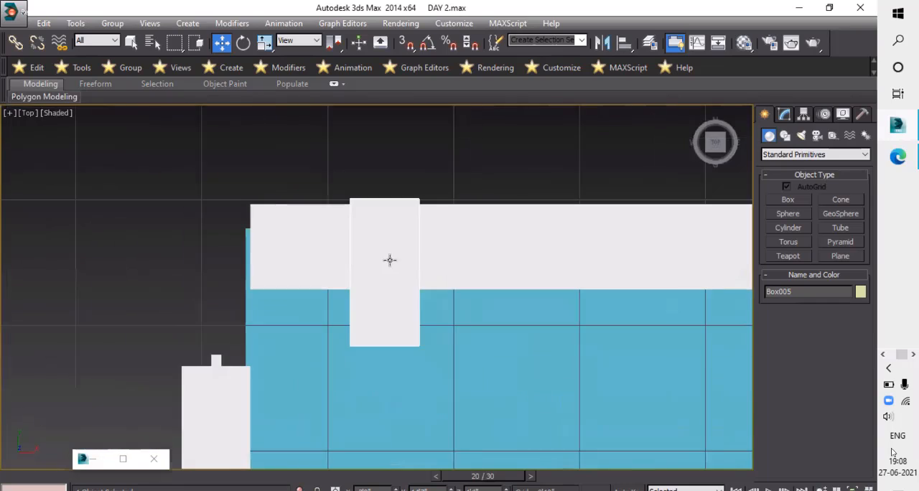
- Move the small white box off the back wall to the room's back left corner, above the left wall
{"action": "scroll", "coordinate": [437, 237], "scroll_direction": "down", "scroll_amount": 4}
{"action": "middle_click_drag", "start_coordinate": [438, 242], "coordinate": [438, 267]}
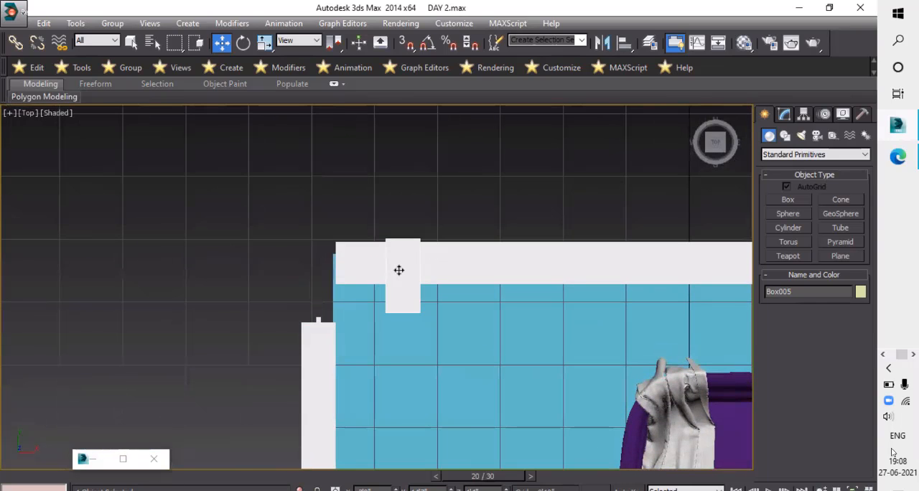
{"action": "scroll", "coordinate": [399, 270], "scroll_direction": "down", "scroll_amount": 3}
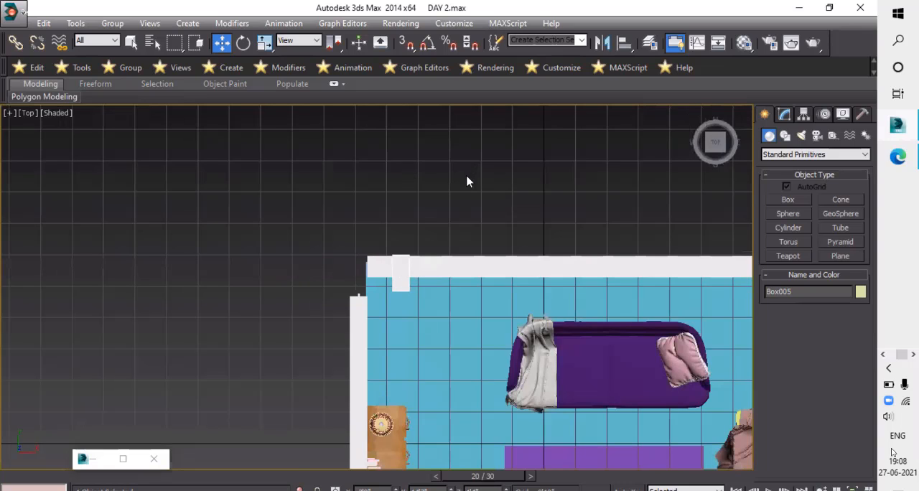
{"action": "scroll", "coordinate": [460, 185], "scroll_direction": "down", "scroll_amount": 6}
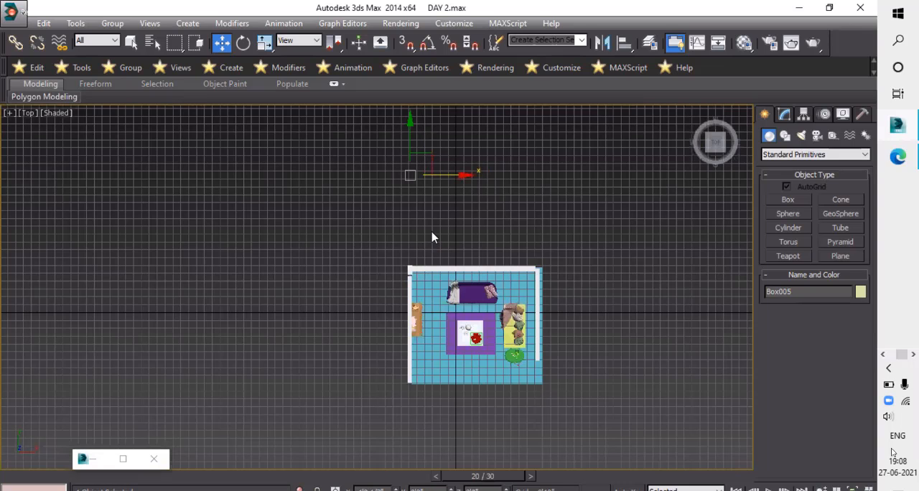
{"action": "scroll", "coordinate": [420, 237], "scroll_direction": "up", "scroll_amount": 2}
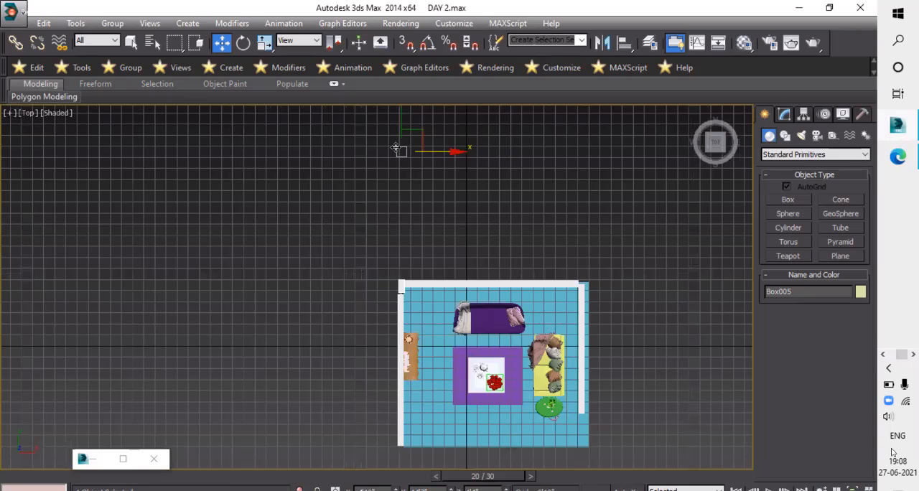
{"action": "key", "text": "XF86AudioRaiseVolume"}
{"action": "middle_click_drag", "start_coordinate": [396, 151], "coordinate": [394, 202]}
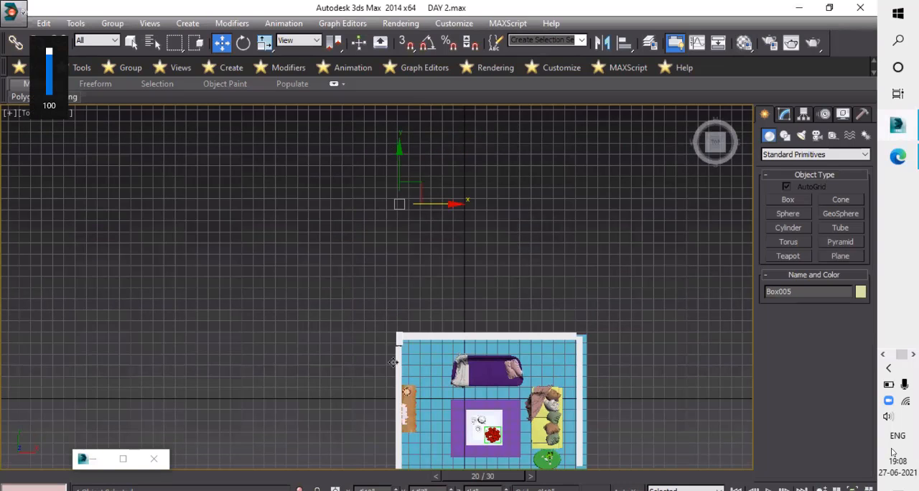
- Adjust the small box along Y so its lower edge meets the end of the left wall
{"action": "scroll", "coordinate": [401, 293], "scroll_direction": "up", "scroll_amount": 2}
{"action": "scroll", "coordinate": [401, 292], "scroll_direction": "up", "scroll_amount": 2}
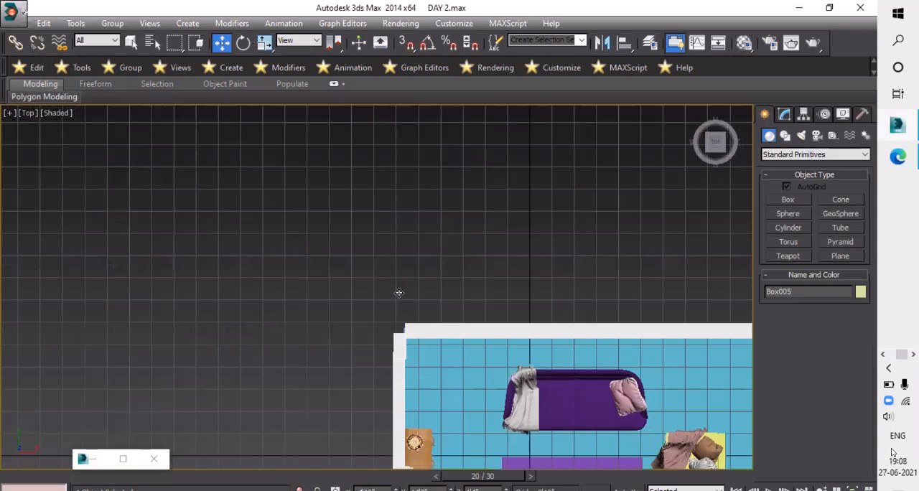
{"action": "scroll", "coordinate": [403, 332], "scroll_direction": "up", "scroll_amount": 6}
{"action": "scroll", "coordinate": [420, 332], "scroll_direction": "up", "scroll_amount": 2}
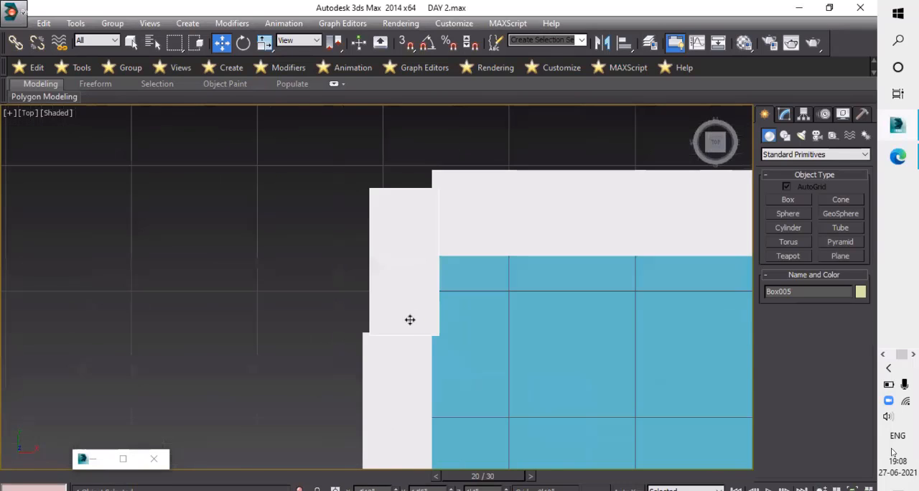
{"action": "left_click_drag", "start_coordinate": [411, 311], "coordinate": [411, 313]}
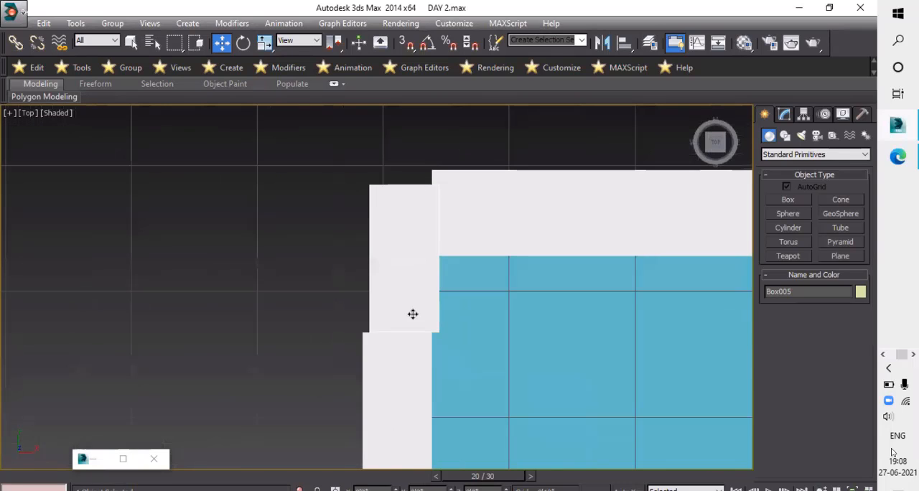
- Shift the small box slightly along X to line it up with the left wall
{"action": "scroll", "coordinate": [441, 339], "scroll_direction": "down", "scroll_amount": 3}
{"action": "middle_click_drag", "start_coordinate": [528, 148], "coordinate": [481, 273]}
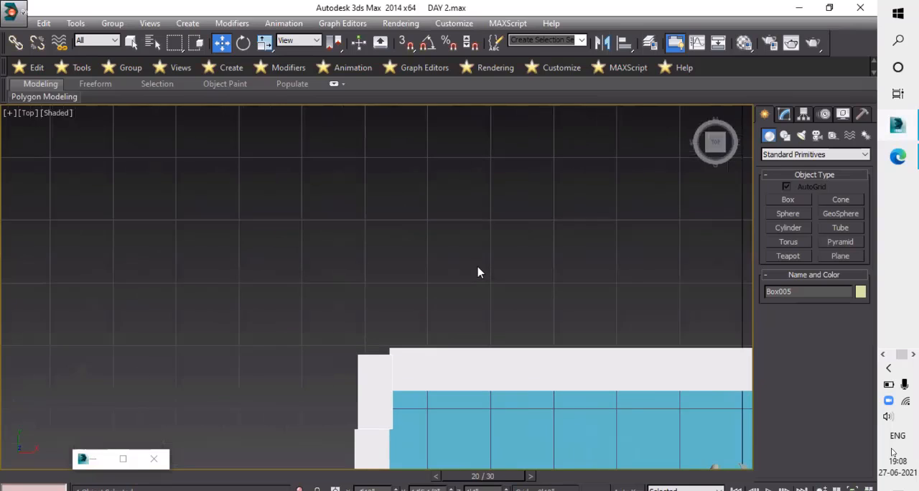
{"action": "scroll", "coordinate": [503, 174], "scroll_direction": "down", "scroll_amount": 3}
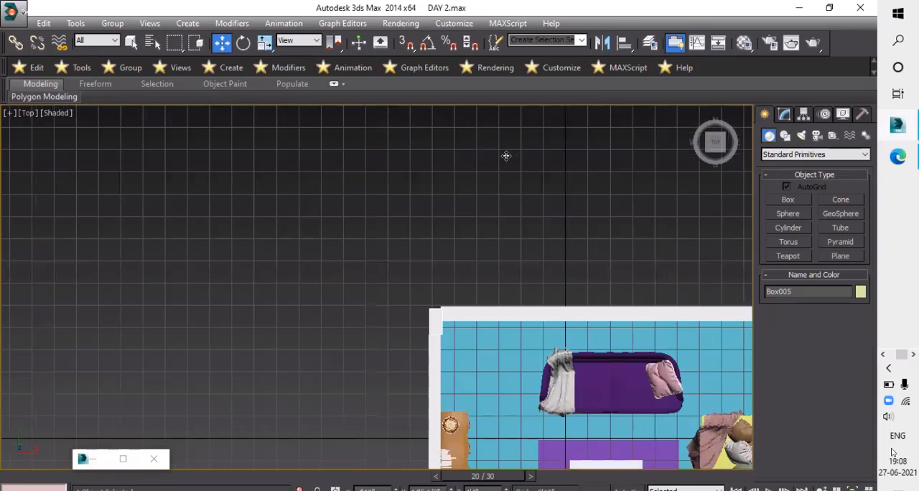
{"action": "scroll", "coordinate": [509, 157], "scroll_direction": "down", "scroll_amount": 3}
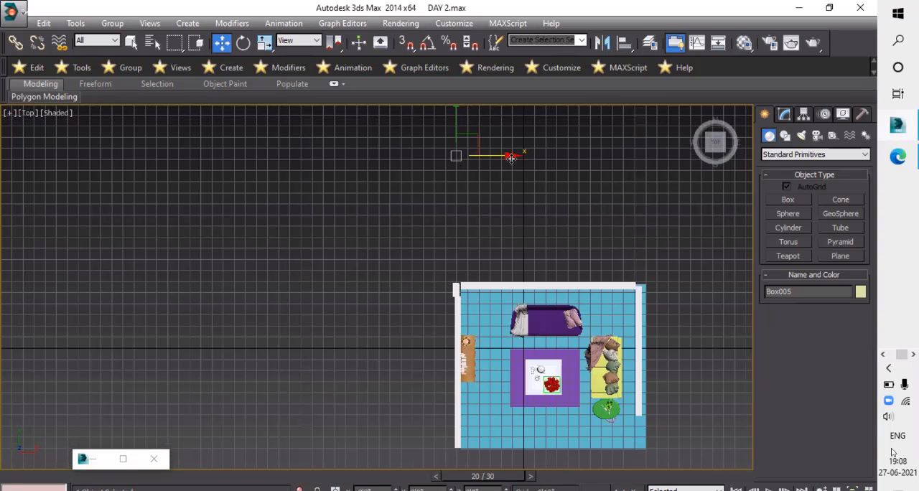
{"action": "left_click_drag", "start_coordinate": [510, 158], "coordinate": [512, 160]}
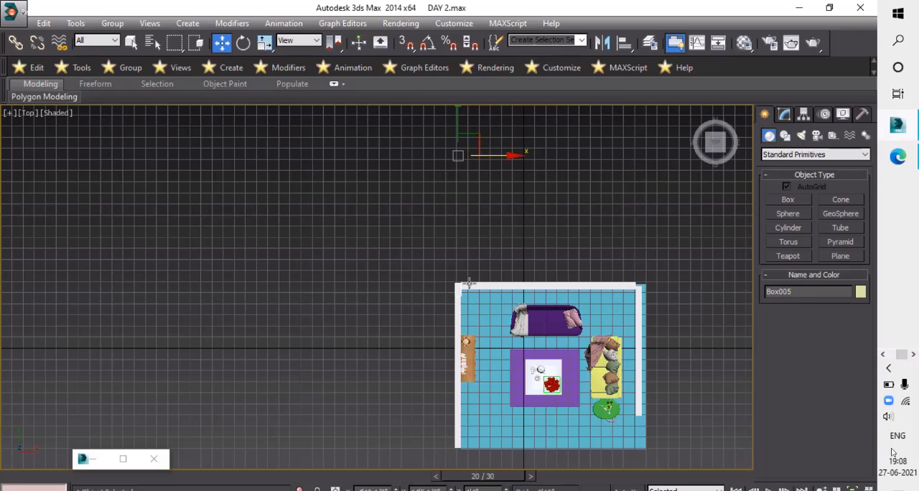
- Select the back wall Box001 and show its vertices through the Mesh Select modifier
{"action": "scroll", "coordinate": [460, 248], "scroll_direction": "up", "scroll_amount": 5}
{"action": "left_click", "coordinate": [484, 224]}
{"action": "scroll", "coordinate": [484, 224], "scroll_direction": "down", "scroll_amount": 6}
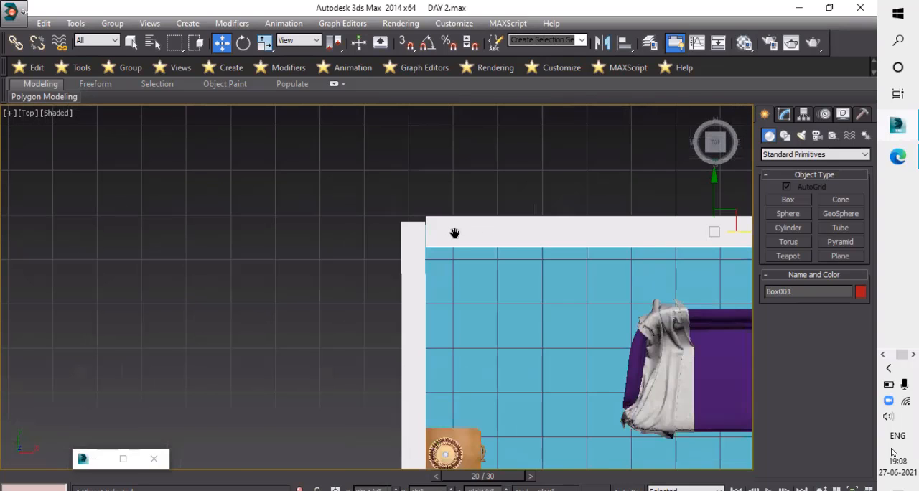
{"action": "left_click", "coordinate": [784, 115]}
{"action": "middle_click_drag", "start_coordinate": [587, 302], "coordinate": [571, 297]}
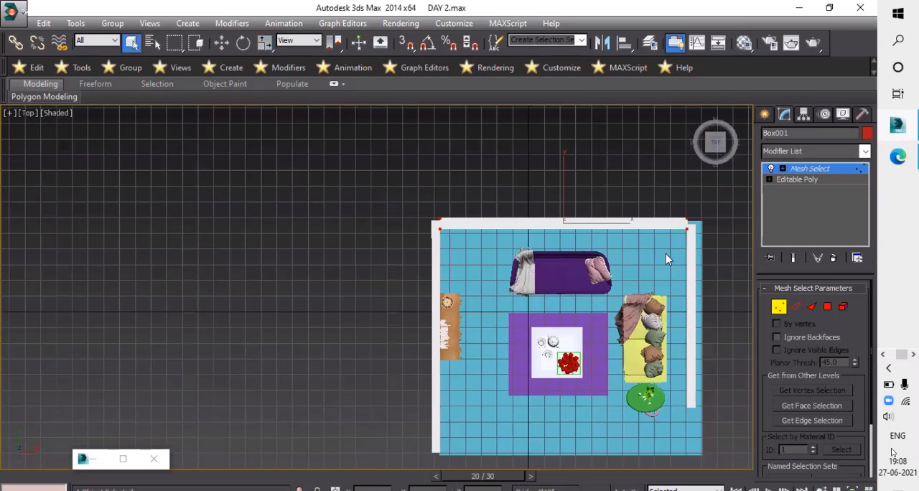
{"action": "middle_click_drag", "start_coordinate": [452, 190], "coordinate": [425, 177]}
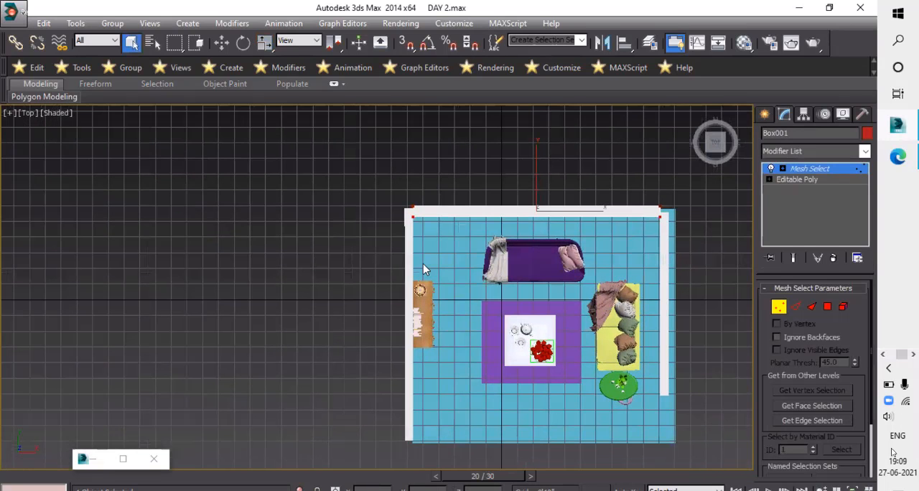
- Try to pick the back wall's left-end vertices for moving at the Mesh Select level
{"action": "scroll", "coordinate": [423, 264], "scroll_direction": "up", "scroll_amount": 6}
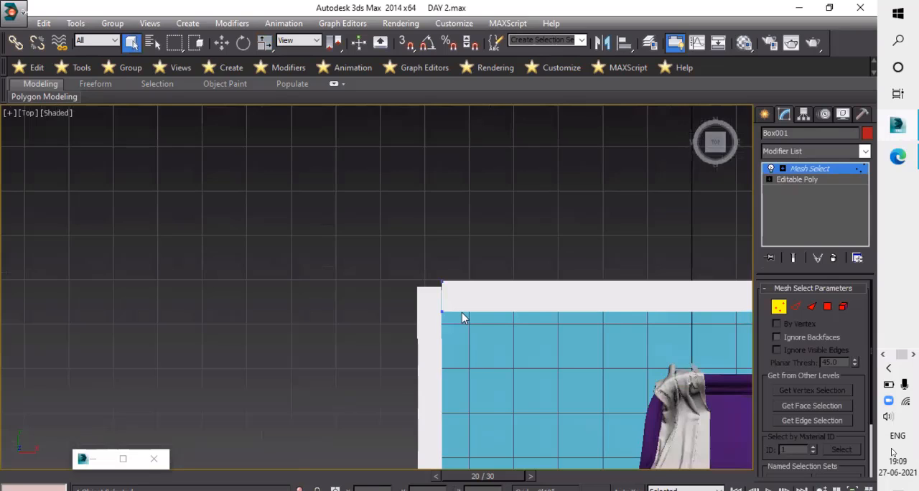
{"action": "left_click_drag", "start_coordinate": [462, 314], "coordinate": [433, 280]}
{"action": "scroll", "coordinate": [440, 287], "scroll_direction": "up", "scroll_amount": 5}
{"action": "scroll", "coordinate": [440, 287], "scroll_direction": "down", "scroll_amount": 5}
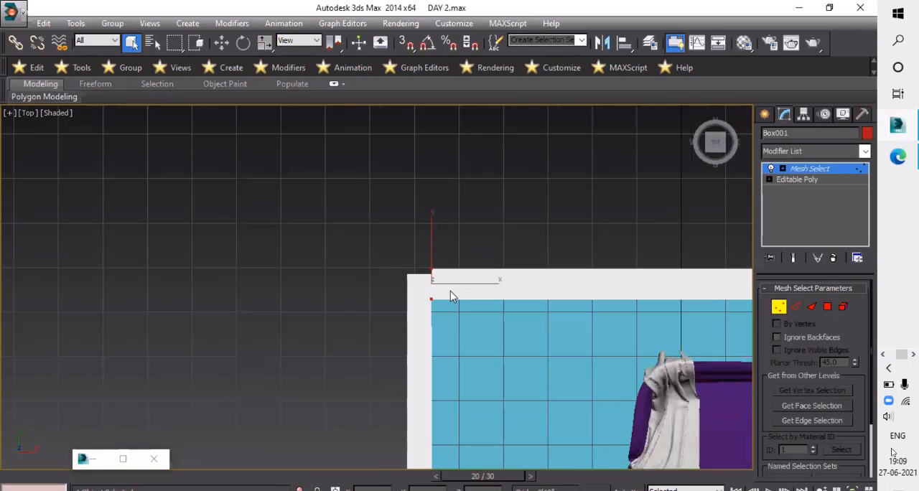
{"action": "scroll", "coordinate": [438, 298], "scroll_direction": "down", "scroll_amount": 7}
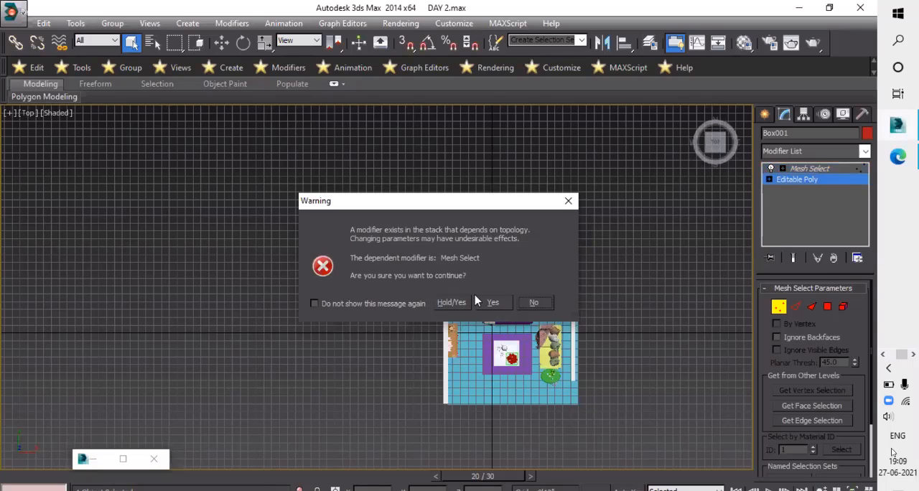
- At the Editable Poly vertex level, move the back wall's left-end vertices along X to the left wall's outer face
{"action": "left_click", "coordinate": [491, 302]}
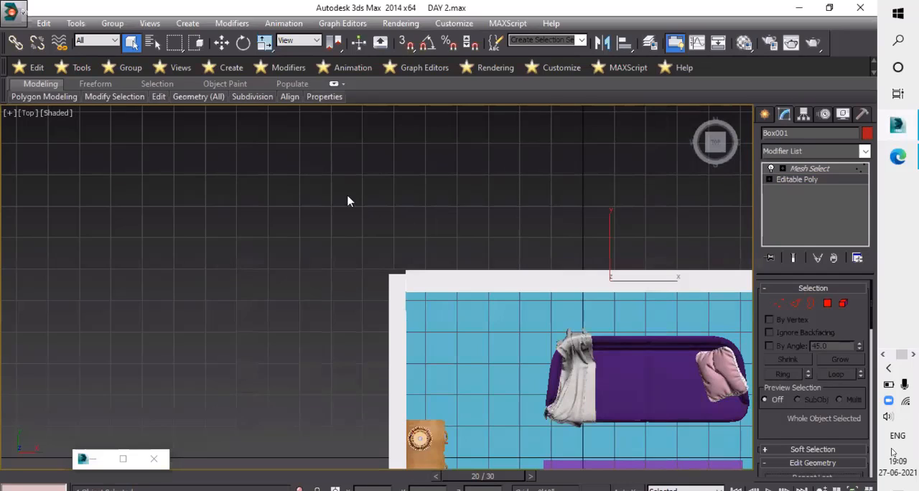
{"action": "key", "text": "1"}
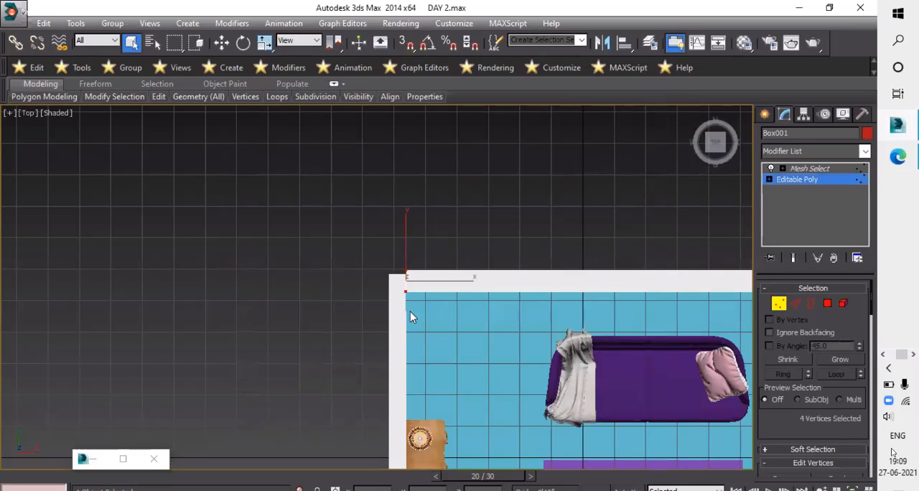
{"action": "scroll", "coordinate": [410, 312], "scroll_direction": "up", "scroll_amount": 5}
{"action": "key", "text": "w"}
{"action": "left_click_drag", "start_coordinate": [454, 318], "coordinate": [404, 319]}
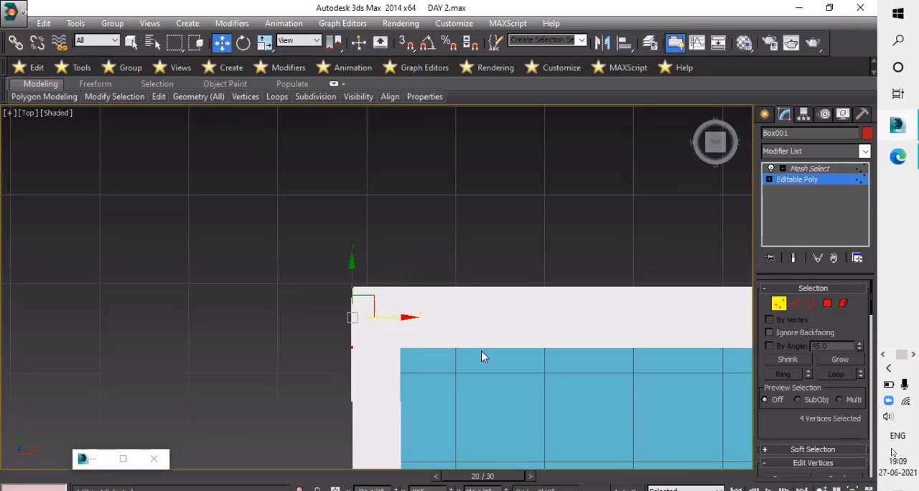
{"action": "scroll", "coordinate": [533, 388], "scroll_direction": "down", "scroll_amount": 6}
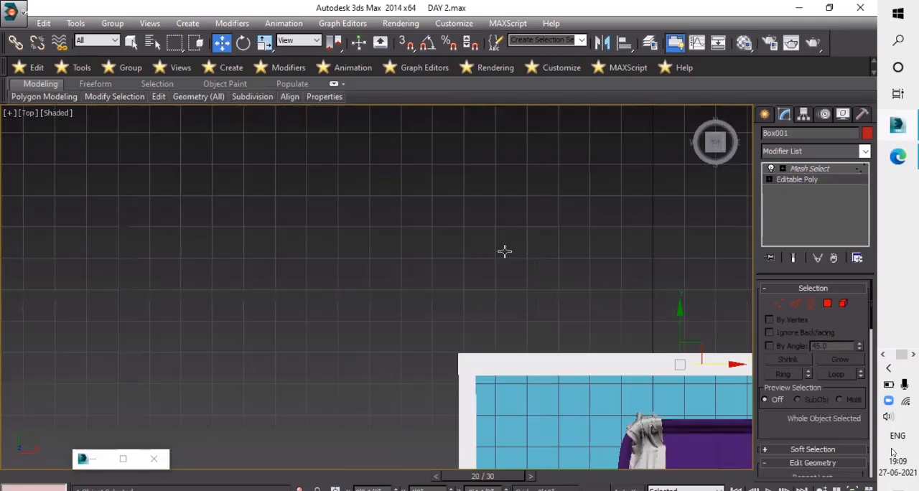
- Try to select the back wall's right-end vertices at the Mesh Select level
{"action": "middle_click_drag", "start_coordinate": [505, 250], "coordinate": [452, 233]}
{"action": "scroll", "coordinate": [472, 304], "scroll_direction": "up", "scroll_amount": 1}
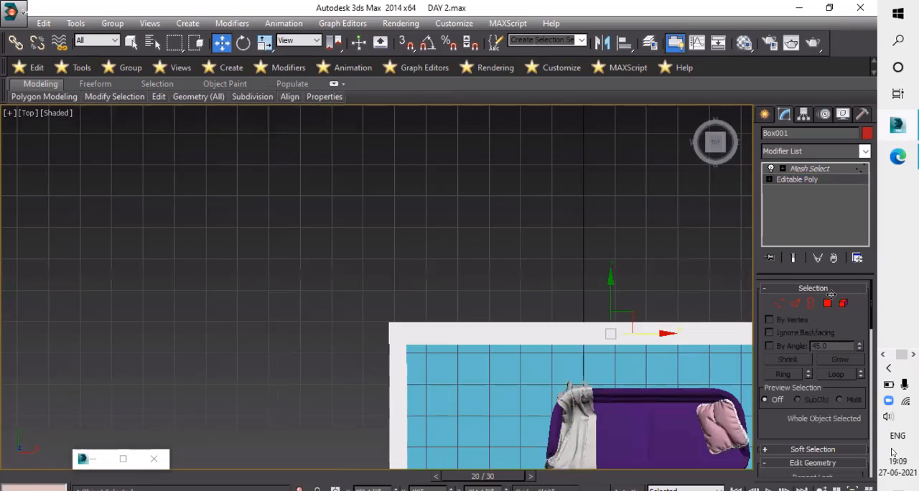
{"action": "scroll", "coordinate": [707, 324], "scroll_direction": "up", "scroll_amount": 4}
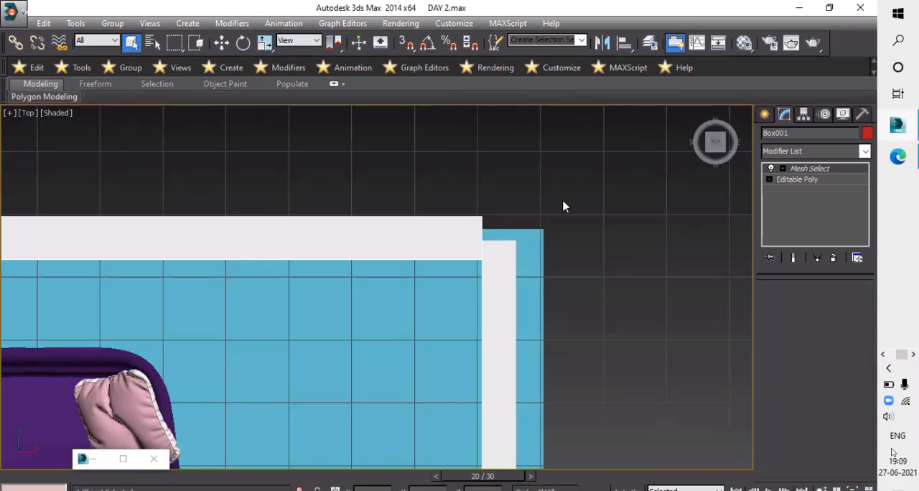
{"action": "left_click_drag", "start_coordinate": [453, 171], "coordinate": [511, 284]}
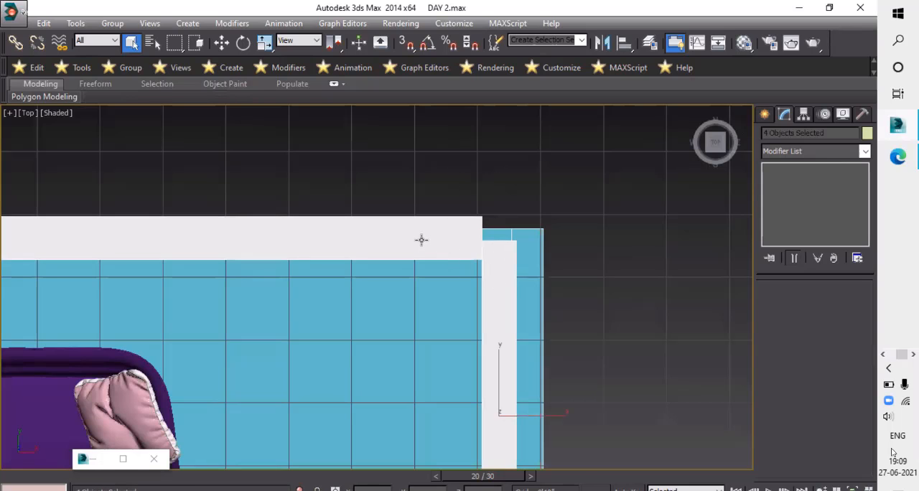
{"action": "left_click", "coordinate": [783, 308]}
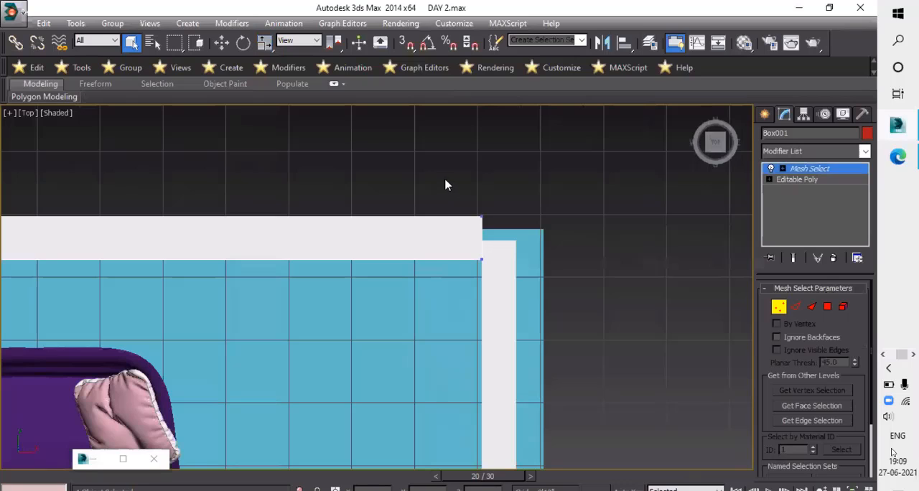
{"action": "left_click_drag", "start_coordinate": [438, 174], "coordinate": [529, 308]}
{"action": "key", "text": "Down"}
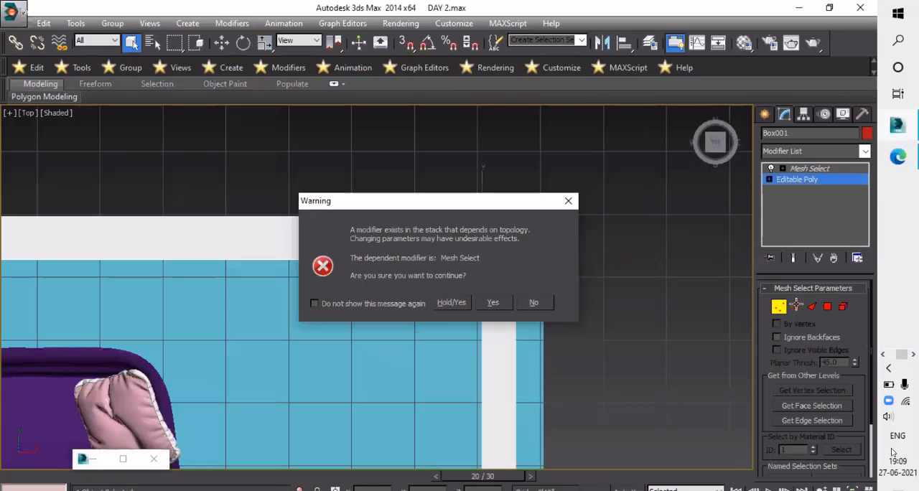
{"action": "left_click", "coordinate": [780, 311]}
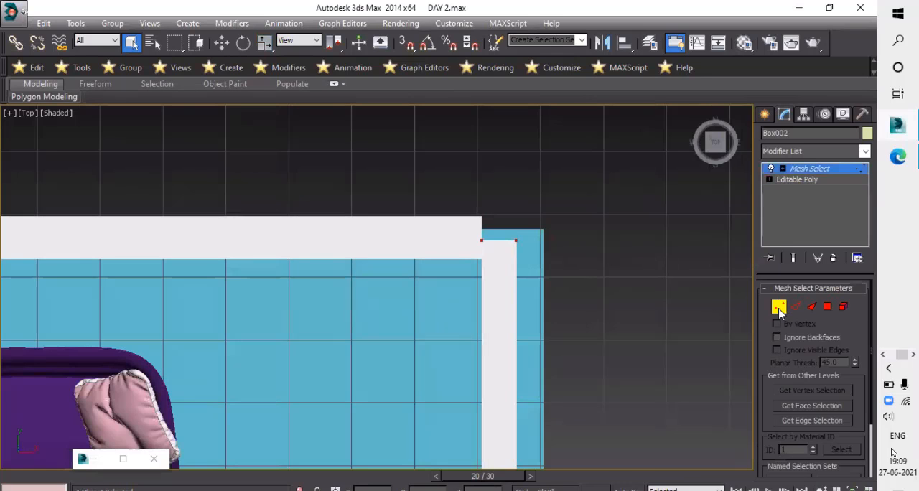
- Go to the right wall's Editable Poly level and stop the topology-dependence warning from being shown again
{"action": "left_click", "coordinate": [797, 180]}
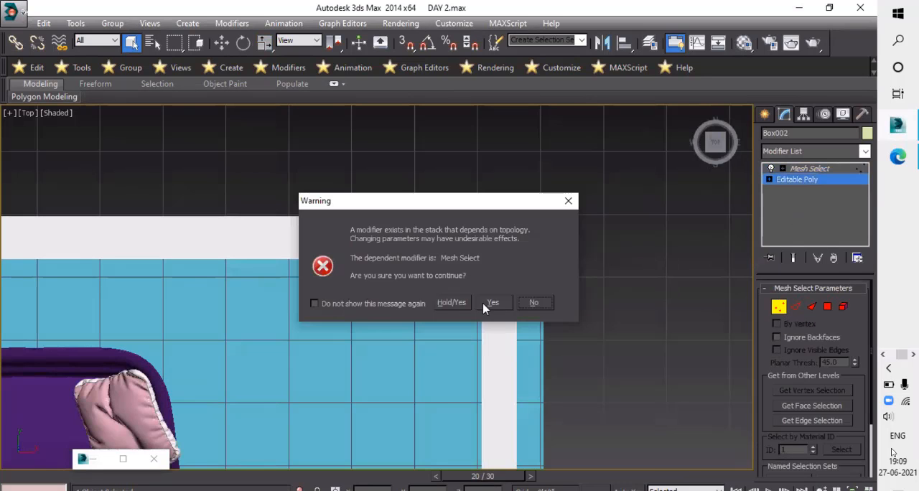
{"action": "left_click", "coordinate": [315, 304]}
{"action": "key", "text": "Return"}
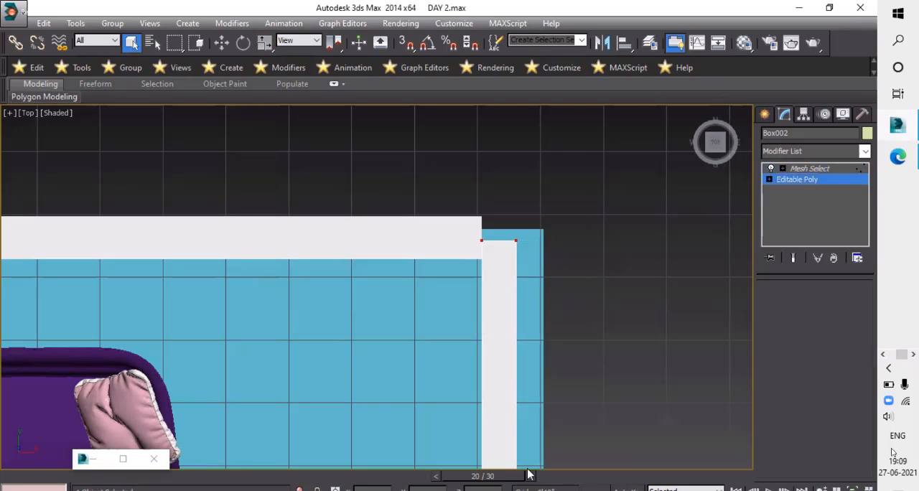
- Extend the back wall's right end to the right wall's outer face by moving its Editable Poly end vertices along X
{"action": "left_click", "coordinate": [467, 245]}
{"action": "left_click", "coordinate": [790, 180]}
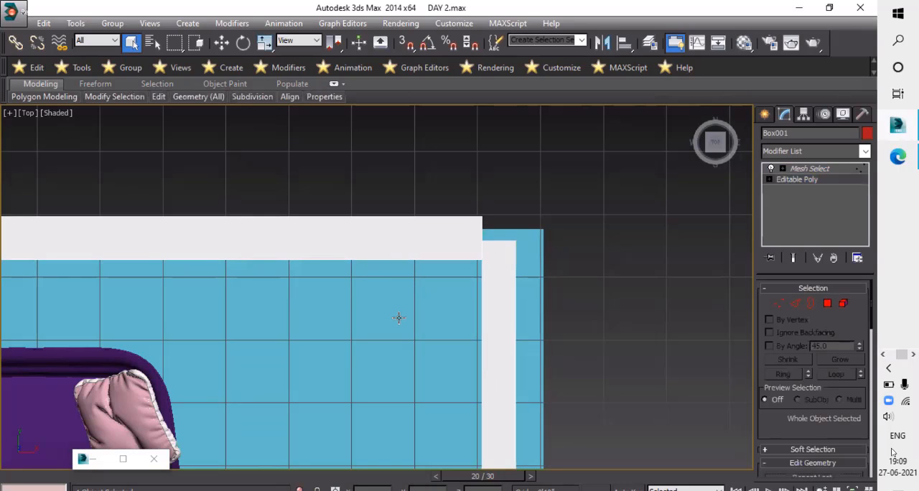
{"action": "left_click", "coordinate": [779, 304]}
{"action": "left_click_drag", "start_coordinate": [443, 191], "coordinate": [507, 282]}
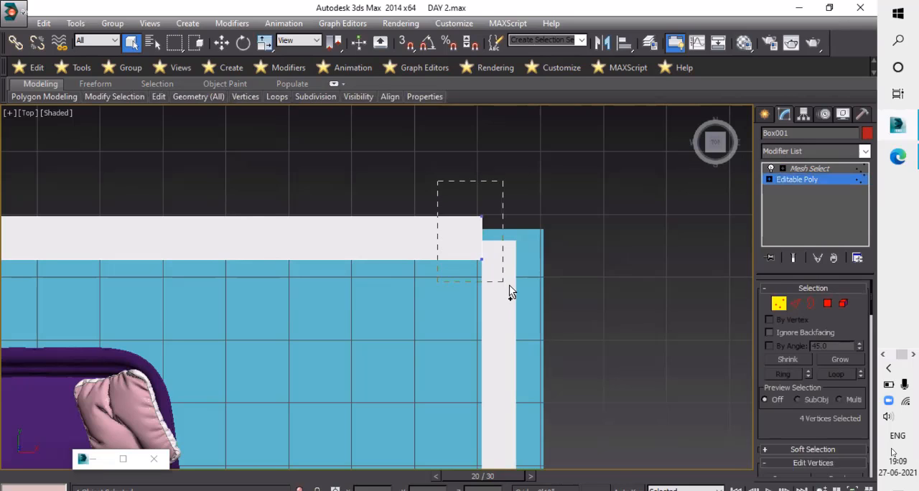
{"action": "scroll", "coordinate": [495, 241], "scroll_direction": "up", "scroll_amount": 3}
{"action": "key", "text": "w"}
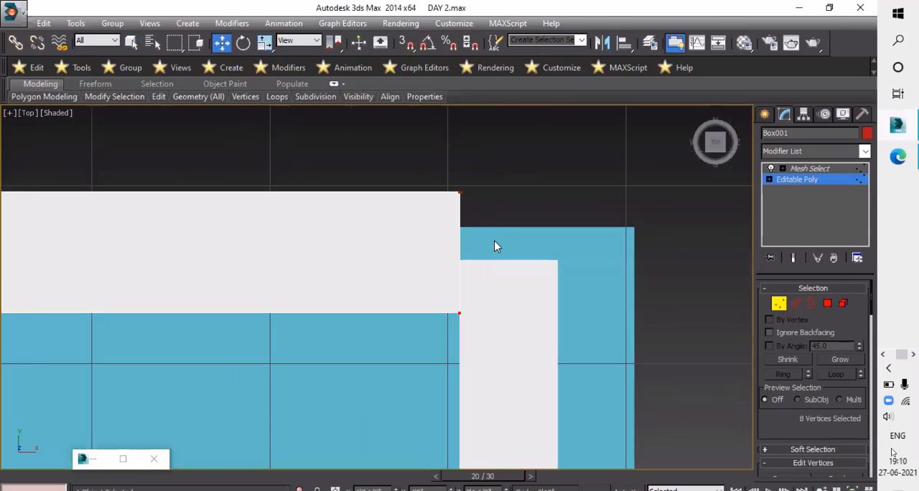
{"action": "scroll", "coordinate": [494, 242], "scroll_direction": "down", "scroll_amount": 3}
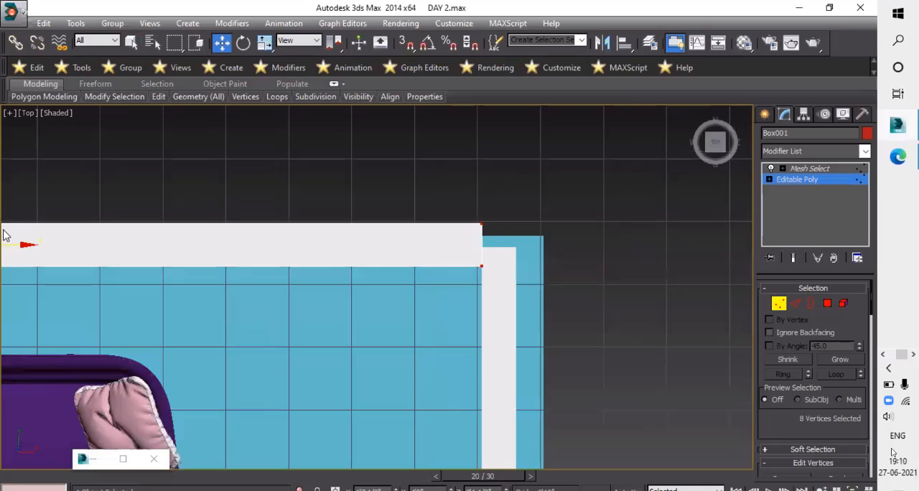
{"action": "left_click_drag", "start_coordinate": [29, 247], "coordinate": [55, 256]}
{"action": "left_click", "coordinate": [779, 303]}
{"action": "scroll", "coordinate": [564, 342], "scroll_direction": "down", "scroll_amount": 2}
{"action": "middle_click_drag", "start_coordinate": [568, 339], "coordinate": [636, 299]}
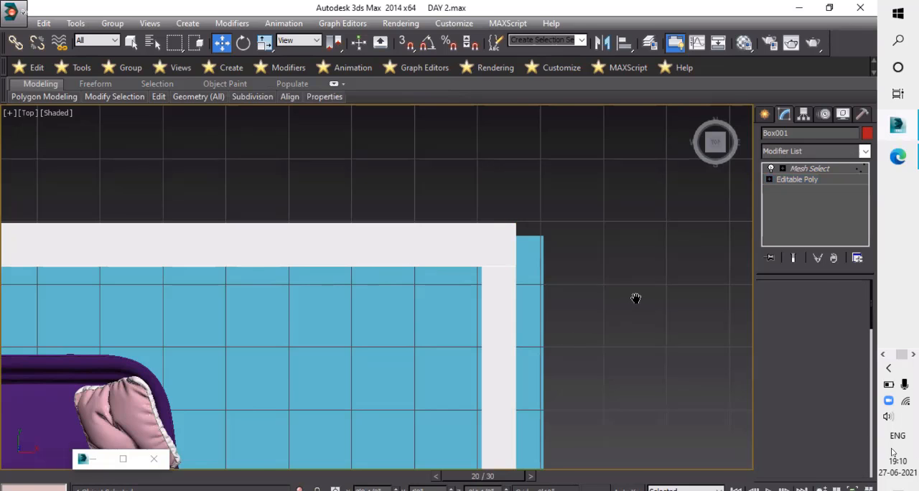
- Examine the room's wall corners from above, inside and outside, and clear the selection
{"action": "scroll", "coordinate": [432, 295], "scroll_direction": "down", "scroll_amount": 4}
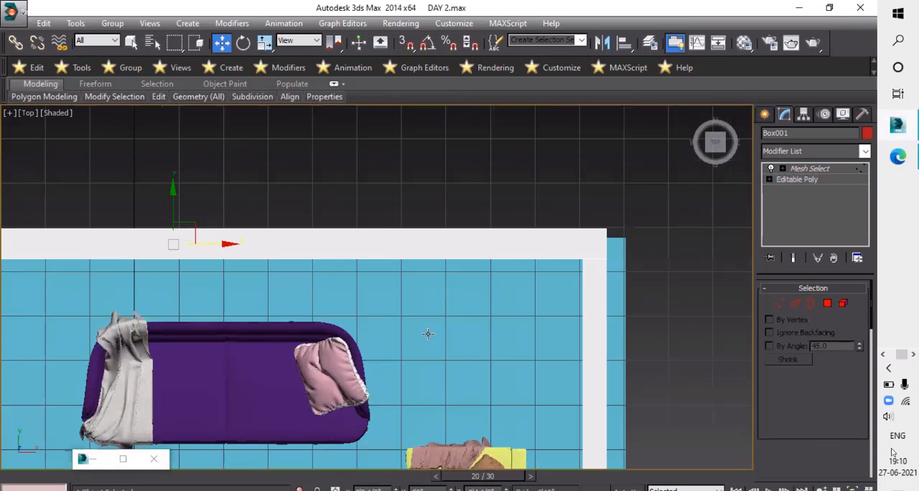
{"action": "middle_click_drag", "start_coordinate": [424, 276], "coordinate": [400, 194], "text": "alt"}
{"action": "middle_click_drag", "start_coordinate": [475, 242], "coordinate": [511, 243], "text": "alt"}
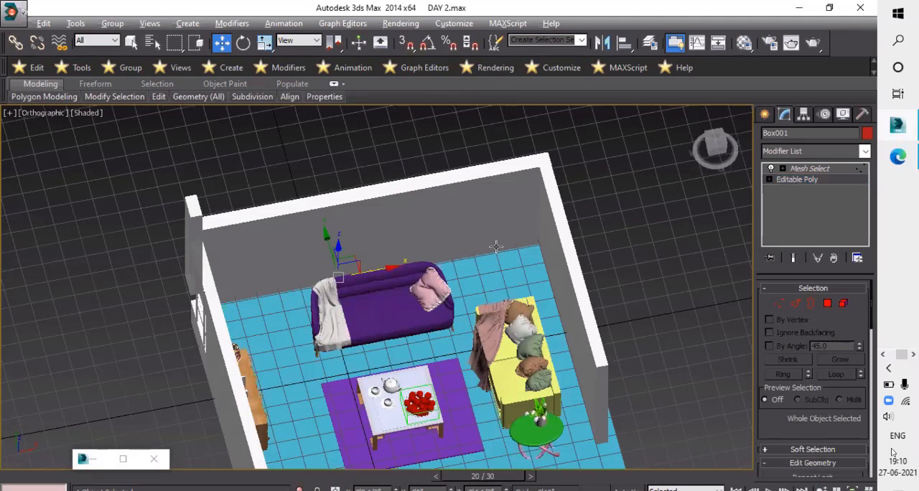
{"action": "middle_click_drag", "start_coordinate": [434, 269], "coordinate": [883, 349], "text": "alt"}
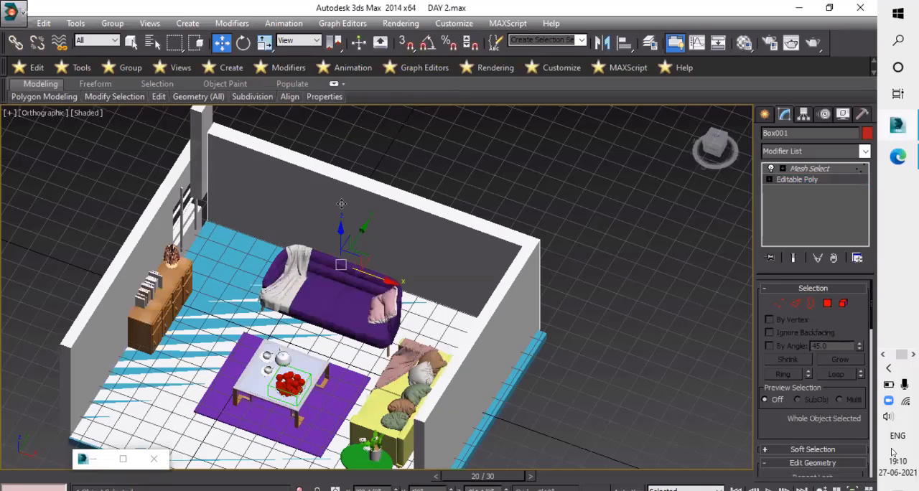
{"action": "middle_click_drag", "start_coordinate": [253, 281], "coordinate": [241, 201], "text": "alt"}
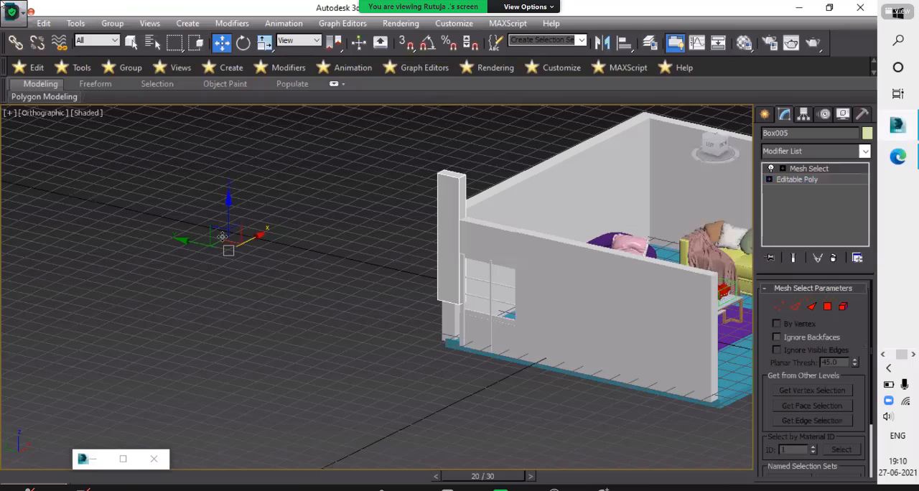
{"action": "left_click_drag", "start_coordinate": [224, 201], "coordinate": [224, 240]}
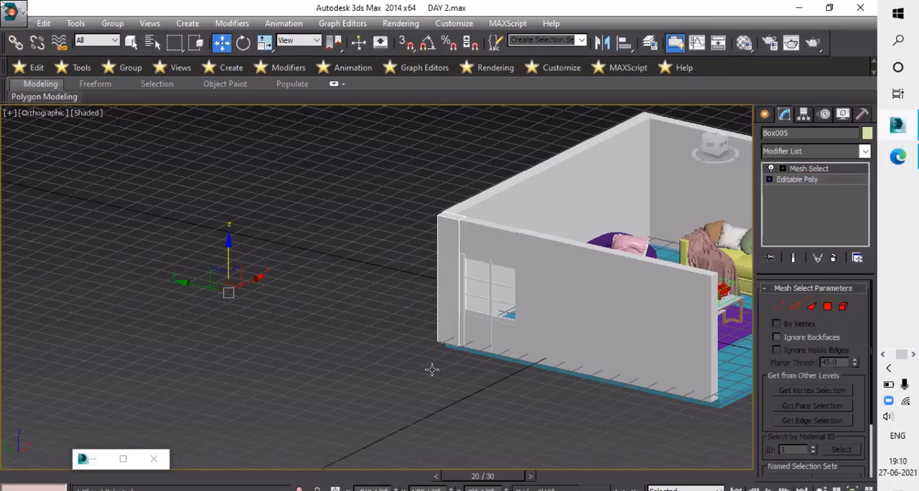
{"action": "middle_click_drag", "start_coordinate": [431, 370], "coordinate": [467, 382], "text": "alt"}
{"action": "scroll", "coordinate": [468, 382], "scroll_direction": "down", "scroll_amount": 5}
{"action": "left_click", "coordinate": [567, 400]}
{"action": "middle_click_drag", "start_coordinate": [567, 400], "coordinate": [497, 368], "text": "alt"}
{"action": "scroll", "coordinate": [497, 368], "scroll_direction": "up", "scroll_amount": 5}
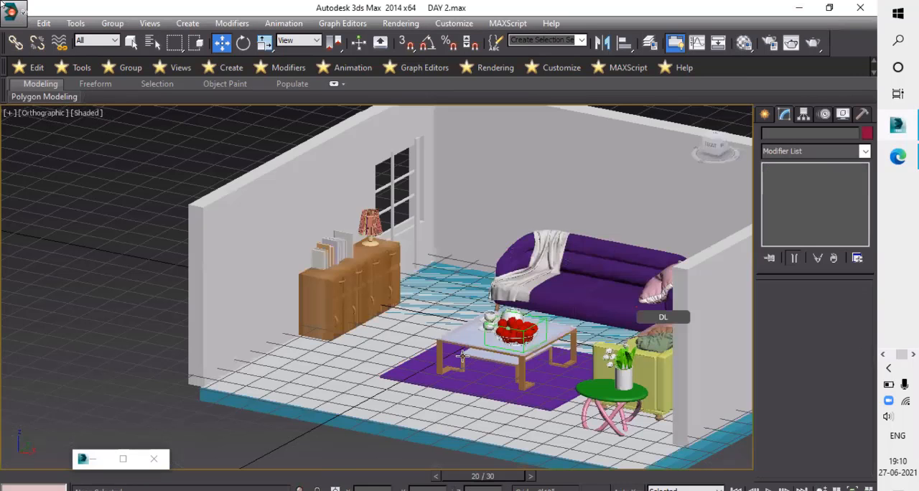
- Assign the brown wood material from the Material Editor to the round side table's top and its torus-knot legs
{"action": "scroll", "coordinate": [476, 364], "scroll_direction": "down", "scroll_amount": 2}
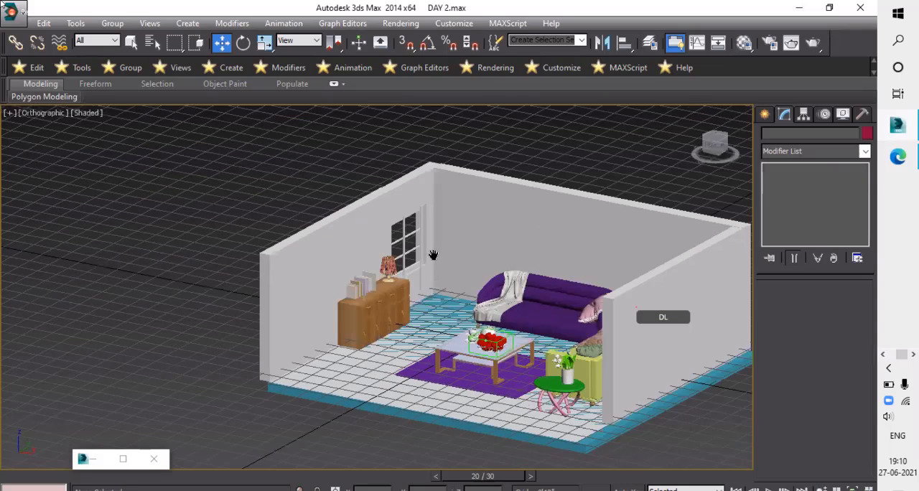
{"action": "middle_click_drag", "start_coordinate": [434, 255], "coordinate": [454, 301], "text": "alt"}
{"action": "scroll", "coordinate": [455, 304], "scroll_direction": "up", "scroll_amount": 5}
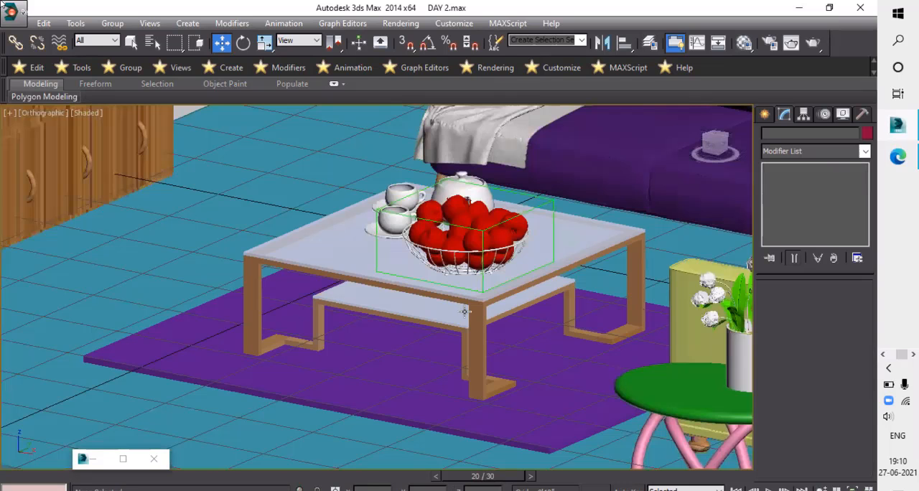
{"action": "middle_click_drag", "start_coordinate": [335, 195], "coordinate": [273, 223], "text": "alt"}
{"action": "key", "text": "m"}
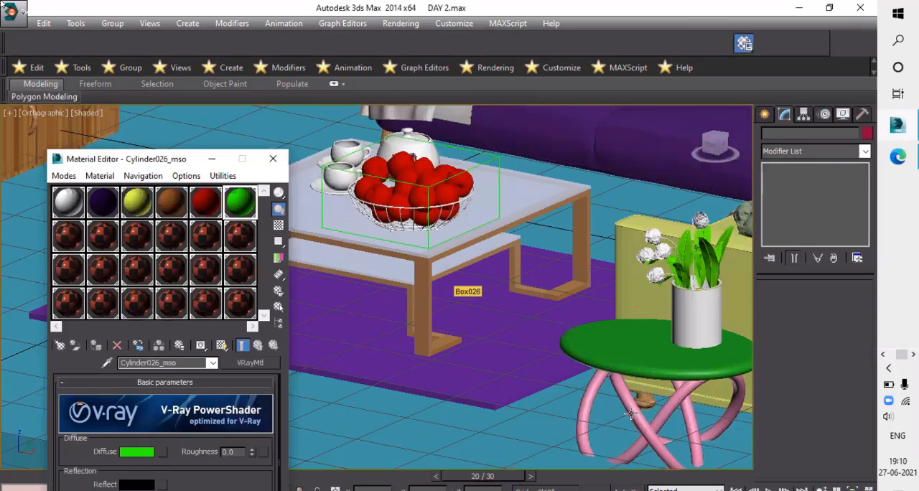
{"action": "left_click", "coordinate": [171, 202]}
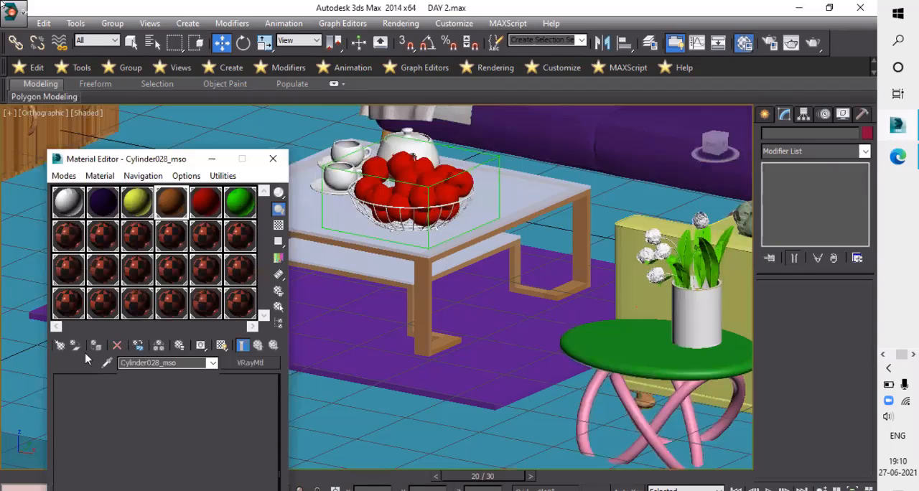
{"action": "left_click", "coordinate": [642, 343]}
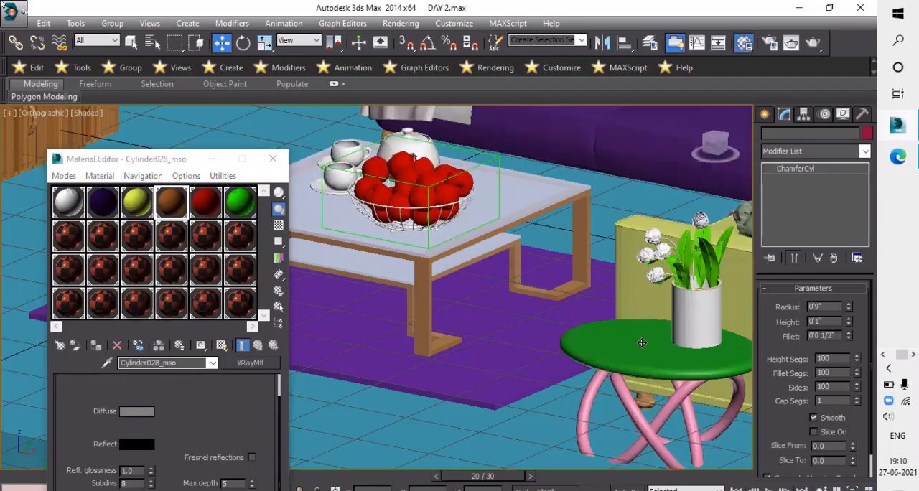
{"action": "left_click", "coordinate": [610, 374], "text": "ctrl"}
{"action": "left_click", "coordinate": [96, 345]}
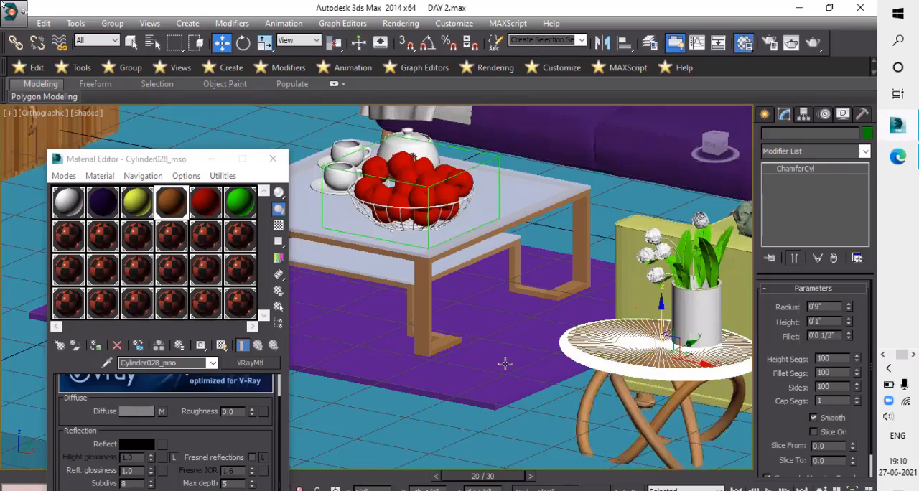
- Clone the flower vase group on the side table as a smaller, uniformly scaled copy
{"action": "scroll", "coordinate": [576, 329], "scroll_direction": "down", "scroll_amount": 2}
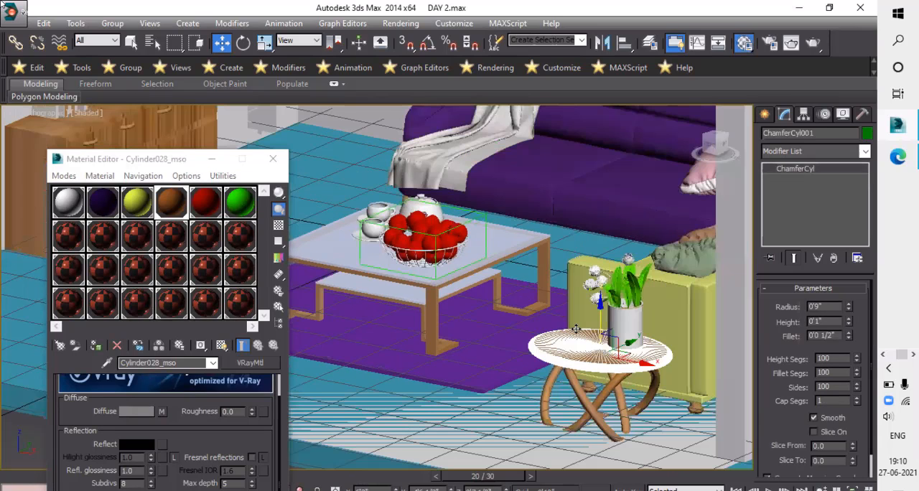
{"action": "scroll", "coordinate": [570, 327], "scroll_direction": "down", "scroll_amount": 2}
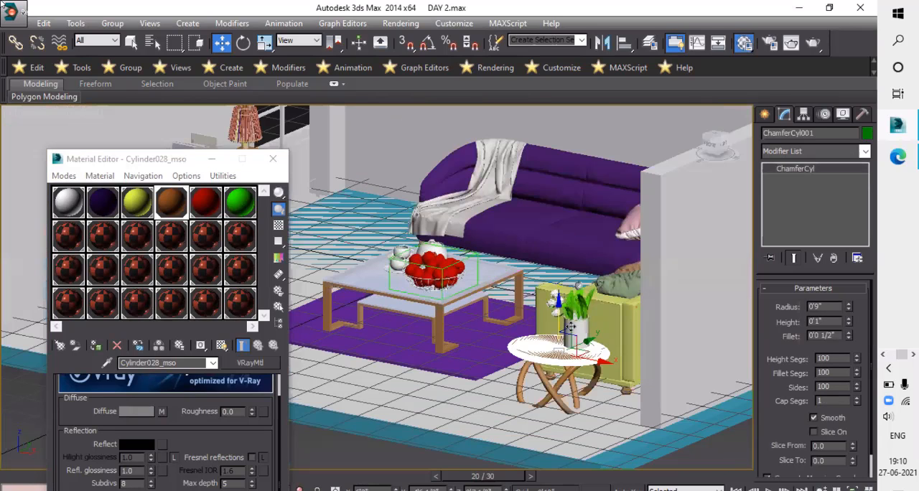
{"action": "scroll", "coordinate": [544, 332], "scroll_direction": "up", "scroll_amount": 4}
{"action": "left_click", "coordinate": [548, 295]}
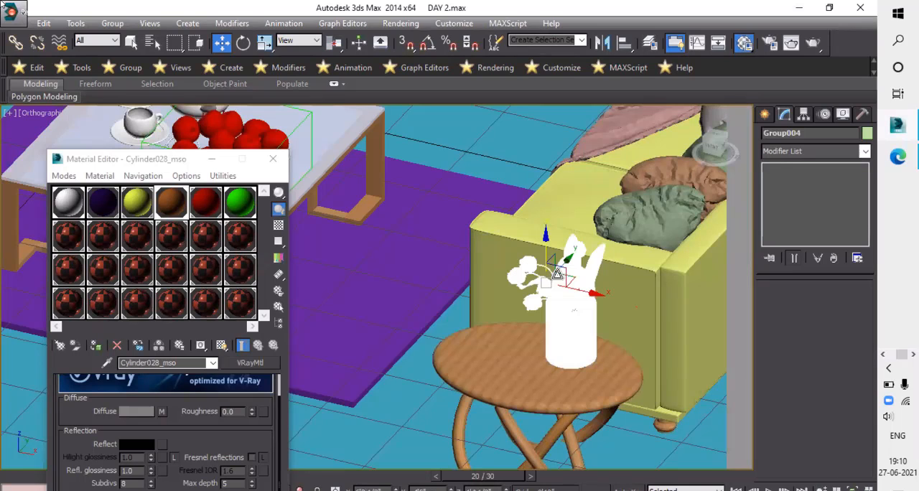
{"action": "key", "text": "r"}
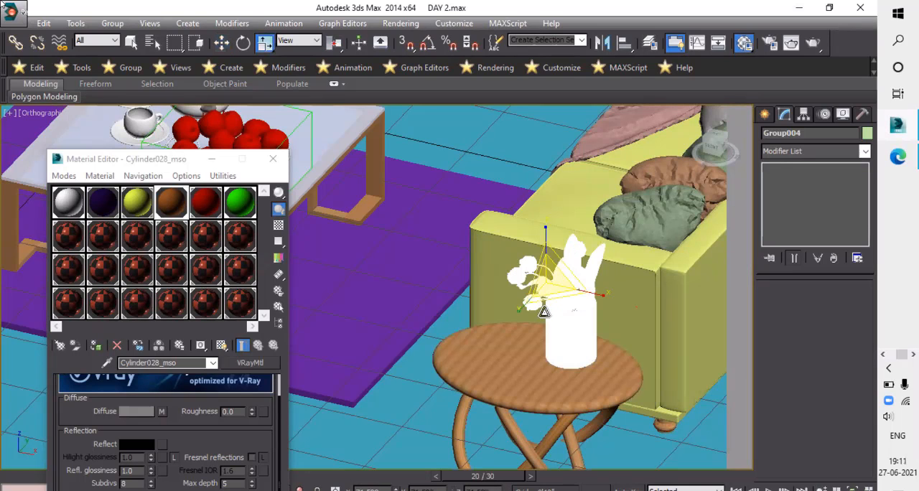
{"action": "left_click_drag", "start_coordinate": [544, 314], "coordinate": [548, 321], "text": "shift"}
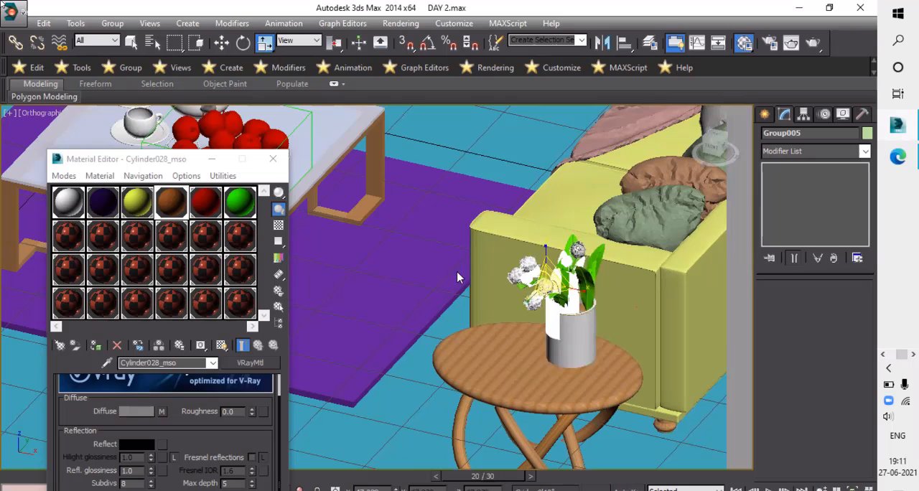
{"action": "left_click", "coordinate": [446, 322]}
- In the Top view, move the smaller vase copy to the free front area of the round tabletop
{"action": "key", "text": "w"}
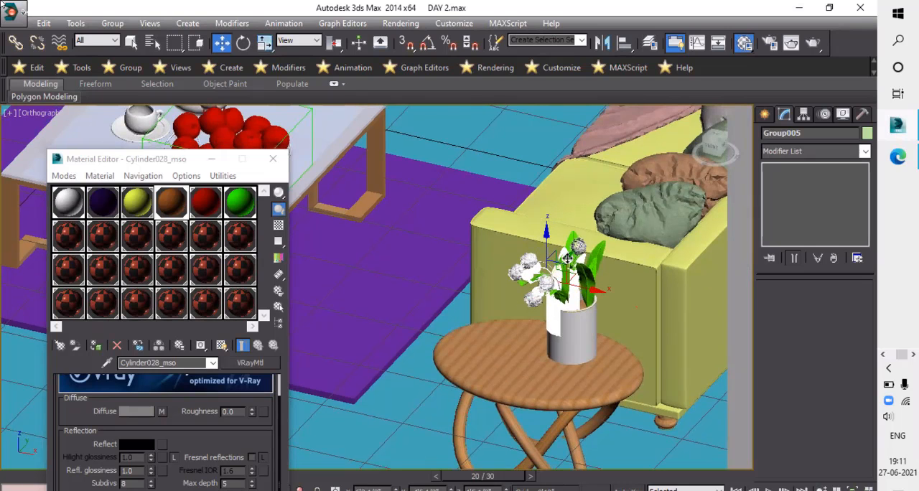
{"action": "key", "text": "t"}
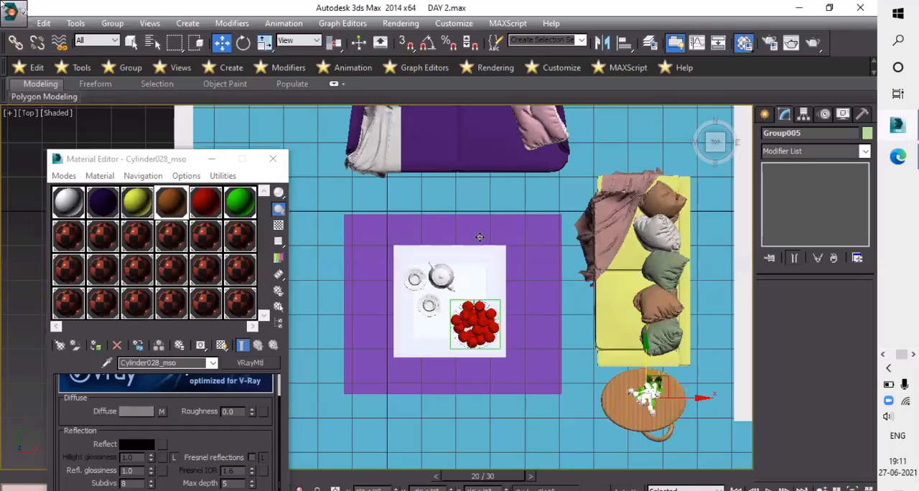
{"action": "key", "text": "z"}
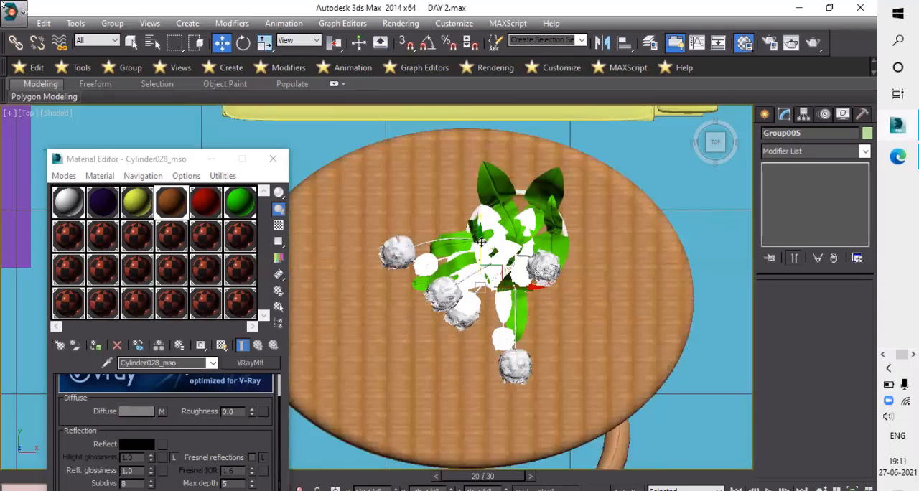
{"action": "left_click_drag", "start_coordinate": [483, 243], "coordinate": [492, 325]}
{"action": "left_click_drag", "start_coordinate": [462, 389], "coordinate": [439, 406]}
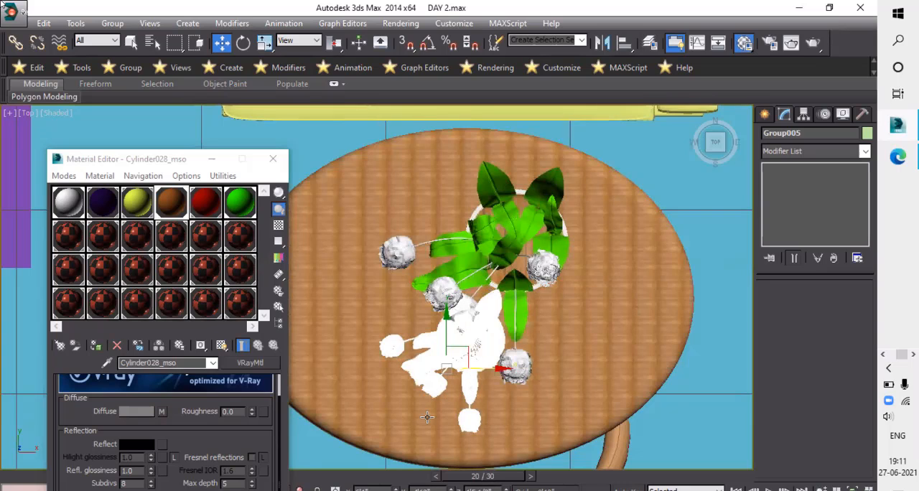
- Rotate the smaller vase copy about its vertical axis so its flowers face differently from the large vase's
{"action": "key", "text": "r"}
{"action": "key", "text": "e"}
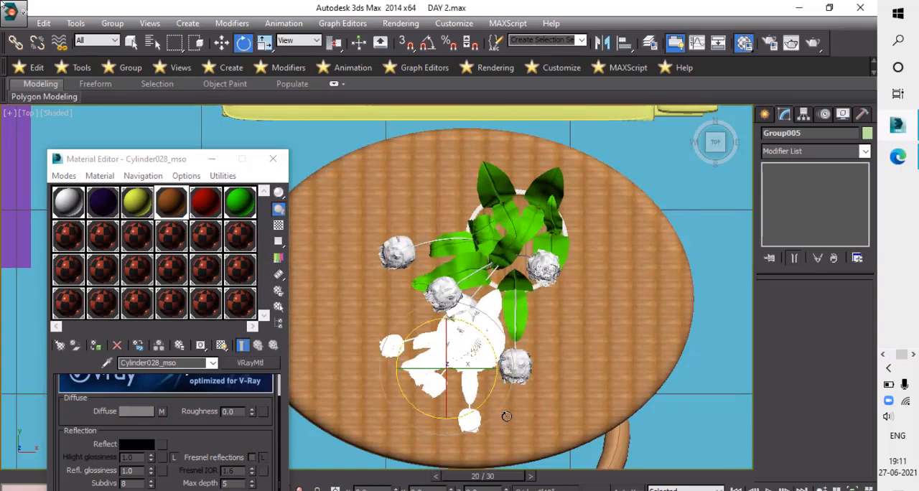
{"action": "left_click_drag", "start_coordinate": [503, 421], "coordinate": [527, 415]}
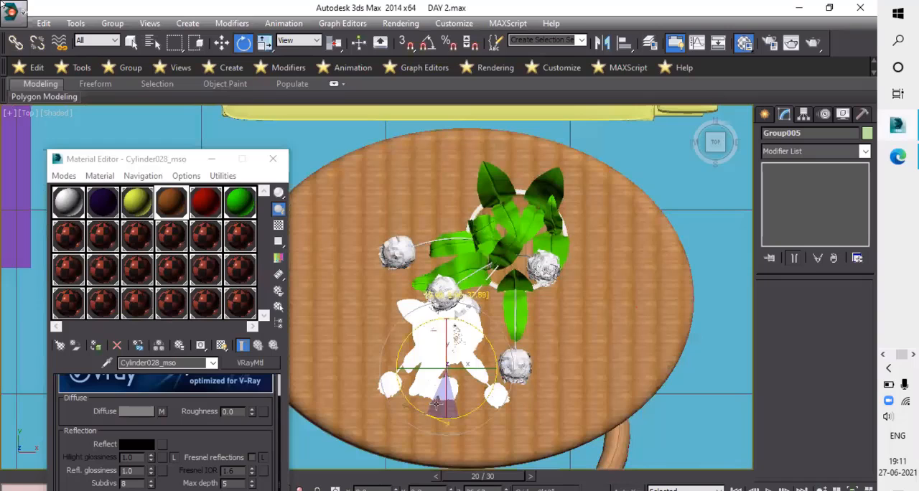
{"action": "left_click_drag", "start_coordinate": [436, 404], "coordinate": [490, 285]}
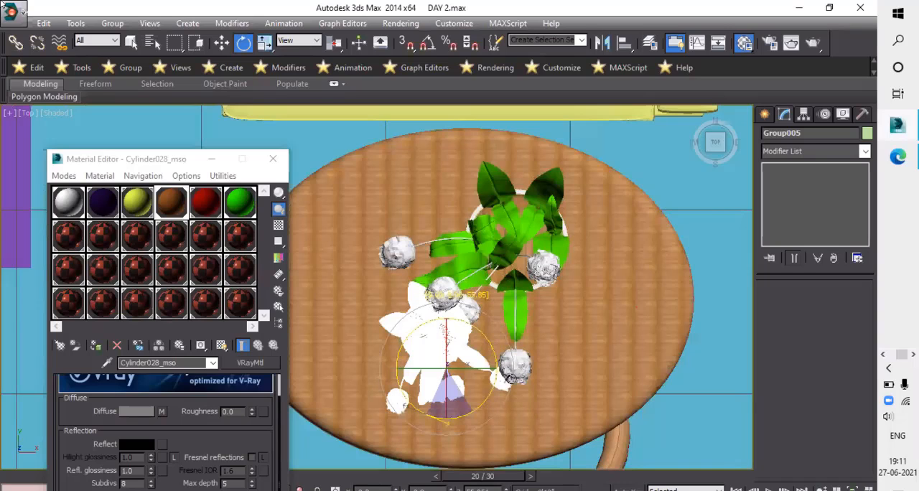
- In the Front view, lower the smaller vase copy until its base rests on the tabletop
{"action": "middle_click_drag", "start_coordinate": [509, 377], "coordinate": [509, 417], "text": "alt"}
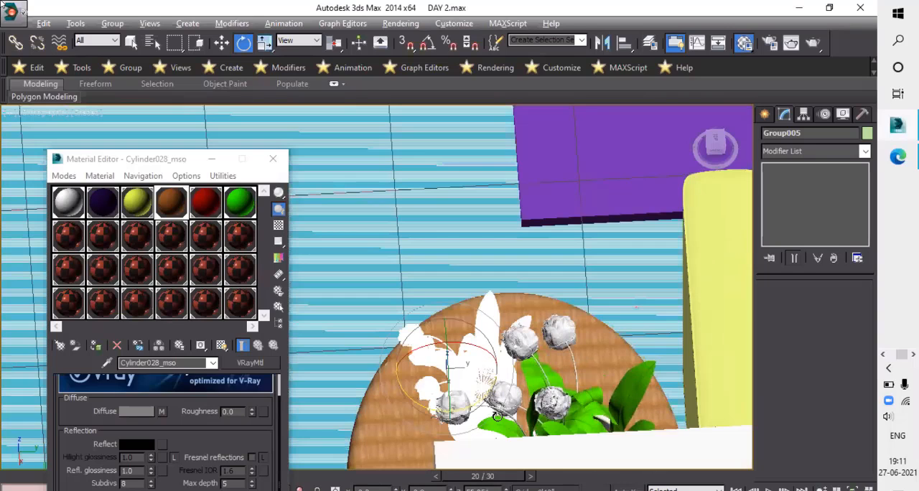
{"action": "key", "text": "f"}
{"action": "key", "text": "z"}
{"action": "scroll", "coordinate": [508, 353], "scroll_direction": "down", "scroll_amount": 5}
{"action": "middle_click_drag", "start_coordinate": [508, 353], "coordinate": [525, 289]}
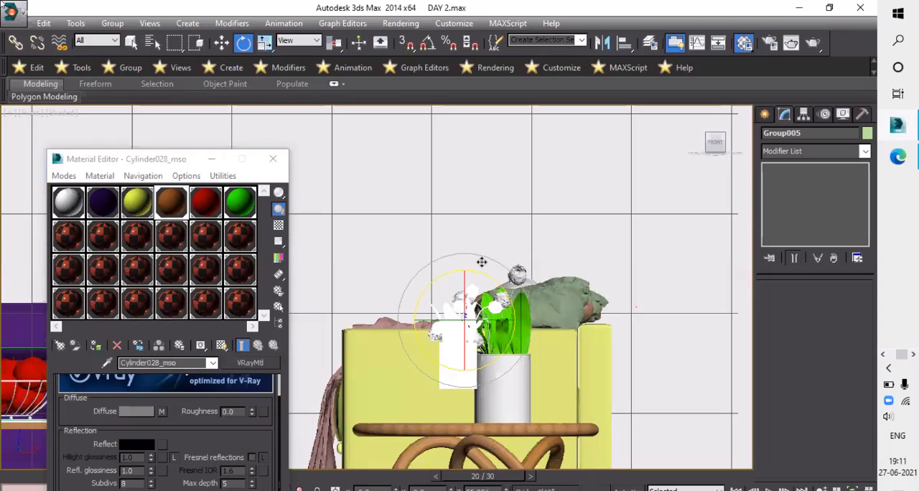
{"action": "key", "text": "w"}
{"action": "left_click_drag", "start_coordinate": [478, 230], "coordinate": [485, 268]}
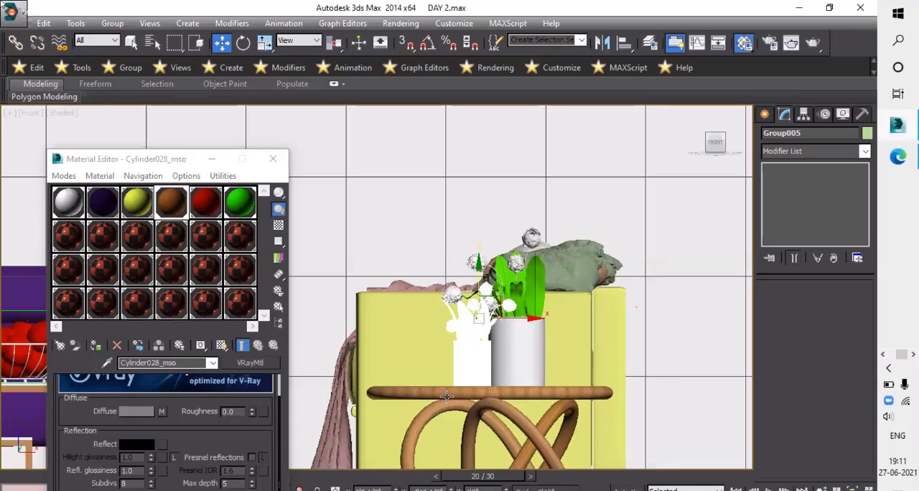
- Examine the smaller vase's placement beside the large vase from above and from the front
{"action": "middle_click_drag", "start_coordinate": [502, 369], "coordinate": [546, 389], "text": "alt"}
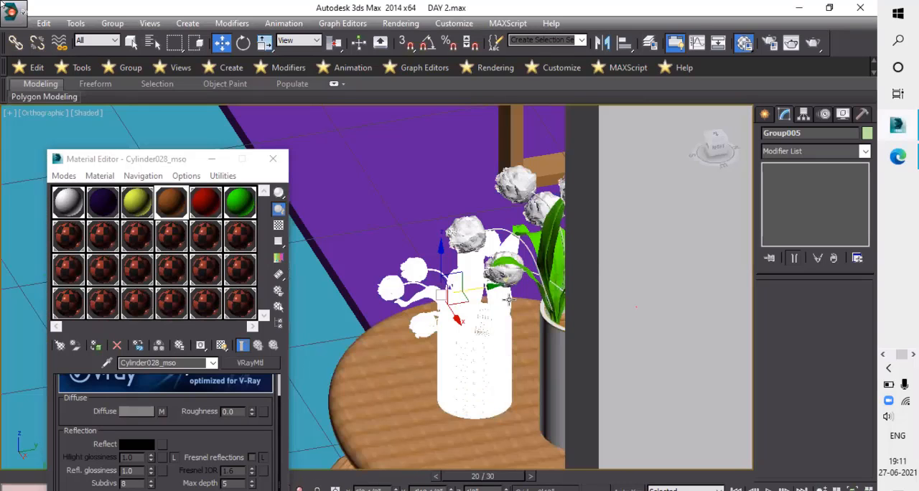
{"action": "scroll", "coordinate": [496, 338], "scroll_direction": "up", "scroll_amount": 4}
{"action": "middle_click_drag", "start_coordinate": [493, 306], "coordinate": [497, 311], "text": "alt"}
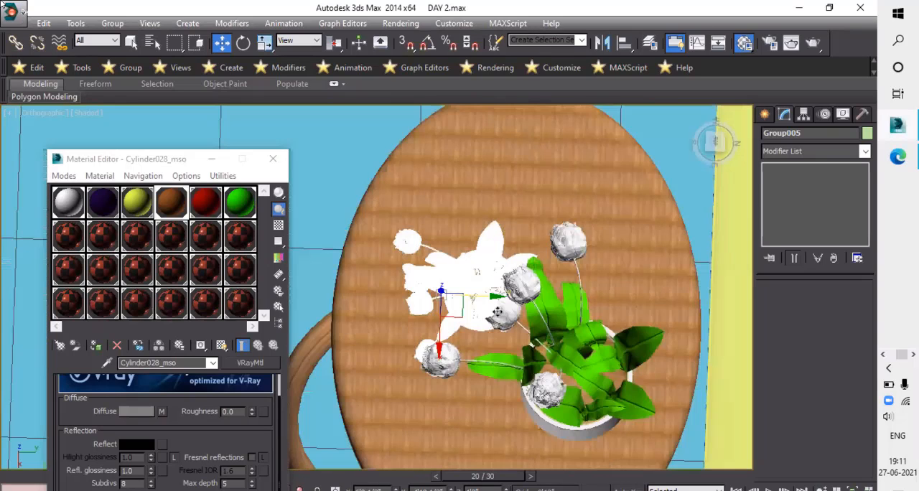
{"action": "middle_click_drag", "start_coordinate": [558, 359], "coordinate": [596, 324], "text": "alt"}
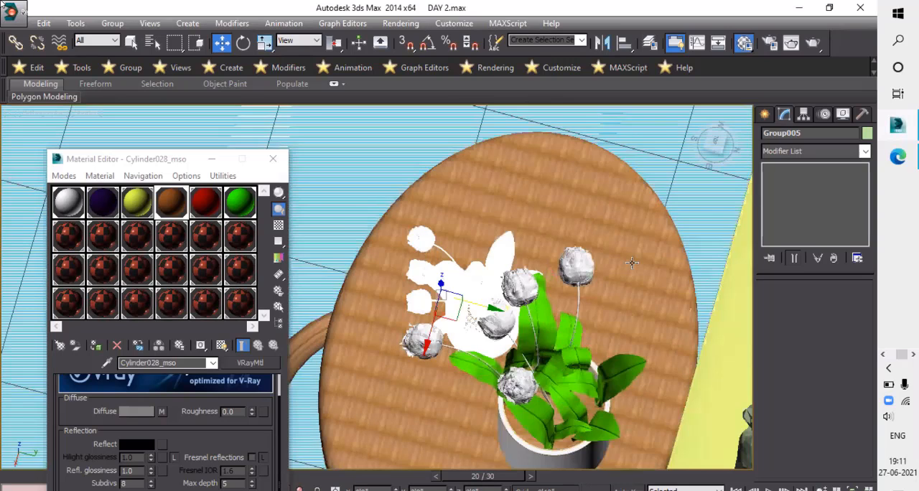
{"action": "scroll", "coordinate": [679, 253], "scroll_direction": "down", "scroll_amount": 2}
{"action": "middle_click_drag", "start_coordinate": [717, 271], "coordinate": [598, 316], "text": "alt"}
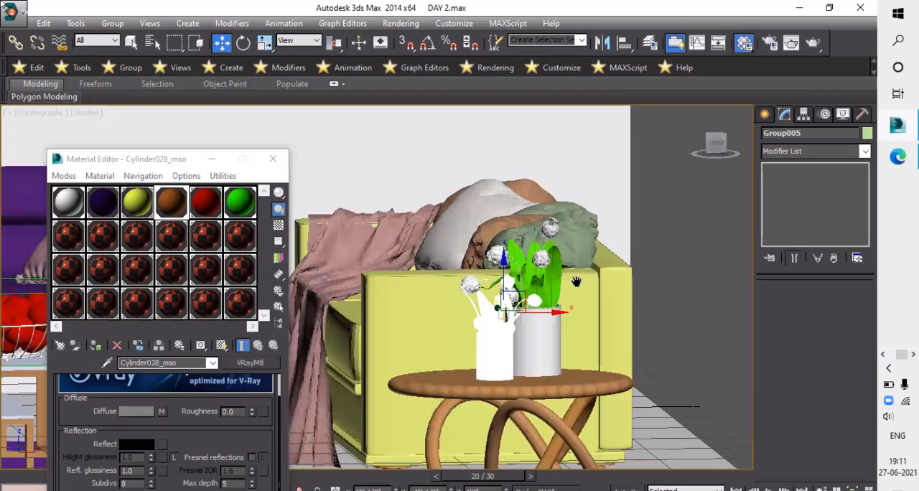
{"action": "scroll", "coordinate": [569, 313], "scroll_direction": "down", "scroll_amount": 3}
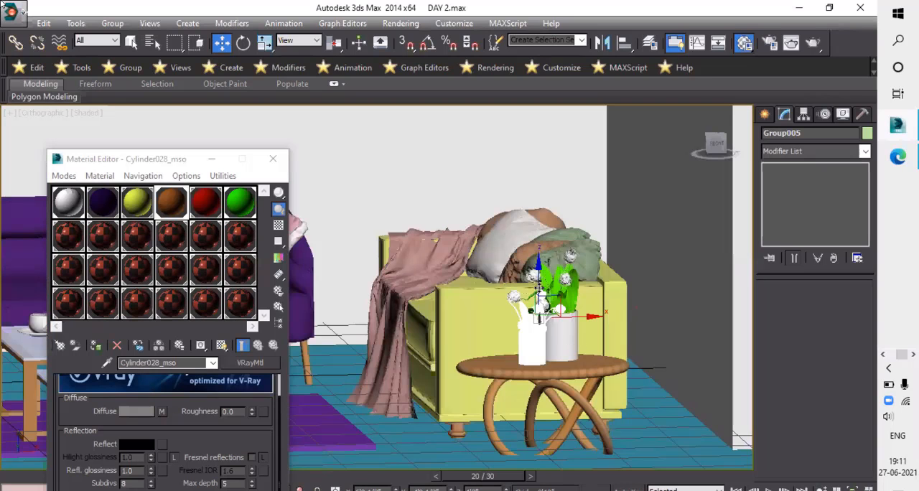
{"action": "scroll", "coordinate": [539, 290], "scroll_direction": "down", "scroll_amount": 2}
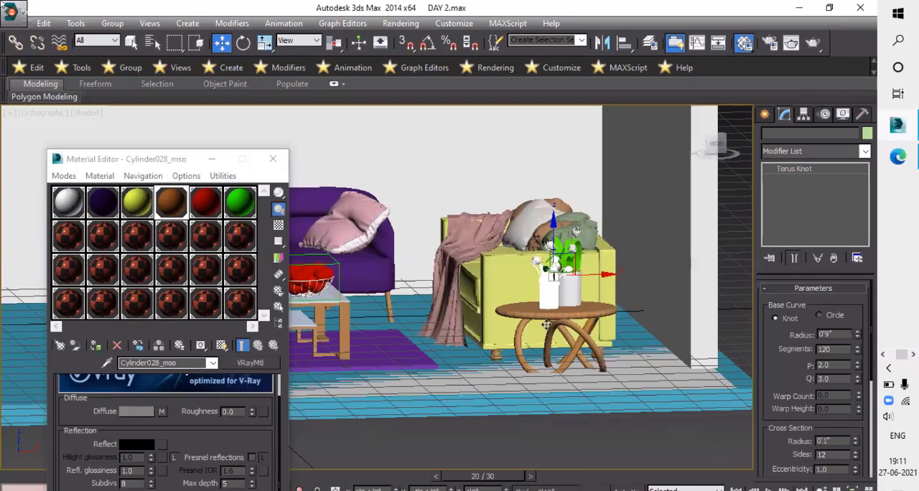
- Scale the side table's torus-knot legs narrower beneath the round tabletop
{"action": "scroll", "coordinate": [542, 332], "scroll_direction": "up", "scroll_amount": 5}
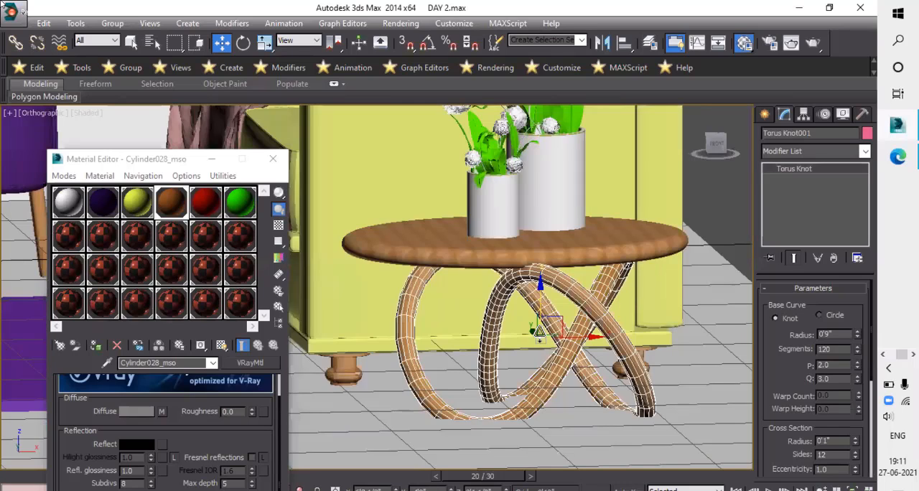
{"action": "key", "text": "r"}
{"action": "left_click_drag", "start_coordinate": [543, 332], "coordinate": [523, 324]}
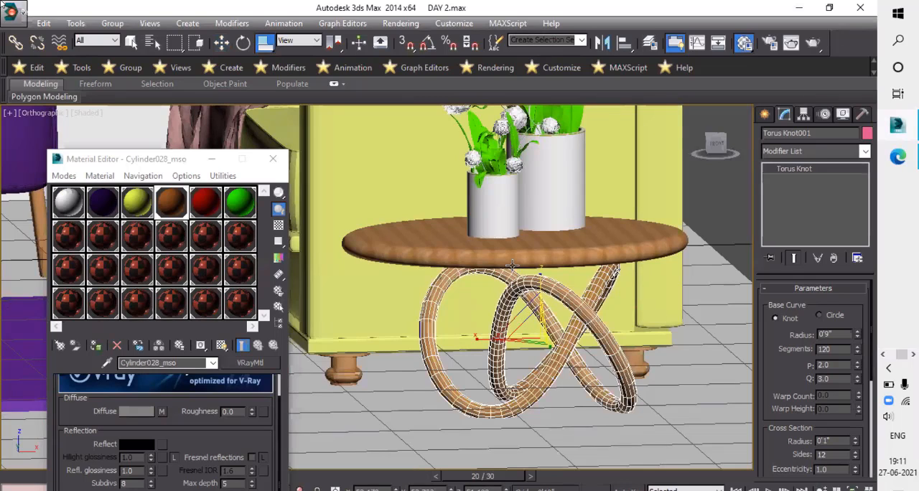
- In the Front view, raise the side table's torus-knot legs slightly and scale them up uniformly to meet the tabletop and floor
{"action": "key", "text": "f"}
{"action": "key", "text": "w"}
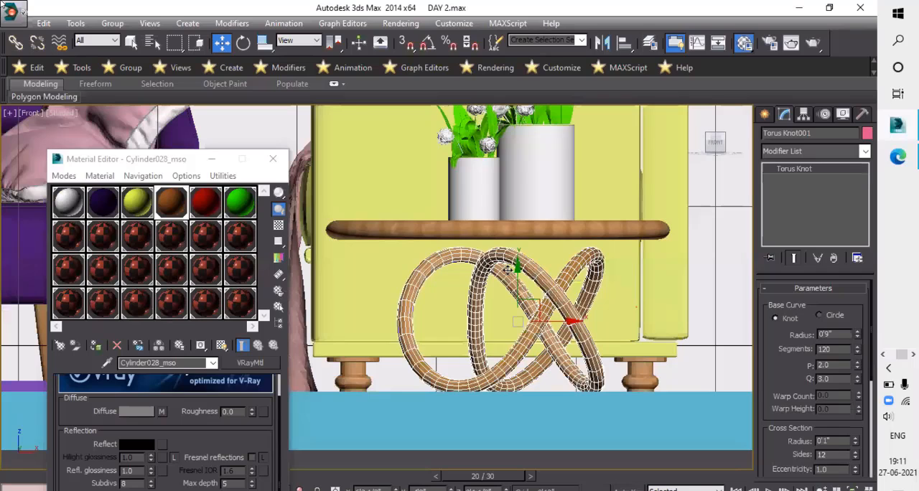
{"action": "left_click", "coordinate": [507, 270]}
{"action": "left_click_drag", "start_coordinate": [532, 304], "coordinate": [526, 297]}
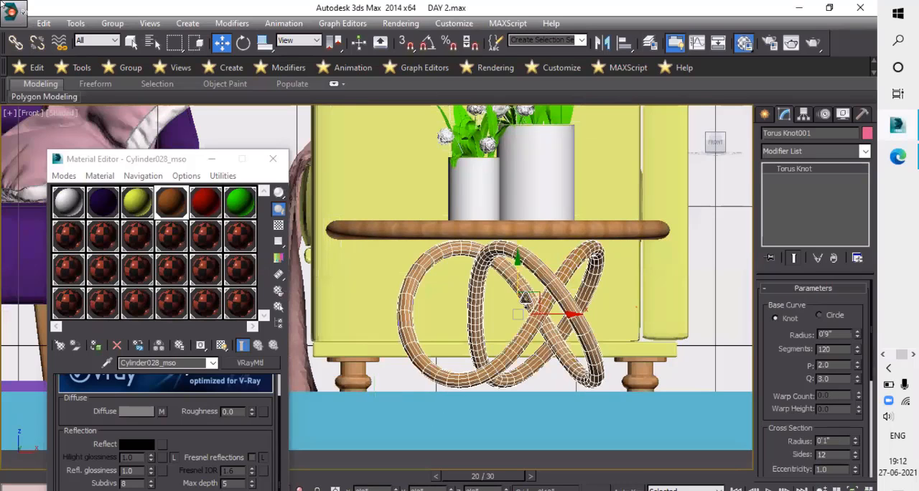
{"action": "key", "text": "r"}
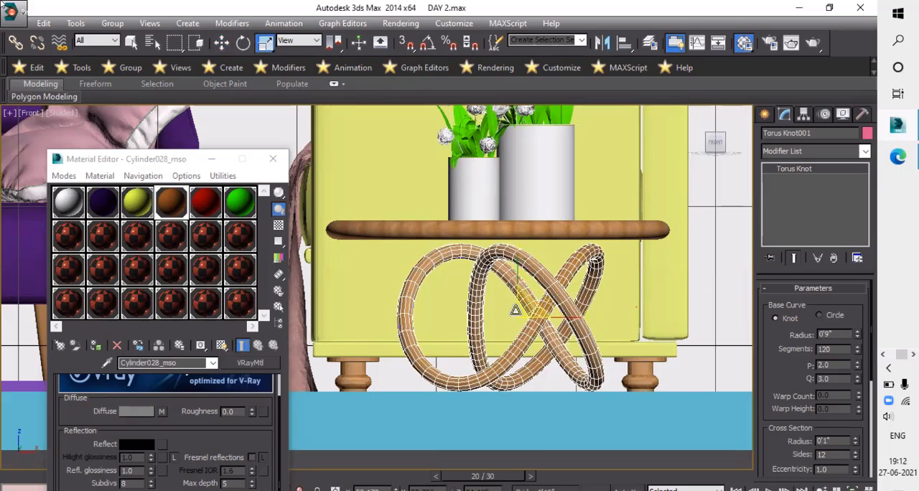
{"action": "left_click_drag", "start_coordinate": [516, 310], "coordinate": [649, 430]}
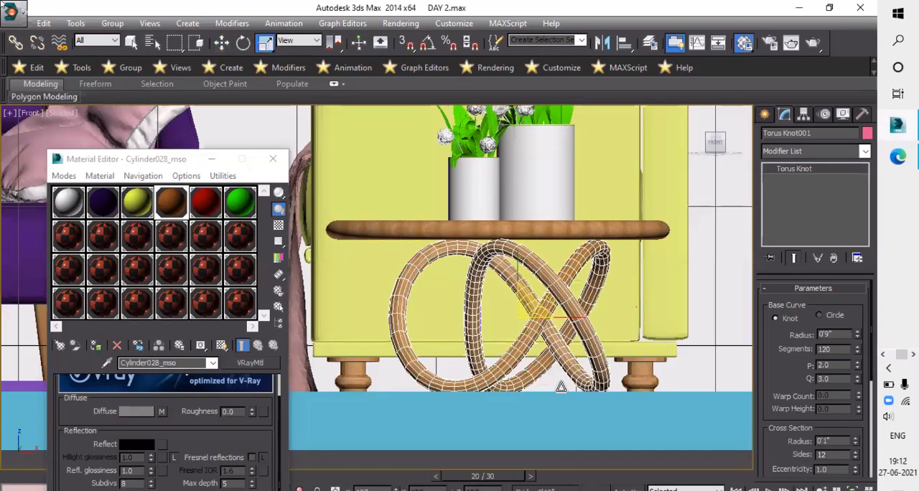
- Select the floor plane and turn the unused Cylinder025_mso material slot into a VRayMtl
{"action": "key", "text": "u"}
{"action": "middle_click_drag", "start_coordinate": [605, 355], "coordinate": [663, 310]}
{"action": "scroll", "coordinate": [663, 310], "scroll_direction": "up", "scroll_amount": 4}
{"action": "left_click", "coordinate": [348, 274]}
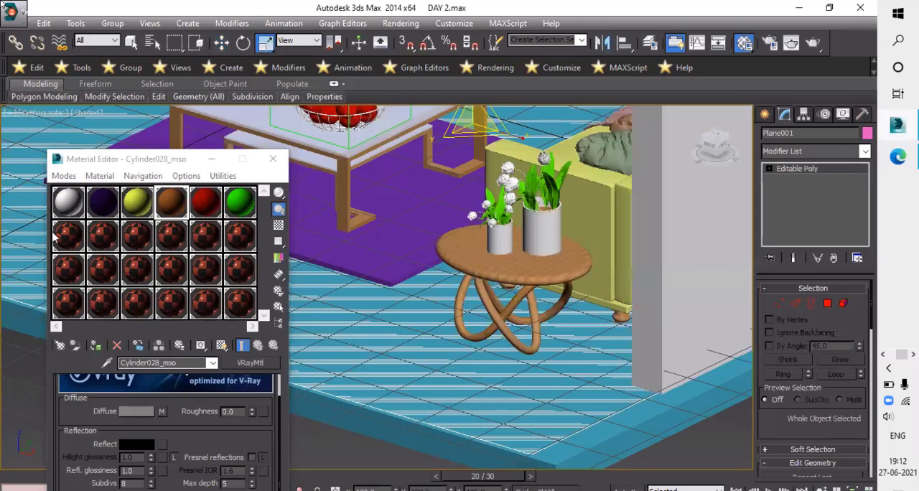
{"action": "key", "text": "shift+z"}
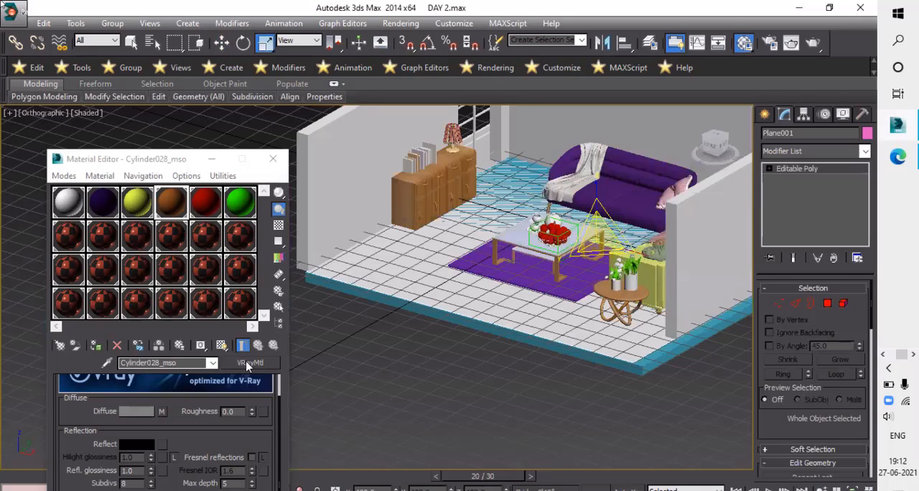
{"action": "left_click", "coordinate": [68, 235]}
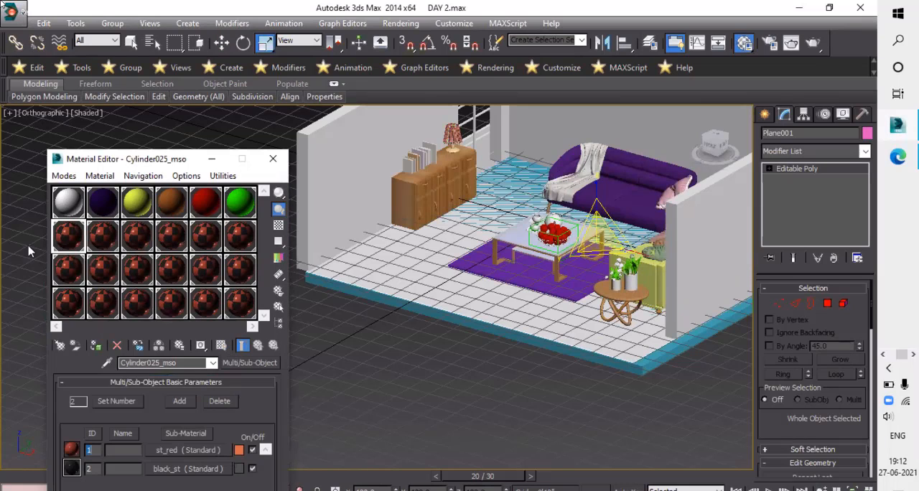
{"action": "left_click", "coordinate": [230, 363]}
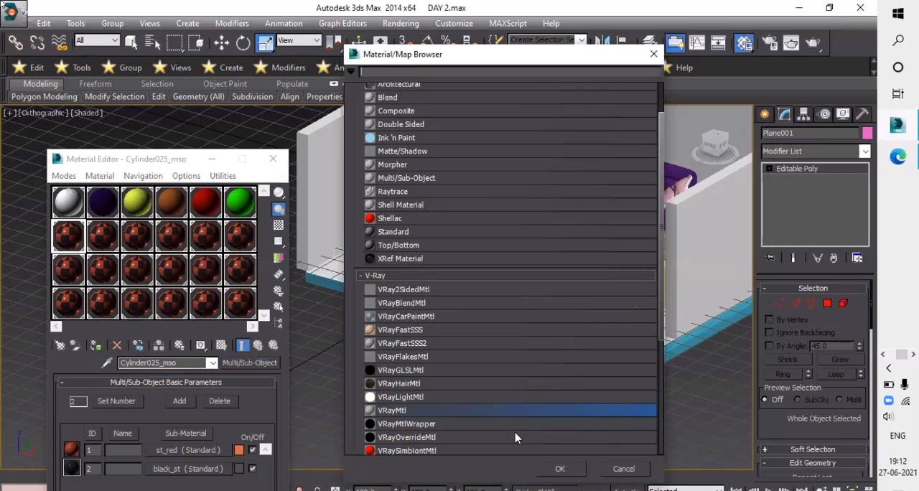
{"action": "left_click", "coordinate": [409, 411]}
{"action": "left_click", "coordinate": [561, 471]}
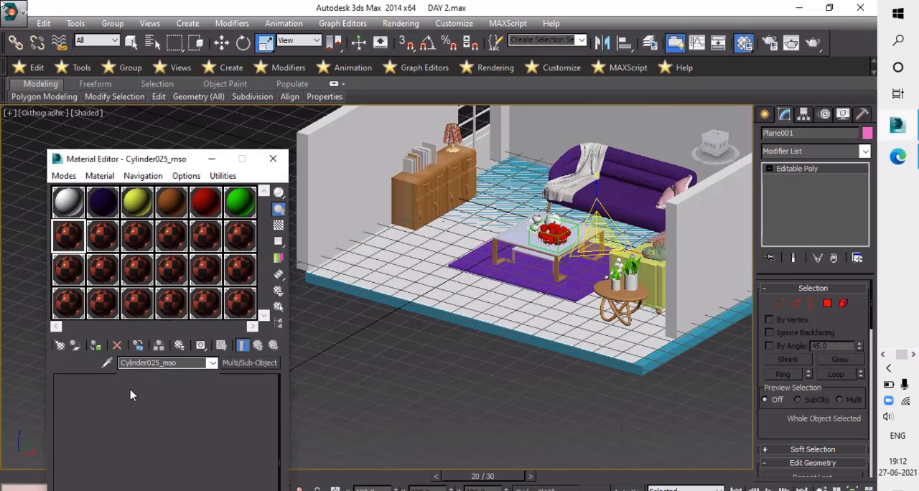
{"action": "left_click_drag", "start_coordinate": [138, 413], "coordinate": [155, 456]}
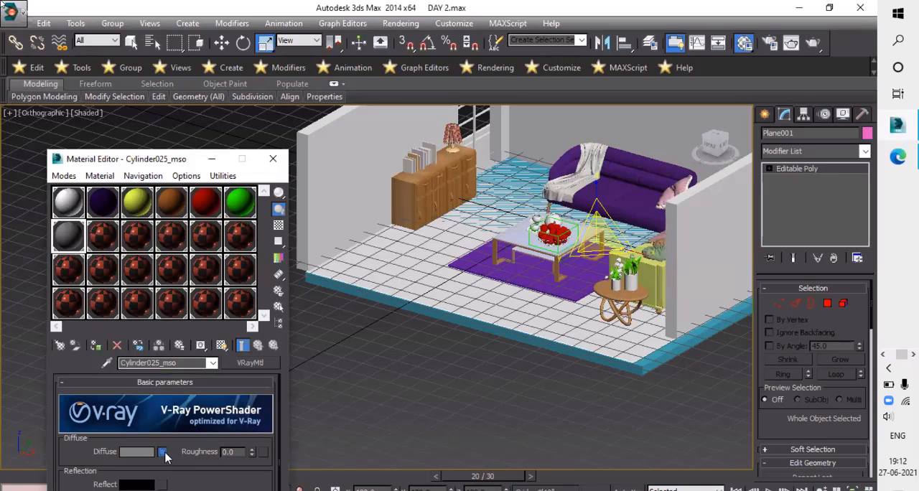
- Start adding a Bitmap map to the new V-Ray material's diffuse channel
{"action": "left_click", "coordinate": [162, 453]}
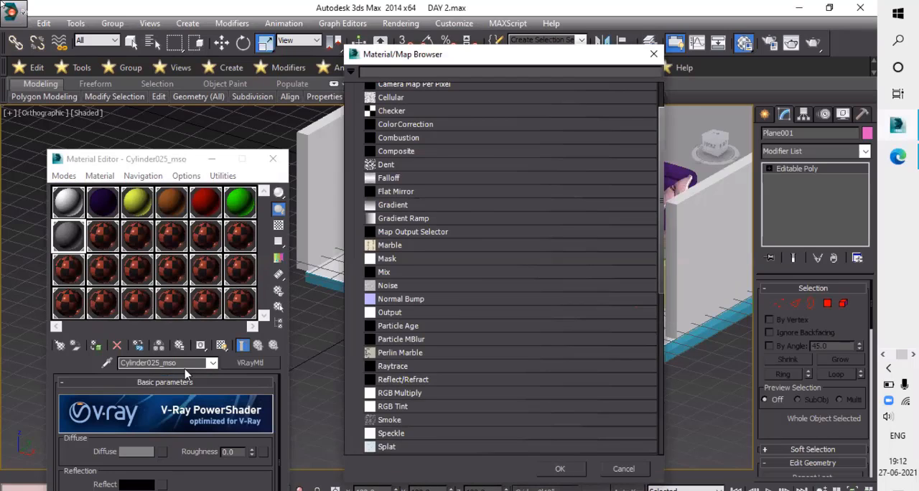
{"action": "scroll", "coordinate": [472, 291], "scroll_direction": "up", "scroll_amount": 2}
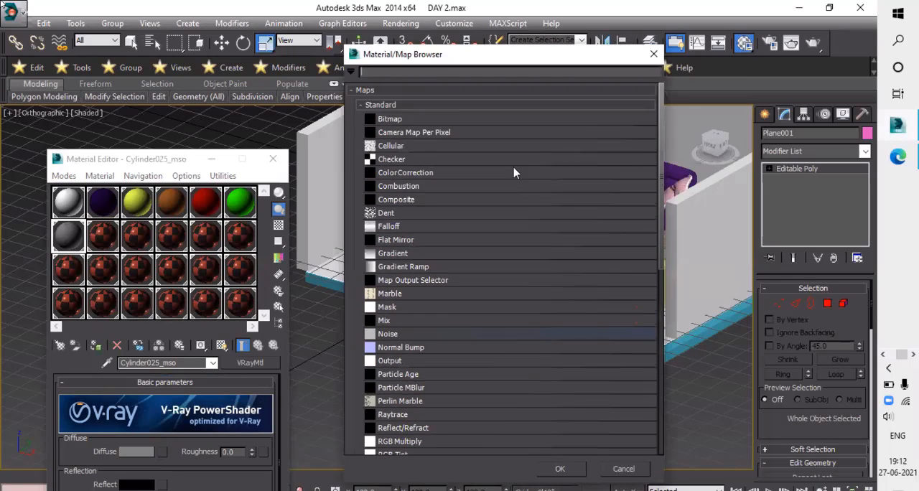
{"action": "left_click", "coordinate": [441, 122]}
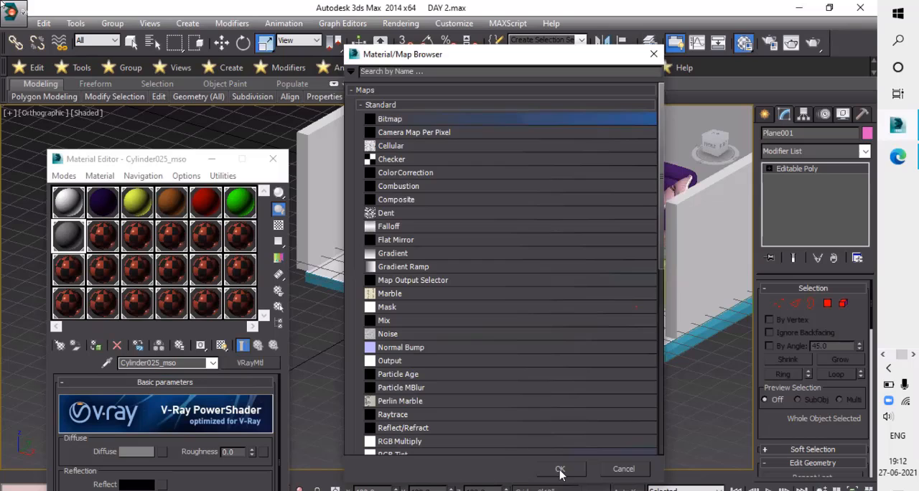
{"action": "left_click", "coordinate": [560, 470]}
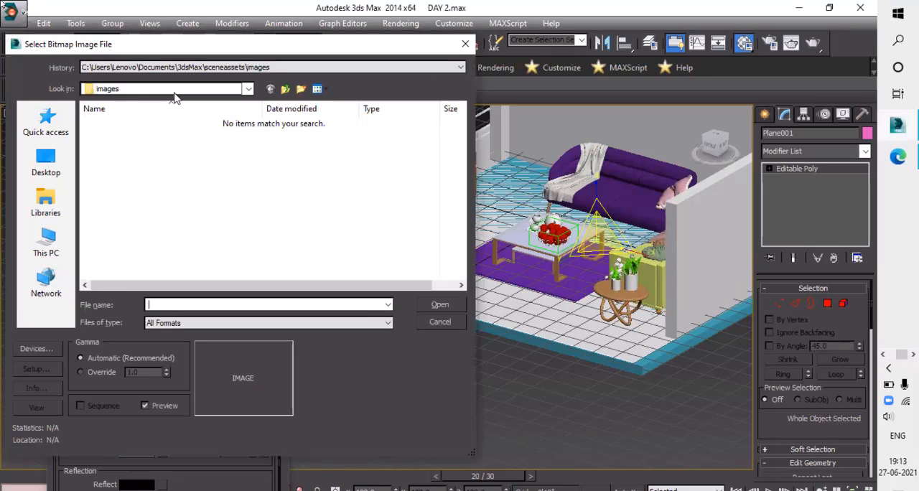
- Browse to the tiles textures folder inside the textures folder on the STUDY (G:) drive
{"action": "left_click", "coordinate": [201, 91]}
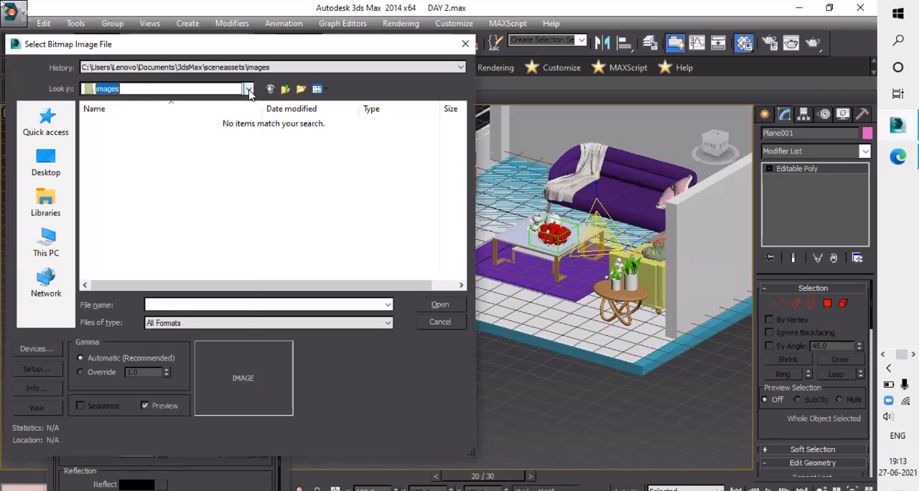
{"action": "left_click", "coordinate": [249, 89]}
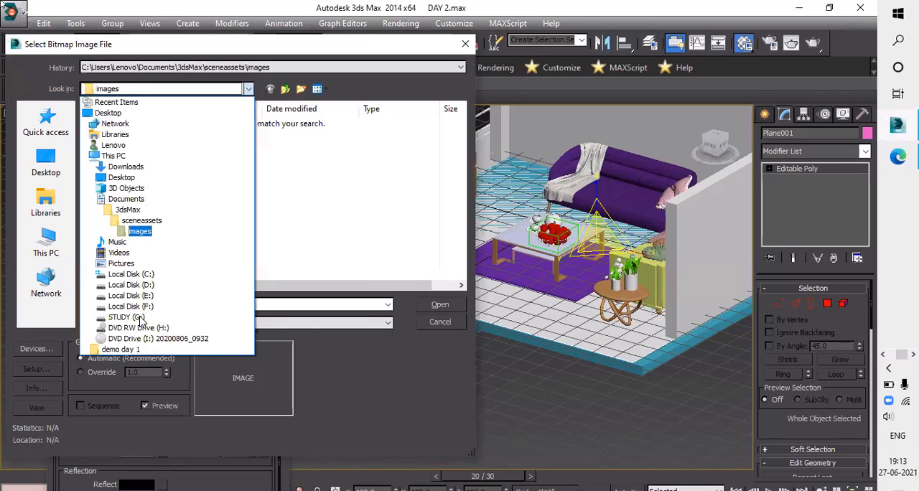
{"action": "left_click", "coordinate": [126, 317]}
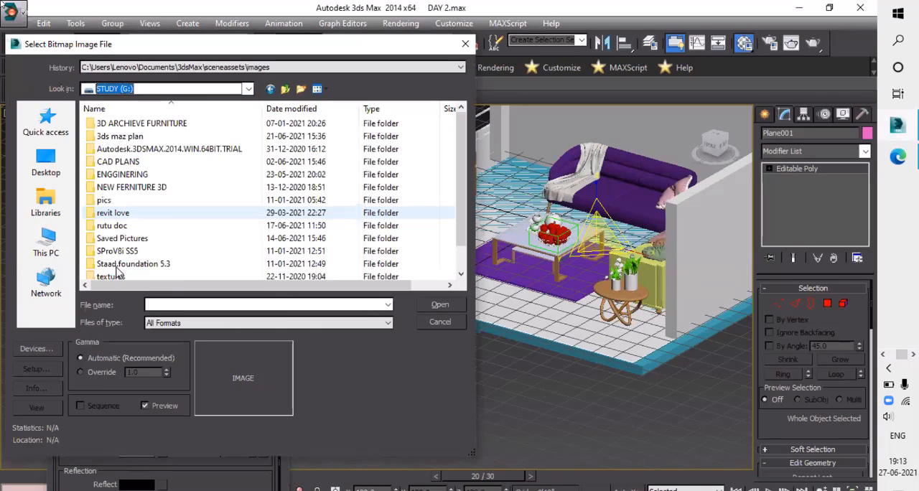
{"action": "scroll", "coordinate": [121, 269], "scroll_direction": "down", "scroll_amount": 1}
{"action": "double_click", "coordinate": [125, 253]}
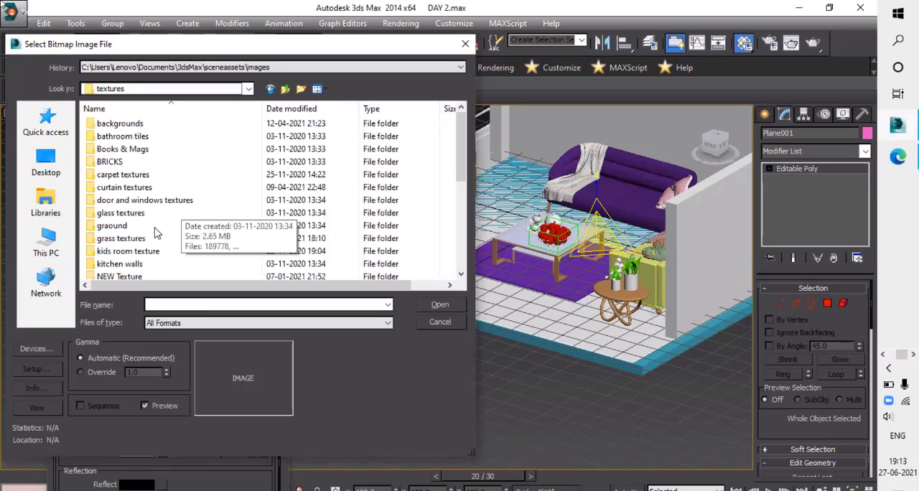
{"action": "scroll", "coordinate": [133, 233], "scroll_direction": "down", "scroll_amount": 3}
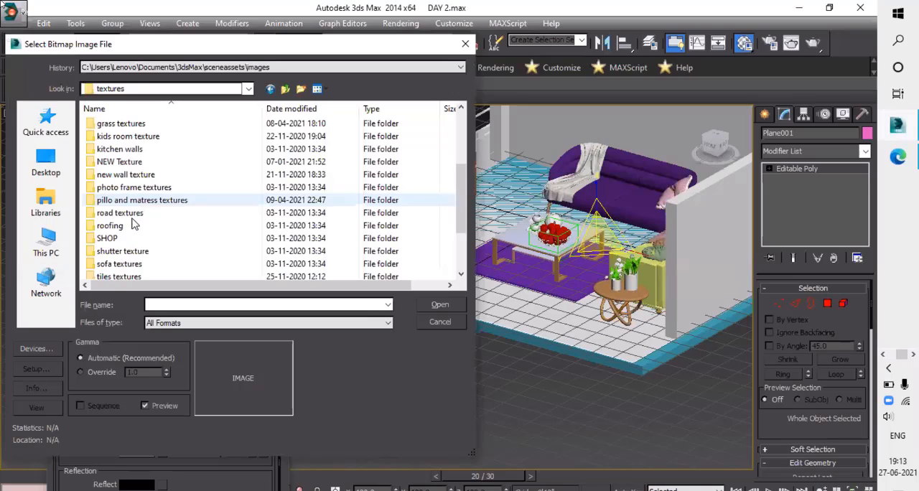
{"action": "scroll", "coordinate": [144, 196], "scroll_direction": "down", "scroll_amount": 2}
{"action": "left_click", "coordinate": [137, 201]}
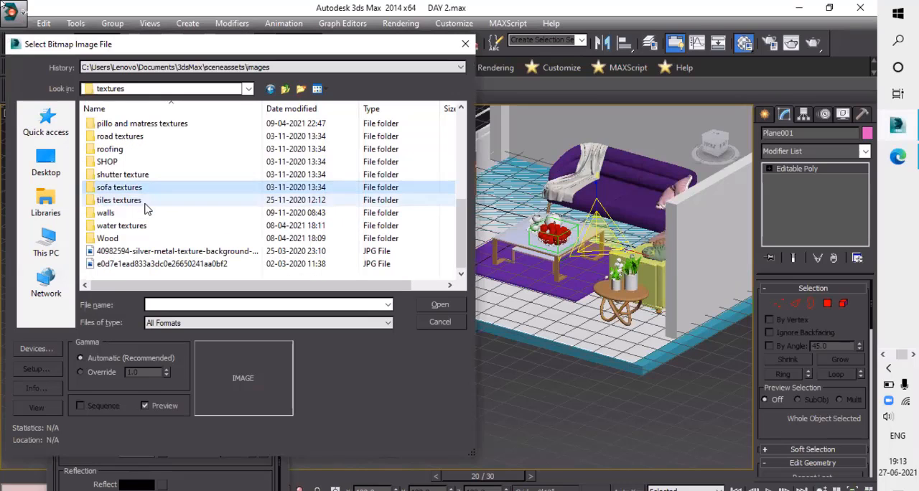
{"action": "double_click", "coordinate": [144, 203]}
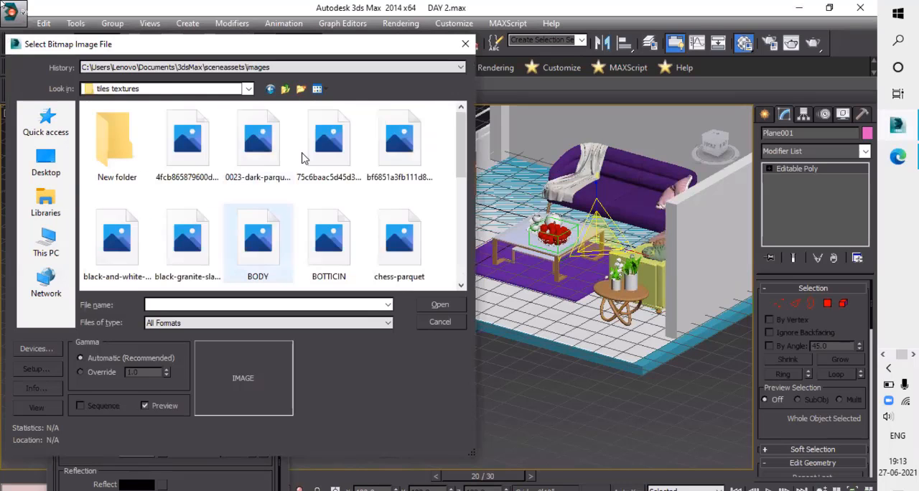
- Load the modern-floor-tiles image as the diffuse bitmap and assign the material to the floor plane
{"action": "scroll", "coordinate": [177, 240], "scroll_direction": "down", "scroll_amount": 3}
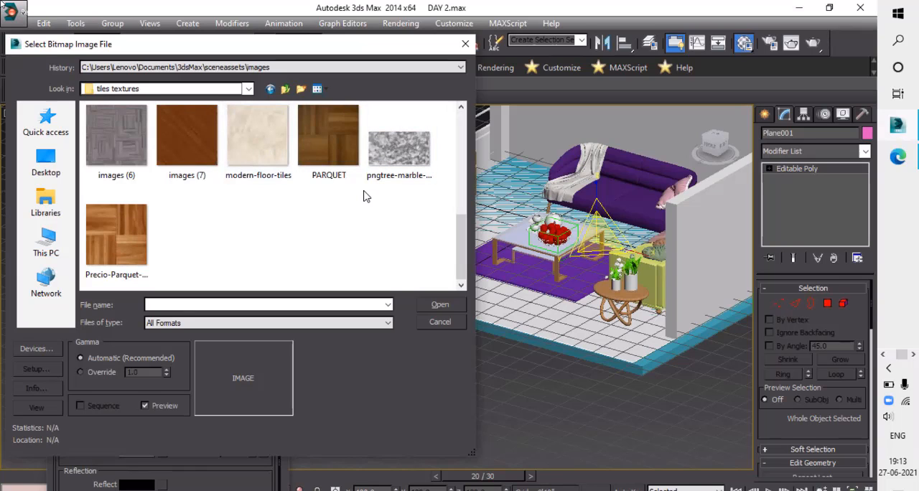
{"action": "scroll", "coordinate": [299, 141], "scroll_direction": "up", "scroll_amount": 4}
{"action": "scroll", "coordinate": [287, 143], "scroll_direction": "down", "scroll_amount": 4}
{"action": "left_click", "coordinate": [258, 140]}
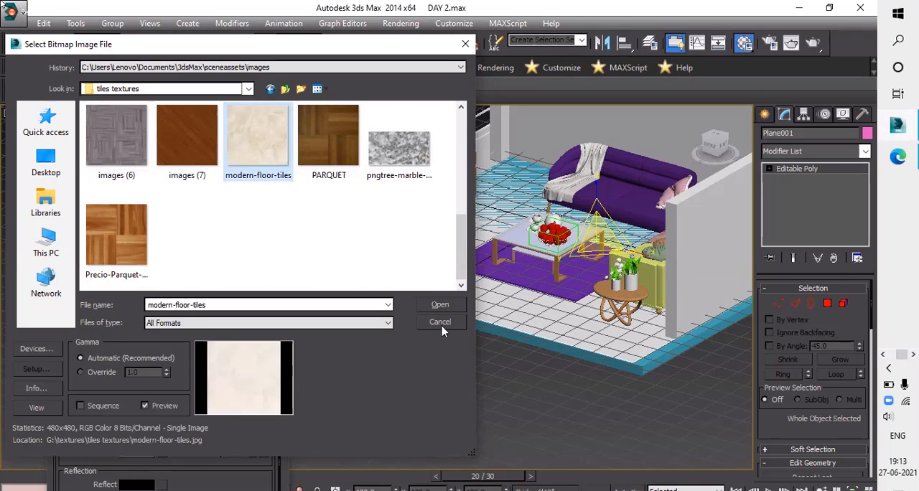
{"action": "left_click", "coordinate": [440, 306]}
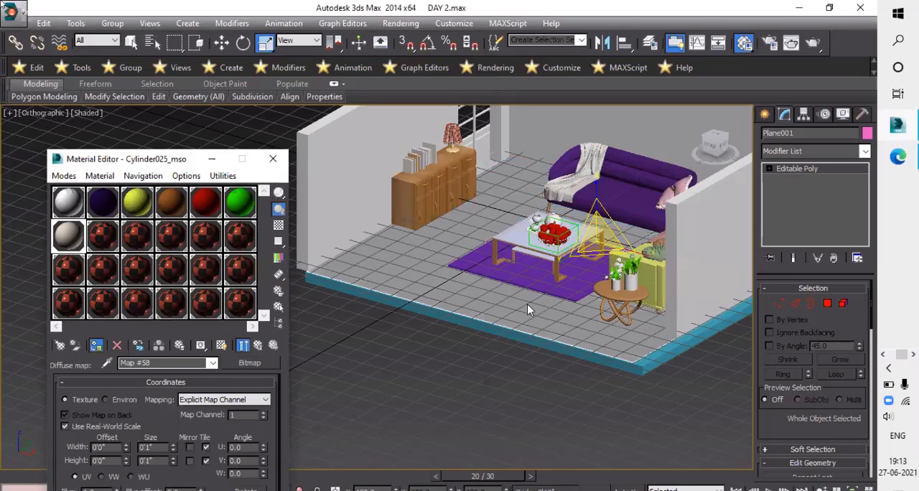
- Display the tile texture in the viewport and assign the same material to the slab beneath the floor plane
{"action": "left_click", "coordinate": [221, 346]}
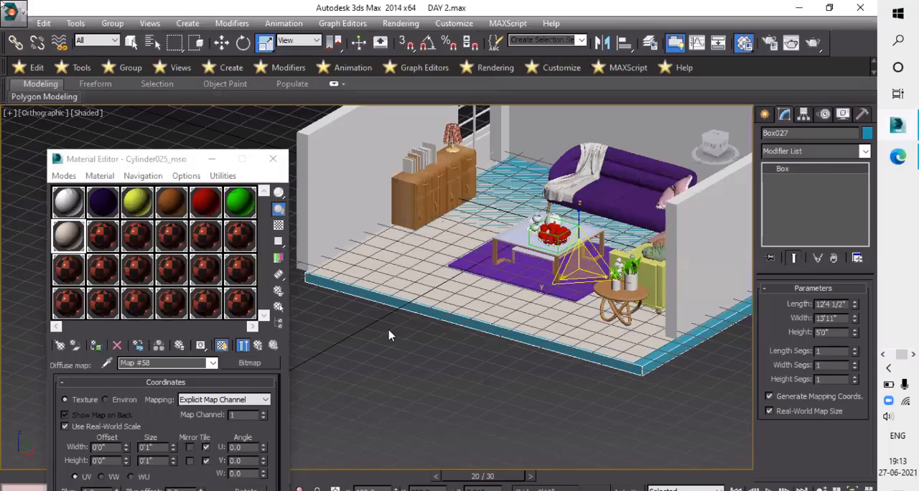
{"action": "left_click", "coordinate": [97, 346]}
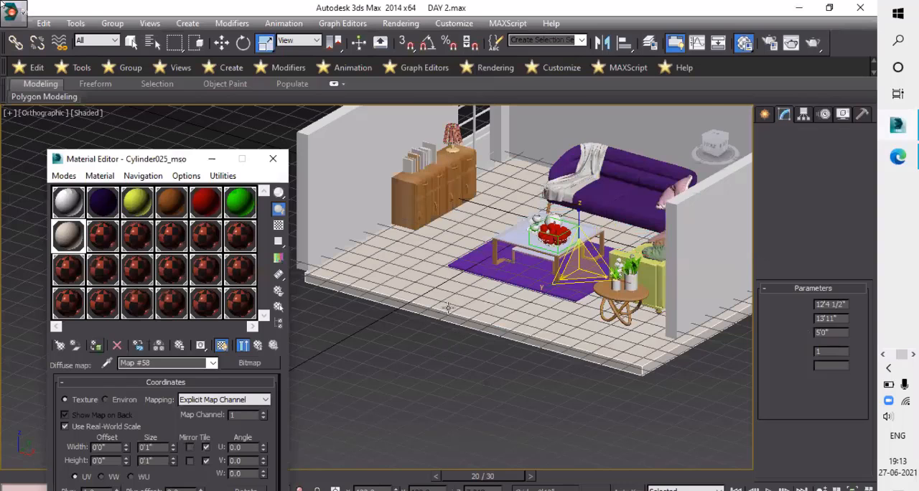
{"action": "scroll", "coordinate": [453, 309], "scroll_direction": "up", "scroll_amount": 2}
{"action": "scroll", "coordinate": [431, 298], "scroll_direction": "down", "scroll_amount": 2}
{"action": "middle_click_drag", "start_coordinate": [431, 298], "coordinate": [437, 310], "text": "alt"}
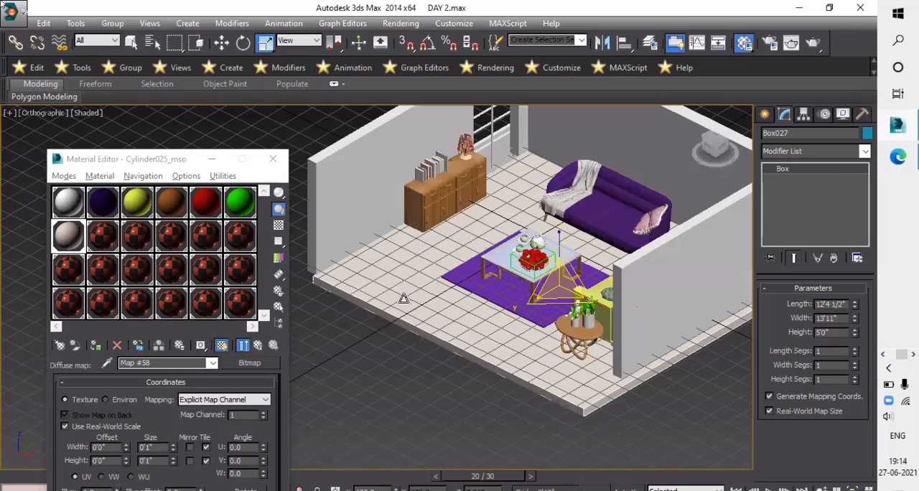
{"action": "scroll", "coordinate": [438, 304], "scroll_direction": "up", "scroll_amount": 5}
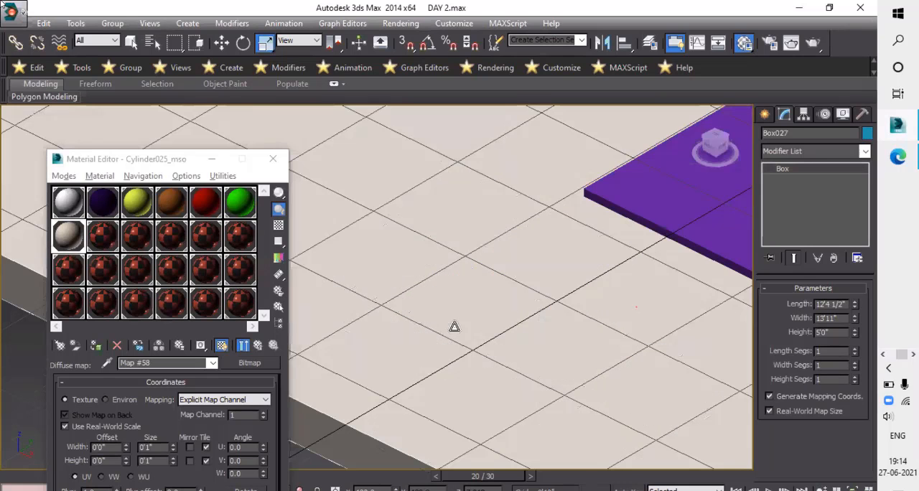
{"action": "scroll", "coordinate": [432, 269], "scroll_direction": "down", "scroll_amount": 3}
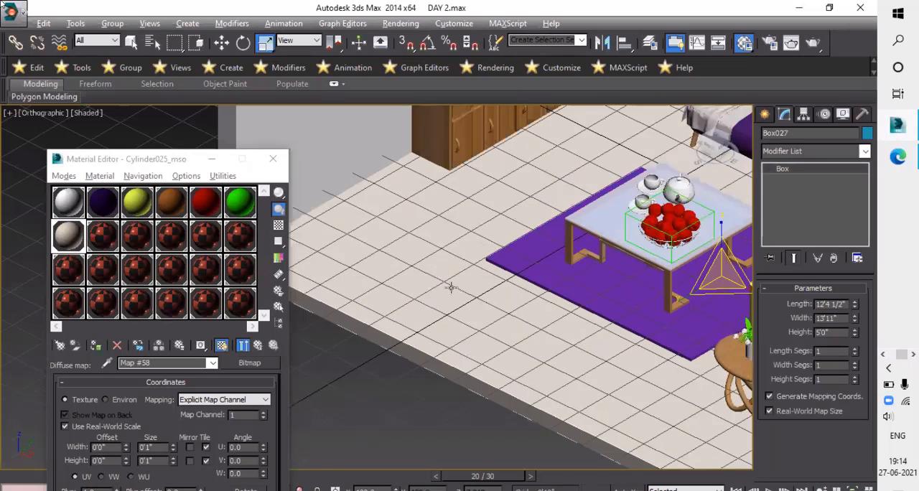
{"action": "scroll", "coordinate": [460, 219], "scroll_direction": "up", "scroll_amount": 4}
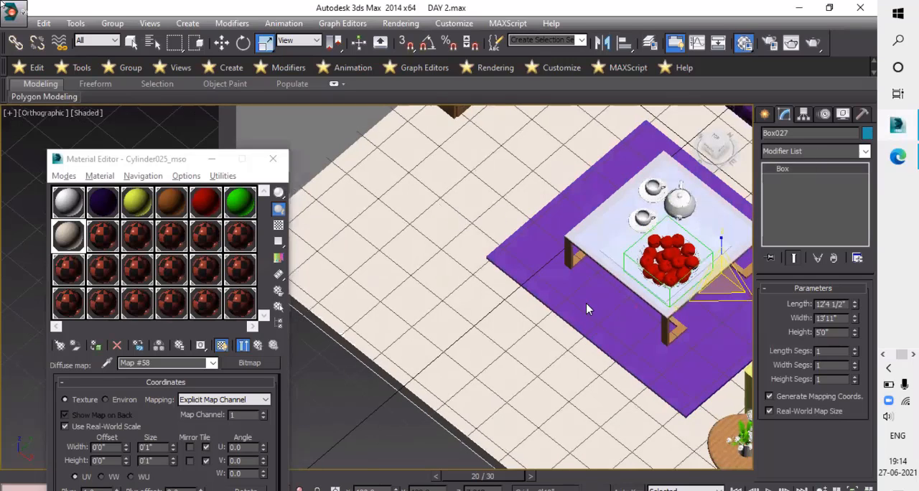
{"action": "scroll", "coordinate": [478, 388], "scroll_direction": "down", "scroll_amount": 4}
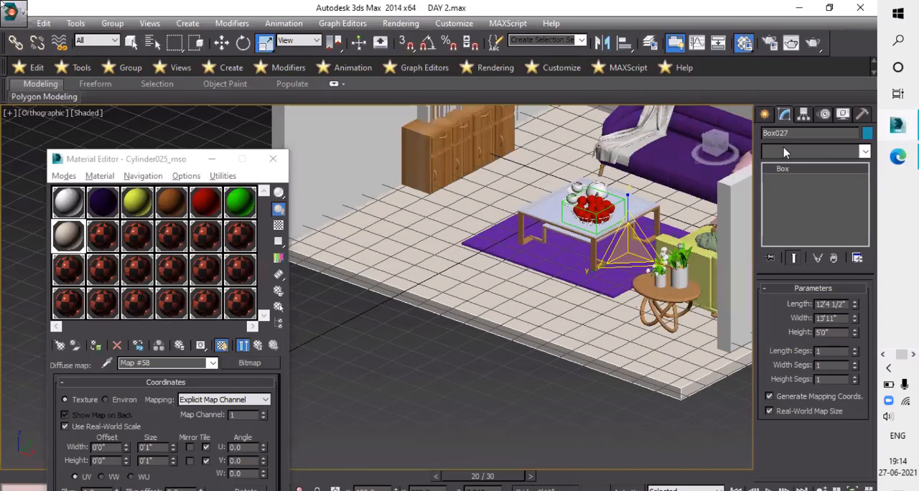
- Add a UVW Map modifier to the floor slab
{"action": "left_click", "coordinate": [834, 150]}
{"action": "left_click", "coordinate": [834, 151]}
{"action": "left_click", "coordinate": [834, 151]}
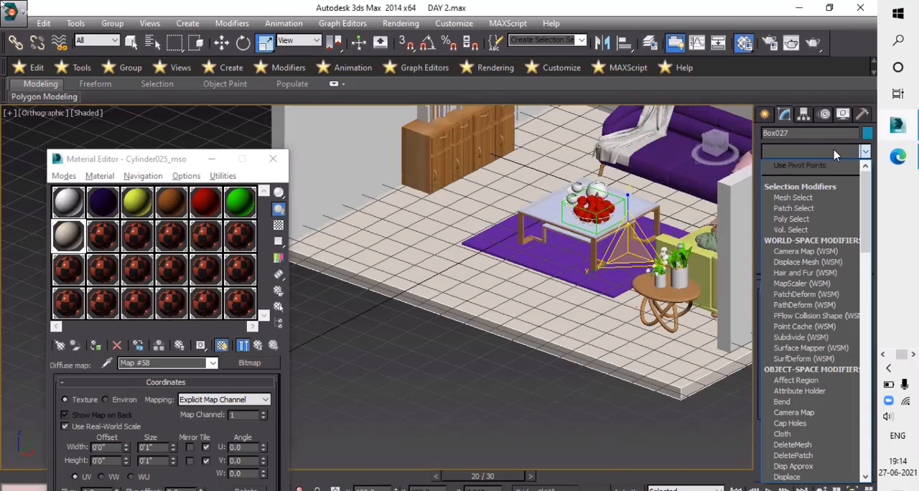
{"action": "key", "text": "u"}
{"action": "key", "text": "Down"}
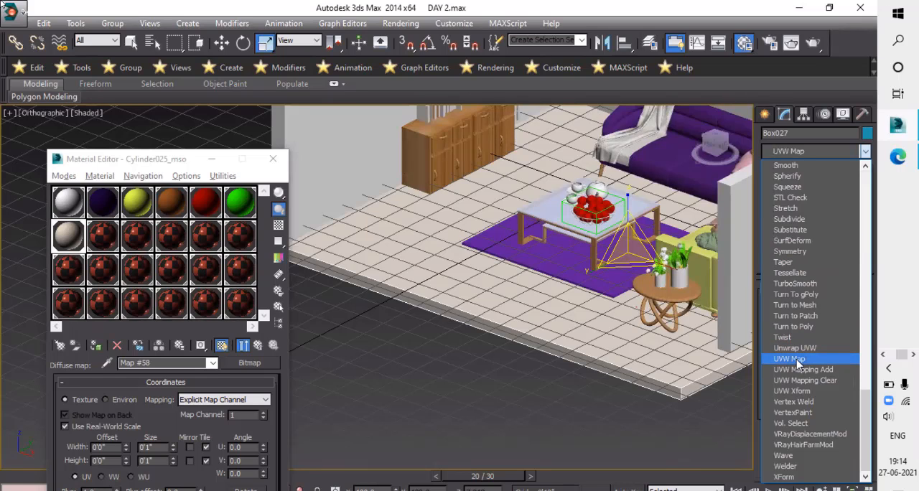
{"action": "left_click", "coordinate": [797, 359]}
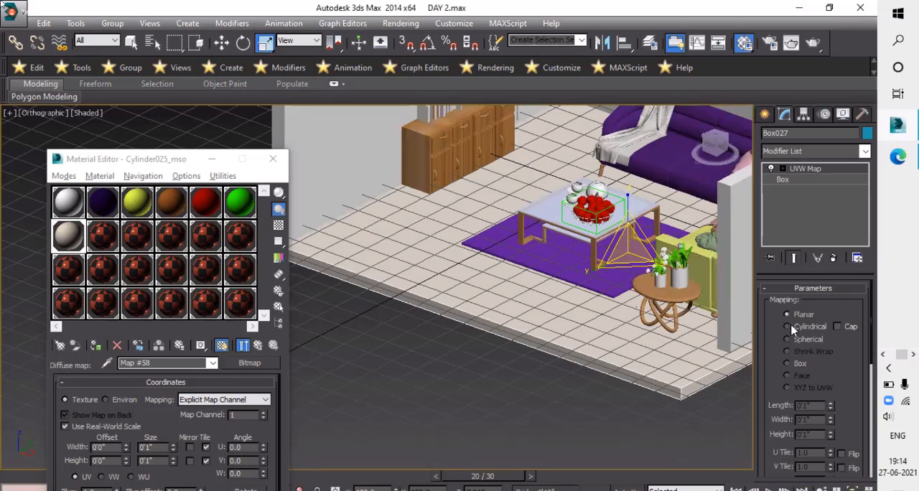
{"action": "scroll", "coordinate": [777, 362], "scroll_direction": "down", "scroll_amount": 3}
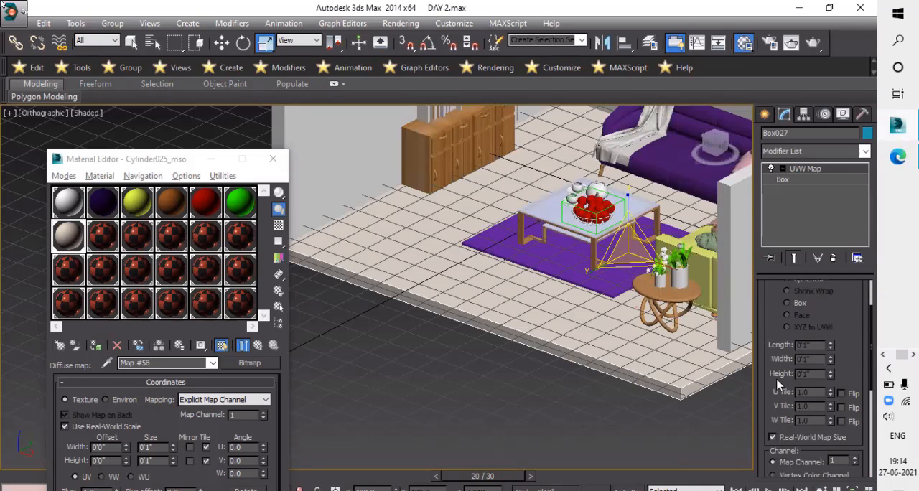
- Turn off Real-World Map Size in the floor slab's UVW Map modifier and check the tile texture on the floor
{"action": "scroll", "coordinate": [777, 385], "scroll_direction": "down", "scroll_amount": 3}
{"action": "left_click", "coordinate": [774, 378]}
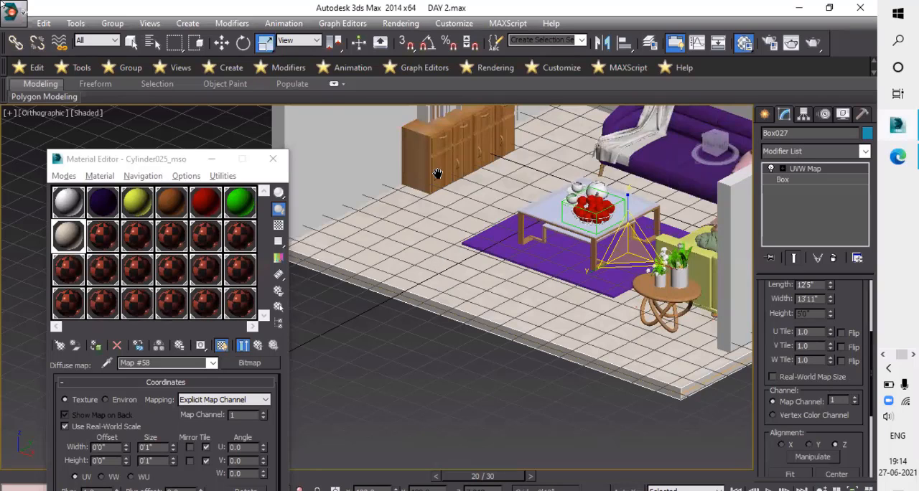
{"action": "middle_click_drag", "start_coordinate": [427, 272], "coordinate": [425, 279], "text": "alt"}
{"action": "scroll", "coordinate": [426, 279], "scroll_direction": "up", "scroll_amount": 5}
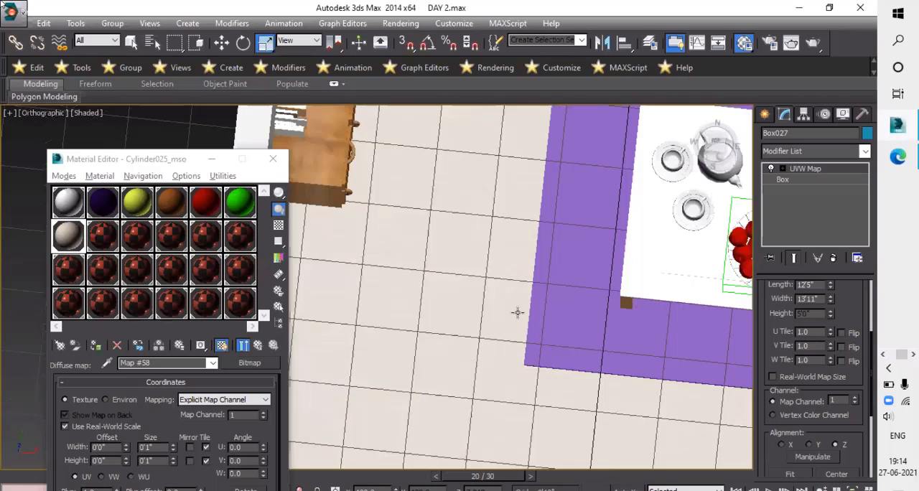
{"action": "middle_click_drag", "start_coordinate": [365, 280], "coordinate": [365, 452], "text": "alt"}
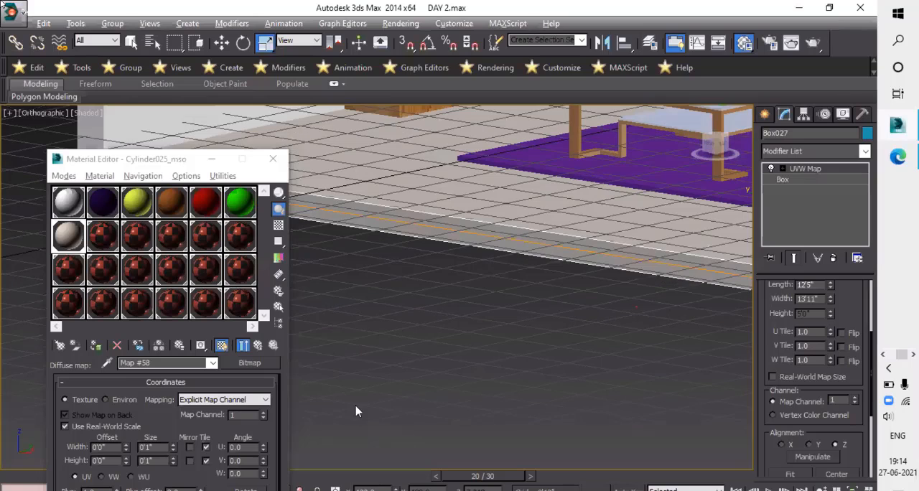
{"action": "scroll", "coordinate": [408, 419], "scroll_direction": "up", "scroll_amount": 3}
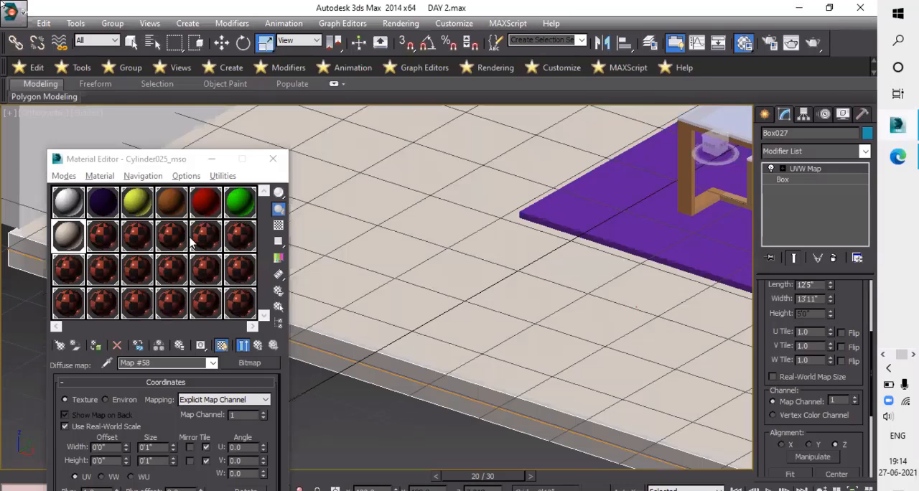
- Apply the white VRay material to the floor slab in place of the tile material
{"action": "key", "text": "ctrl+d"}
{"action": "left_click", "coordinate": [102, 244]}
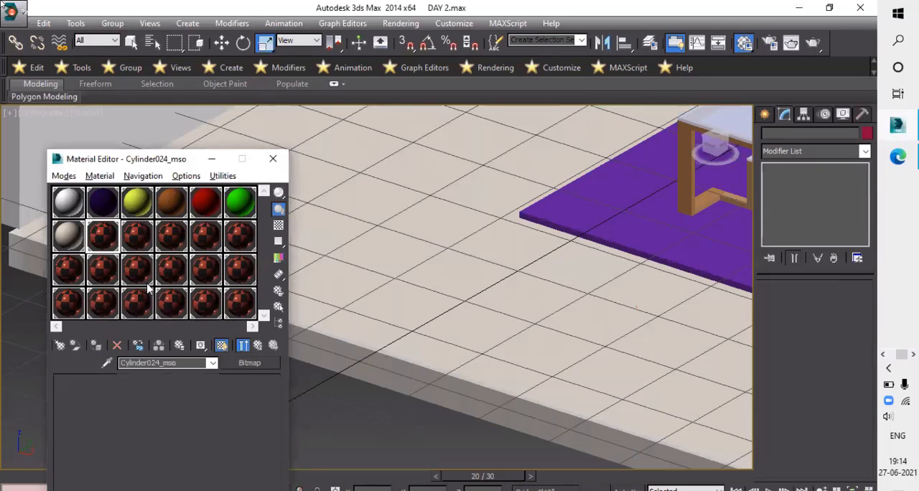
{"action": "left_click", "coordinate": [359, 367]}
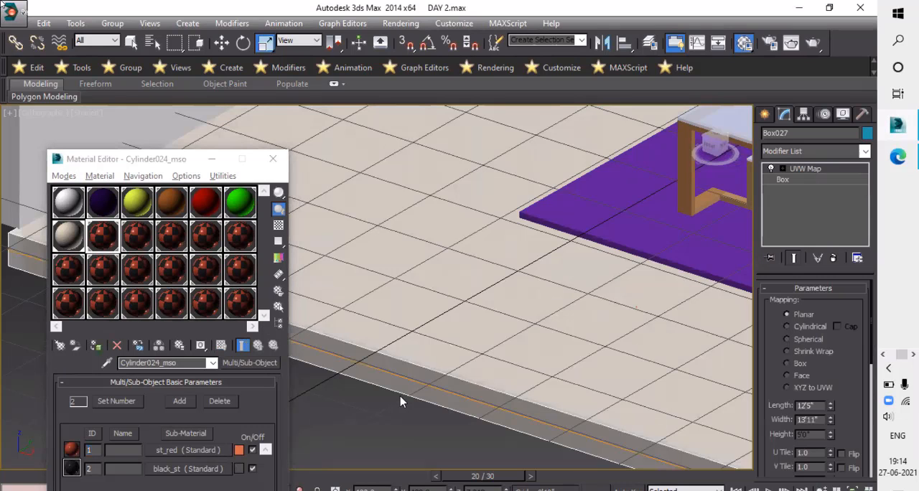
{"action": "key", "text": "ctrl+z"}
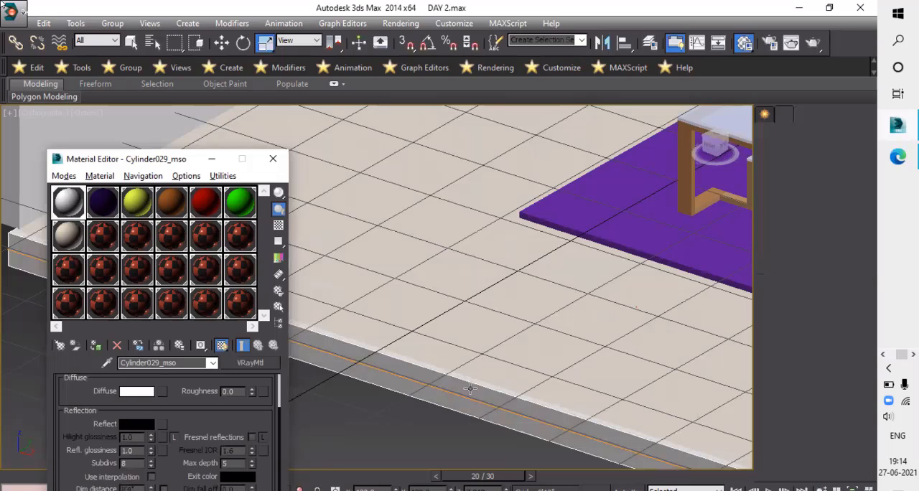
{"action": "middle_click_drag", "start_coordinate": [461, 378], "coordinate": [413, 346]}
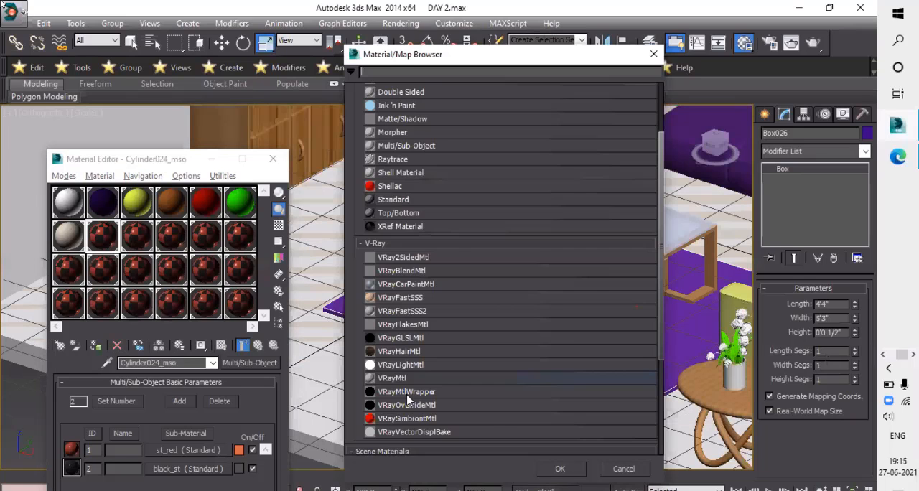
- Change the rug's sample material to VRayMtl and browse to the carpet textures folder for its diffuse bitmap
{"action": "left_click", "coordinate": [408, 380]}
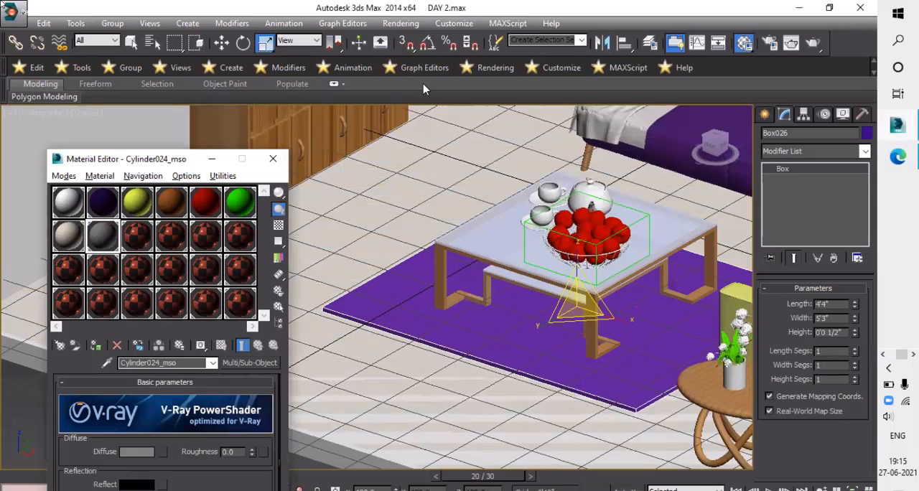
{"action": "left_click", "coordinate": [562, 469]}
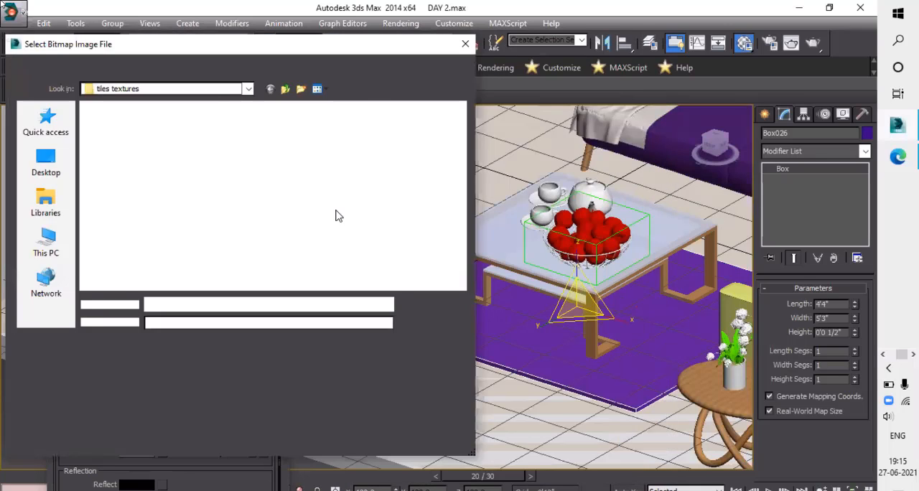
{"action": "left_click", "coordinate": [251, 90]}
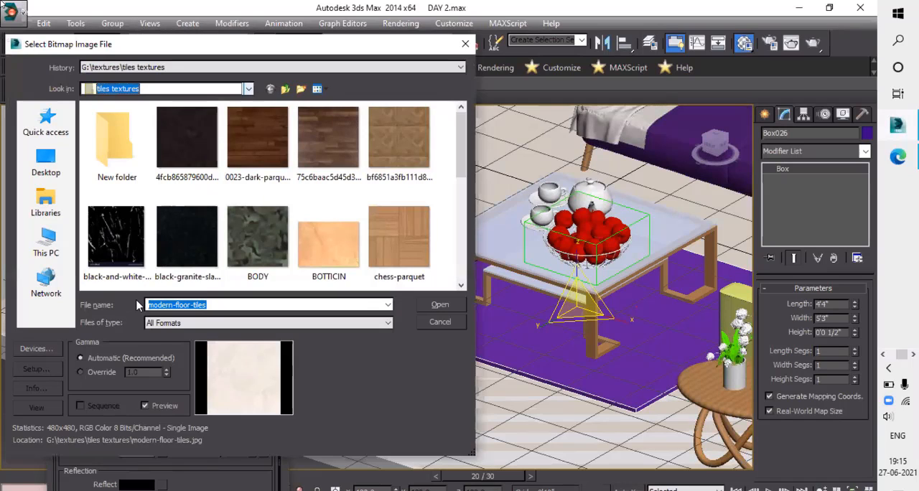
{"action": "left_click", "coordinate": [169, 226]}
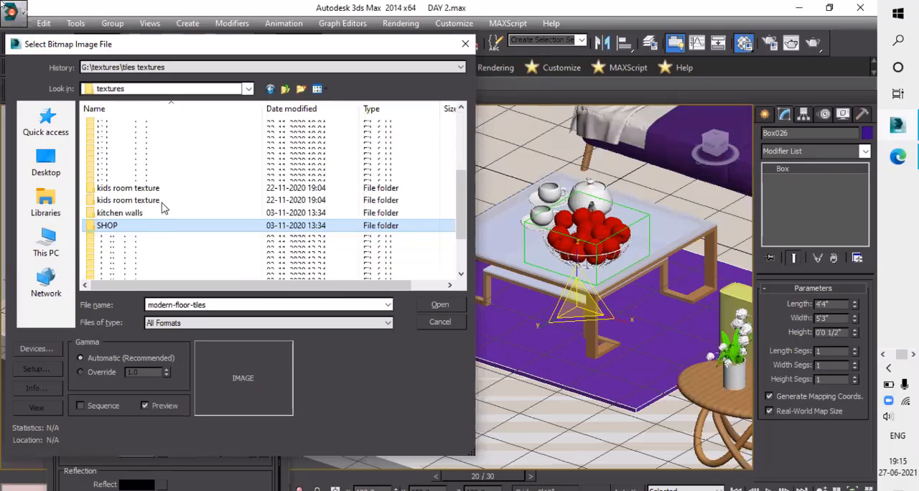
{"action": "scroll", "coordinate": [162, 224], "scroll_direction": "up", "scroll_amount": 2}
{"action": "double_click", "coordinate": [128, 127]}
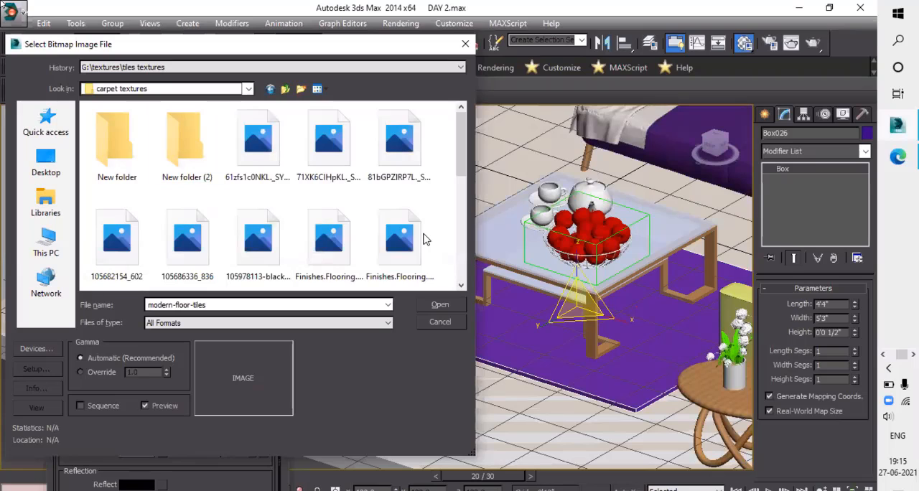
- Look through the images in the carpet textures folder, dismiss the file error and return to the parent textures folder
{"action": "scroll", "coordinate": [258, 157], "scroll_direction": "down", "scroll_amount": 3}
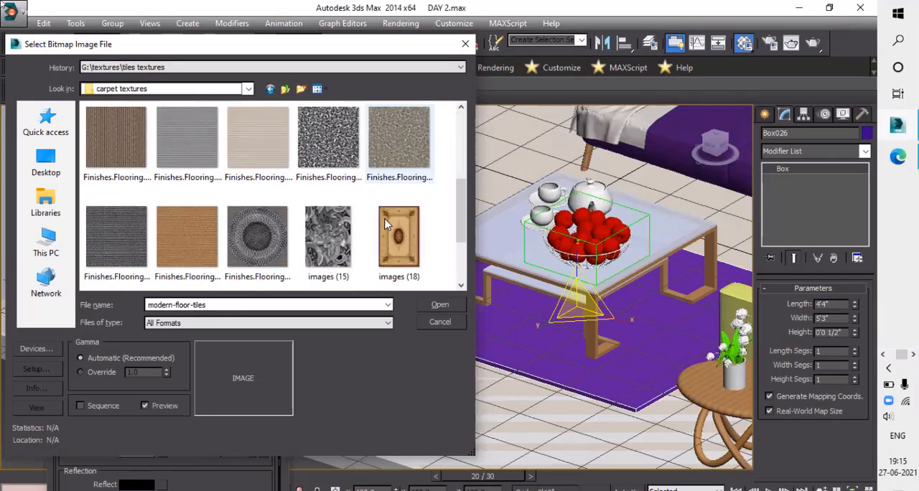
{"action": "scroll", "coordinate": [386, 222], "scroll_direction": "down", "scroll_amount": 3}
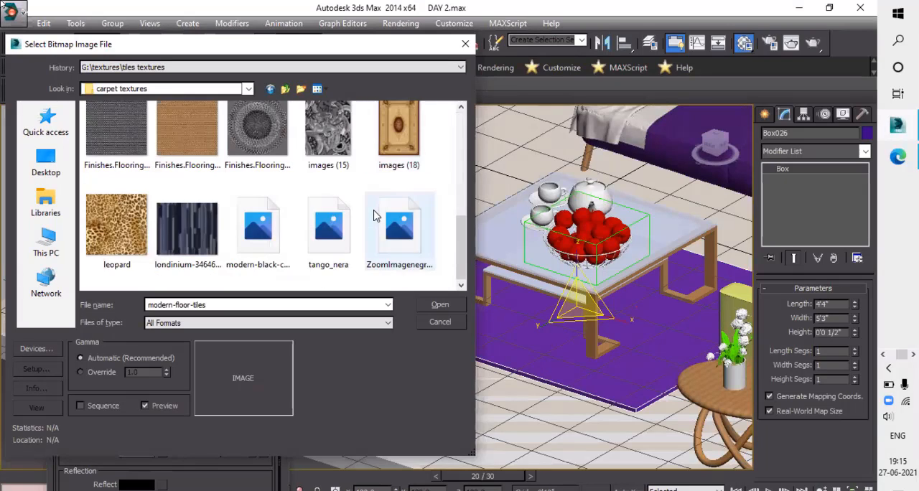
{"action": "scroll", "coordinate": [392, 104], "scroll_direction": "up", "scroll_amount": 4}
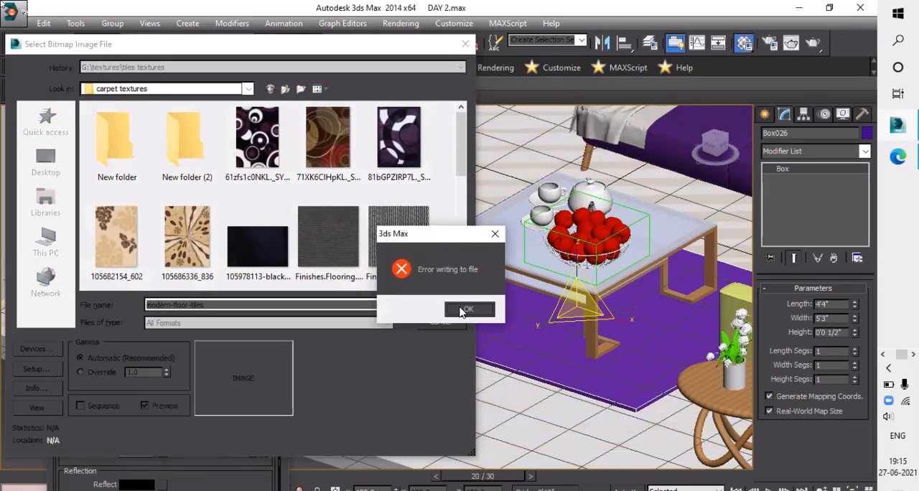
{"action": "left_click", "coordinate": [464, 309]}
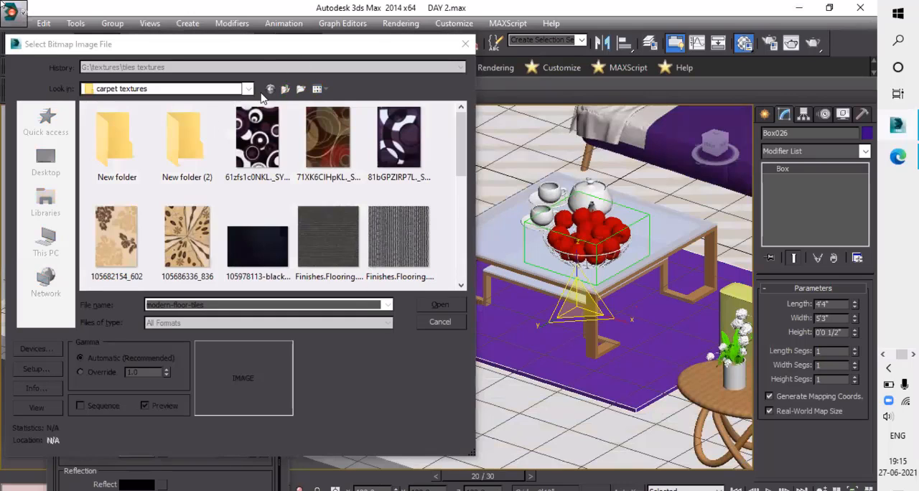
{"action": "left_click", "coordinate": [270, 89]}
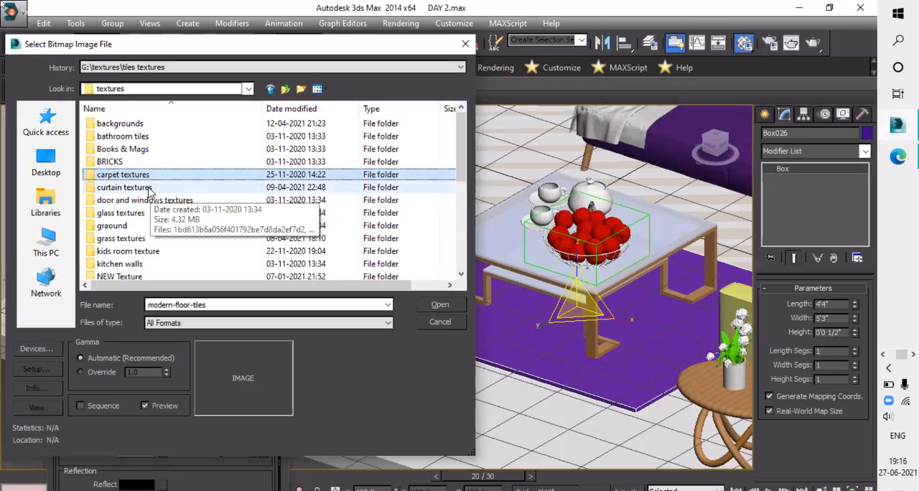
- Search the texture folders for a rug pattern, check the new wall texture folder and go back to the textures folder
{"action": "scroll", "coordinate": [151, 195], "scroll_direction": "down", "scroll_amount": 3}
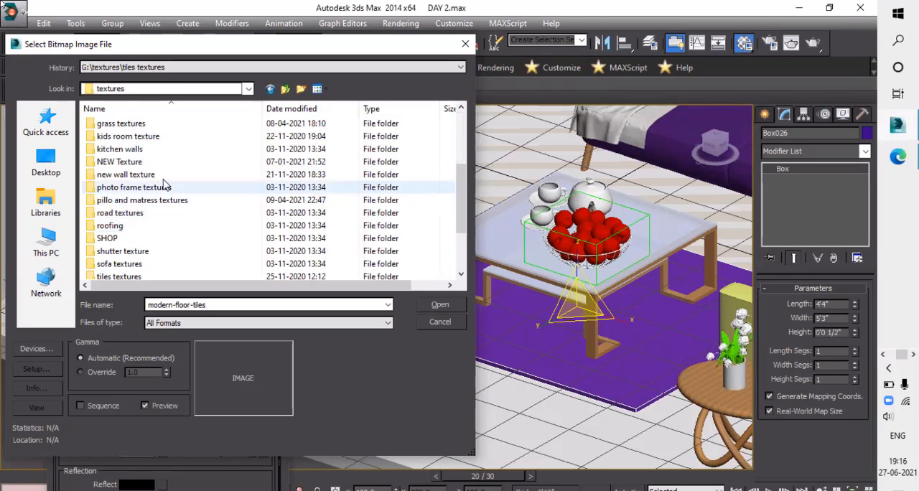
{"action": "scroll", "coordinate": [152, 214], "scroll_direction": "up", "scroll_amount": 3}
{"action": "scroll", "coordinate": [152, 214], "scroll_direction": "down", "scroll_amount": 1}
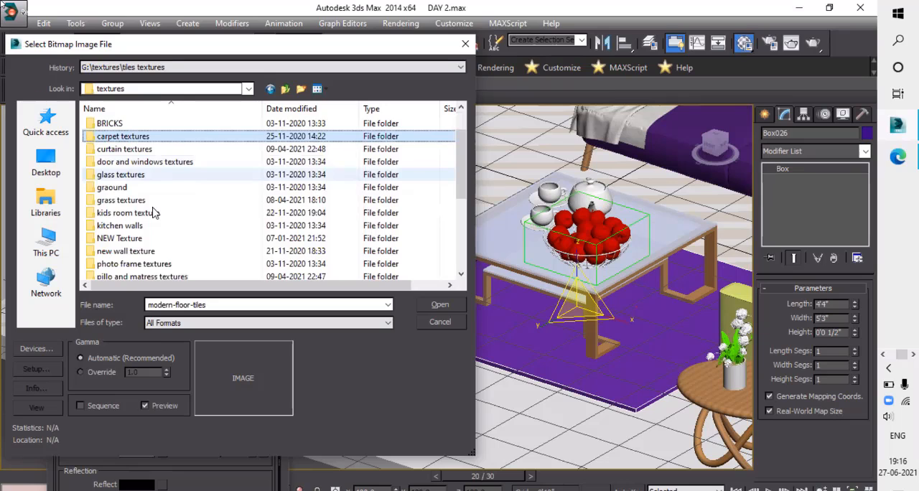
{"action": "scroll", "coordinate": [162, 176], "scroll_direction": "down", "scroll_amount": 2}
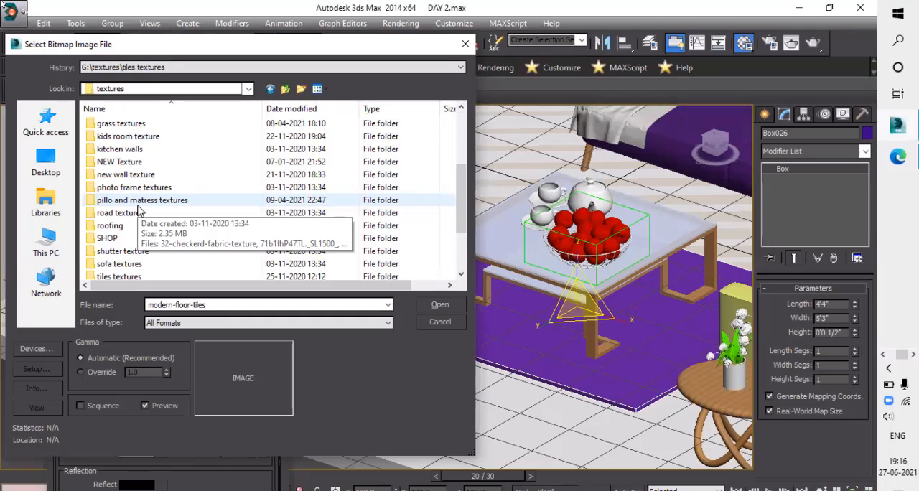
{"action": "left_click", "coordinate": [135, 177]}
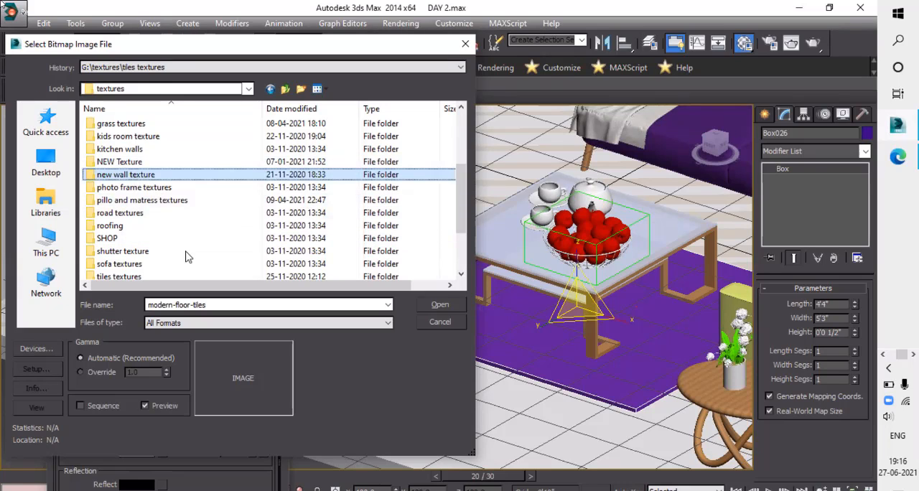
{"action": "key", "text": "Return"}
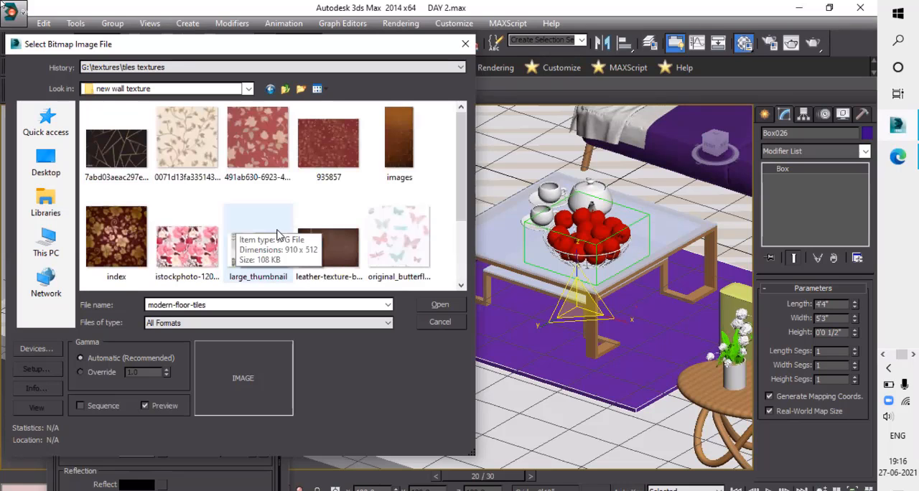
{"action": "left_click", "coordinate": [270, 88]}
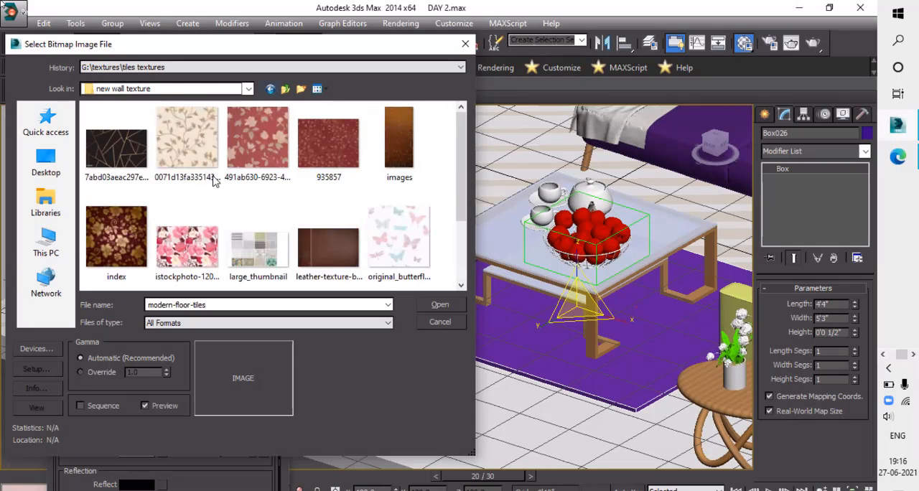
- Open the NEW Texture folder and look through its images for a rug pattern
{"action": "scroll", "coordinate": [139, 250], "scroll_direction": "down", "scroll_amount": 1}
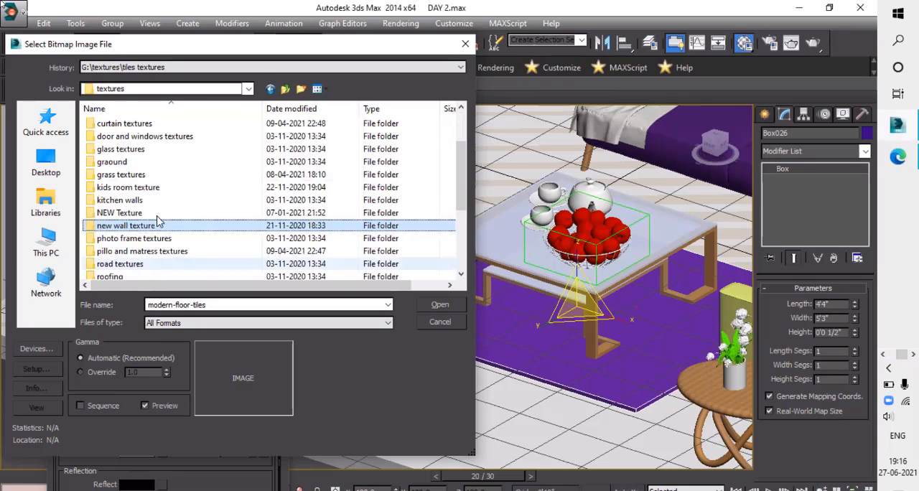
{"action": "left_click", "coordinate": [140, 213]}
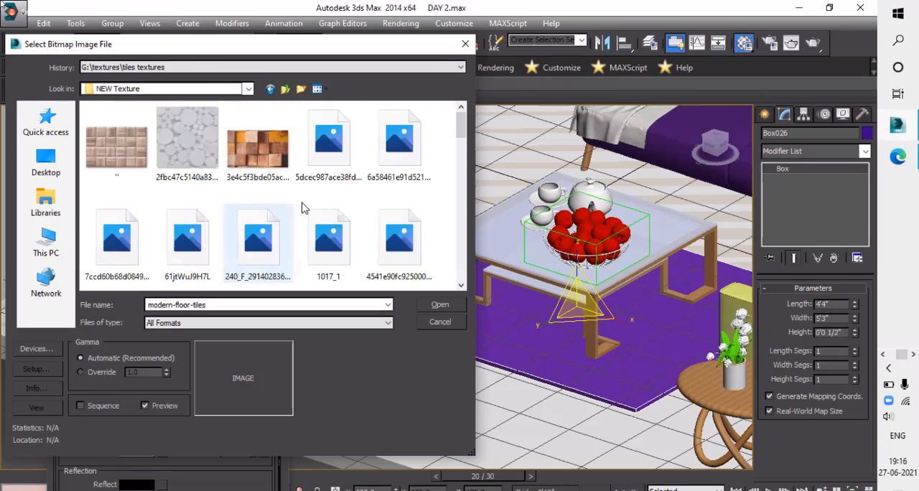
{"action": "scroll", "coordinate": [303, 208], "scroll_direction": "down", "scroll_amount": 4}
{"action": "scroll", "coordinate": [327, 224], "scroll_direction": "down", "scroll_amount": 2}
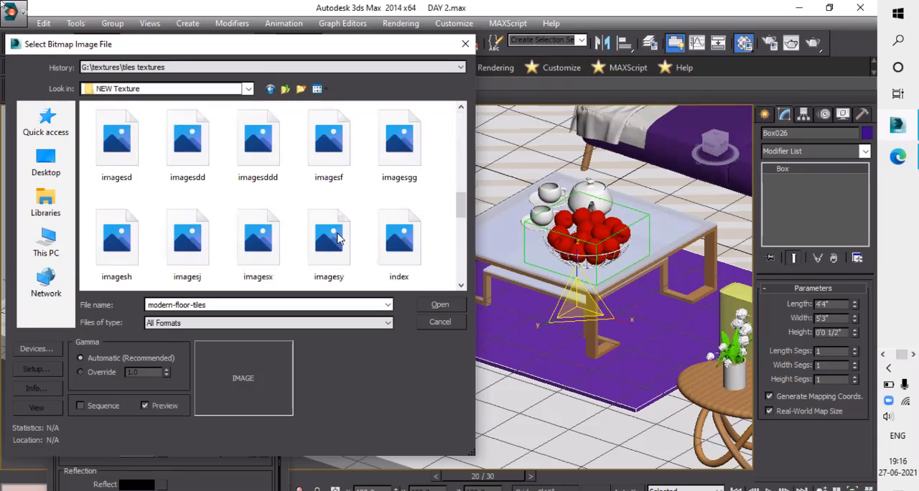
{"action": "scroll", "coordinate": [338, 227], "scroll_direction": "down", "scroll_amount": 3}
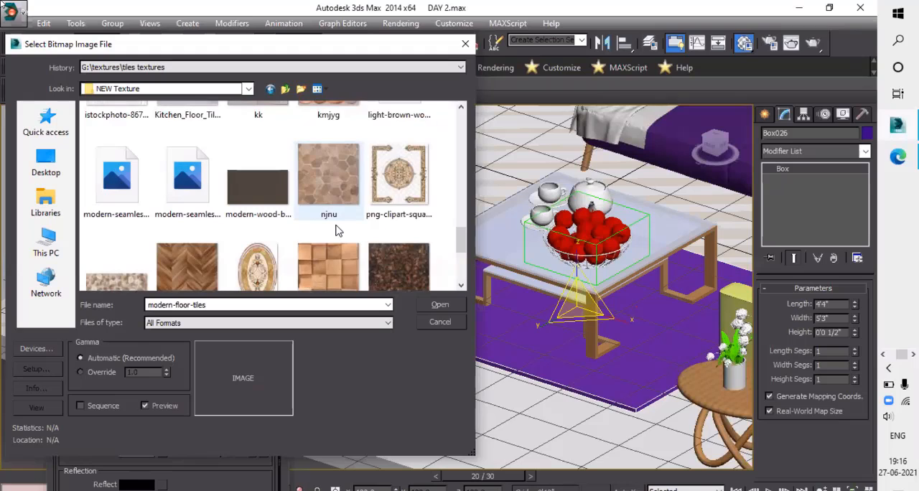
{"action": "scroll", "coordinate": [339, 208], "scroll_direction": "up", "scroll_amount": 5}
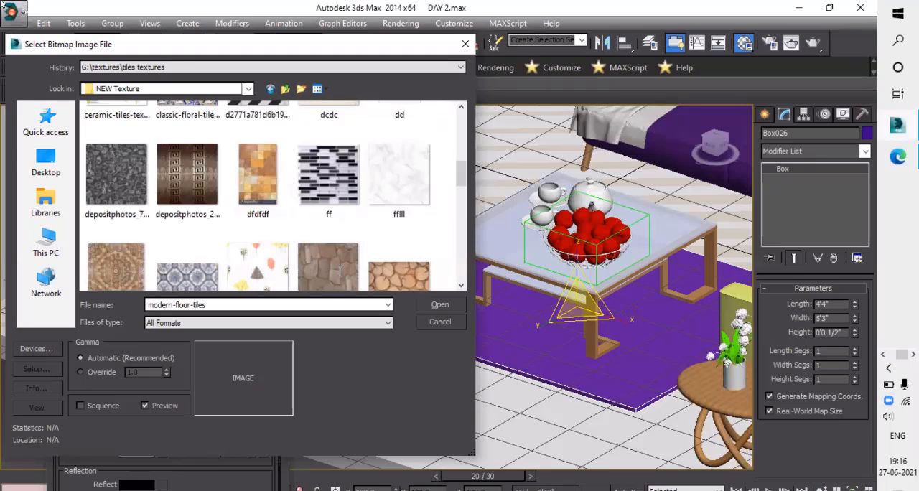
- Load the ff image as the diffuse bitmap, assign the material to the rug and display its texture in the viewport
{"action": "left_click", "coordinate": [335, 185]}
{"action": "left_click", "coordinate": [437, 305]}
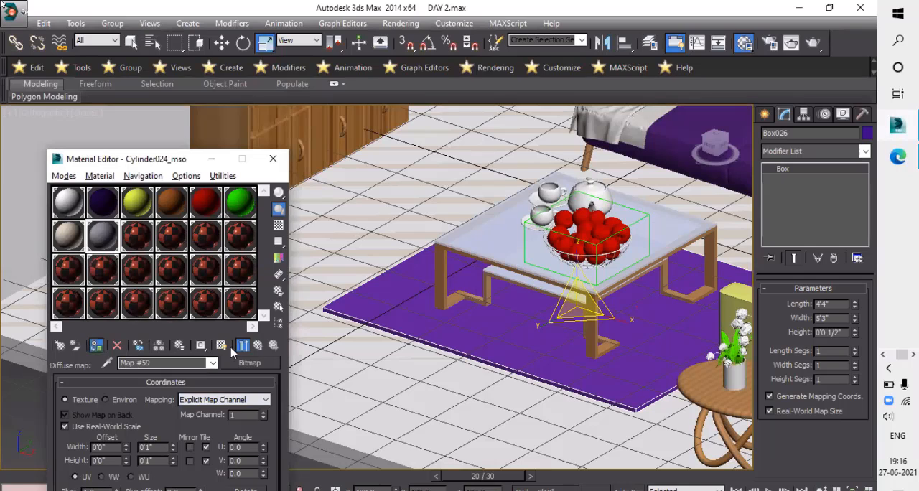
{"action": "left_click", "coordinate": [95, 346]}
{"action": "left_click", "coordinate": [222, 345]}
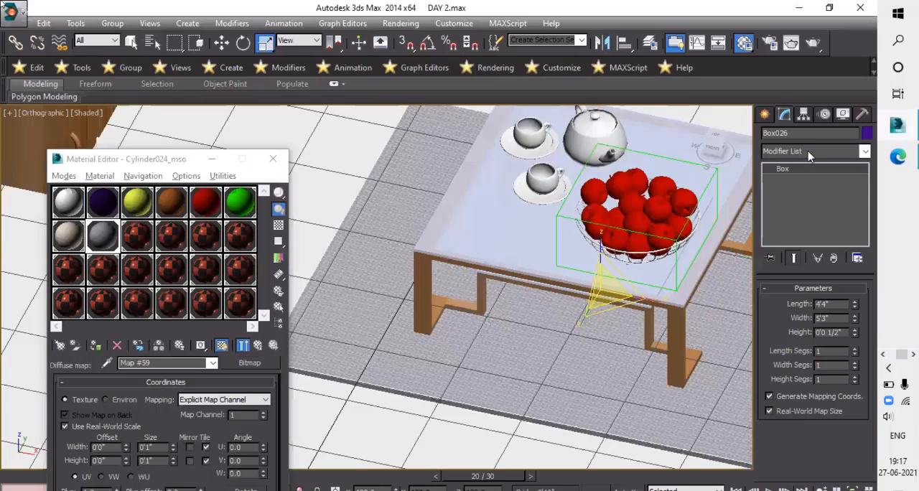
- Add a UVW Map modifier to the rug under the coffee table
{"action": "left_click", "coordinate": [808, 152]}
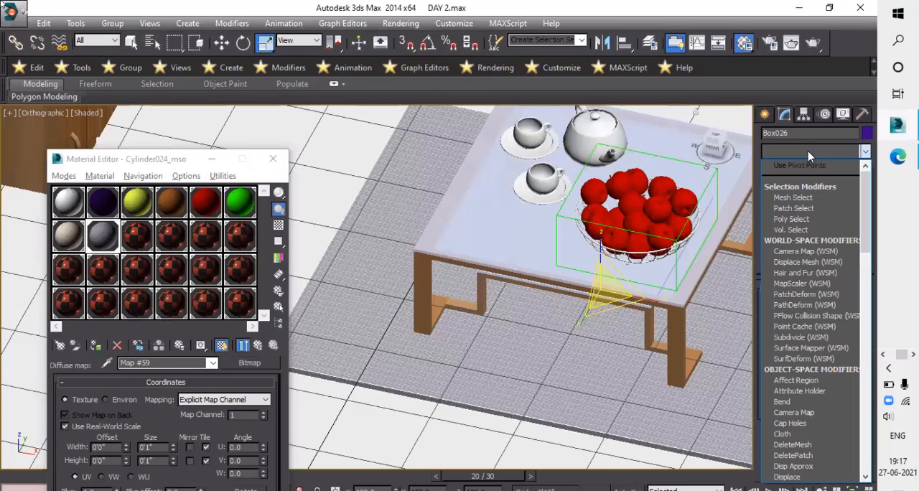
{"action": "key", "text": "u"}
{"action": "key", "text": "u"}
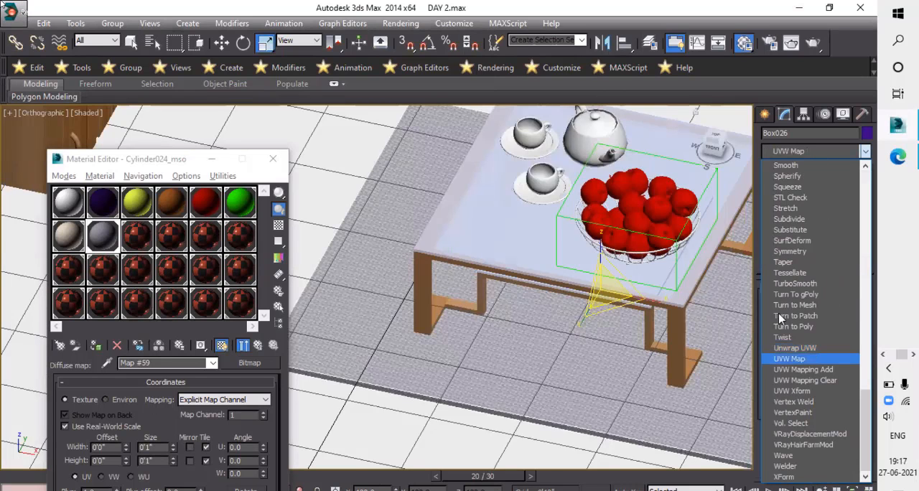
{"action": "left_click", "coordinate": [814, 364]}
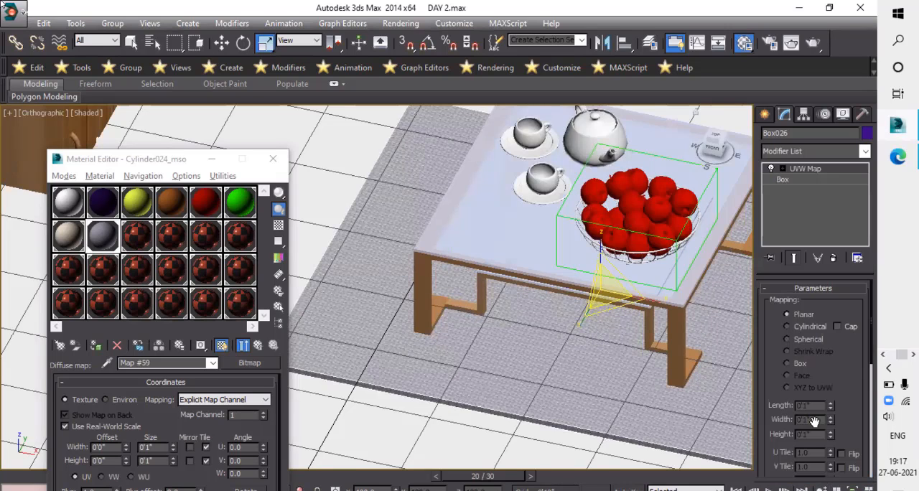
{"action": "scroll", "coordinate": [788, 443], "scroll_direction": "down", "scroll_amount": 2}
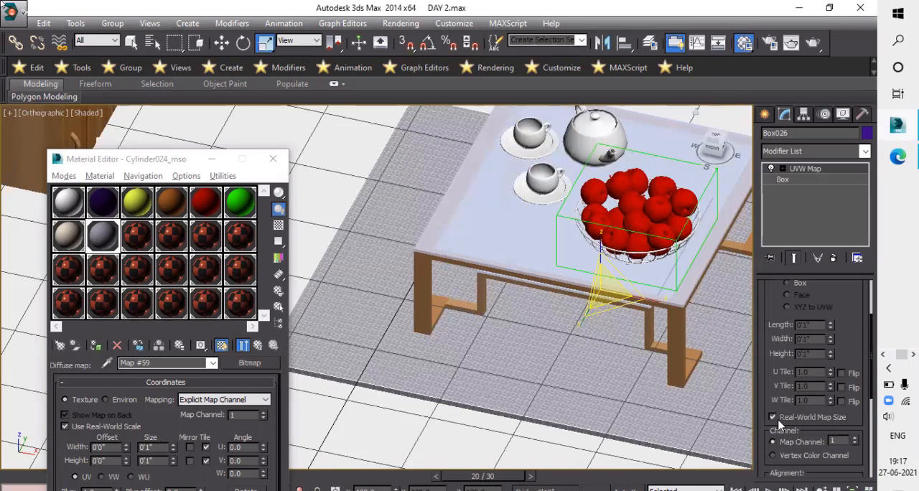
- Turn off Real-World Map Size in the rug's UVW Map modifier and switch its mapping type to Box
{"action": "left_click", "coordinate": [773, 418]}
{"action": "scroll", "coordinate": [811, 333], "scroll_direction": "up", "scroll_amount": 3}
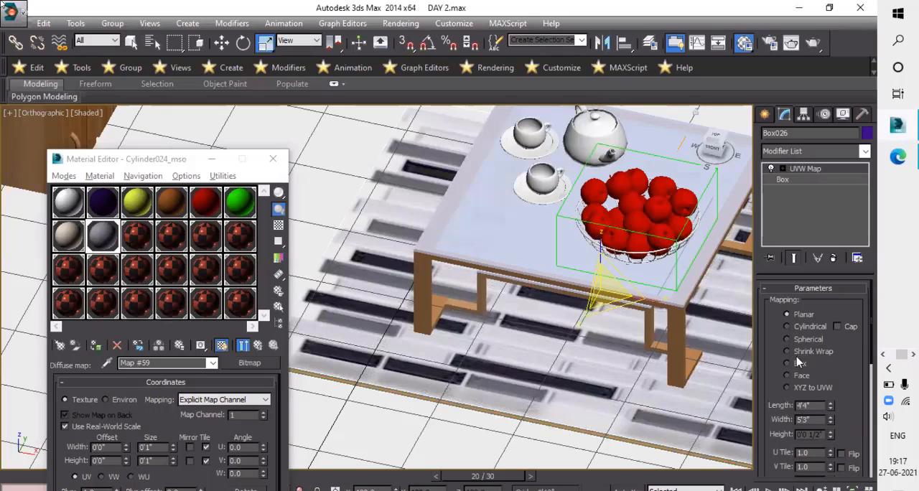
{"action": "left_click", "coordinate": [788, 364]}
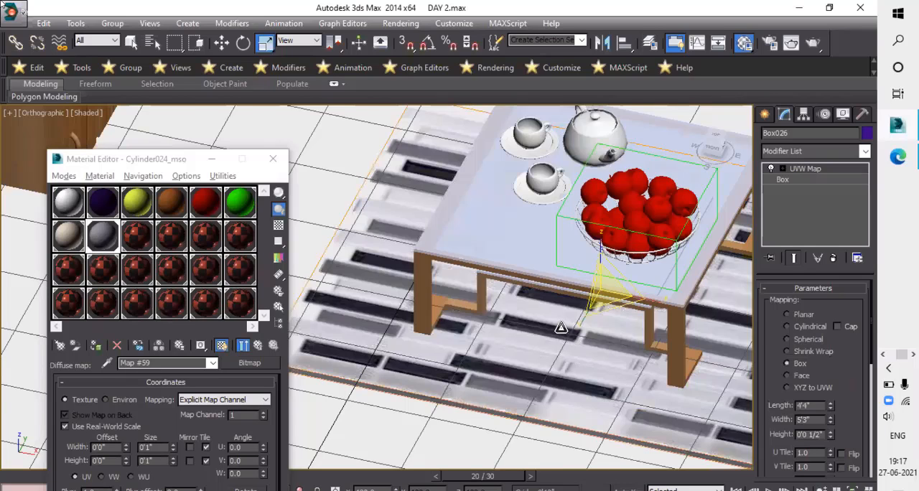
{"action": "scroll", "coordinate": [561, 328], "scroll_direction": "down", "scroll_amount": 3}
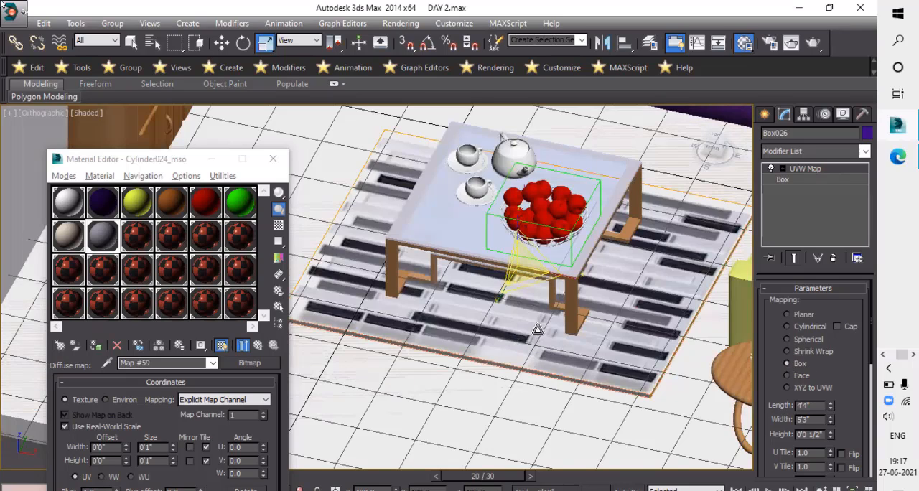
{"action": "scroll", "coordinate": [485, 228], "scroll_direction": "down", "scroll_amount": 3}
{"action": "scroll", "coordinate": [480, 226], "scroll_direction": "up", "scroll_amount": 3}
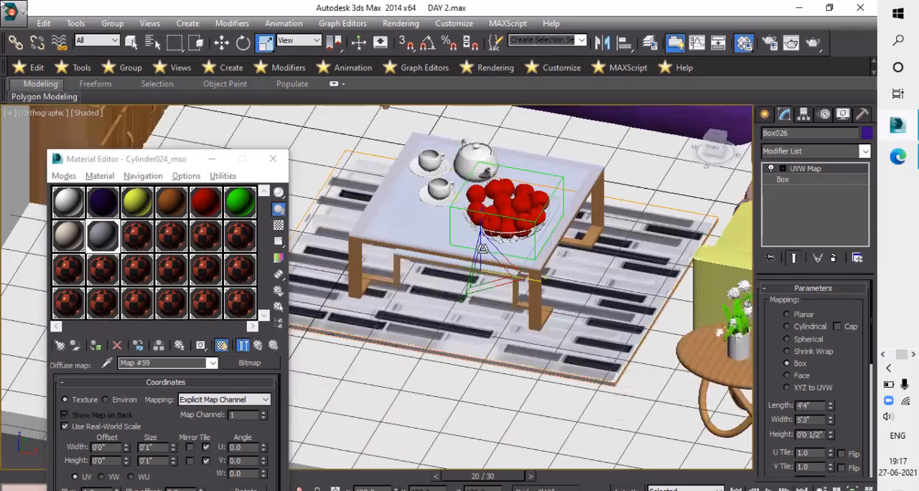
- Set the rug's UVW Map tiling to 2.86 in U and 1.97 in V, checking the pattern from above
{"action": "left_click_drag", "start_coordinate": [486, 253], "coordinate": [506, 337]}
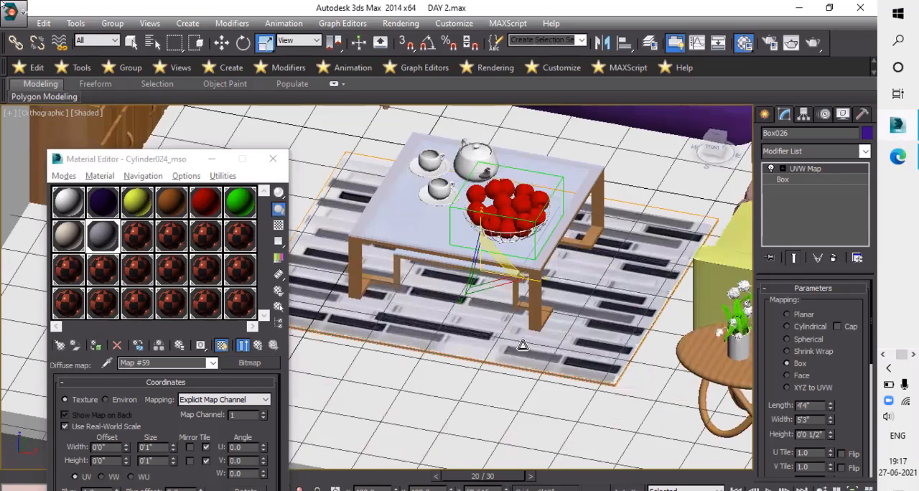
{"action": "key", "text": "t"}
{"action": "scroll", "coordinate": [618, 306], "scroll_direction": "up", "scroll_amount": 3}
{"action": "scroll", "coordinate": [615, 360], "scroll_direction": "down", "scroll_amount": 2}
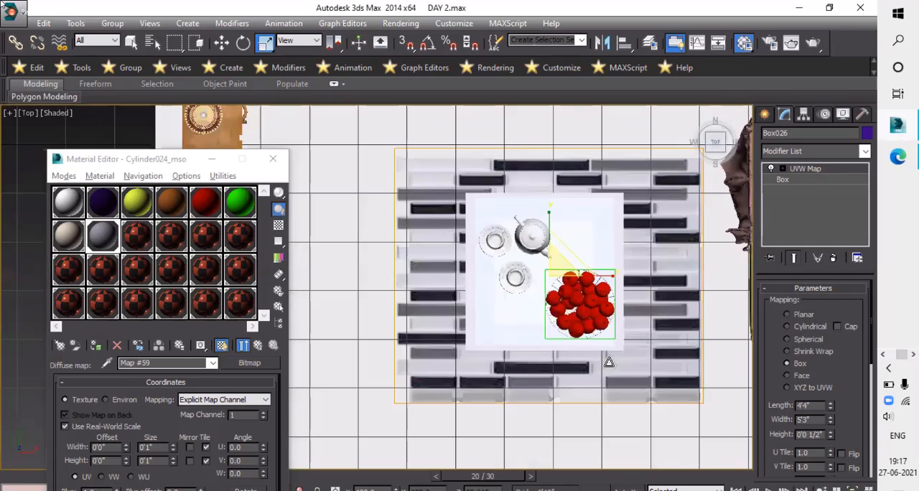
{"action": "scroll", "coordinate": [597, 412], "scroll_direction": "up", "scroll_amount": 2}
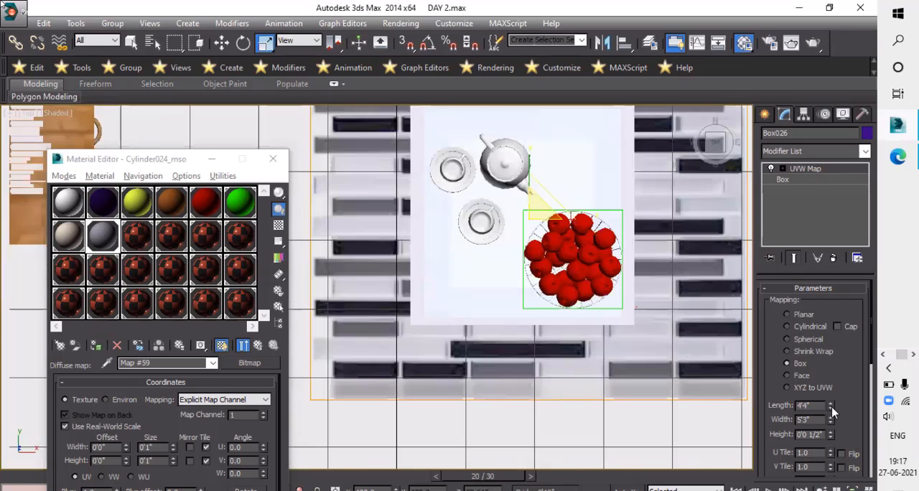
{"action": "left_click_drag", "start_coordinate": [834, 454], "coordinate": [578, 328]}
{"action": "scroll", "coordinate": [600, 344], "scroll_direction": "down", "scroll_amount": 3}
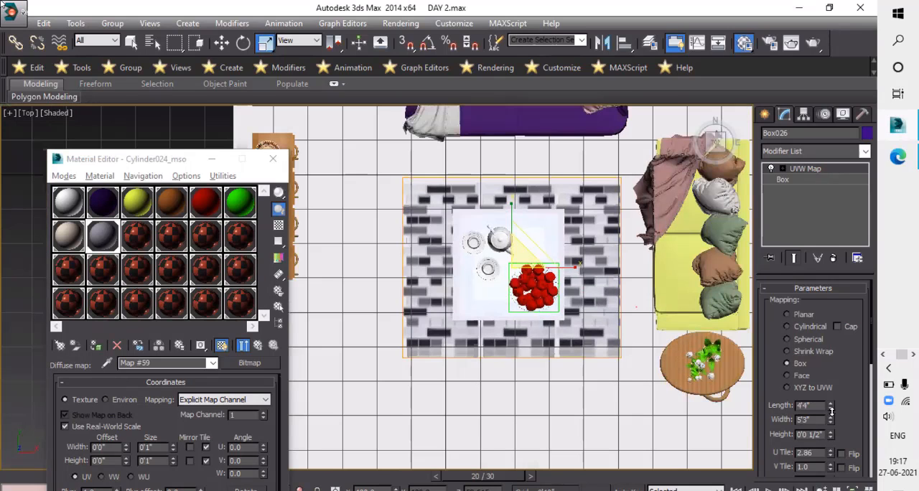
{"action": "left_click_drag", "start_coordinate": [833, 404], "coordinate": [845, 382]}
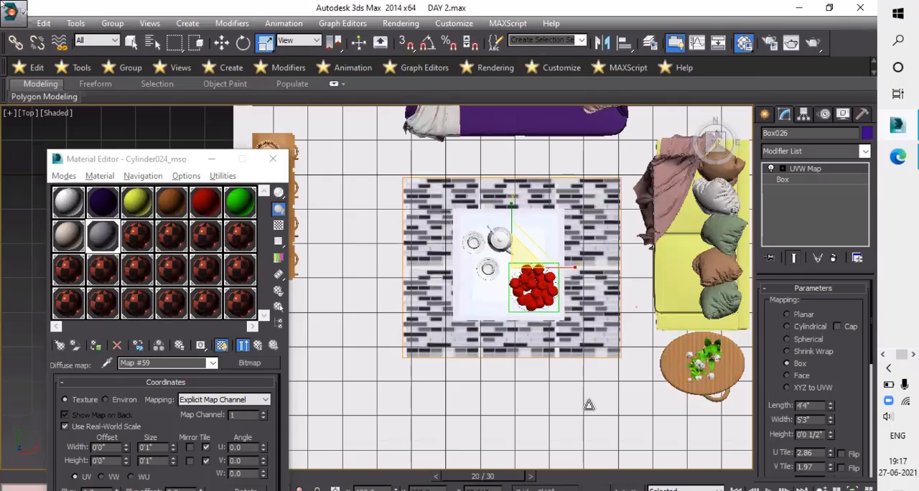
- Examine the tiled rug pattern within the room and compare it with the reference render sam2.jpg in Photos
{"action": "left_click", "coordinate": [564, 361]}
{"action": "scroll", "coordinate": [562, 356], "scroll_direction": "down", "scroll_amount": 2}
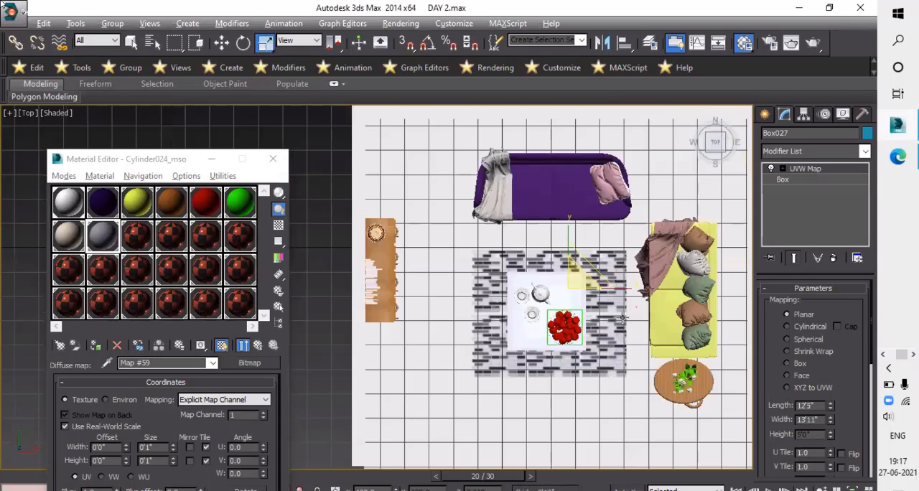
{"action": "middle_click_drag", "start_coordinate": [622, 318], "coordinate": [605, 340], "text": "alt"}
{"action": "scroll", "coordinate": [606, 340], "scroll_direction": "up", "scroll_amount": 5}
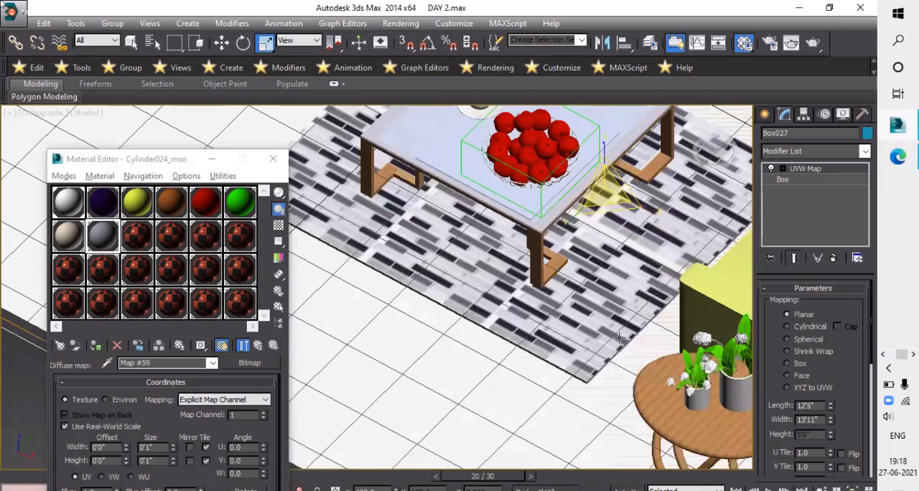
{"action": "scroll", "coordinate": [577, 263], "scroll_direction": "down", "scroll_amount": 2}
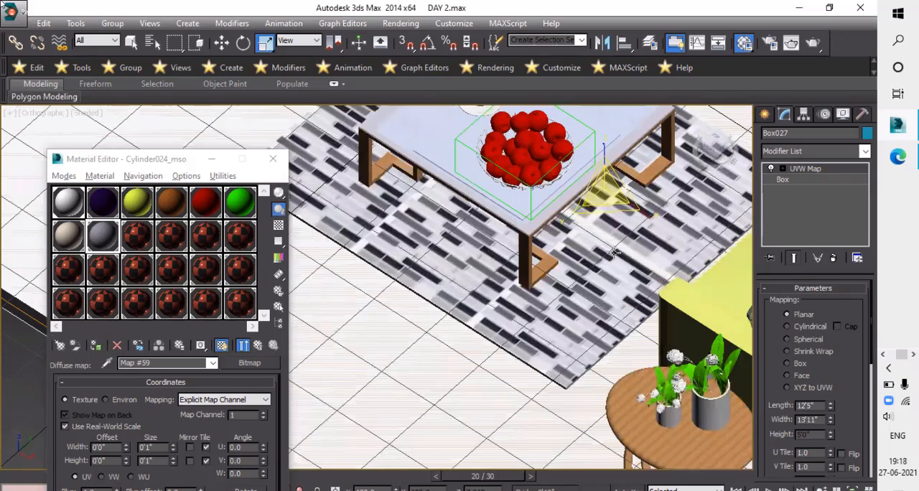
{"action": "scroll", "coordinate": [614, 251], "scroll_direction": "down", "scroll_amount": 3}
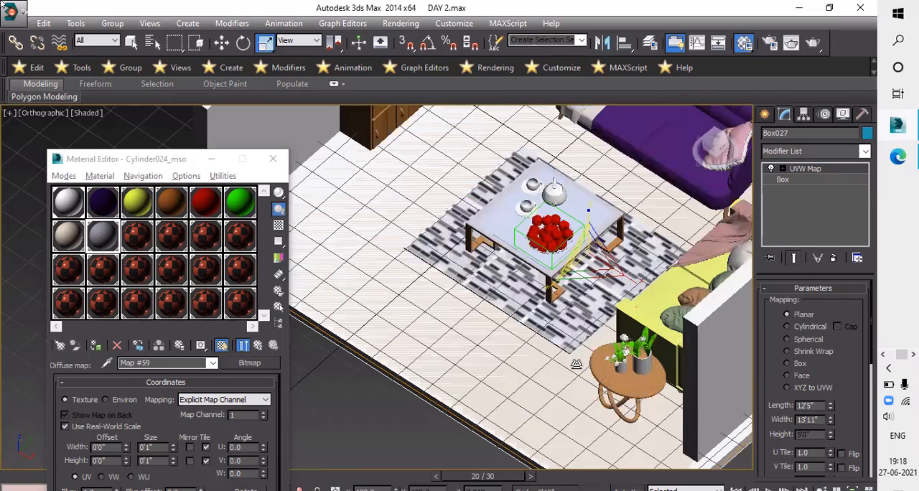
{"action": "middle_click_drag", "start_coordinate": [533, 270], "coordinate": [487, 318], "text": "alt"}
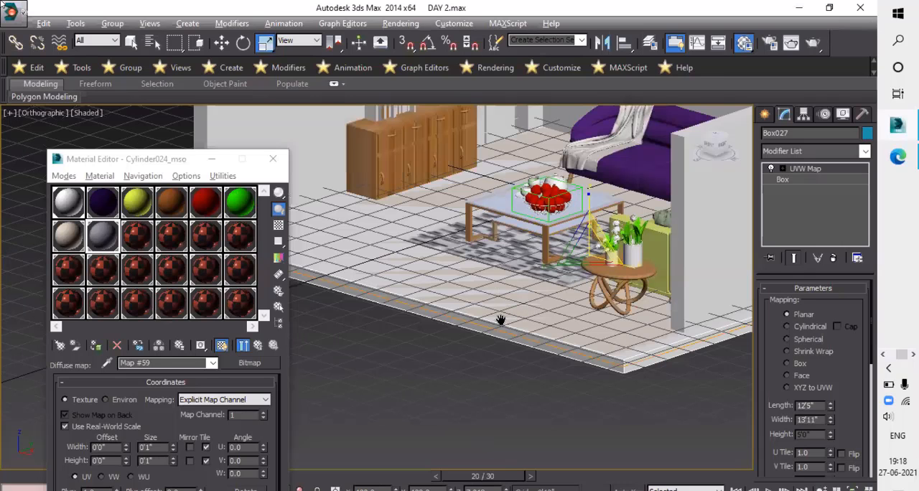
{"action": "scroll", "coordinate": [500, 320], "scroll_direction": "up", "scroll_amount": 3}
{"action": "scroll", "coordinate": [607, 347], "scroll_direction": "up", "scroll_amount": 5}
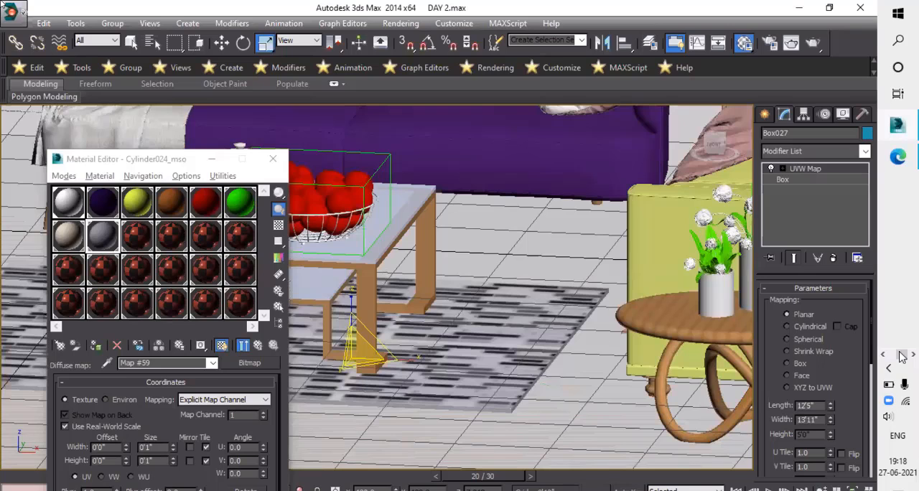
{"action": "scroll", "coordinate": [908, 310], "scroll_direction": "down", "scroll_amount": 5}
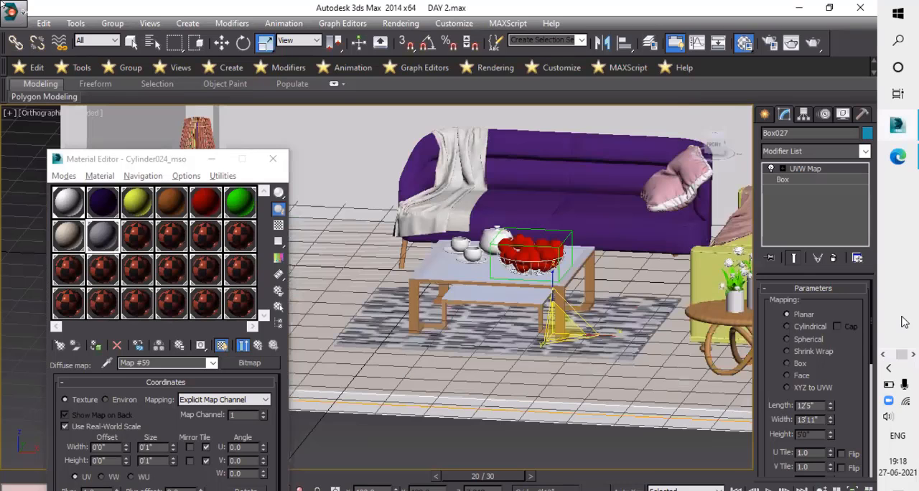
{"action": "middle_click_drag", "start_coordinate": [905, 323], "coordinate": [910, 339]}
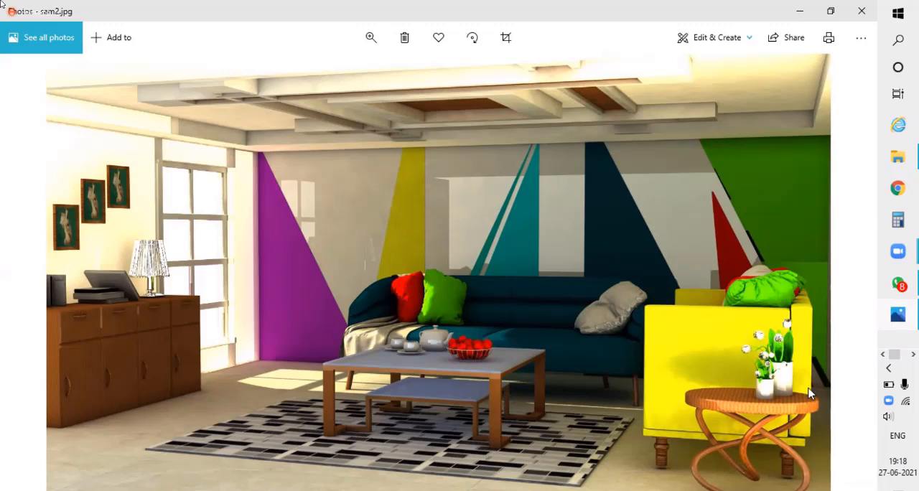
{"action": "left_click_drag", "start_coordinate": [895, 355], "coordinate": [915, 352]}
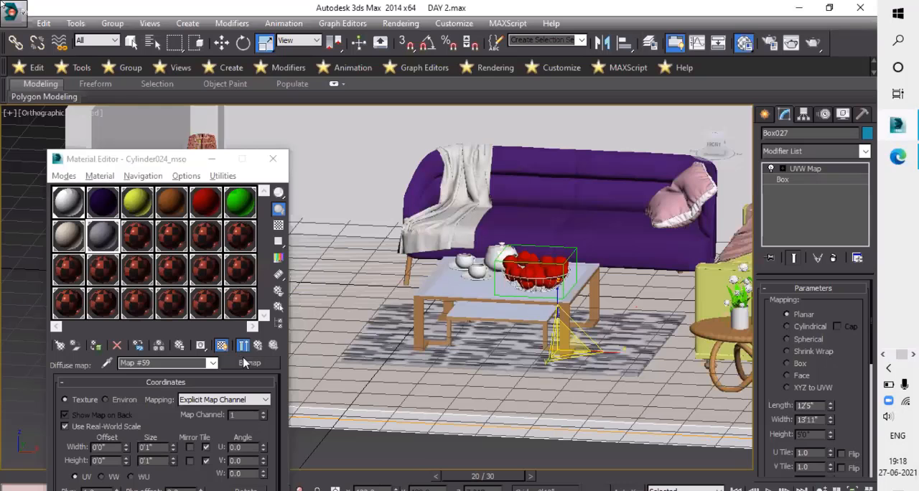
- Create a thin AutoGrid box about 0'7" long and 0'5" wide on the wall above the cabinet as a picture panel
{"action": "left_click_drag", "start_coordinate": [144, 182], "coordinate": [29, 328]}
{"action": "middle_click_drag", "start_coordinate": [373, 278], "coordinate": [371, 255], "text": "alt"}
{"action": "key", "text": "shift+z"}
{"action": "key", "text": "shift+z"}
{"action": "key", "text": "shift+z"}
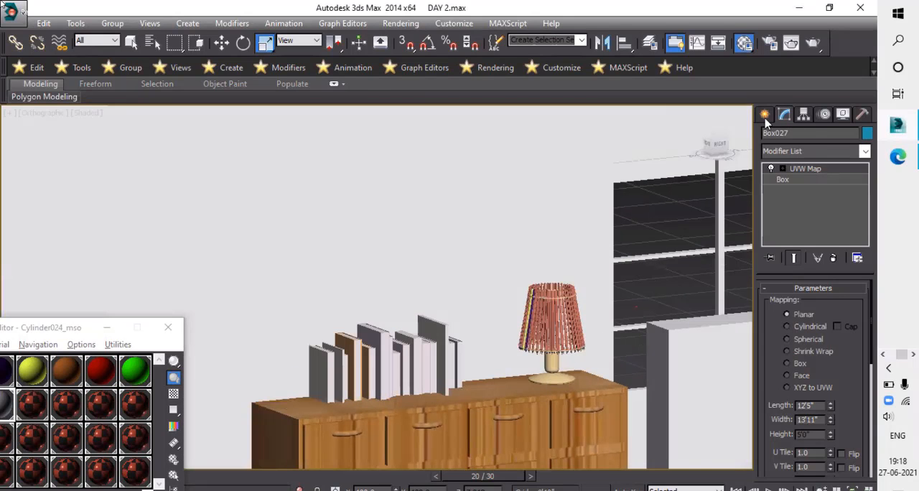
{"action": "left_click", "coordinate": [765, 117]}
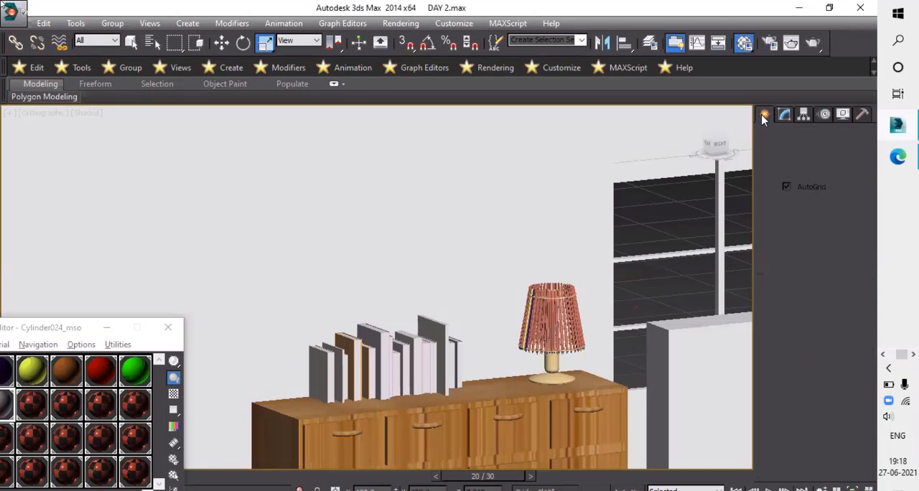
{"action": "left_click", "coordinate": [791, 199]}
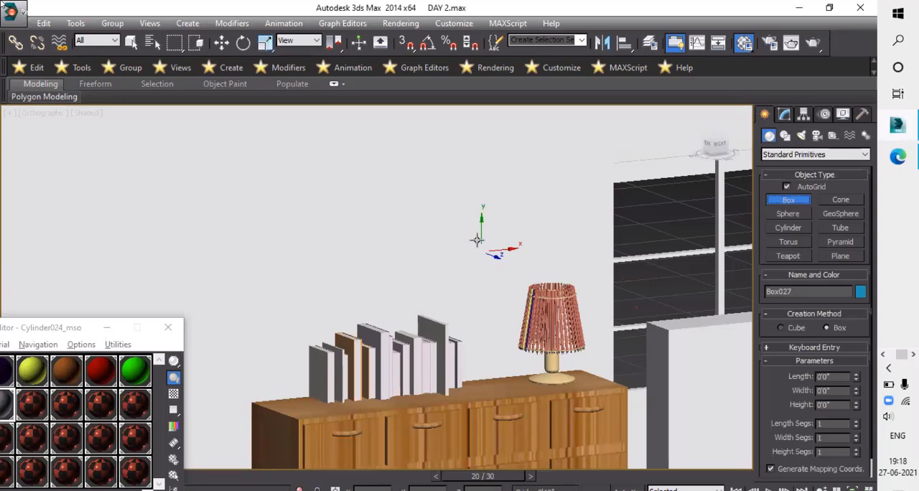
{"action": "middle_click_drag", "start_coordinate": [495, 246], "coordinate": [431, 270], "text": "alt"}
{"action": "middle_click_drag", "start_coordinate": [430, 219], "coordinate": [405, 213], "text": "alt"}
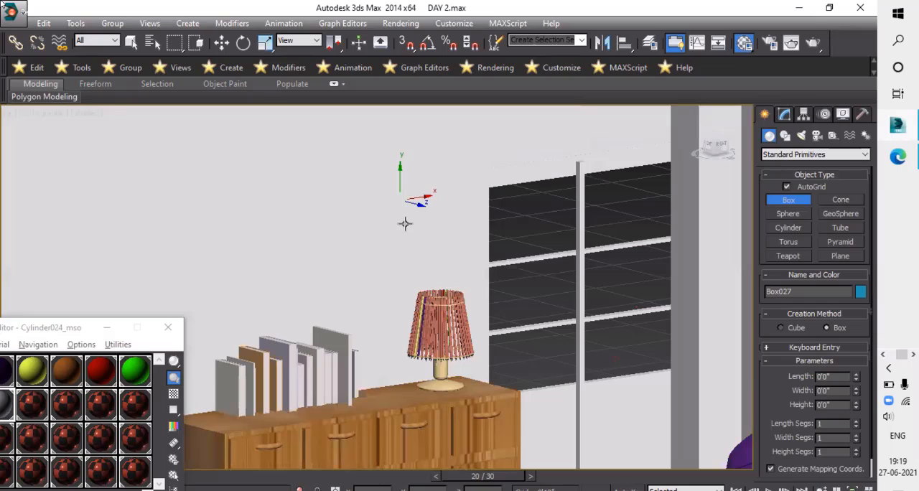
{"action": "left_click_drag", "start_coordinate": [428, 245], "coordinate": [424, 132]}
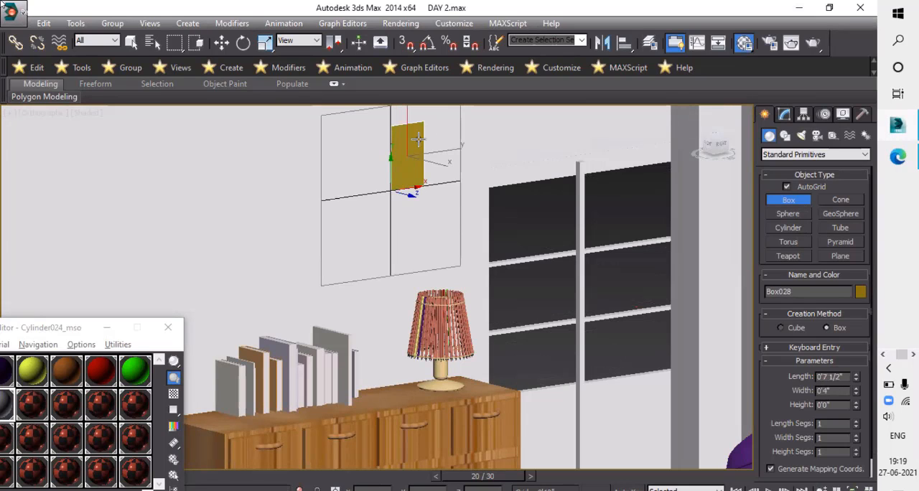
{"action": "scroll", "coordinate": [413, 143], "scroll_direction": "up", "scroll_amount": 3}
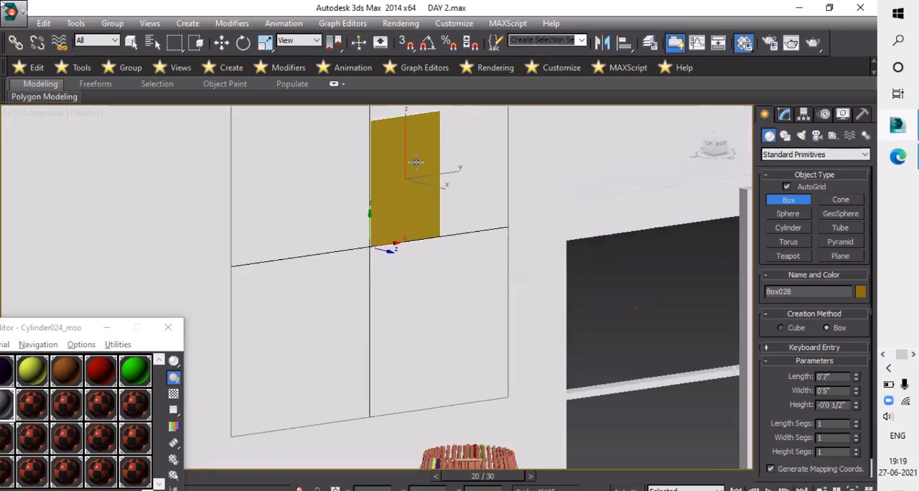
{"action": "scroll", "coordinate": [420, 166], "scroll_direction": "up", "scroll_amount": 1}
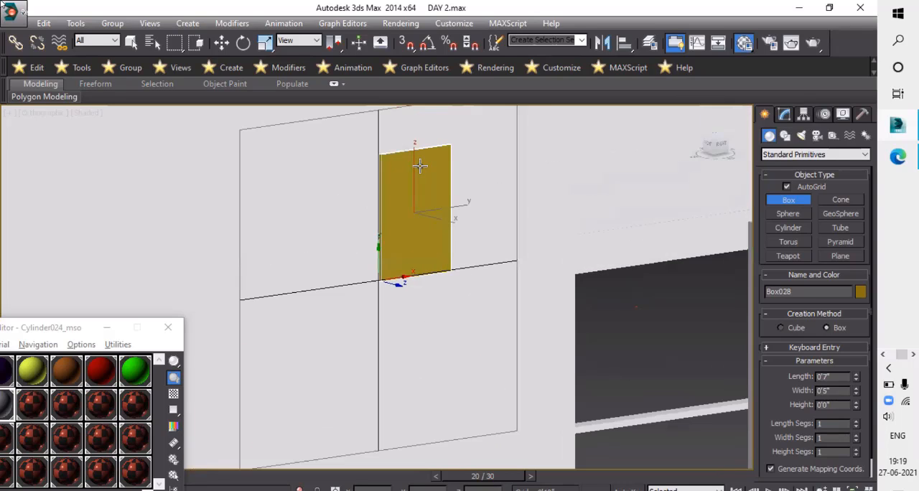
{"action": "left_click", "coordinate": [395, 227]}
{"action": "right_click", "coordinate": [421, 229]}
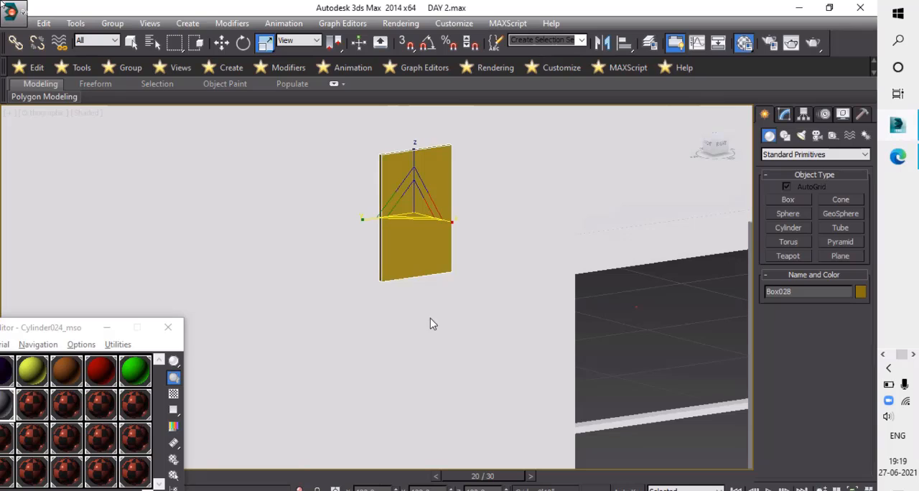
- Convert the new wall panel to an Editable Poly
{"action": "right_click", "coordinate": [463, 356]}
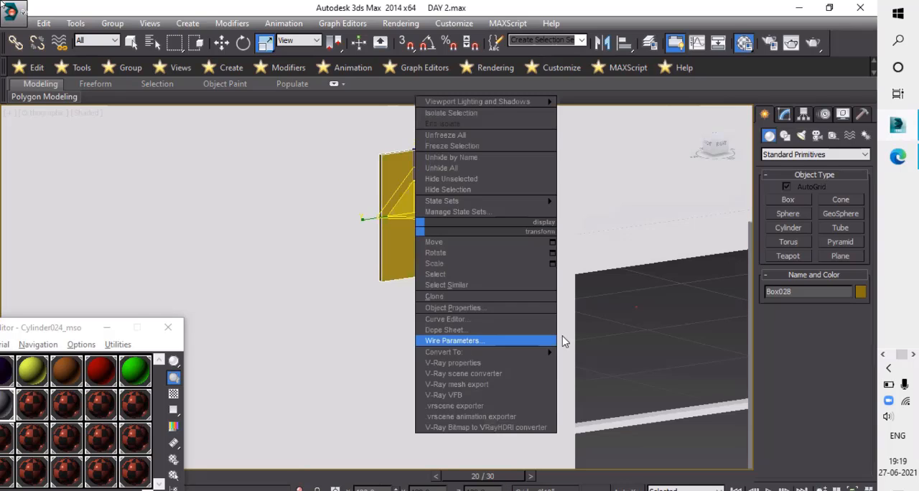
{"action": "left_click", "coordinate": [603, 363]}
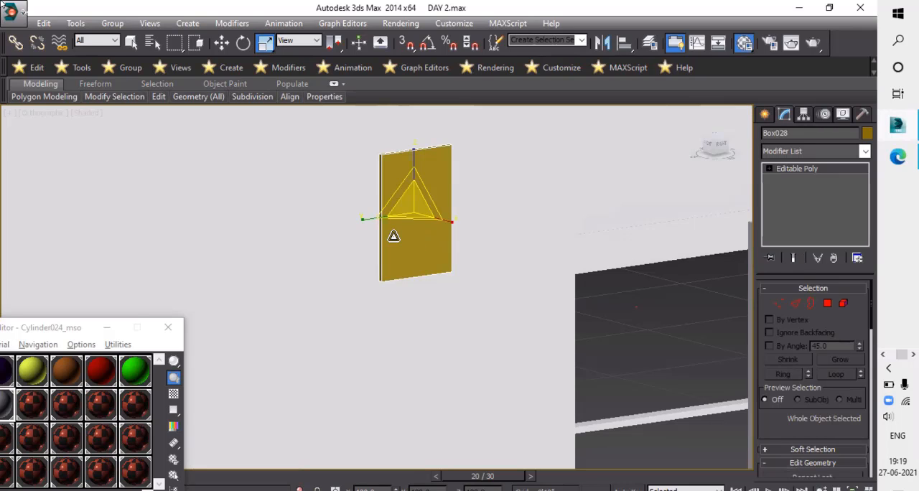
{"action": "middle_click_drag", "start_coordinate": [414, 245], "coordinate": [423, 249], "text": "alt"}
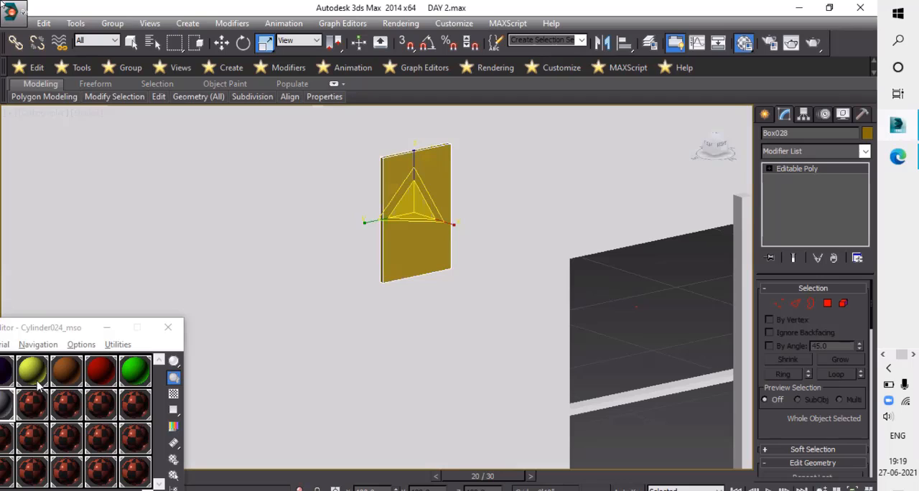
- Apply the brown wood material Cylinder028_mso to the wall panel
{"action": "left_click", "coordinate": [65, 377]}
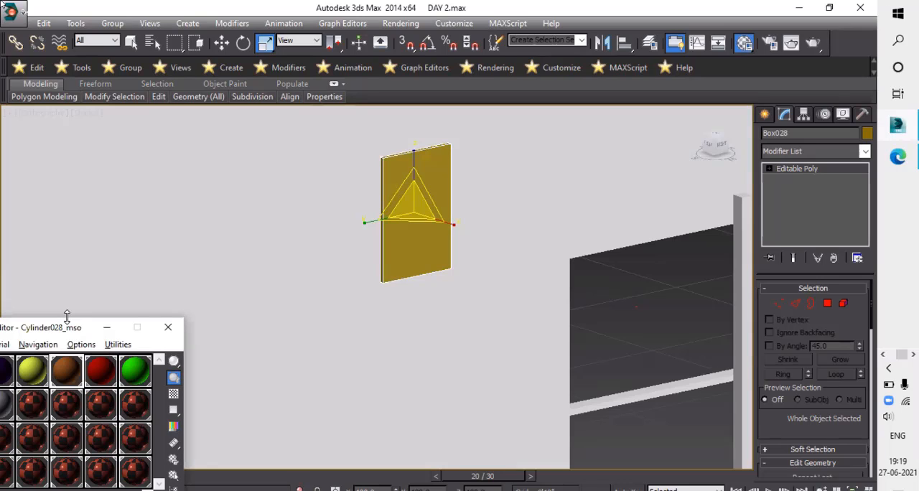
{"action": "left_click", "coordinate": [40, 366]}
{"action": "scroll", "coordinate": [428, 219], "scroll_direction": "up", "scroll_amount": 3}
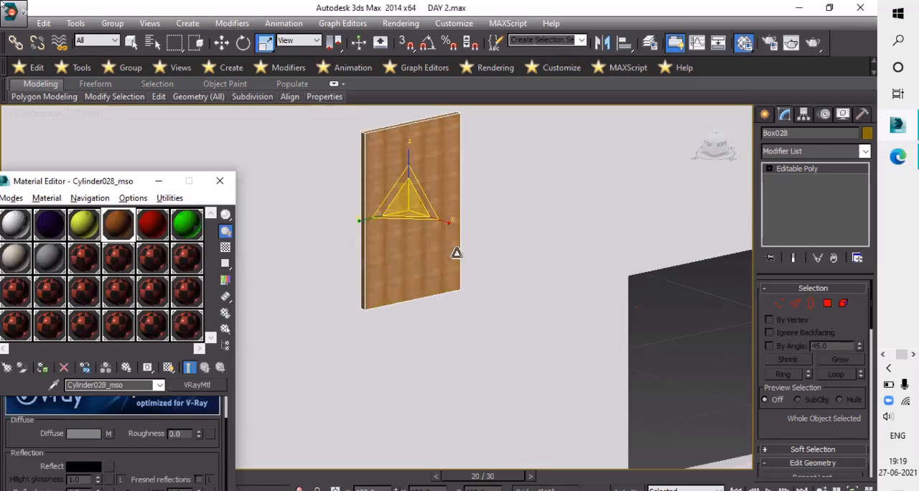
- Inset the wall panel's front polygon to leave a narrow picture frame border around it
{"action": "scroll", "coordinate": [439, 259], "scroll_direction": "up", "scroll_amount": 3}
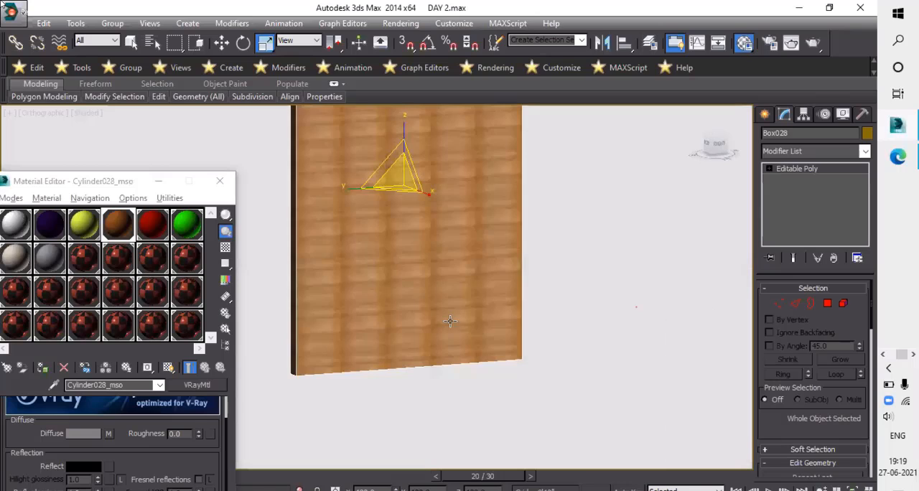
{"action": "left_click", "coordinate": [426, 280]}
{"action": "right_click", "coordinate": [422, 270]}
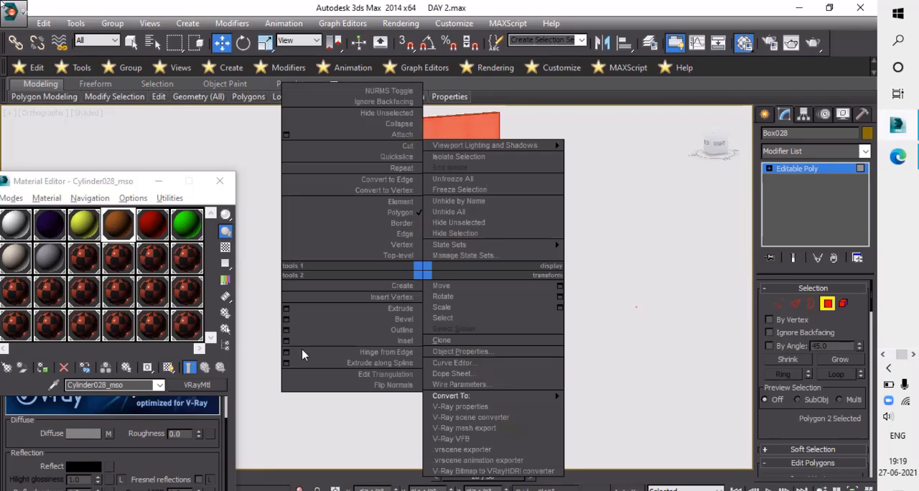
{"action": "left_click", "coordinate": [286, 341]}
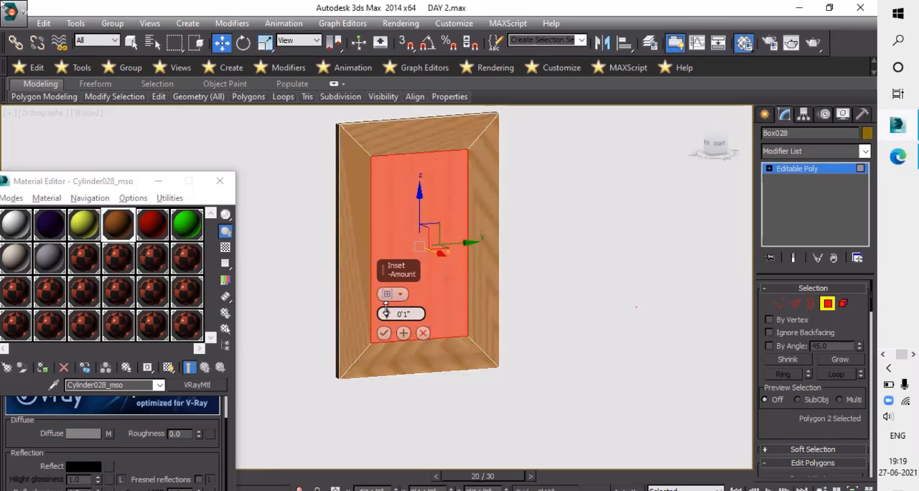
{"action": "left_click_drag", "start_coordinate": [386, 309], "coordinate": [383, 333]}
{"action": "left_click", "coordinate": [383, 333]}
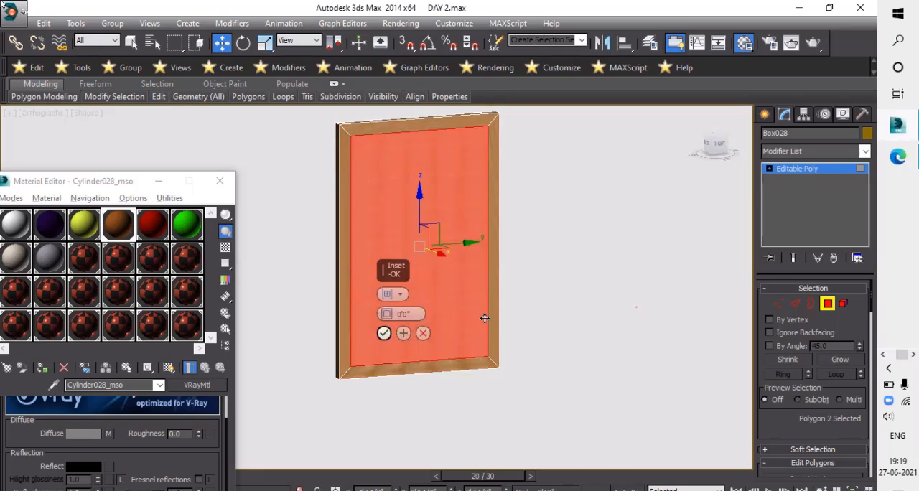
- Extrude the picture panel's inner polygon slightly inward so it sits recessed behind the frame border, undoing any outward extrusion
{"action": "right_click", "coordinate": [265, 314]}
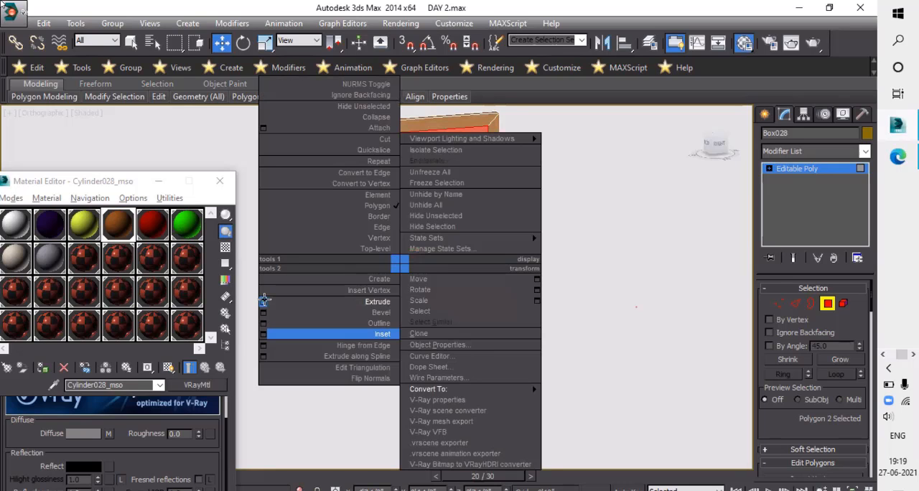
{"action": "left_click", "coordinate": [265, 302]}
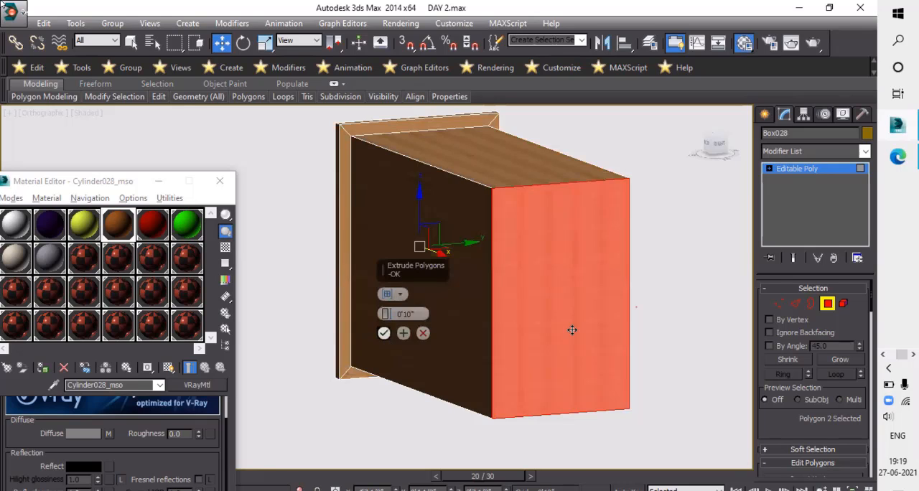
{"action": "middle_click_drag", "start_coordinate": [611, 347], "coordinate": [590, 307], "text": "alt"}
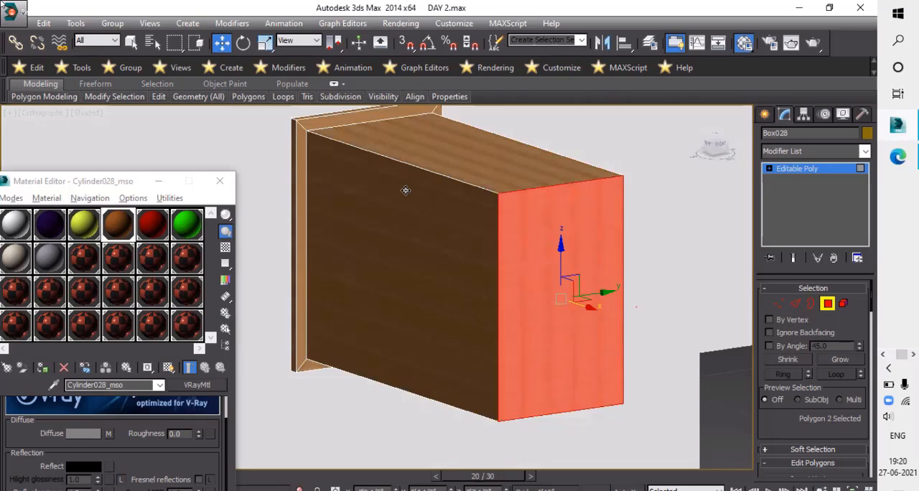
{"action": "key", "text": "ctrl+z"}
{"action": "key", "text": "ctrl+z"}
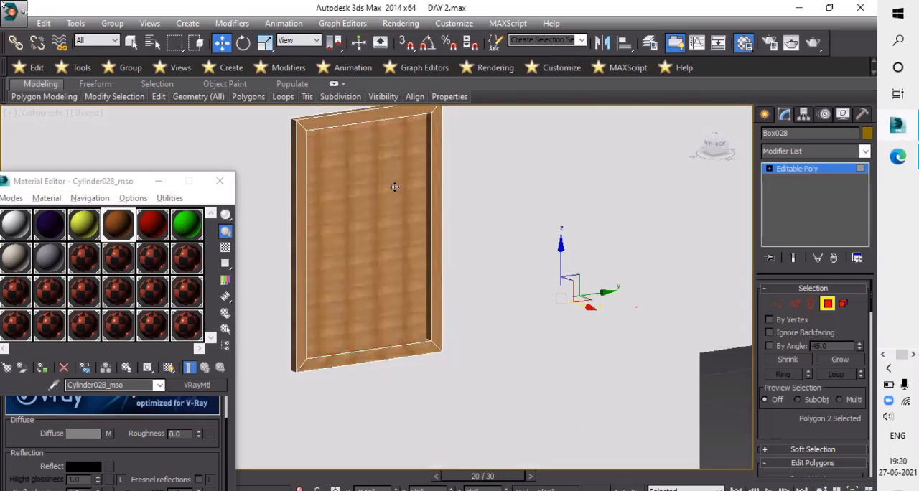
- Inspect the recess around the picture panel from both sides and return to whole-object level
{"action": "left_click", "coordinate": [394, 187]}
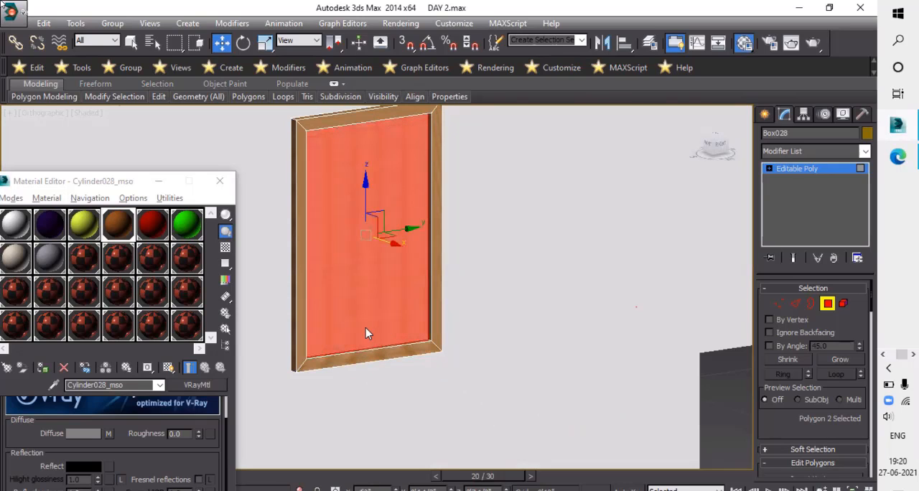
{"action": "middle_click_drag", "start_coordinate": [366, 327], "coordinate": [360, 310], "text": "alt"}
{"action": "scroll", "coordinate": [334, 202], "scroll_direction": "up", "scroll_amount": 4}
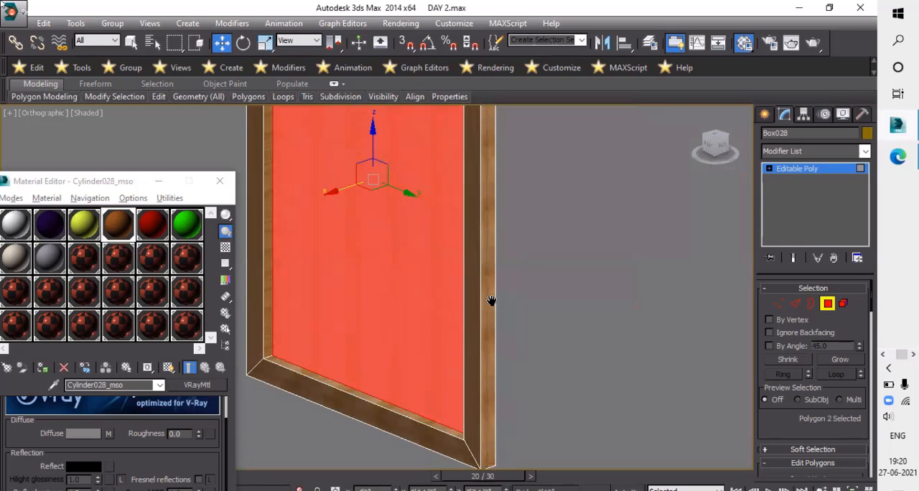
{"action": "key", "text": "4"}
{"action": "middle_click_drag", "start_coordinate": [492, 301], "coordinate": [646, 290]}
{"action": "key", "text": "alt+q"}
{"action": "scroll", "coordinate": [592, 272], "scroll_direction": "down", "scroll_amount": 4}
{"action": "middle_click_drag", "start_coordinate": [592, 273], "coordinate": [607, 276], "text": "alt"}
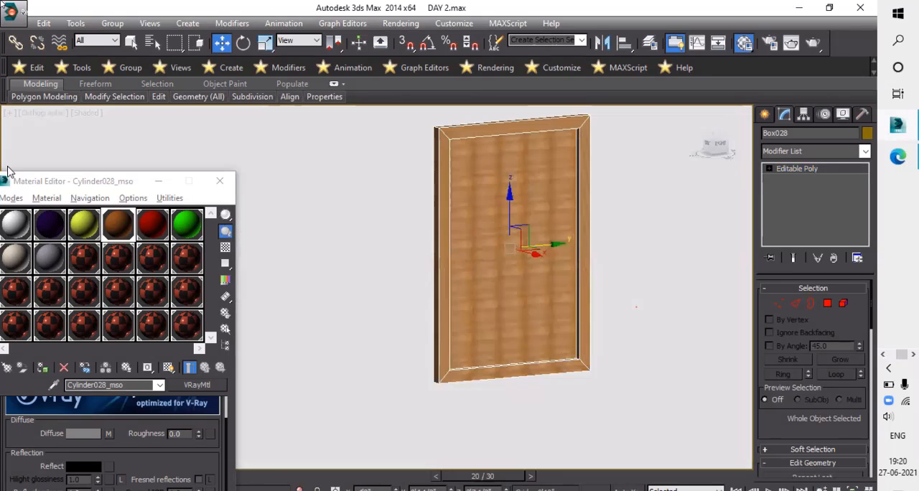
- Change the Multi/Sub-Object material Cylinder073_mso to a VRayMtl
{"action": "left_click_drag", "start_coordinate": [44, 185], "coordinate": [92, 155]}
{"action": "middle_click_drag", "start_coordinate": [428, 310], "coordinate": [406, 351]}
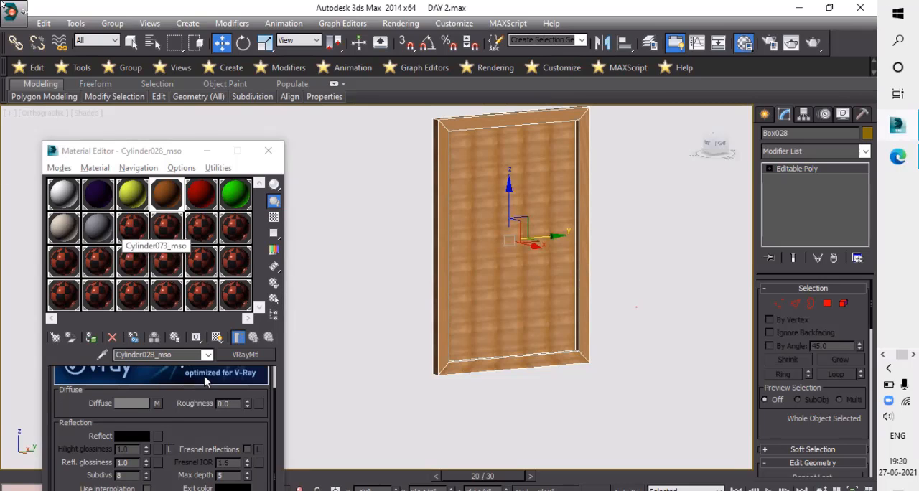
{"action": "left_click", "coordinate": [129, 231]}
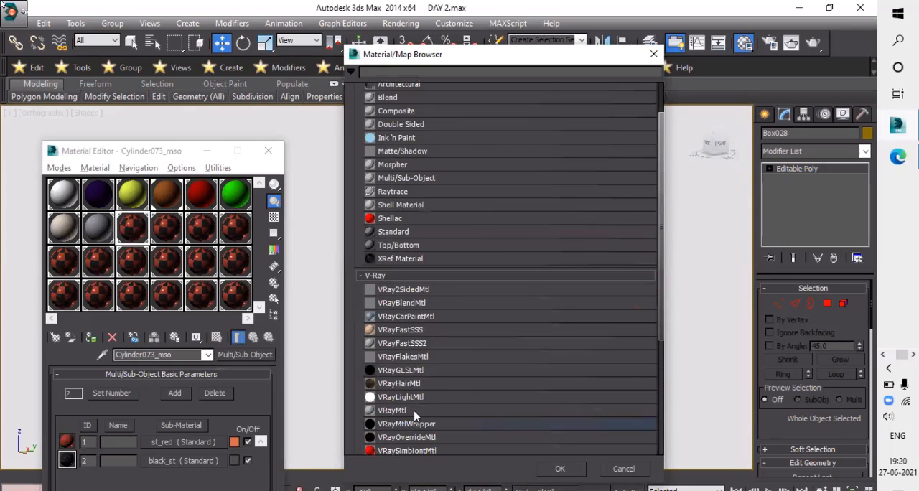
{"action": "left_click", "coordinate": [462, 414]}
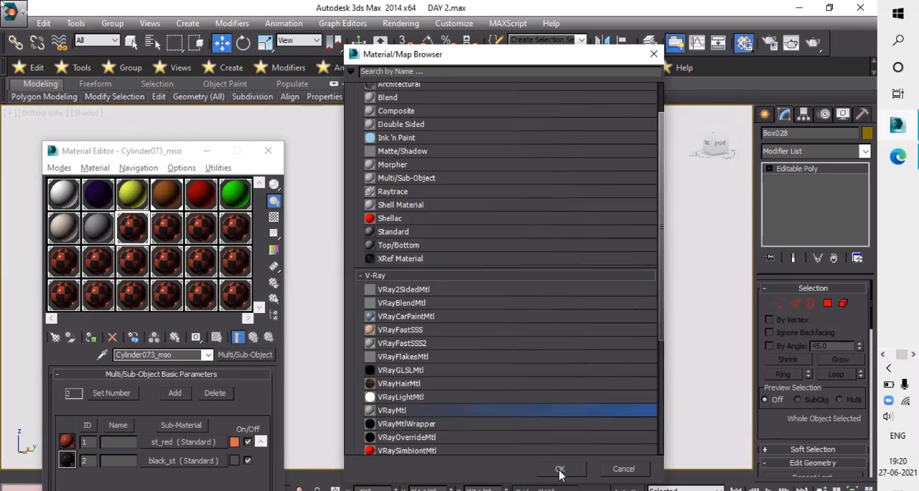
{"action": "left_click", "coordinate": [560, 470]}
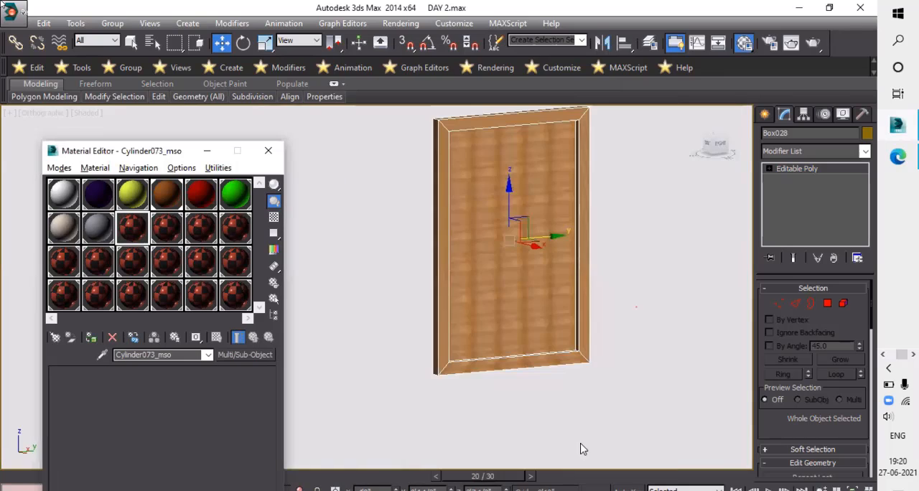
- Start a Bitmap as the VRayMtl's diffuse map and browse to the textures folder on the G: drive
{"action": "left_click", "coordinate": [158, 444]}
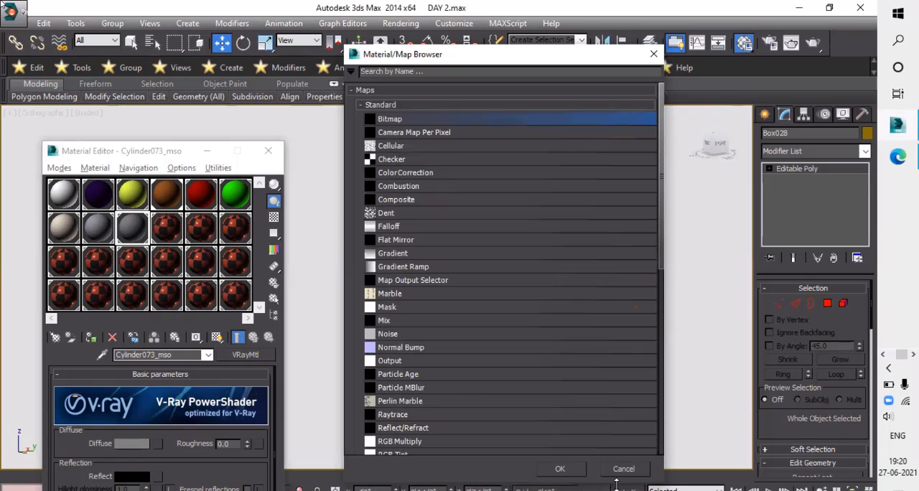
{"action": "left_click", "coordinate": [572, 471]}
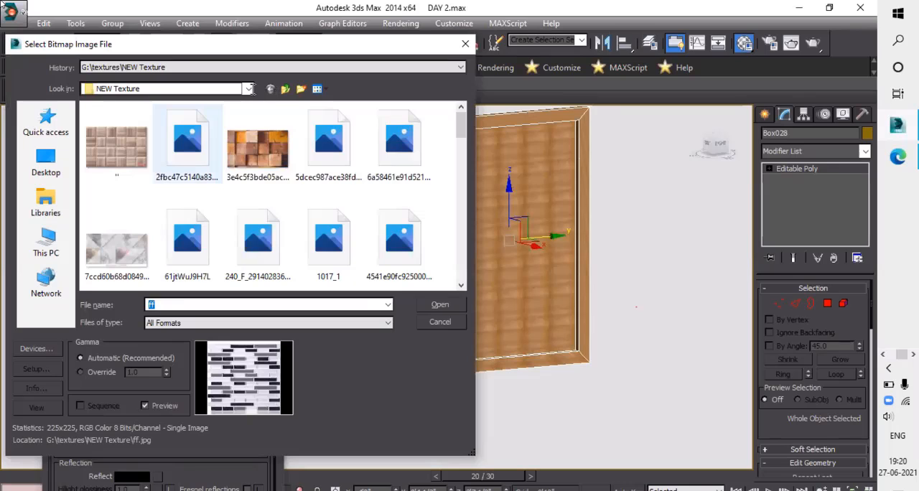
{"action": "left_click", "coordinate": [165, 89]}
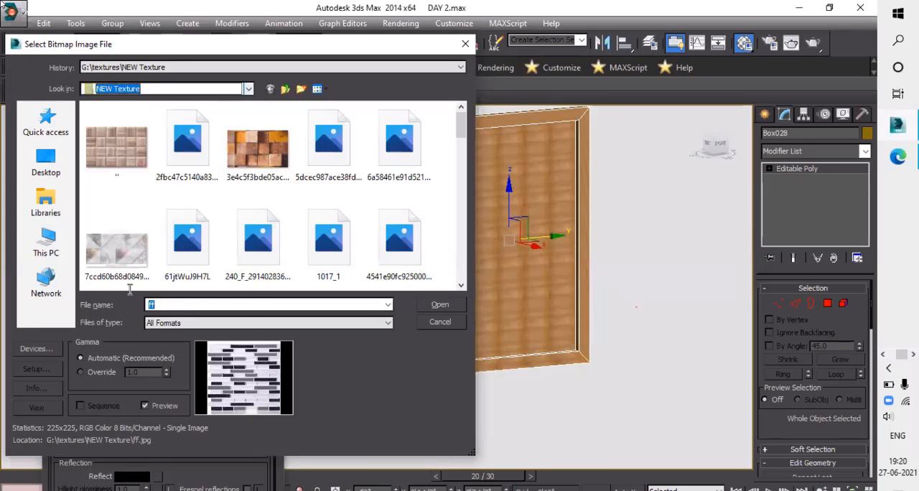
{"action": "key", "text": "Return"}
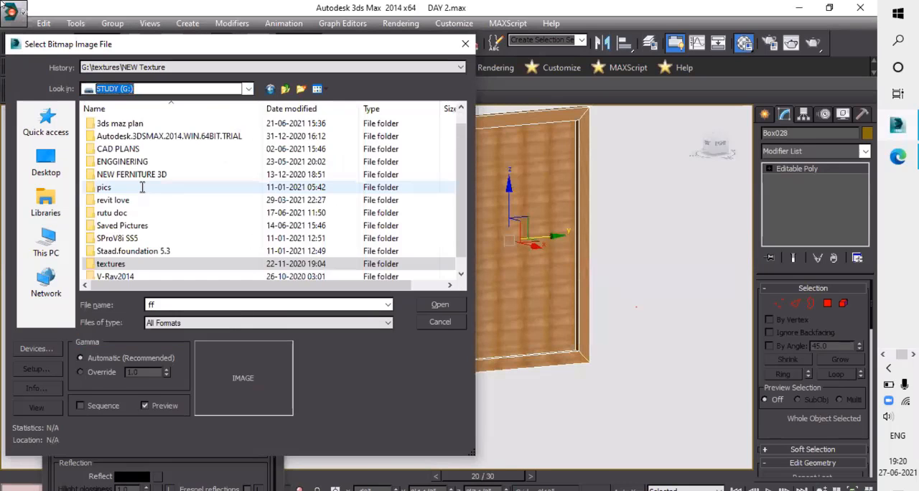
{"action": "scroll", "coordinate": [191, 183], "scroll_direction": "down", "scroll_amount": 1}
{"action": "scroll", "coordinate": [194, 182], "scroll_direction": "up", "scroll_amount": 2}
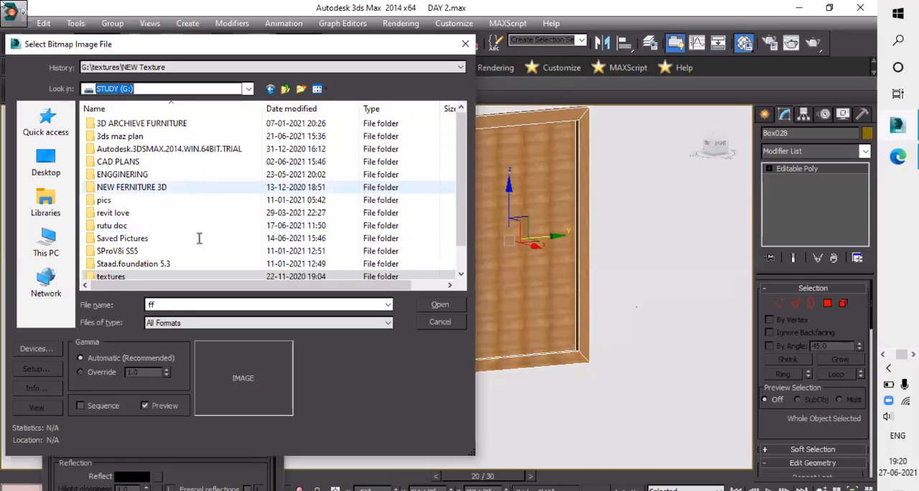
{"action": "scroll", "coordinate": [199, 236], "scroll_direction": "down", "scroll_amount": 2}
{"action": "left_click", "coordinate": [122, 250]}
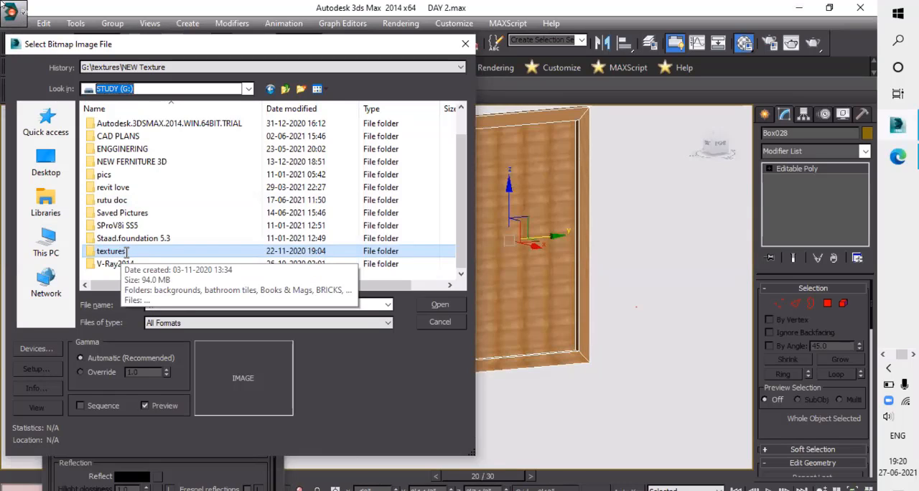
{"action": "double_click", "coordinate": [126, 252]}
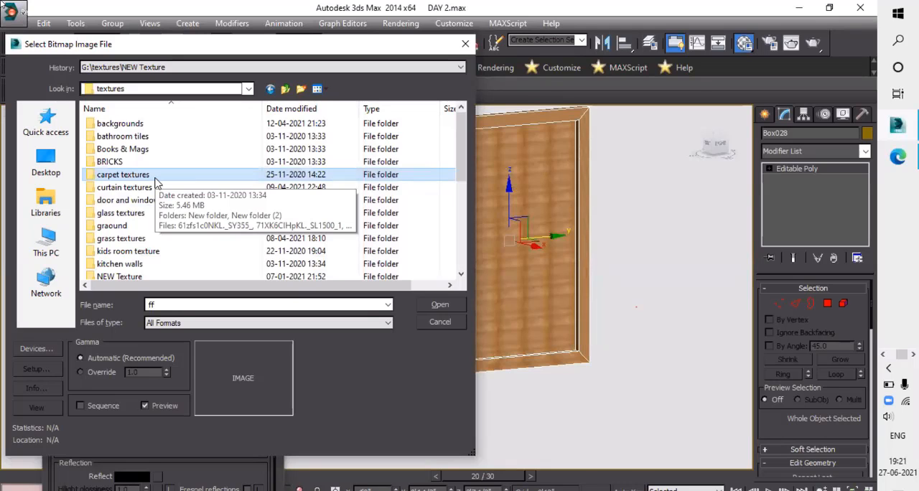
- Load the image animals21 from the photo frame textures folder as the diffuse bitmap
{"action": "left_click", "coordinate": [455, 311]}
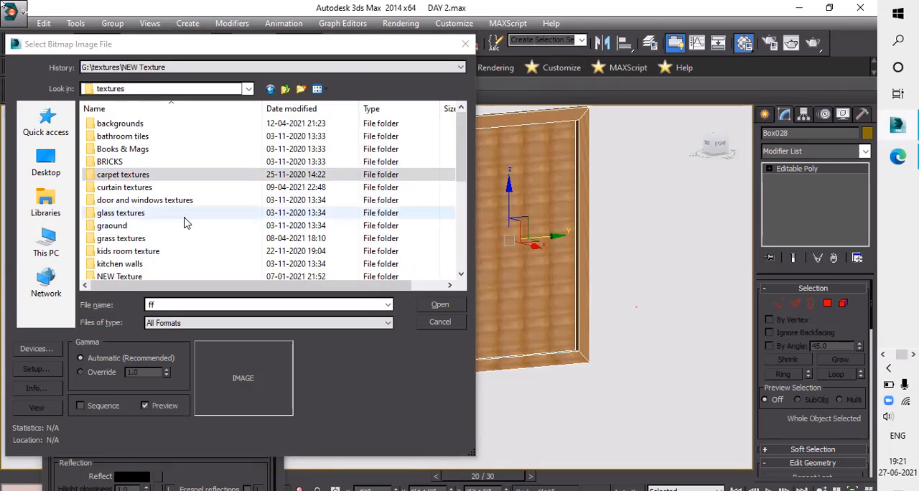
{"action": "scroll", "coordinate": [147, 203], "scroll_direction": "down", "scroll_amount": 3}
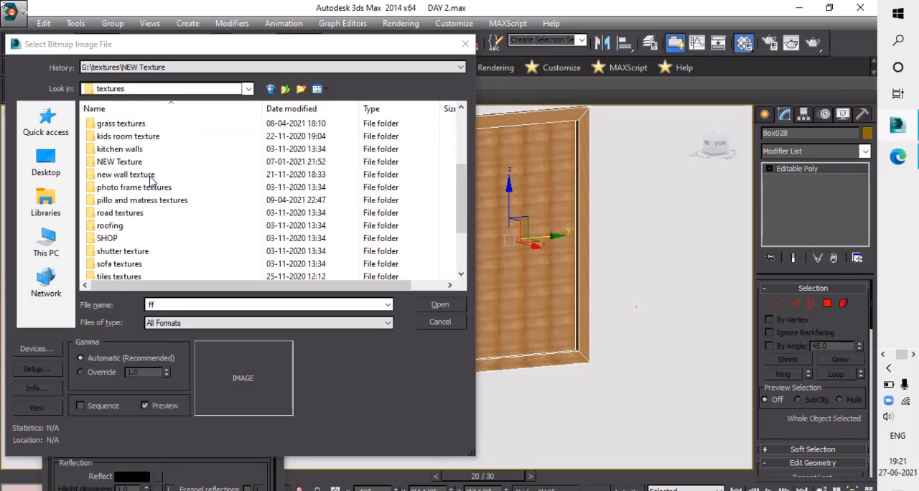
{"action": "scroll", "coordinate": [151, 179], "scroll_direction": "down", "scroll_amount": 1}
{"action": "double_click", "coordinate": [144, 149]}
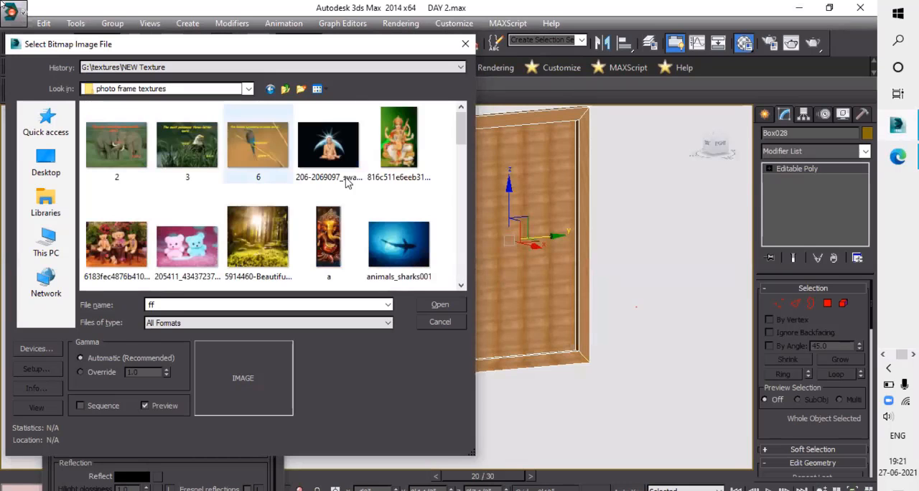
{"action": "scroll", "coordinate": [373, 244], "scroll_direction": "down", "scroll_amount": 2}
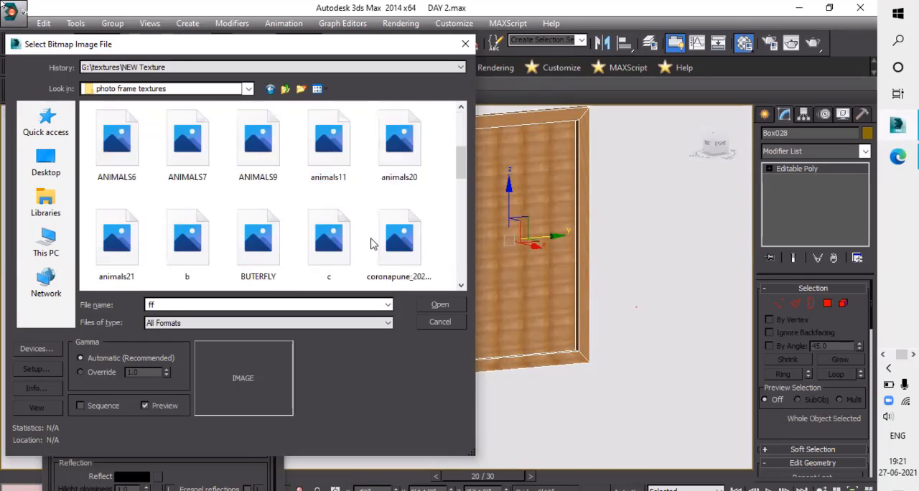
{"action": "scroll", "coordinate": [317, 251], "scroll_direction": "down", "scroll_amount": 2}
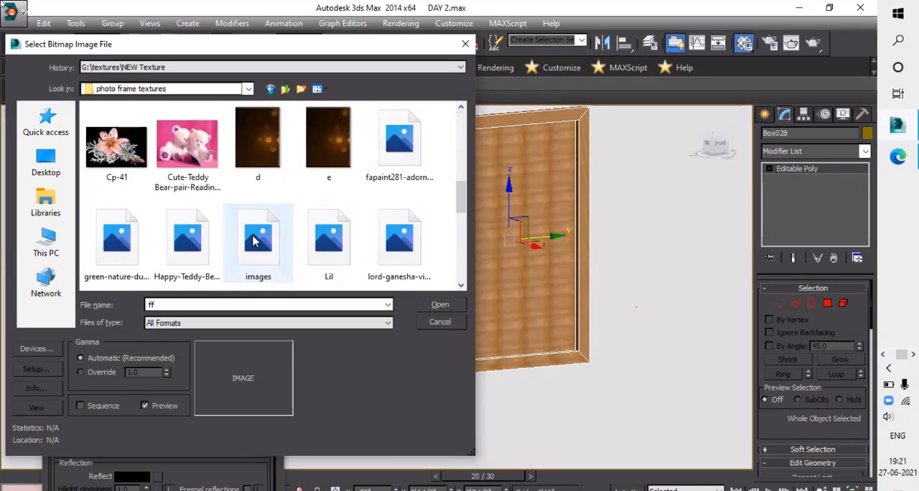
{"action": "scroll", "coordinate": [156, 180], "scroll_direction": "up", "scroll_amount": 1}
{"action": "scroll", "coordinate": [305, 219], "scroll_direction": "down", "scroll_amount": 3}
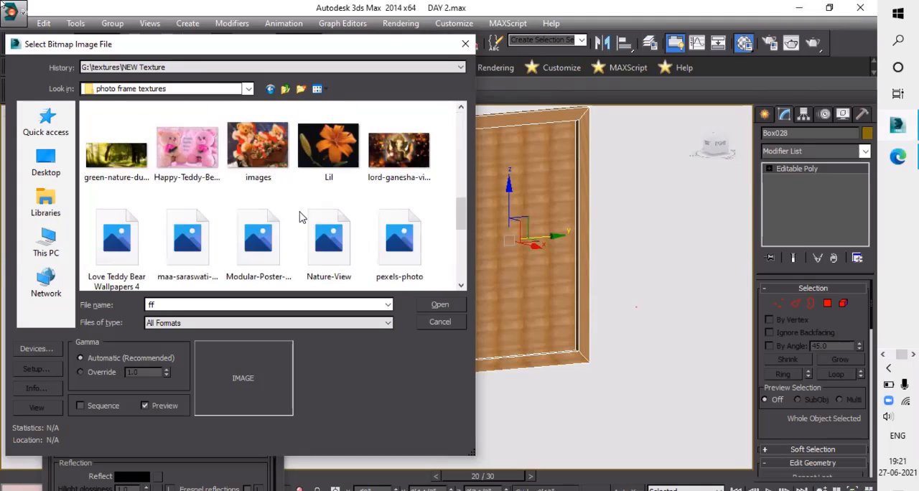
{"action": "scroll", "coordinate": [241, 225], "scroll_direction": "up", "scroll_amount": 5}
{"action": "scroll", "coordinate": [241, 225], "scroll_direction": "down", "scroll_amount": 2}
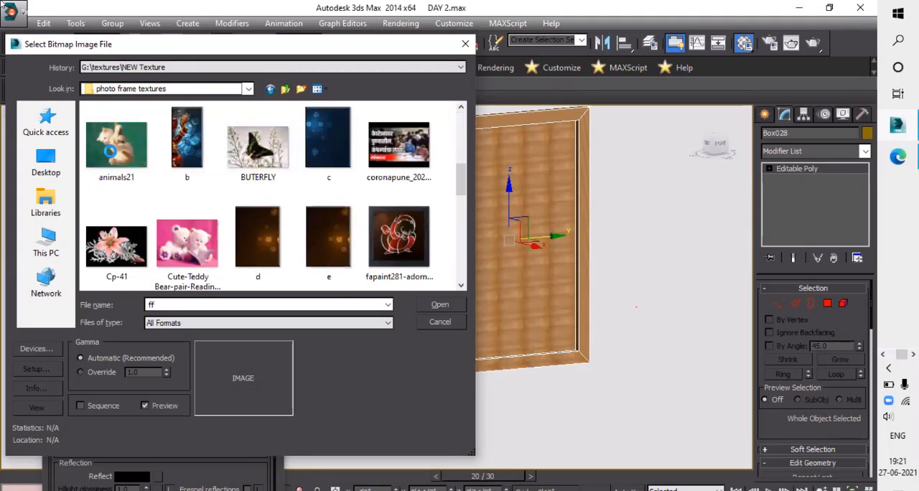
{"action": "left_click", "coordinate": [117, 144]}
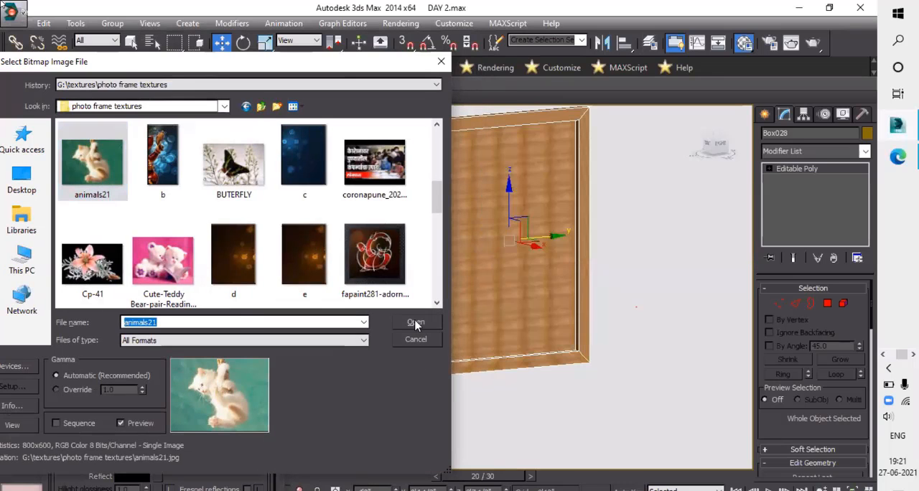
{"action": "left_click", "coordinate": [416, 323]}
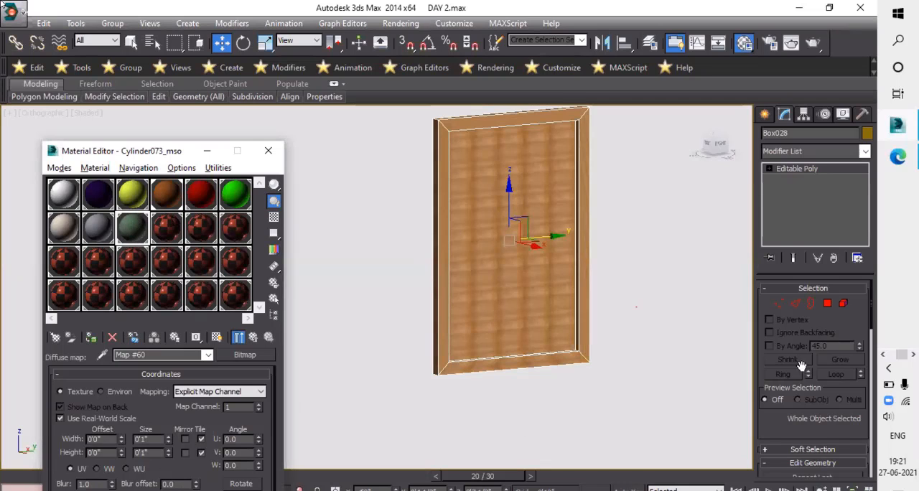
- Assign the cat picture material to the frame's recessed inner polygon and show its map in the viewport
{"action": "left_click", "coordinate": [828, 305]}
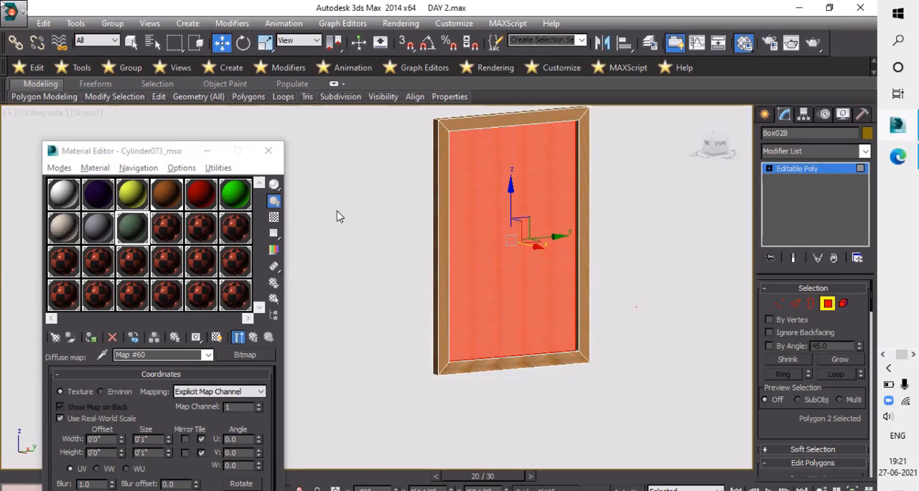
{"action": "left_click", "coordinate": [91, 339]}
{"action": "left_click", "coordinate": [217, 338]}
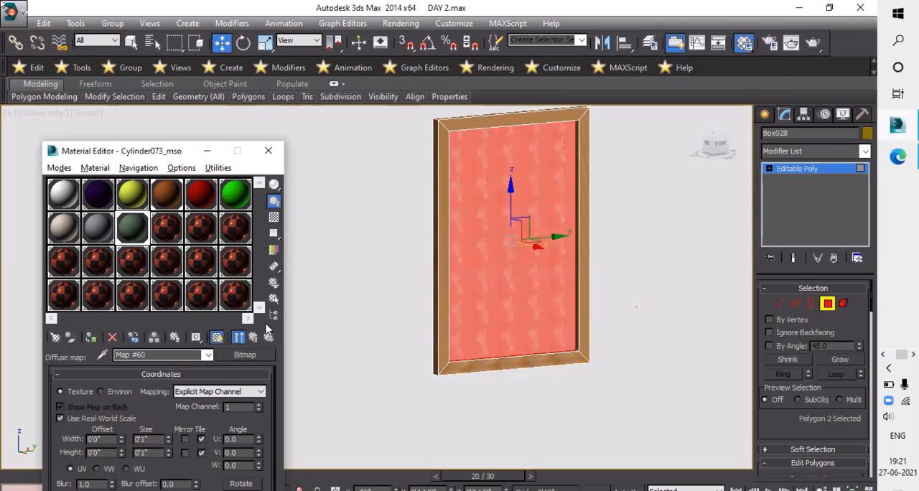
{"action": "left_click", "coordinate": [618, 284]}
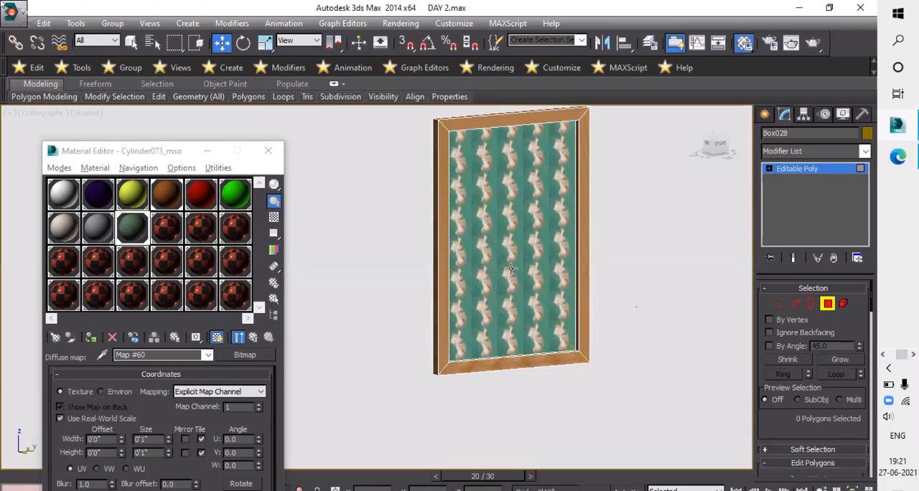
- Add a UVW Map modifier to the recessed picture polygon
{"action": "left_click", "coordinate": [461, 186]}
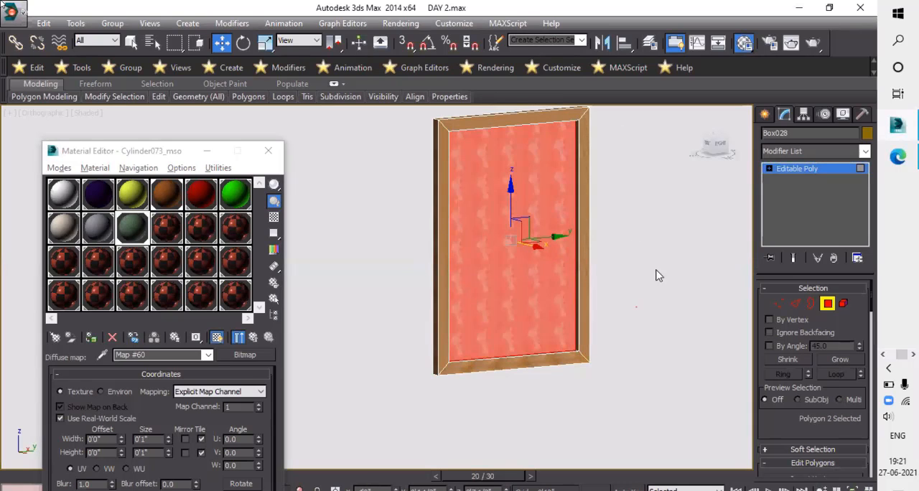
{"action": "left_click", "coordinate": [812, 151]}
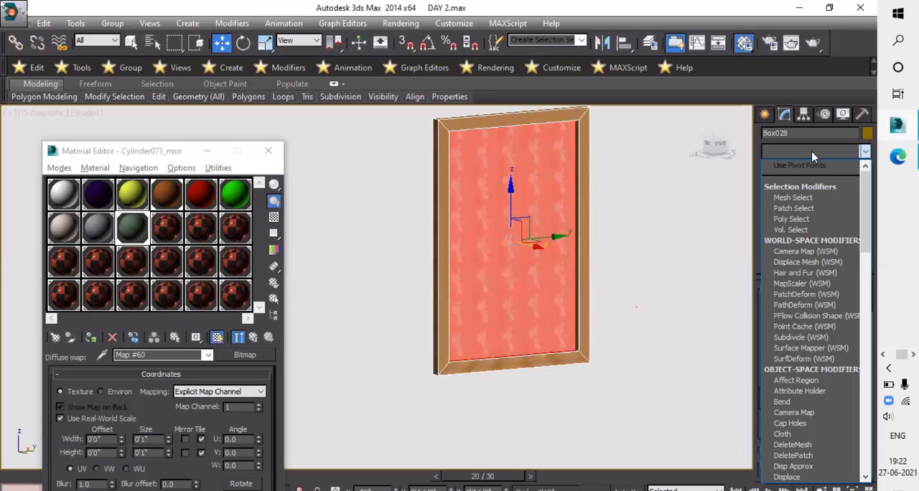
{"action": "key", "text": "v"}
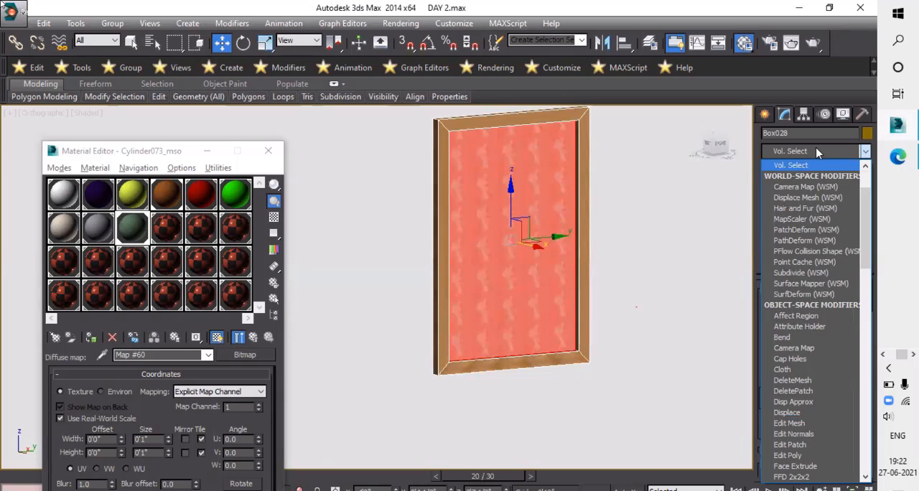
{"action": "key", "text": "u"}
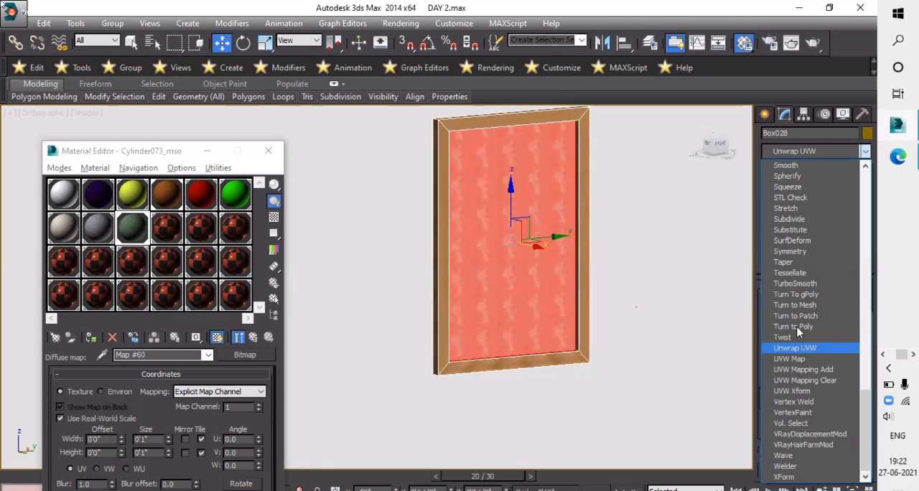
{"action": "left_click", "coordinate": [794, 359]}
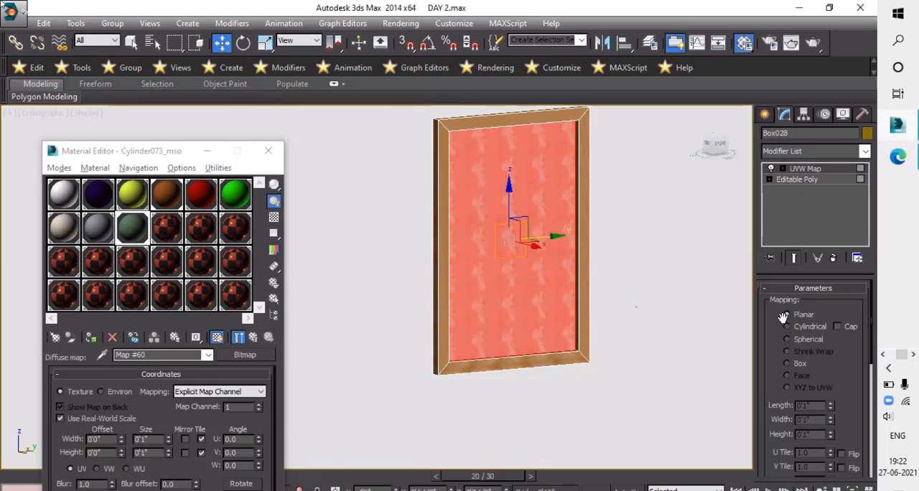
- Turn off Real-World Map Size in the picture's UVW Map so the cat image fills the panel, and deselect the frame
{"action": "scroll", "coordinate": [803, 356], "scroll_direction": "down", "scroll_amount": 4}
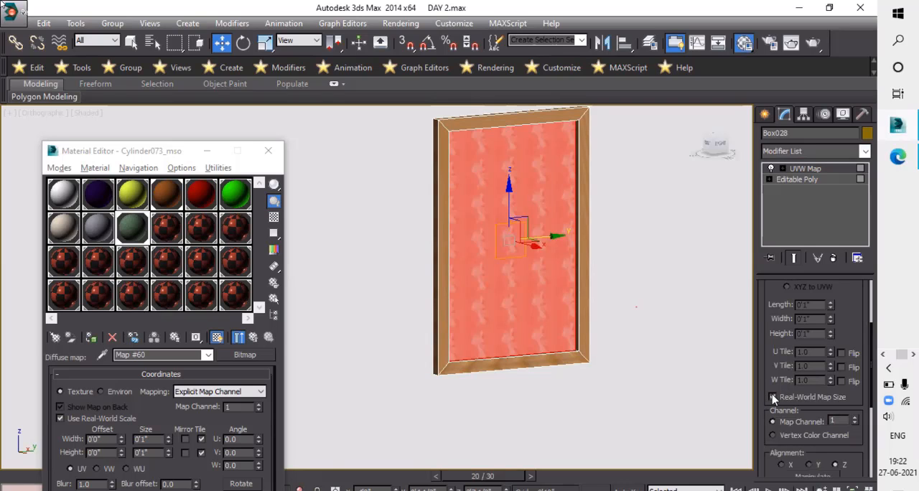
{"action": "left_click", "coordinate": [773, 397]}
{"action": "left_click", "coordinate": [630, 309]}
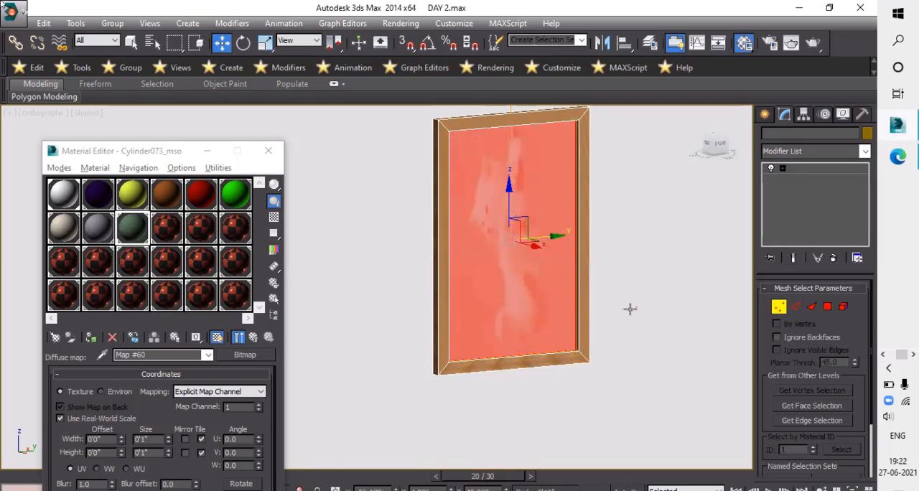
{"action": "left_click", "coordinate": [563, 329]}
{"action": "key", "text": "q"}
{"action": "scroll", "coordinate": [530, 293], "scroll_direction": "down", "scroll_amount": 4}
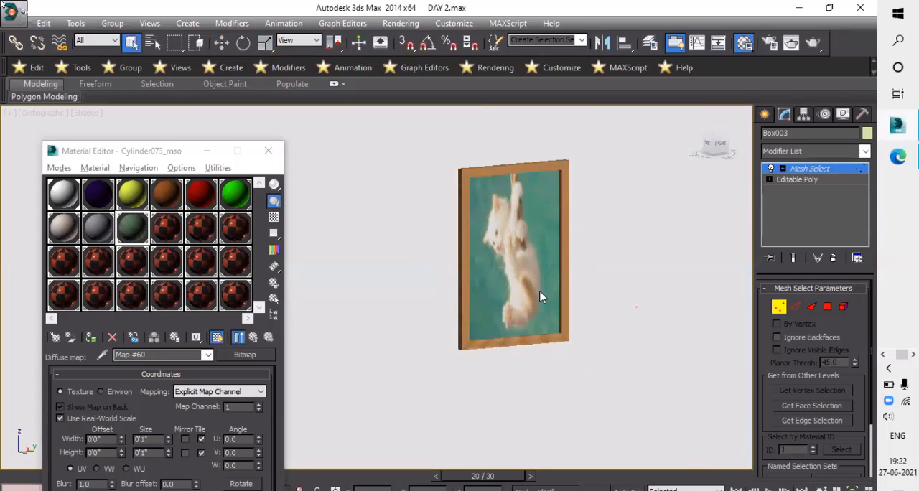
- Leave the wall's vertex sub-object level, select the picture frame above the cabinet and lower it slightly on the wall
{"action": "middle_click_drag", "start_coordinate": [509, 291], "coordinate": [558, 281], "text": "alt"}
{"action": "scroll", "coordinate": [662, 316], "scroll_direction": "up", "scroll_amount": 4}
{"action": "scroll", "coordinate": [558, 281], "scroll_direction": "down", "scroll_amount": 3}
{"action": "middle_click_drag", "start_coordinate": [510, 219], "coordinate": [538, 242]}
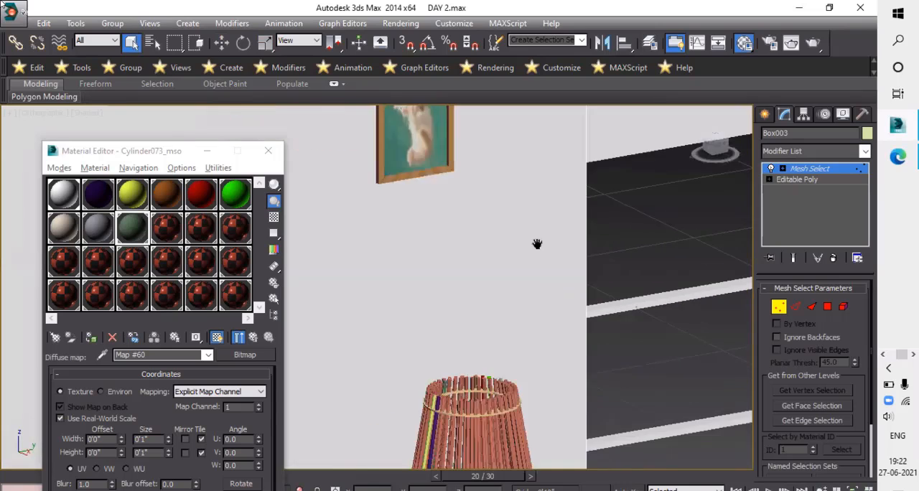
{"action": "scroll", "coordinate": [538, 242], "scroll_direction": "down", "scroll_amount": 4}
{"action": "middle_click_drag", "start_coordinate": [586, 223], "coordinate": [672, 207]}
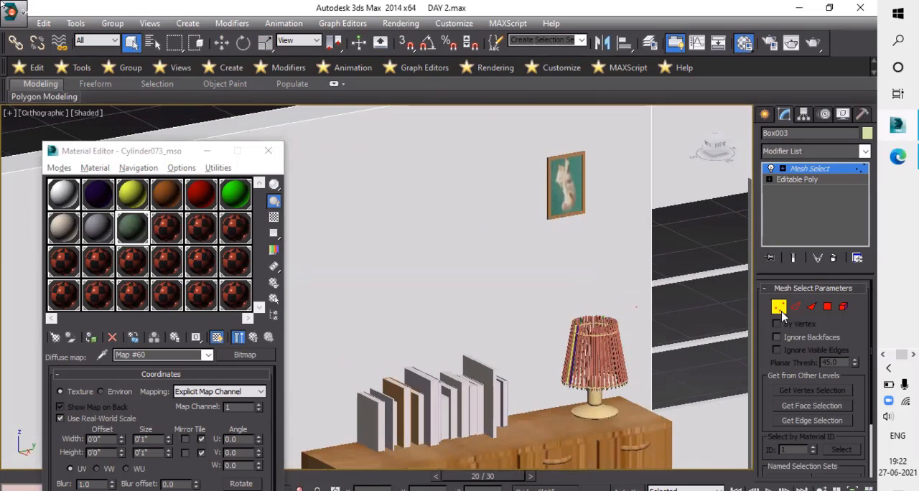
{"action": "left_click", "coordinate": [779, 307]}
{"action": "left_click", "coordinate": [571, 185]}
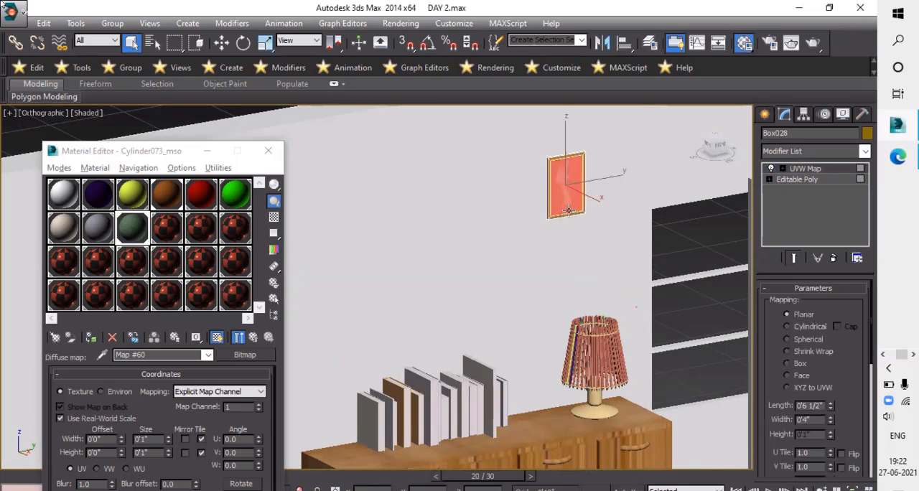
{"action": "middle_click_drag", "start_coordinate": [553, 204], "coordinate": [541, 198]}
{"action": "key", "text": "w"}
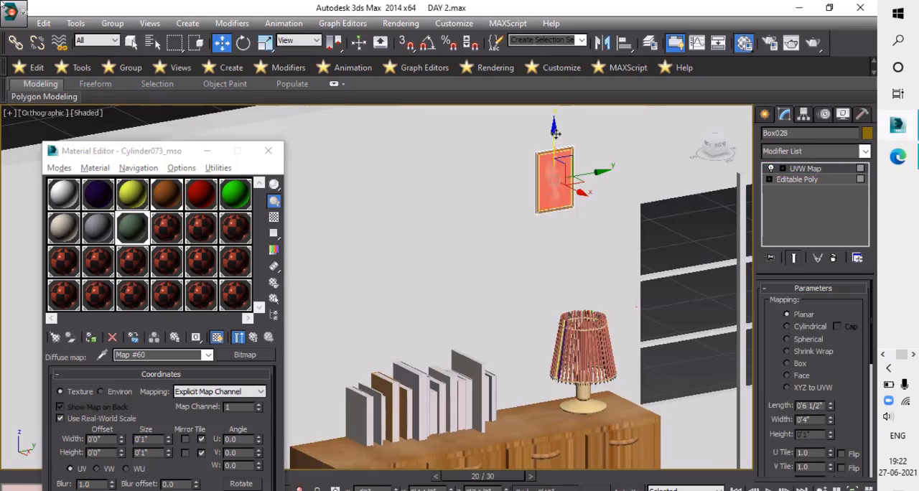
{"action": "mouse_move", "coordinate": [556, 134]}
{"action": "left_mouse_down"}
{"action": "mouse_move", "coordinate": [552, 158]}
{"action": "mouse_move", "coordinate": [548, 136]}
{"action": "left_mouse_up"}
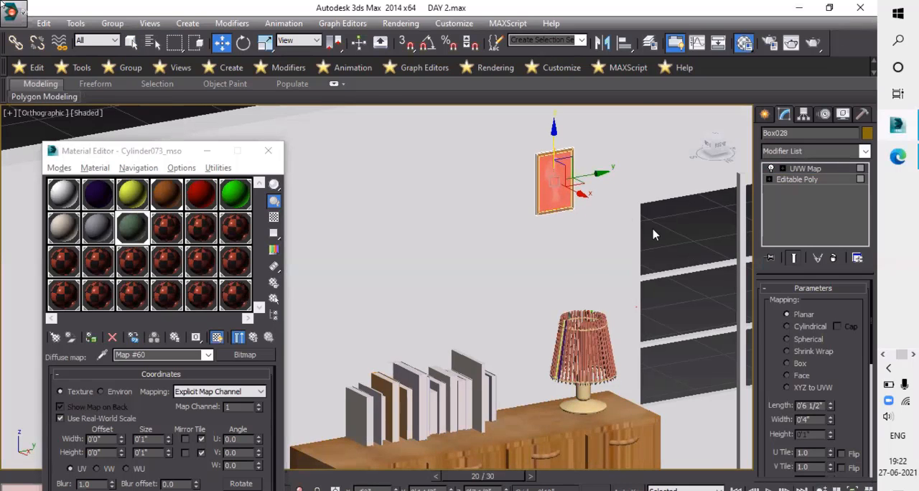
- Clone the picture frame along the wall using the Copy option to make an evenly spaced row of three frames
{"action": "middle_click_drag", "start_coordinate": [601, 206], "coordinate": [602, 172], "text": "alt"}
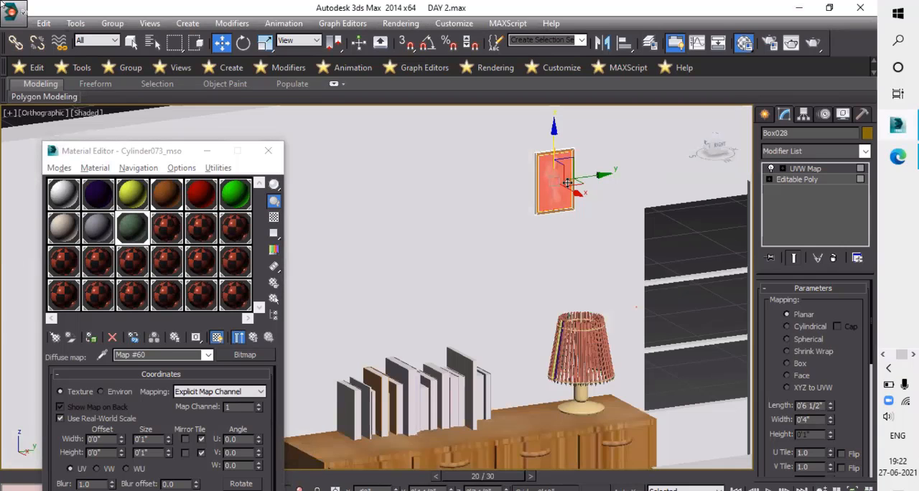
{"action": "left_click_drag", "start_coordinate": [548, 189], "coordinate": [551, 190], "text": "shift"}
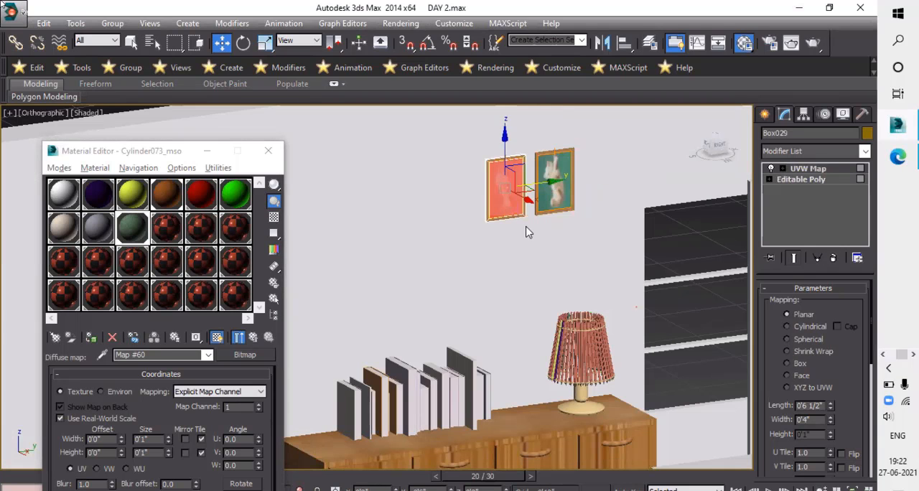
{"action": "left_click_drag", "start_coordinate": [527, 231], "coordinate": [529, 232], "text": "shift"}
{"action": "left_click", "coordinate": [473, 270]}
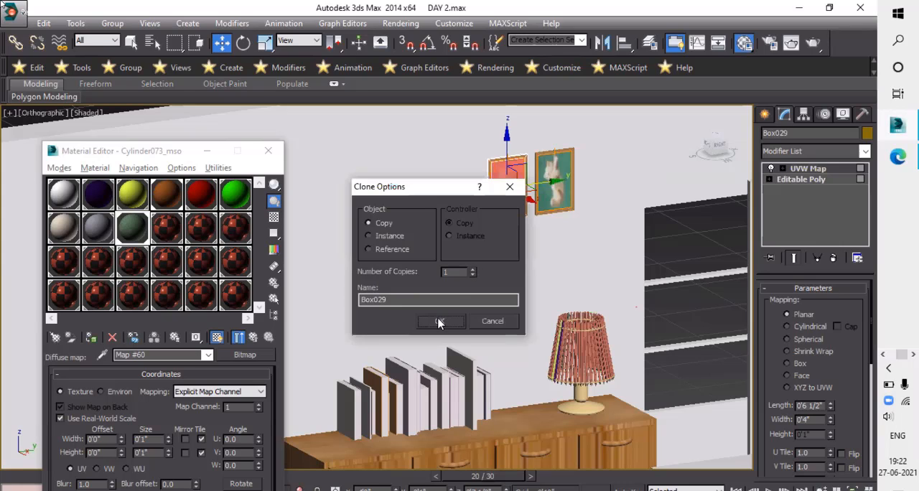
{"action": "key", "text": "Return"}
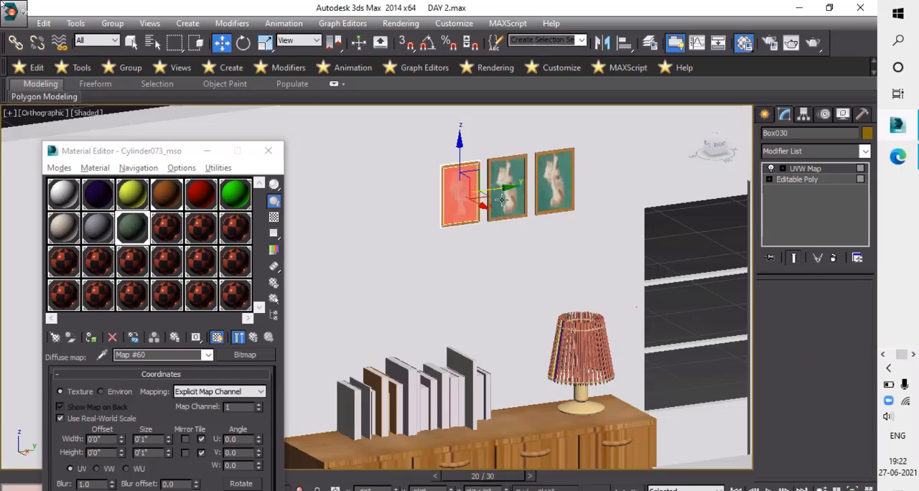
- Select all three picture frames and shift them together a short distance along the wall, away from the window
{"action": "left_click", "coordinate": [538, 155]}
{"action": "key", "text": "ctrl+q"}
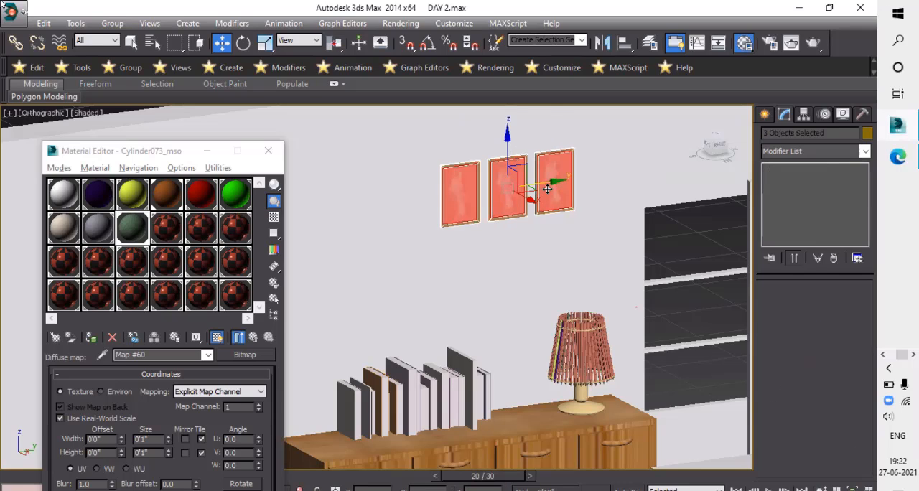
{"action": "left_click_drag", "start_coordinate": [535, 188], "coordinate": [520, 190]}
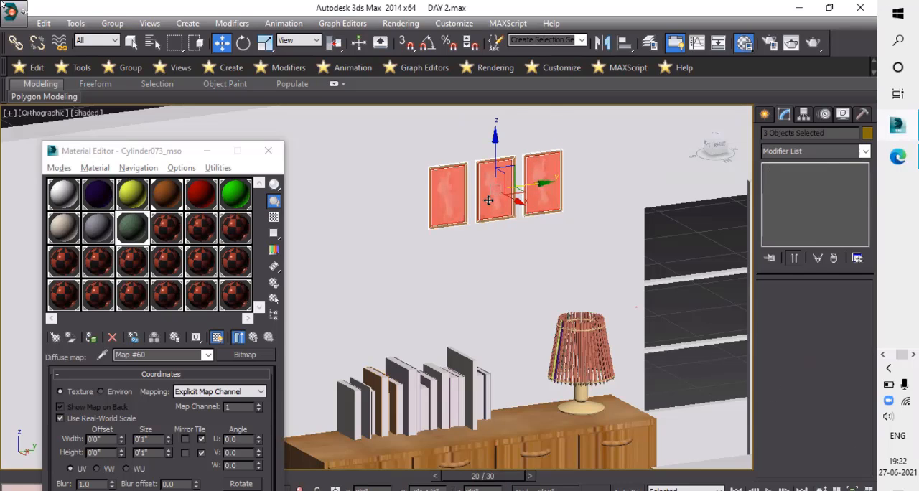
- Lower the middle frame and drop the frame farthest from the window further, forming a diagonal staircase arrangement
{"action": "left_click", "coordinate": [496, 166]}
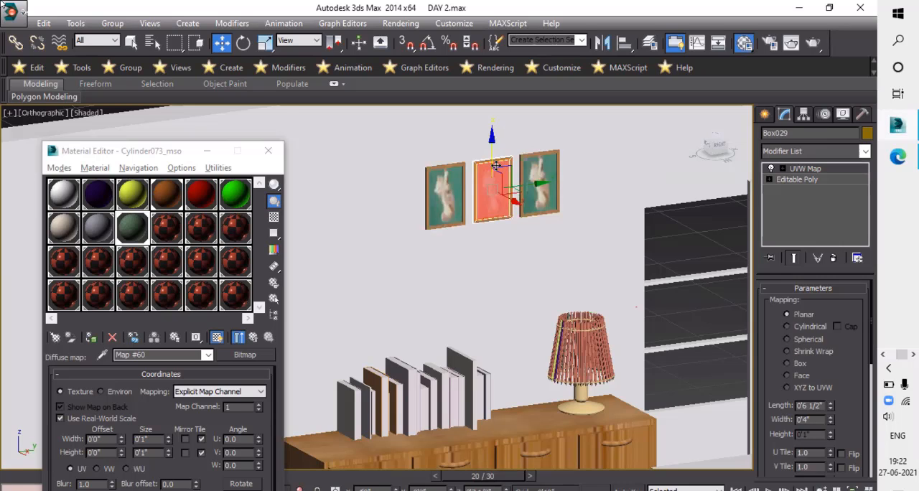
{"action": "left_click_drag", "start_coordinate": [496, 166], "coordinate": [496, 191]}
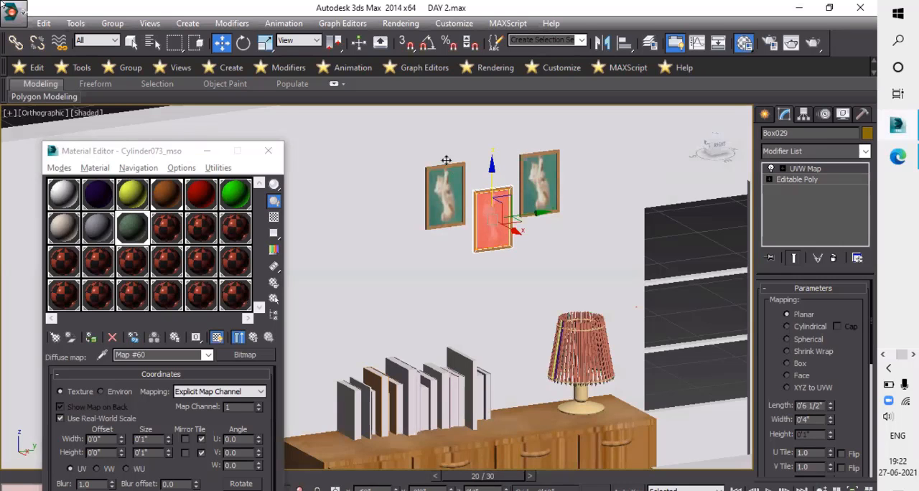
{"action": "left_click", "coordinate": [452, 186]}
{"action": "left_click_drag", "start_coordinate": [459, 223], "coordinate": [455, 207]}
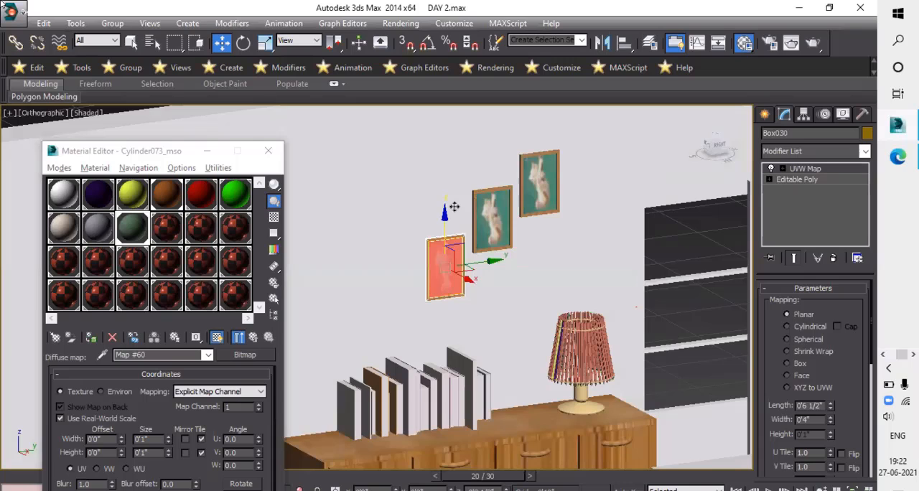
- Select the three staggered frames, reposition them as a group along the wall above the cabinet, and deselect them
{"action": "middle_click_drag", "start_coordinate": [504, 293], "coordinate": [530, 285], "text": "alt"}
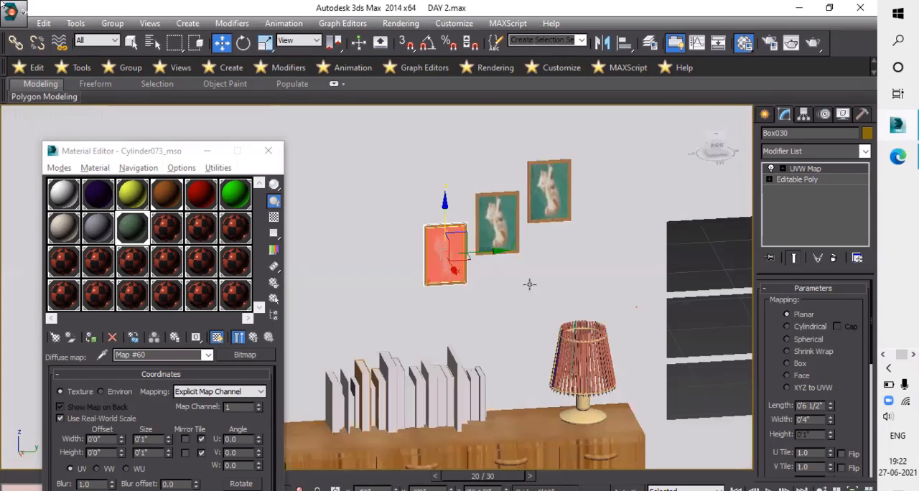
{"action": "key", "text": "shift+z"}
{"action": "key", "text": "shift+z"}
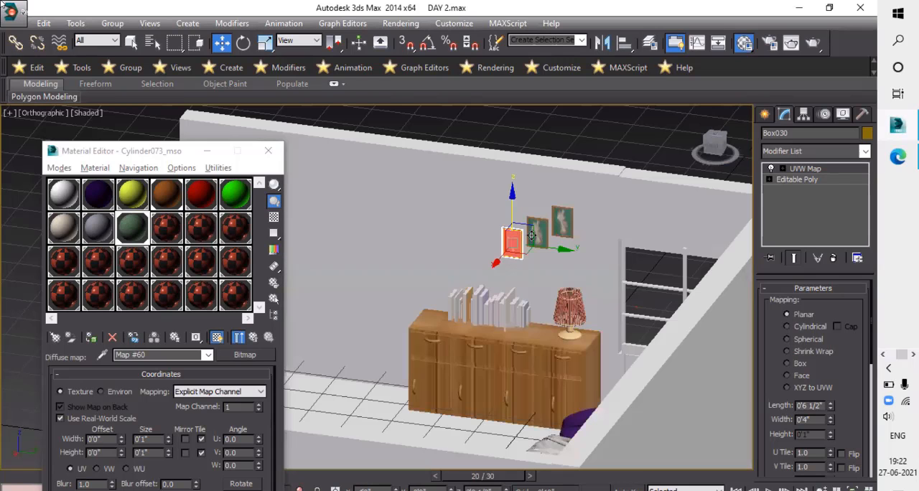
{"action": "scroll", "coordinate": [538, 246], "scroll_direction": "up", "scroll_amount": 2}
{"action": "left_click", "coordinate": [538, 236], "text": "ctrl"}
{"action": "left_click", "coordinate": [584, 227], "text": "ctrl"}
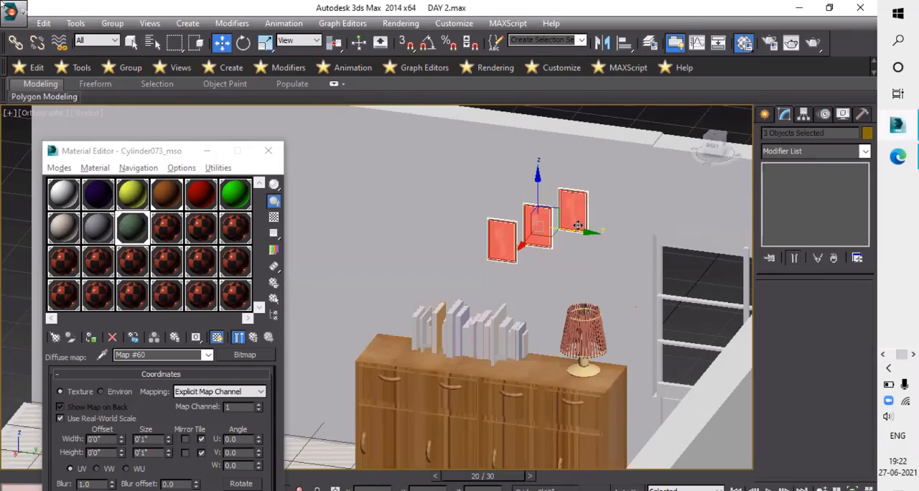
{"action": "left_click", "coordinate": [574, 234]}
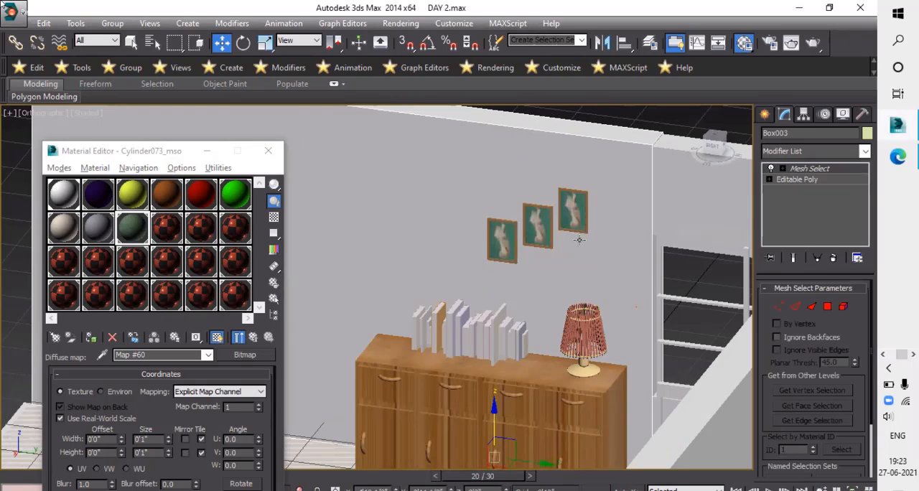
{"action": "key", "text": "ctrl+z"}
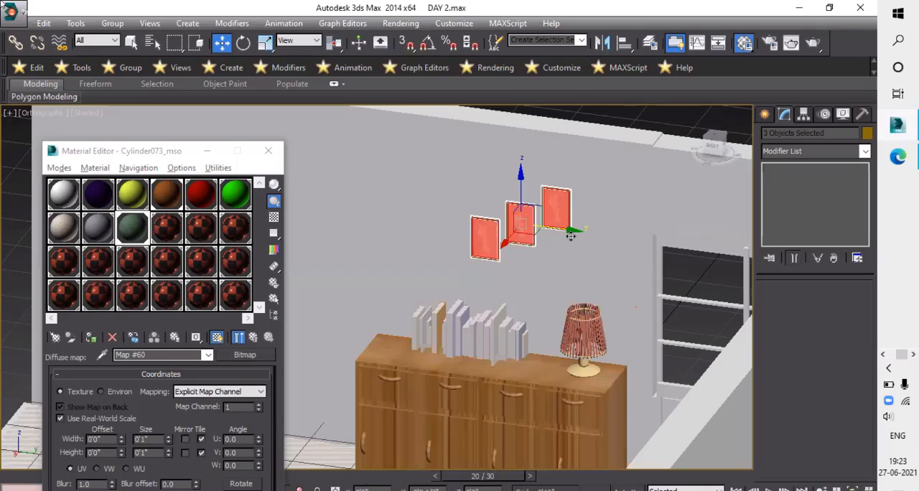
{"action": "left_click_drag", "start_coordinate": [571, 236], "coordinate": [566, 236]}
{"action": "middle_click_drag", "start_coordinate": [638, 216], "coordinate": [610, 245], "text": "alt"}
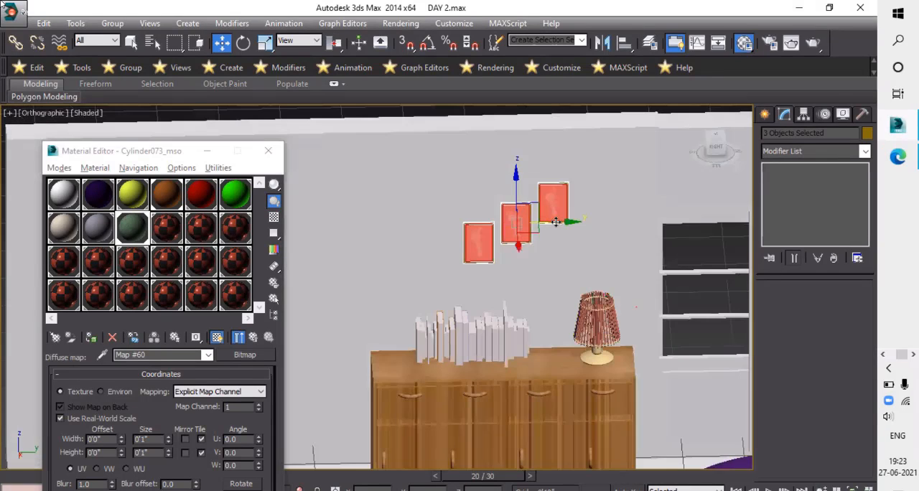
{"action": "middle_click_drag", "start_coordinate": [518, 130], "coordinate": [585, 207], "text": "alt"}
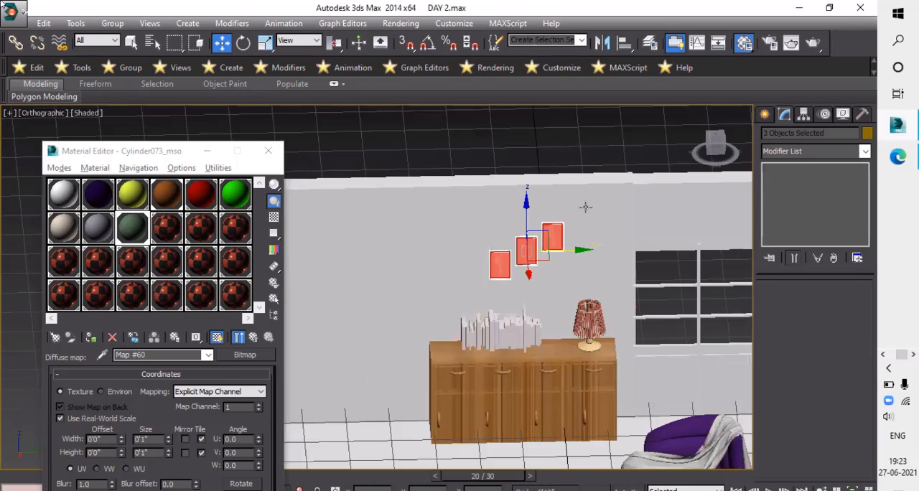
{"action": "left_click", "coordinate": [417, 240]}
- Select the wooden cabinet's body and move it slightly along the wall toward the window
{"action": "middle_click_drag", "start_coordinate": [472, 275], "coordinate": [505, 294], "text": "alt"}
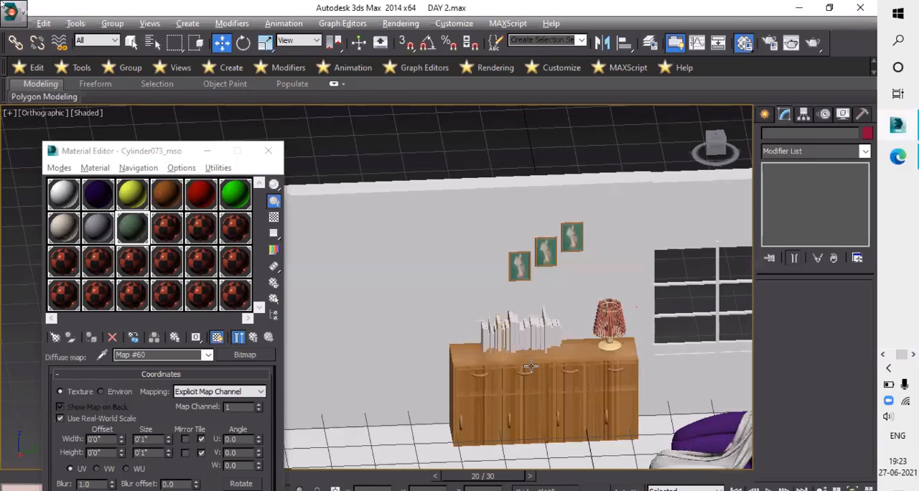
{"action": "middle_click_drag", "start_coordinate": [530, 366], "coordinate": [552, 408], "text": "alt"}
{"action": "left_click", "coordinate": [591, 402]}
{"action": "scroll", "coordinate": [579, 444], "scroll_direction": "up", "scroll_amount": 3}
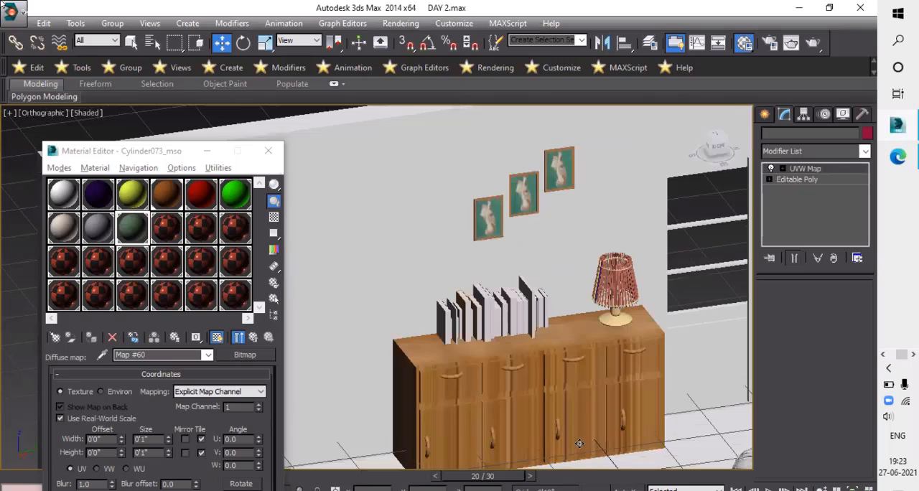
{"action": "left_click", "coordinate": [576, 445]}
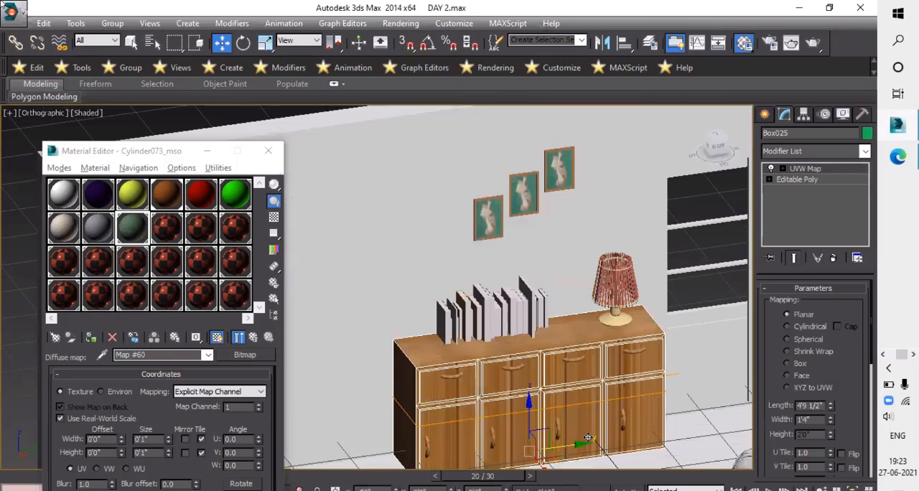
{"action": "left_click_drag", "start_coordinate": [590, 437], "coordinate": [593, 439]}
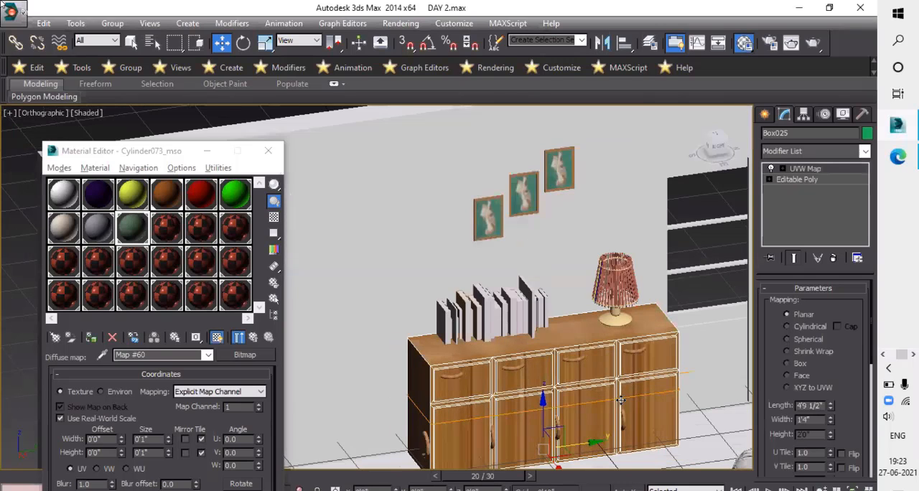
{"action": "scroll", "coordinate": [584, 399], "scroll_direction": "down", "scroll_amount": 2}
{"action": "middle_click_drag", "start_coordinate": [510, 257], "coordinate": [529, 273], "text": "alt"}
{"action": "scroll", "coordinate": [530, 273], "scroll_direction": "down", "scroll_amount": 2}
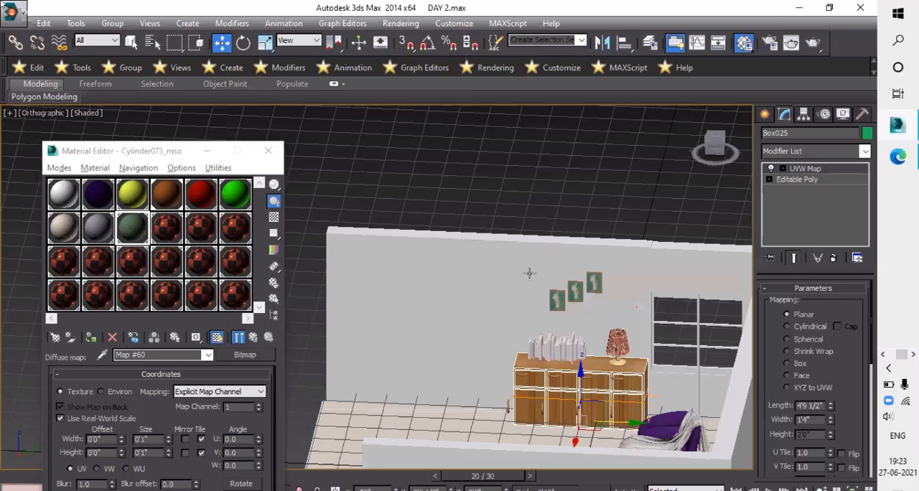
- Select the wall block below the window and leave its Mesh Select vertex level
{"action": "middle_click_drag", "start_coordinate": [697, 369], "coordinate": [547, 367]}
{"action": "left_click", "coordinate": [546, 367]}
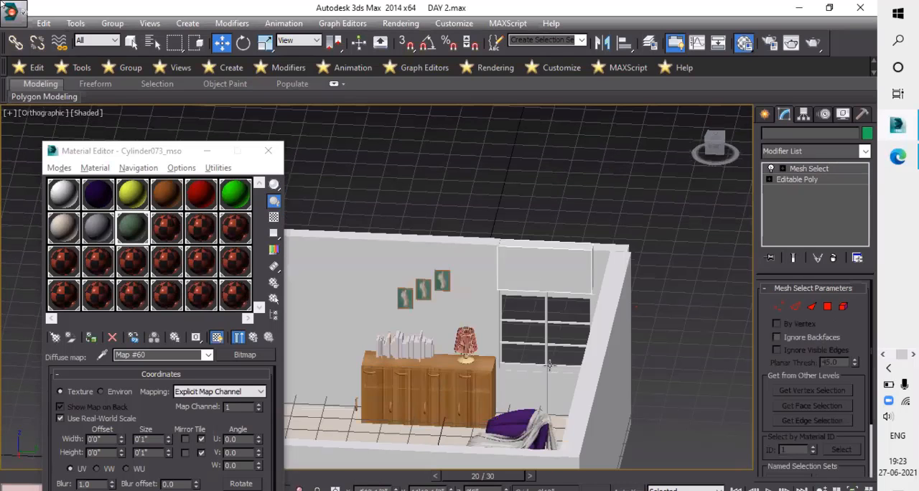
{"action": "middle_click_drag", "start_coordinate": [738, 344], "coordinate": [558, 401], "text": "alt"}
{"action": "scroll", "coordinate": [558, 402], "scroll_direction": "up", "scroll_amount": 2}
{"action": "left_click", "coordinate": [558, 402]}
{"action": "key", "text": "1"}
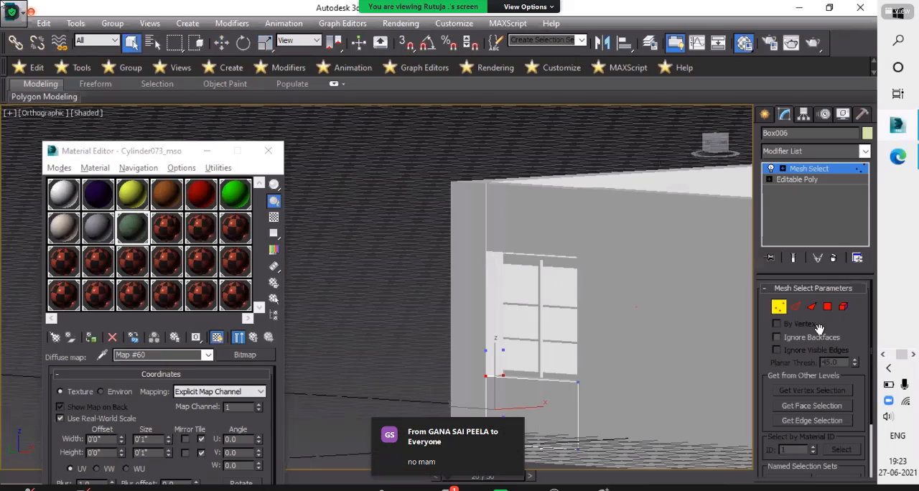
{"action": "left_click", "coordinate": [779, 308]}
{"action": "left_click", "coordinate": [778, 308]}
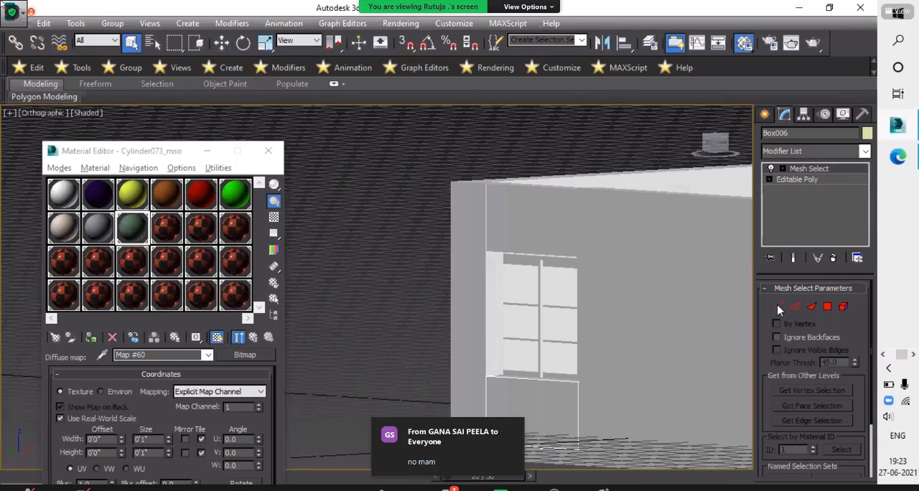
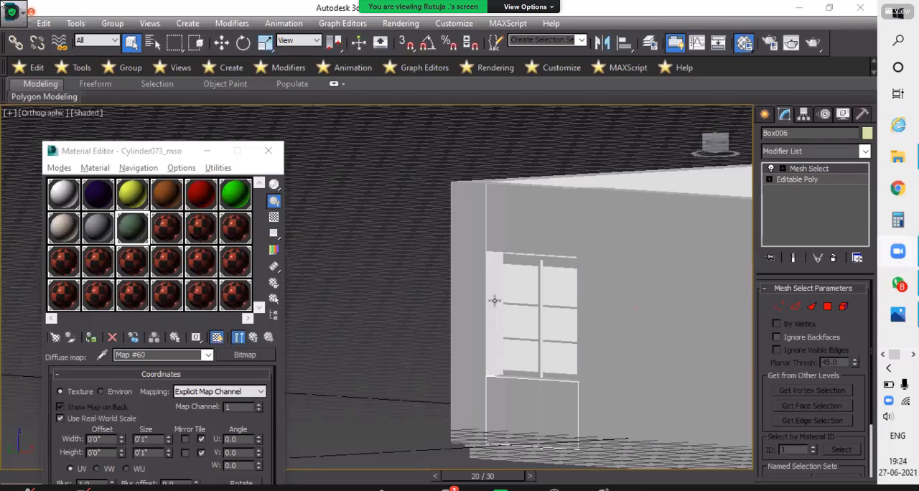
- Select the window frame group together with the wall blocks above and below it
{"action": "scroll", "coordinate": [493, 302], "scroll_direction": "down", "scroll_amount": 2}
{"action": "middle_click_drag", "start_coordinate": [544, 301], "coordinate": [532, 323], "text": "alt"}
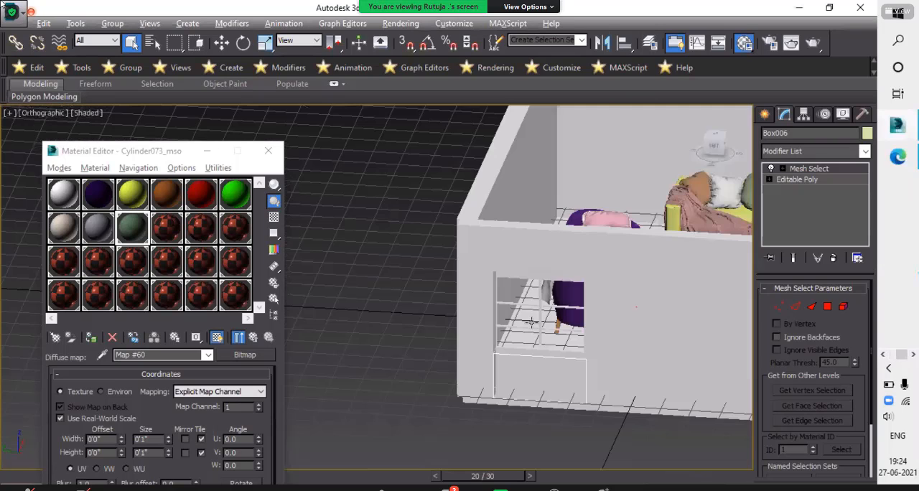
{"action": "scroll", "coordinate": [532, 322], "scroll_direction": "up", "scroll_amount": 1}
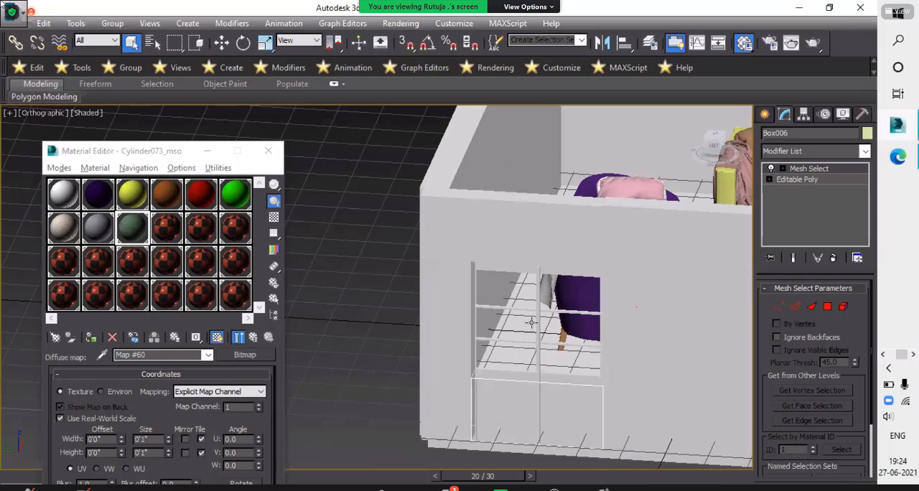
{"action": "left_click", "coordinate": [567, 324]}
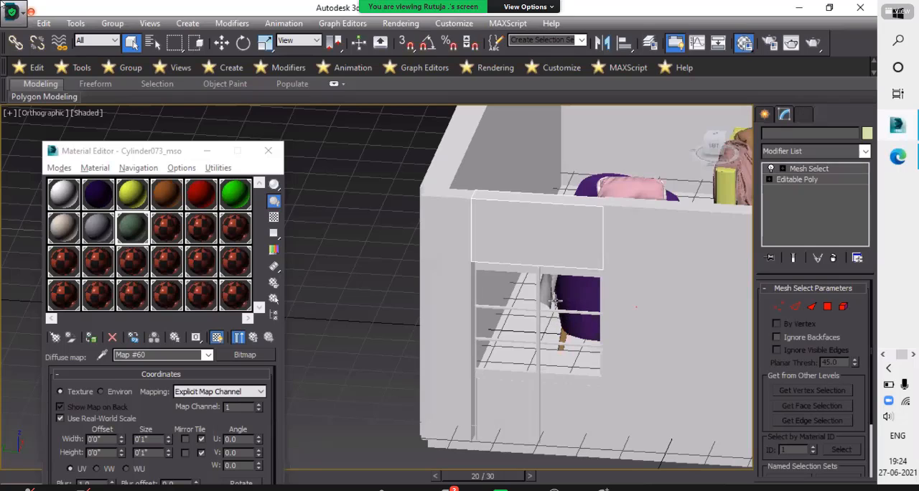
{"action": "middle_click_drag", "start_coordinate": [566, 322], "coordinate": [532, 408], "text": "alt"}
{"action": "left_click", "coordinate": [532, 408]}
{"action": "left_click", "coordinate": [520, 229], "text": "ctrl"}
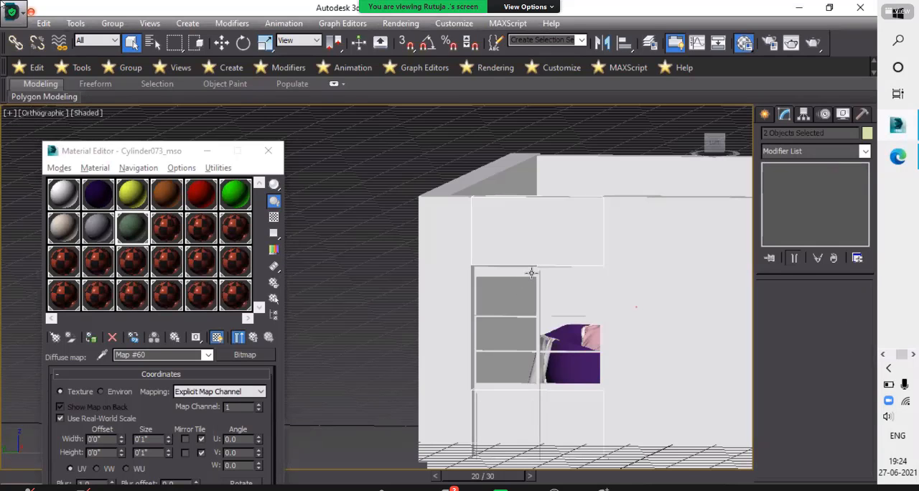
{"action": "left_click", "coordinate": [532, 272], "text": "ctrl"}
- Scale the window group and its two wall blocks vertically to make the window opening taller
{"action": "key", "text": "r"}
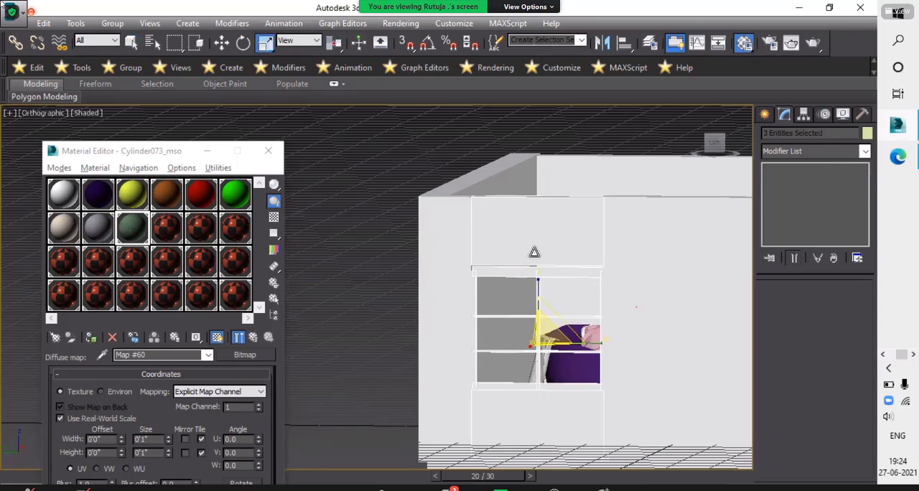
{"action": "left_click_drag", "start_coordinate": [532, 283], "coordinate": [534, 250]}
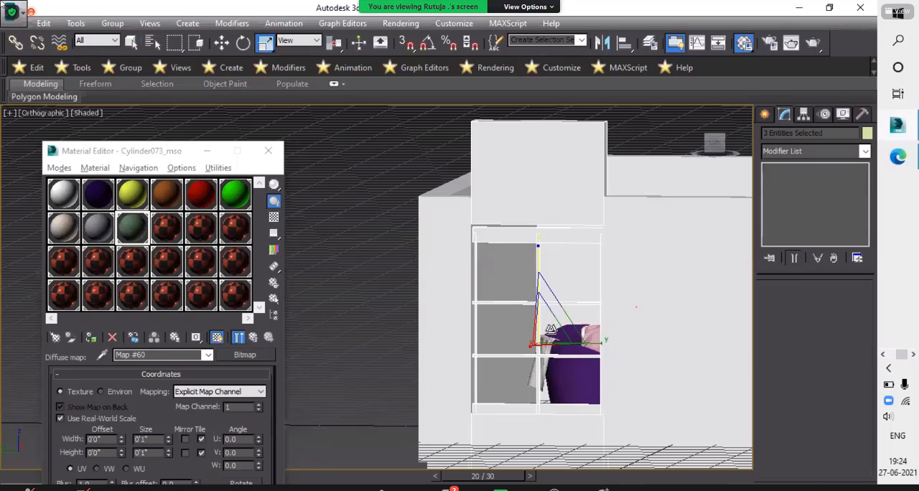
{"action": "middle_click_drag", "start_coordinate": [525, 333], "coordinate": [513, 297], "text": "alt"}
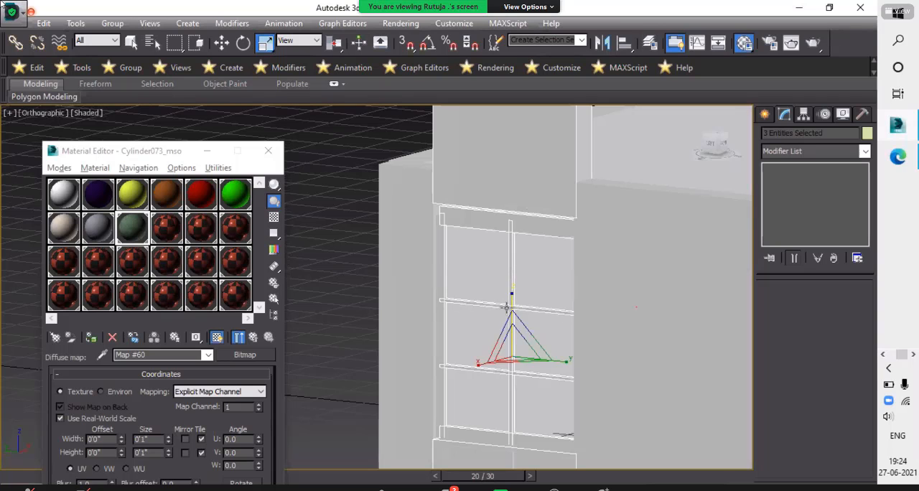
{"action": "key", "text": "ctrl+z"}
{"action": "middle_click_drag", "start_coordinate": [489, 331], "coordinate": [536, 287], "text": "alt"}
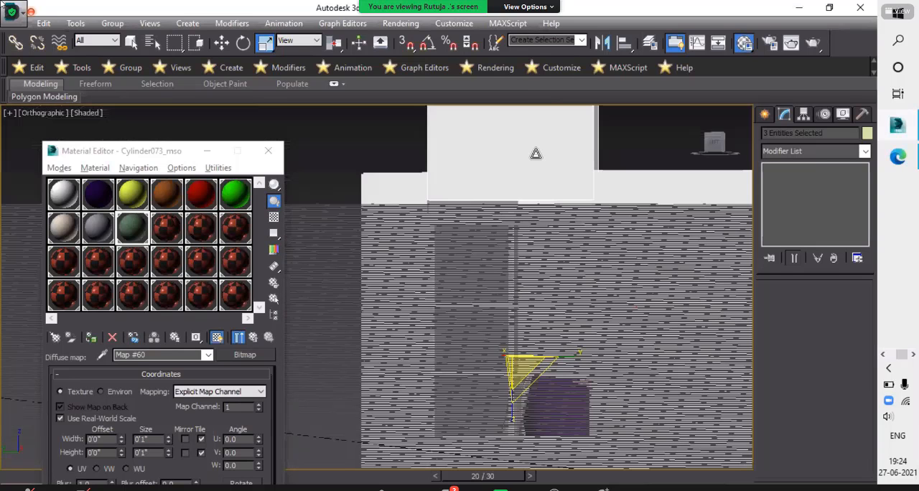
- Select only the wall block above the window and activate the vertex level of its Mesh Select modifier
{"action": "left_click", "coordinate": [563, 172]}
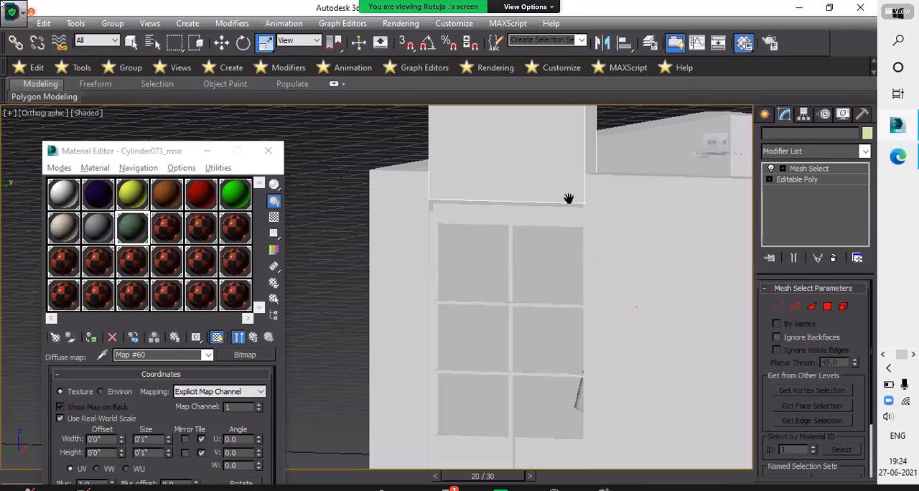
{"action": "scroll", "coordinate": [656, 190], "scroll_direction": "down", "scroll_amount": 4}
{"action": "middle_click_drag", "start_coordinate": [316, 130], "coordinate": [411, 124]}
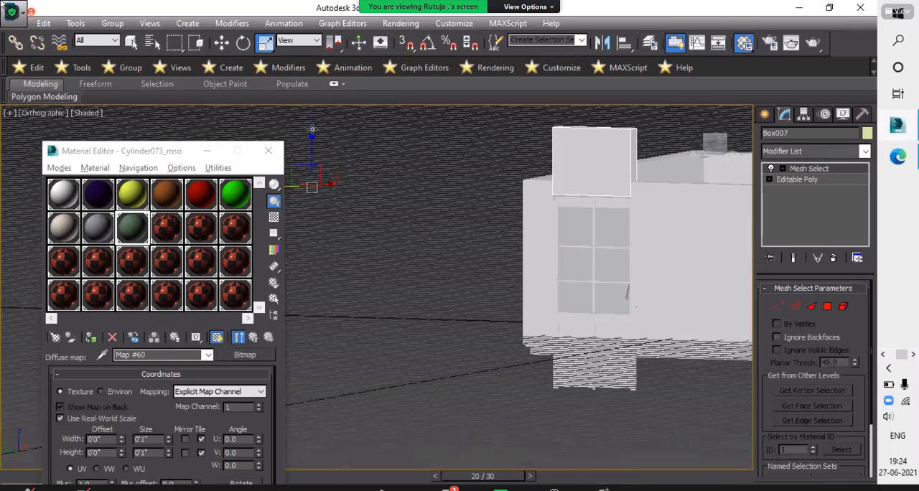
{"action": "key", "text": "w"}
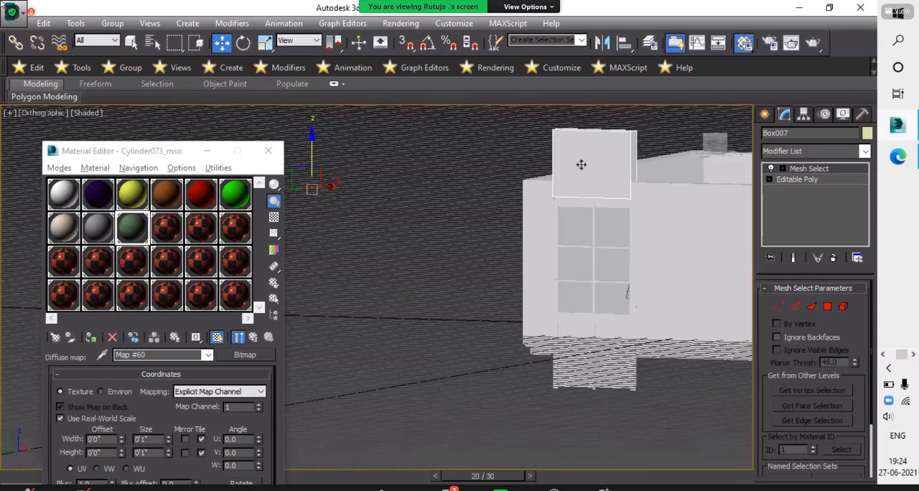
{"action": "left_click", "coordinate": [709, 250]}
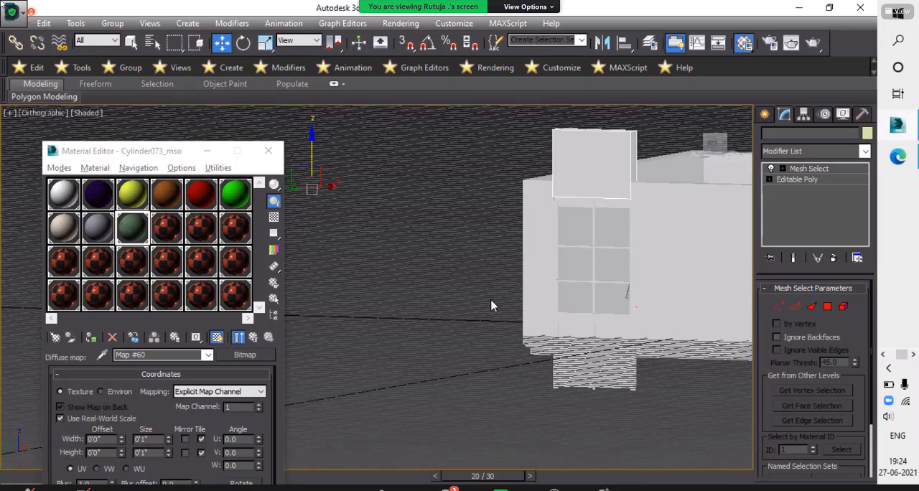
{"action": "key", "text": "1"}
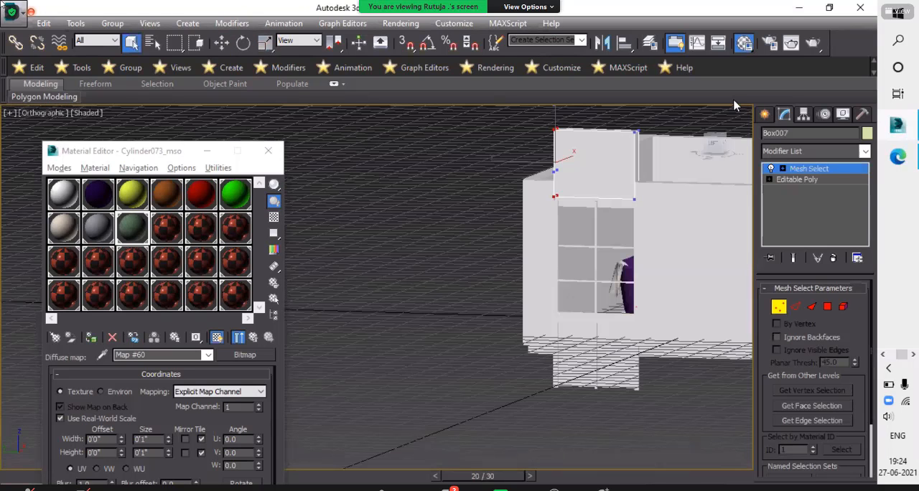
- Show the wall in the Left view and switch the block above the window to its Editable Poly vertices
{"action": "middle_click_drag", "start_coordinate": [734, 105], "coordinate": [720, 148], "text": "alt"}
{"action": "key", "text": "l"}
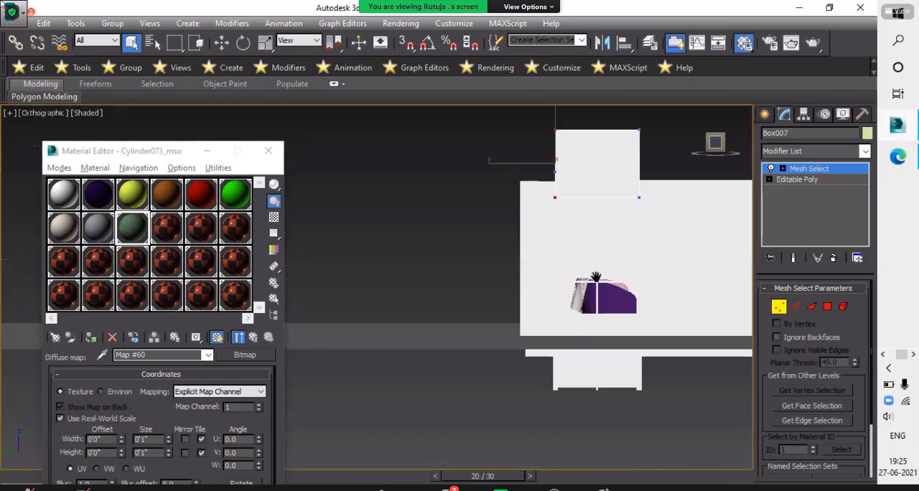
{"action": "scroll", "coordinate": [618, 218], "scroll_direction": "up", "scroll_amount": 4}
{"action": "scroll", "coordinate": [608, 207], "scroll_direction": "down", "scroll_amount": 4}
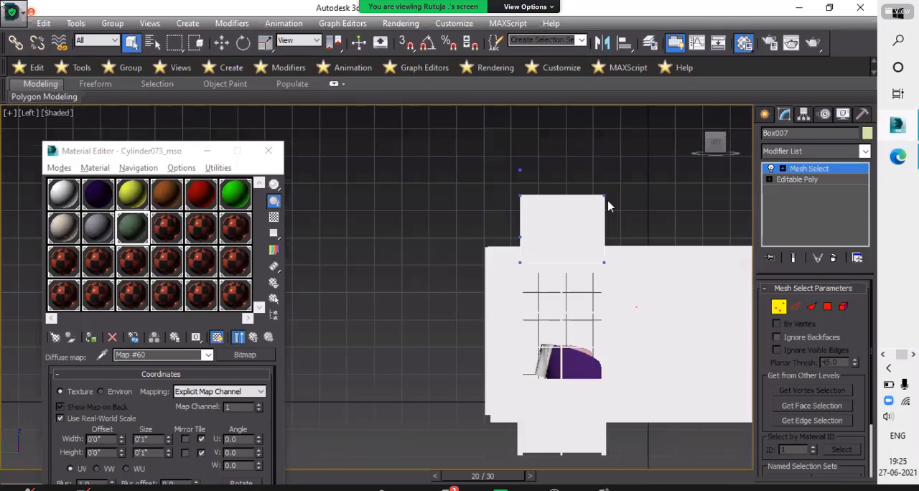
{"action": "left_click_drag", "start_coordinate": [566, 205], "coordinate": [632, 218]}
{"action": "middle_click_drag", "start_coordinate": [632, 219], "coordinate": [593, 235]}
{"action": "left_click", "coordinate": [797, 179]}
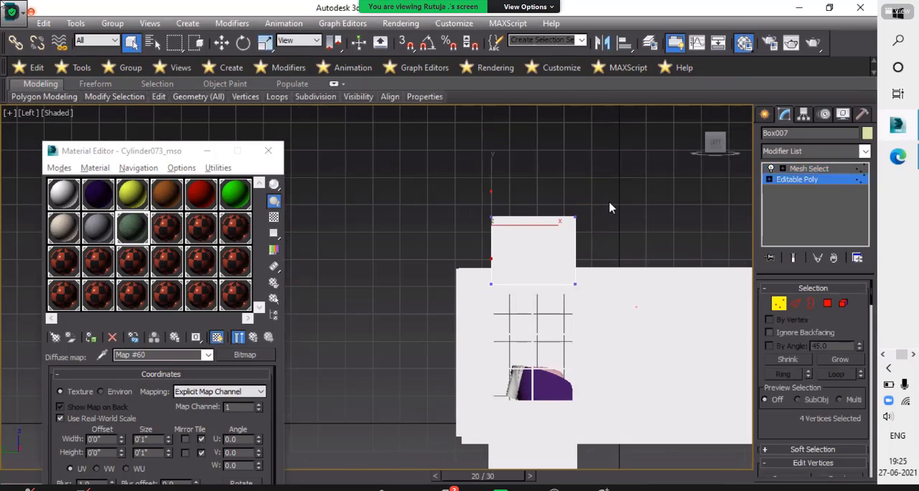
- Lower the upper vertices of the block above the window flush with the top of the wall and leave vertex level
{"action": "left_click_drag", "start_coordinate": [454, 176], "coordinate": [591, 253]}
{"action": "left_click_drag", "start_coordinate": [535, 189], "coordinate": [513, 160]}
{"action": "key", "text": "w"}
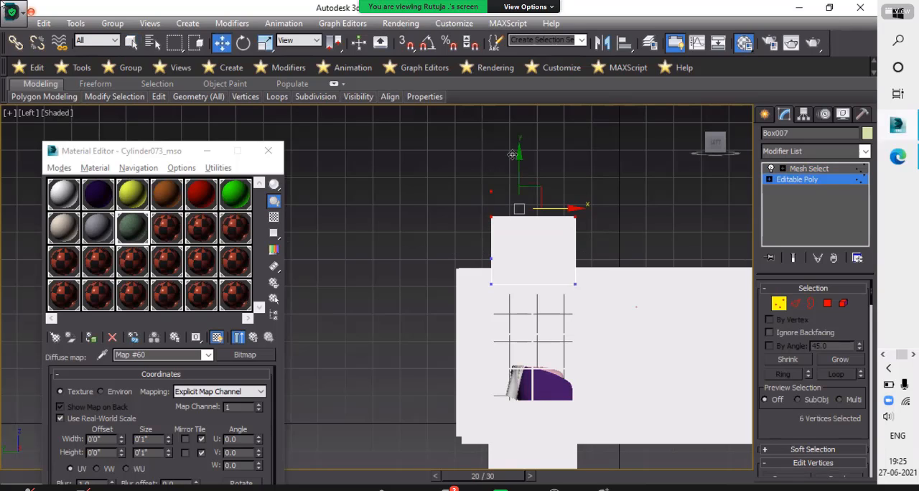
{"action": "left_click_drag", "start_coordinate": [513, 205], "coordinate": [523, 265]}
{"action": "scroll", "coordinate": [559, 248], "scroll_direction": "up", "scroll_amount": 6}
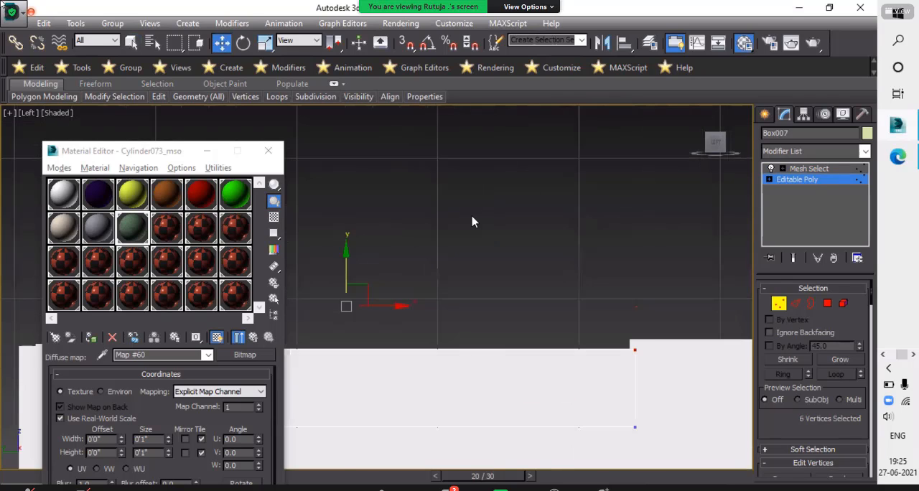
{"action": "scroll", "coordinate": [450, 197], "scroll_direction": "down", "scroll_amount": 4}
{"action": "scroll", "coordinate": [476, 209], "scroll_direction": "up", "scroll_amount": 2}
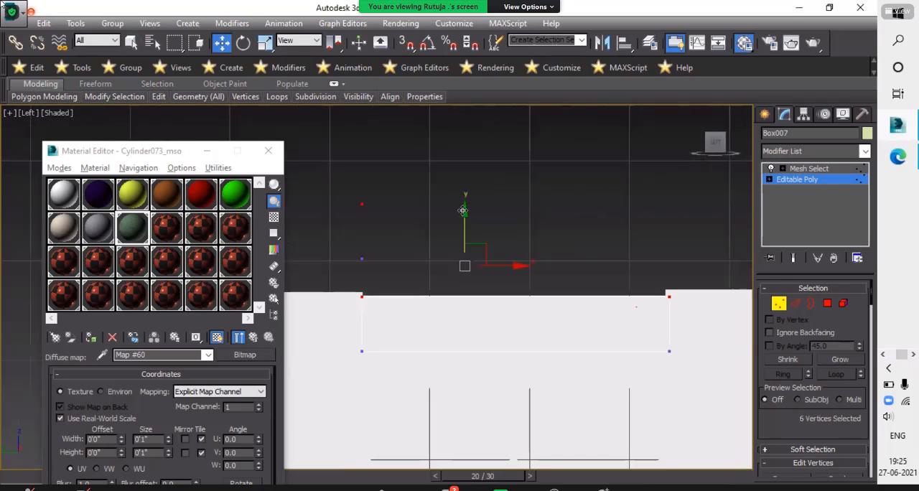
{"action": "left_click_drag", "start_coordinate": [466, 207], "coordinate": [467, 204]}
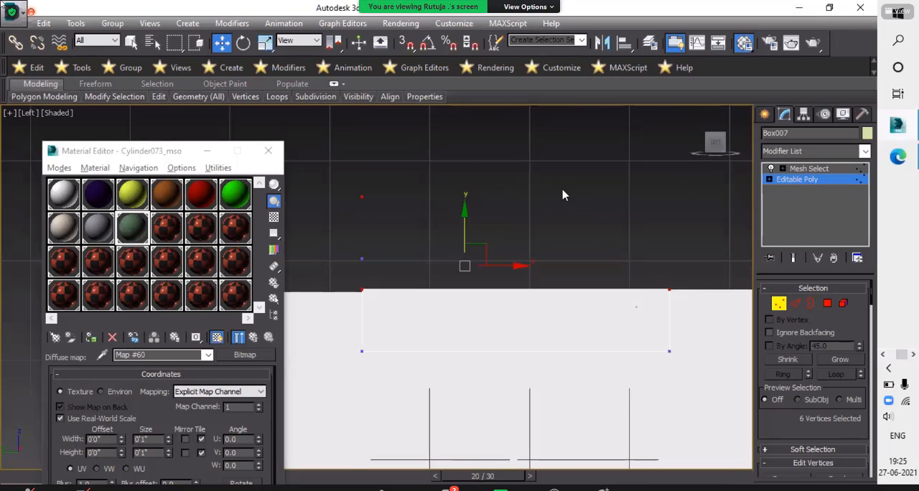
{"action": "scroll", "coordinate": [565, 195], "scroll_direction": "down", "scroll_amount": 2}
{"action": "middle_click_drag", "start_coordinate": [643, 255], "coordinate": [640, 214]}
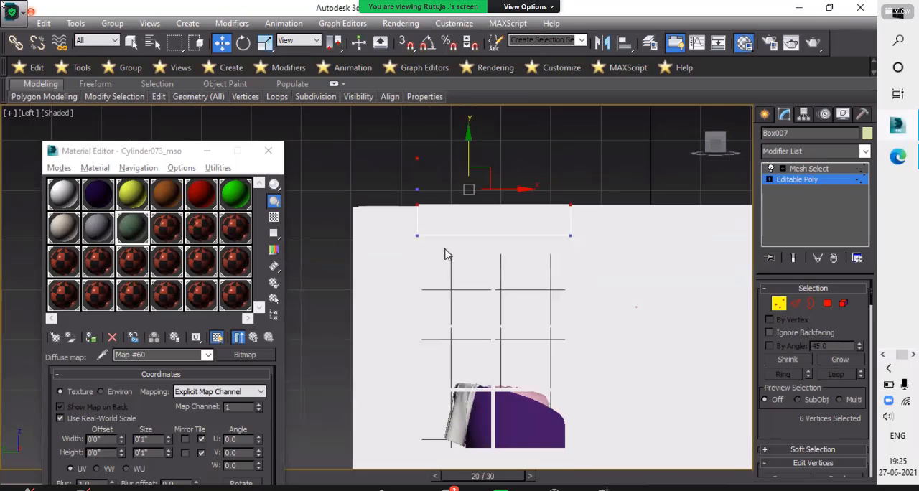
{"action": "left_click", "coordinate": [399, 256]}
{"action": "key", "text": "1"}
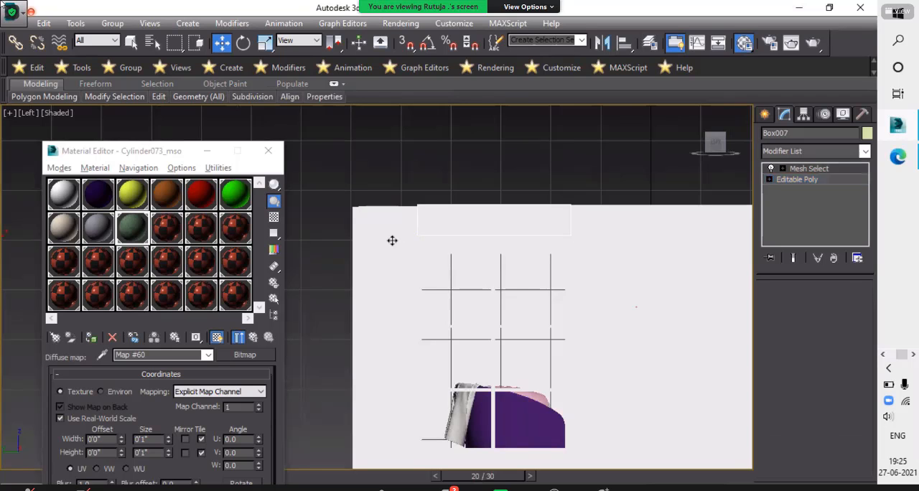
- Raise the lower Editable Poly vertices of the block below the window flush with the bottom of the wall and leave vertex level
{"action": "left_click", "coordinate": [393, 240]}
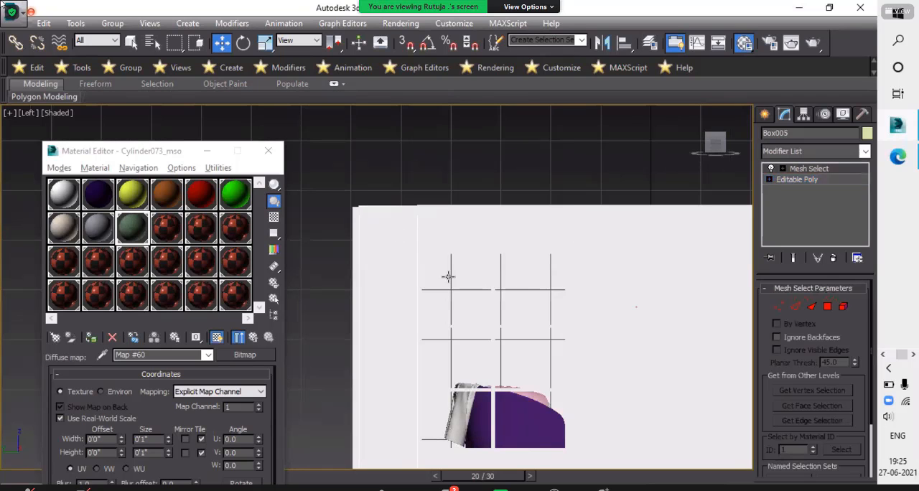
{"action": "scroll", "coordinate": [462, 386], "scroll_direction": "down", "scroll_amount": 3}
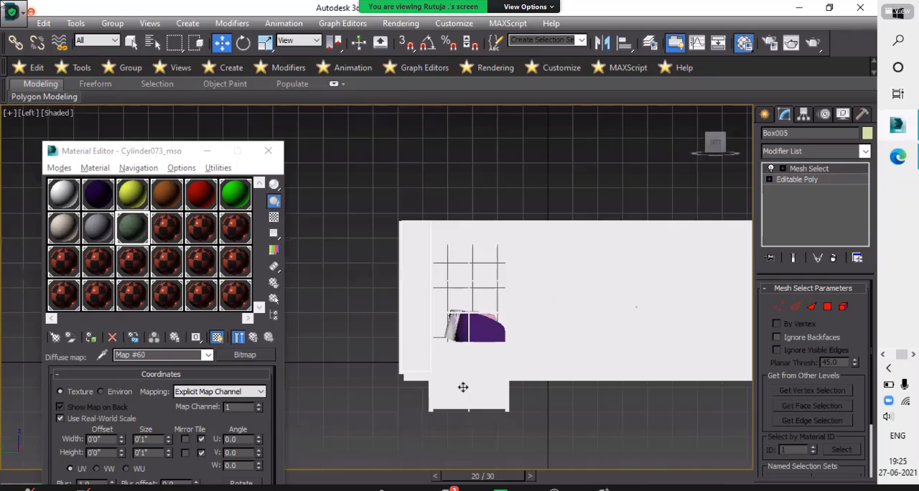
{"action": "left_click", "coordinate": [823, 179]}
{"action": "left_click", "coordinate": [779, 304]}
{"action": "left_click_drag", "start_coordinate": [538, 436], "coordinate": [577, 448]}
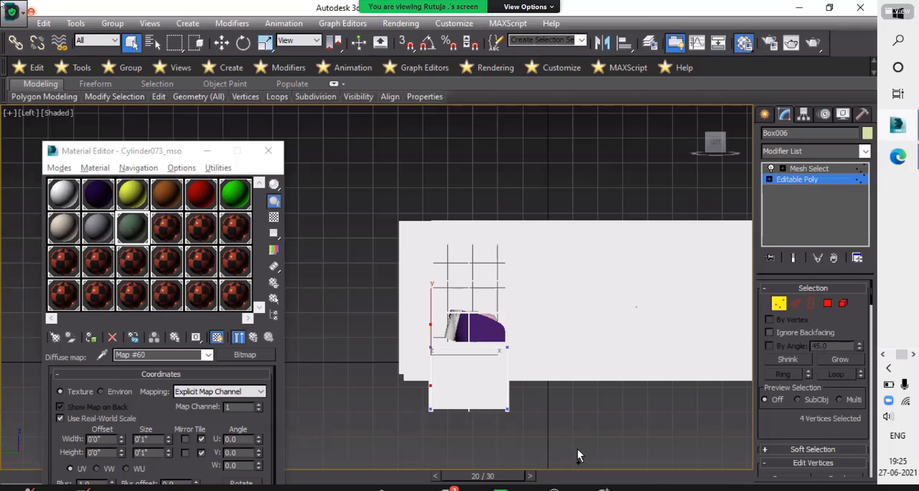
{"action": "scroll", "coordinate": [477, 390], "scroll_direction": "up", "scroll_amount": 3}
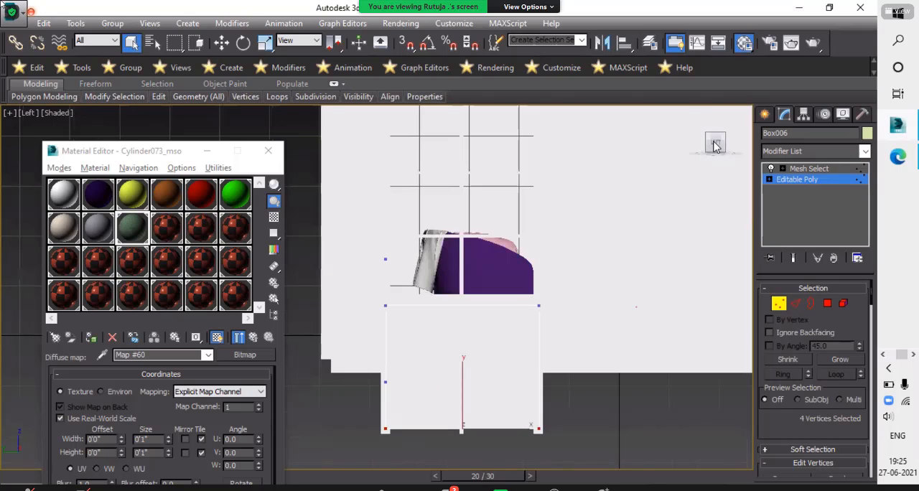
{"action": "mouse_move", "coordinate": [715, 145]}
{"action": "key", "text": "w"}
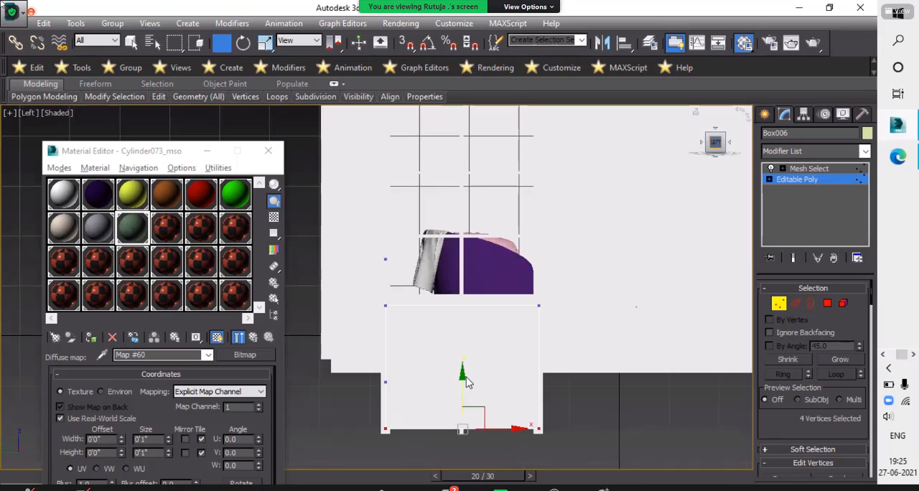
{"action": "left_click_drag", "start_coordinate": [464, 278], "coordinate": [465, 323]}
{"action": "left_click", "coordinate": [536, 418]}
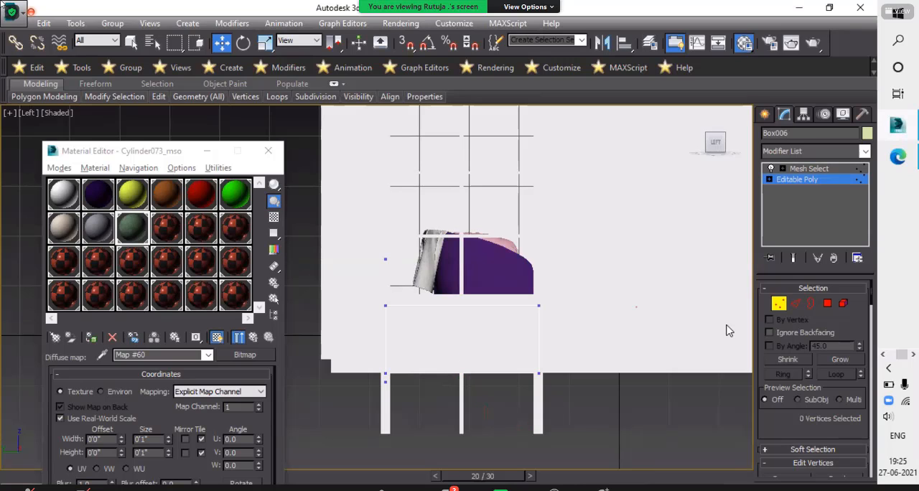
- Select the window frame group, add an Edit Mesh modifier and activate its vertex level
{"action": "left_click", "coordinate": [540, 404]}
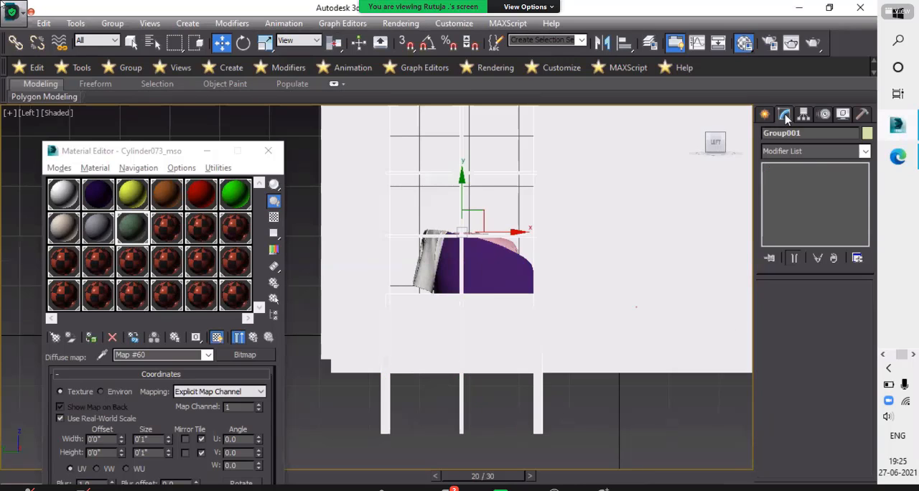
{"action": "left_click", "coordinate": [808, 152]}
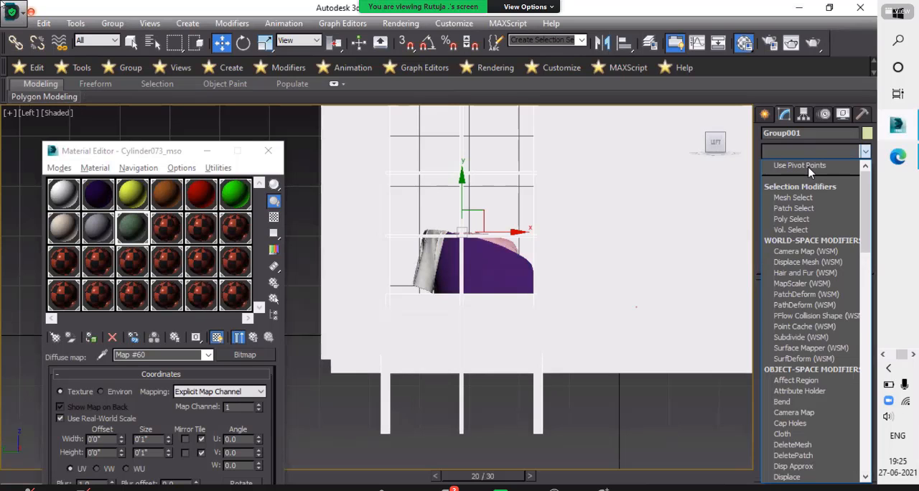
{"action": "key", "text": "e"}
{"action": "left_click", "coordinate": [809, 168]}
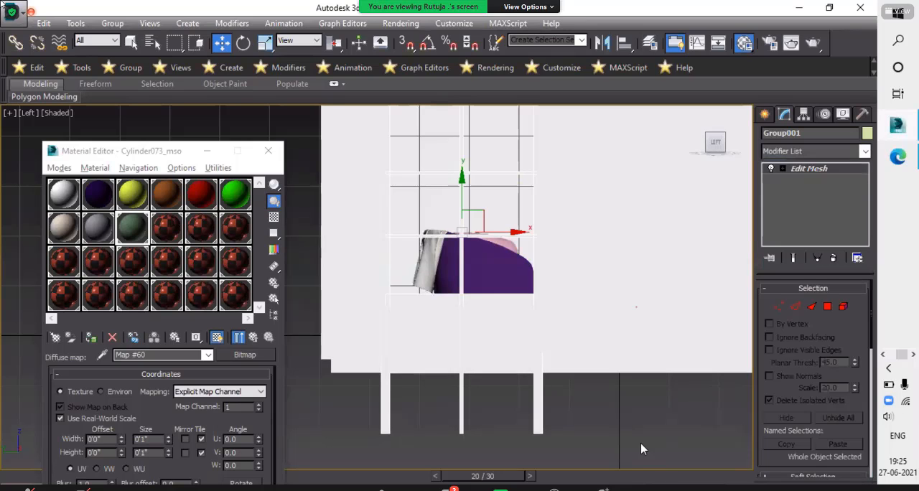
{"action": "key", "text": "1"}
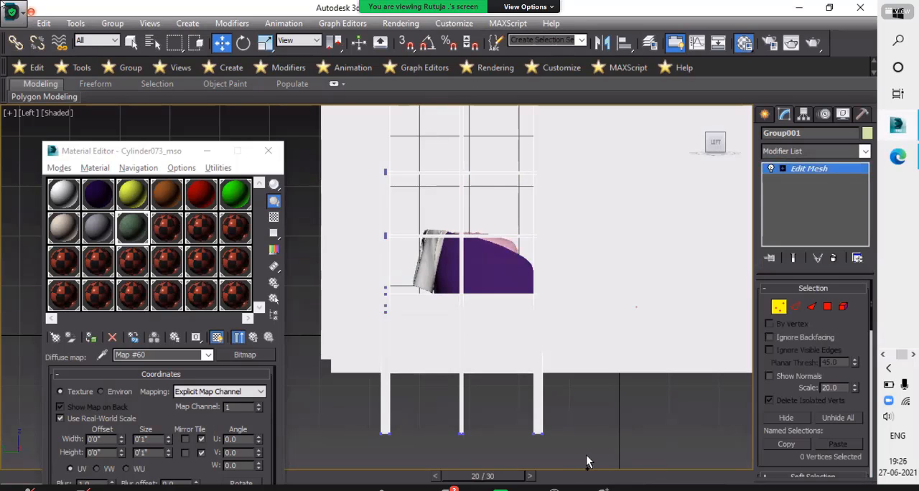
- Raise the lowest vertices of the window frame group to the bottom of the wall and leave vertex level
{"action": "left_click_drag", "start_coordinate": [587, 462], "coordinate": [528, 423]}
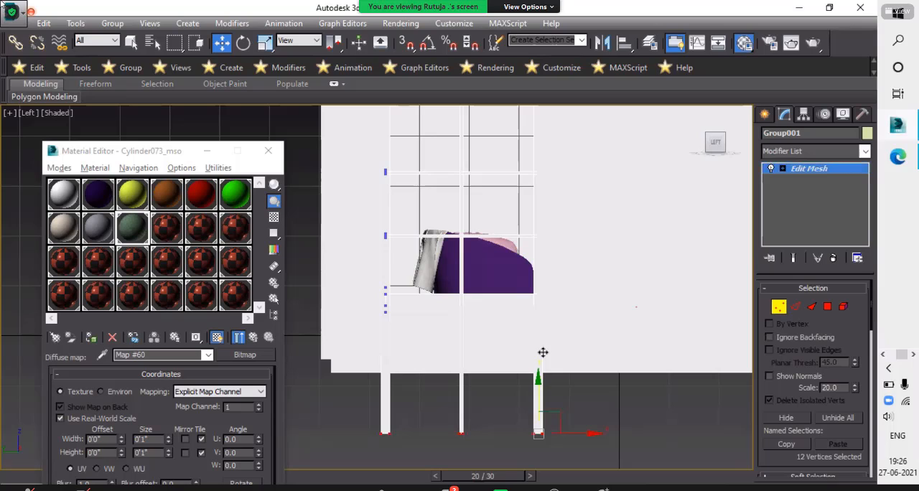
{"action": "left_click_drag", "start_coordinate": [543, 353], "coordinate": [542, 325]}
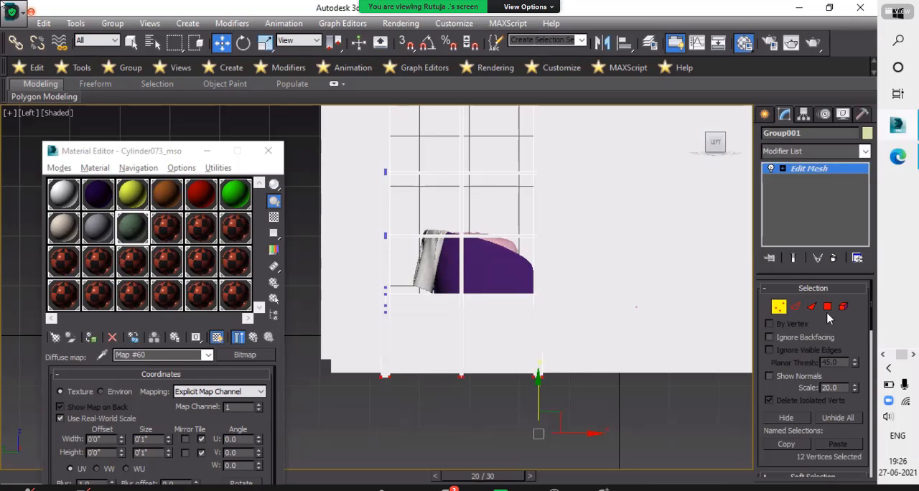
{"action": "left_click", "coordinate": [779, 306]}
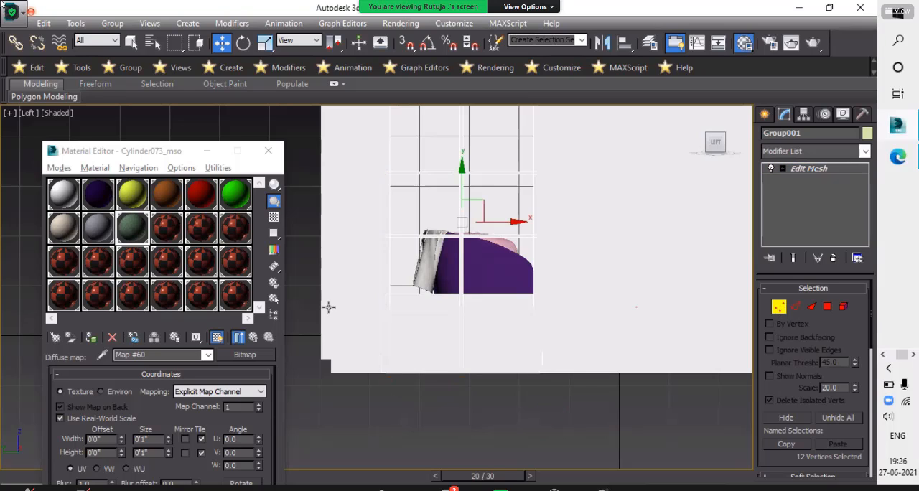
{"action": "left_click", "coordinate": [328, 307]}
{"action": "scroll", "coordinate": [449, 387], "scroll_direction": "down", "scroll_amount": 3}
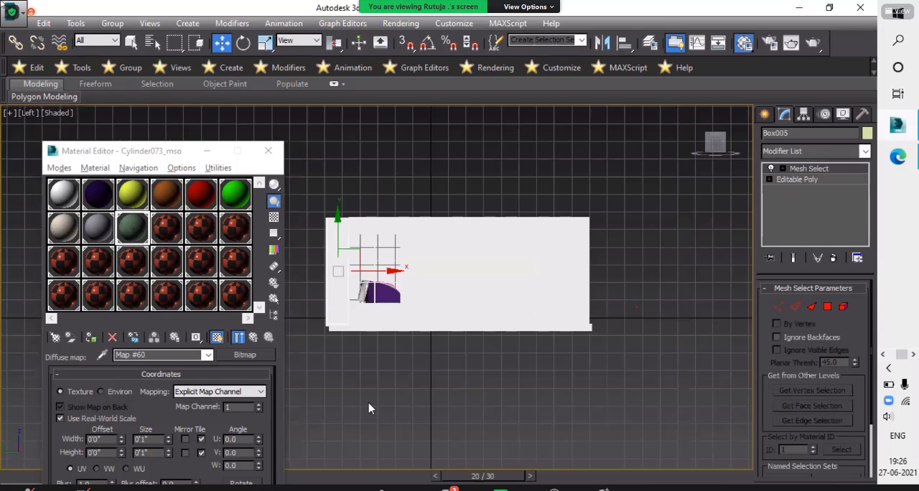
- Inspect the trimmed window wall and the furnished room from the outside and the inside
{"action": "middle_click_drag", "start_coordinate": [368, 403], "coordinate": [253, 415], "text": "alt"}
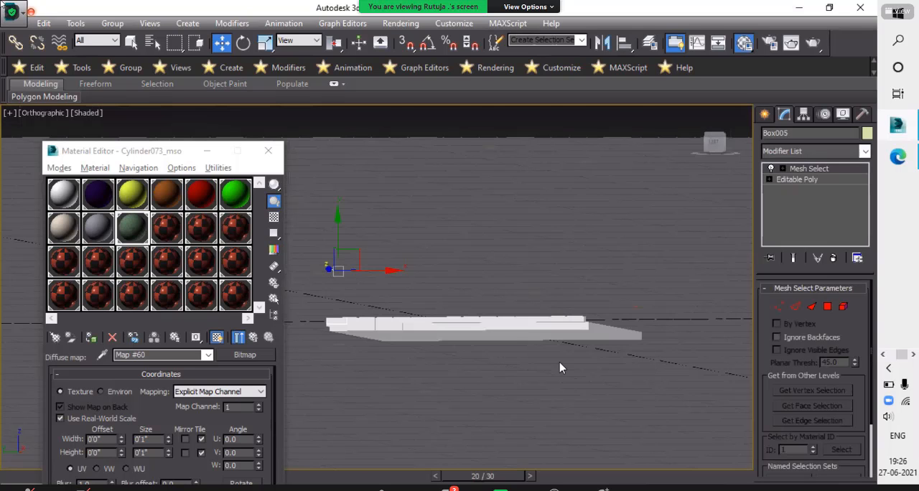
{"action": "middle_click_drag", "start_coordinate": [560, 368], "coordinate": [428, 336], "text": "alt"}
{"action": "middle_click_drag", "start_coordinate": [548, 342], "coordinate": [517, 295], "text": "alt"}
{"action": "scroll", "coordinate": [418, 369], "scroll_direction": "up", "scroll_amount": 4}
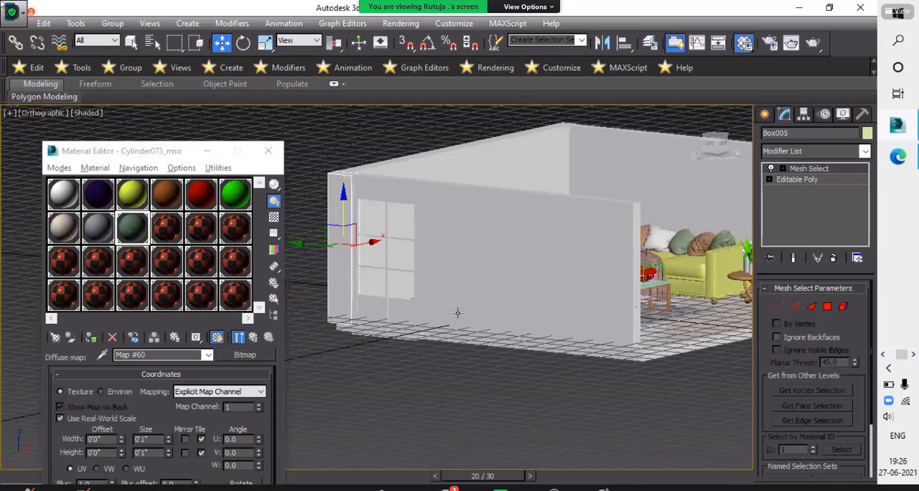
{"action": "middle_click_drag", "start_coordinate": [457, 313], "coordinate": [509, 313], "text": "alt"}
{"action": "scroll", "coordinate": [360, 217], "scroll_direction": "up", "scroll_amount": 3}
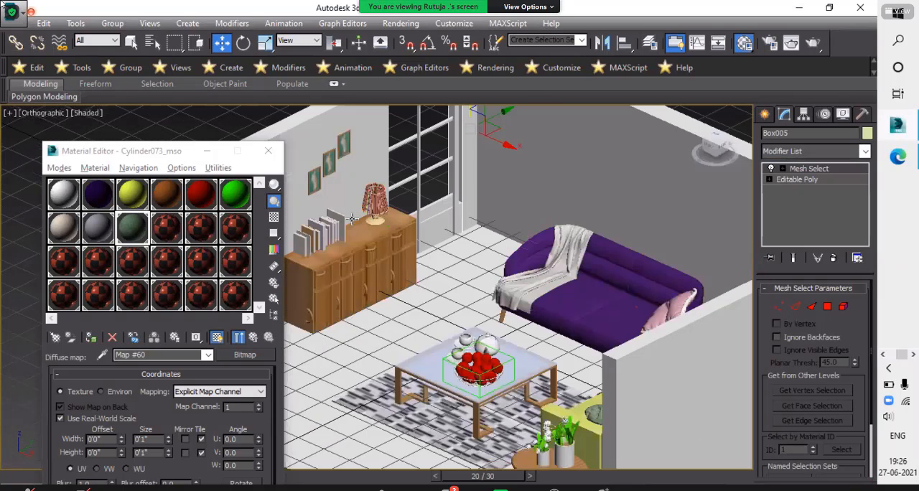
{"action": "middle_click_drag", "start_coordinate": [472, 346], "coordinate": [469, 398]}
{"action": "scroll", "coordinate": [572, 382], "scroll_direction": "down", "scroll_amount": 3}
{"action": "middle_click_drag", "start_coordinate": [636, 193], "coordinate": [524, 250]}
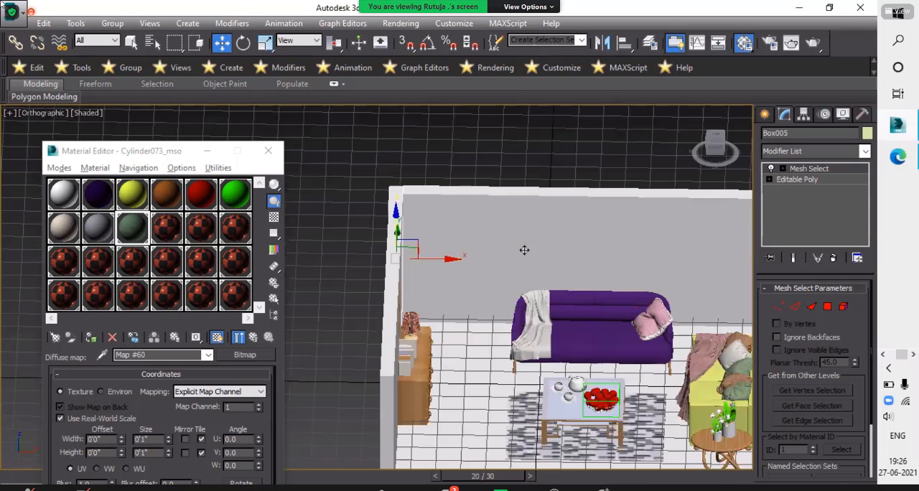
- Select the back wall, view the sam2.jpg reference render in Photos and return to 3ds Max
{"action": "left_click", "coordinate": [525, 250]}
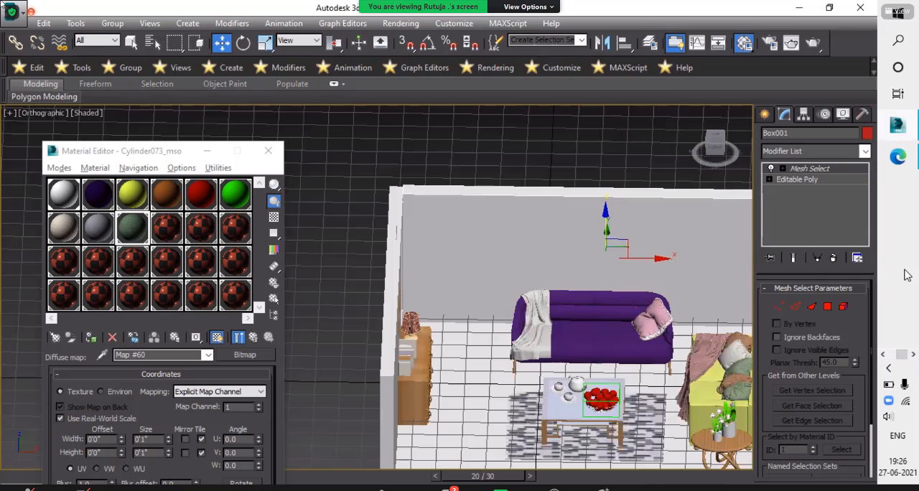
{"action": "scroll", "coordinate": [889, 296], "scroll_direction": "up", "scroll_amount": 1}
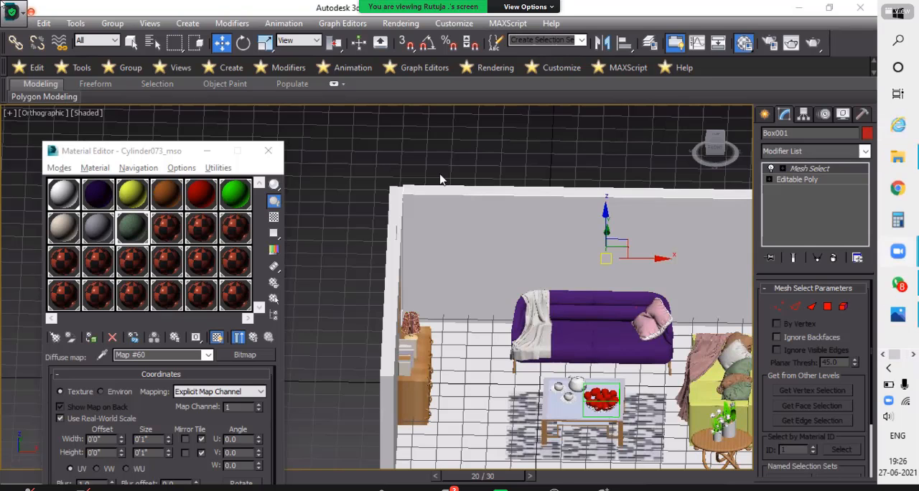
{"action": "key", "text": "alt+Tab"}
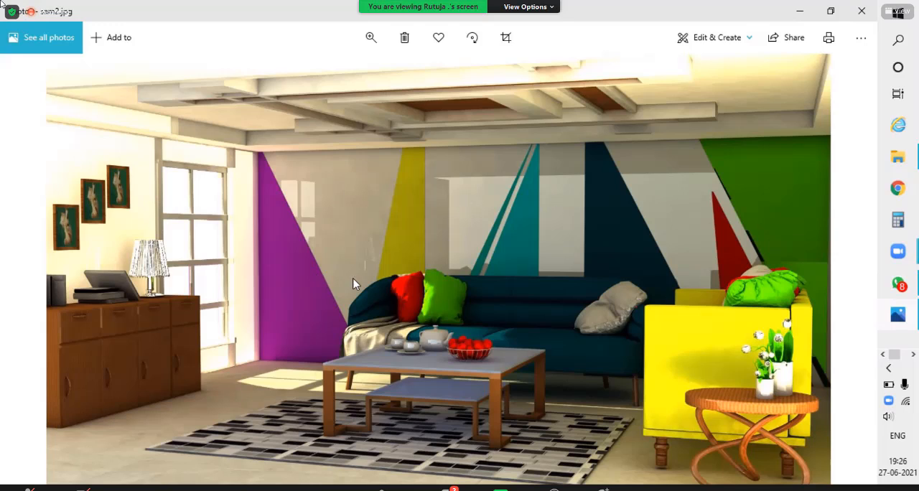
{"action": "left_click", "coordinate": [898, 354]}
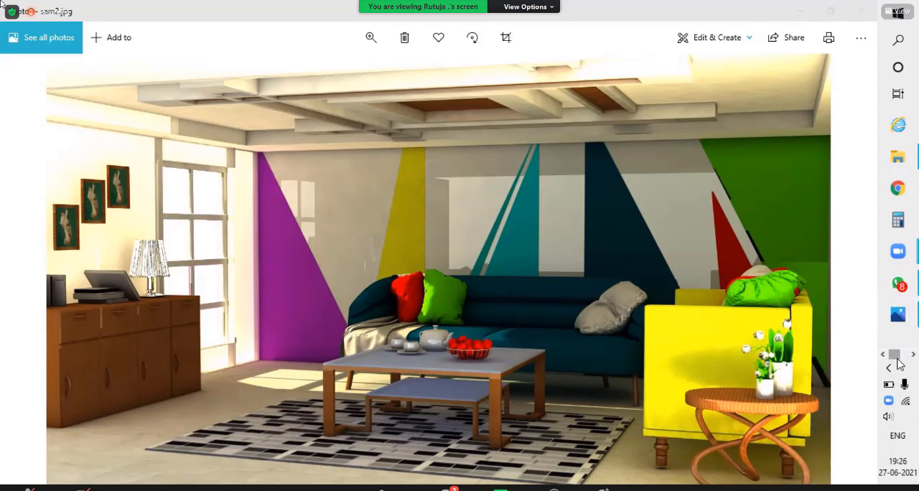
{"action": "left_click_drag", "start_coordinate": [896, 356], "coordinate": [910, 352]}
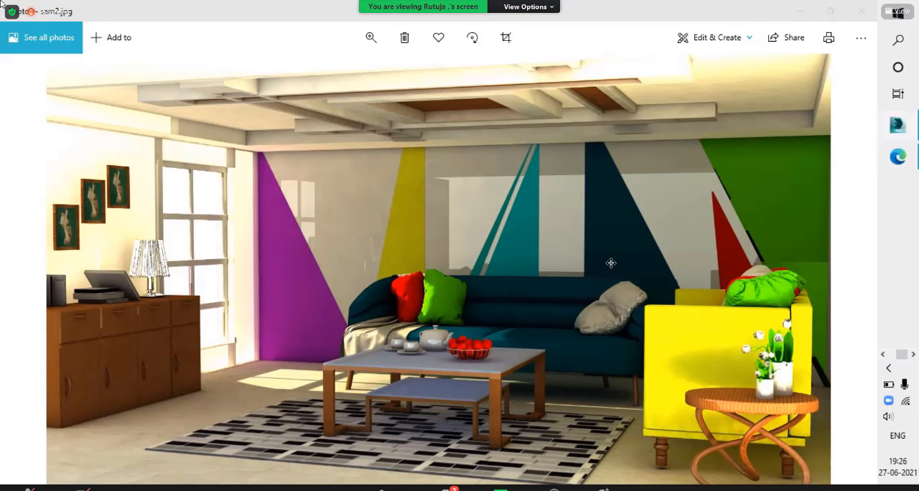
{"action": "scroll", "coordinate": [598, 354], "scroll_direction": "down", "scroll_amount": 3}
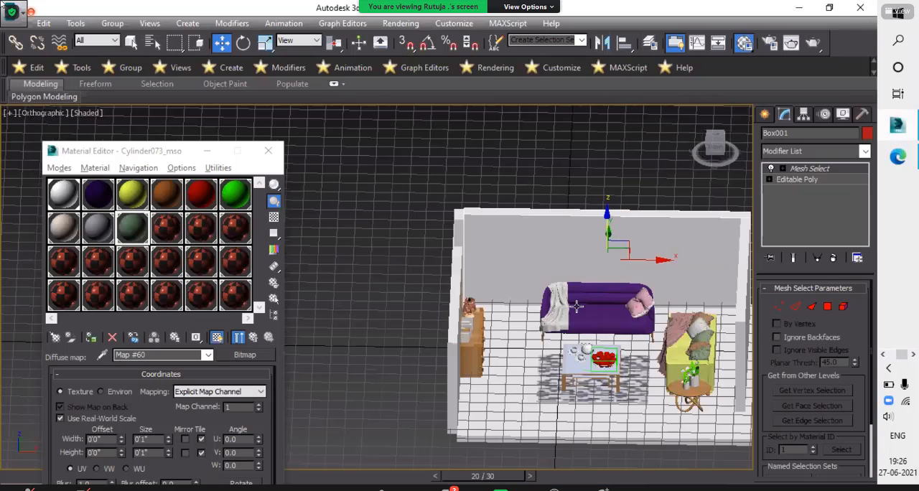
- Check the room from the front corner and dismiss the file-writing error dialog
{"action": "middle_click_drag", "start_coordinate": [589, 357], "coordinate": [490, 354], "text": "alt"}
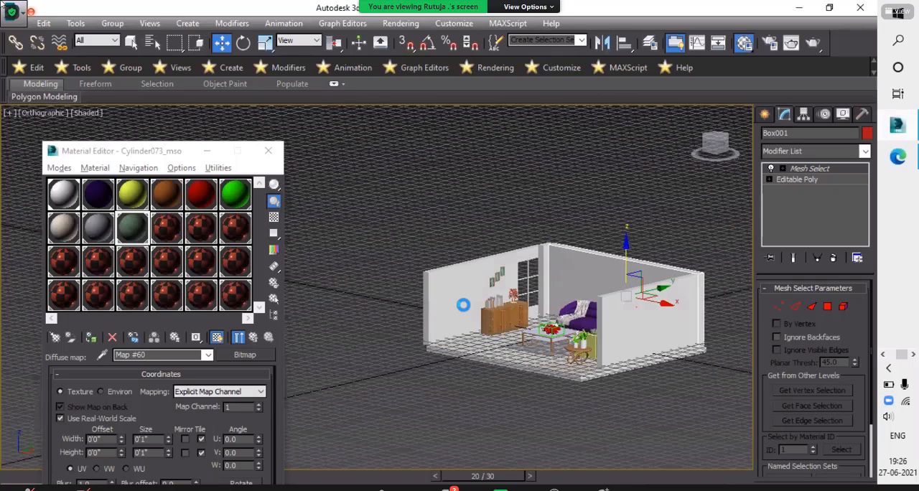
{"action": "scroll", "coordinate": [372, 197], "scroll_direction": "up", "scroll_amount": 4}
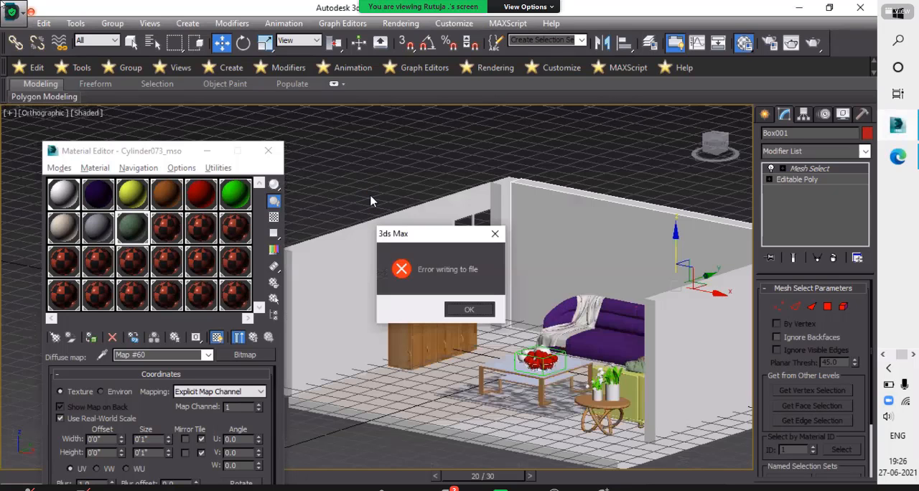
{"action": "key", "text": "Return"}
{"action": "key", "text": "Return"}
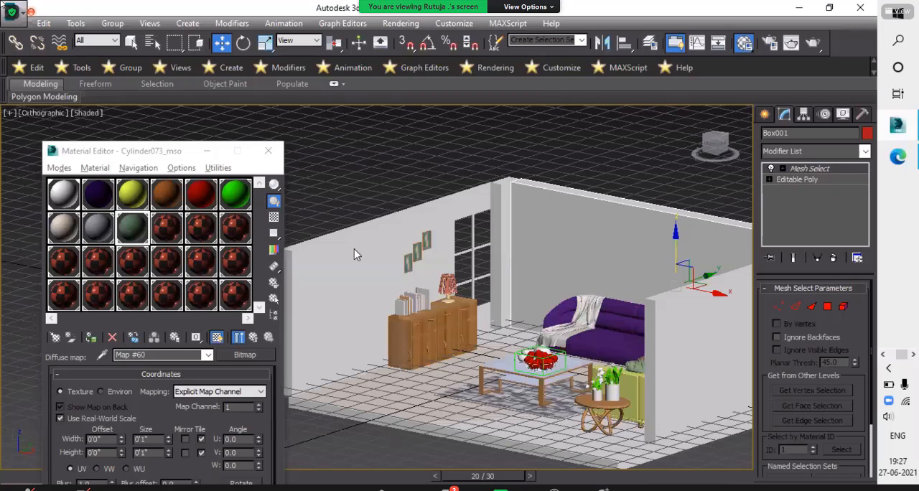
- Close the Material Editor and the leftover minimized window, and acknowledge the repeated file-writing error
{"action": "left_click", "coordinate": [272, 151]}
{"action": "right_click", "coordinate": [146, 251]}
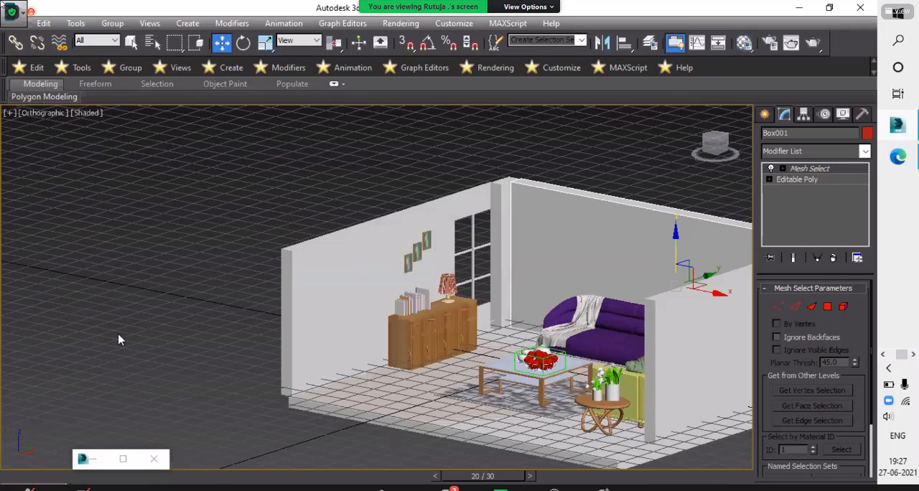
{"action": "left_click", "coordinate": [153, 463]}
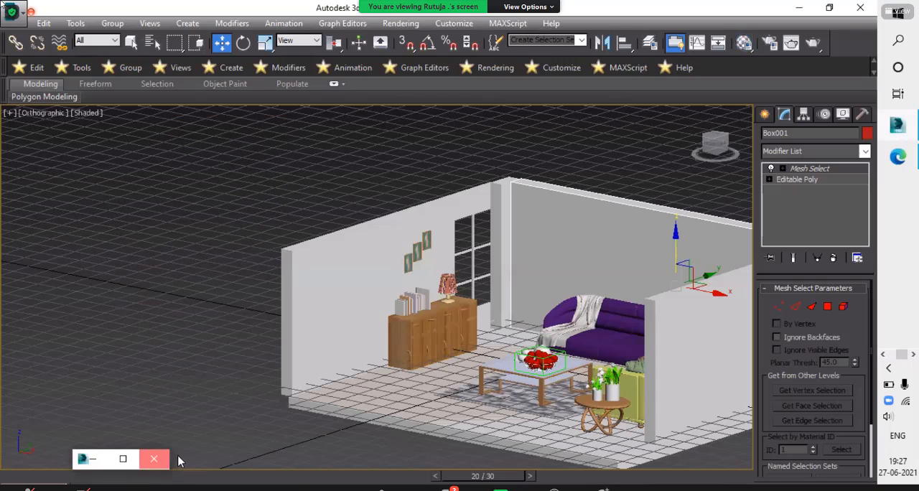
{"action": "left_click", "coordinate": [153, 459]}
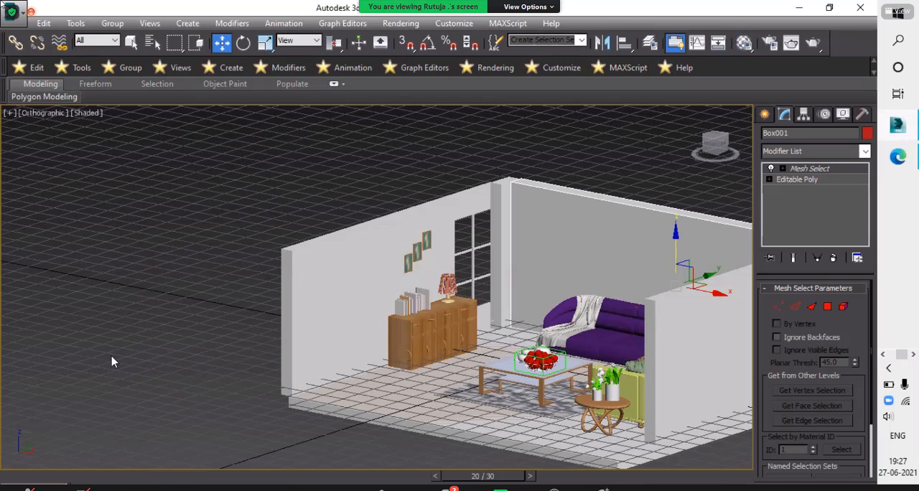
{"action": "scroll", "coordinate": [232, 403], "scroll_direction": "down", "scroll_amount": 3}
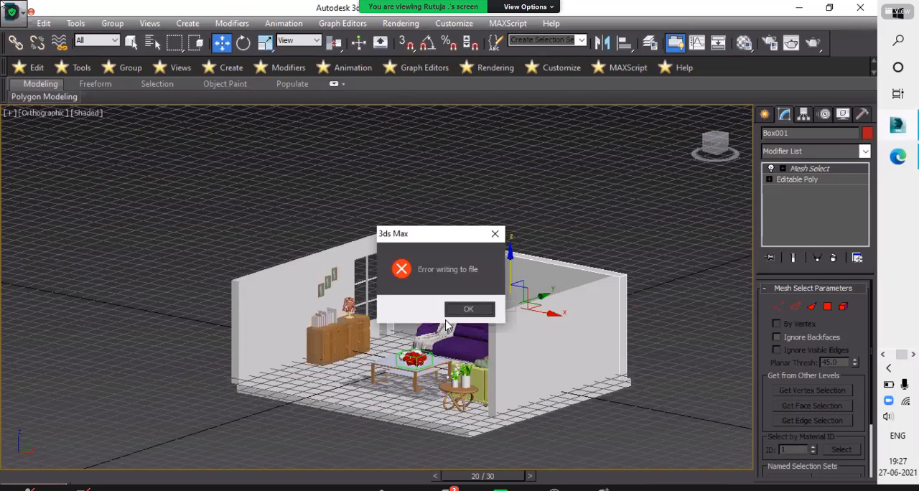
{"action": "left_click", "coordinate": [481, 310]}
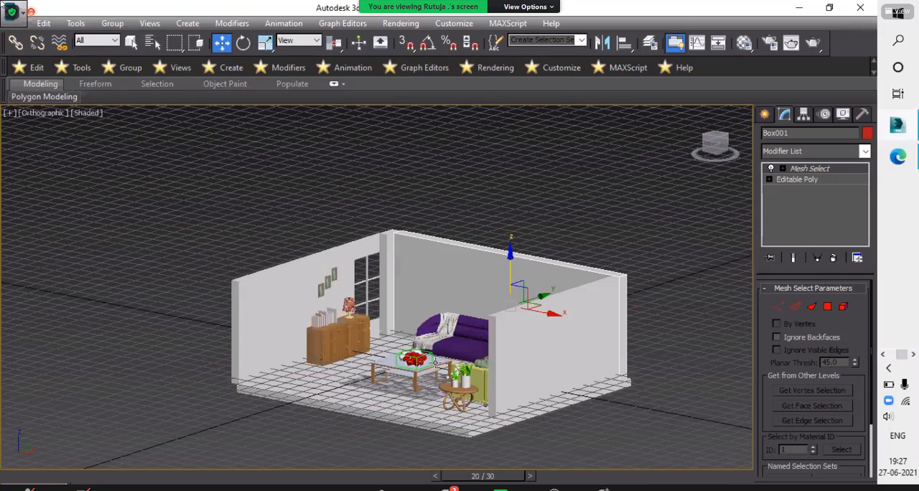
- Create a plane about 4'9" by 2'4 1/2" with AutoGrid on the back wall, at the end next to the window
{"action": "scroll", "coordinate": [441, 392], "scroll_direction": "up", "scroll_amount": 6}
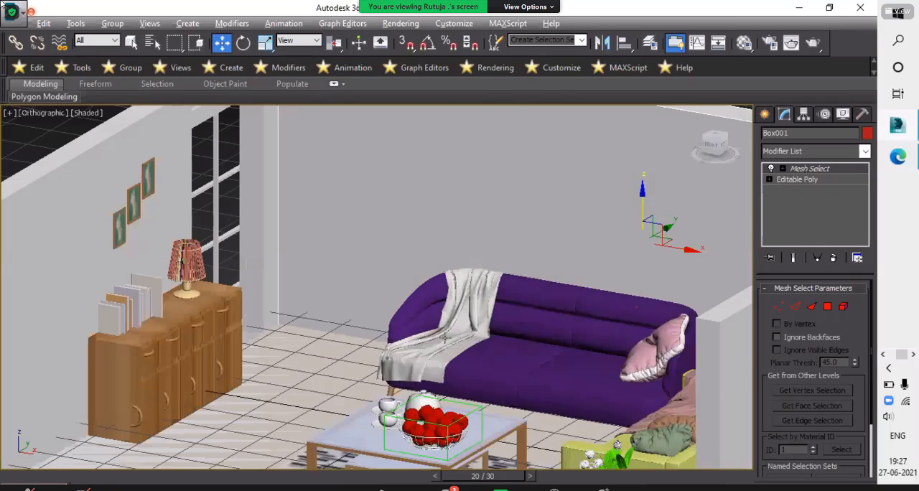
{"action": "scroll", "coordinate": [456, 343], "scroll_direction": "down", "scroll_amount": 5}
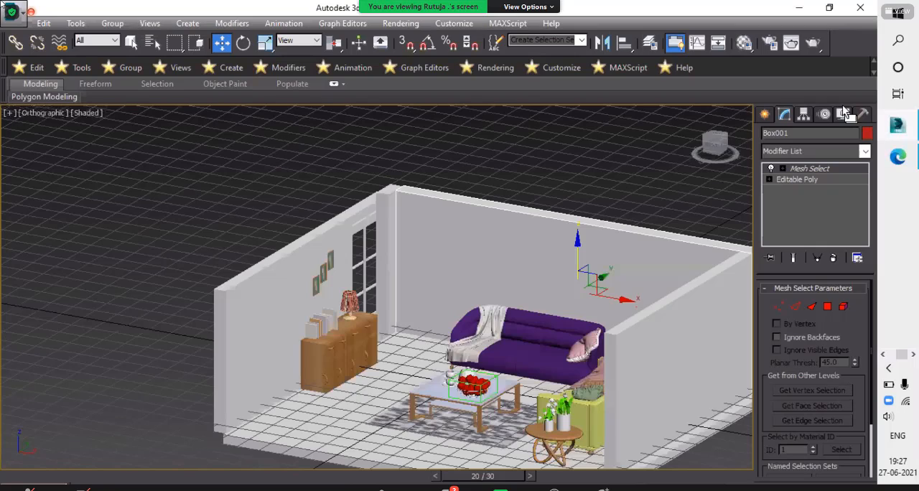
{"action": "left_click", "coordinate": [769, 114]}
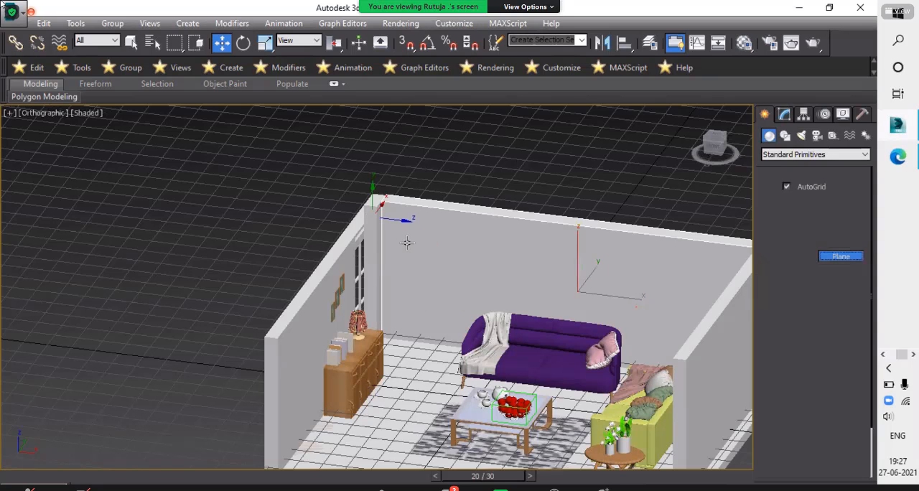
{"action": "key", "text": "f"}
{"action": "scroll", "coordinate": [355, 240], "scroll_direction": "down", "scroll_amount": 8}
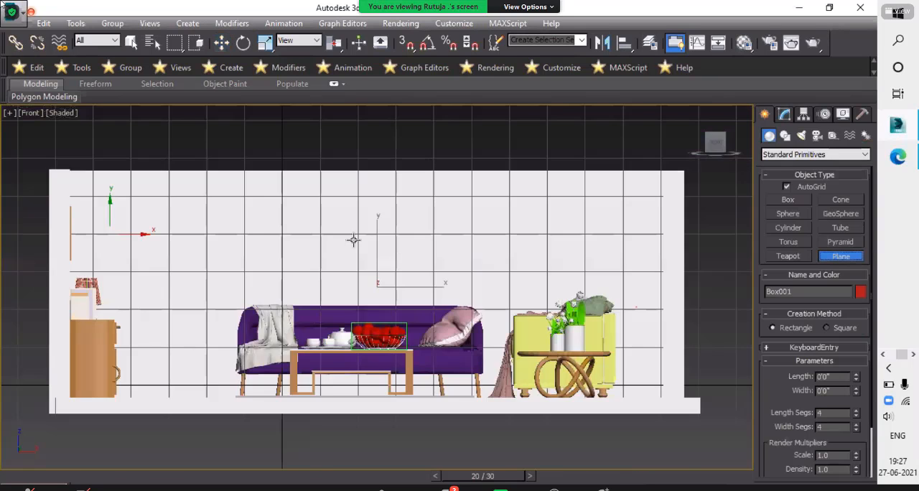
{"action": "scroll", "coordinate": [349, 261], "scroll_direction": "up", "scroll_amount": 6}
{"action": "middle_click_drag", "start_coordinate": [330, 263], "coordinate": [417, 248], "text": "alt"}
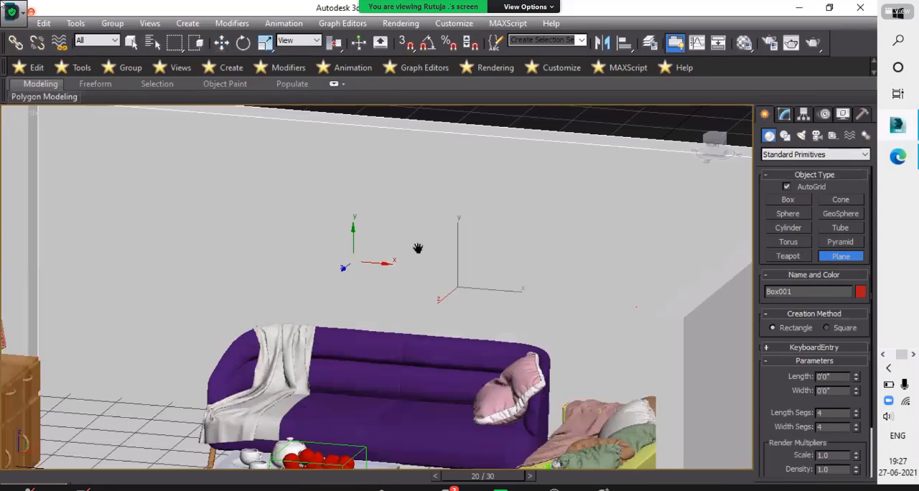
{"action": "scroll", "coordinate": [140, 150], "scroll_direction": "down", "scroll_amount": 3}
{"action": "left_click_drag", "start_coordinate": [140, 150], "coordinate": [244, 362]}
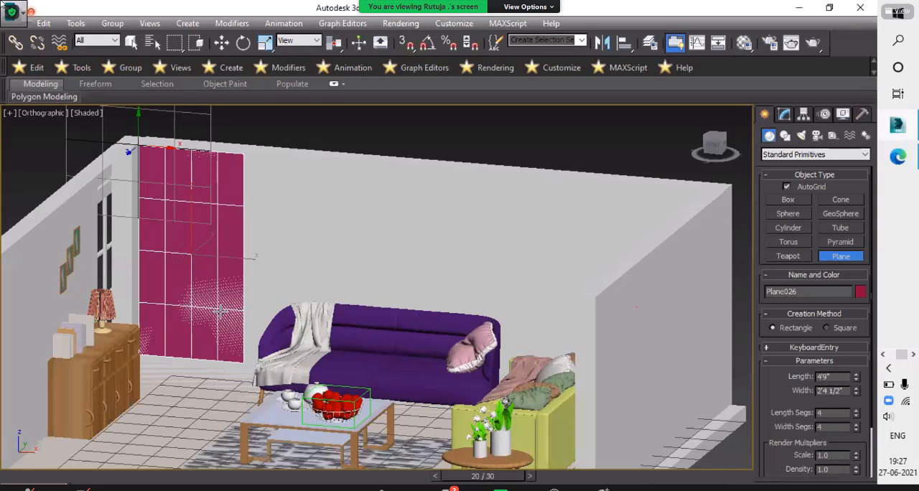
- Set the wall plane's length to 5'0" and width to 2'5 1/2", with 1 length segment and 1 width segment
{"action": "key", "text": "w"}
{"action": "left_click", "coordinate": [784, 116]}
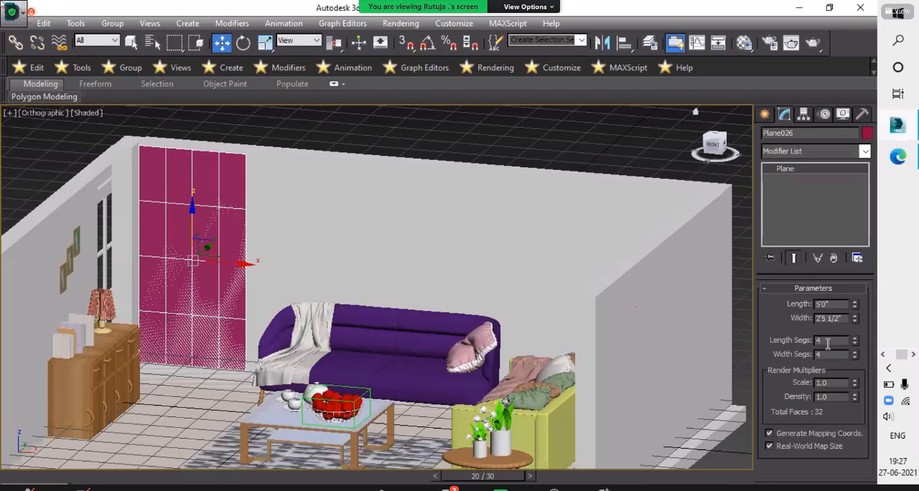
{"action": "type", "text": "1"}
{"action": "key", "text": "Tab"}
{"action": "type", "text": "1"}
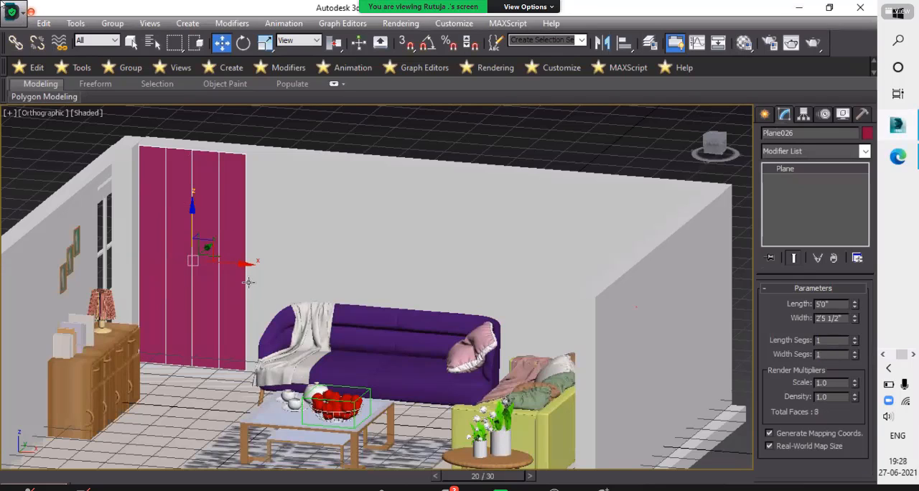
{"action": "key", "text": "Return"}
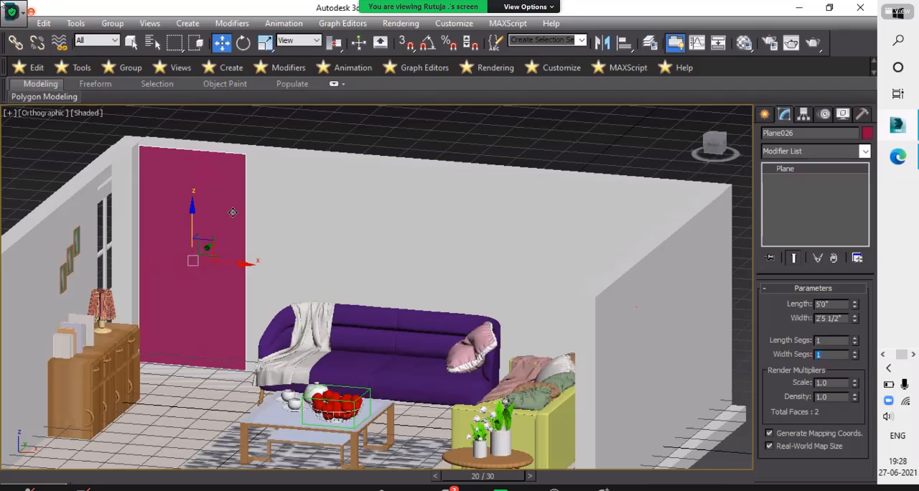
- Convert the plane on the back wall to an Editable Poly
{"action": "middle_click_drag", "start_coordinate": [217, 218], "coordinate": [257, 396], "text": "alt"}
{"action": "scroll", "coordinate": [256, 279], "scroll_direction": "up", "scroll_amount": 4}
{"action": "scroll", "coordinate": [263, 399], "scroll_direction": "down", "scroll_amount": 4}
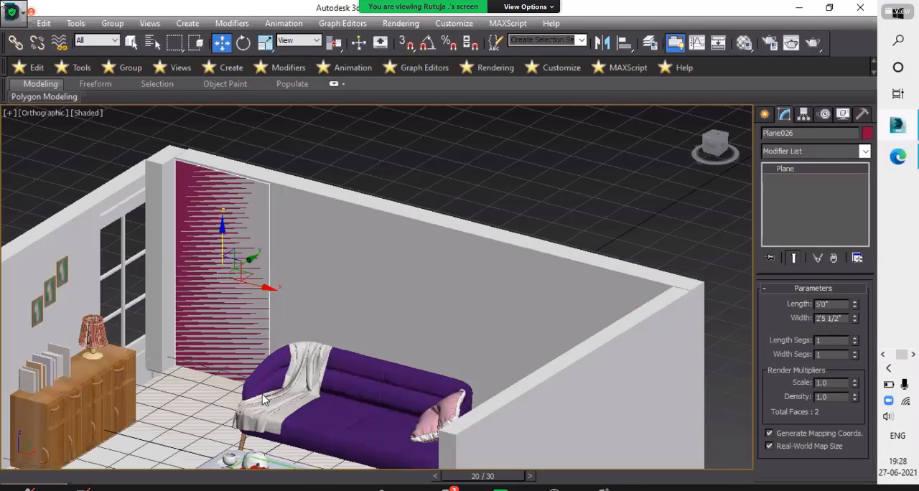
{"action": "right_click", "coordinate": [287, 400]}
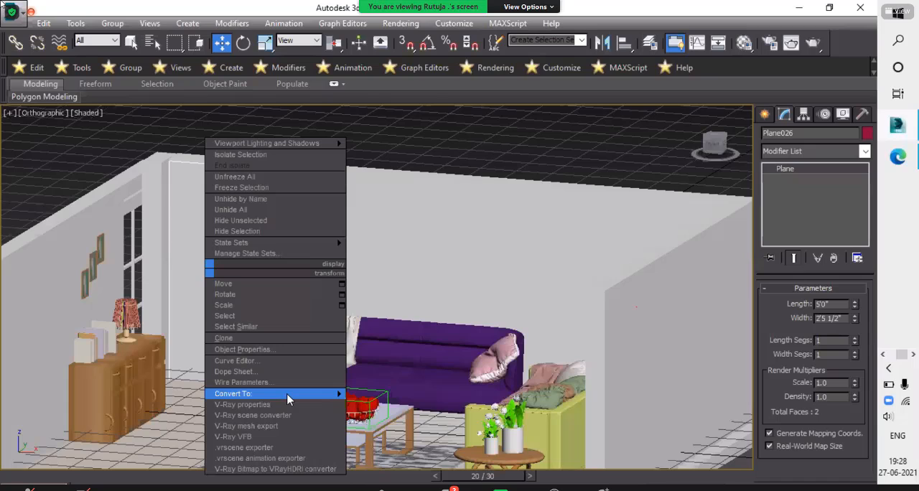
{"action": "mouse_move", "coordinate": [287, 400]}
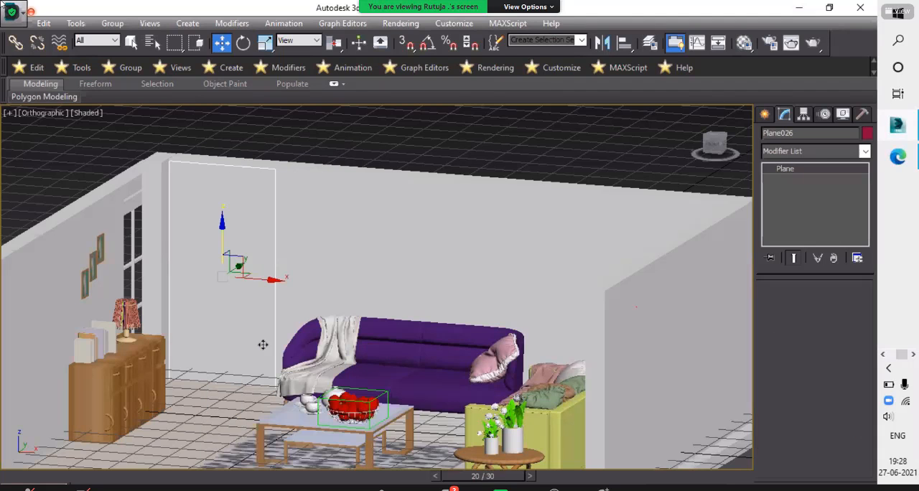
{"action": "key", "text": "f"}
{"action": "key", "text": "z"}
{"action": "scroll", "coordinate": [344, 341], "scroll_direction": "down", "scroll_amount": 5}
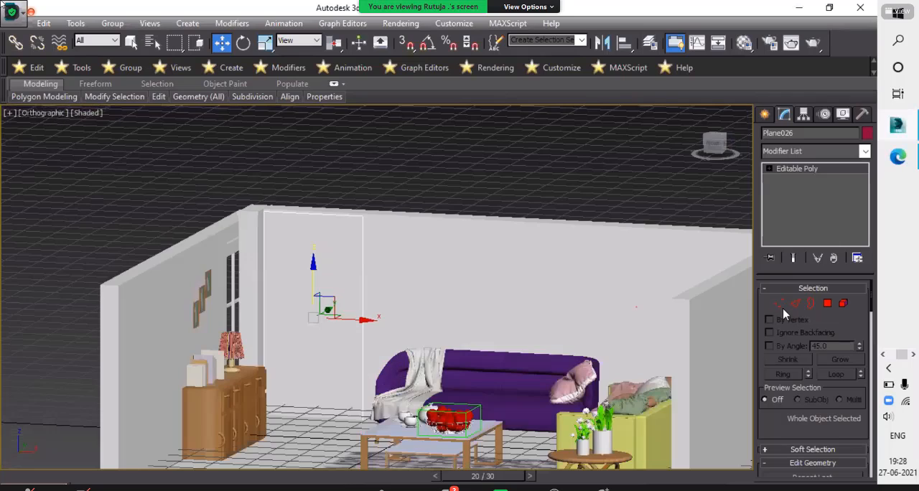
- At vertex level, move the plane's upper vertex farther from the window close to the opposite one, tapering the panel towards the top
{"action": "left_click", "coordinate": [783, 302]}
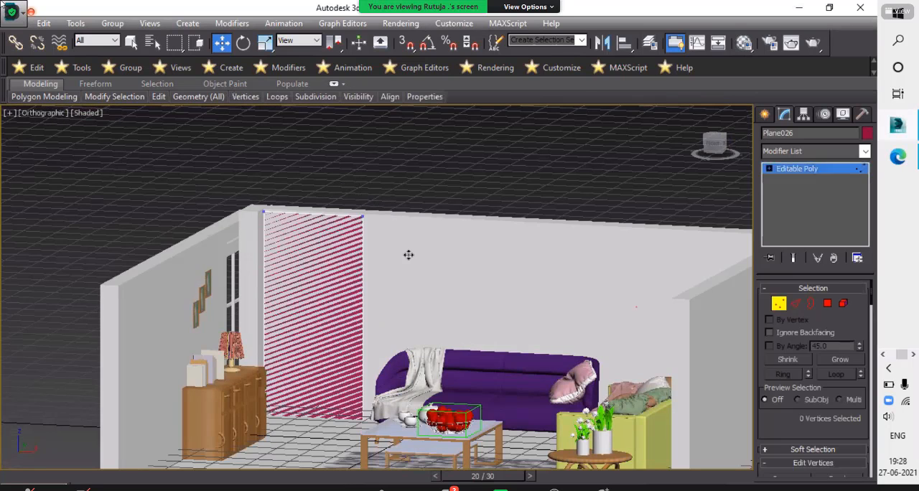
{"action": "scroll", "coordinate": [361, 197], "scroll_direction": "up", "scroll_amount": 5}
{"action": "left_click", "coordinate": [367, 253]}
{"action": "left_click_drag", "start_coordinate": [412, 254], "coordinate": [89, 237]}
- Select the panel's two upper vertices and raise them to the top edge of the back wall
{"action": "scroll", "coordinate": [88, 231], "scroll_direction": "up", "scroll_amount": 6}
{"action": "left_click", "coordinate": [66, 267]}
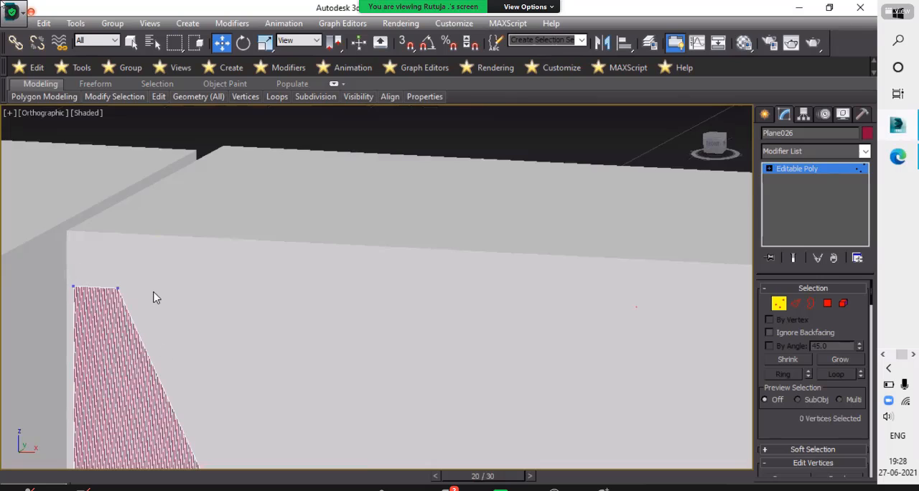
{"action": "left_click_drag", "start_coordinate": [148, 349], "coordinate": [74, 232]}
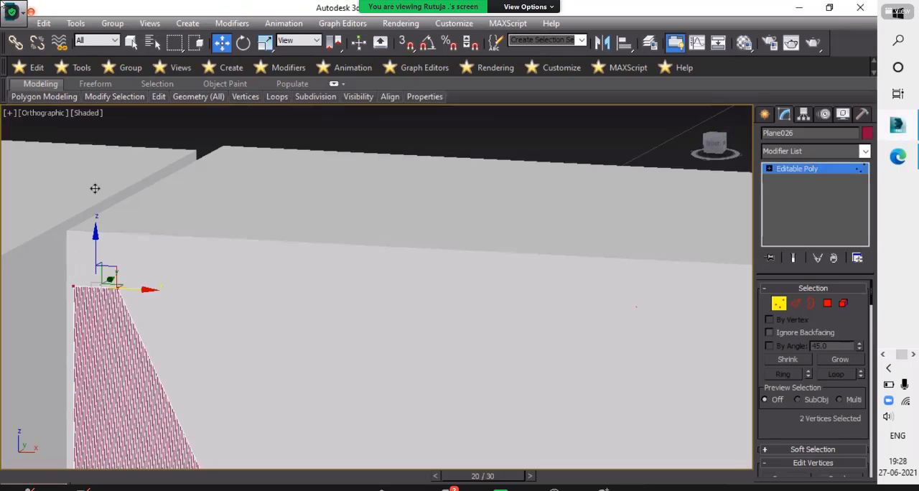
{"action": "left_click_drag", "start_coordinate": [95, 188], "coordinate": [95, 180]}
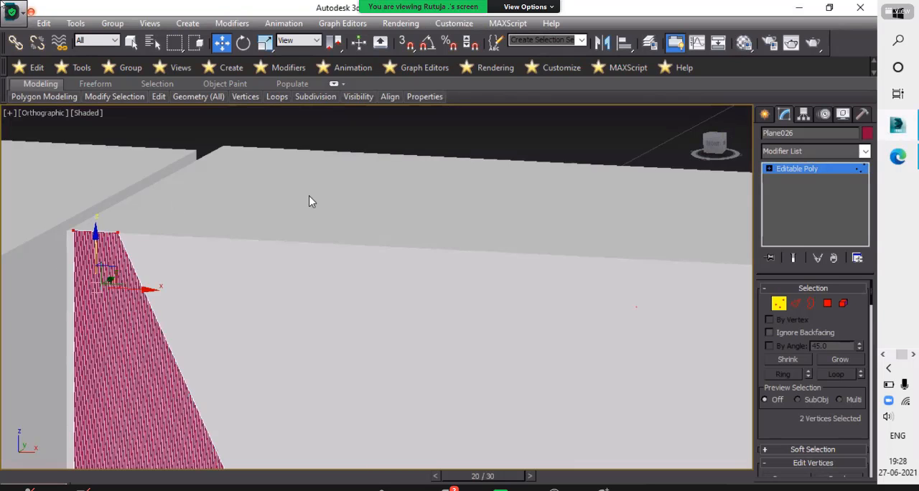
- Move the panel's lower vertex nearest the sofa towards the window to narrow its base, and leave vertex editing
{"action": "scroll", "coordinate": [327, 261], "scroll_direction": "down", "scroll_amount": 5}
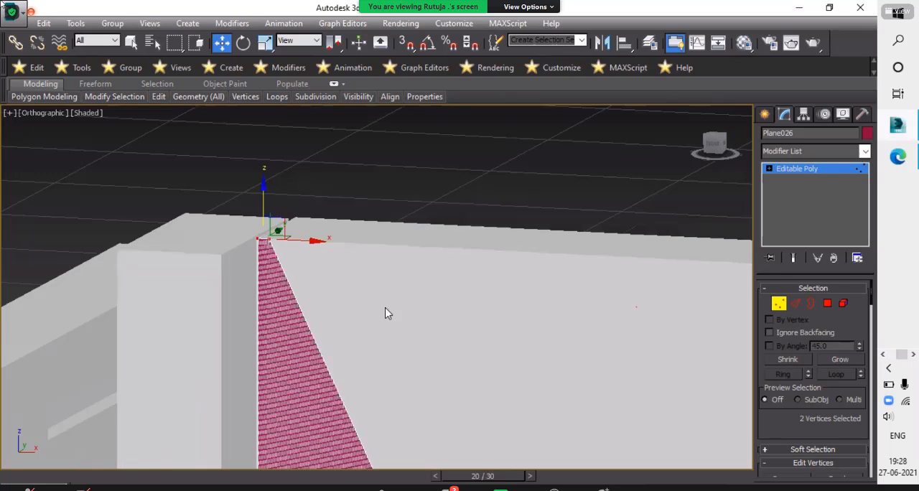
{"action": "scroll", "coordinate": [387, 312], "scroll_direction": "down", "scroll_amount": 3}
{"action": "scroll", "coordinate": [437, 267], "scroll_direction": "down", "scroll_amount": 5}
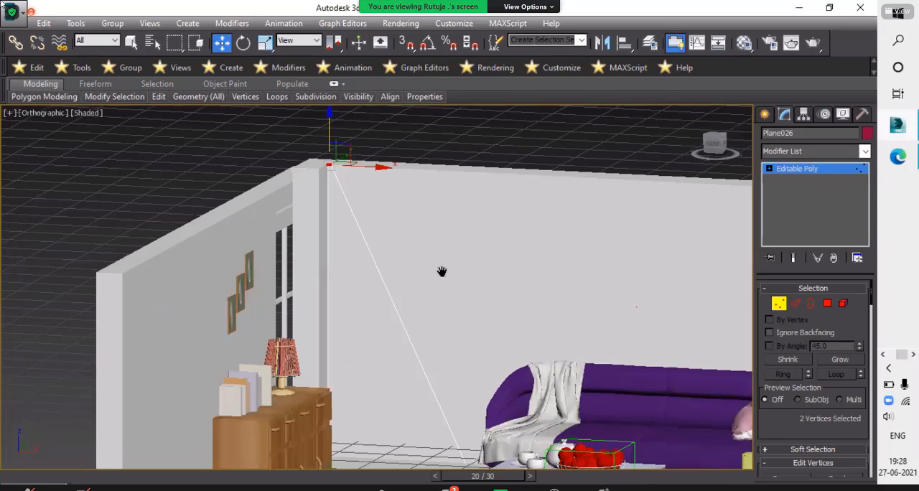
{"action": "scroll", "coordinate": [444, 314], "scroll_direction": "down", "scroll_amount": 2}
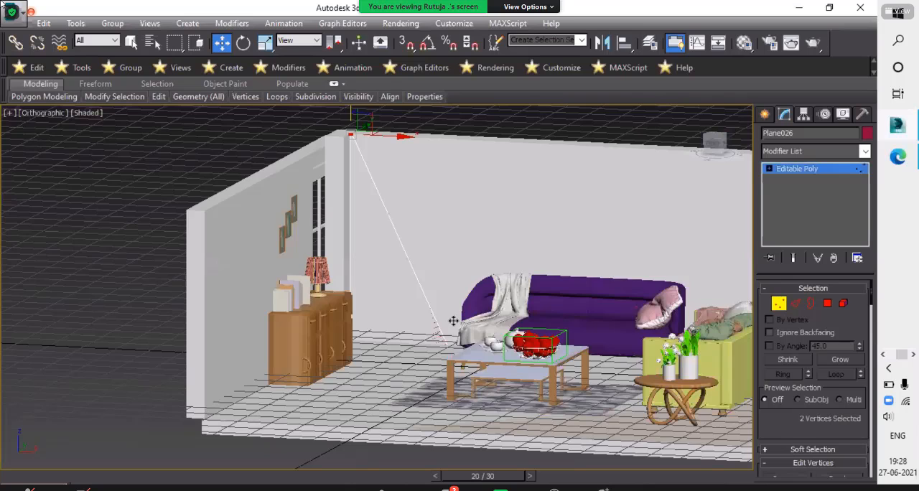
{"action": "scroll", "coordinate": [460, 309], "scroll_direction": "up", "scroll_amount": 5}
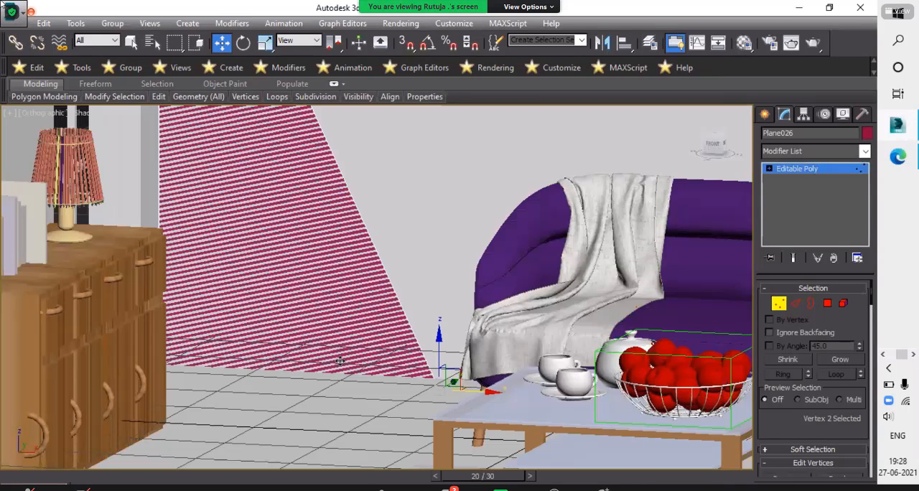
{"action": "left_click_drag", "start_coordinate": [482, 391], "coordinate": [377, 363]}
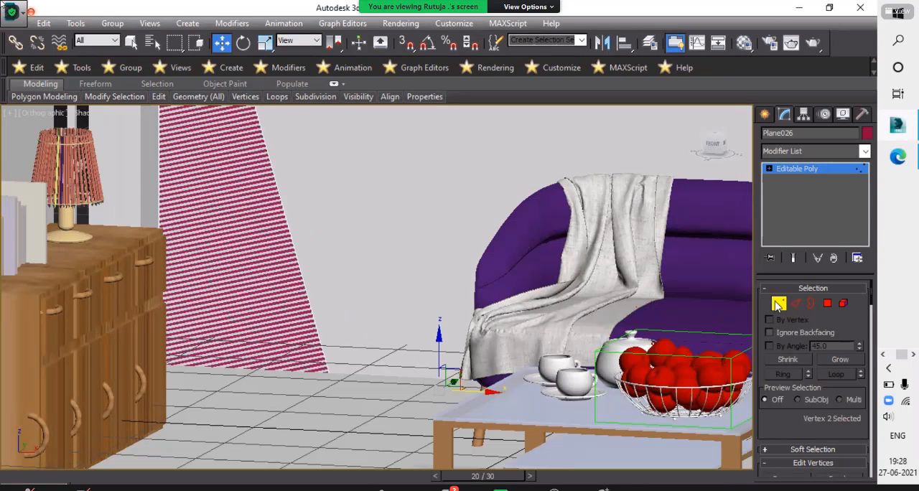
{"action": "middle_click_drag", "start_coordinate": [408, 252], "coordinate": [431, 363]}
{"action": "scroll", "coordinate": [431, 363], "scroll_direction": "down", "scroll_amount": 3}
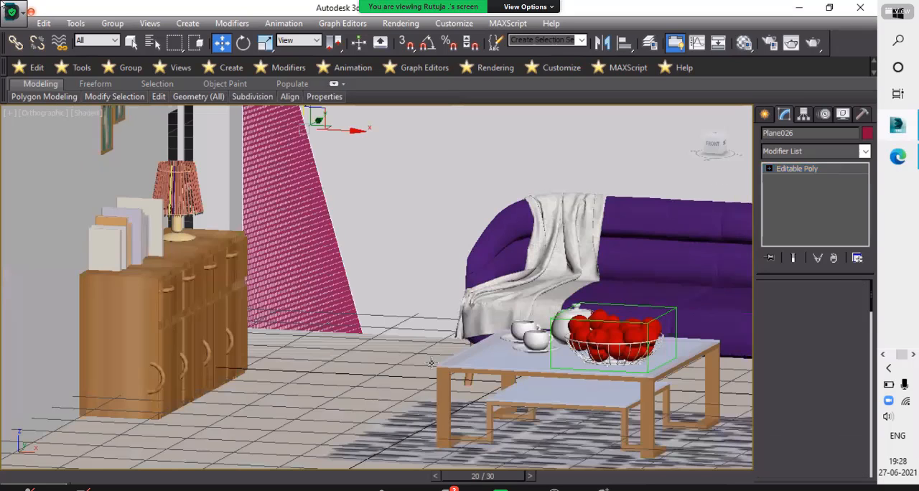
- Nudge the whole tapered panel along the X axis towards the window, against the pillar in the corner
{"action": "middle_click_drag", "start_coordinate": [359, 278], "coordinate": [462, 360]}
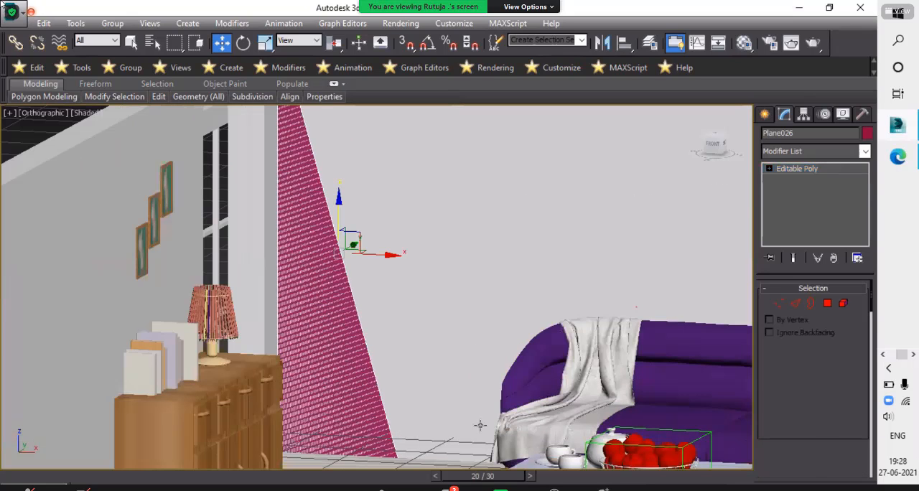
{"action": "scroll", "coordinate": [424, 354], "scroll_direction": "up", "scroll_amount": 6}
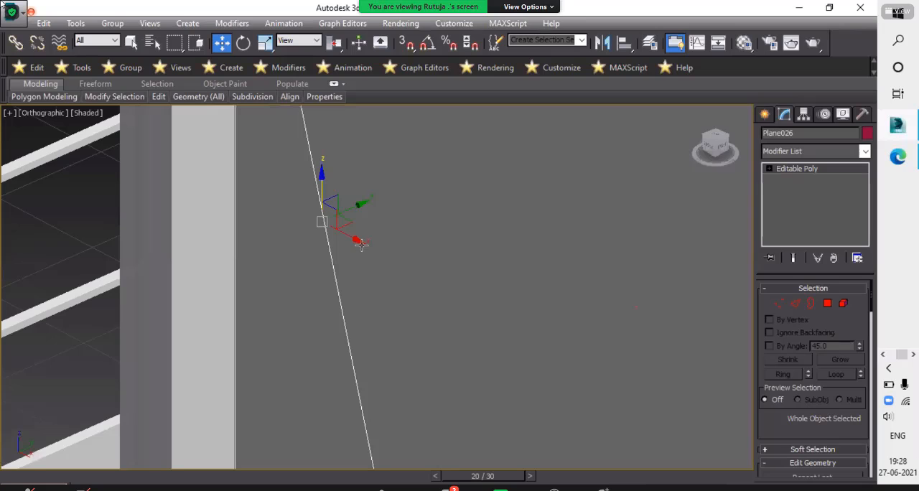
{"action": "left_click_drag", "start_coordinate": [353, 240], "coordinate": [348, 237]}
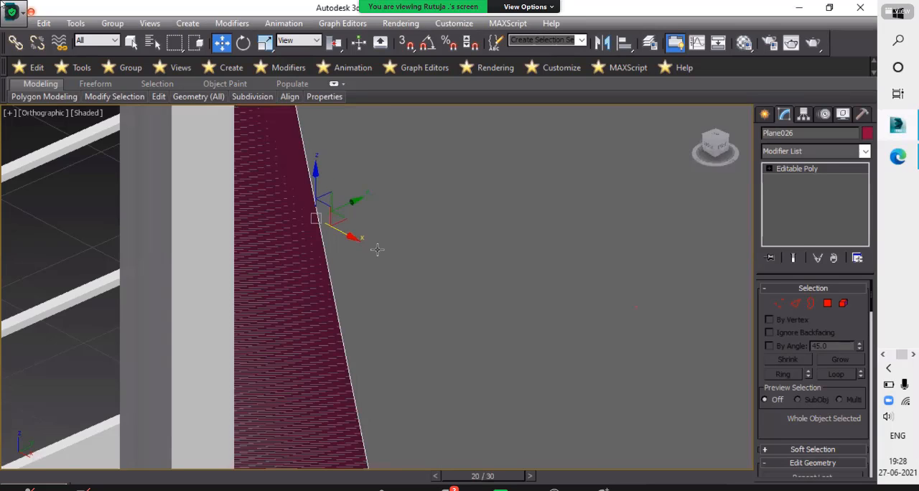
{"action": "scroll", "coordinate": [478, 323], "scroll_direction": "down", "scroll_amount": 2}
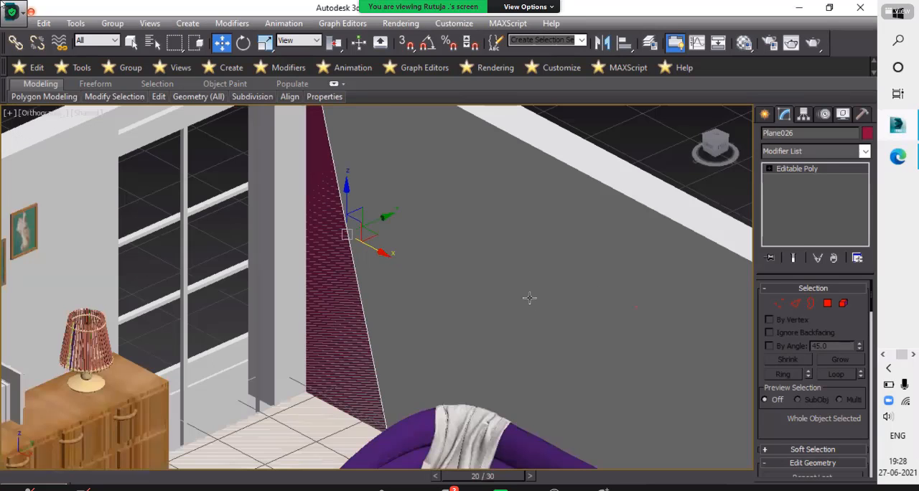
{"action": "scroll", "coordinate": [453, 279], "scroll_direction": "down", "scroll_amount": 5}
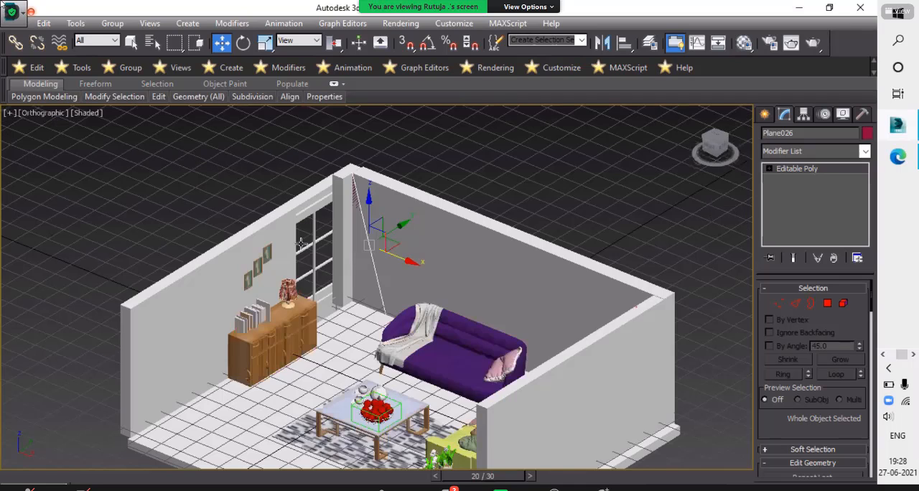
{"action": "middle_click_drag", "start_coordinate": [301, 245], "coordinate": [326, 278], "text": "alt"}
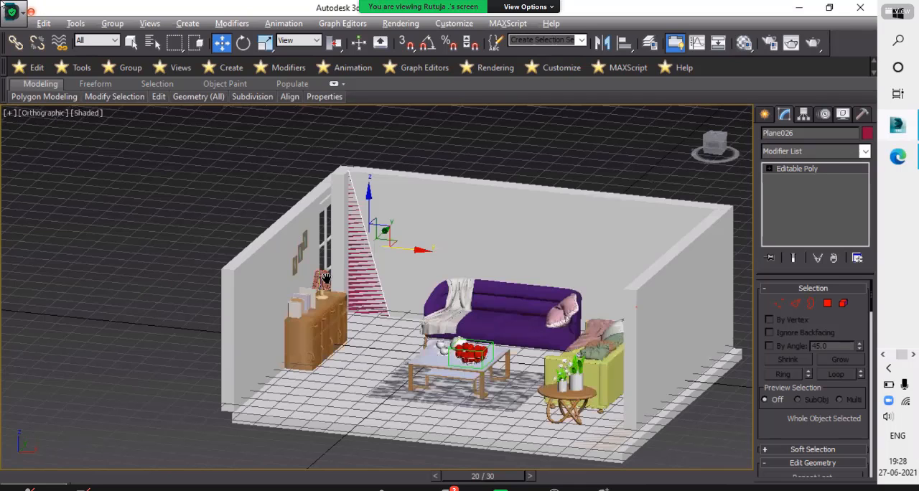
- Switch to the Photos reference image sam2.jpg, examine the shapes and colours of the wall panels, and return to 3ds Max
{"action": "scroll", "coordinate": [445, 223], "scroll_direction": "up", "scroll_amount": 4}
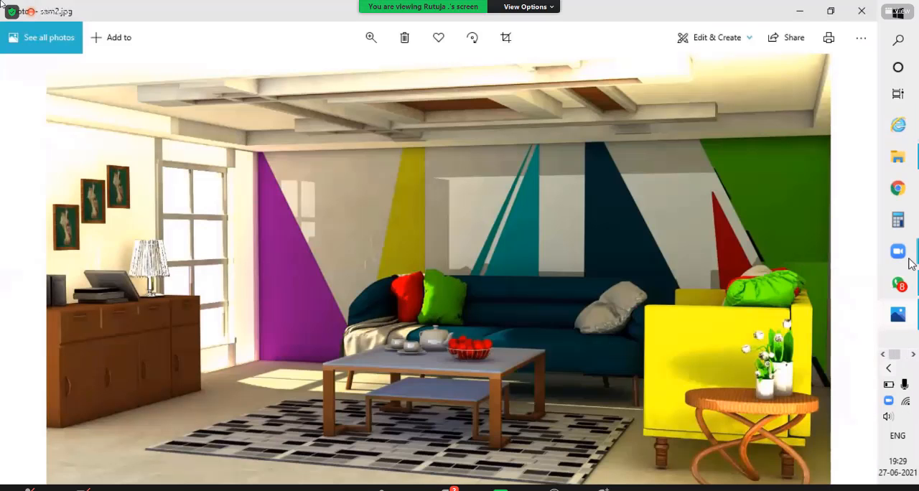
{"action": "left_click", "coordinate": [897, 355]}
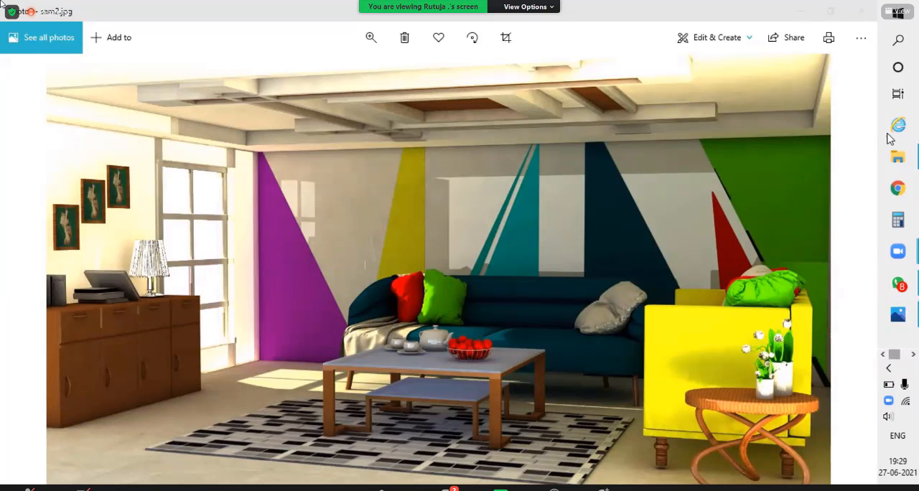
{"action": "scroll", "coordinate": [903, 159], "scroll_direction": "down", "scroll_amount": 1}
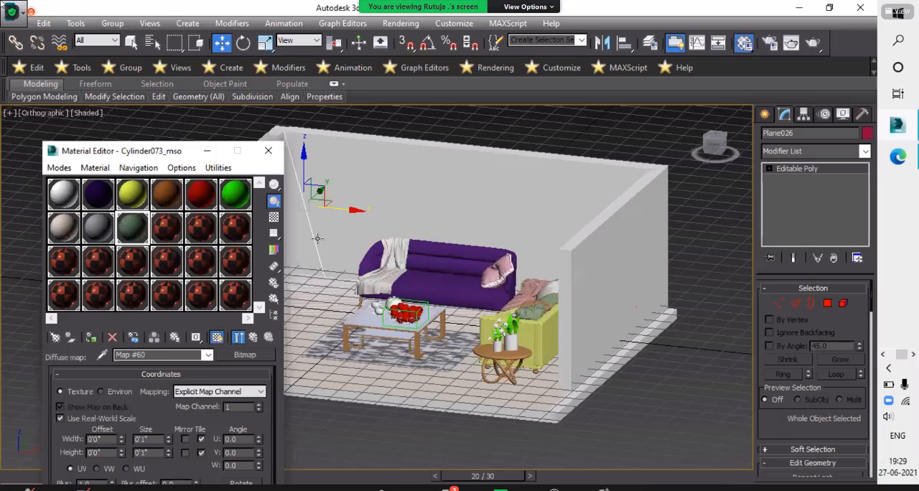
- Assign the green Cylinder026_mso material to the tapered panel beside the window
{"action": "left_click_drag", "start_coordinate": [235, 194], "coordinate": [317, 238]}
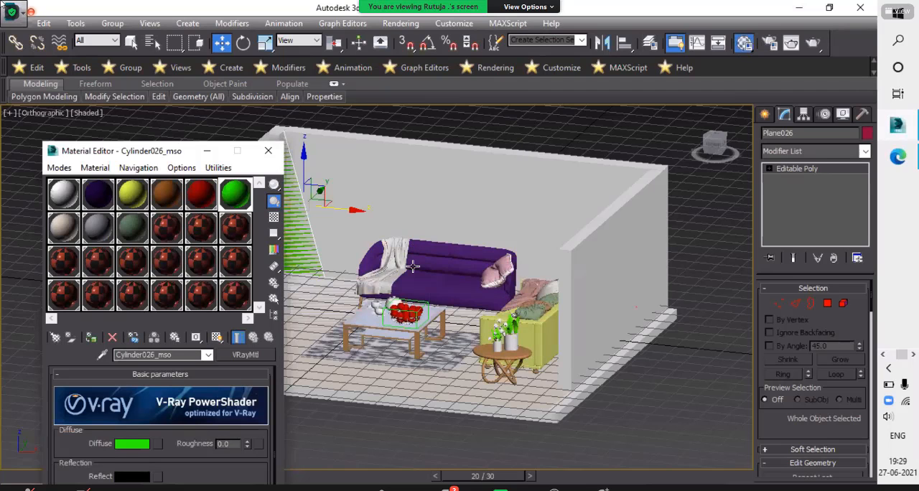
{"action": "scroll", "coordinate": [412, 265], "scroll_direction": "up", "scroll_amount": 3}
{"action": "middle_click_drag", "start_coordinate": [412, 265], "coordinate": [412, 293]}
{"action": "left_click", "coordinate": [490, 304]}
{"action": "middle_click_drag", "start_coordinate": [490, 304], "coordinate": [439, 266]}
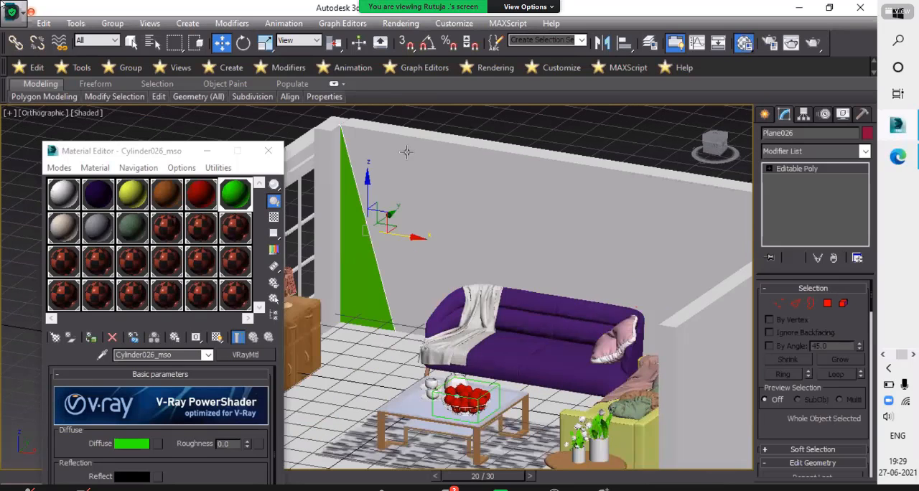
{"action": "mouse_move", "coordinate": [400, 132]}
{"action": "left_mouse_down"}
{"action": "mouse_move", "coordinate": [469, 280]}
{"action": "mouse_move", "coordinate": [493, 288]}
{"action": "left_mouse_up"}
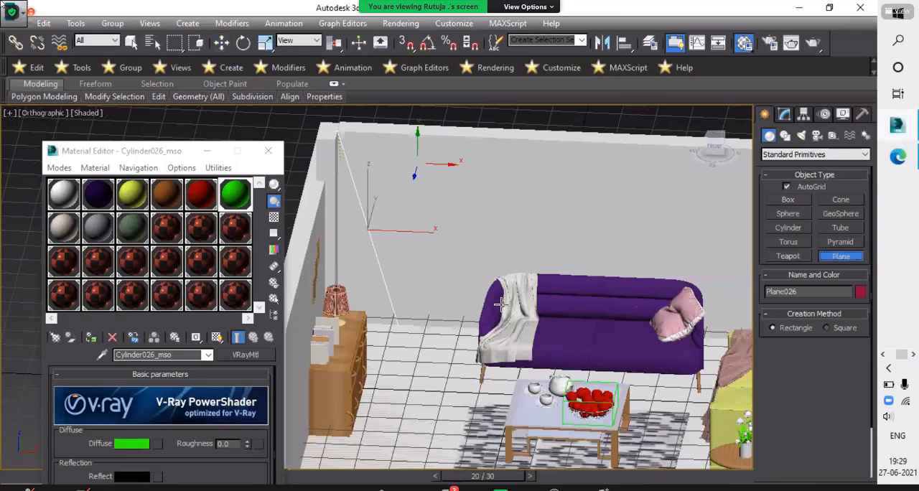
{"action": "left_click_drag", "start_coordinate": [473, 225], "coordinate": [473, 225]}
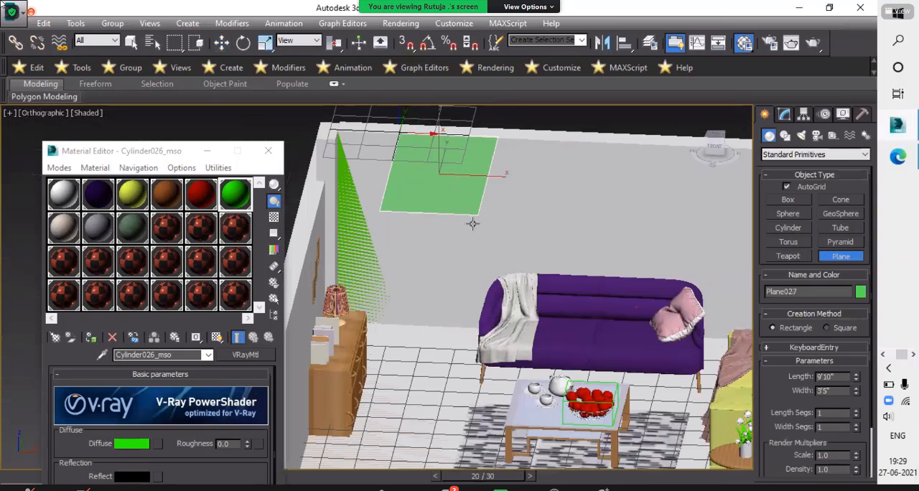
{"action": "key", "text": "ctrl+z"}
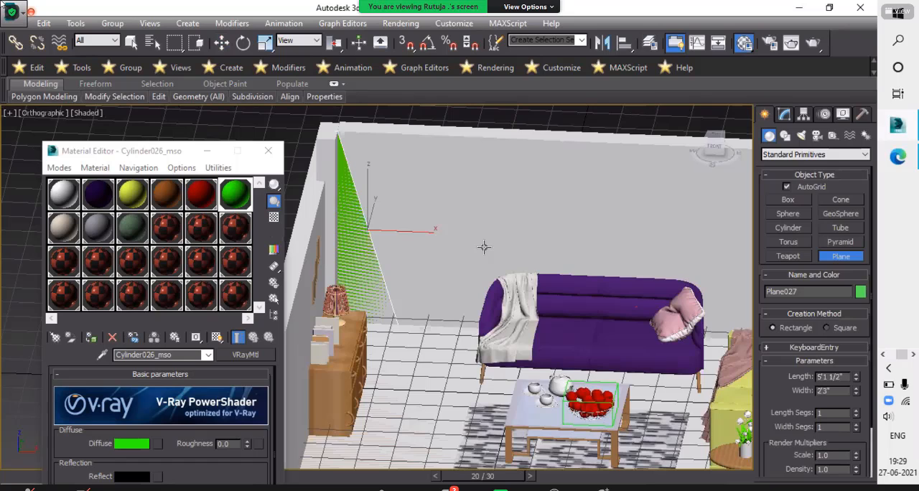
- In the Front view, draw a full-height plane about 4'11 1/2" long and 2'2 1/2" wide on the back wall beside the green panel
{"action": "key", "text": "f"}
{"action": "key", "text": "z"}
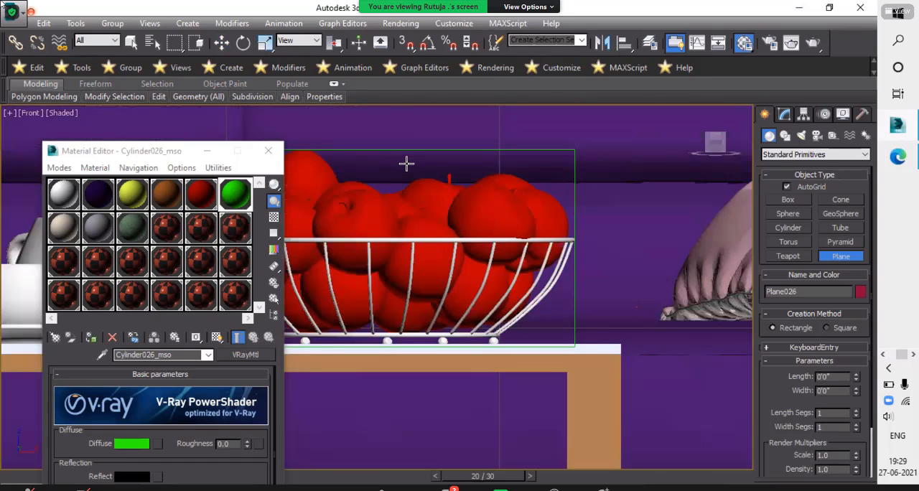
{"action": "scroll", "coordinate": [406, 163], "scroll_direction": "down", "scroll_amount": 12}
{"action": "scroll", "coordinate": [407, 164], "scroll_direction": "up", "scroll_amount": 3}
{"action": "left_click_drag", "start_coordinate": [407, 164], "coordinate": [494, 325]}
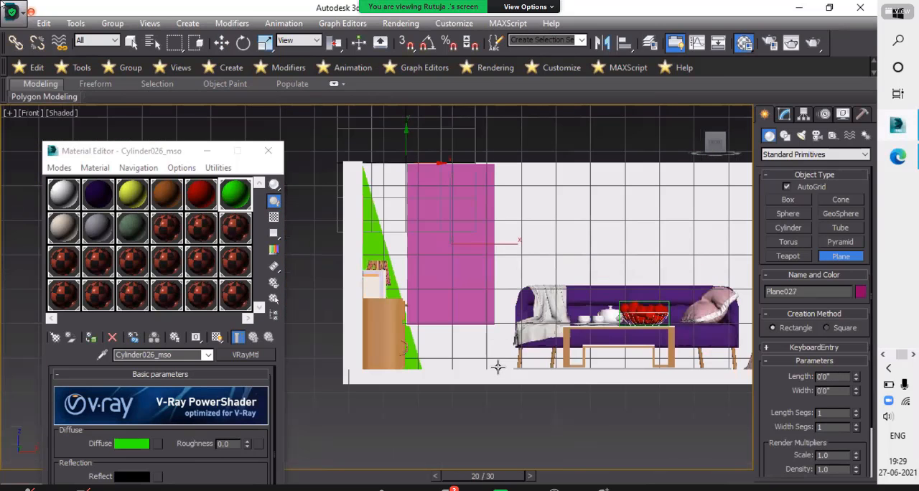
{"action": "left_click_drag", "start_coordinate": [499, 370], "coordinate": [498, 369]}
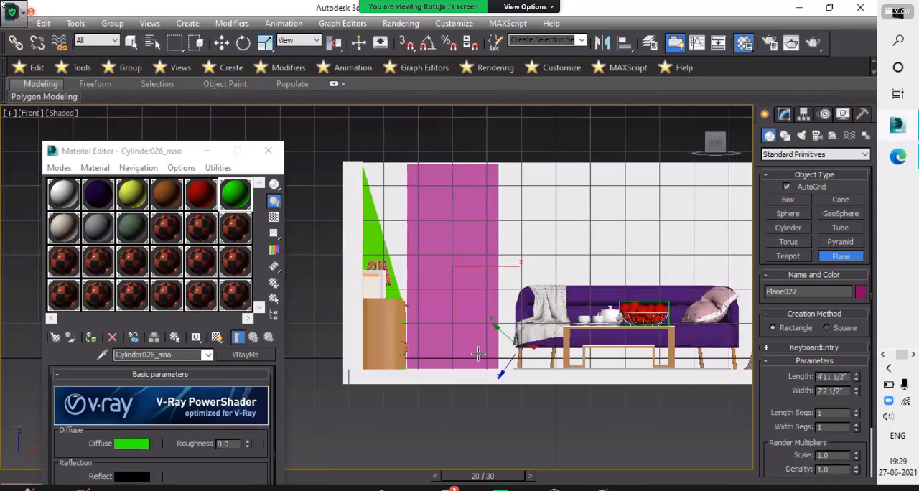
{"action": "middle_click_drag", "start_coordinate": [459, 331], "coordinate": [580, 313], "text": "alt"}
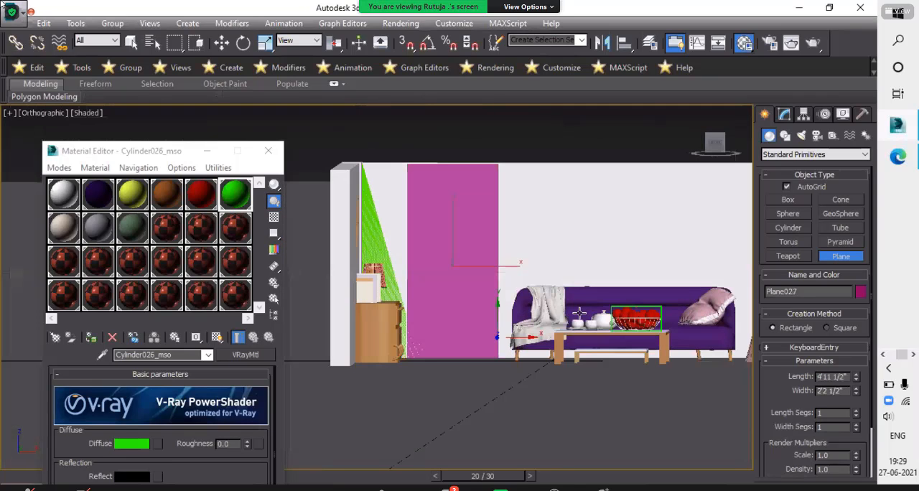
{"action": "left_click", "coordinate": [786, 112]}
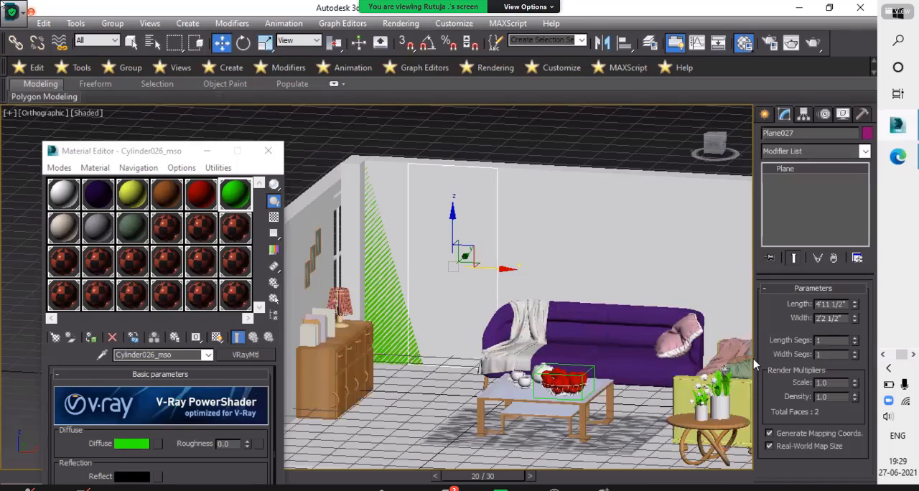
- Convert the new plane to an Editable Poly and assign it the yellow Cylinder002_mso material
{"action": "right_click", "coordinate": [480, 369]}
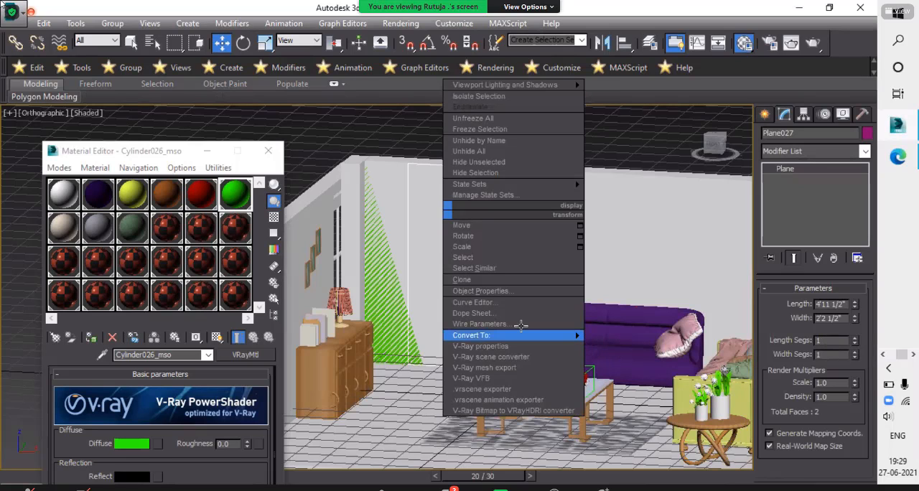
{"action": "left_click", "coordinate": [626, 346]}
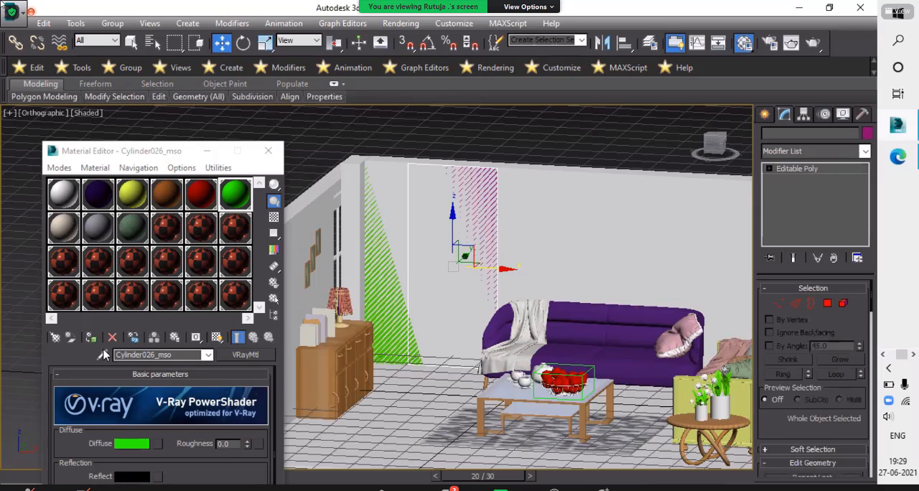
{"action": "left_click", "coordinate": [132, 195]}
{"action": "left_click", "coordinate": [91, 338]}
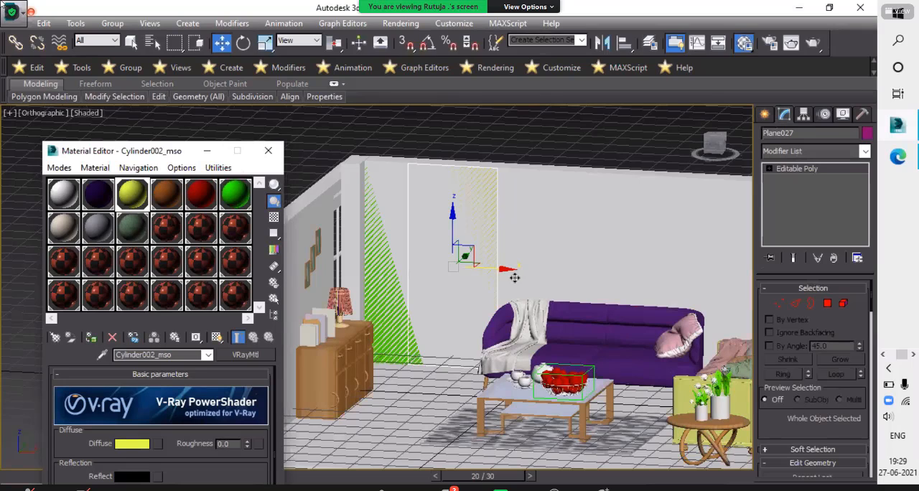
- Clone the yellow panel along the X axis across the back wall as 4 spaced copies, using the Copy option
{"action": "scroll", "coordinate": [553, 290], "scroll_direction": "up", "scroll_amount": 2}
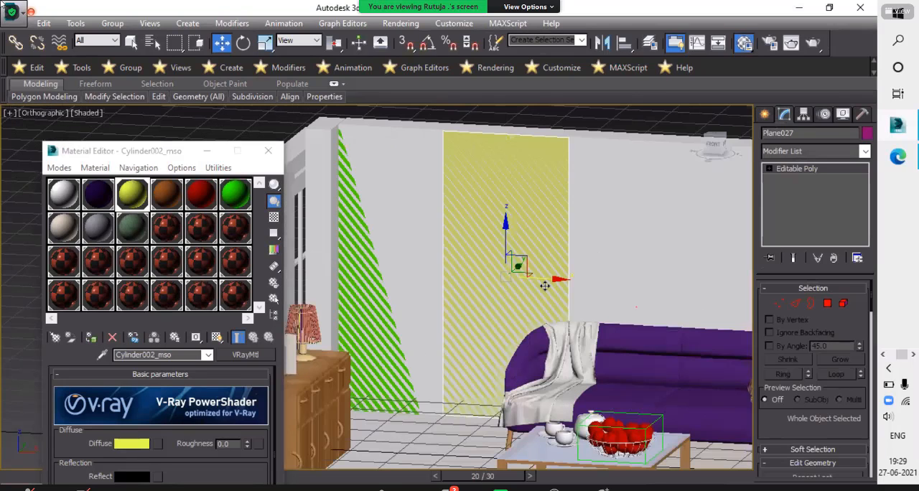
{"action": "scroll", "coordinate": [455, 267], "scroll_direction": "down", "scroll_amount": 2}
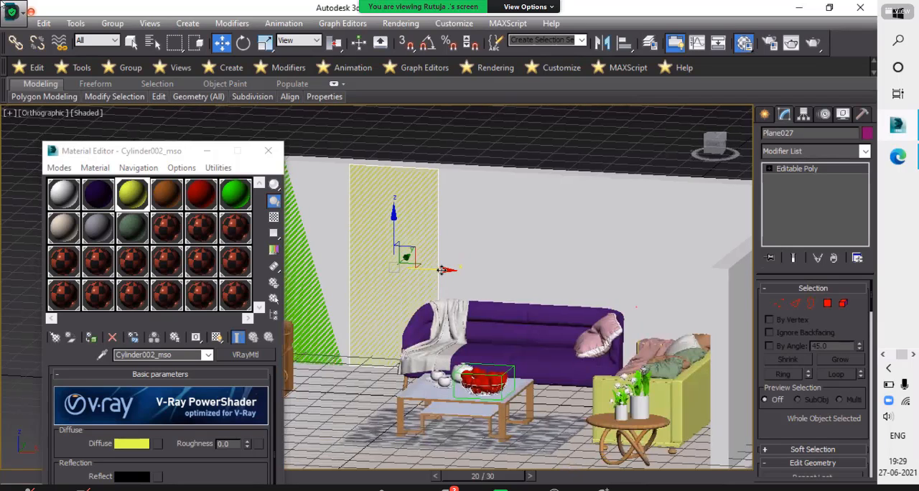
{"action": "mouse_move", "coordinate": [444, 271]}
{"action": "left_mouse_down", "text": "shift"}
{"action": "mouse_move", "coordinate": [466, 269]}
{"action": "mouse_move", "coordinate": [556, 300]}
{"action": "left_mouse_up", "text": "shift"}
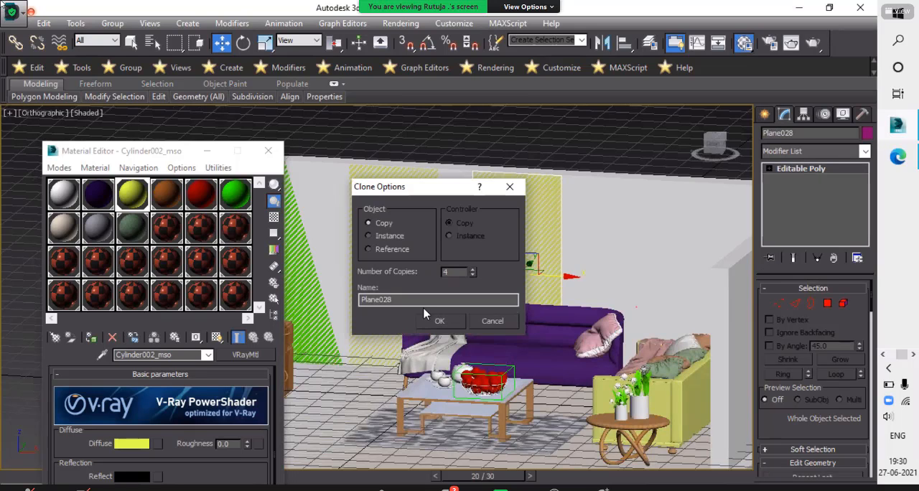
{"action": "left_click", "coordinate": [430, 316]}
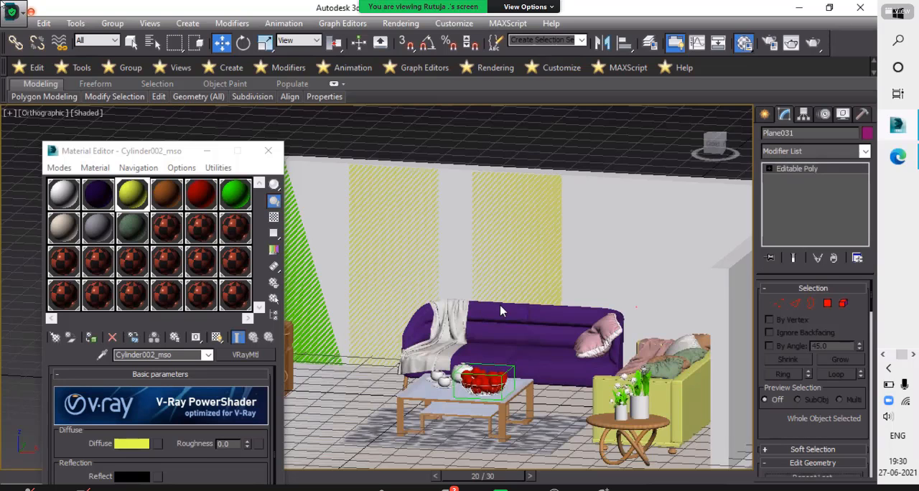
{"action": "scroll", "coordinate": [528, 319], "scroll_direction": "down", "scroll_amount": 5}
{"action": "scroll", "coordinate": [499, 311], "scroll_direction": "up", "scroll_amount": 6}
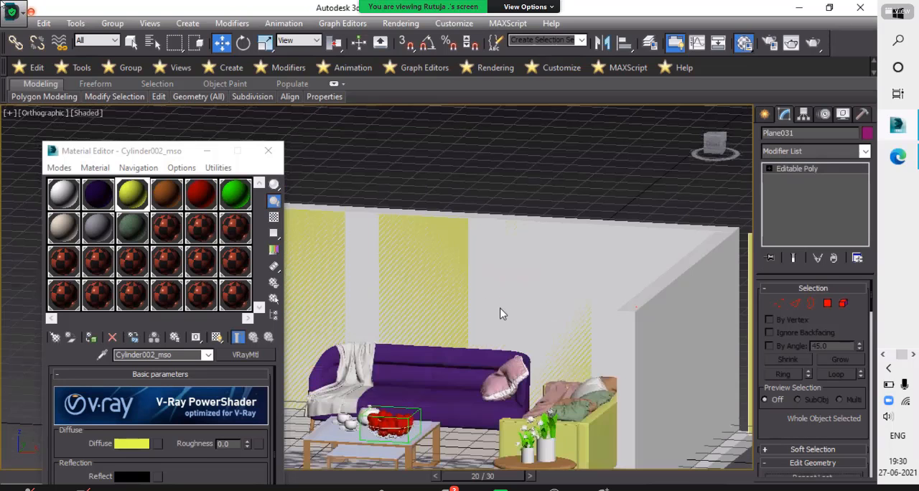
{"action": "scroll", "coordinate": [499, 314], "scroll_direction": "down", "scroll_amount": 3}
{"action": "middle_click_drag", "start_coordinate": [499, 314], "coordinate": [526, 296], "text": "alt"}
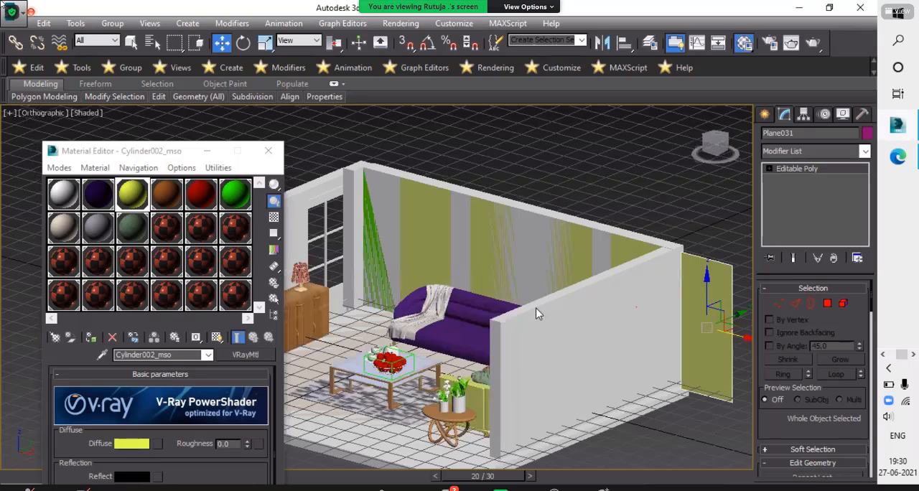
{"action": "middle_click_drag", "start_coordinate": [455, 297], "coordinate": [466, 301], "text": "alt"}
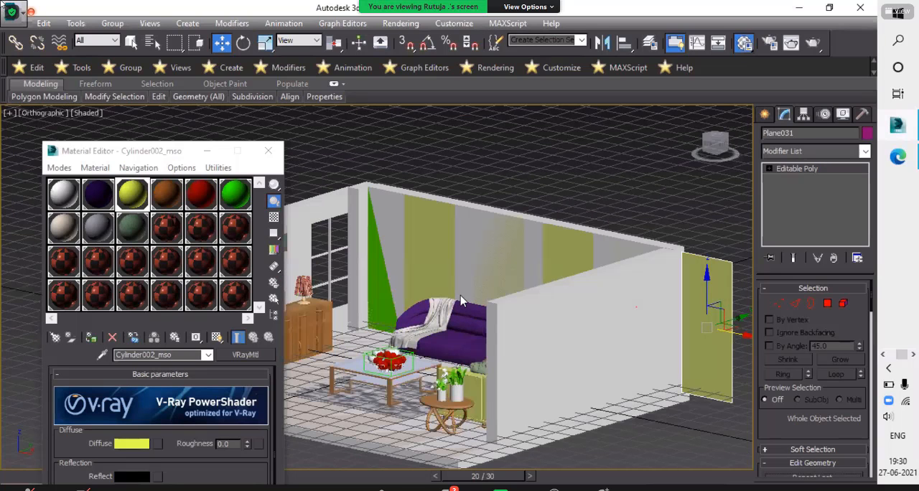
- Narrow the yellow panel nearest the green one by shifting its left-edge vertices along X, and shift its top-left vertex further to slant that edge
{"action": "middle_click_drag", "start_coordinate": [452, 263], "coordinate": [530, 289], "text": "alt"}
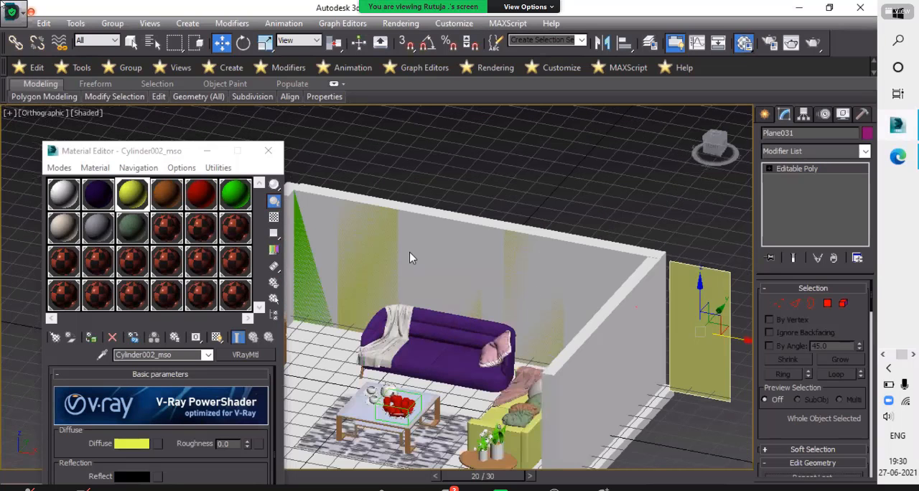
{"action": "middle_click_drag", "start_coordinate": [410, 252], "coordinate": [426, 267], "text": "alt"}
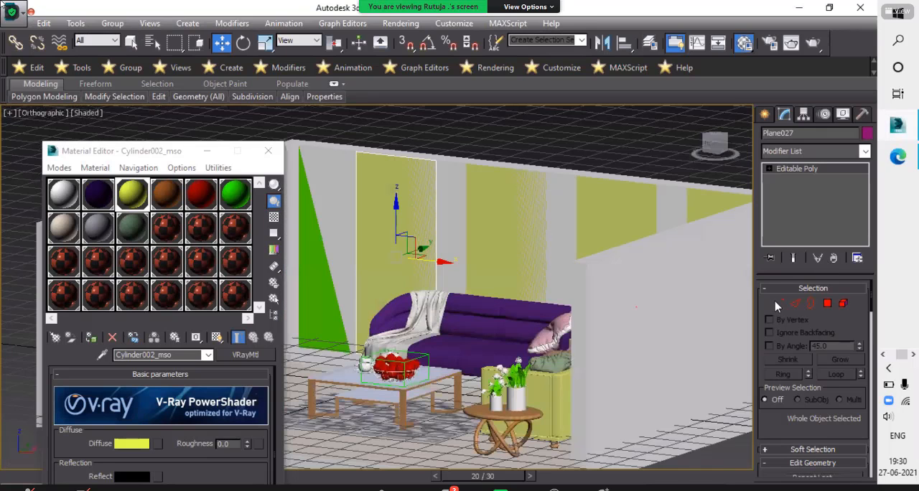
{"action": "left_click", "coordinate": [779, 304]}
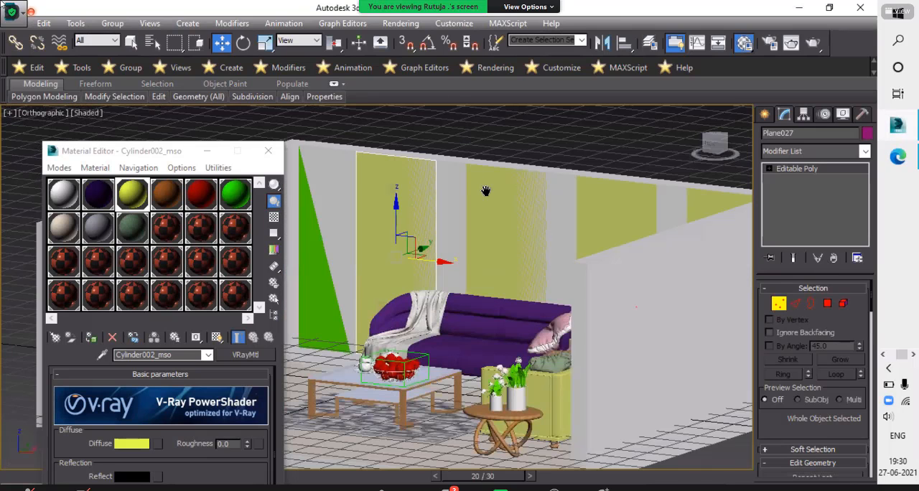
{"action": "middle_click_drag", "start_coordinate": [425, 379], "coordinate": [413, 430]}
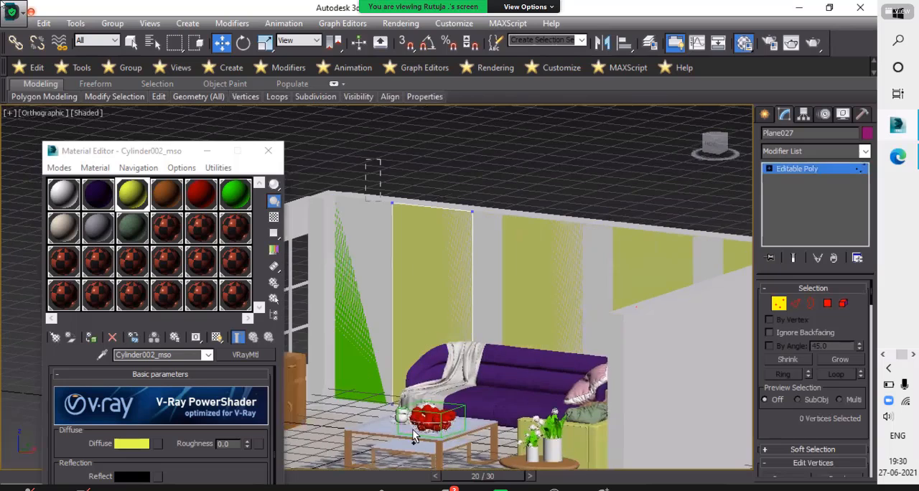
{"action": "left_click_drag", "start_coordinate": [362, 154], "coordinate": [468, 323]}
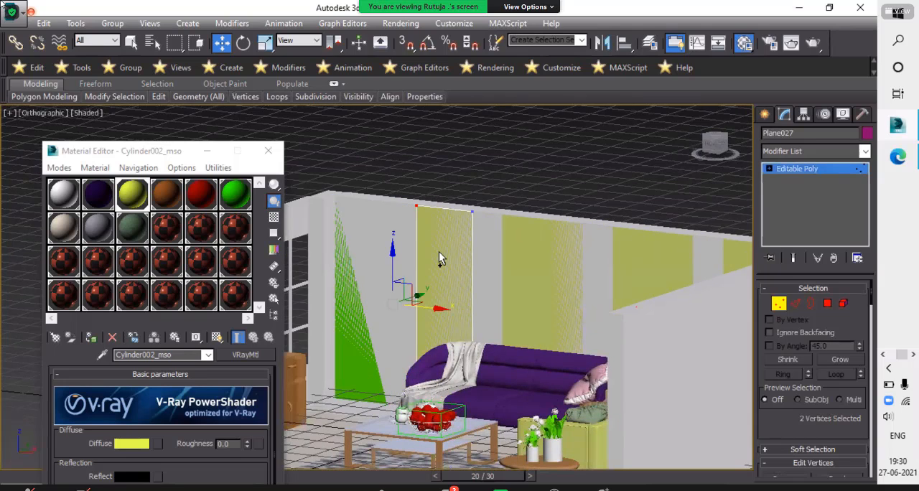
{"action": "left_click_drag", "start_coordinate": [468, 211], "coordinate": [502, 224]}
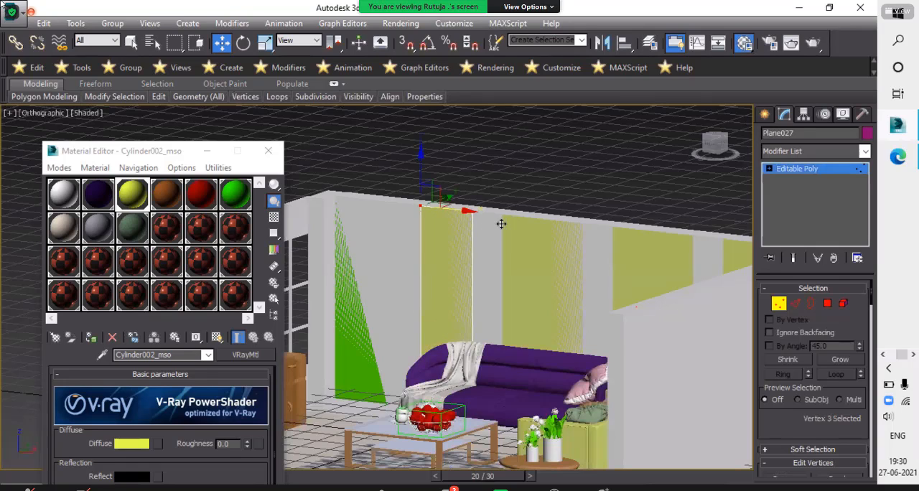
{"action": "left_click", "coordinate": [521, 143]}
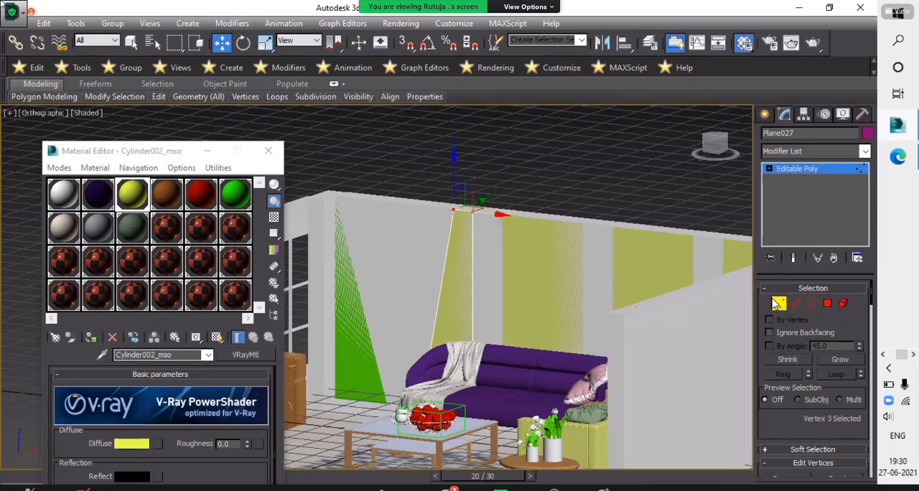
{"action": "key", "text": "1"}
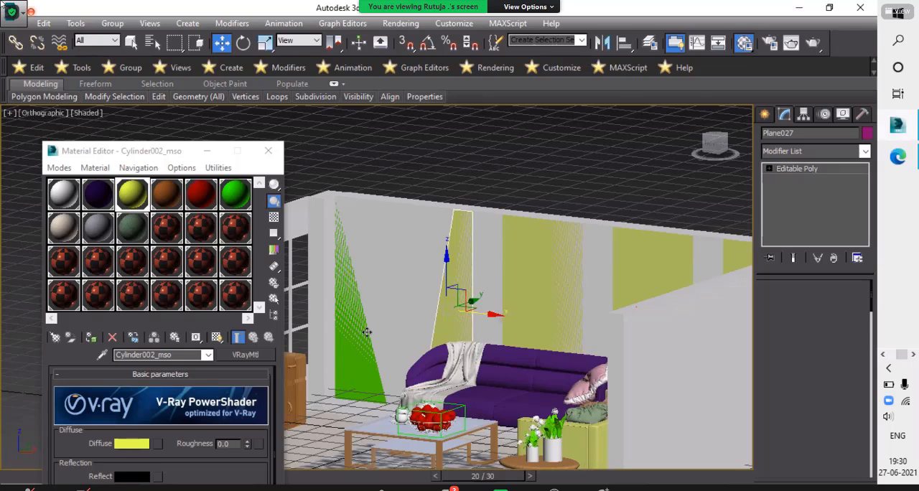
{"action": "left_click", "coordinate": [367, 332]}
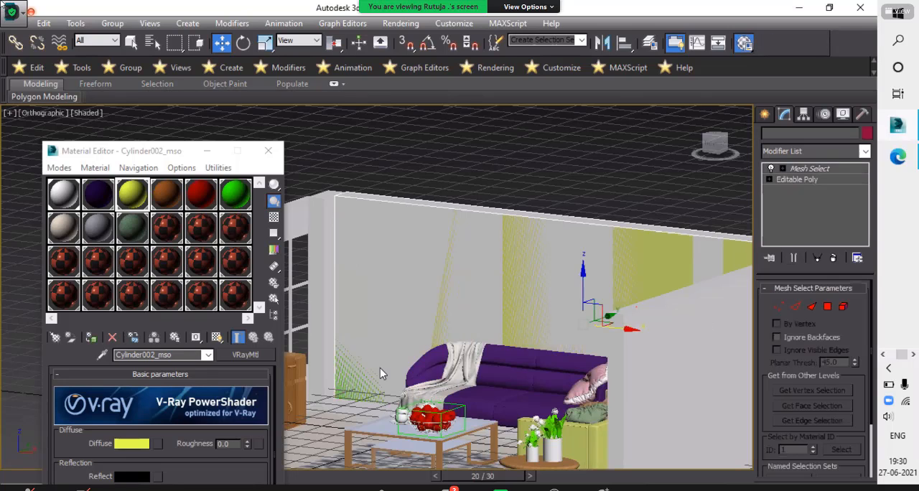
{"action": "key", "text": "1"}
{"action": "left_click_drag", "start_coordinate": [362, 365], "coordinate": [416, 426]}
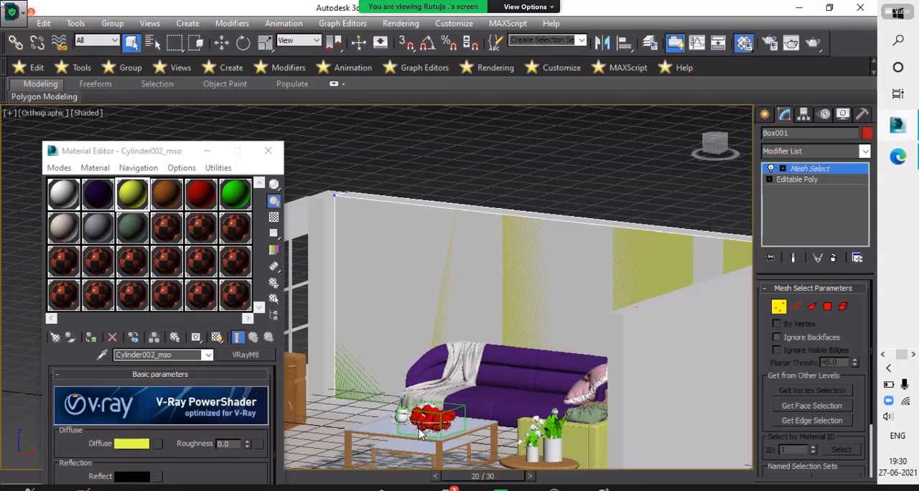
{"action": "middle_click_drag", "start_coordinate": [425, 321], "coordinate": [500, 400]}
{"action": "scroll", "coordinate": [498, 392], "scroll_direction": "up", "scroll_amount": 5}
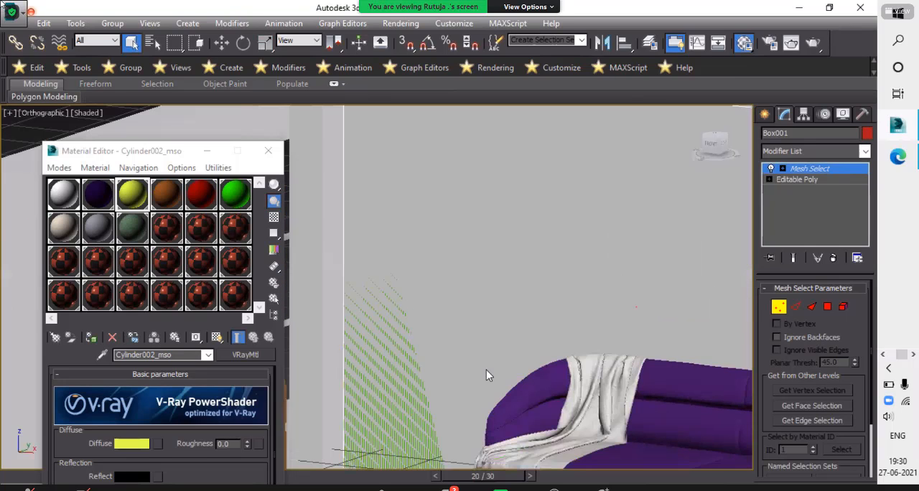
{"action": "scroll", "coordinate": [486, 371], "scroll_direction": "down", "scroll_amount": 5}
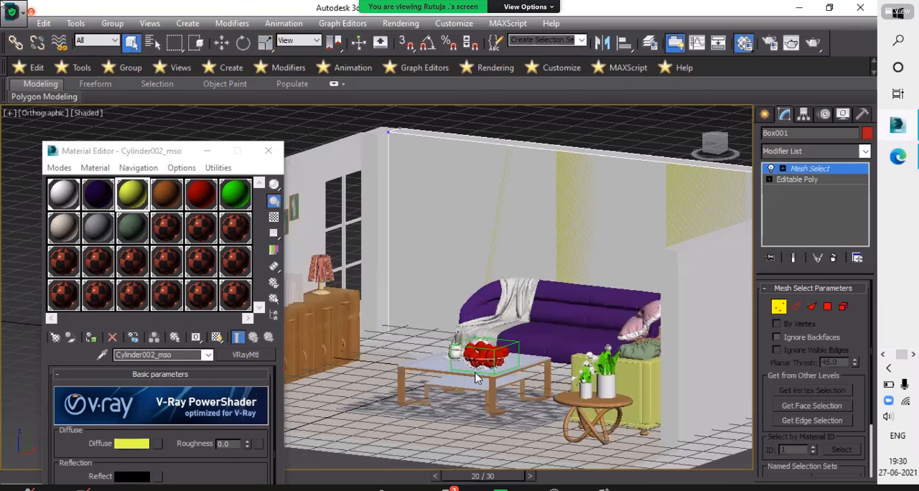
{"action": "middle_click_drag", "start_coordinate": [436, 327], "coordinate": [385, 311], "text": "alt"}
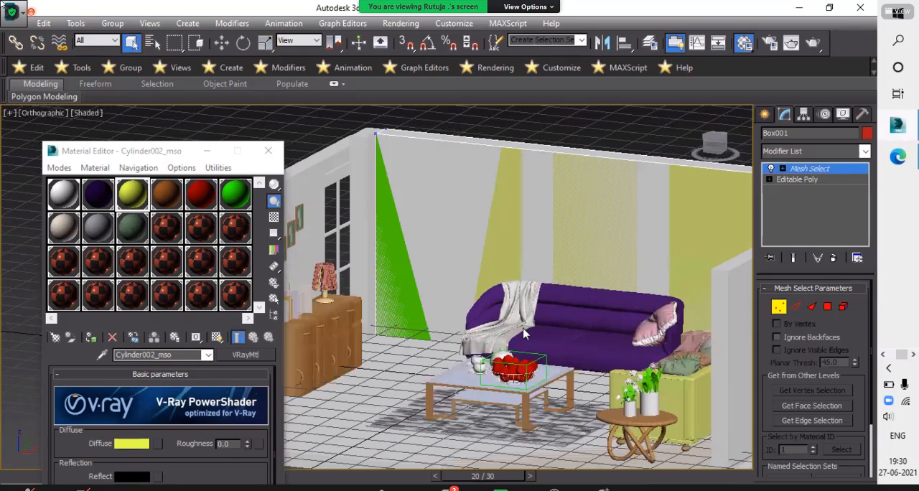
{"action": "middle_click_drag", "start_coordinate": [417, 342], "coordinate": [401, 298], "text": "alt"}
{"action": "left_click_drag", "start_coordinate": [381, 302], "coordinate": [426, 352]}
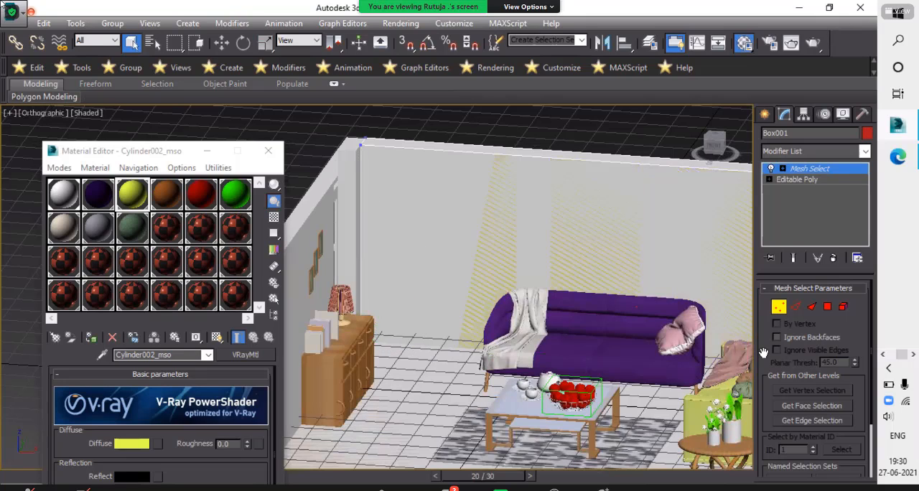
{"action": "left_click", "coordinate": [779, 307]}
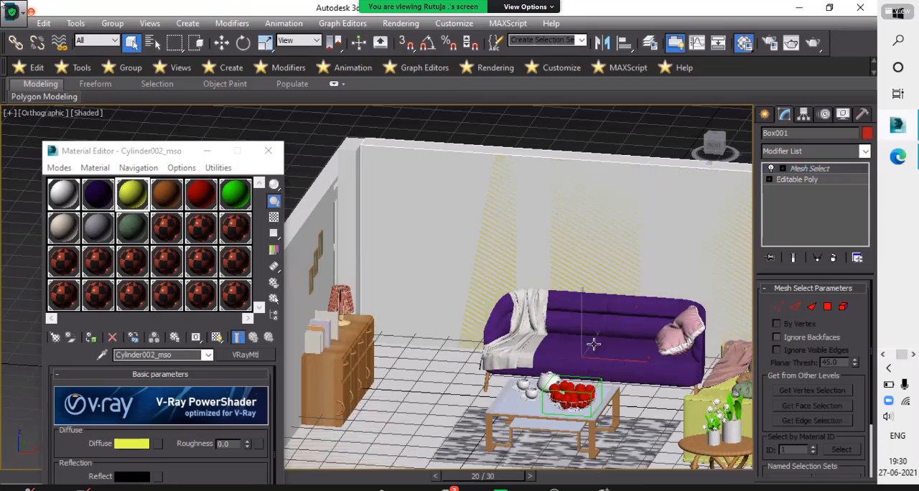
- Widen the base of the green triangular panel by moving its bottom vertex beside the sofa outward along the X axis
{"action": "scroll", "coordinate": [547, 340], "scroll_direction": "down", "scroll_amount": 3}
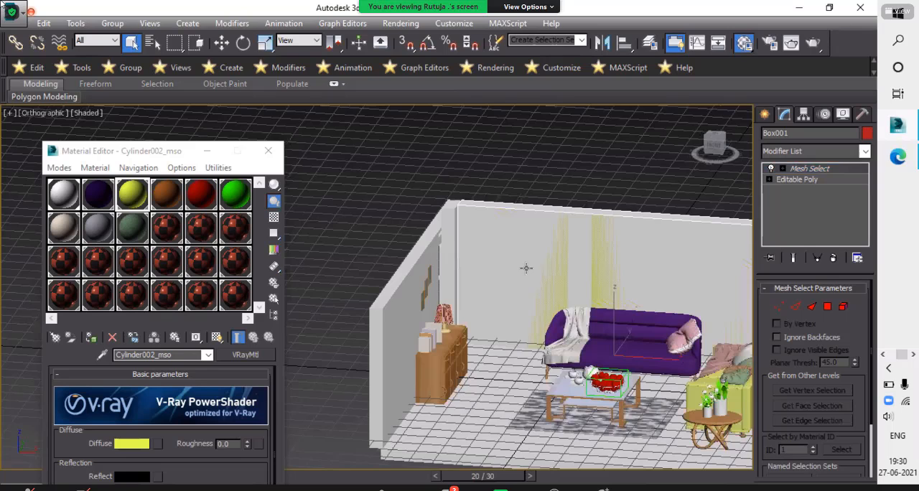
{"action": "middle_click_drag", "start_coordinate": [525, 267], "coordinate": [534, 278], "text": "alt"}
{"action": "scroll", "coordinate": [543, 290], "scroll_direction": "up", "scroll_amount": 3}
{"action": "scroll", "coordinate": [544, 292], "scroll_direction": "up", "scroll_amount": 5}
{"action": "left_click", "coordinate": [702, 340]}
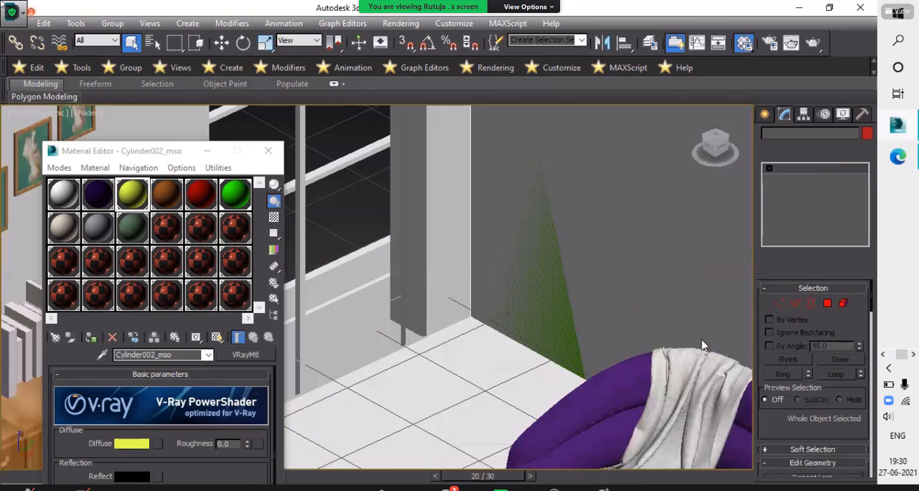
{"action": "scroll", "coordinate": [551, 324], "scroll_direction": "down", "scroll_amount": 4}
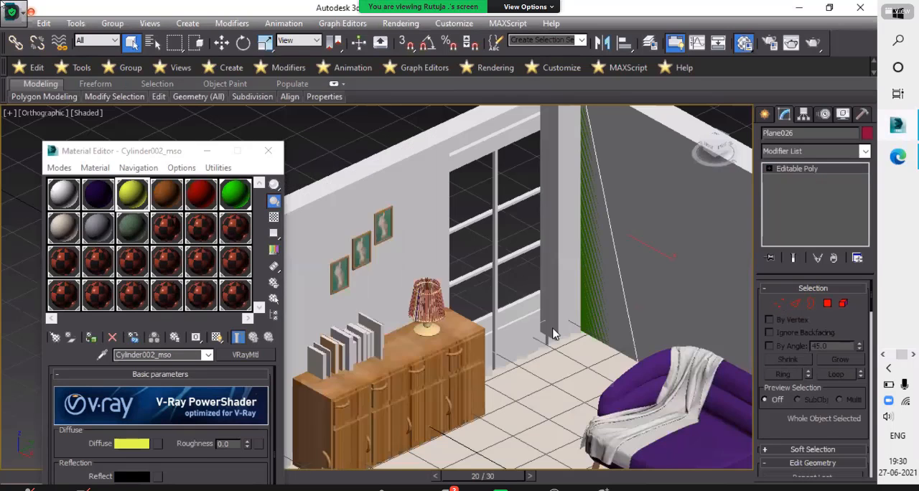
{"action": "key", "text": "1"}
{"action": "middle_click_drag", "start_coordinate": [568, 321], "coordinate": [559, 427], "text": "alt"}
{"action": "left_click", "coordinate": [541, 398]}
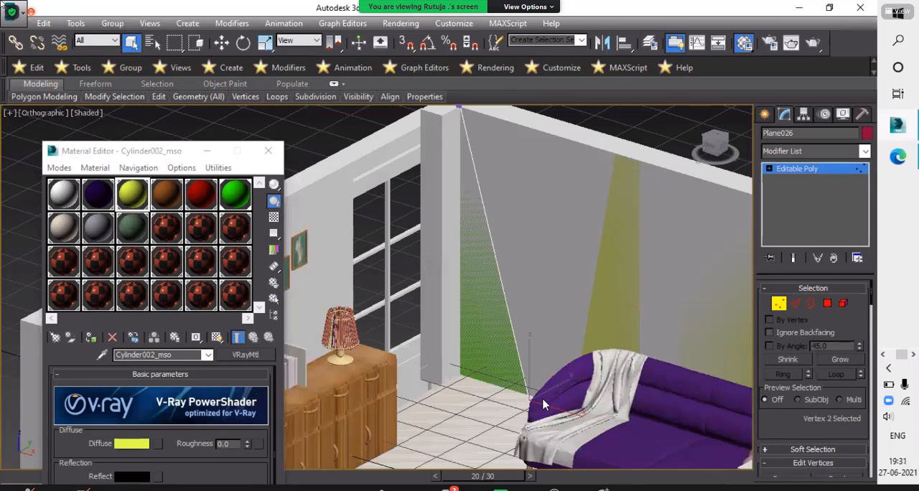
{"action": "key", "text": "w"}
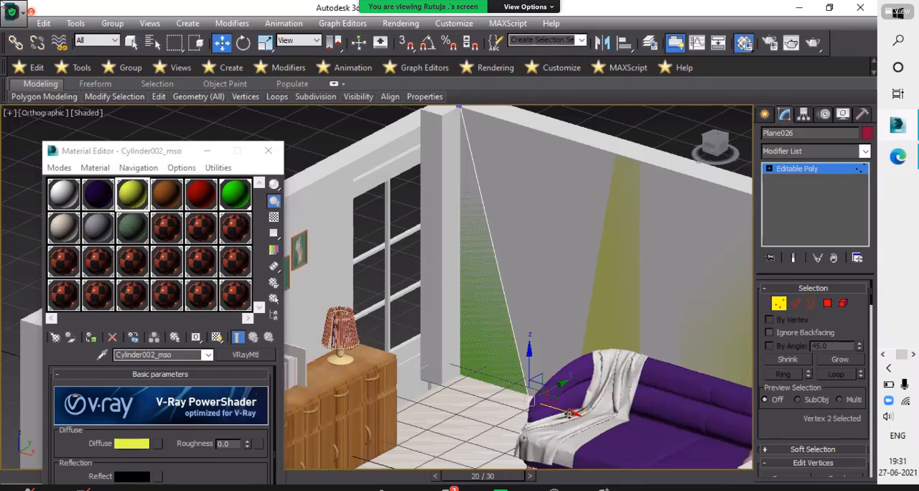
{"action": "left_click_drag", "start_coordinate": [583, 412], "coordinate": [597, 417]}
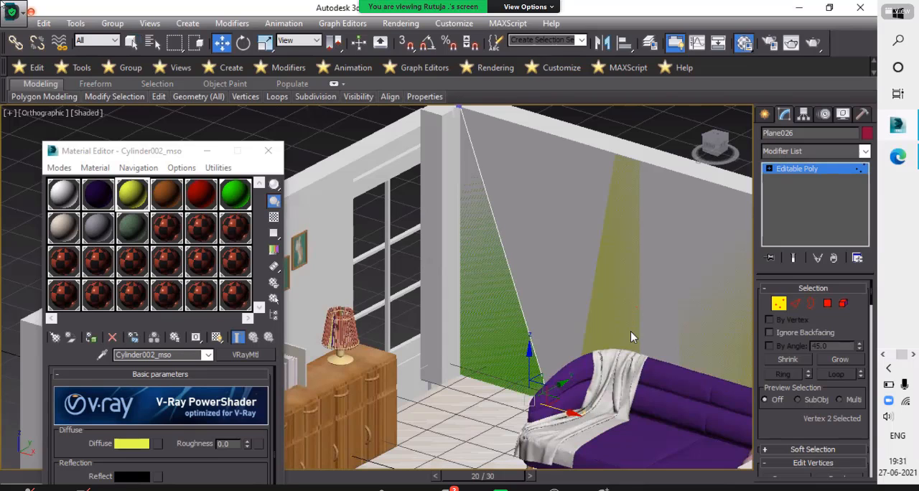
{"action": "scroll", "coordinate": [543, 358], "scroll_direction": "down", "scroll_amount": 5}
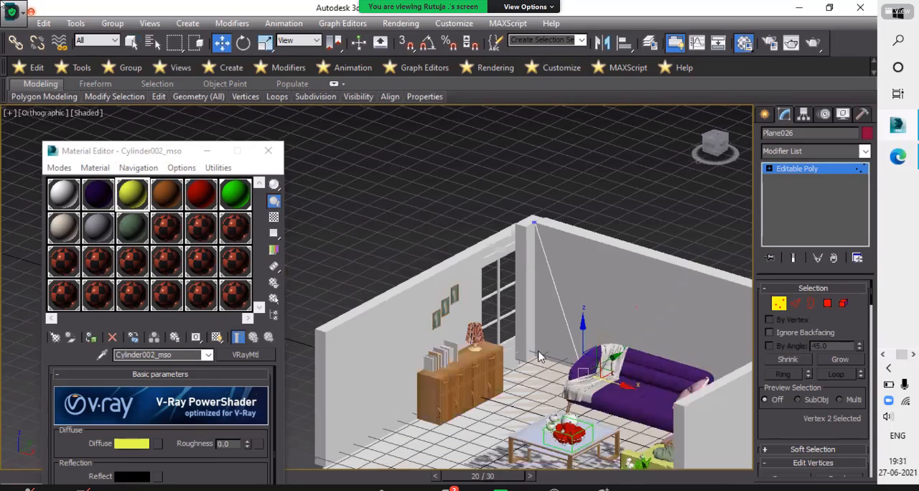
{"action": "scroll", "coordinate": [580, 390], "scroll_direction": "up", "scroll_amount": 3}
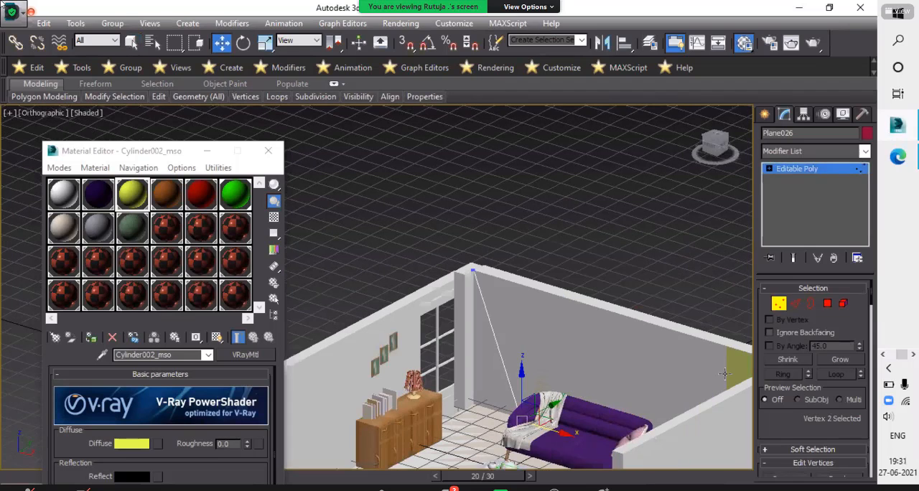
- Switch to the reference render sam2.jpg in Photos, examine the shapes of the coloured wall panels, and return to 3ds Max
{"action": "left_click", "coordinate": [893, 358]}
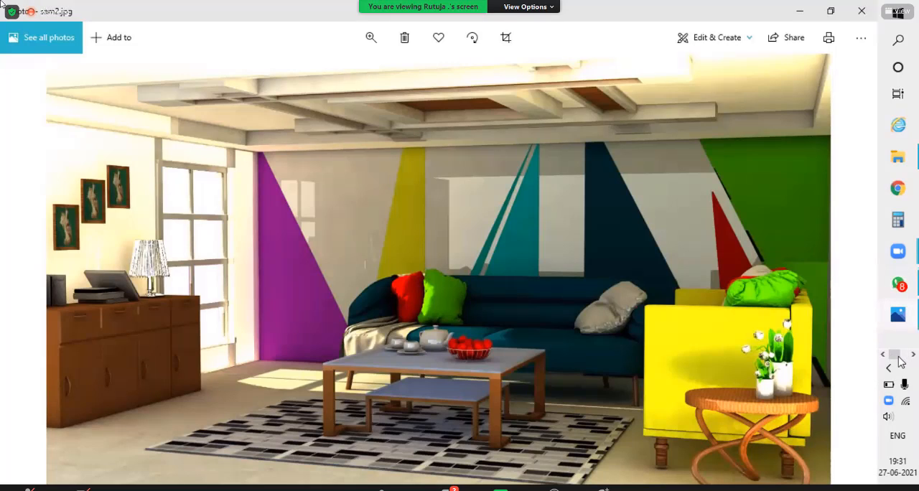
{"action": "left_click", "coordinate": [907, 356]}
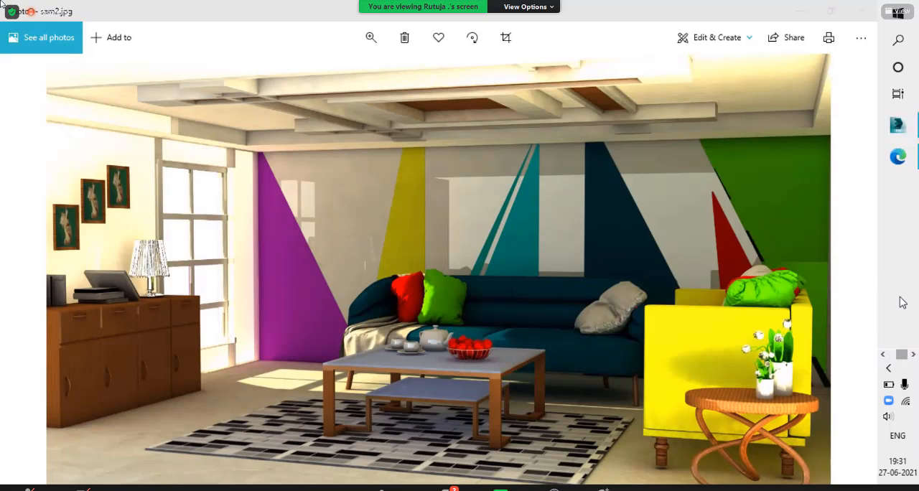
{"action": "scroll", "coordinate": [903, 302], "scroll_direction": "up", "scroll_amount": 1}
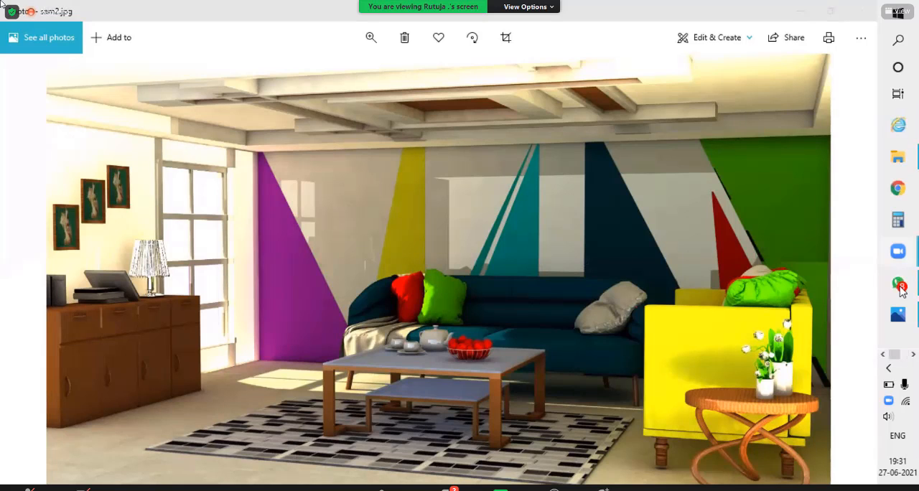
{"action": "left_click", "coordinate": [798, 11]}
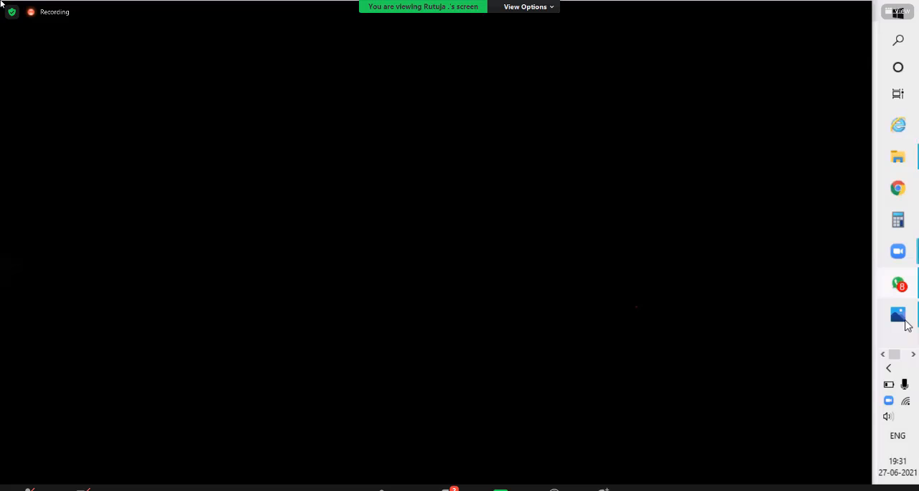
{"action": "left_click", "coordinate": [909, 322]}
{"action": "left_click", "coordinate": [906, 356]}
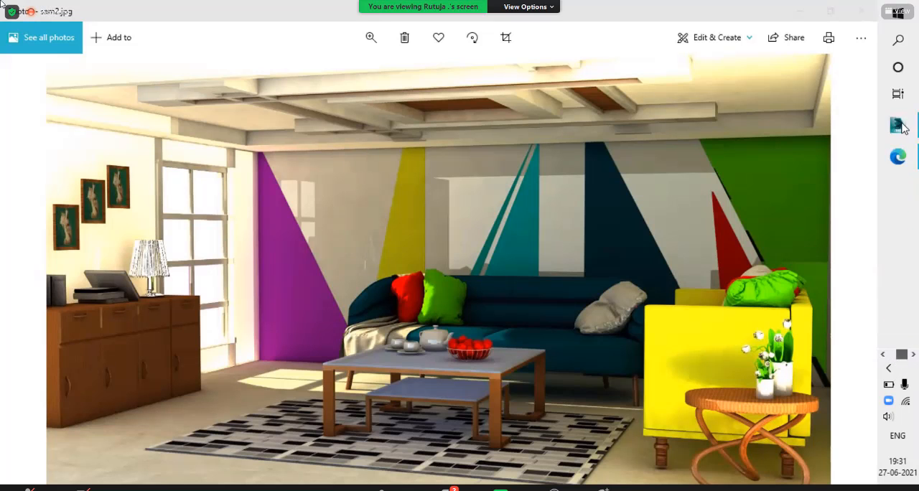
{"action": "left_click", "coordinate": [901, 125]}
- Narrow the second yellow panel by shifting its left-edge vertices along X, and move its top-left vertex almost onto the top-right one to form a triangle
{"action": "scroll", "coordinate": [533, 382], "scroll_direction": "up", "scroll_amount": 3}
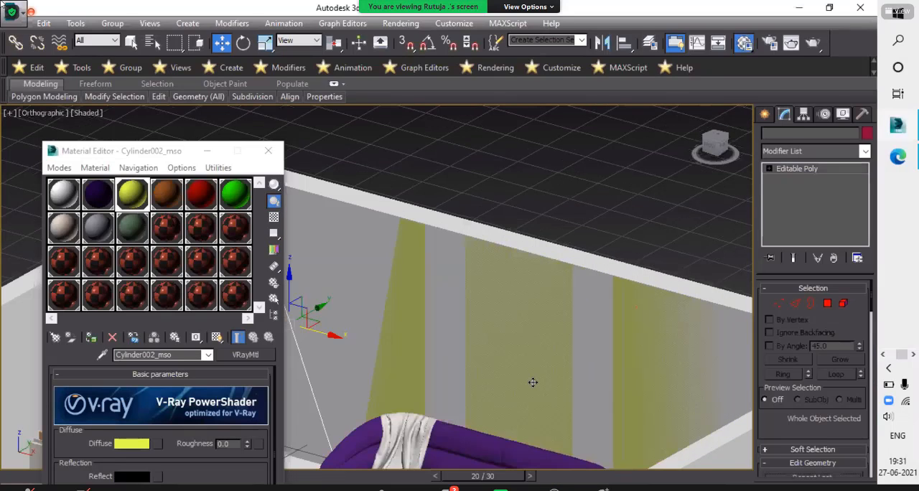
{"action": "scroll", "coordinate": [541, 335], "scroll_direction": "down", "scroll_amount": 3}
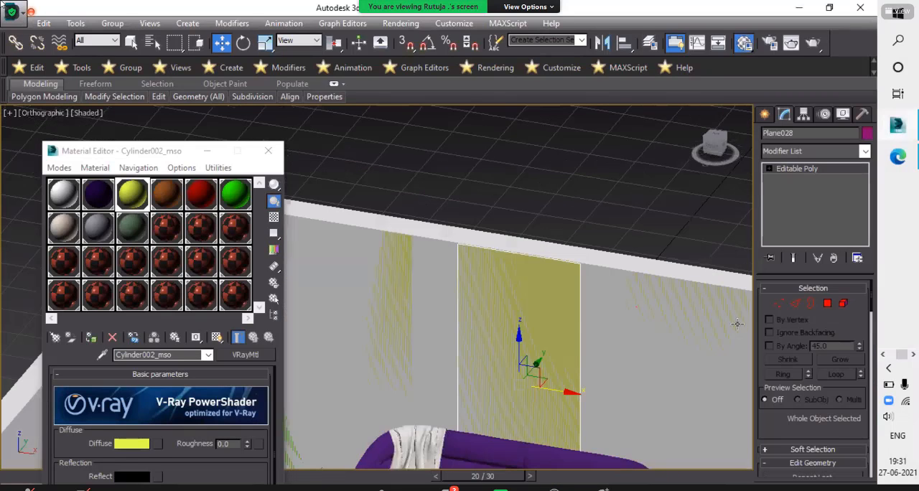
{"action": "scroll", "coordinate": [740, 323], "scroll_direction": "down", "scroll_amount": 3}
{"action": "left_click", "coordinate": [785, 306]}
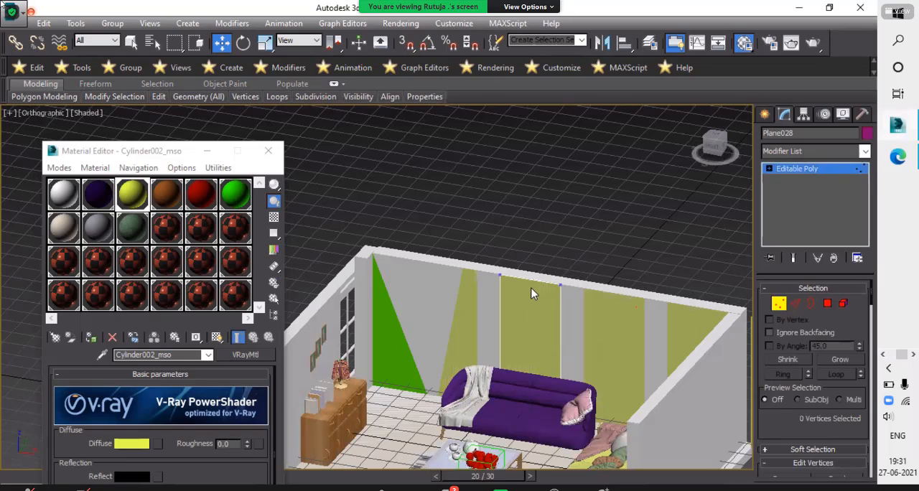
{"action": "scroll", "coordinate": [525, 293], "scroll_direction": "up", "scroll_amount": 5}
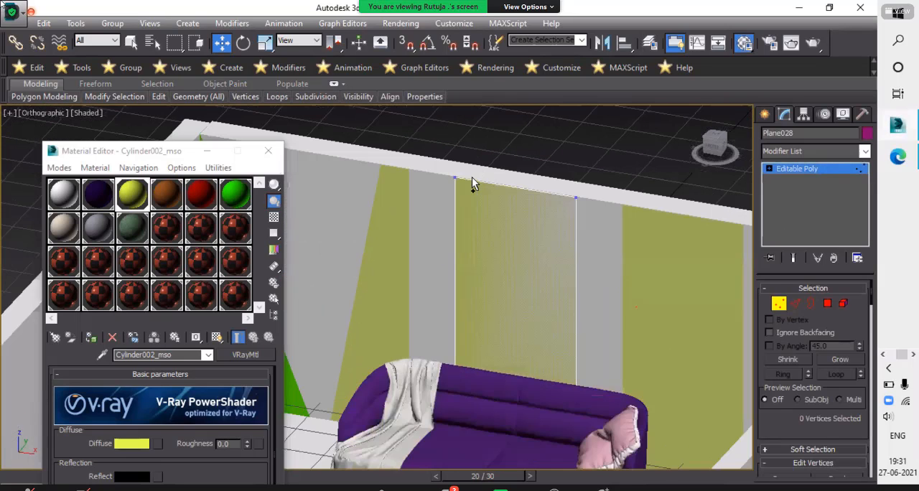
{"action": "scroll", "coordinate": [563, 206], "scroll_direction": "down", "scroll_amount": 2}
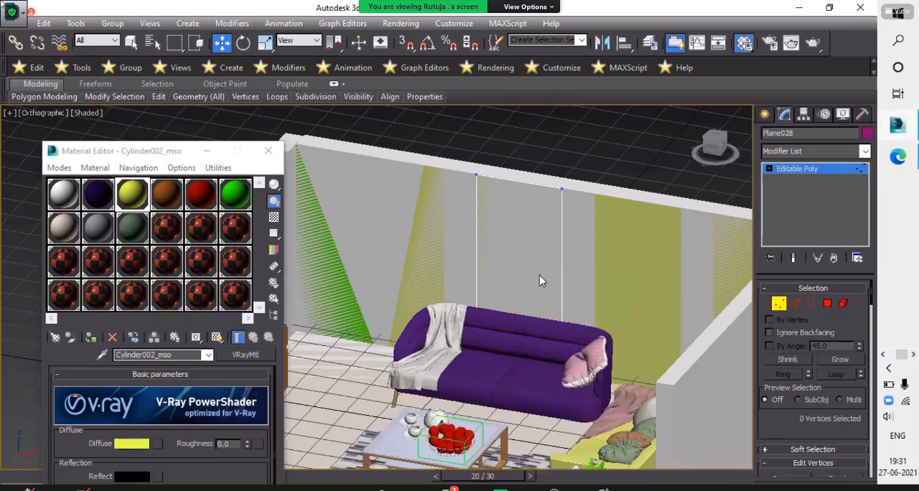
{"action": "left_click_drag", "start_coordinate": [528, 277], "coordinate": [567, 284]}
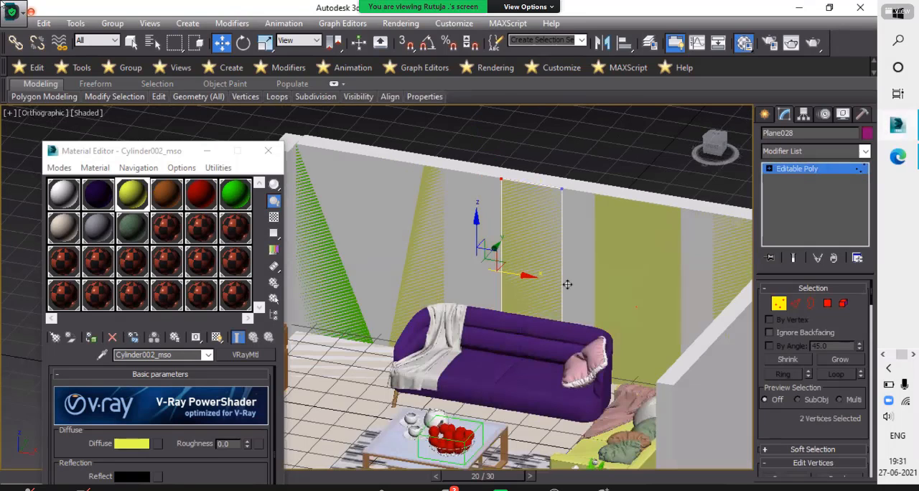
{"action": "left_click_drag", "start_coordinate": [513, 168], "coordinate": [651, 264]}
{"action": "scroll", "coordinate": [525, 201], "scroll_direction": "up", "scroll_amount": 4}
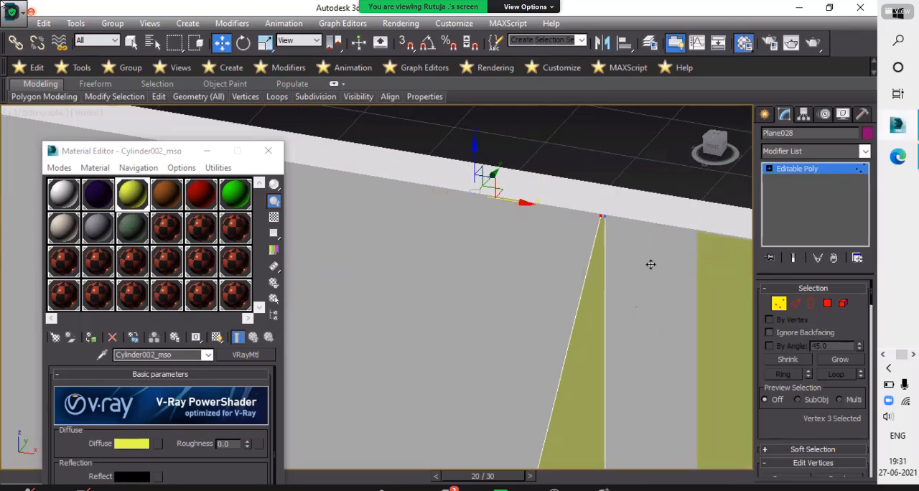
- Clone the triangular yellow panel along the X axis toward the green panel as one independent copy
{"action": "left_click", "coordinate": [782, 307]}
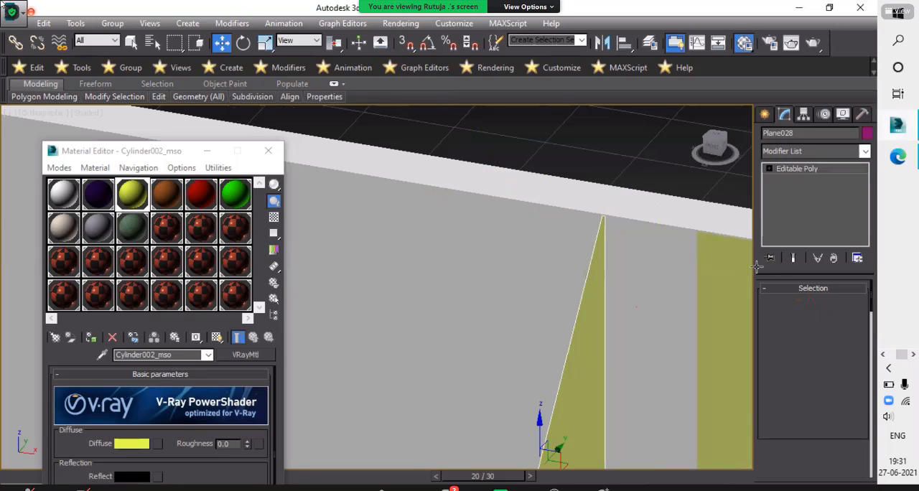
{"action": "scroll", "coordinate": [627, 284], "scroll_direction": "down", "scroll_amount": 5}
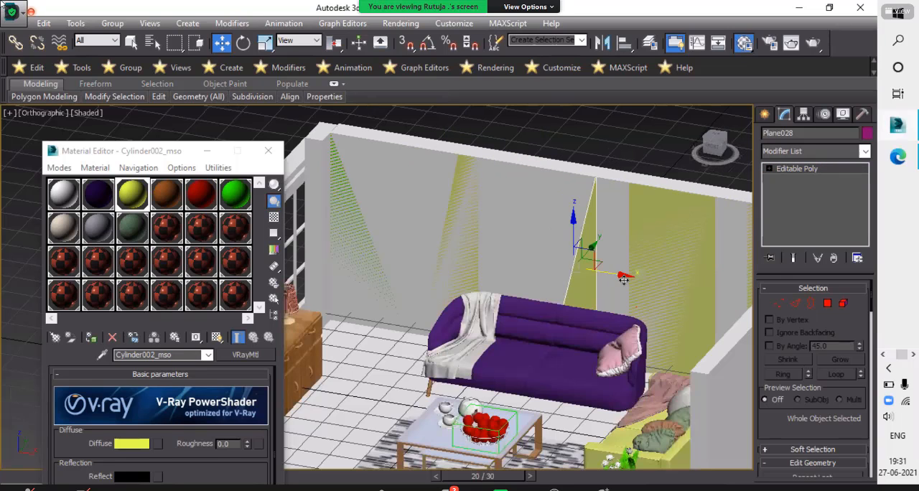
{"action": "left_click", "coordinate": [571, 278]}
{"action": "left_click_drag", "start_coordinate": [571, 278], "coordinate": [583, 281]}
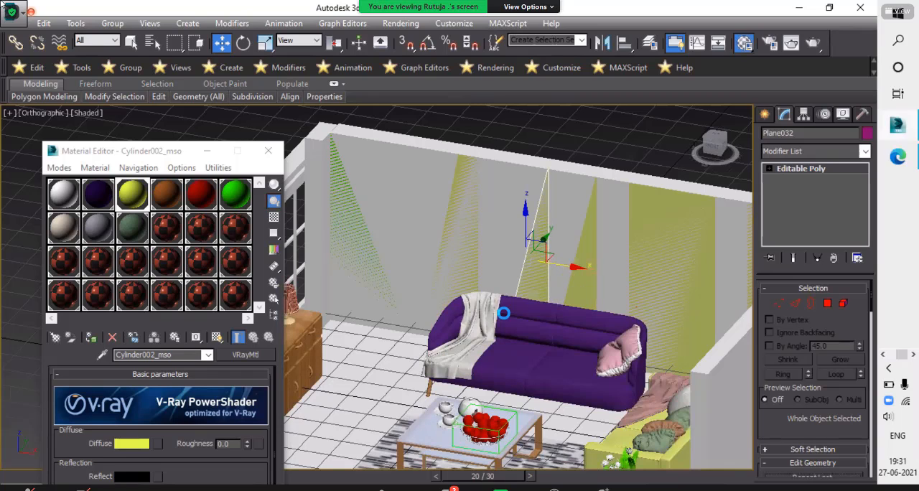
{"action": "key", "text": "ctrl+v"}
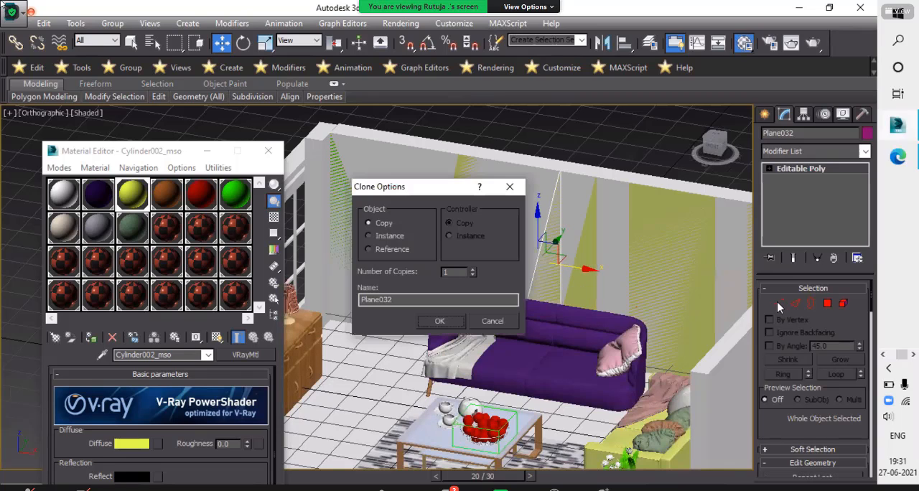
{"action": "key", "text": "Return"}
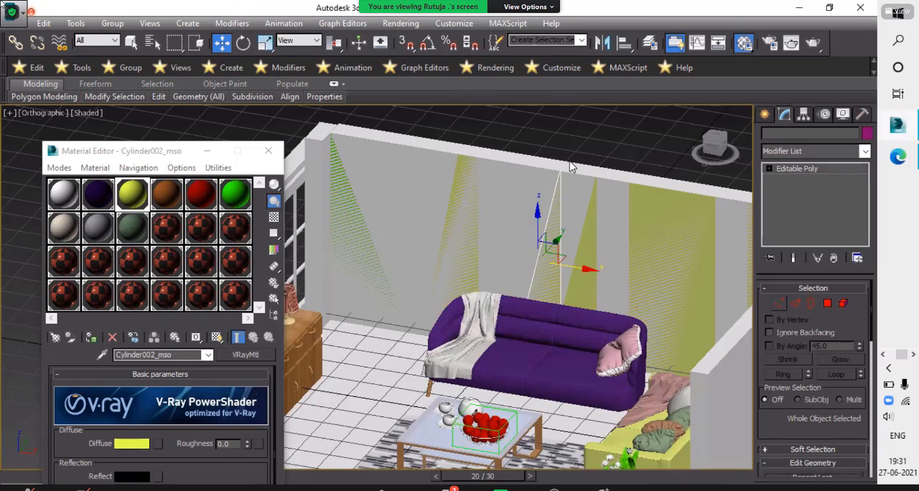
- Lower the two top vertices of the cloned panel and shift them along X toward the original triangle's slanted edge
{"action": "key", "text": "1"}
{"action": "left_click", "coordinate": [561, 172]}
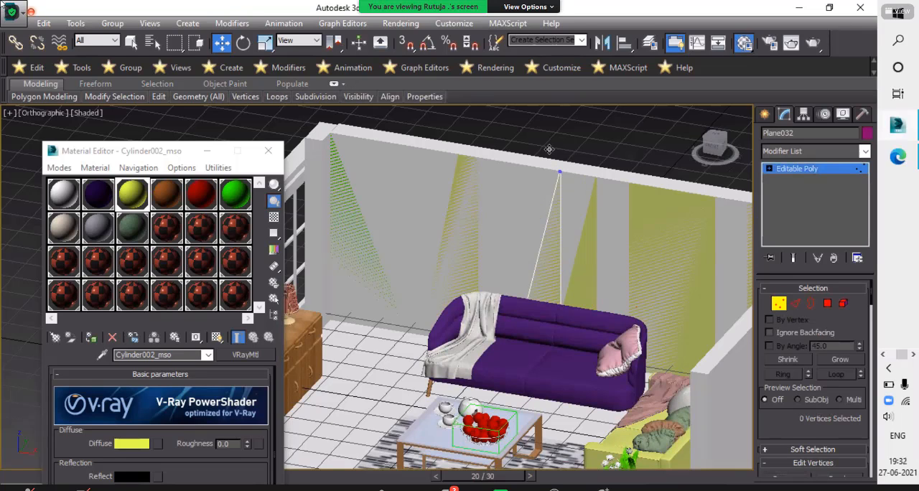
{"action": "scroll", "coordinate": [573, 163], "scroll_direction": "up", "scroll_amount": 4}
{"action": "left_click_drag", "start_coordinate": [581, 251], "coordinate": [638, 316]}
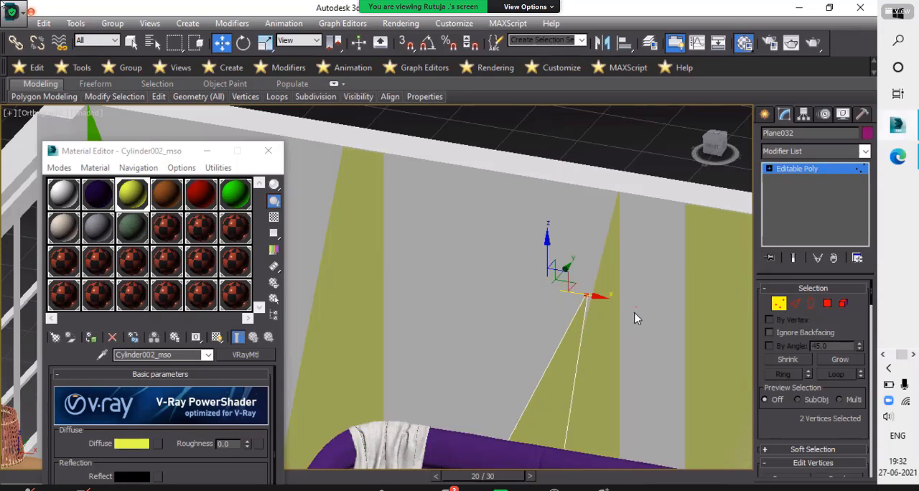
{"action": "middle_click_drag", "start_coordinate": [666, 395], "coordinate": [660, 284]}
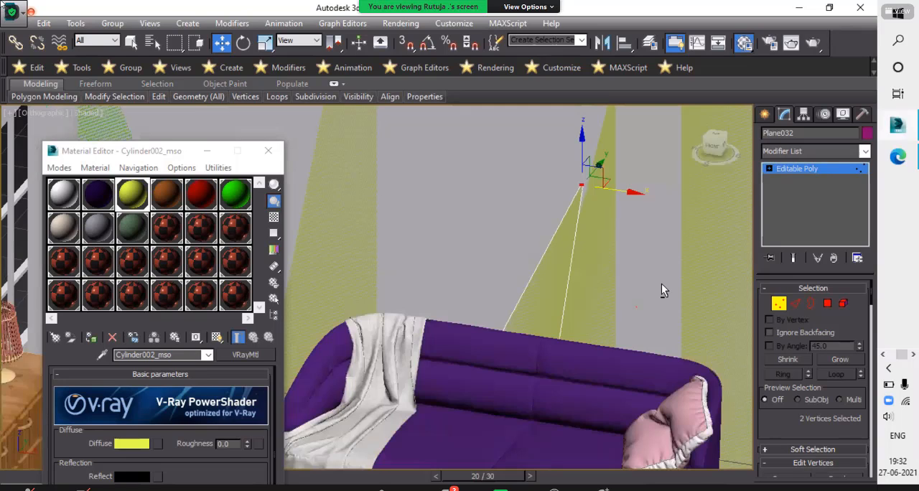
- Narrow the base of the cloned panel by moving its bottom-right vertex along X behind the sofa
{"action": "middle_click_drag", "start_coordinate": [500, 215], "coordinate": [531, 151], "text": "alt"}
{"action": "scroll", "coordinate": [544, 192], "scroll_direction": "up", "scroll_amount": 5}
{"action": "left_click_drag", "start_coordinate": [505, 259], "coordinate": [559, 282]}
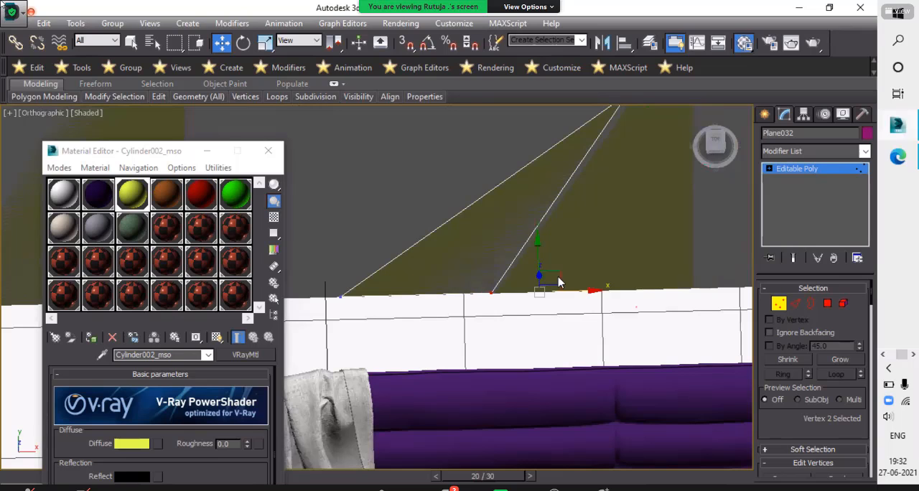
{"action": "middle_click_drag", "start_coordinate": [541, 214], "coordinate": [568, 185], "text": "alt"}
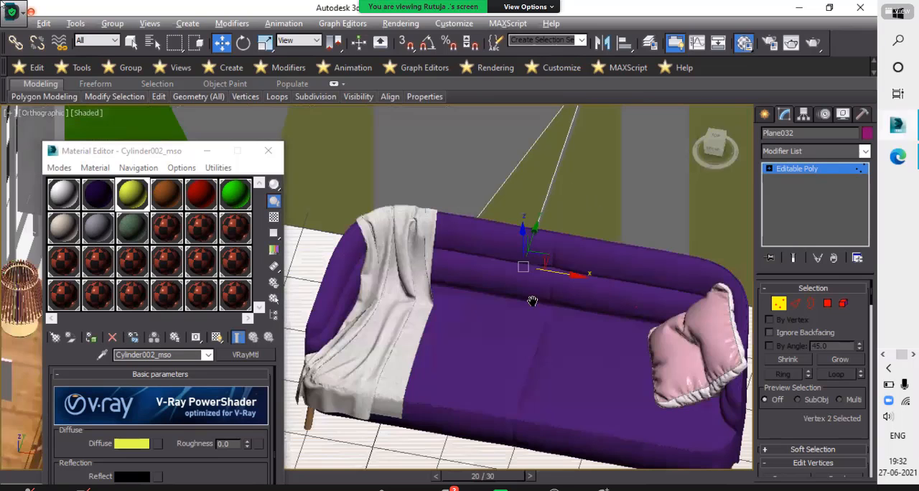
{"action": "middle_click_drag", "start_coordinate": [538, 140], "coordinate": [540, 144], "text": "alt"}
{"action": "left_click", "coordinate": [540, 144]}
{"action": "scroll", "coordinate": [540, 144], "scroll_direction": "down", "scroll_amount": 4}
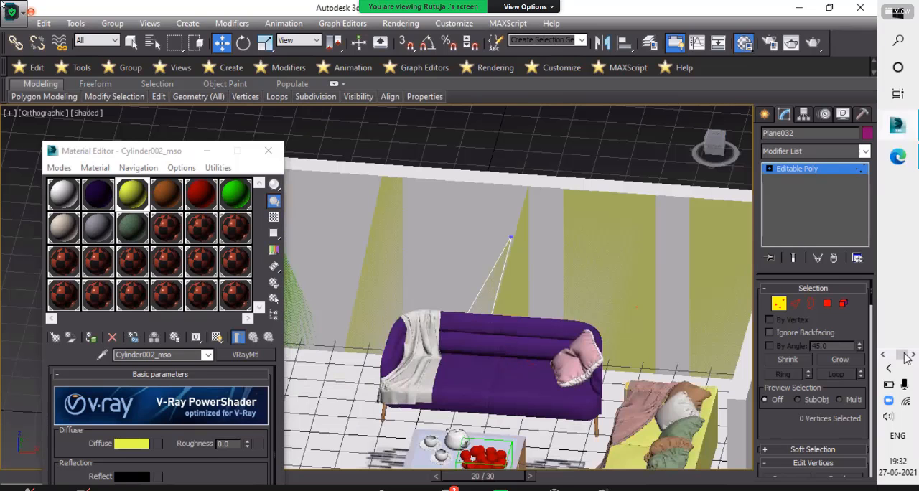
- Check the reference render sam2.jpg in Photos, and move the cloned panel's top vertices up to the wall's upper edge beside the triangle's tip
{"action": "left_click", "coordinate": [886, 357]}
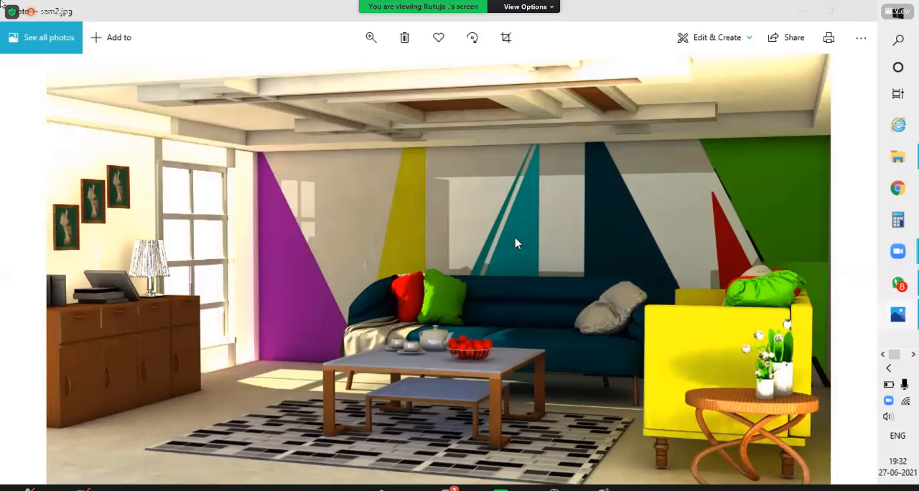
{"action": "key", "text": "alt+Tab"}
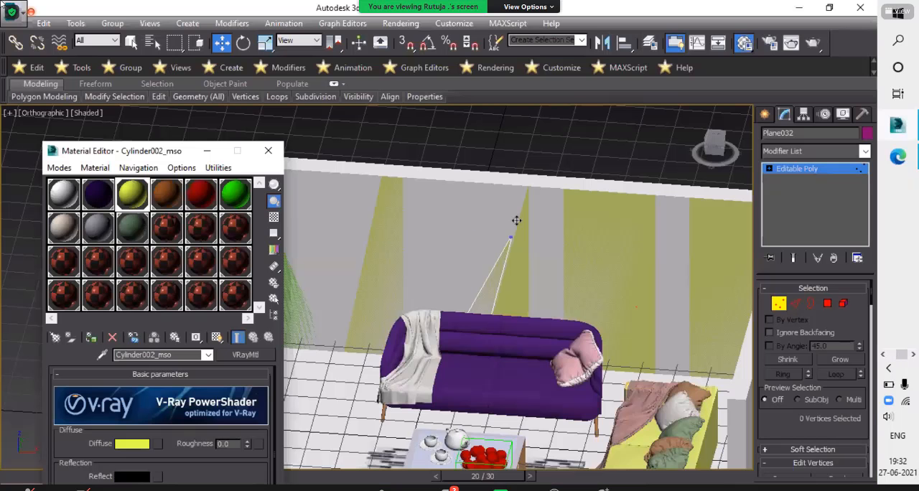
{"action": "scroll", "coordinate": [516, 221], "scroll_direction": "up", "scroll_amount": 5}
{"action": "left_click_drag", "start_coordinate": [537, 297], "coordinate": [636, 348]}
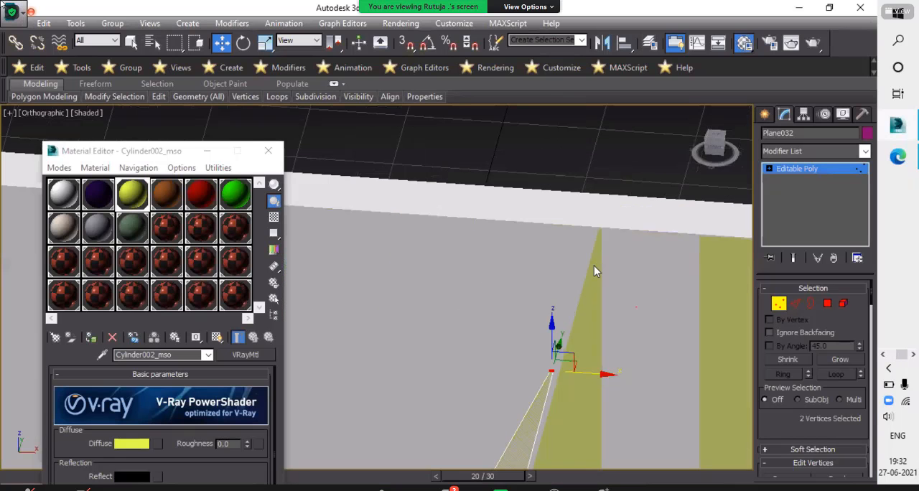
{"action": "middle_click_drag", "start_coordinate": [594, 269], "coordinate": [584, 243], "text": "alt"}
{"action": "key", "text": "f"}
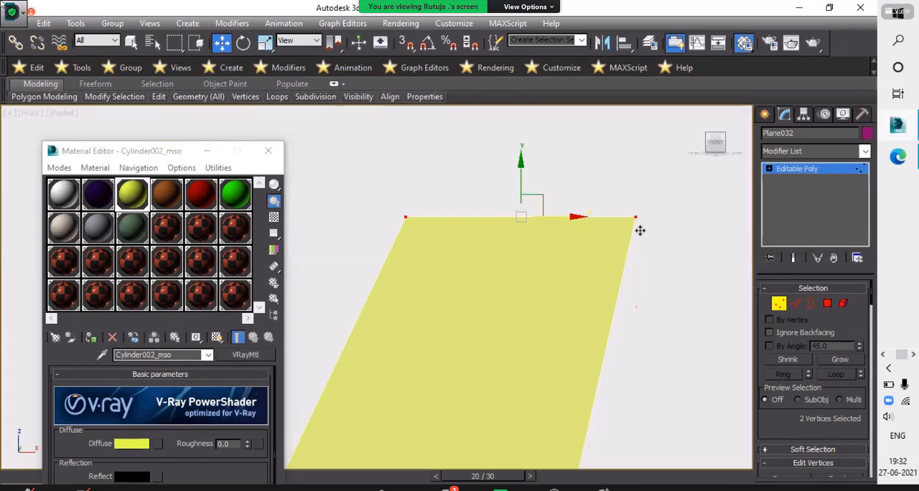
{"action": "scroll", "coordinate": [646, 231], "scroll_direction": "down", "scroll_amount": 8}
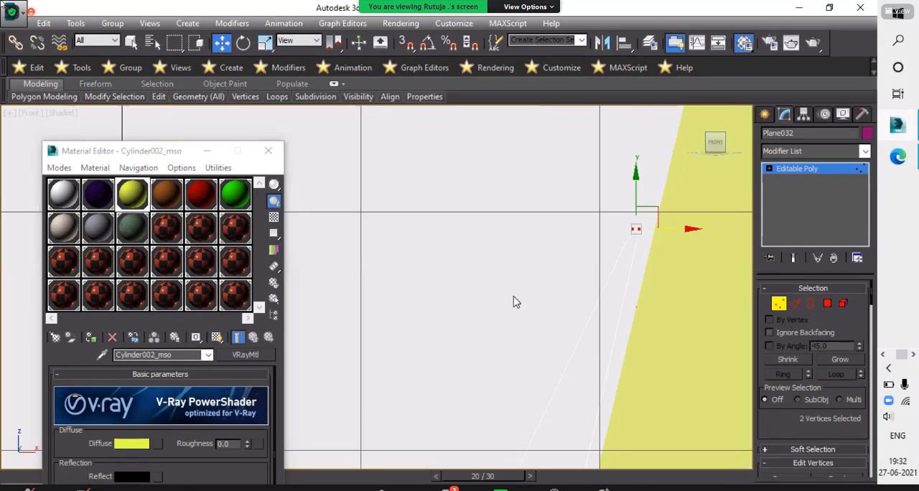
{"action": "middle_click_drag", "start_coordinate": [564, 125], "coordinate": [493, 297]}
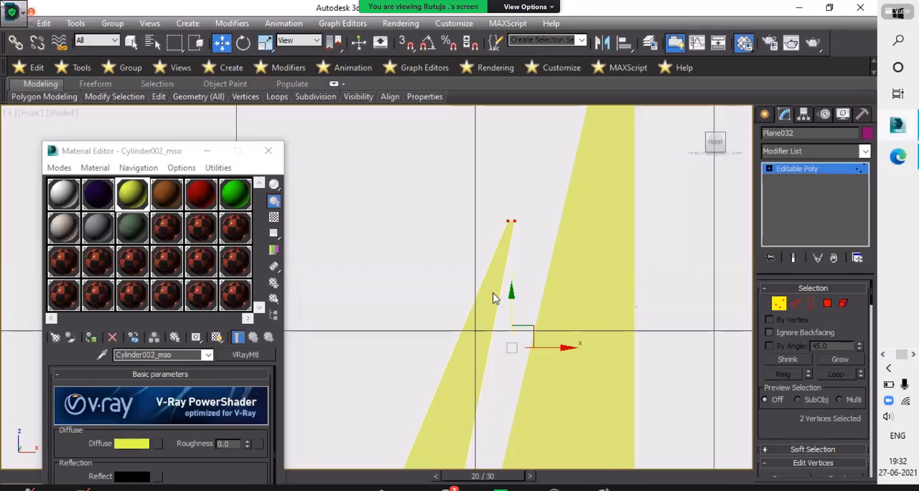
{"action": "scroll", "coordinate": [466, 291], "scroll_direction": "down", "scroll_amount": 4}
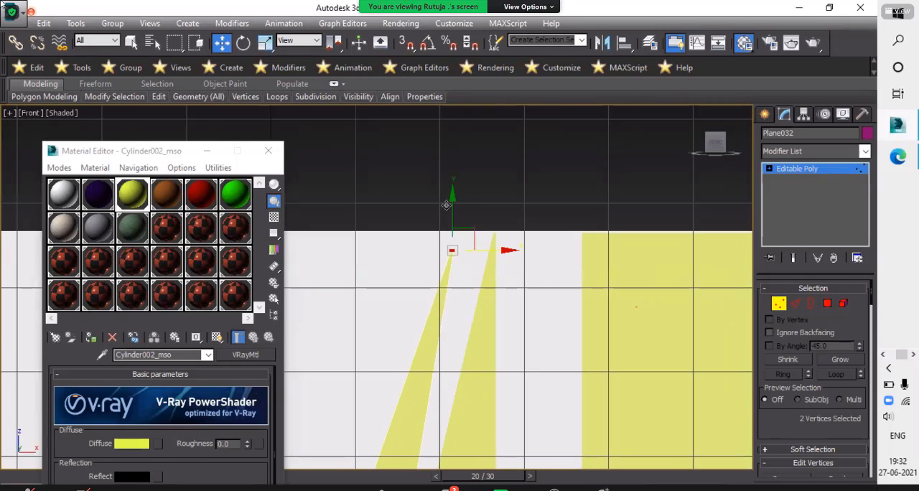
{"action": "scroll", "coordinate": [453, 234], "scroll_direction": "up", "scroll_amount": 4}
{"action": "left_click_drag", "start_coordinate": [502, 232], "coordinate": [573, 231]}
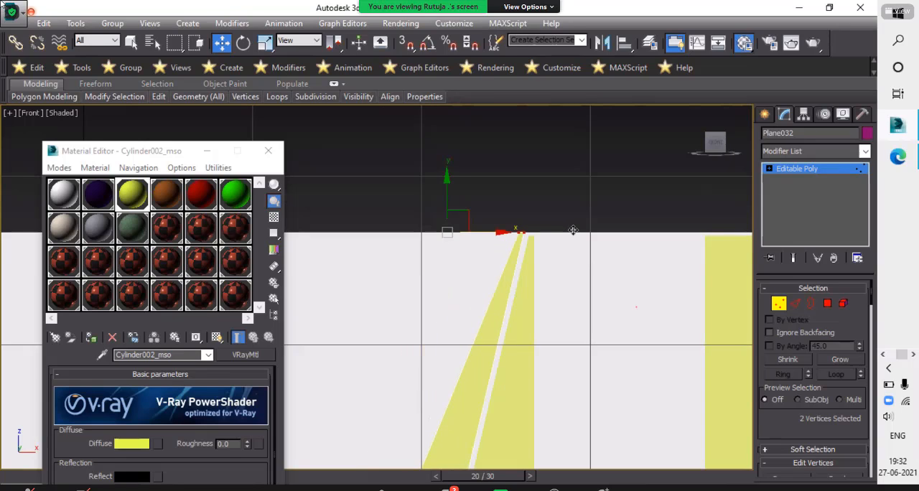
- Try to adjust the bottom-right vertex of the cloned panel along the X axis
{"action": "scroll", "coordinate": [579, 324], "scroll_direction": "down", "scroll_amount": 2}
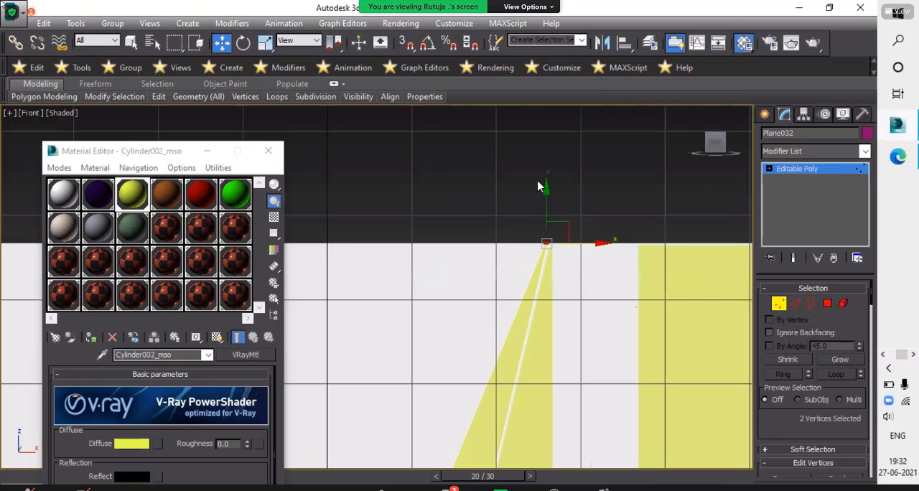
{"action": "scroll", "coordinate": [554, 190], "scroll_direction": "down", "scroll_amount": 4}
{"action": "scroll", "coordinate": [550, 315], "scroll_direction": "up", "scroll_amount": 4}
{"action": "left_click", "coordinate": [574, 340]}
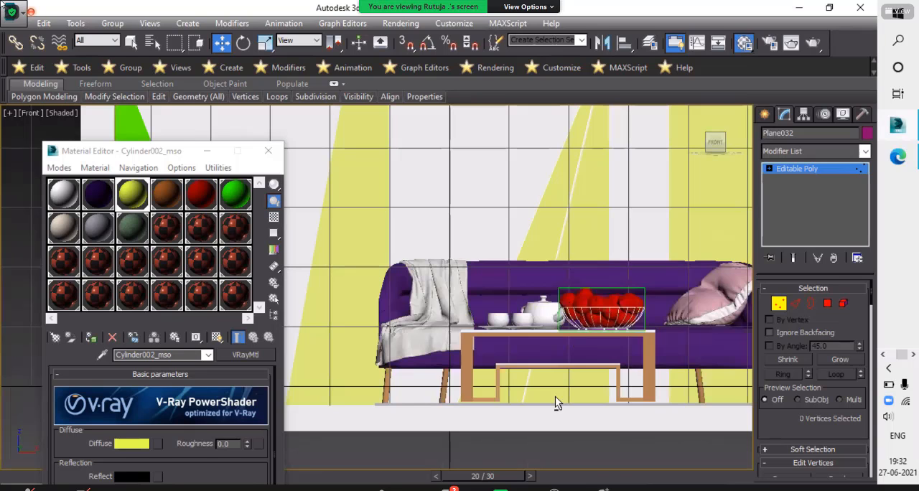
{"action": "middle_click_drag", "start_coordinate": [555, 397], "coordinate": [528, 328], "text": "alt"}
{"action": "left_click_drag", "start_coordinate": [537, 311], "coordinate": [503, 286]}
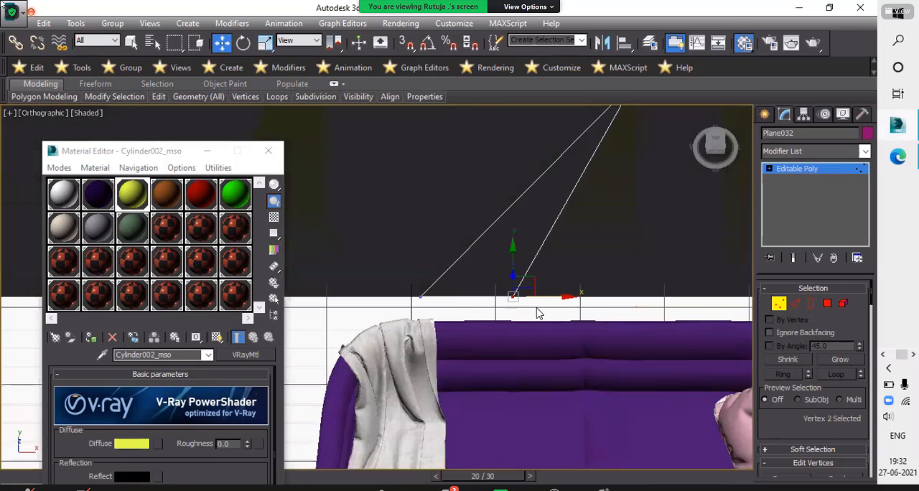
{"action": "scroll", "coordinate": [529, 278], "scroll_direction": "up", "scroll_amount": 4}
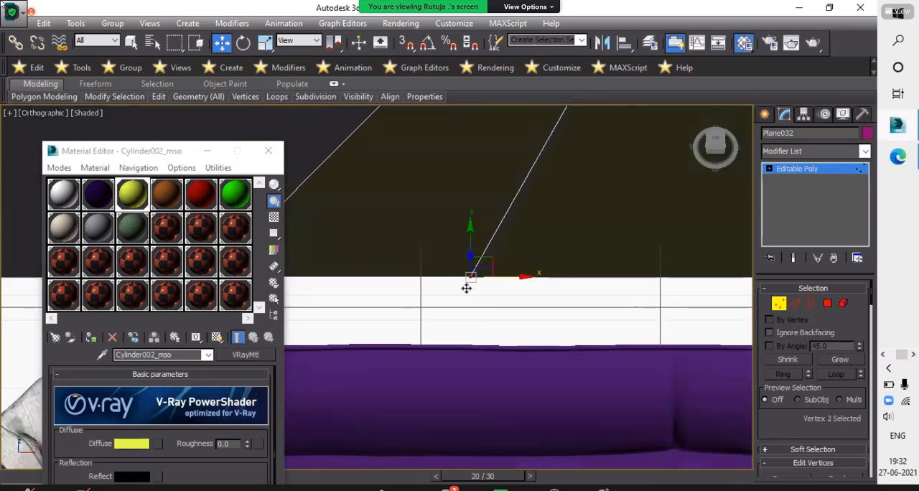
{"action": "key", "text": "ctrl+z"}
{"action": "scroll", "coordinate": [513, 173], "scroll_direction": "down", "scroll_amount": 5}
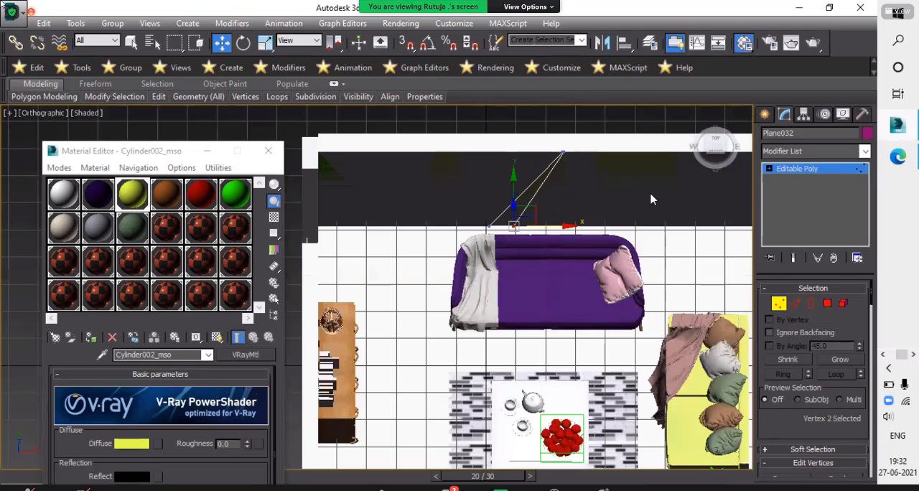
{"action": "scroll", "coordinate": [579, 262], "scroll_direction": "down", "scroll_amount": 2}
- Move the top-left vertex of the cloned panel along X almost onto its top-right vertex to form a sharp tip
{"action": "middle_click_drag", "start_coordinate": [575, 234], "coordinate": [561, 170], "text": "alt"}
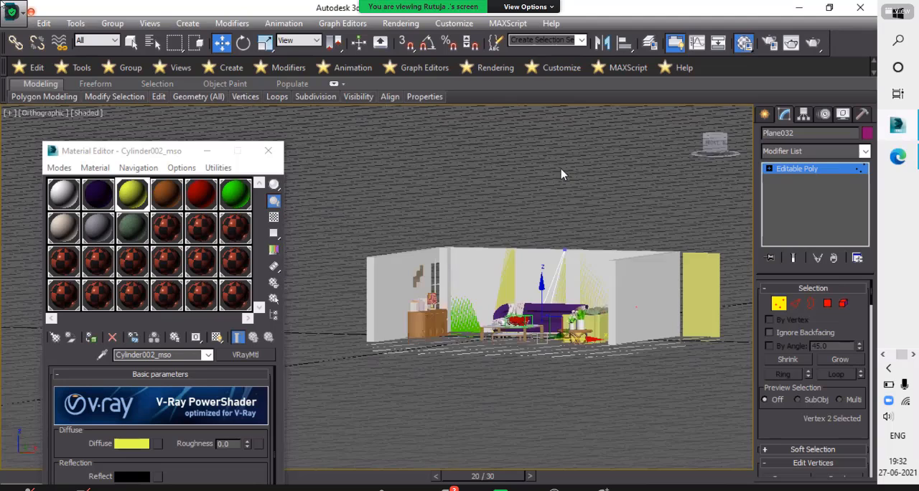
{"action": "scroll", "coordinate": [450, 243], "scroll_direction": "up", "scroll_amount": 6}
{"action": "left_click", "coordinate": [434, 287]}
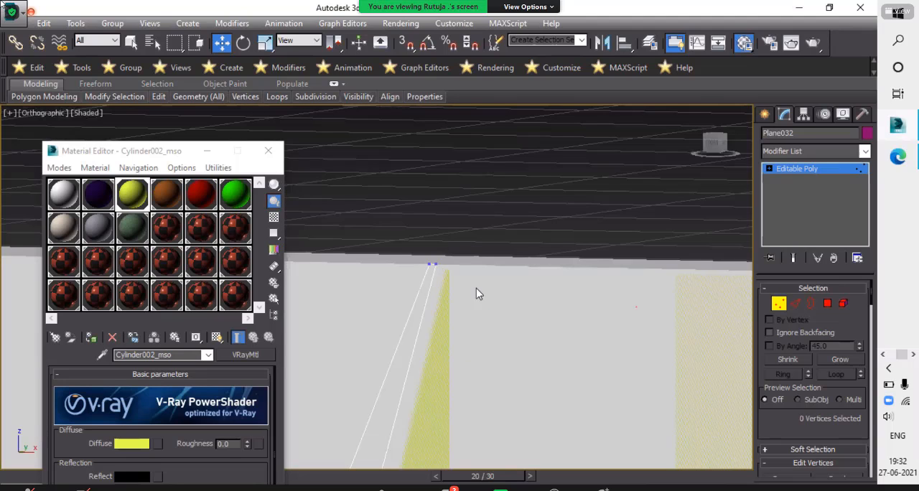
{"action": "scroll", "coordinate": [430, 260], "scroll_direction": "up", "scroll_amount": 1}
{"action": "left_click", "coordinate": [430, 268]}
{"action": "scroll", "coordinate": [436, 268], "scroll_direction": "up", "scroll_amount": 6}
{"action": "left_click_drag", "start_coordinate": [486, 279], "coordinate": [560, 287]}
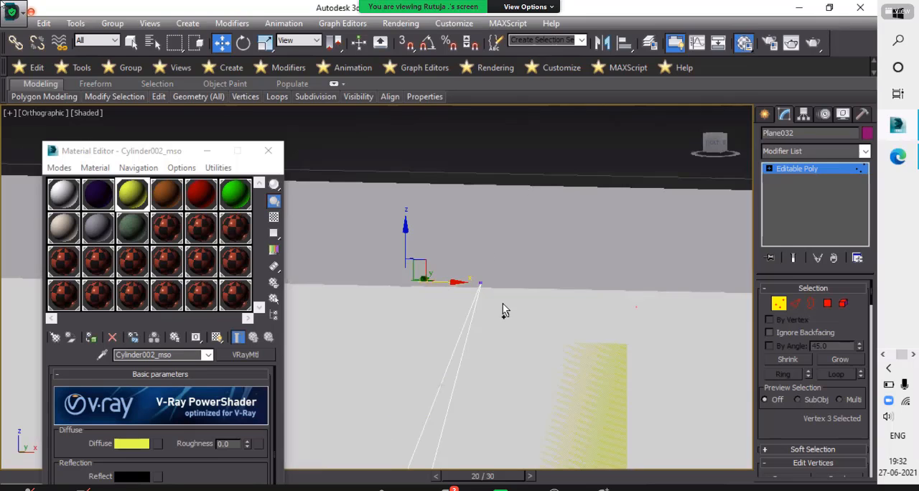
- Align the narrow panel's two tip vertices with the wall's upper edge along Z, and finish vertex editing
{"action": "left_click_drag", "start_coordinate": [502, 303], "coordinate": [521, 325]}
{"action": "scroll", "coordinate": [455, 257], "scroll_direction": "up", "scroll_amount": 2}
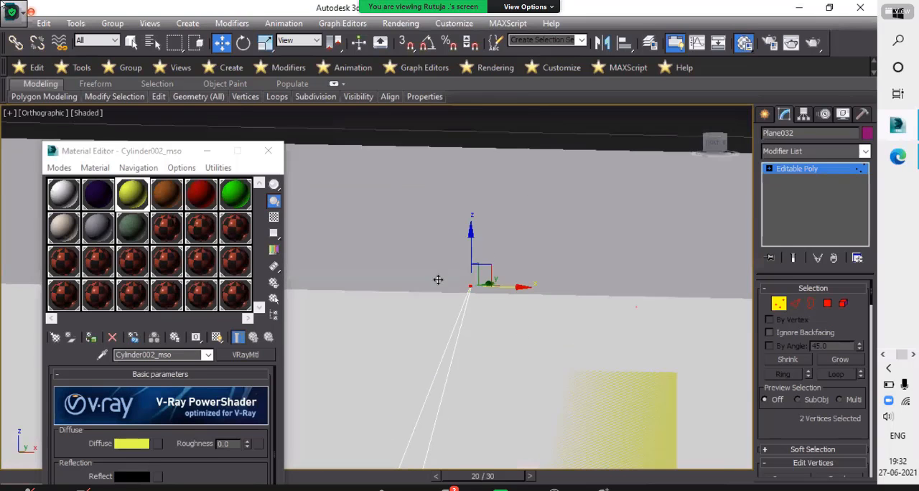
{"action": "scroll", "coordinate": [438, 280], "scroll_direction": "up", "scroll_amount": 2}
{"action": "left_click_drag", "start_coordinate": [438, 280], "coordinate": [442, 259]}
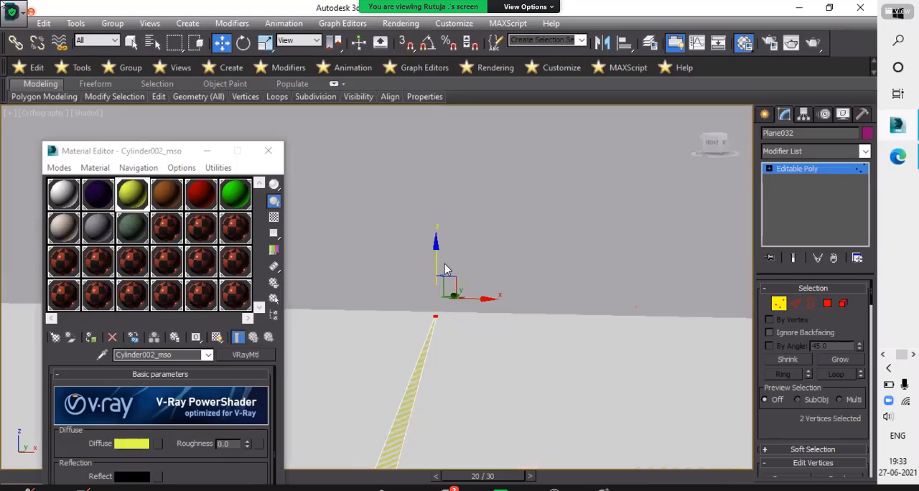
{"action": "middle_click_drag", "start_coordinate": [732, 323], "coordinate": [715, 367], "text": "alt"}
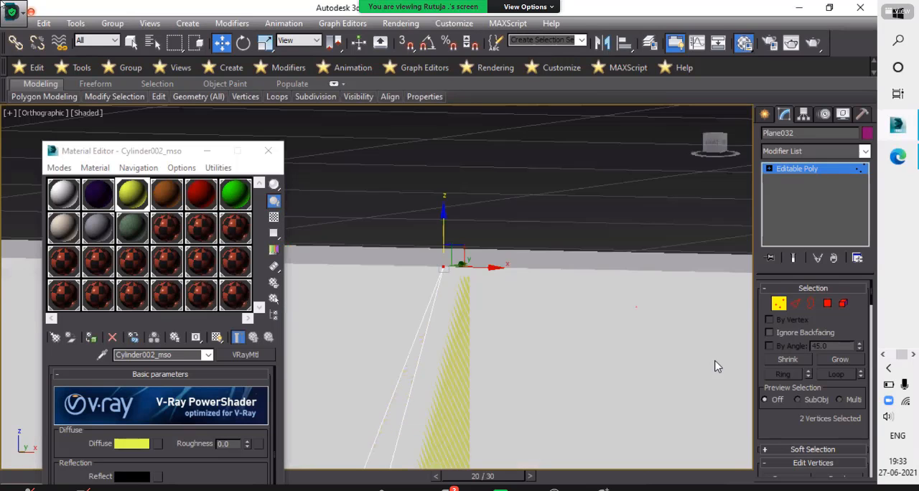
{"action": "left_click", "coordinate": [546, 261]}
{"action": "scroll", "coordinate": [545, 262], "scroll_direction": "down", "scroll_amount": 3}
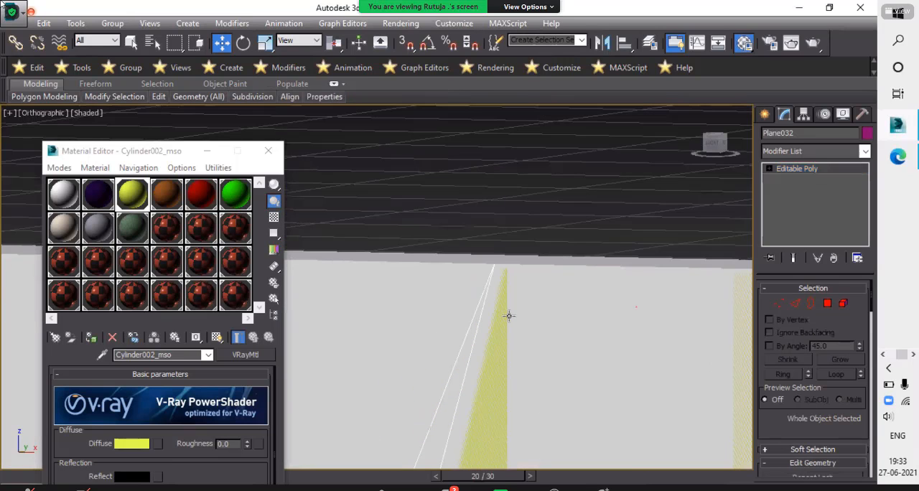
{"action": "scroll", "coordinate": [621, 330], "scroll_direction": "down", "scroll_amount": 5}
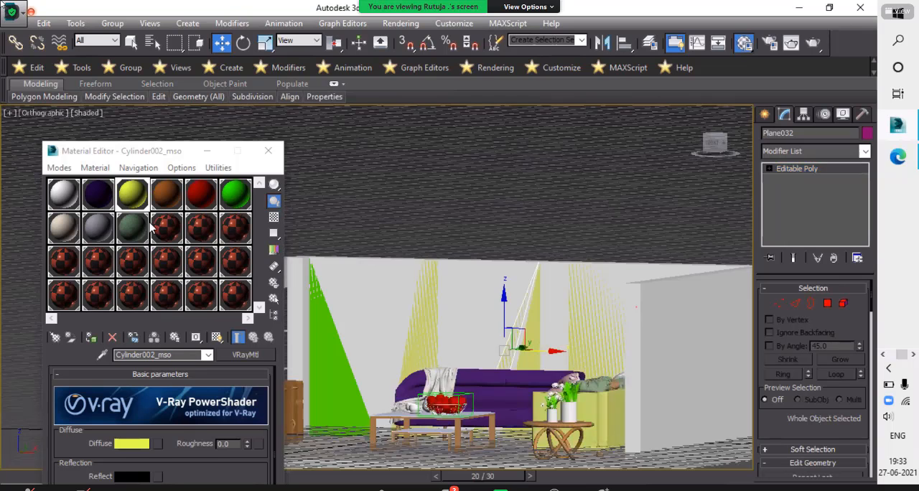
- Assign the next unused sample material to the narrow tapered panel and change the material's type to VRayMtl
{"action": "left_click", "coordinate": [172, 230]}
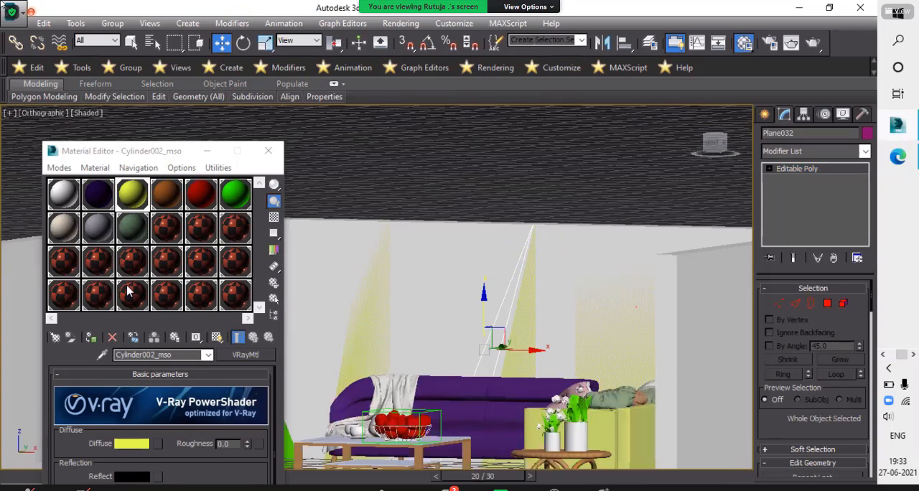
{"action": "left_click", "coordinate": [91, 341]}
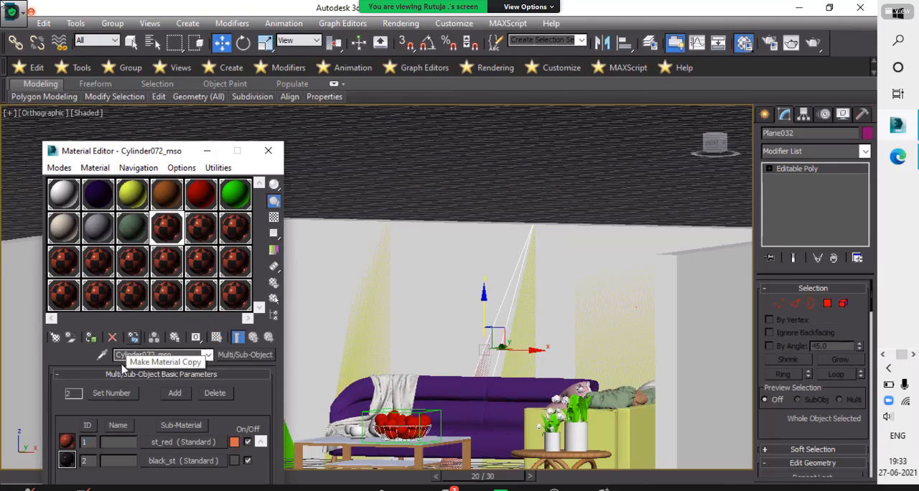
{"action": "left_click", "coordinate": [526, 323]}
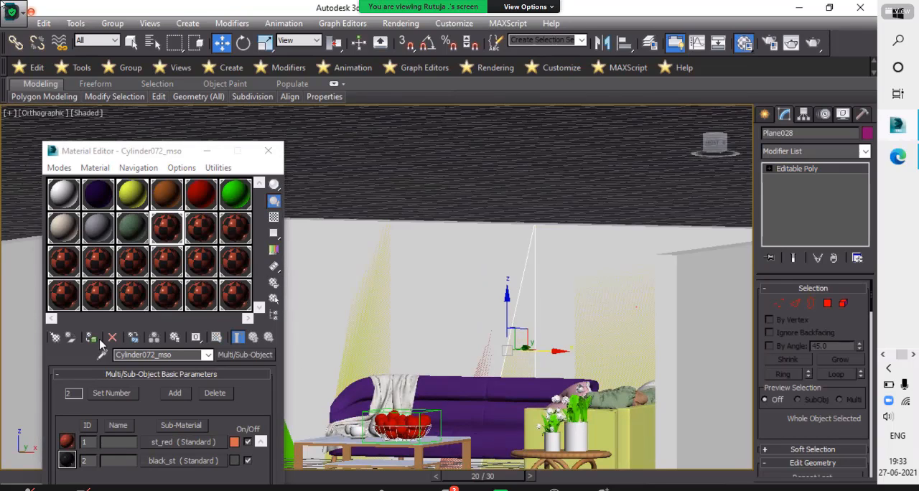
{"action": "left_click", "coordinate": [242, 356]}
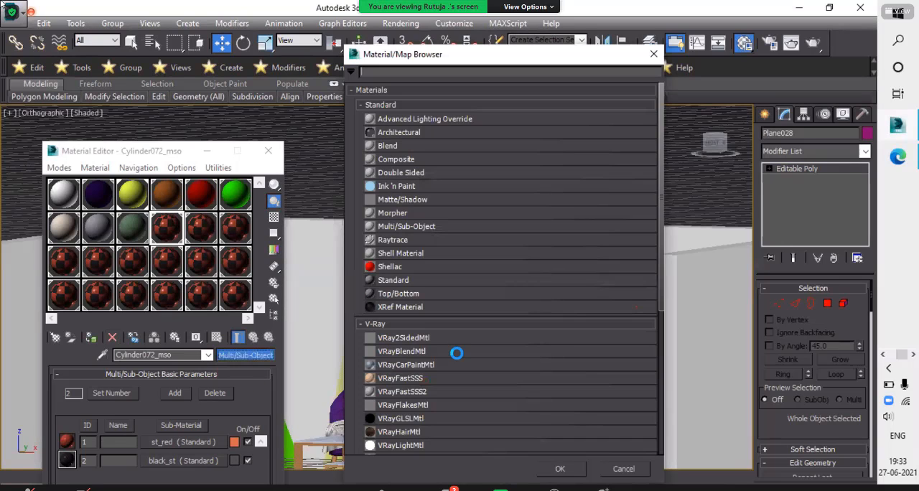
{"action": "scroll", "coordinate": [459, 356], "scroll_direction": "down", "scroll_amount": 3}
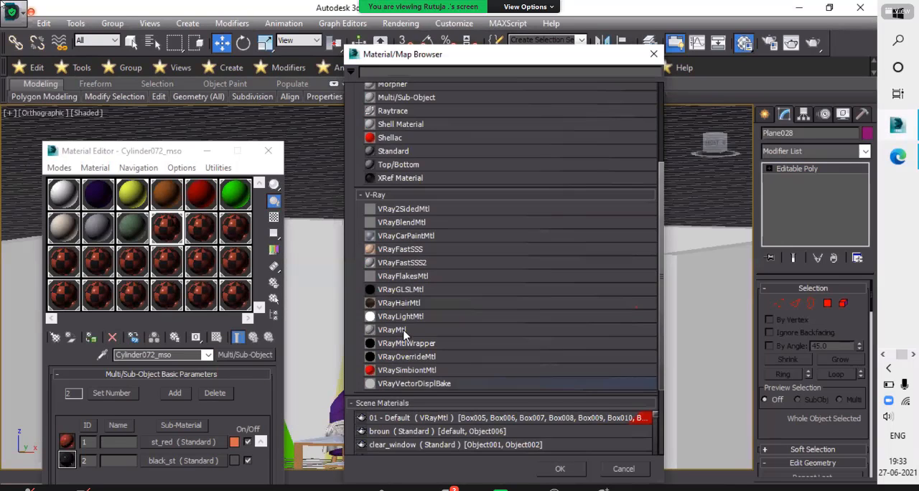
{"action": "left_click", "coordinate": [562, 471]}
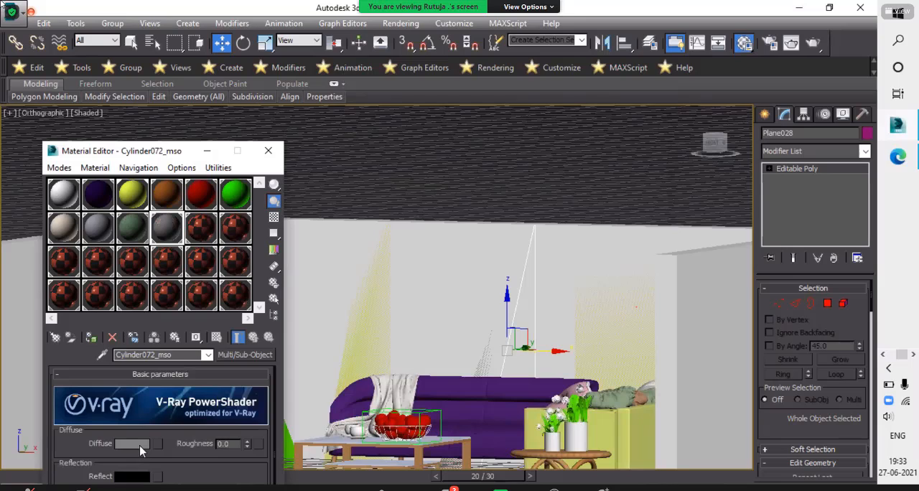
- Try violet, pink, green and orange diffuse colours for the new material, settling on a dark teal with hue 122 and saturation 198
{"action": "left_click", "coordinate": [135, 444]}
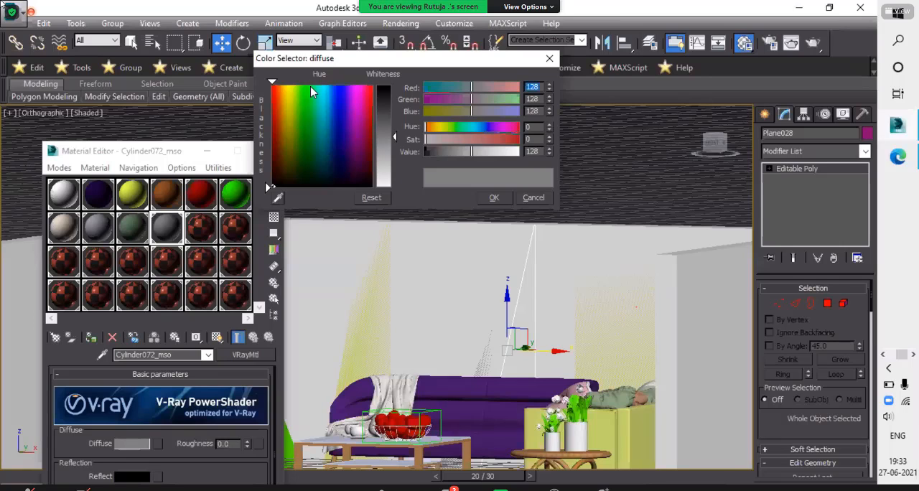
{"action": "left_click", "coordinate": [329, 97]}
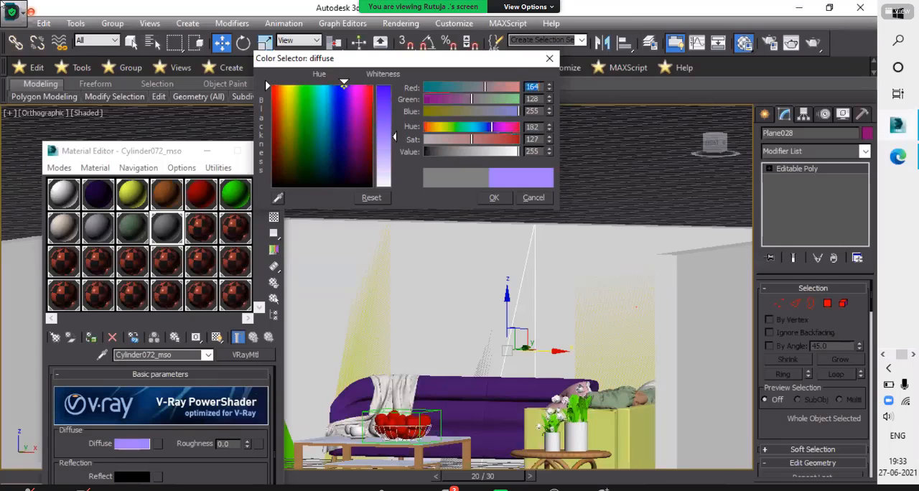
{"action": "mouse_move", "coordinate": [329, 98]}
{"action": "left_mouse_down"}
{"action": "mouse_move", "coordinate": [324, 120]}
{"action": "mouse_move", "coordinate": [319, 85]}
{"action": "mouse_move", "coordinate": [349, 105]}
{"action": "mouse_move", "coordinate": [329, 93]}
{"action": "left_mouse_up"}
{"action": "mouse_move", "coordinate": [472, 127]}
{"action": "left_mouse_down"}
{"action": "mouse_move", "coordinate": [513, 127]}
{"action": "mouse_move", "coordinate": [497, 140]}
{"action": "left_mouse_up"}
{"action": "left_click", "coordinate": [498, 139]}
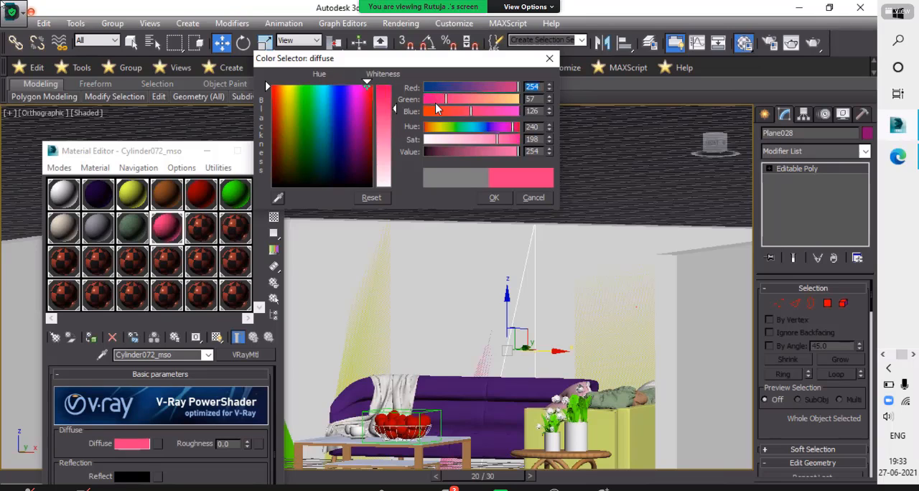
{"action": "left_click_drag", "start_coordinate": [439, 87], "coordinate": [474, 98]}
{"action": "left_click_drag", "start_coordinate": [337, 100], "coordinate": [303, 94]}
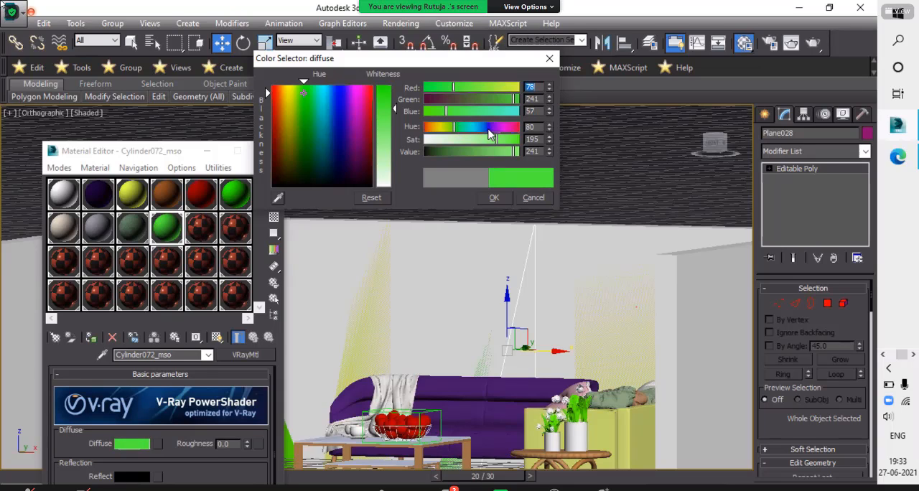
{"action": "left_click_drag", "start_coordinate": [489, 128], "coordinate": [432, 136]}
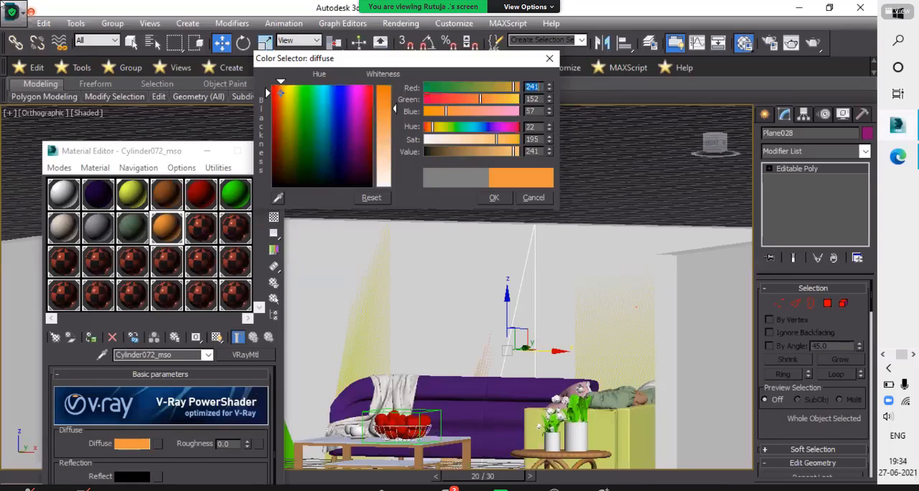
{"action": "left_click", "coordinate": [321, 87]}
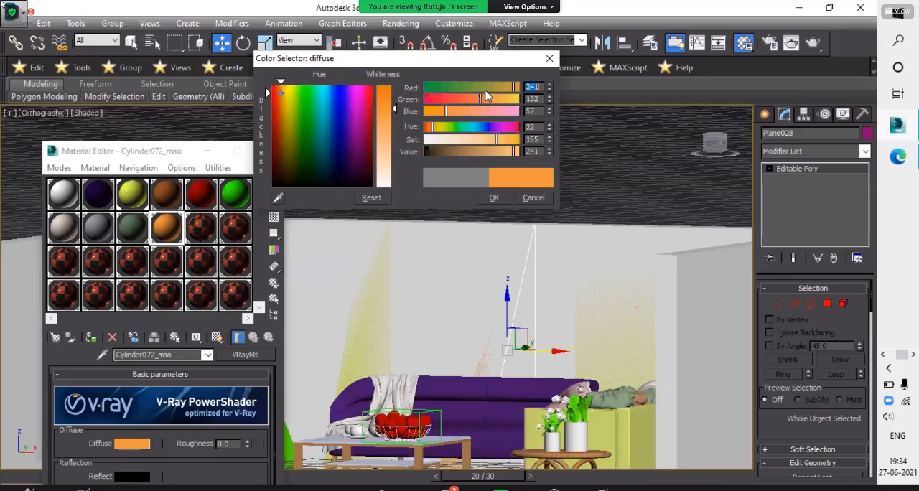
{"action": "left_click", "coordinate": [450, 152]}
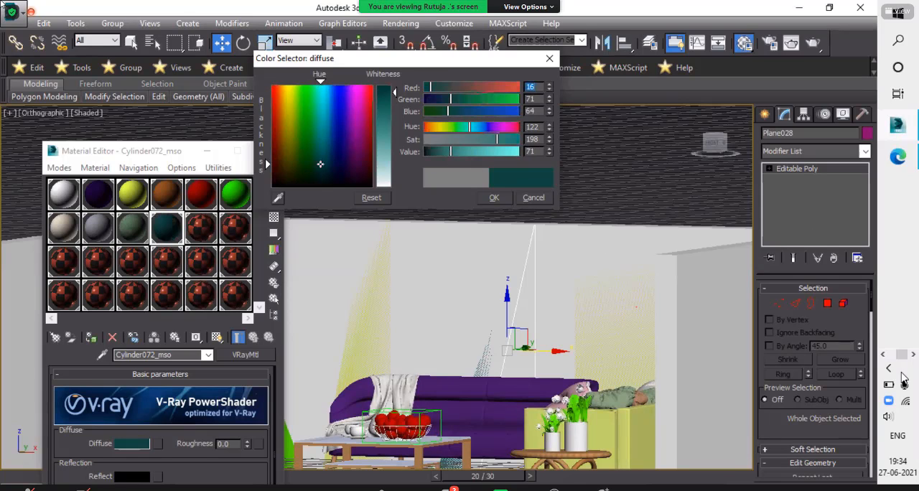
- Compare the teal with the reference render sam2.jpg in Photos, brighten the diffuse colour's value slightly and accept it
{"action": "left_click_drag", "start_coordinate": [904, 358], "coordinate": [895, 358]}
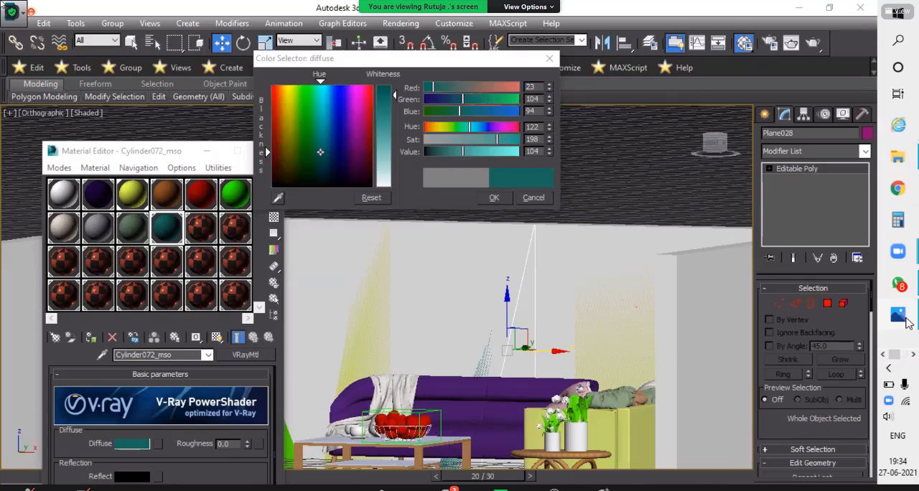
{"action": "left_click", "coordinate": [907, 320]}
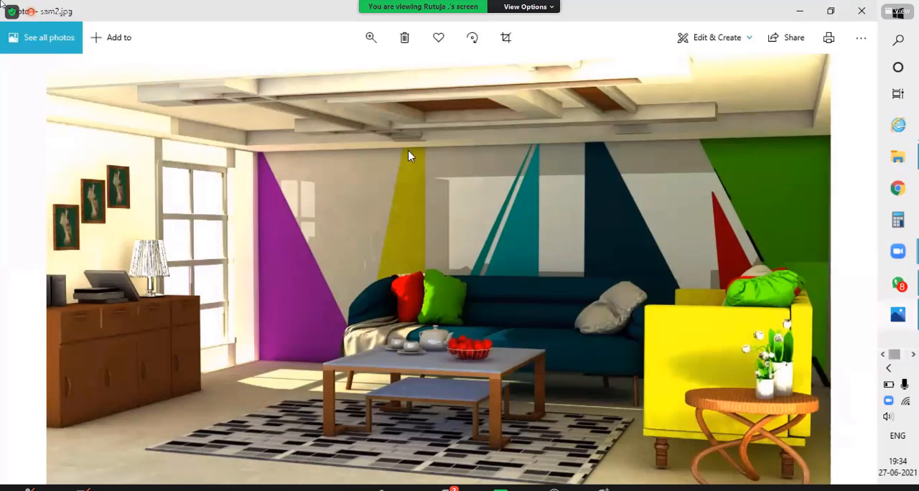
{"action": "key", "text": "alt+Tab"}
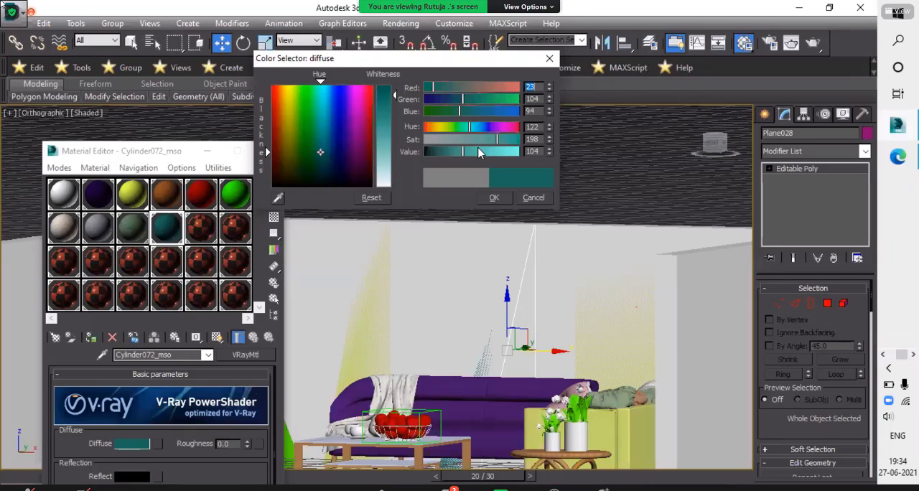
{"action": "left_click", "coordinate": [472, 152]}
{"action": "left_click", "coordinate": [495, 199]}
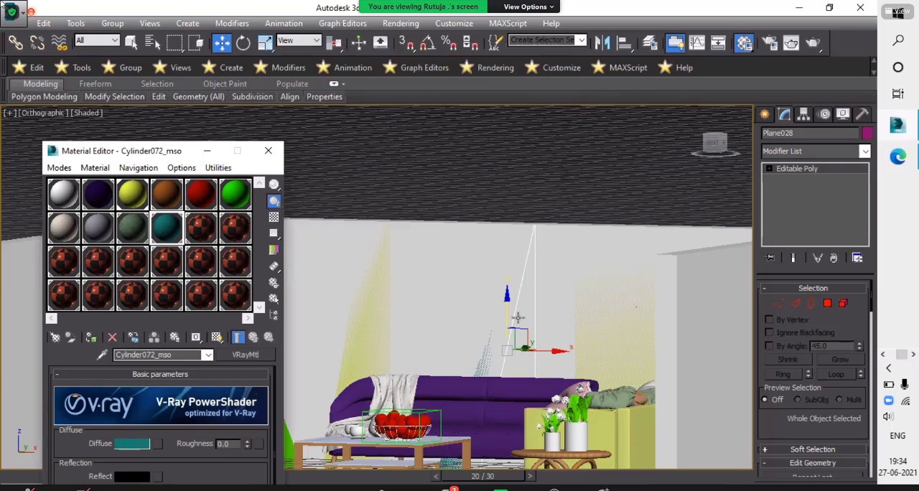
- Assign the teal material to both the narrow panel and the adjoining triangle, show it in the viewport, and deselect the panels
{"action": "scroll", "coordinate": [513, 346], "scroll_direction": "up", "scroll_amount": 6}
{"action": "left_click", "coordinate": [446, 384], "text": "ctrl"}
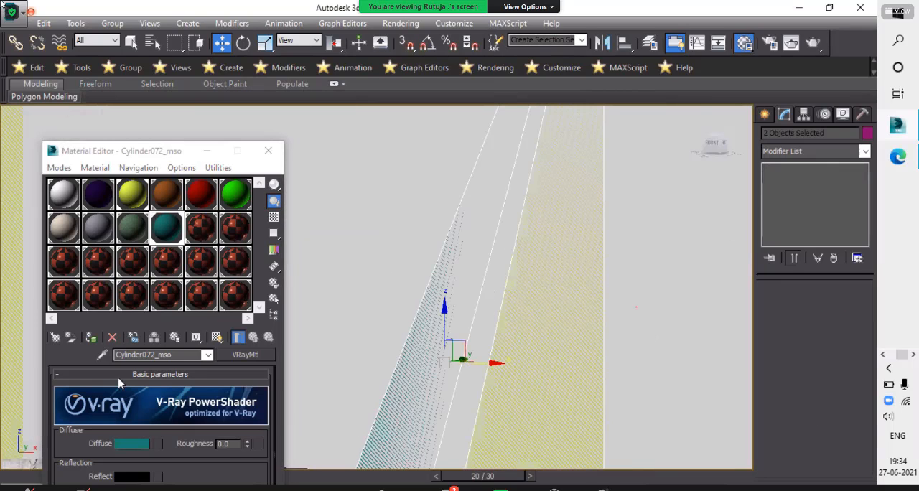
{"action": "left_click", "coordinate": [93, 339]}
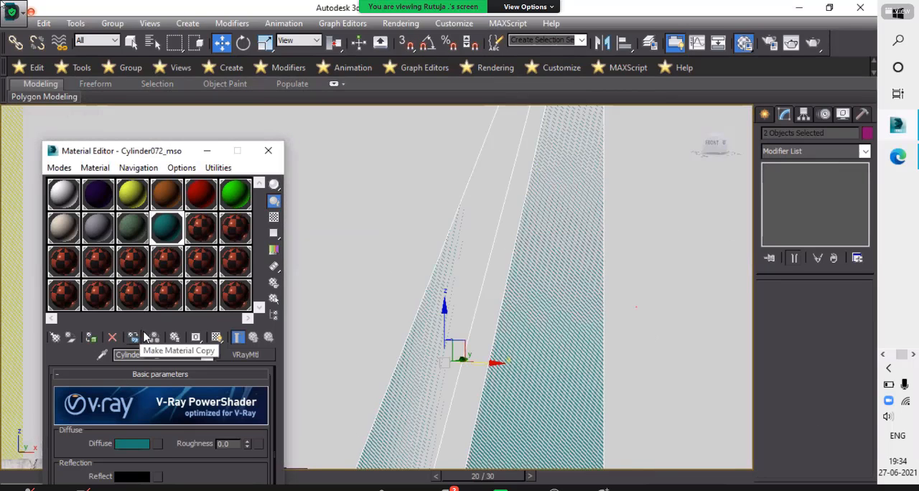
{"action": "left_click", "coordinate": [217, 338]}
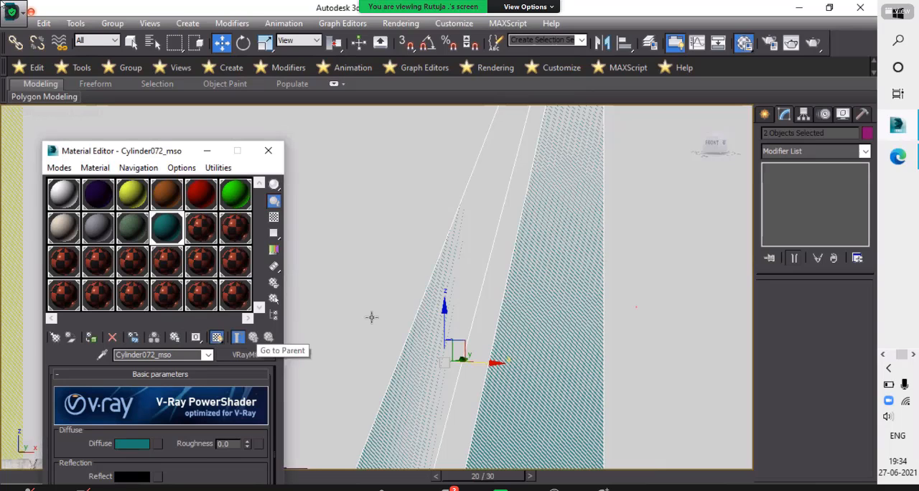
{"action": "scroll", "coordinate": [451, 325], "scroll_direction": "down", "scroll_amount": 3}
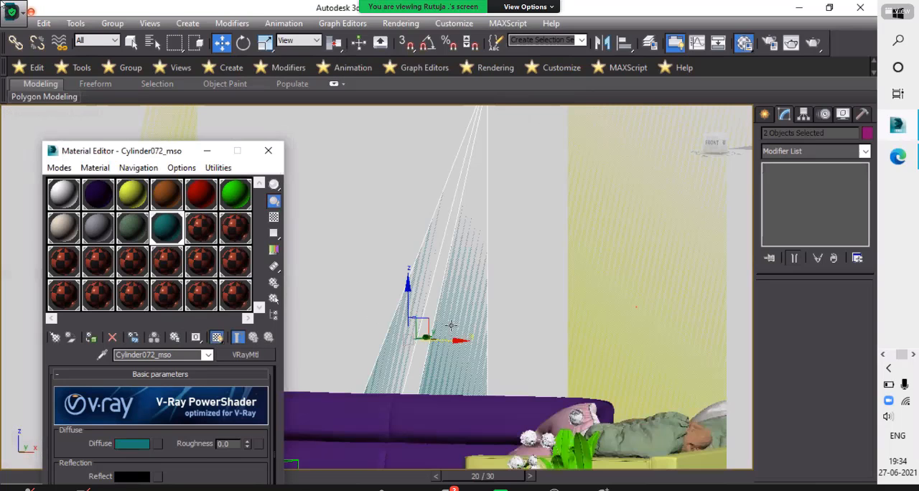
{"action": "scroll", "coordinate": [460, 352], "scroll_direction": "down", "scroll_amount": 5}
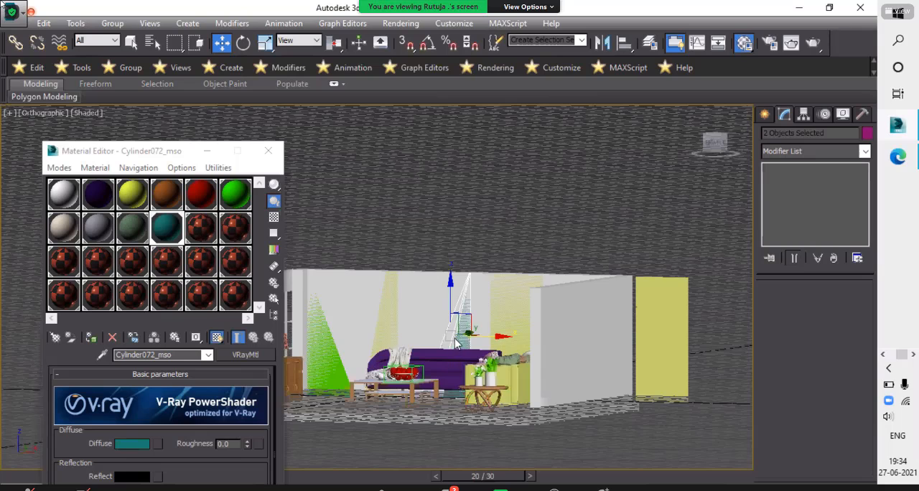
{"action": "left_click", "coordinate": [442, 397]}
{"action": "scroll", "coordinate": [441, 360], "scroll_direction": "up", "scroll_amount": 5}
{"action": "middle_click_drag", "start_coordinate": [409, 312], "coordinate": [395, 292]}
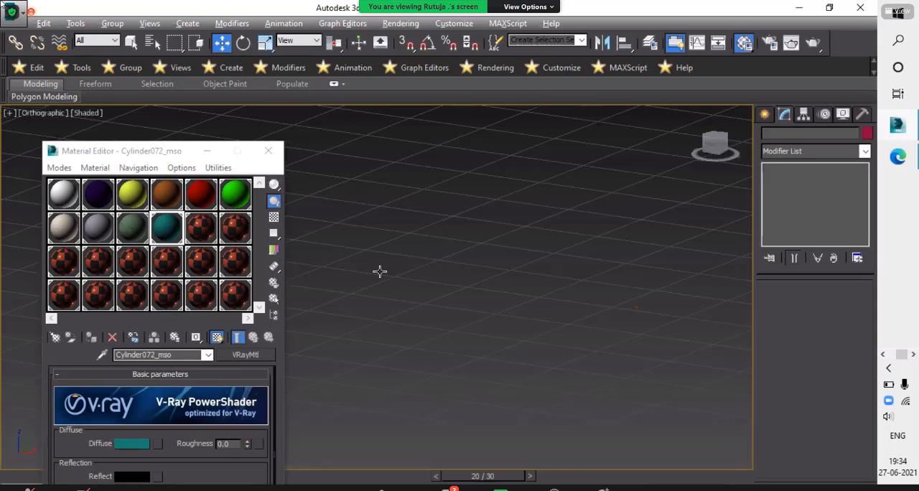
{"action": "key", "text": "z"}
{"action": "scroll", "coordinate": [564, 269], "scroll_direction": "up", "scroll_amount": 5}
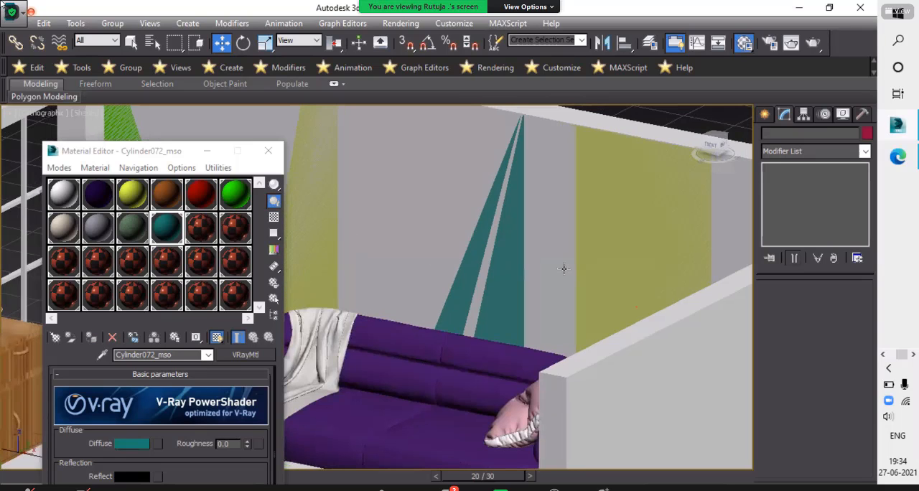
- Check sam2.jpg in Photos, and assign the teal material to the sofa and the dark purple one to the rectangular panel beside the teal triangles
{"action": "left_click", "coordinate": [651, 278]}
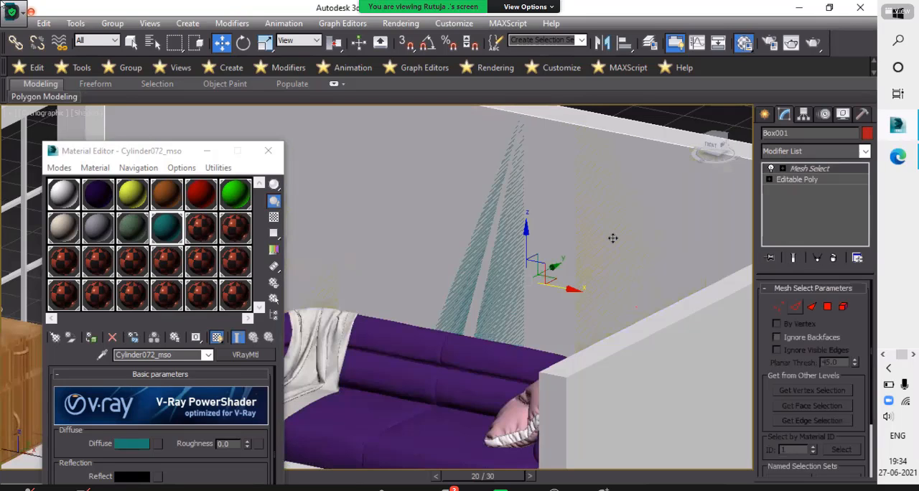
{"action": "left_click", "coordinate": [893, 358]}
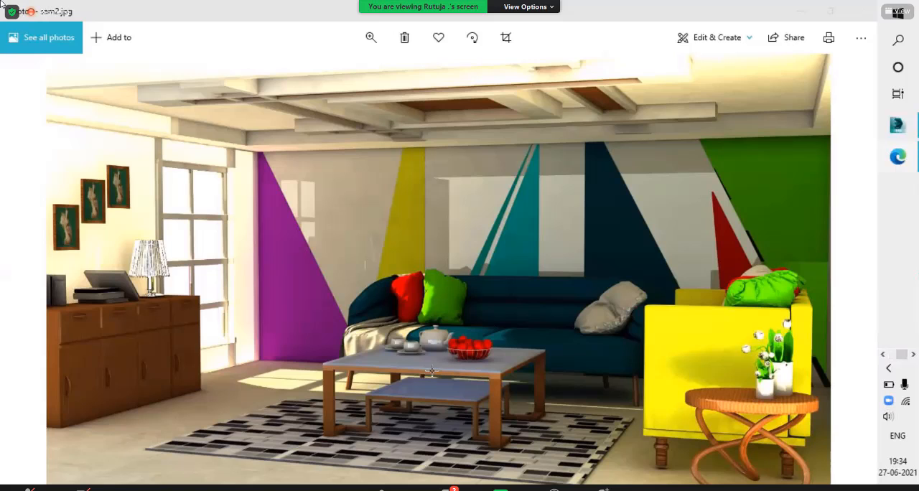
{"action": "key", "text": "alt+Tab"}
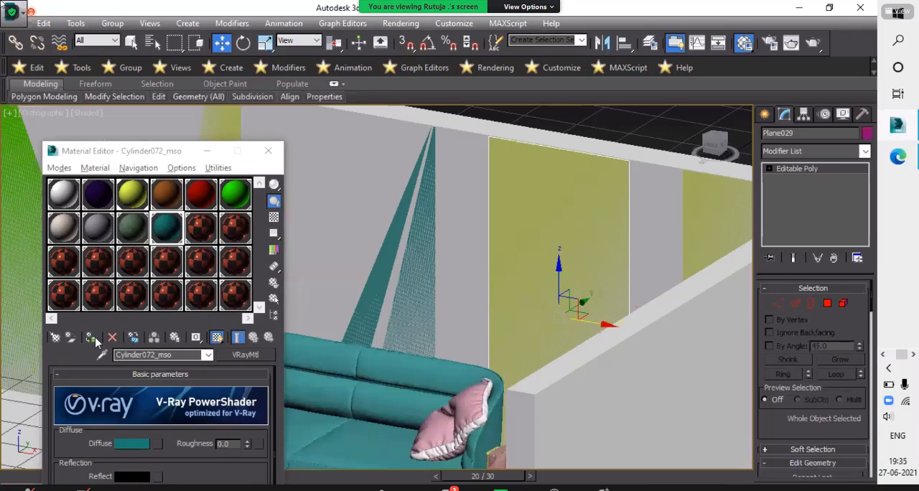
{"action": "left_click", "coordinate": [91, 338]}
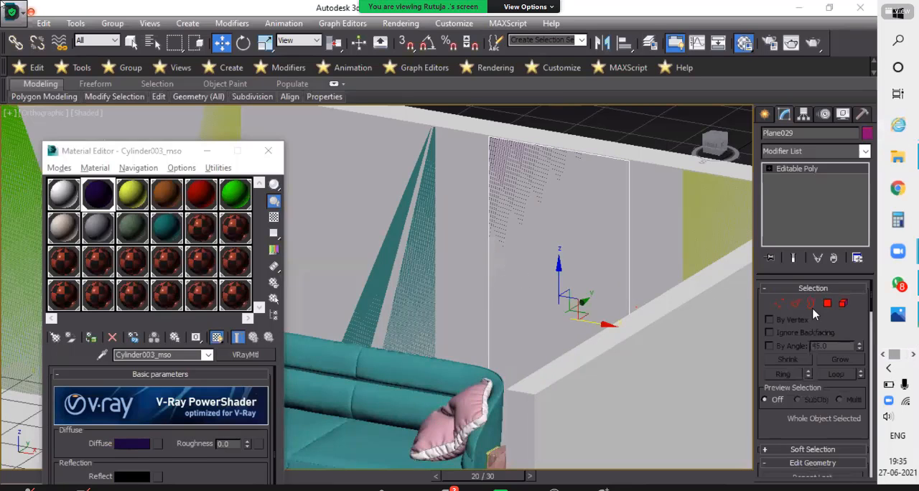
{"action": "left_click", "coordinate": [583, 223]}
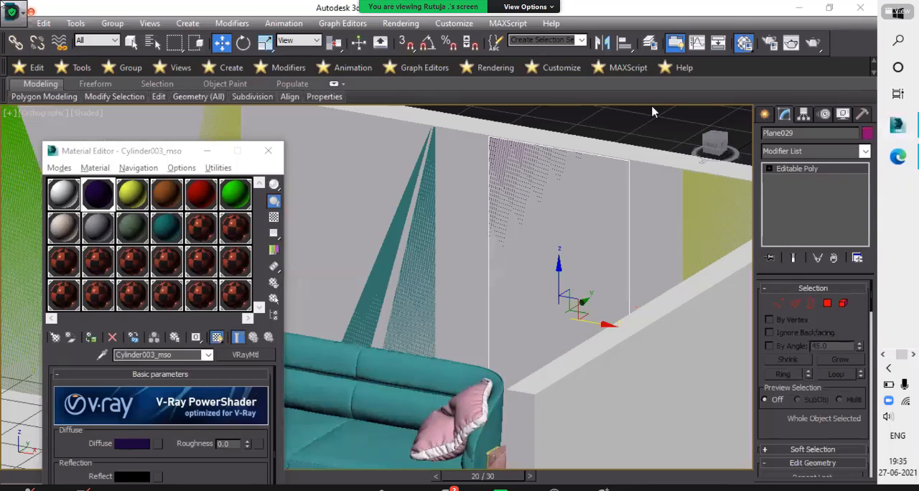
- Move the dark purple panel's top-left vertex along X almost onto its top-right vertex to form a tip, and finish vertex editing
{"action": "middle_click_drag", "start_coordinate": [619, 146], "coordinate": [480, 136], "text": "alt"}
{"action": "key", "text": "1"}
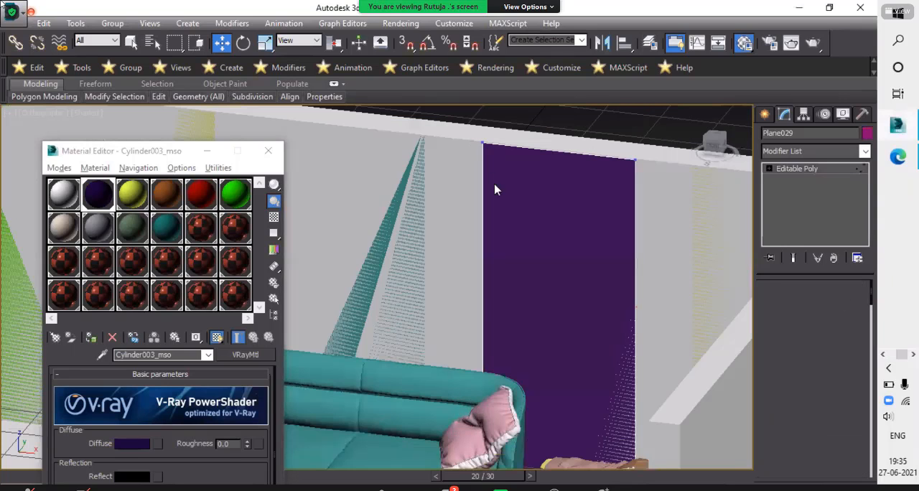
{"action": "scroll", "coordinate": [528, 147], "scroll_direction": "down", "scroll_amount": 3}
{"action": "left_click", "coordinate": [480, 139]}
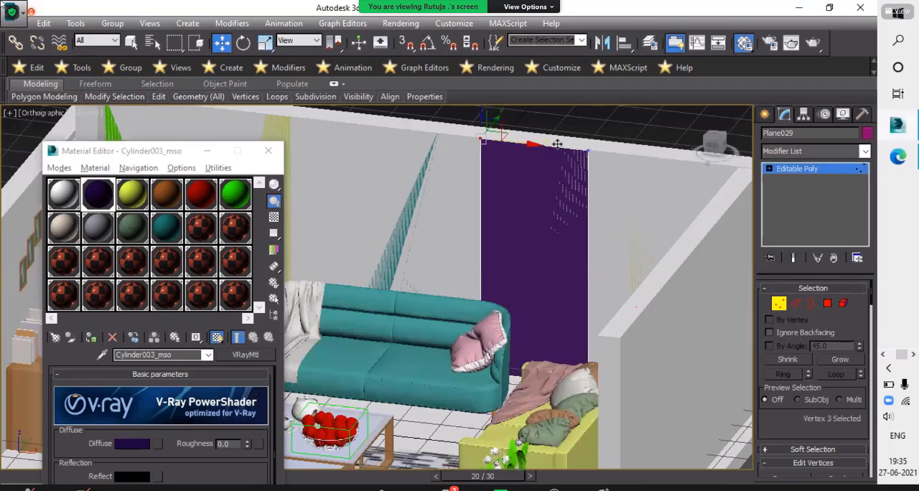
{"action": "left_click_drag", "start_coordinate": [539, 144], "coordinate": [627, 146]}
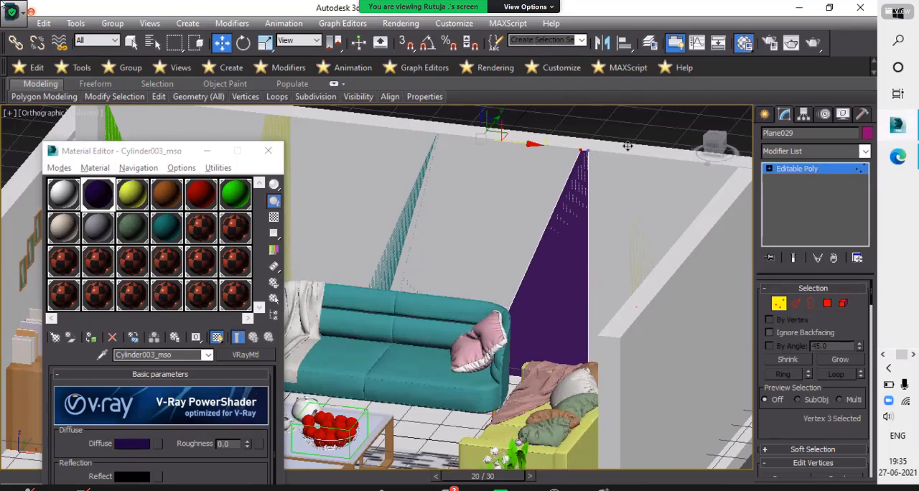
{"action": "scroll", "coordinate": [589, 146], "scroll_direction": "down", "scroll_amount": 2}
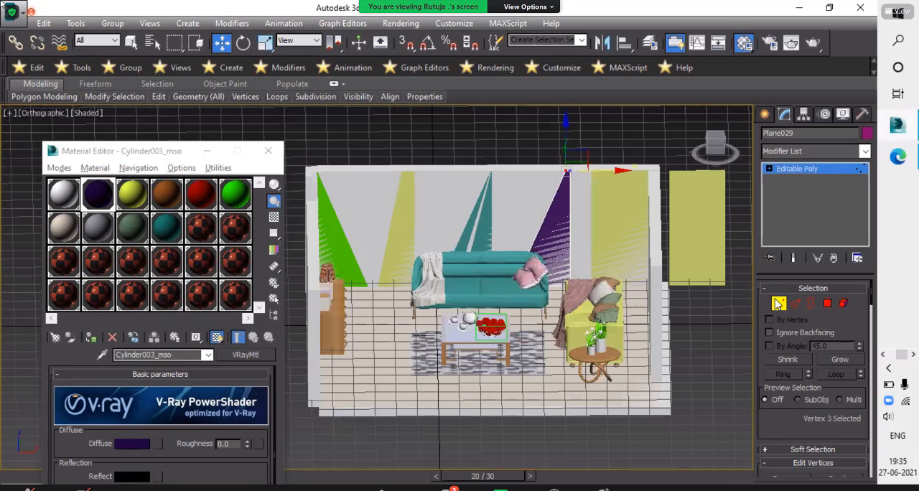
{"action": "middle_click_drag", "start_coordinate": [684, 278], "coordinate": [578, 287], "text": "alt"}
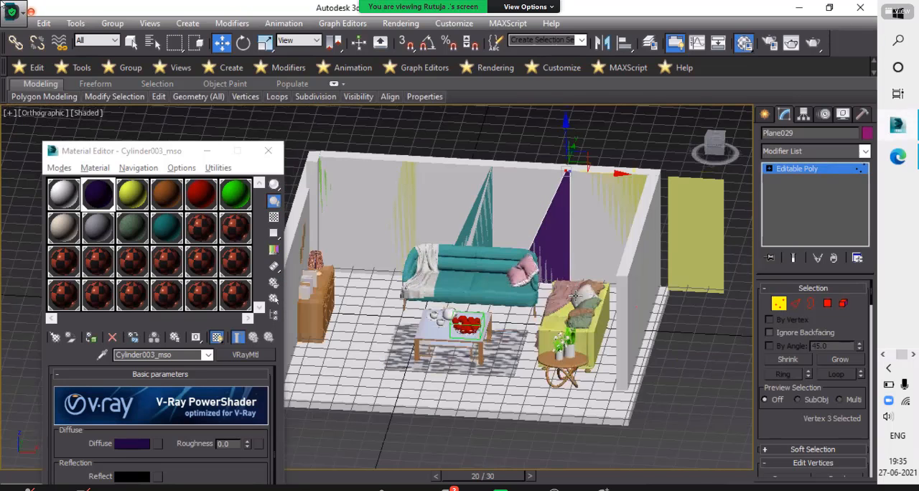
{"action": "key", "text": "1"}
- Start vertex editing on the yellow panel at the back wall's end, beside the side wall behind the armchair
{"action": "scroll", "coordinate": [584, 314], "scroll_direction": "down", "scroll_amount": 3}
{"action": "scroll", "coordinate": [586, 319], "scroll_direction": "up", "scroll_amount": 6}
{"action": "left_click", "coordinate": [573, 323]}
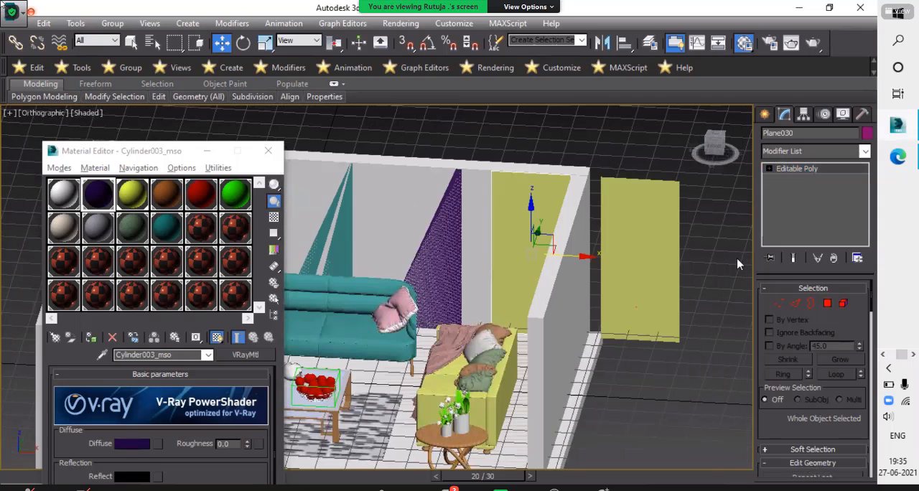
{"action": "key", "text": "1"}
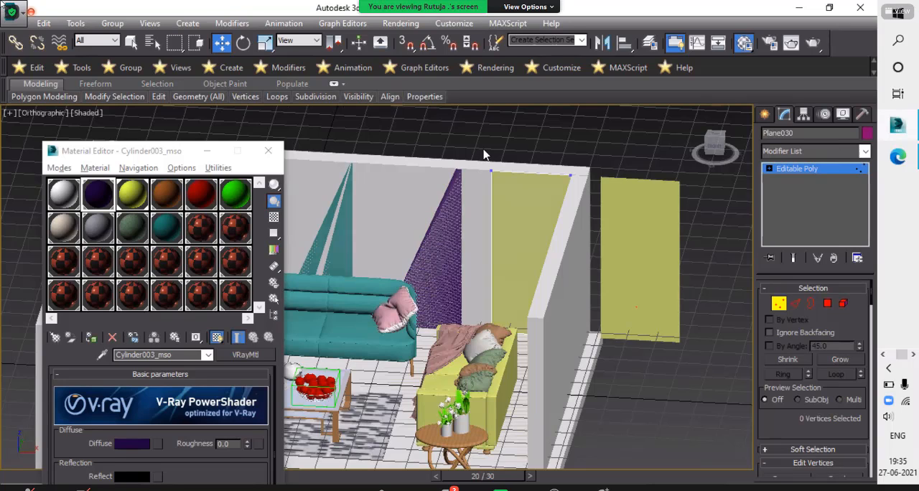
- Try moving the yellow panel's top-left vertex along X, compare with sam2.jpg in Photos, and undo the move
{"action": "left_click", "coordinate": [491, 171]}
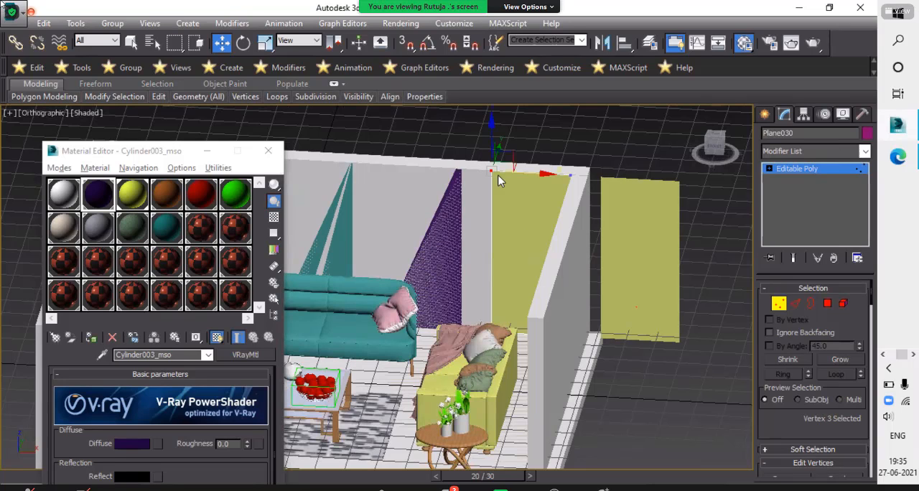
{"action": "left_click_drag", "start_coordinate": [542, 176], "coordinate": [562, 196]}
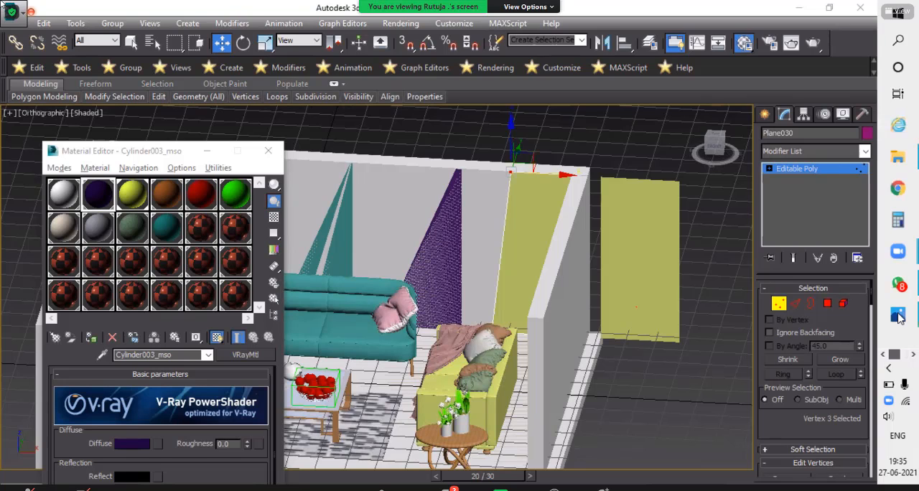
{"action": "left_click", "coordinate": [899, 317]}
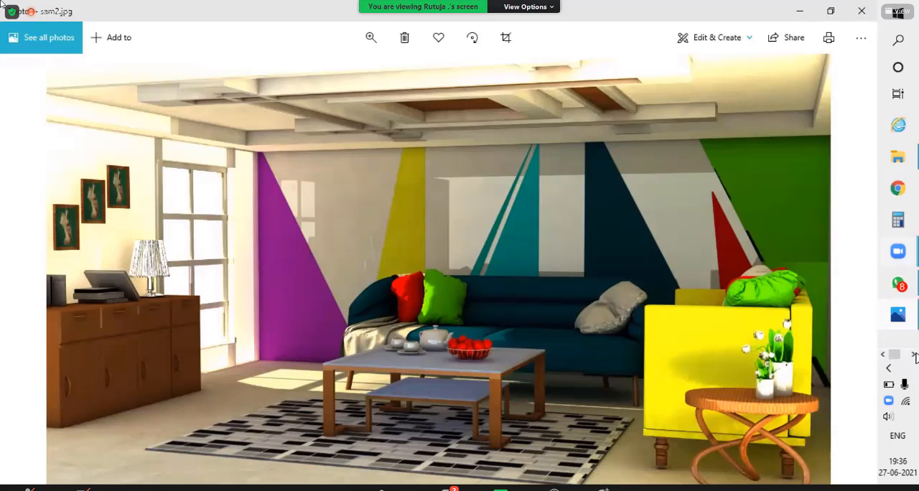
{"action": "left_click", "coordinate": [904, 136]}
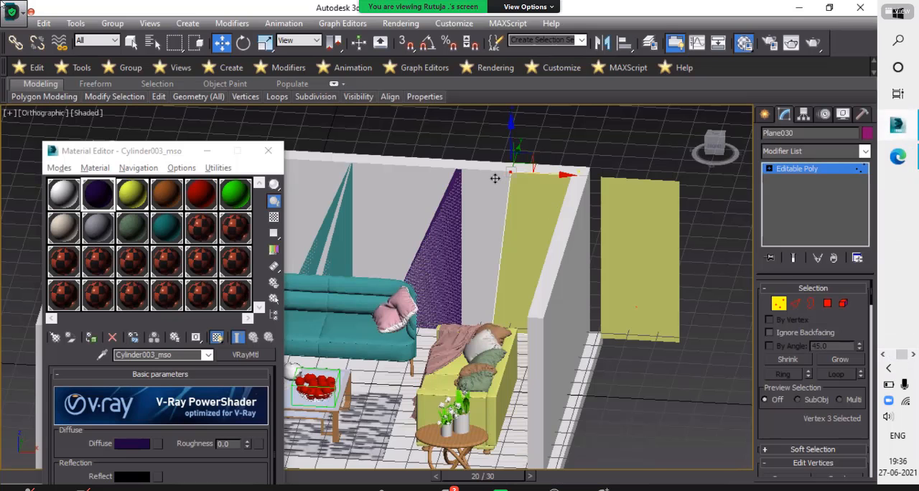
{"action": "middle_click_drag", "start_coordinate": [495, 178], "coordinate": [473, 187]}
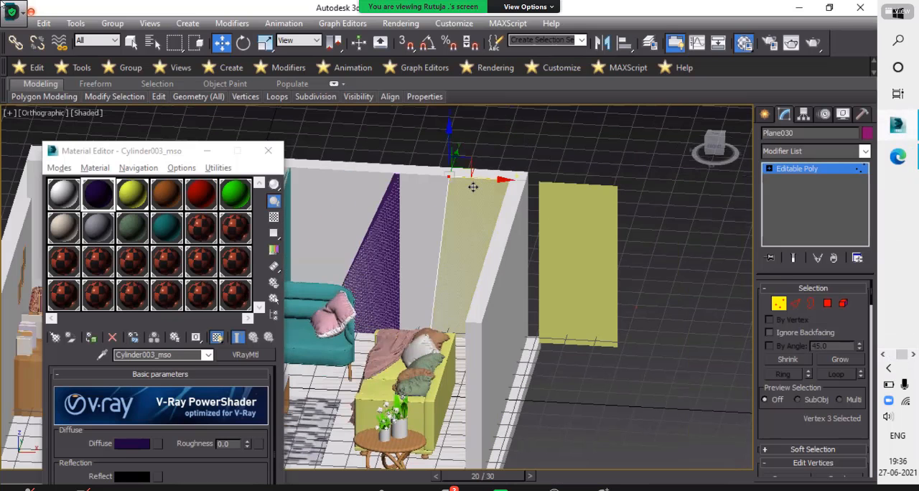
{"action": "key", "text": "ctrl+z"}
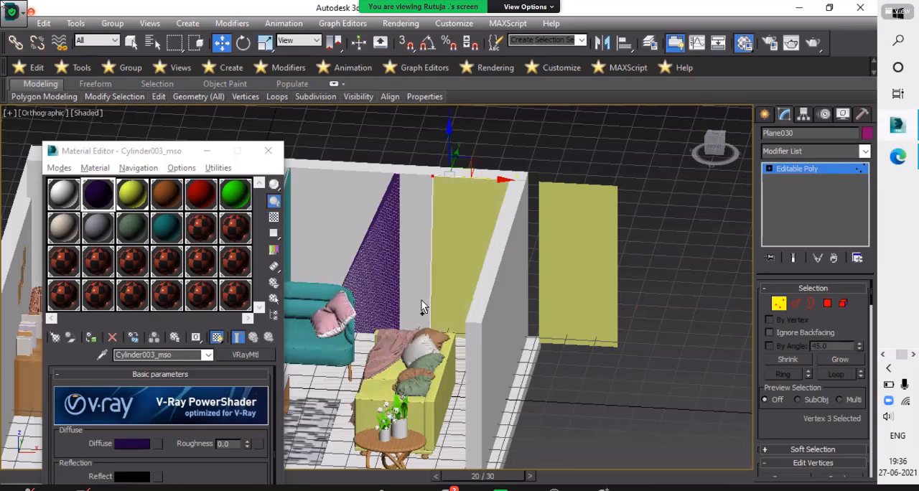
- Move the yellow panel's bottom-left vertex along X to its bottom-right vertex to form a downward-pointing triangle, and finish vertex editing
{"action": "left_click", "coordinate": [457, 331]}
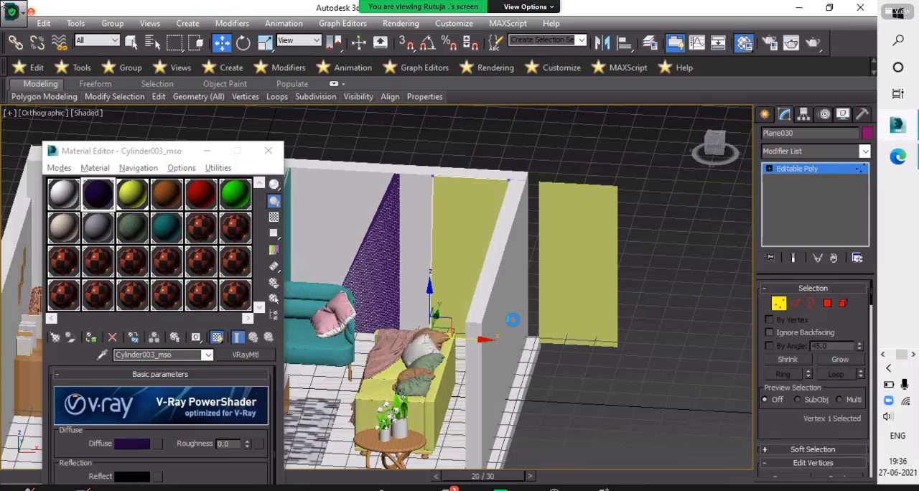
{"action": "middle_click_drag", "start_coordinate": [462, 324], "coordinate": [474, 320], "text": "alt"}
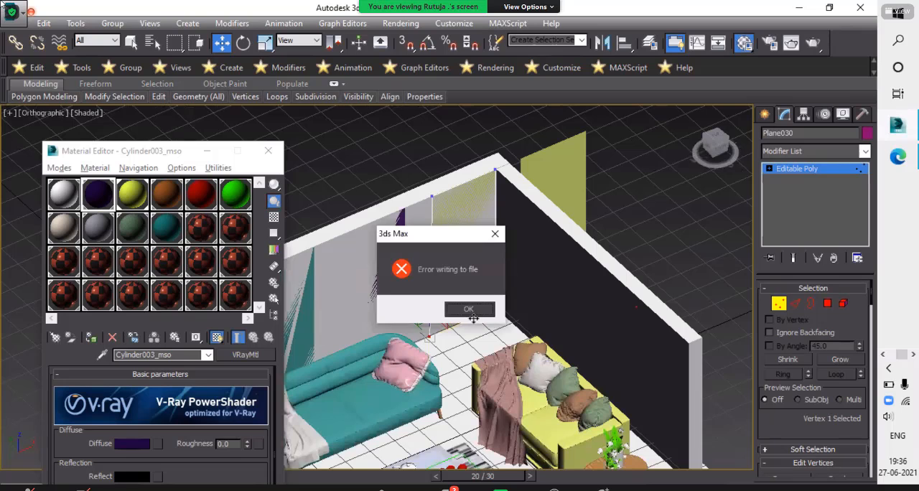
{"action": "left_click", "coordinate": [469, 309]}
{"action": "left_click_drag", "start_coordinate": [477, 317], "coordinate": [539, 298]}
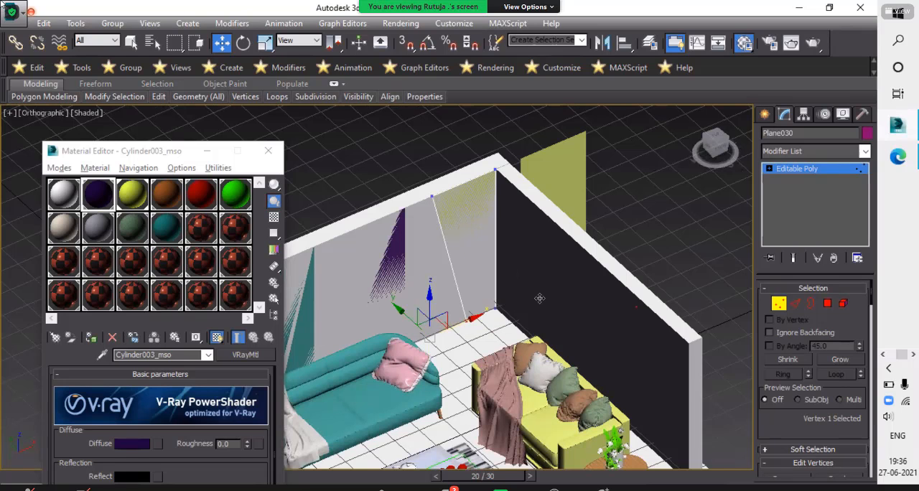
{"action": "middle_click_drag", "start_coordinate": [602, 296], "coordinate": [602, 316], "text": "alt"}
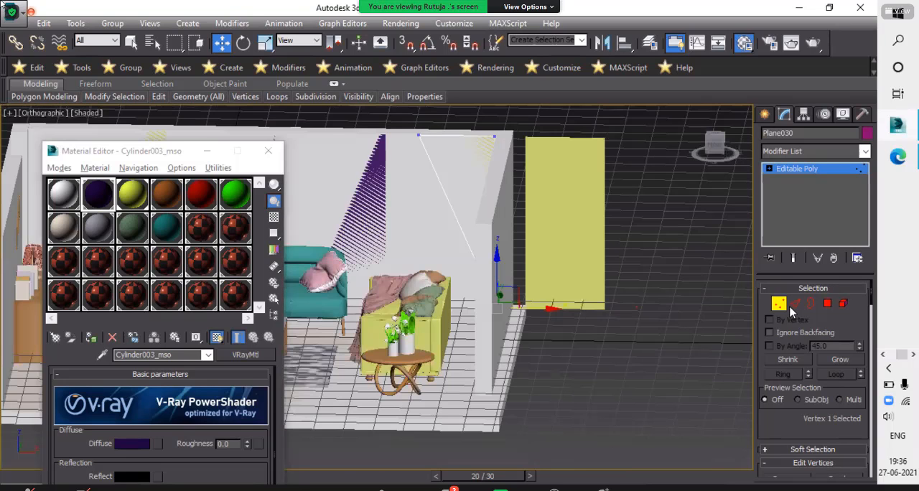
{"action": "left_click", "coordinate": [597, 240]}
{"action": "middle_click_drag", "start_coordinate": [597, 240], "coordinate": [582, 240], "text": "alt"}
{"action": "key", "text": "1"}
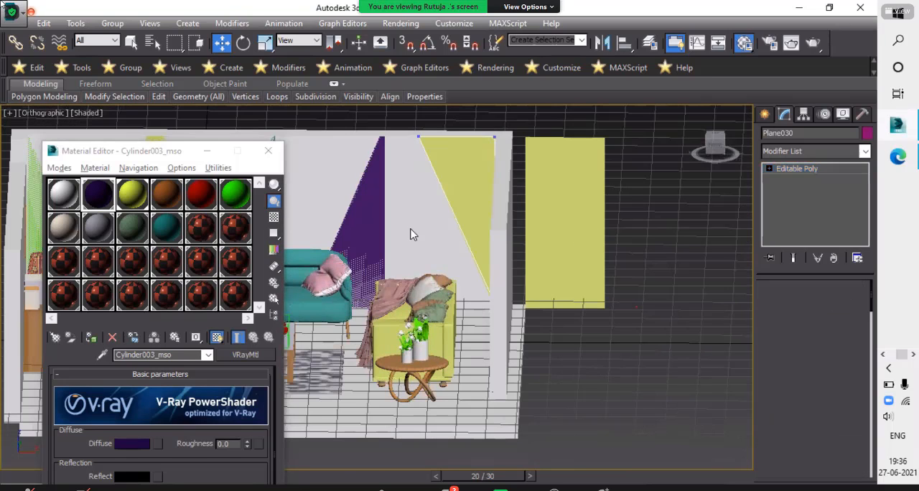
- Try to assign the bright green material to the downward-pointing triangle, and undo its assignment to the wall
{"action": "left_click", "coordinate": [458, 170]}
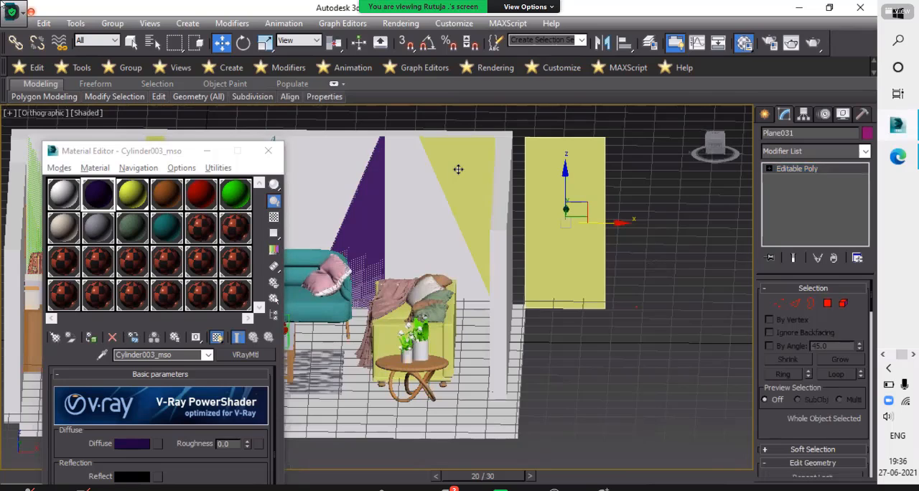
{"action": "left_click", "coordinate": [390, 171]}
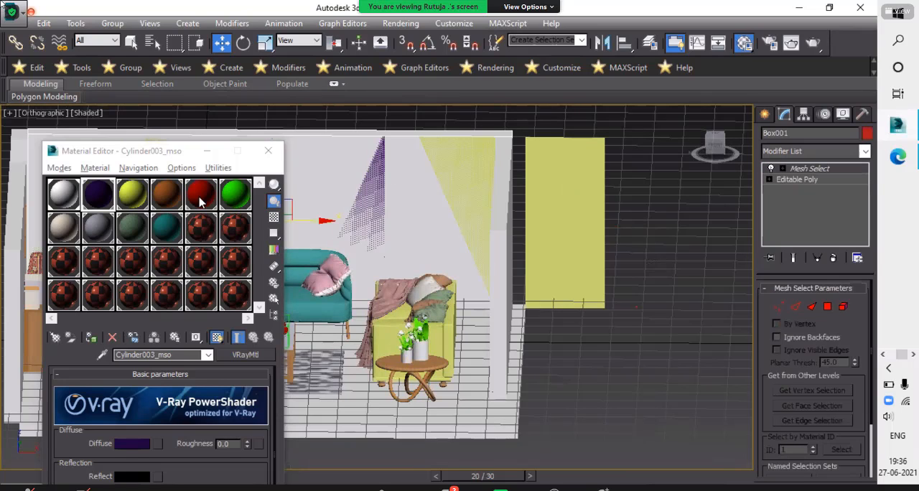
{"action": "left_click", "coordinate": [91, 338]}
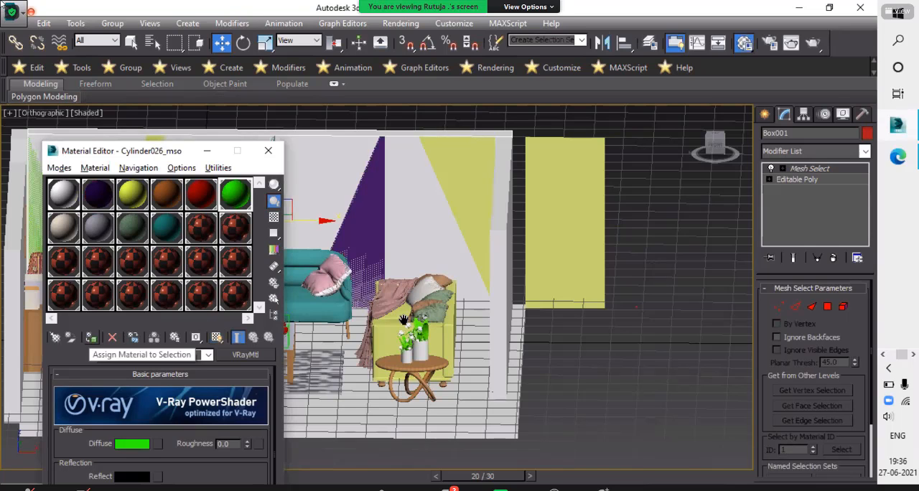
{"action": "middle_click_drag", "start_coordinate": [468, 192], "coordinate": [579, 214]}
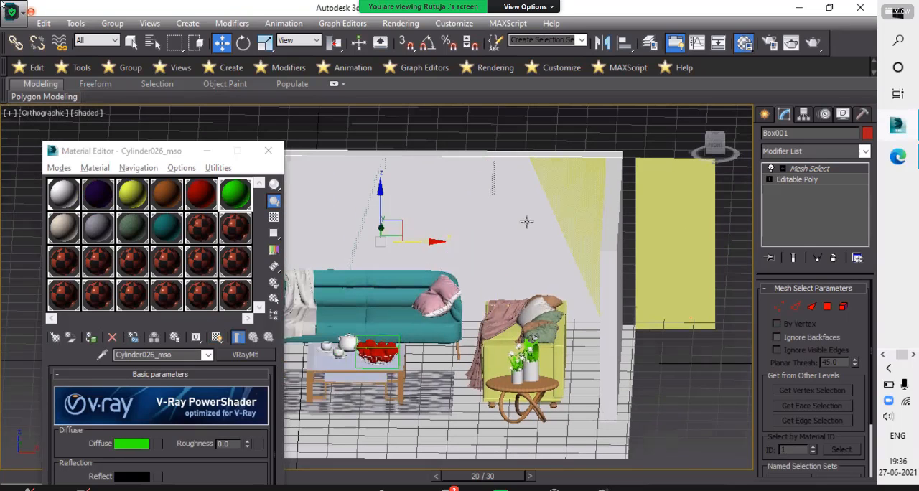
{"action": "left_click", "coordinate": [568, 181]}
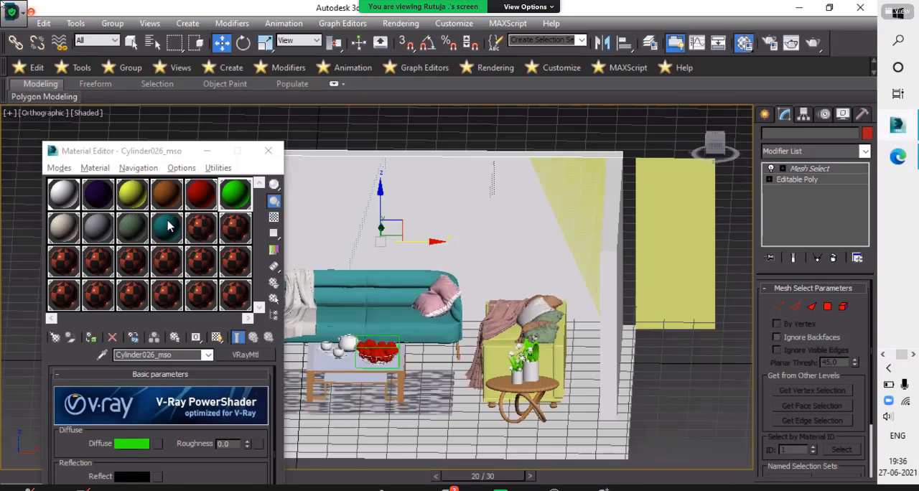
{"action": "left_click", "coordinate": [92, 338]}
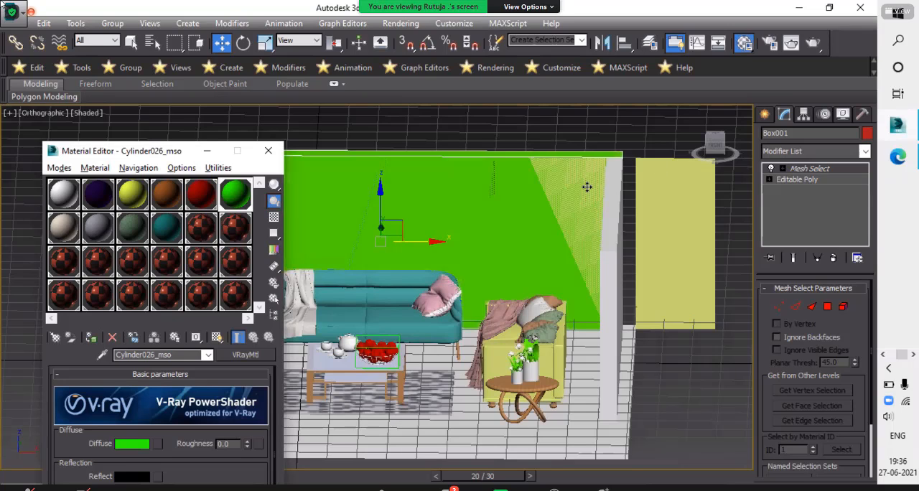
{"action": "key", "text": "ctrl+z"}
- Assign the bright green material to the downward-pointing triangular panel and deselect it
{"action": "left_click", "coordinate": [588, 215]}
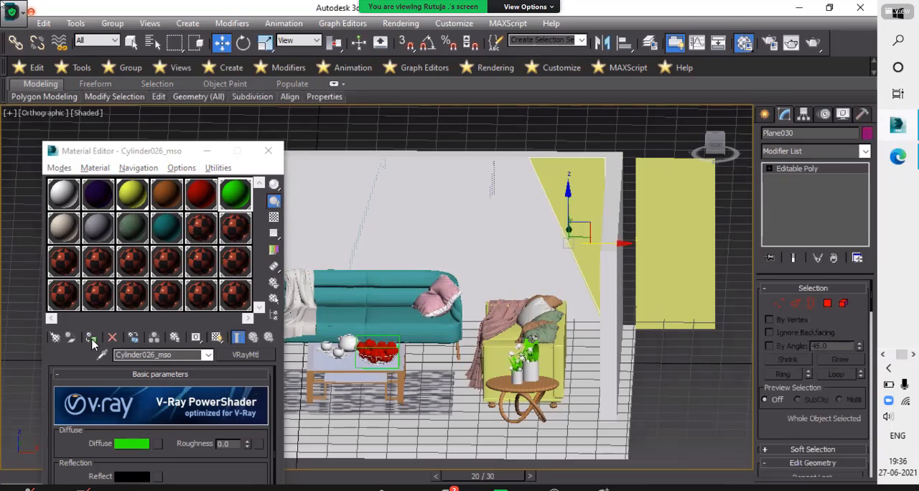
{"action": "left_click", "coordinate": [711, 416]}
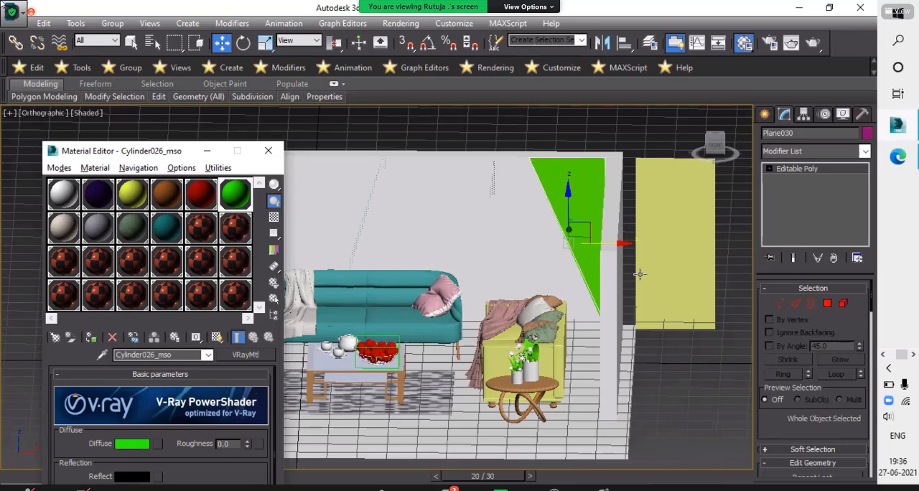
{"action": "scroll", "coordinate": [633, 226], "scroll_direction": "up", "scroll_amount": 4}
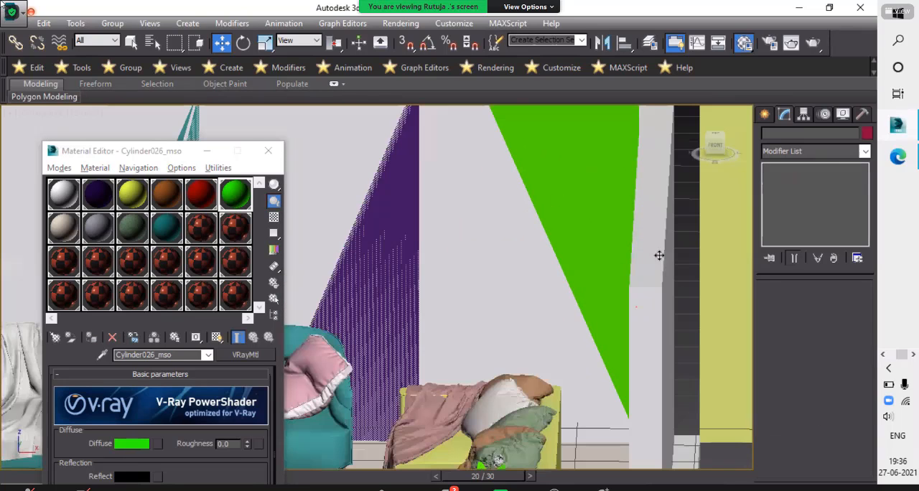
{"action": "scroll", "coordinate": [688, 237], "scroll_direction": "down", "scroll_amount": 4}
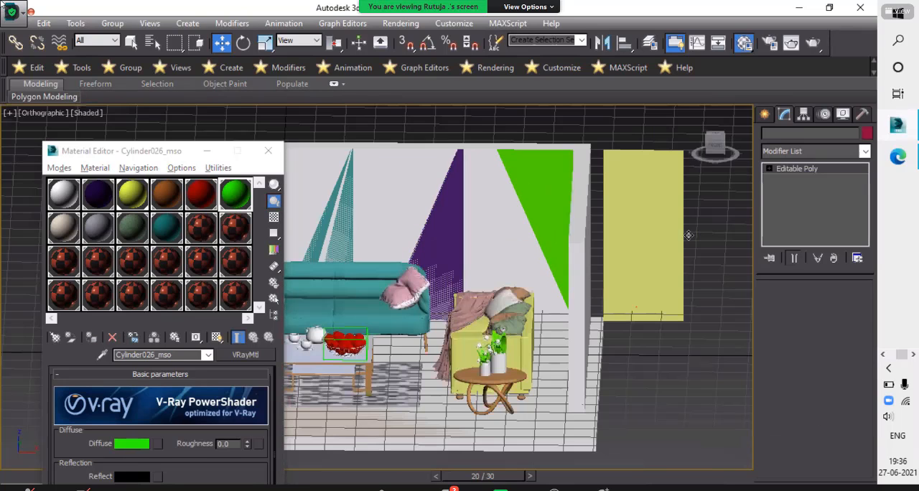
- Move the spare yellow panel along X onto the back wall over the green triangle, and shift its two top vertices along X towards the purple panel
{"action": "left_click", "coordinate": [571, 234]}
{"action": "left_click_drag", "start_coordinate": [572, 226], "coordinate": [569, 226]}
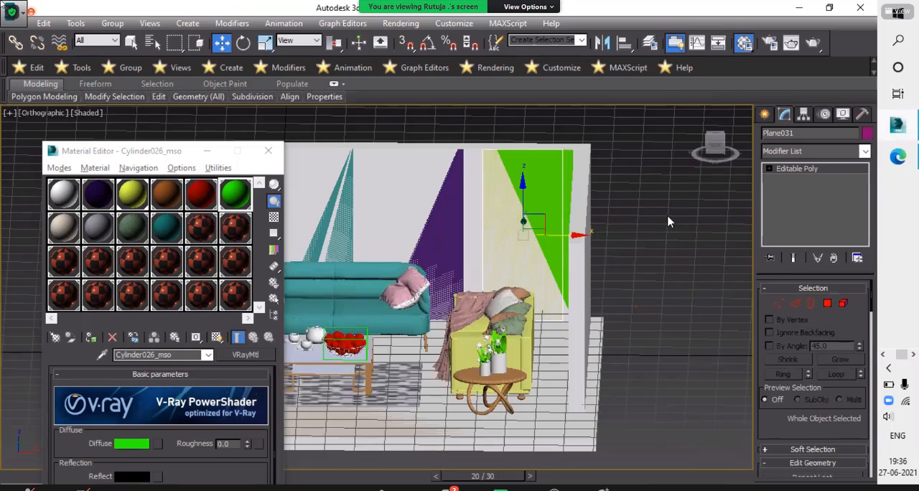
{"action": "key", "text": "1"}
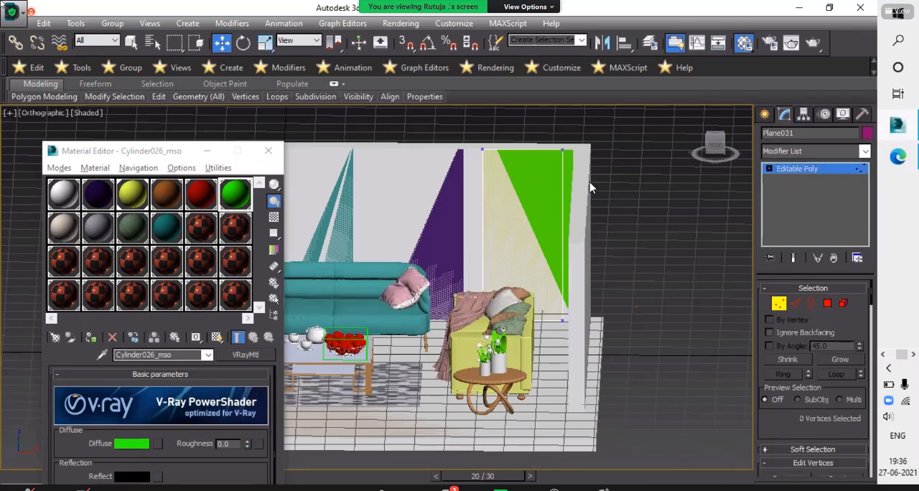
{"action": "left_click_drag", "start_coordinate": [472, 134], "coordinate": [590, 187]}
{"action": "left_click_drag", "start_coordinate": [579, 151], "coordinate": [528, 179]}
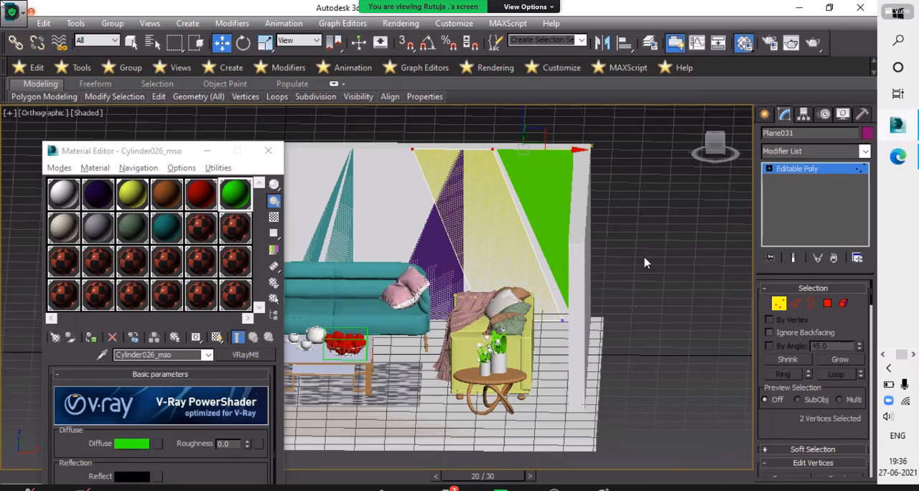
- Move the yellow panel's top-left vertex along X almost onto its top-right vertex to form a tip
{"action": "left_click", "coordinate": [369, 184]}
{"action": "middle_click_drag", "start_coordinate": [435, 195], "coordinate": [429, 242]}
{"action": "left_click", "coordinate": [406, 196]}
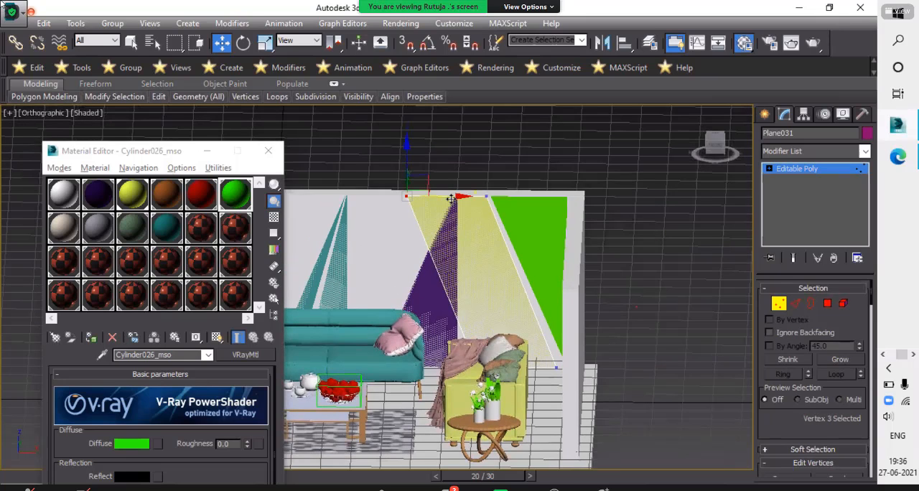
{"action": "left_click_drag", "start_coordinate": [457, 195], "coordinate": [453, 156]}
- Lower the yellow panel's two tip vertices along Z and shift them along X close to the green triangle's slanted edge
{"action": "left_click", "coordinate": [525, 201]}
{"action": "scroll", "coordinate": [503, 219], "scroll_direction": "up", "scroll_amount": 4}
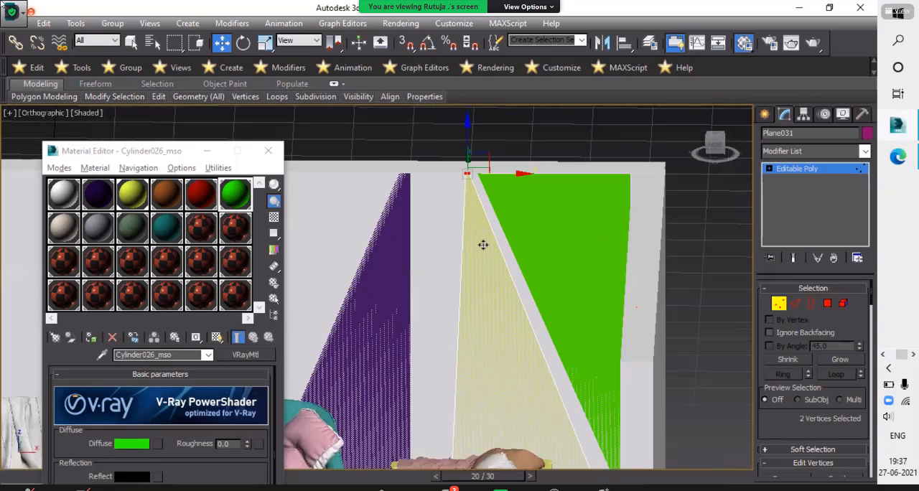
{"action": "left_click_drag", "start_coordinate": [486, 249], "coordinate": [463, 295]}
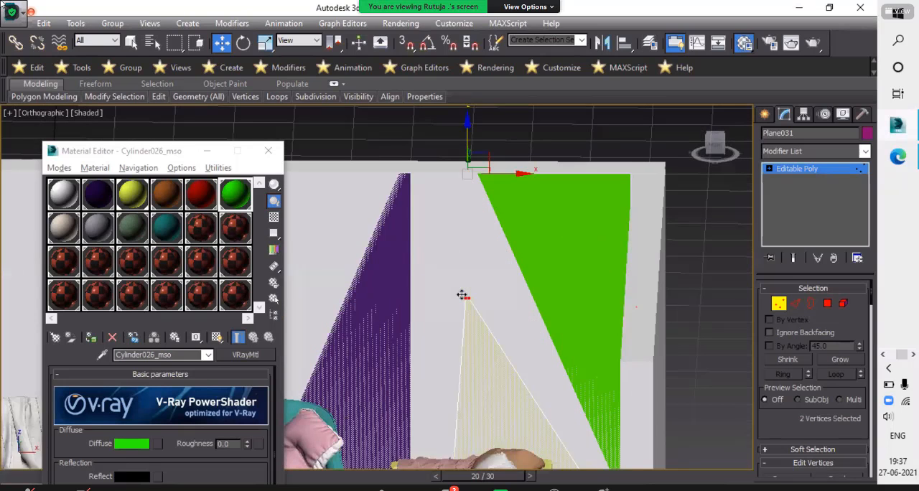
{"action": "left_click_drag", "start_coordinate": [518, 299], "coordinate": [577, 277]}
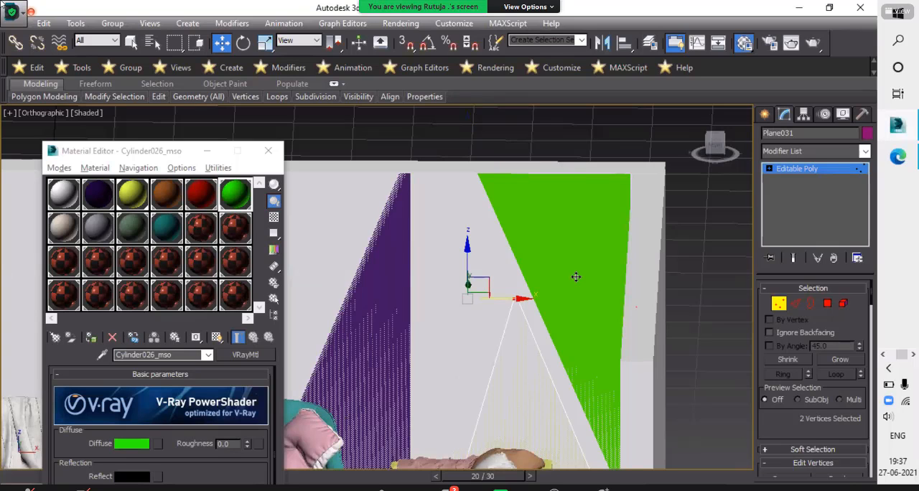
- Move the yellow panel's bottom-right vertex along X to the side wall and its bottom-left vertex roughly below the tip, and finish vertex editing
{"action": "middle_click_drag", "start_coordinate": [626, 462], "coordinate": [571, 293]}
{"action": "left_click_drag", "start_coordinate": [503, 328], "coordinate": [569, 384]}
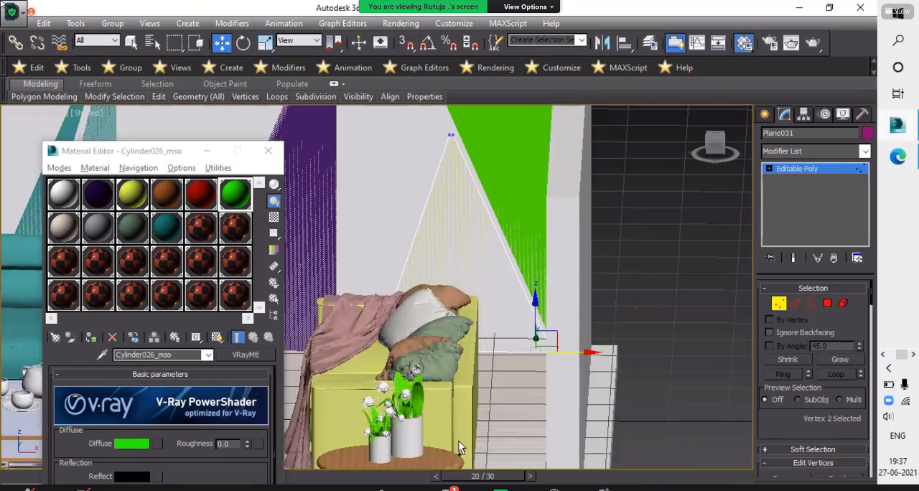
{"action": "left_click_drag", "start_coordinate": [343, 314], "coordinate": [459, 441]}
{"action": "left_click_drag", "start_coordinate": [428, 351], "coordinate": [519, 373]}
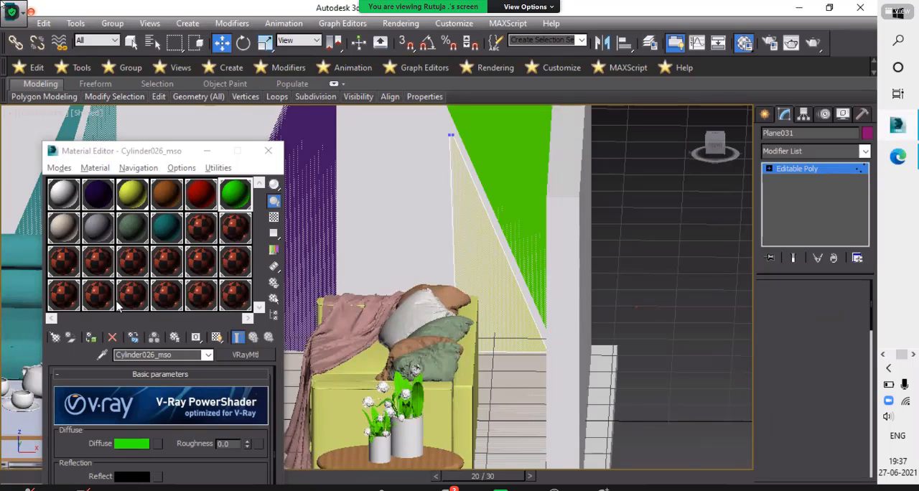
- Assign the red material to the small triangular panel beside the green one, show it shaded in the viewport, and deselect the panel
{"action": "left_click", "coordinate": [90, 334]}
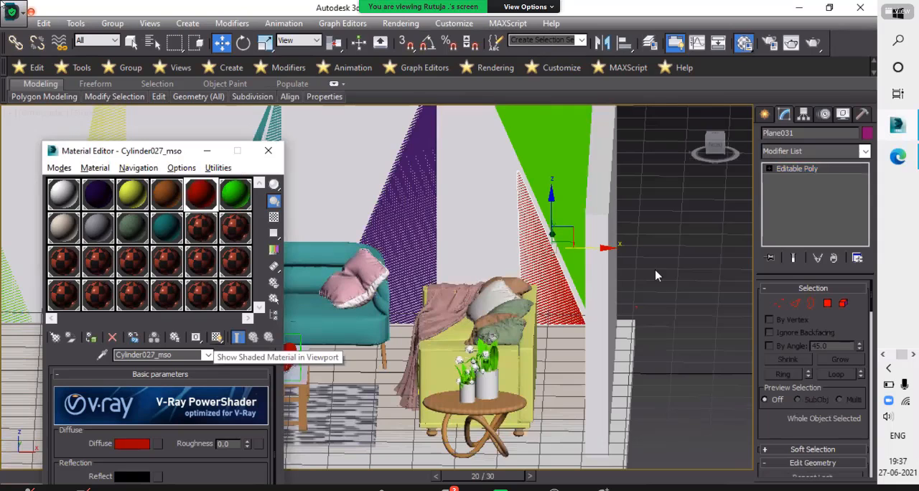
{"action": "left_click", "coordinate": [217, 337]}
{"action": "scroll", "coordinate": [624, 276], "scroll_direction": "down", "scroll_amount": 7}
{"action": "left_click", "coordinate": [653, 220]}
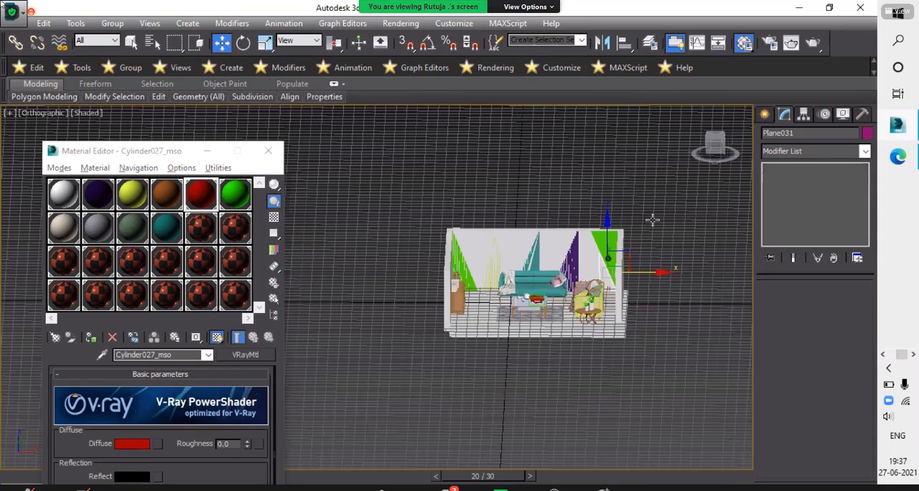
{"action": "middle_click_drag", "start_coordinate": [680, 232], "coordinate": [506, 319], "text": "alt"}
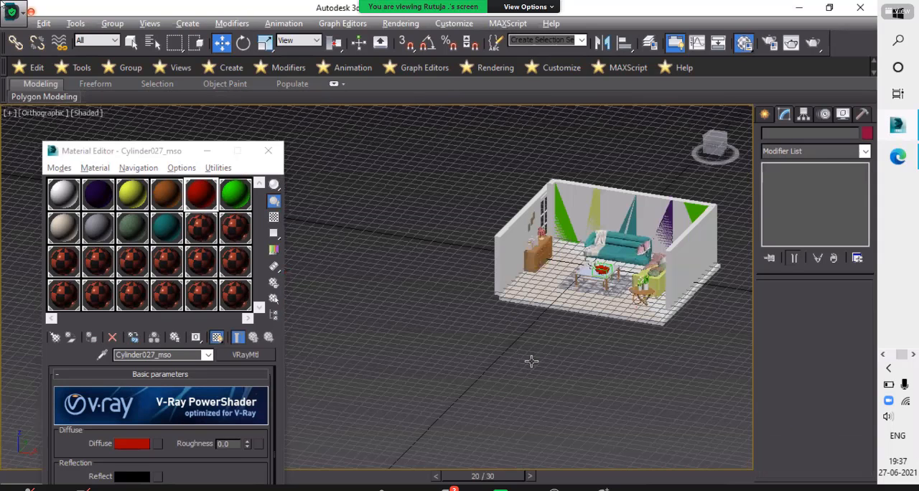
- Examine the living room from several angles, checking the back wall's coloured panels, the cabinet, the sofas and the coffee table
{"action": "scroll", "coordinate": [530, 361], "scroll_direction": "up", "scroll_amount": 6}
{"action": "scroll", "coordinate": [507, 327], "scroll_direction": "down", "scroll_amount": 6}
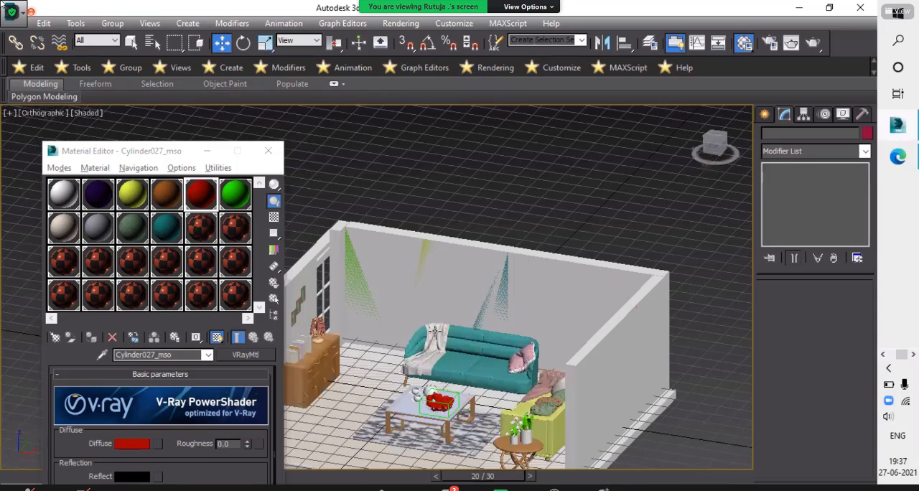
{"action": "middle_click_drag", "start_coordinate": [442, 351], "coordinate": [480, 386], "text": "alt"}
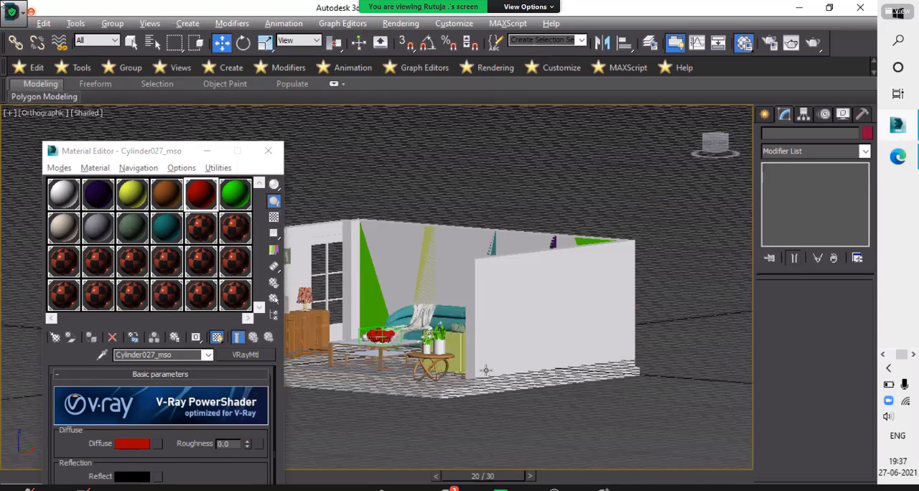
{"action": "scroll", "coordinate": [487, 385], "scroll_direction": "up", "scroll_amount": 6}
{"action": "middle_click_drag", "start_coordinate": [514, 183], "coordinate": [512, 263], "text": "alt"}
{"action": "scroll", "coordinate": [477, 218], "scroll_direction": "down", "scroll_amount": 5}
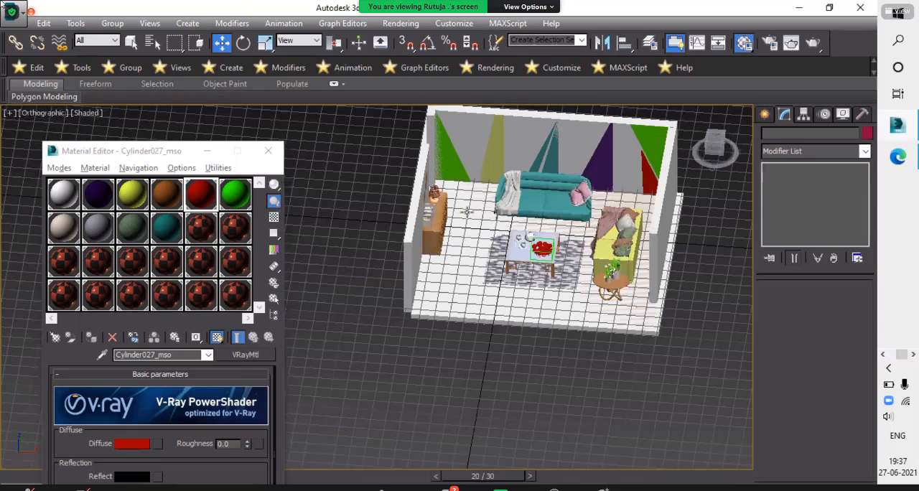
{"action": "middle_click_drag", "start_coordinate": [479, 293], "coordinate": [516, 317], "text": "alt"}
{"action": "scroll", "coordinate": [516, 317], "scroll_direction": "up", "scroll_amount": 4}
{"action": "scroll", "coordinate": [442, 218], "scroll_direction": "up", "scroll_amount": 4}
{"action": "middle_click_drag", "start_coordinate": [443, 218], "coordinate": [362, 197], "text": "alt"}
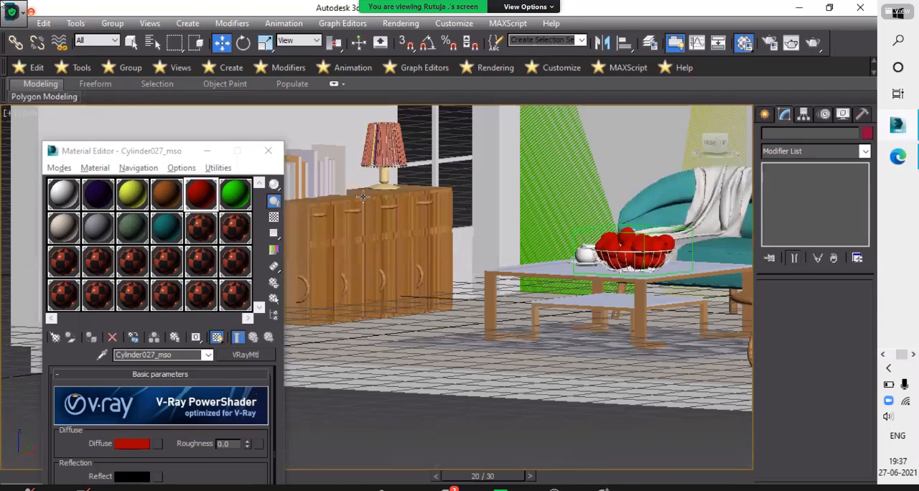
{"action": "middle_click_drag", "start_coordinate": [466, 287], "coordinate": [466, 265], "text": "alt"}
{"action": "scroll", "coordinate": [543, 313], "scroll_direction": "down", "scroll_amount": 5}
{"action": "middle_click_drag", "start_coordinate": [543, 313], "coordinate": [299, 171], "text": "alt"}
{"action": "scroll", "coordinate": [547, 338], "scroll_direction": "up", "scroll_amount": 4}
{"action": "scroll", "coordinate": [547, 337], "scroll_direction": "down", "scroll_amount": 2}
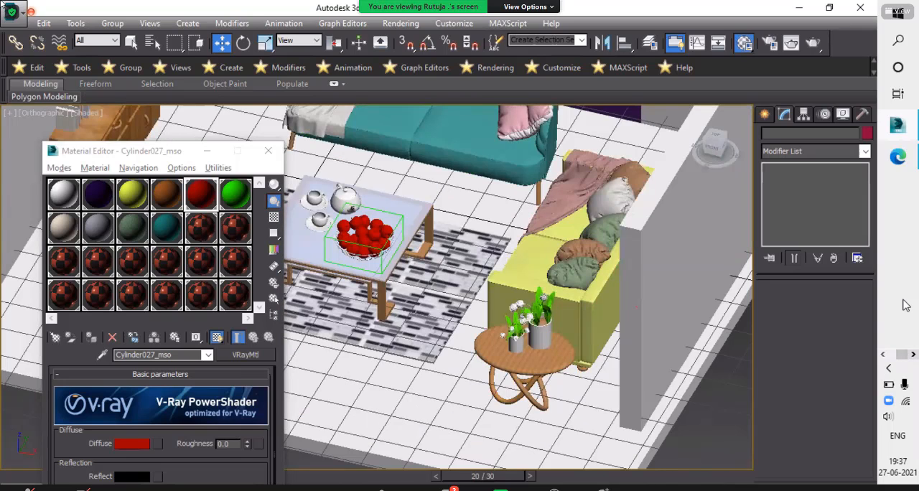
- Consult the reference render sam2.jpg in Photos, then return to the room model in 3ds Max
{"action": "left_click", "coordinate": [884, 354]}
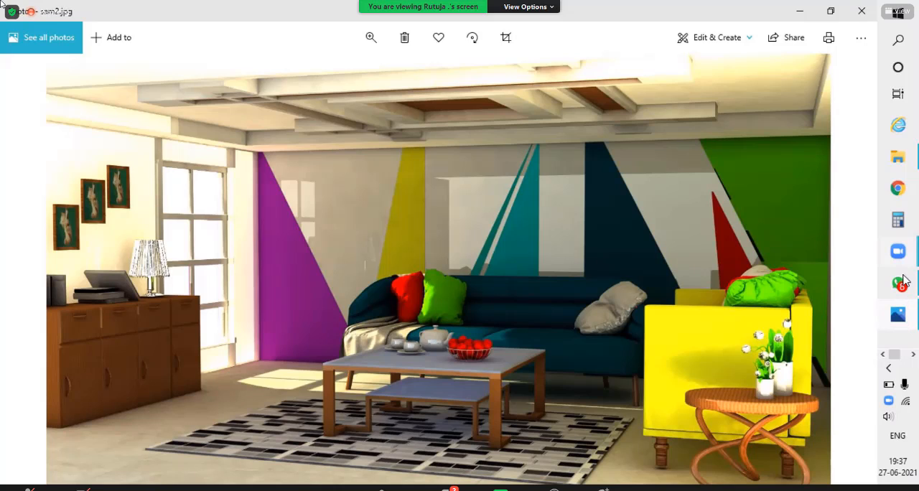
{"action": "left_click_drag", "start_coordinate": [898, 359], "coordinate": [906, 358]}
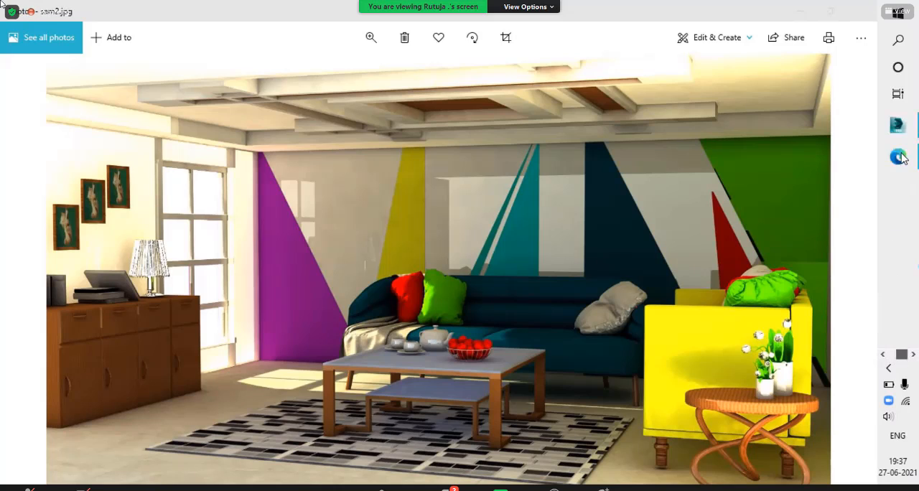
{"action": "left_click", "coordinate": [901, 129]}
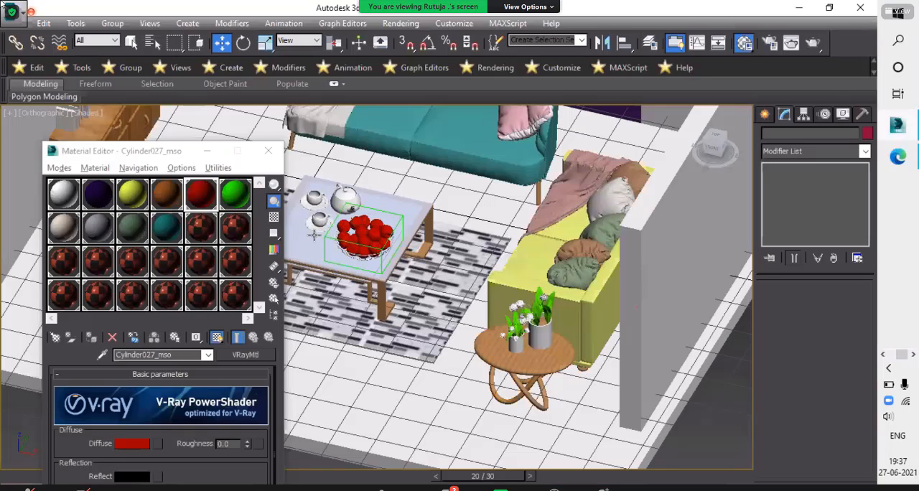
- Close the Material Editor and dismiss the file error message
{"action": "scroll", "coordinate": [314, 235], "scroll_direction": "down", "scroll_amount": 3}
{"action": "left_click", "coordinate": [269, 151]}
{"action": "middle_click_drag", "start_coordinate": [483, 308], "coordinate": [428, 339], "text": "alt"}
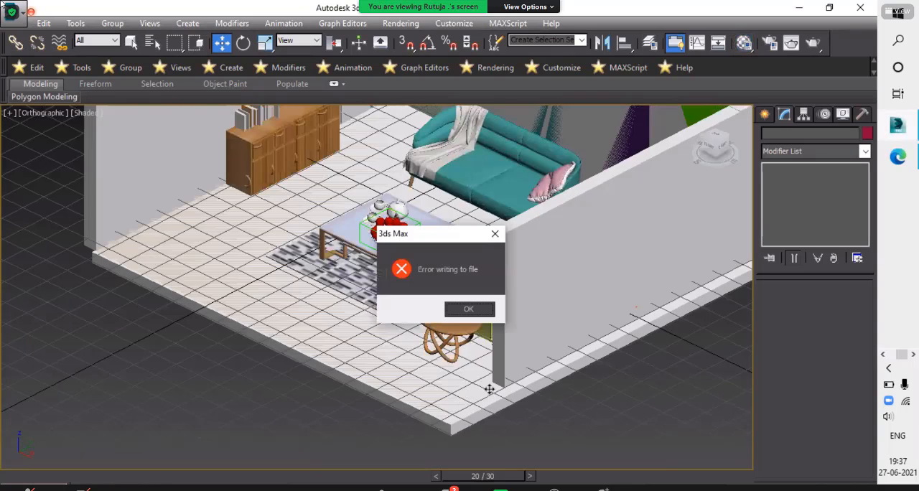
{"action": "key", "text": "Return"}
{"action": "middle_click_drag", "start_coordinate": [490, 389], "coordinate": [587, 388], "text": "alt"}
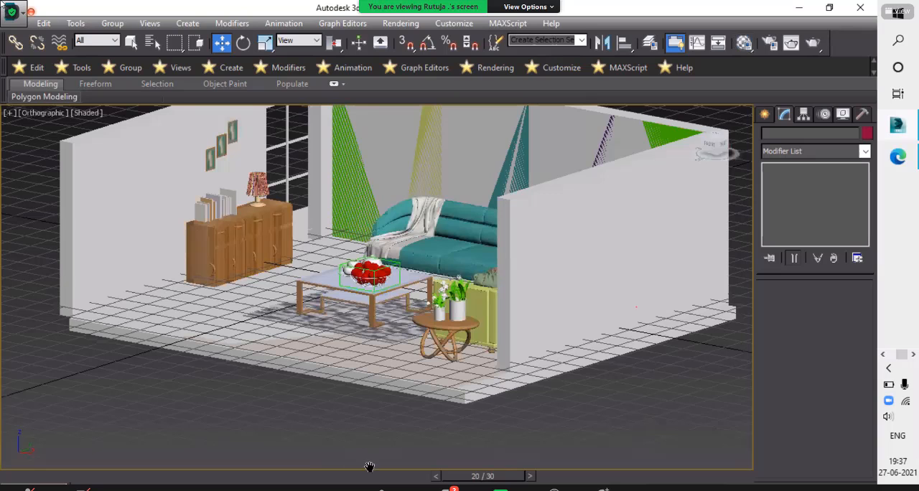
- Clone the floor slab as a single independent copy, snapped on top of the walls to form the ceiling
{"action": "scroll", "coordinate": [451, 443], "scroll_direction": "up", "scroll_amount": 4}
{"action": "left_click", "coordinate": [356, 375]}
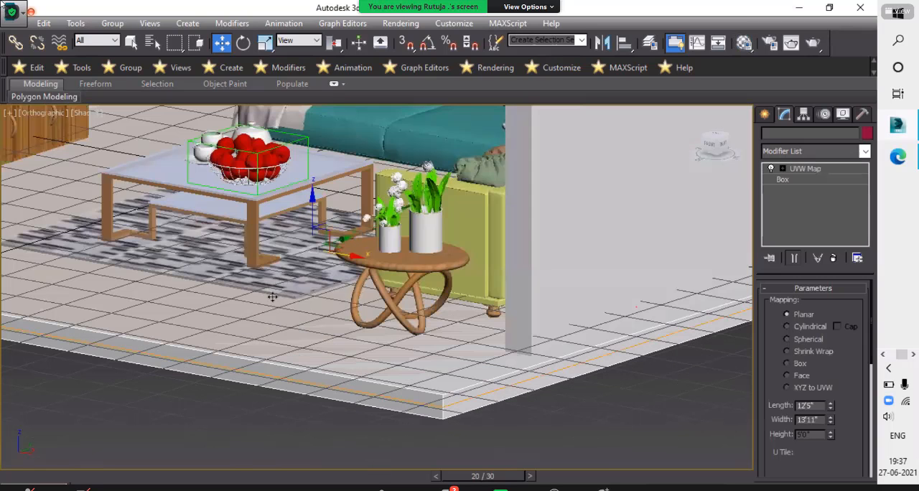
{"action": "scroll", "coordinate": [280, 291], "scroll_direction": "down", "scroll_amount": 4}
{"action": "middle_click_drag", "start_coordinate": [276, 295], "coordinate": [281, 296], "text": "alt"}
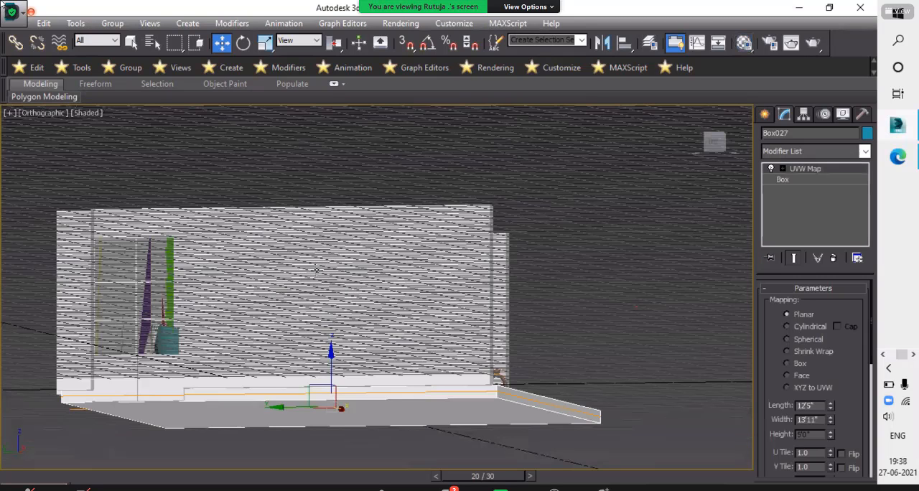
{"action": "middle_click_drag", "start_coordinate": [316, 267], "coordinate": [309, 257], "text": "alt"}
{"action": "scroll", "coordinate": [252, 275], "scroll_direction": "up", "scroll_amount": 5}
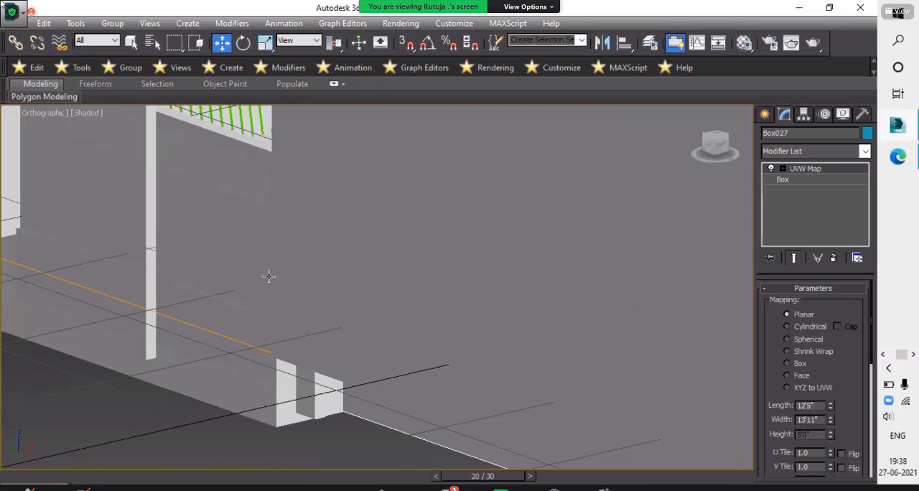
{"action": "middle_click_drag", "start_coordinate": [268, 277], "coordinate": [289, 262], "text": "alt"}
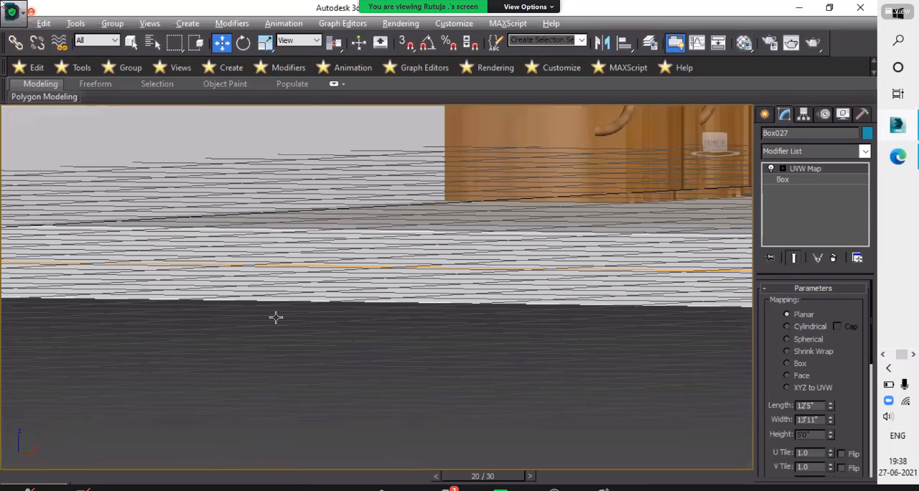
{"action": "middle_click_drag", "start_coordinate": [270, 352], "coordinate": [297, 386], "text": "alt"}
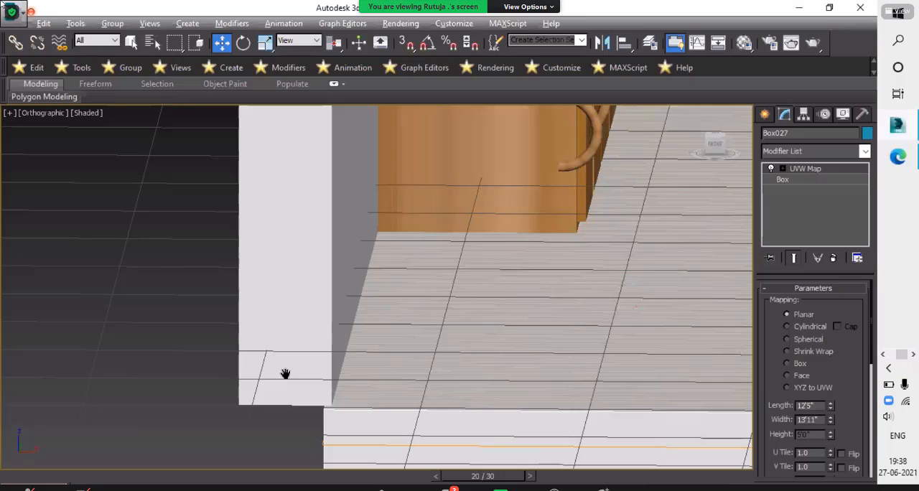
{"action": "scroll", "coordinate": [274, 396], "scroll_direction": "down", "scroll_amount": 5}
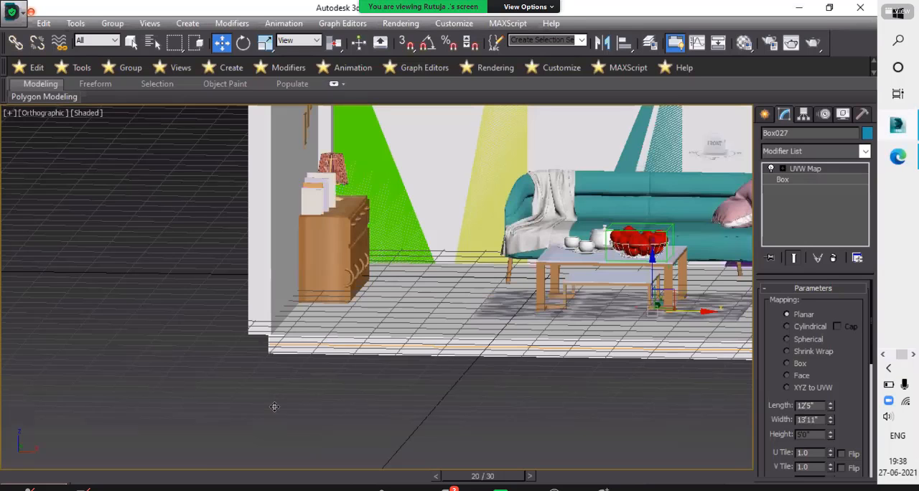
{"action": "middle_click_drag", "start_coordinate": [278, 319], "coordinate": [267, 374]}
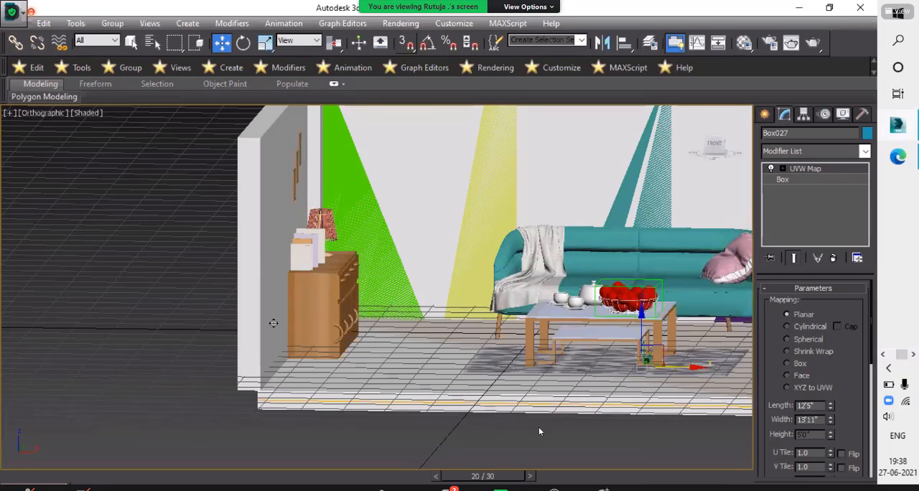
{"action": "key", "text": "s"}
{"action": "left_click_drag", "start_coordinate": [255, 136], "coordinate": [274, 140], "text": "shift"}
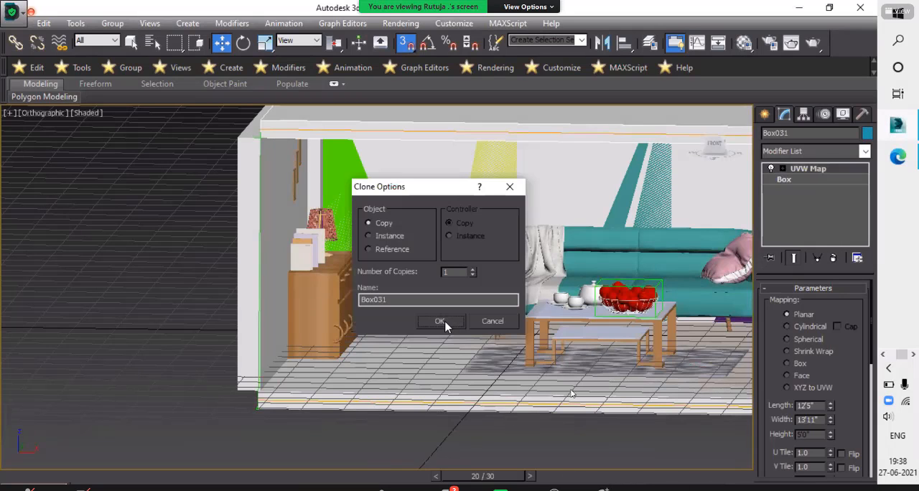
{"action": "left_click", "coordinate": [441, 321]}
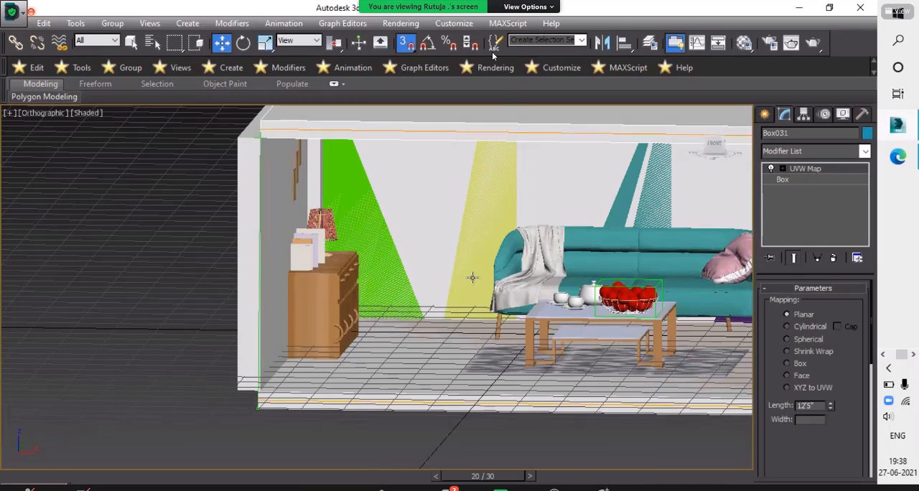
- Examine the ceiling slab from outside and below, checking how it meets the walls and the back wall's panels
{"action": "scroll", "coordinate": [472, 278], "scroll_direction": "down", "scroll_amount": 3}
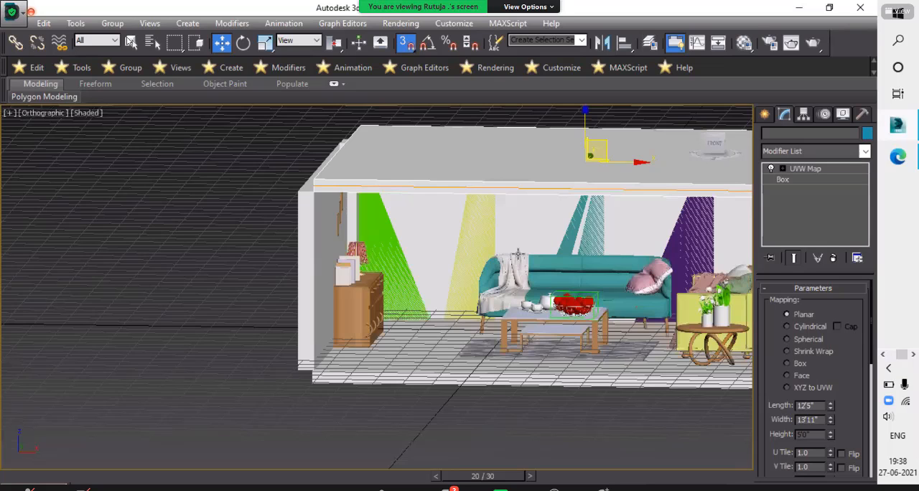
{"action": "middle_click_drag", "start_coordinate": [518, 247], "coordinate": [516, 243], "text": "alt"}
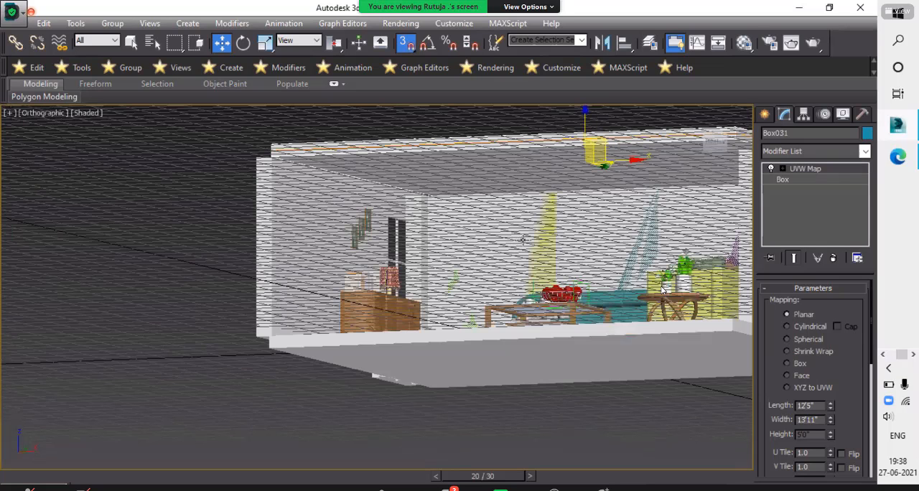
{"action": "scroll", "coordinate": [518, 238], "scroll_direction": "up", "scroll_amount": 5}
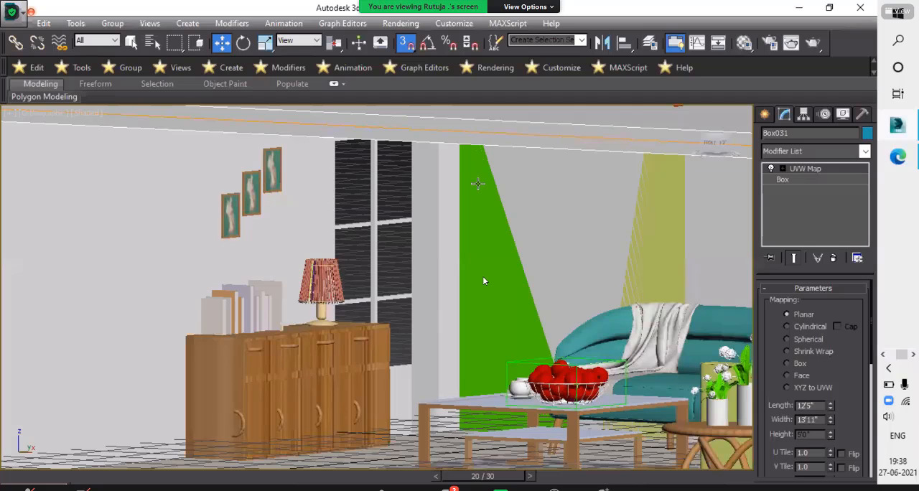
{"action": "middle_click_drag", "start_coordinate": [475, 170], "coordinate": [474, 181], "text": "alt"}
{"action": "scroll", "coordinate": [474, 181], "scroll_direction": "up", "scroll_amount": 4}
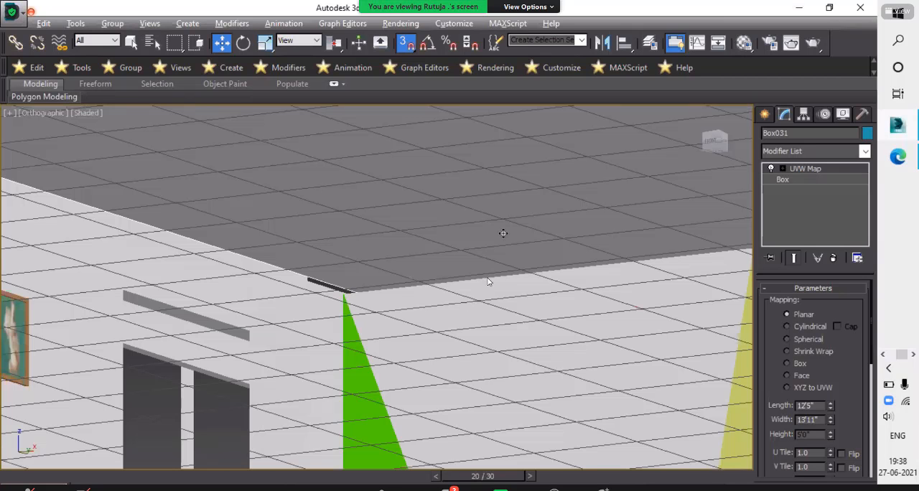
{"action": "mouse_move", "coordinate": [504, 234]}
{"action": "middle_mouse_down"}
{"action": "mouse_move", "coordinate": [462, 297]}
{"action": "mouse_move", "coordinate": [510, 241]}
{"action": "middle_mouse_up"}
{"action": "scroll", "coordinate": [463, 287], "scroll_direction": "down", "scroll_amount": 4}
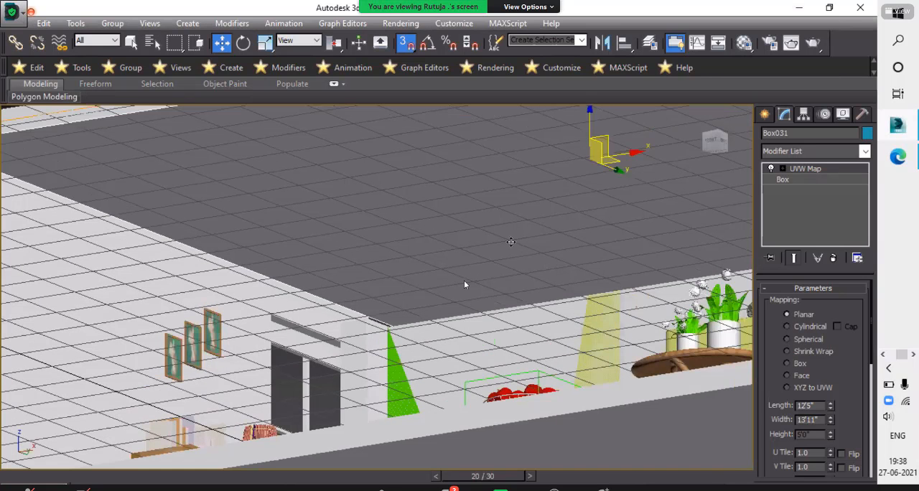
{"action": "scroll", "coordinate": [464, 285], "scroll_direction": "down", "scroll_amount": 3}
{"action": "scroll", "coordinate": [464, 286], "scroll_direction": "up", "scroll_amount": 5}
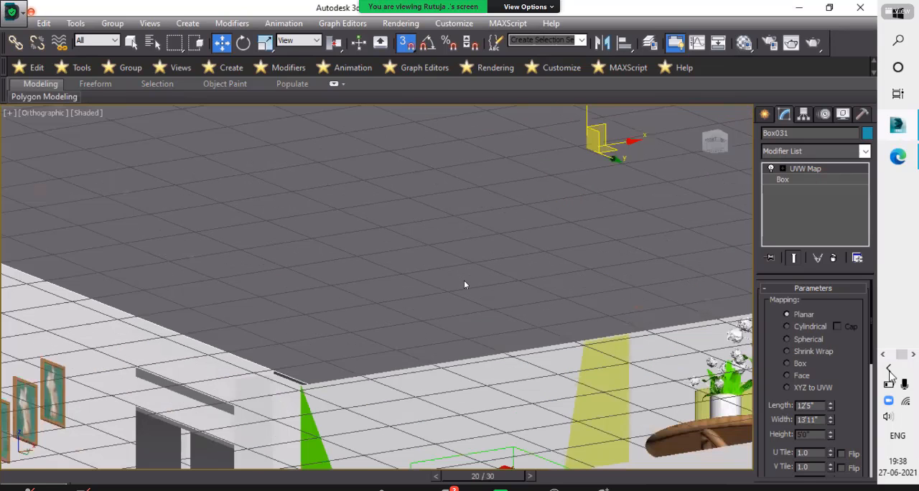
{"action": "scroll", "coordinate": [464, 286], "scroll_direction": "down", "scroll_amount": 3}
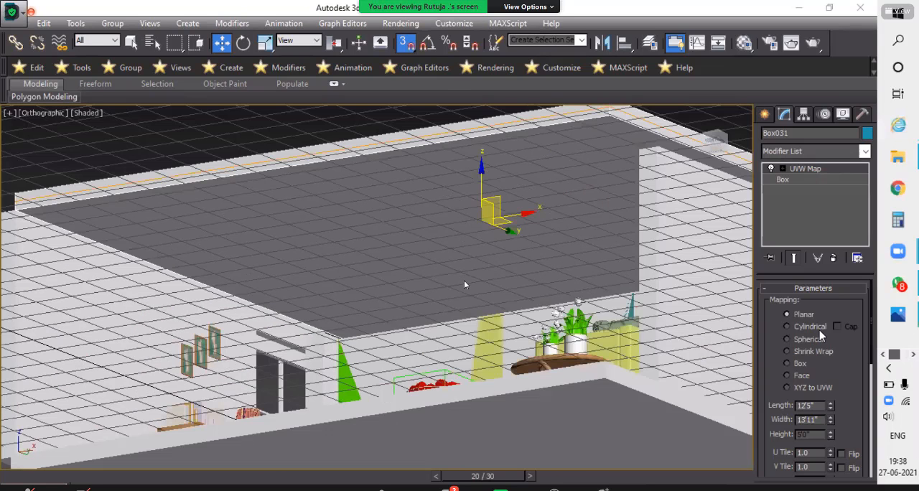
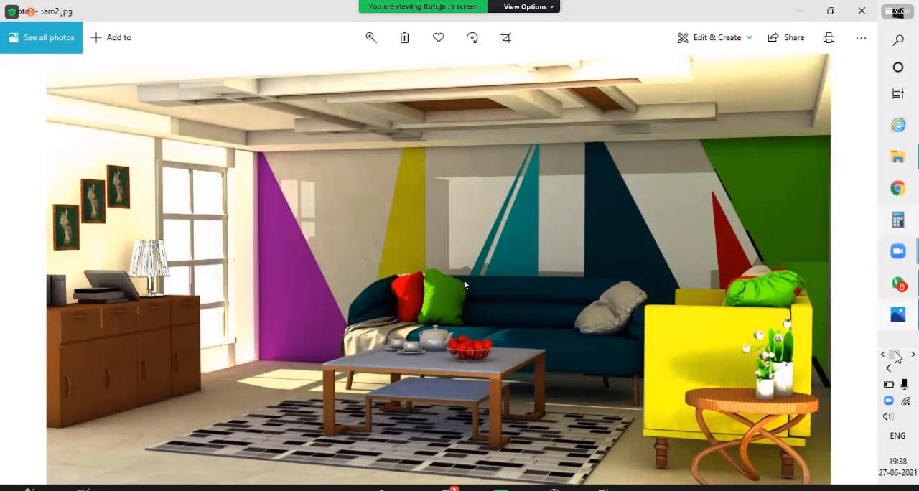
- Switch back to 3ds Max, convert the ceiling slab to an Editable Poly and select its underside polygon
{"action": "left_click_drag", "start_coordinate": [895, 354], "coordinate": [912, 346]}
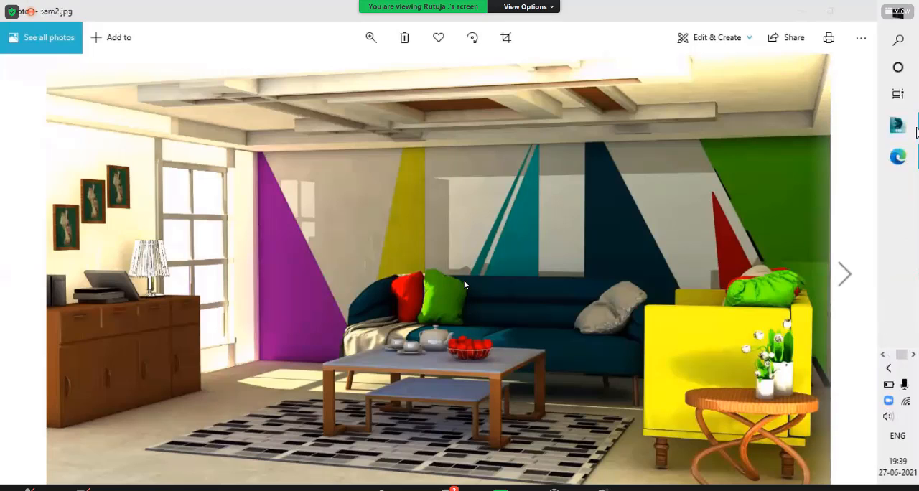
{"action": "left_click", "coordinate": [918, 132]}
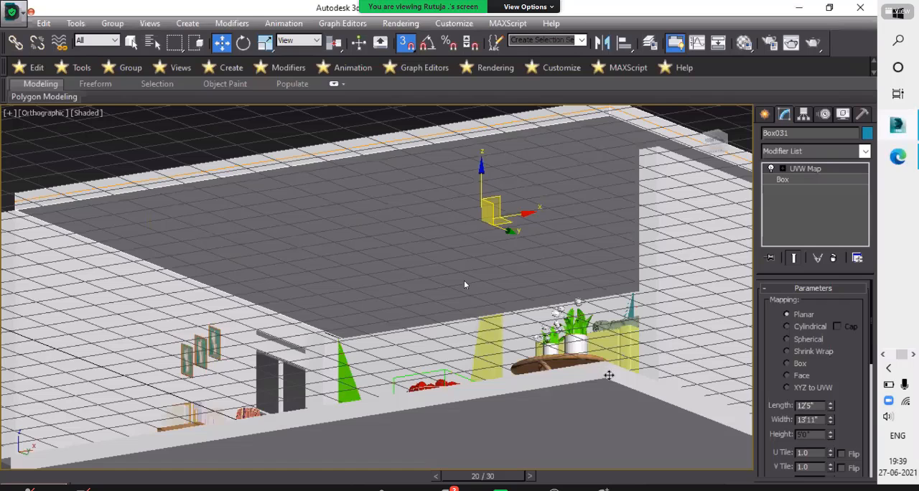
{"action": "right_click", "coordinate": [408, 246]}
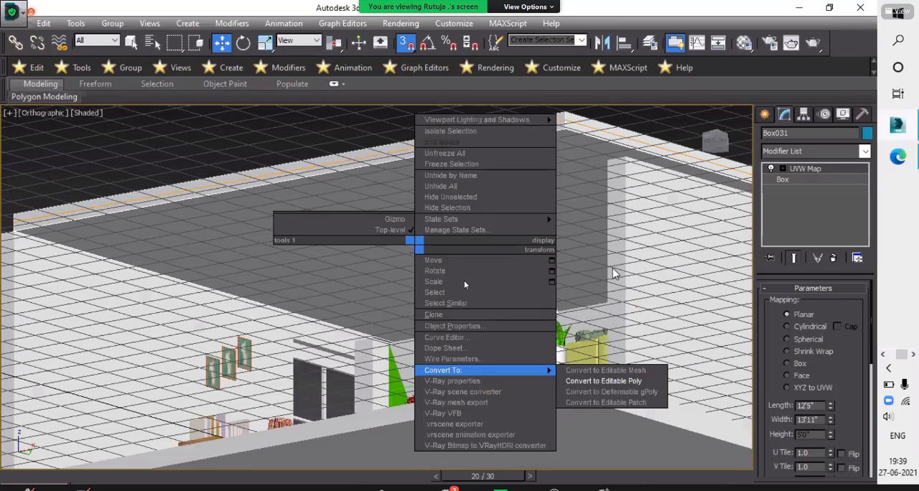
{"action": "left_click", "coordinate": [632, 381]}
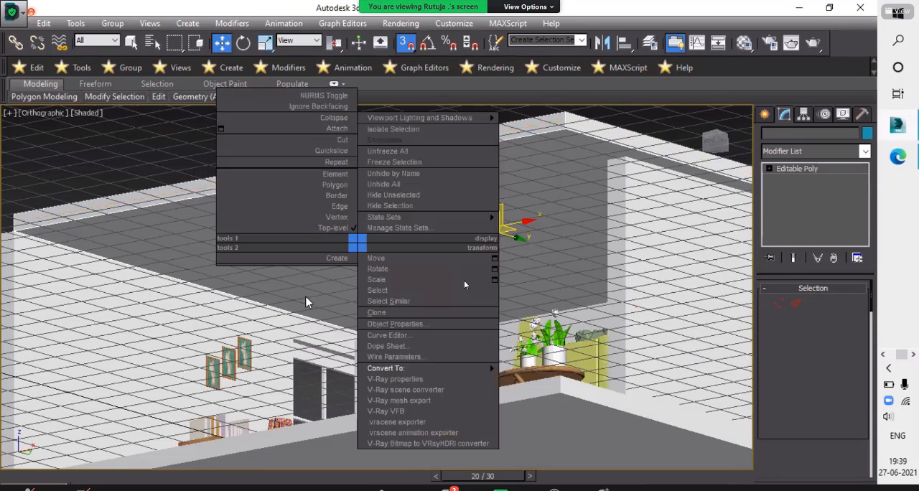
{"action": "right_click", "coordinate": [309, 303]}
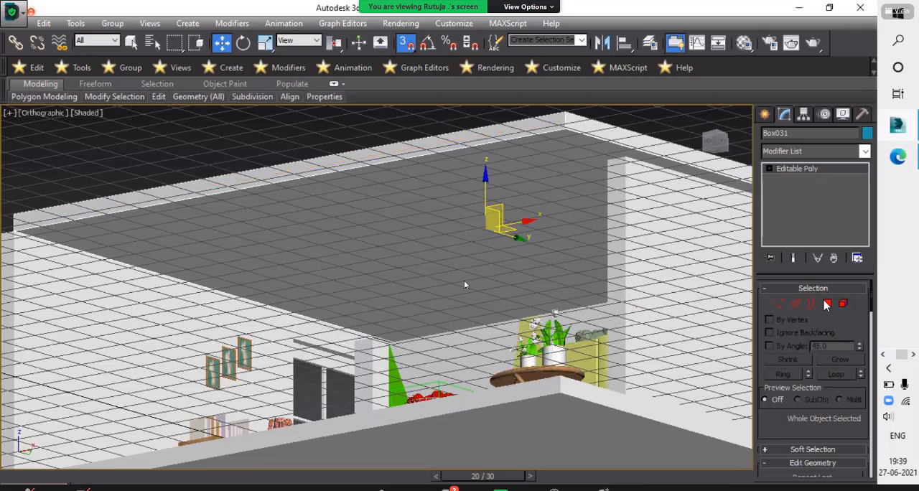
{"action": "left_click", "coordinate": [828, 304]}
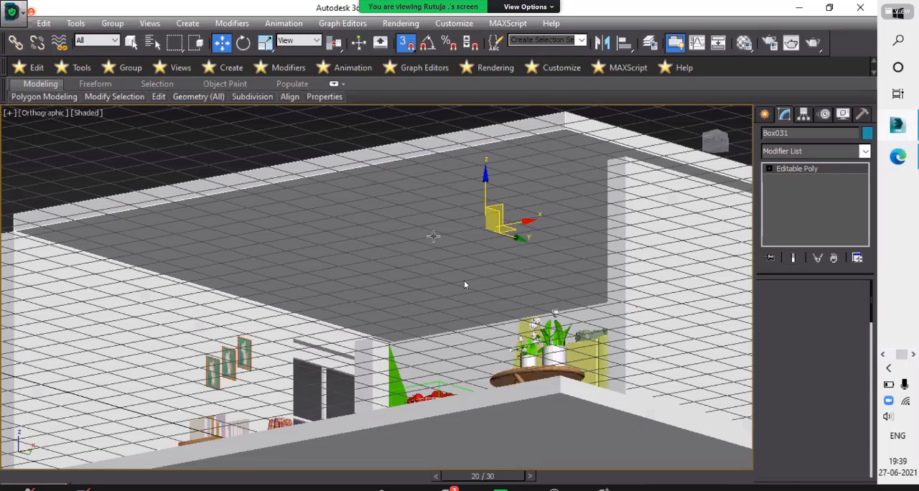
{"action": "left_click", "coordinate": [433, 235]}
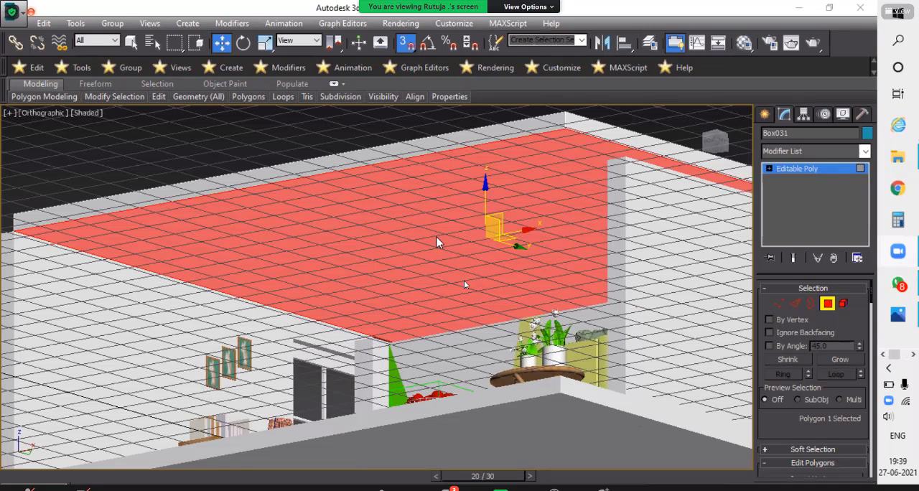
- Inset the ceiling's underside polygon by about 1'3" to leave a border along the walls
{"action": "right_click", "coordinate": [340, 300]}
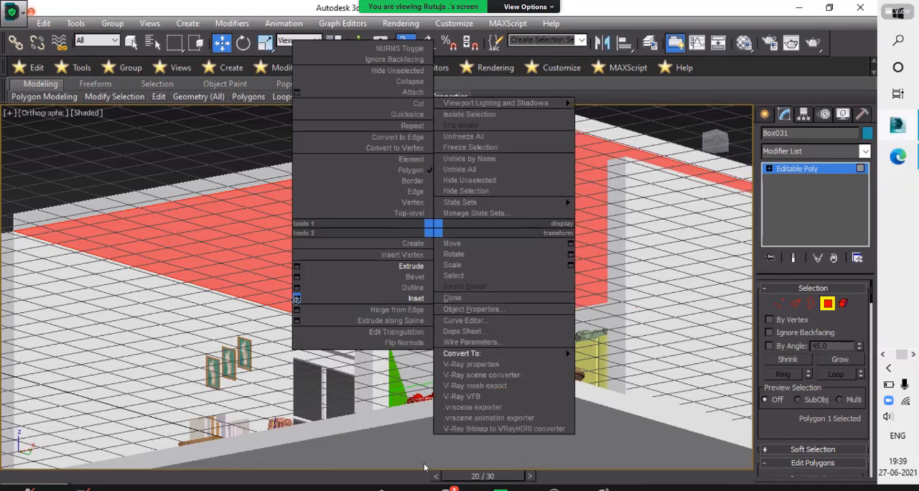
{"action": "left_click", "coordinate": [459, 488]}
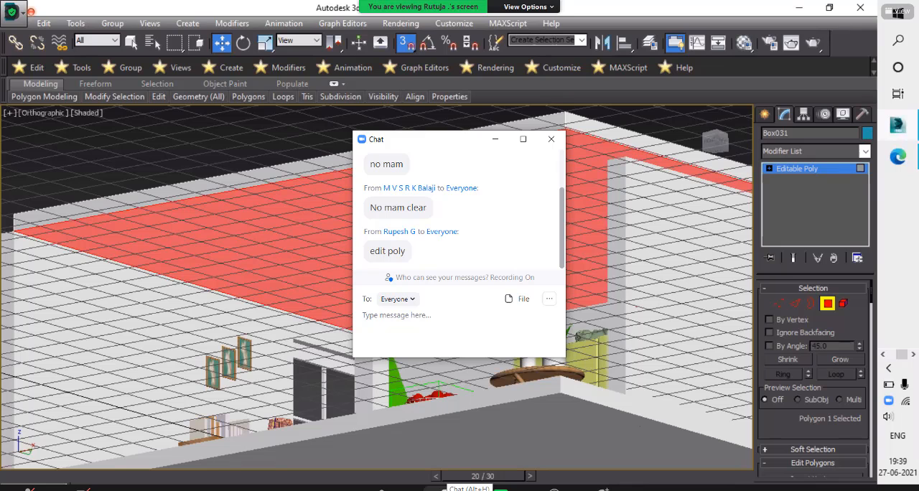
{"action": "left_click", "coordinate": [496, 139]}
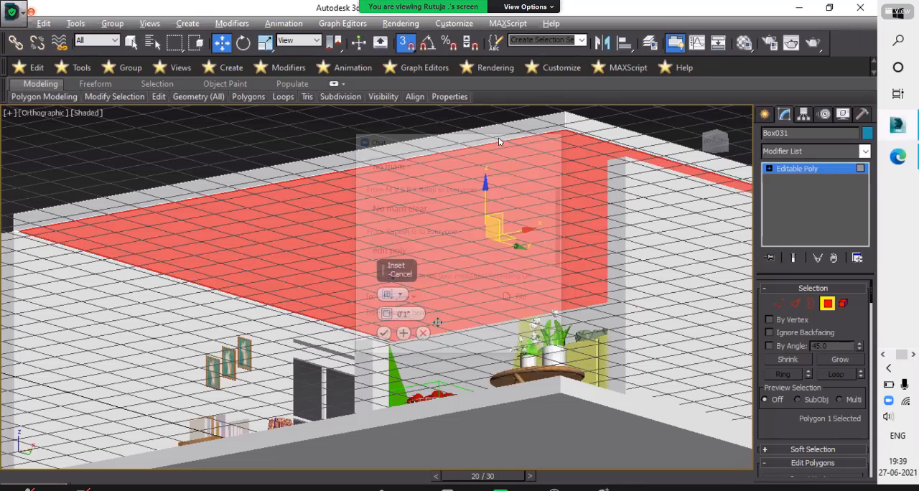
{"action": "middle_click_drag", "start_coordinate": [435, 328], "coordinate": [386, 340], "text": "alt"}
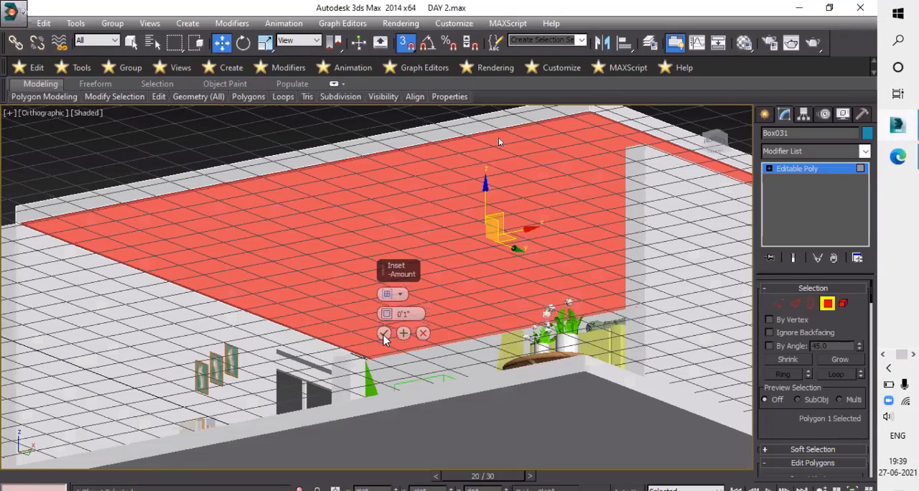
{"action": "left_click_drag", "start_coordinate": [385, 311], "coordinate": [424, 256]}
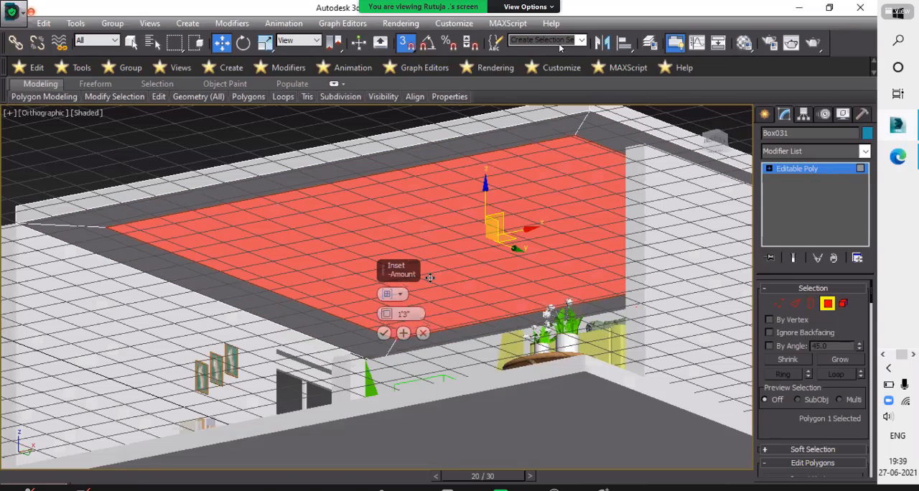
{"action": "scroll", "coordinate": [423, 276], "scroll_direction": "up", "scroll_amount": 5}
{"action": "scroll", "coordinate": [377, 328], "scroll_direction": "down", "scroll_amount": 2}
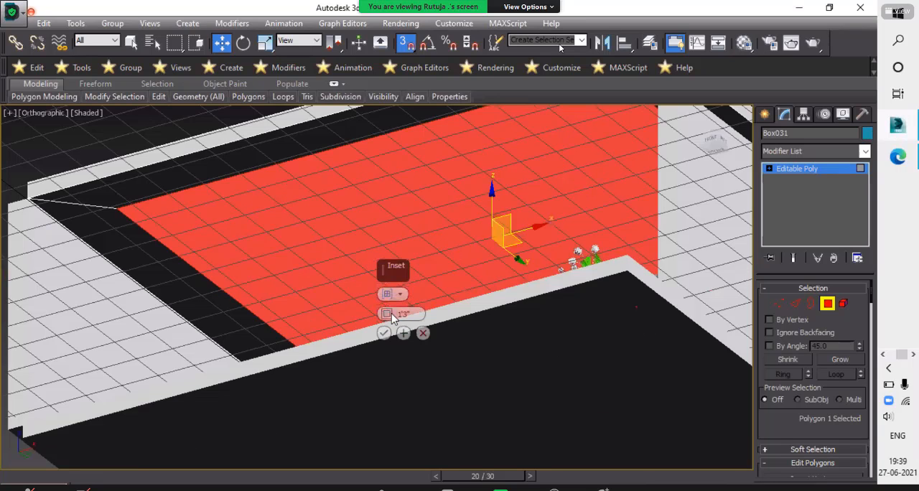
{"action": "middle_click_drag", "start_coordinate": [392, 318], "coordinate": [385, 305], "text": "alt"}
{"action": "left_click_drag", "start_coordinate": [385, 305], "coordinate": [385, 314]}
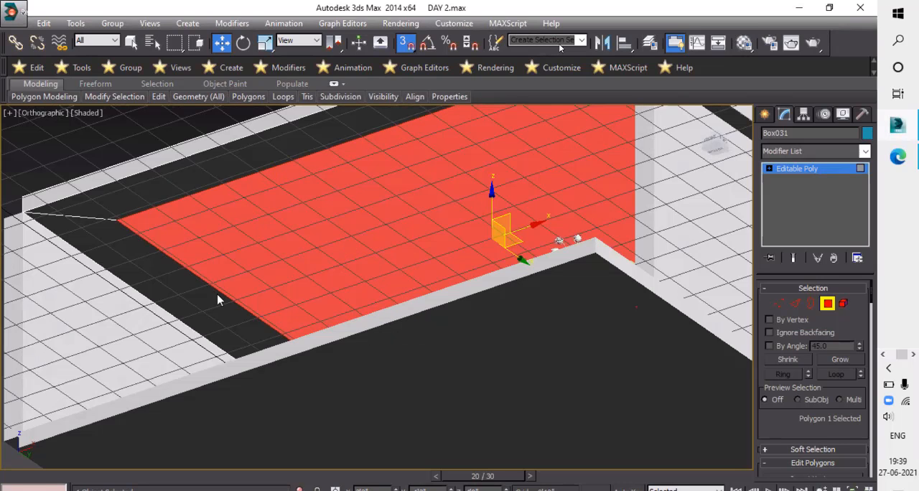
- Extrude the inset ceiling polygon by 0'10"
{"action": "right_click", "coordinate": [193, 295]}
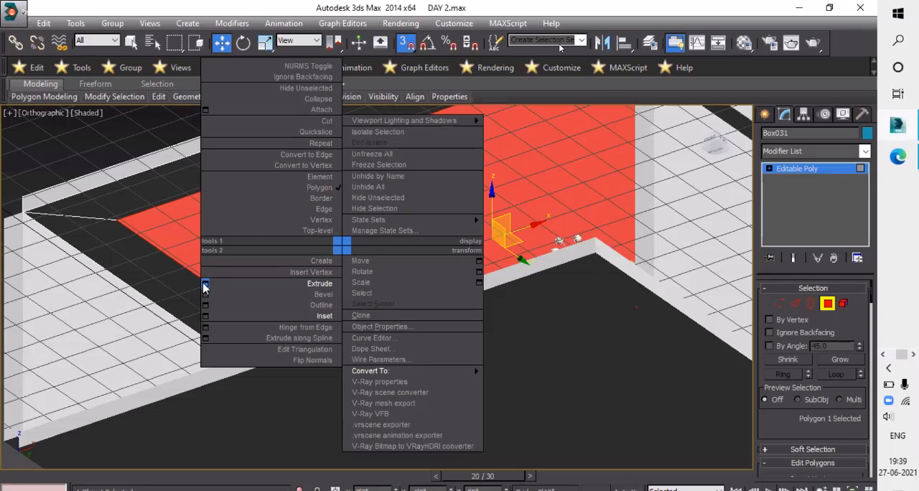
{"action": "left_click", "coordinate": [333, 294]}
{"action": "scroll", "coordinate": [520, 227], "scroll_direction": "down", "scroll_amount": 3}
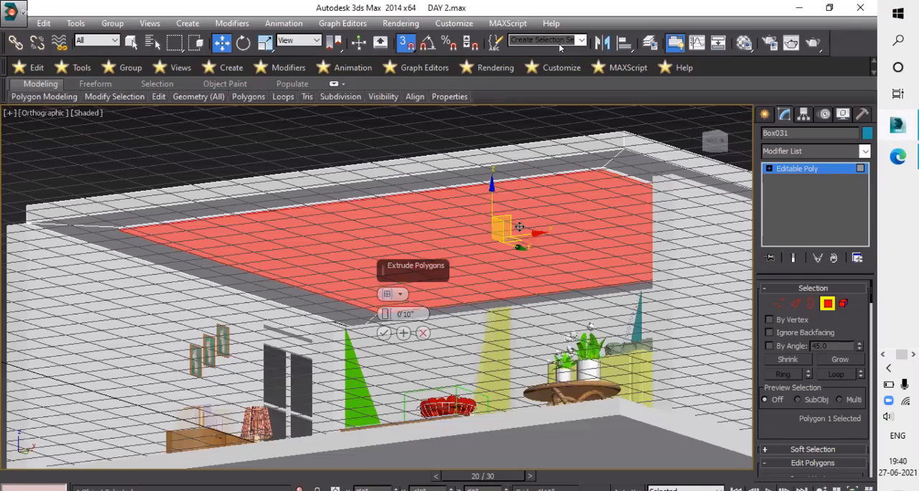
{"action": "mouse_move", "coordinate": [494, 258]}
{"action": "middle_mouse_down", "text": "alt"}
{"action": "mouse_move", "coordinate": [478, 274]}
{"action": "mouse_move", "coordinate": [482, 267]}
{"action": "middle_mouse_up", "text": "alt"}
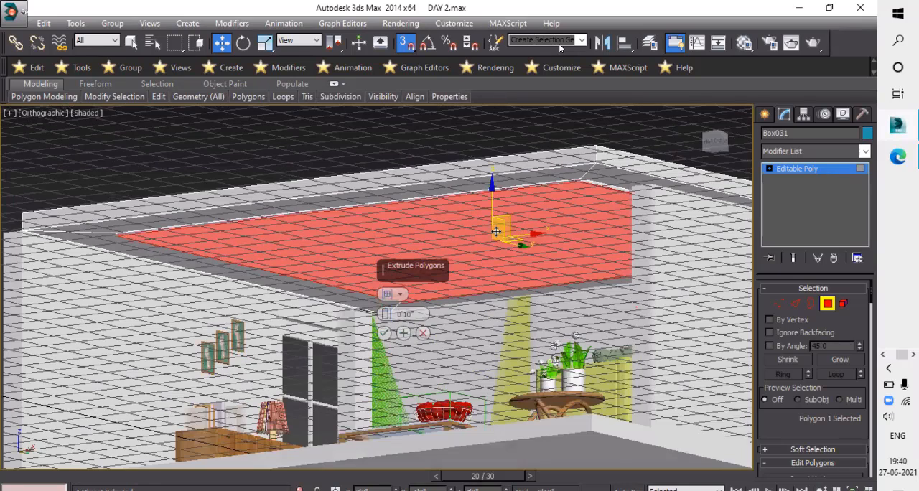
{"action": "scroll", "coordinate": [480, 207], "scroll_direction": "up", "scroll_amount": 2}
{"action": "scroll", "coordinate": [475, 209], "scroll_direction": "down", "scroll_amount": 1}
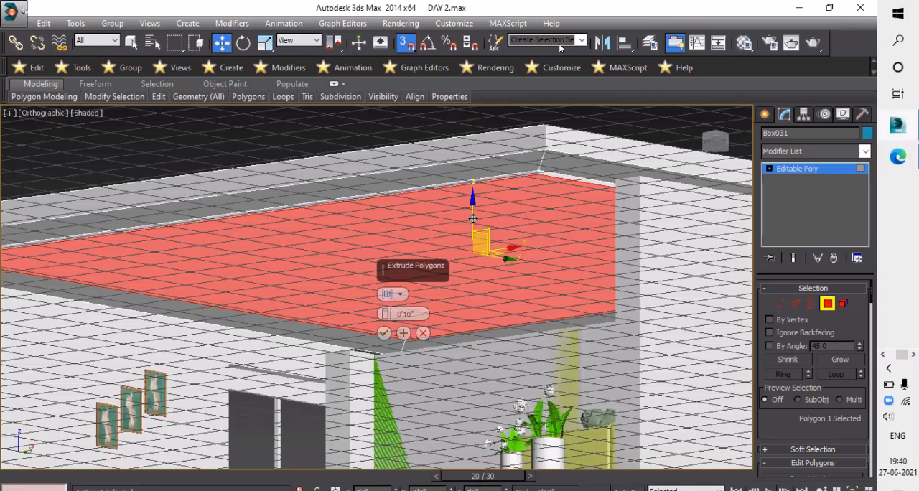
{"action": "middle_click_drag", "start_coordinate": [475, 216], "coordinate": [480, 218], "text": "alt"}
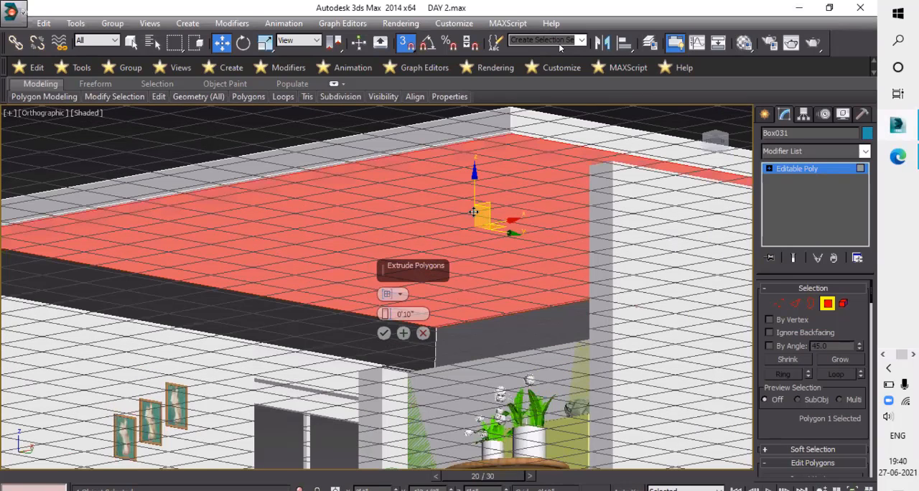
{"action": "left_click", "coordinate": [383, 332]}
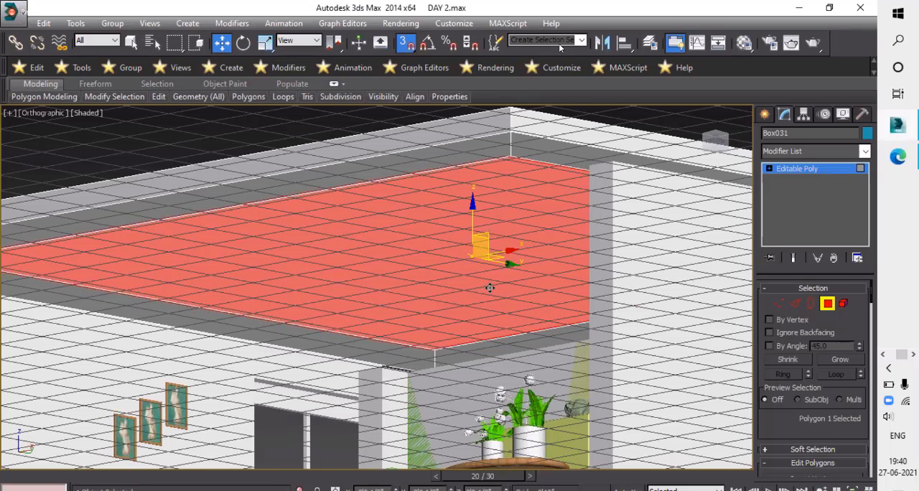
- Adjust the inner ceiling polygon's height so it forms a shallow recess inside the border, and leave polygon editing
{"action": "middle_click_drag", "start_coordinate": [466, 275], "coordinate": [496, 280], "text": "alt"}
{"action": "mouse_move", "coordinate": [484, 228]}
{"action": "middle_mouse_down", "text": "alt"}
{"action": "mouse_move", "coordinate": [463, 232]}
{"action": "mouse_move", "coordinate": [464, 188]}
{"action": "mouse_move", "coordinate": [460, 228]}
{"action": "middle_mouse_up", "text": "alt"}
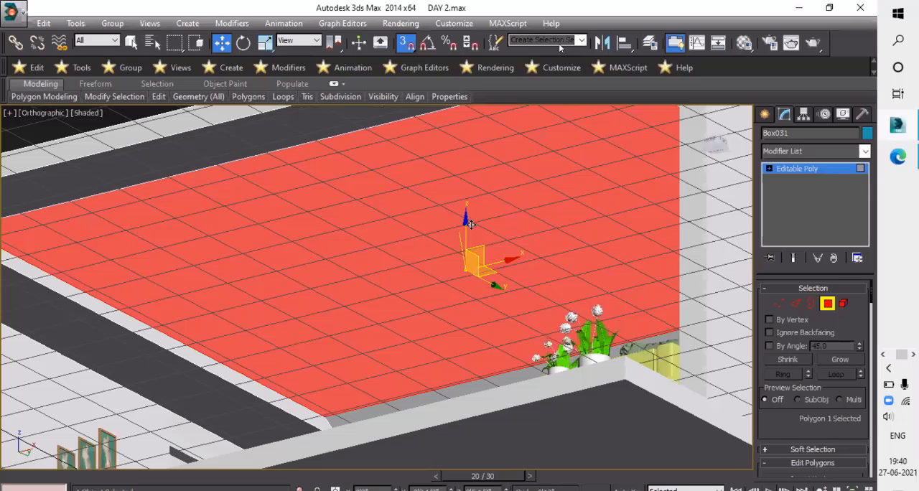
{"action": "key", "text": "ctrl+z"}
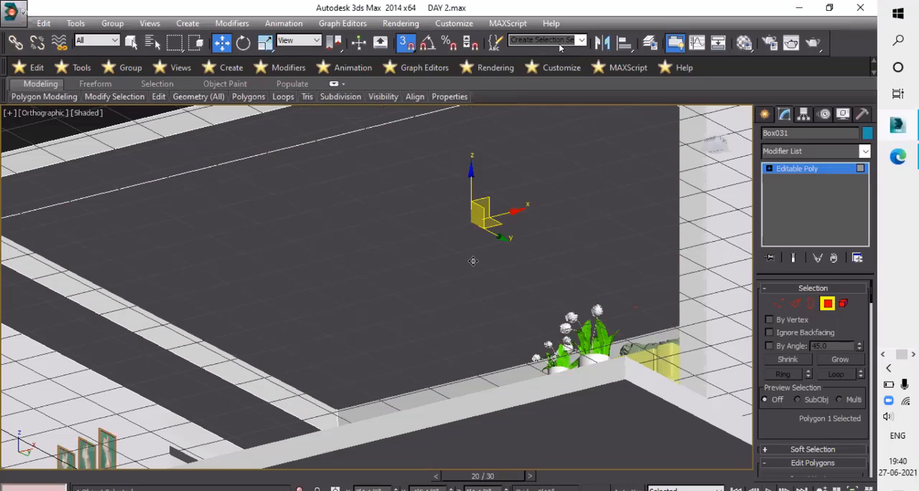
{"action": "key", "text": "ctrl+y"}
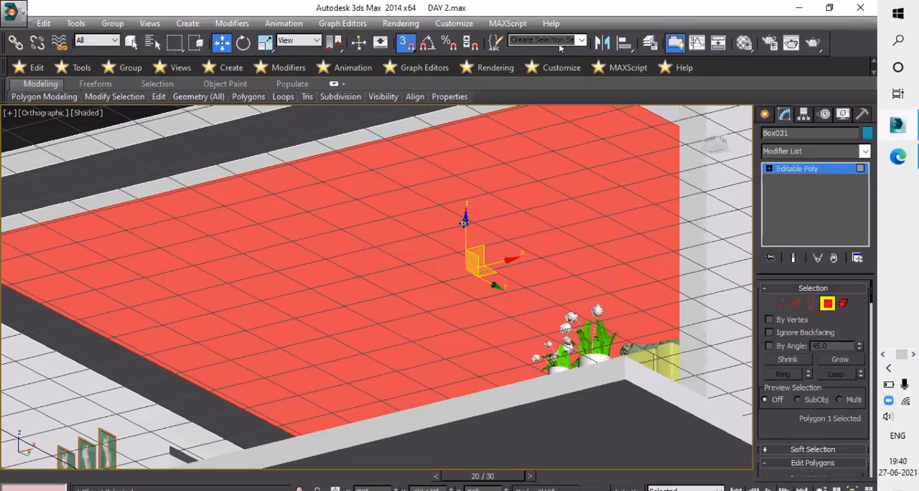
{"action": "middle_click_drag", "start_coordinate": [465, 223], "coordinate": [464, 217], "text": "alt"}
{"action": "middle_click_drag", "start_coordinate": [470, 185], "coordinate": [474, 158], "text": "alt"}
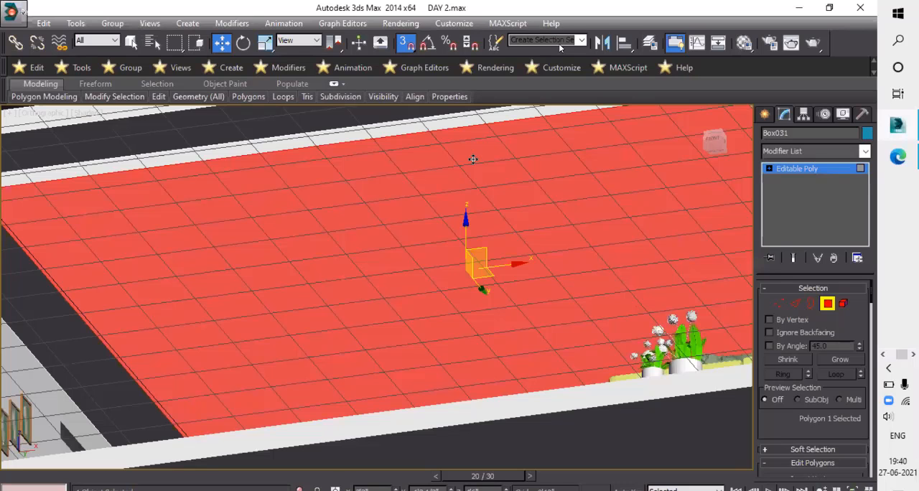
{"action": "key", "text": "ctrl+z"}
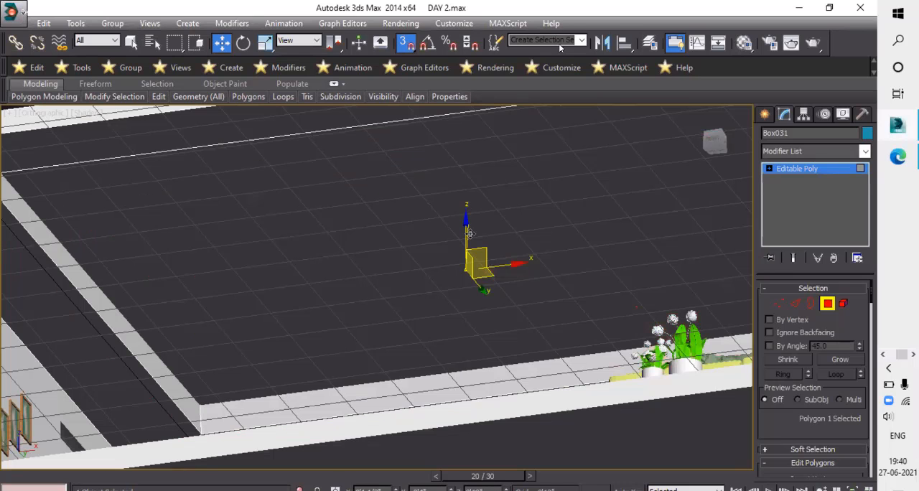
{"action": "key", "text": "ctrl+y"}
{"action": "left_click_drag", "start_coordinate": [484, 244], "coordinate": [482, 249]}
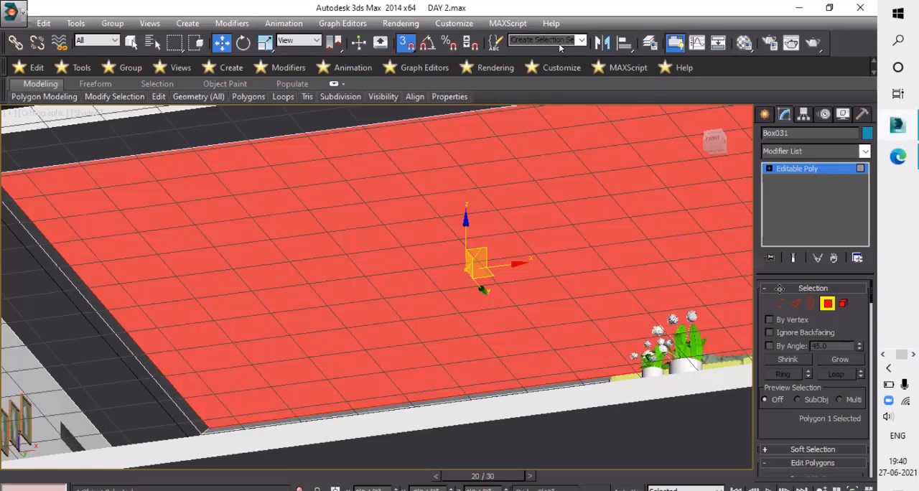
{"action": "scroll", "coordinate": [484, 252], "scroll_direction": "down", "scroll_amount": 3}
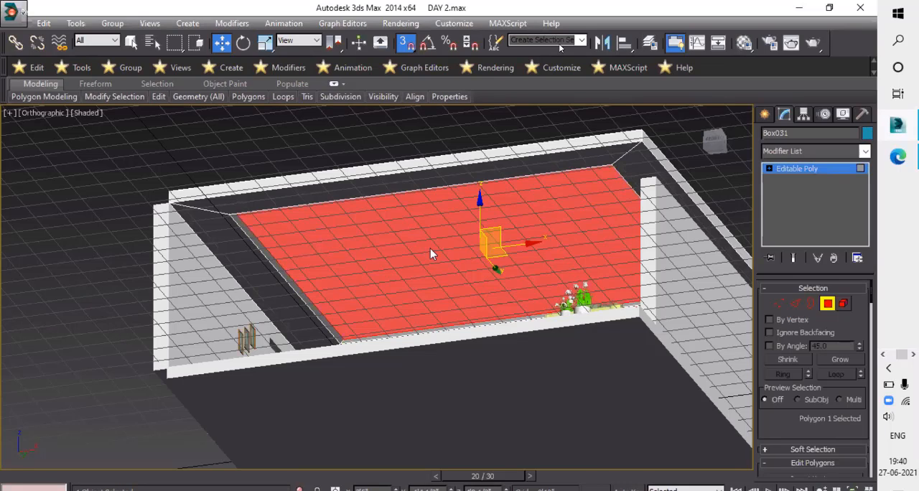
{"action": "key", "text": "4"}
{"action": "scroll", "coordinate": [444, 245], "scroll_direction": "down", "scroll_amount": 3}
{"action": "middle_click_drag", "start_coordinate": [481, 258], "coordinate": [908, 353], "text": "alt"}
{"action": "scroll", "coordinate": [472, 263], "scroll_direction": "up", "scroll_amount": 4}
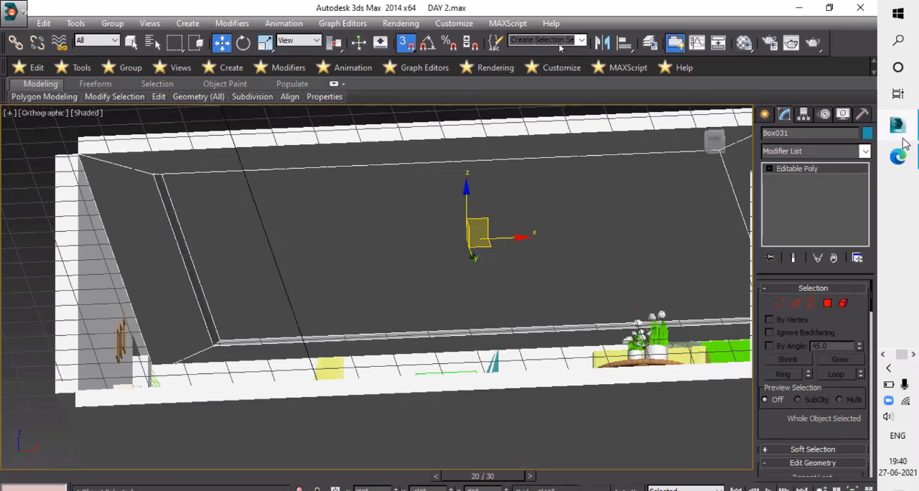
{"action": "middle_click_drag", "start_coordinate": [904, 138], "coordinate": [895, 295], "text": "alt"}
{"action": "left_click", "coordinate": [888, 357]}
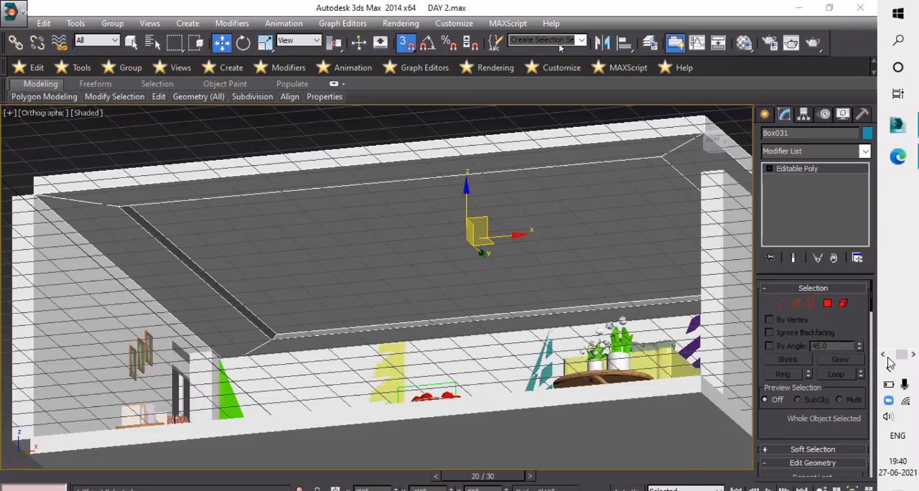
{"action": "left_click", "coordinate": [912, 314]}
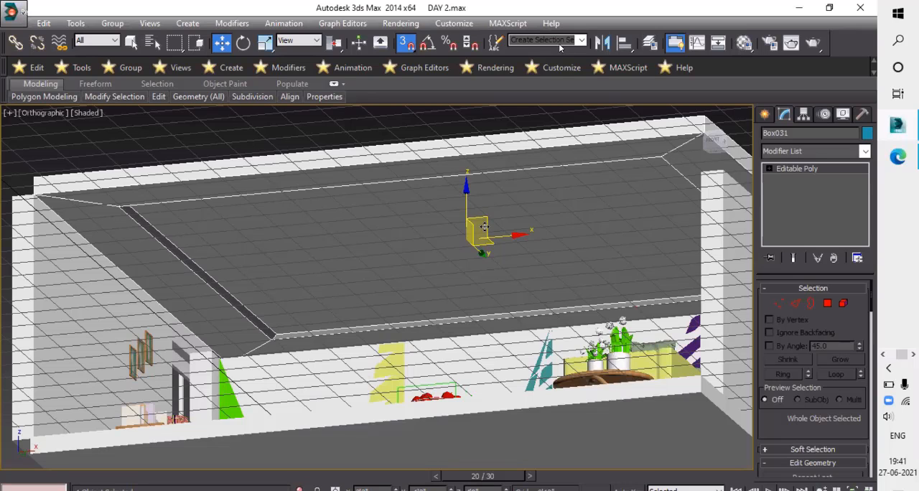
- Make a scaled-down copy of the ceiling slab and narrow it into a long strip to form a beam
{"action": "key", "text": "r"}
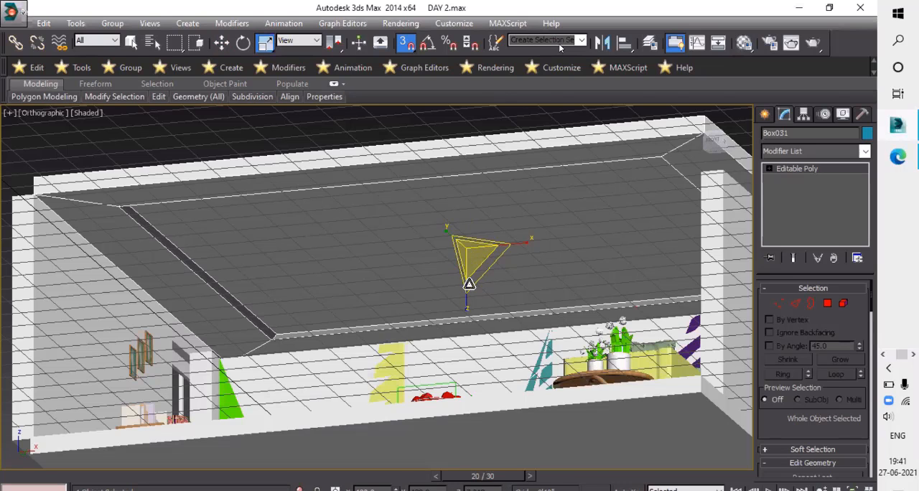
{"action": "mouse_move", "coordinate": [475, 309]}
{"action": "left_mouse_down"}
{"action": "mouse_move", "coordinate": [493, 365]}
{"action": "mouse_move", "coordinate": [487, 312]}
{"action": "mouse_move", "coordinate": [486, 327]}
{"action": "mouse_move", "coordinate": [458, 317]}
{"action": "mouse_move", "coordinate": [447, 326]}
{"action": "left_mouse_up"}
{"action": "key", "text": "Return"}
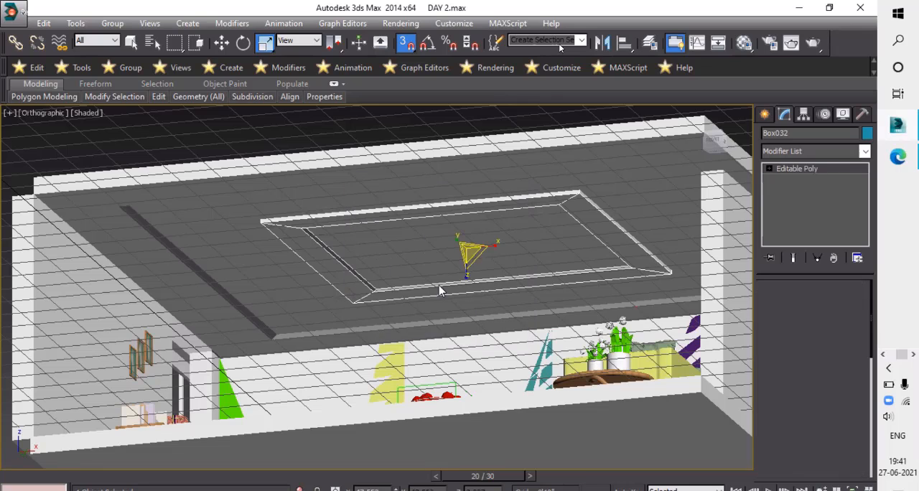
{"action": "left_click_drag", "start_coordinate": [447, 237], "coordinate": [550, 323]}
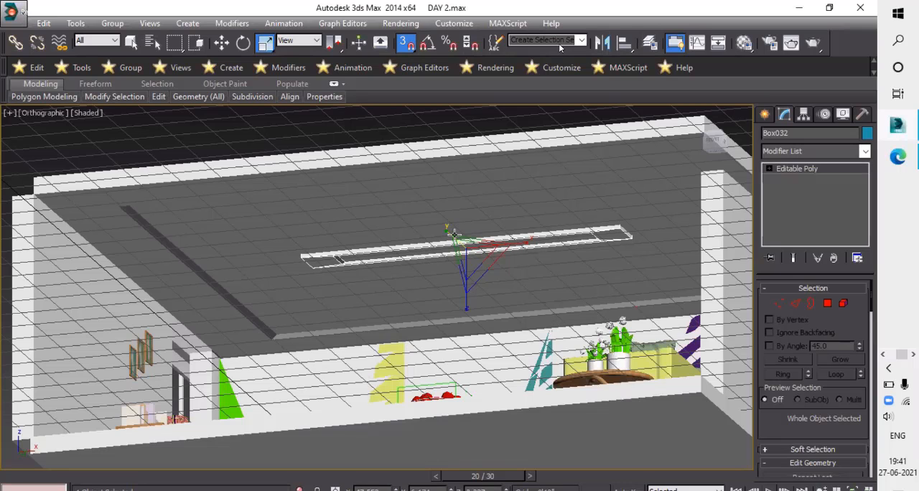
- Turn off snapping and lower the beam copy slightly below the recessed ceiling surface
{"action": "key", "text": "w"}
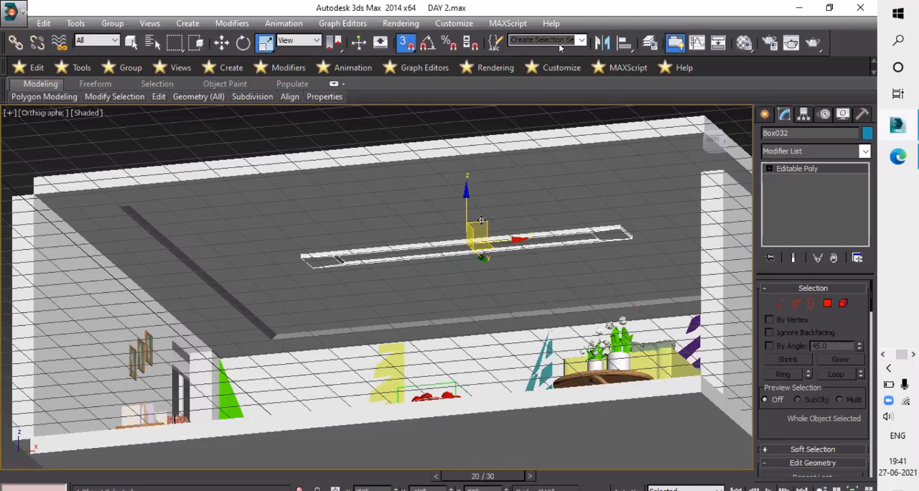
{"action": "scroll", "coordinate": [478, 219], "scroll_direction": "up", "scroll_amount": 3}
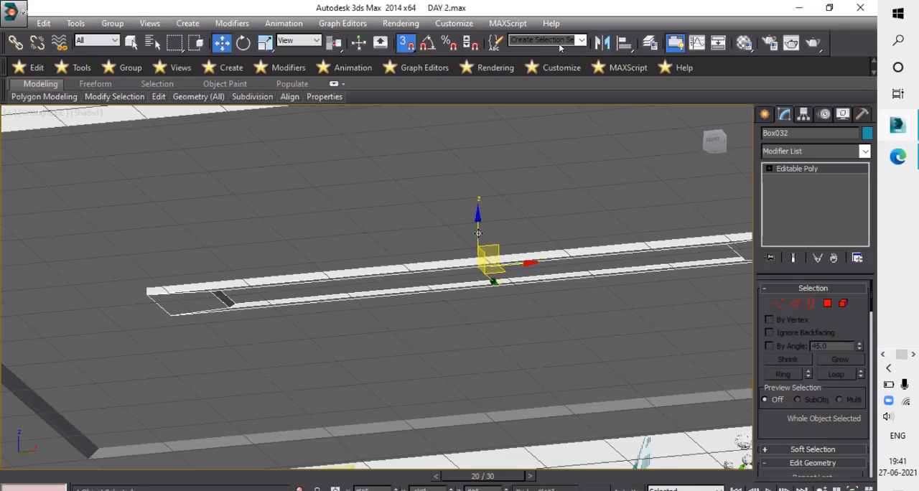
{"action": "left_click_drag", "start_coordinate": [478, 233], "coordinate": [479, 212]}
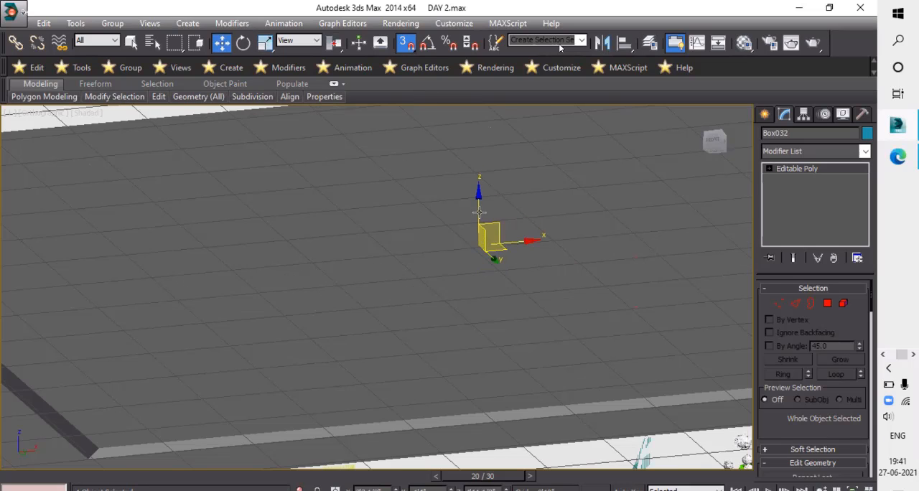
{"action": "key", "text": "ctrl+z"}
{"action": "key", "text": "s"}
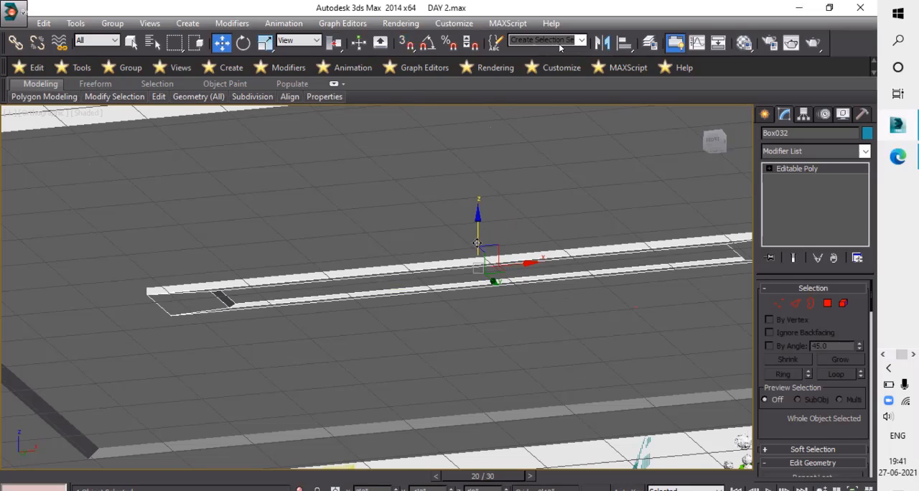
{"action": "key", "text": "ctrl+z"}
{"action": "key", "text": "ctrl+z"}
{"action": "key", "text": "ctrl+y"}
{"action": "key", "text": "ctrl+y"}
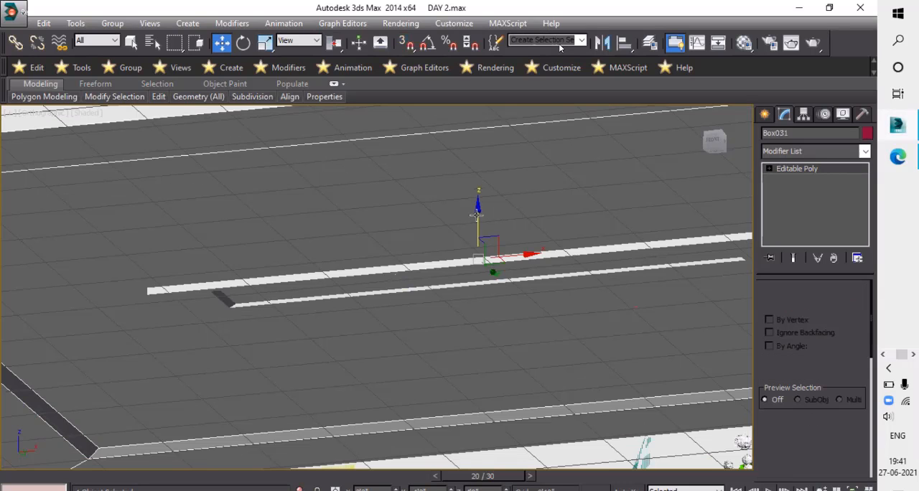
{"action": "mouse_move", "coordinate": [478, 213]}
{"action": "left_mouse_down"}
{"action": "mouse_move", "coordinate": [475, 230]}
{"action": "mouse_move", "coordinate": [477, 217]}
{"action": "left_mouse_up"}
{"action": "left_click_drag", "start_coordinate": [478, 219], "coordinate": [480, 223]}
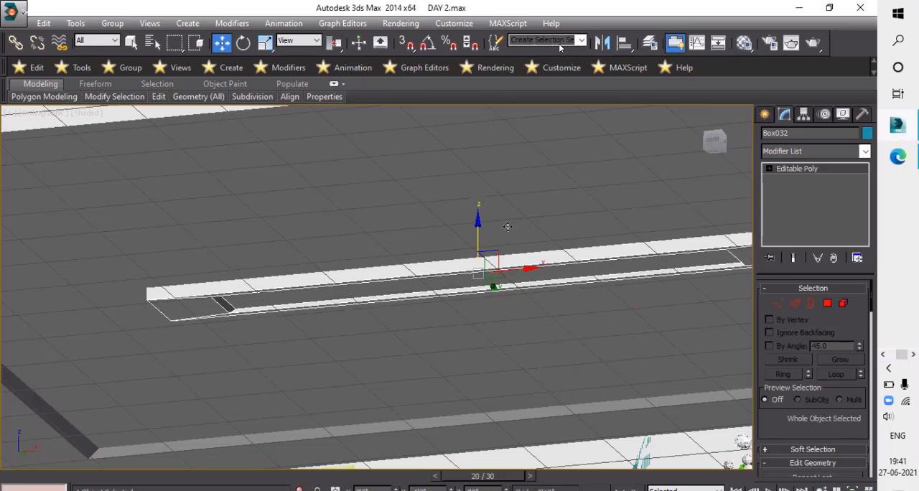
- Select the ceiling slab and hide it, leaving the beam and room interior in view
{"action": "scroll", "coordinate": [516, 229], "scroll_direction": "down", "scroll_amount": 2}
{"action": "scroll", "coordinate": [519, 225], "scroll_direction": "down", "scroll_amount": 2}
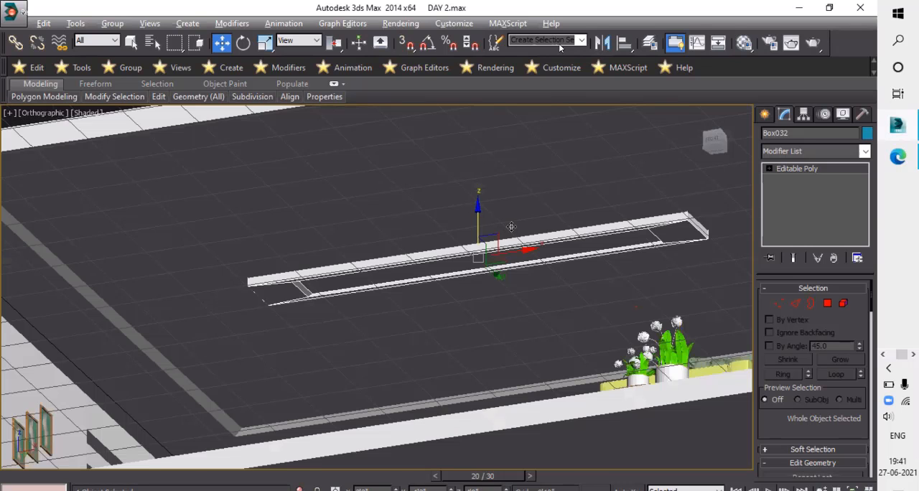
{"action": "scroll", "coordinate": [452, 211], "scroll_direction": "down", "scroll_amount": 3}
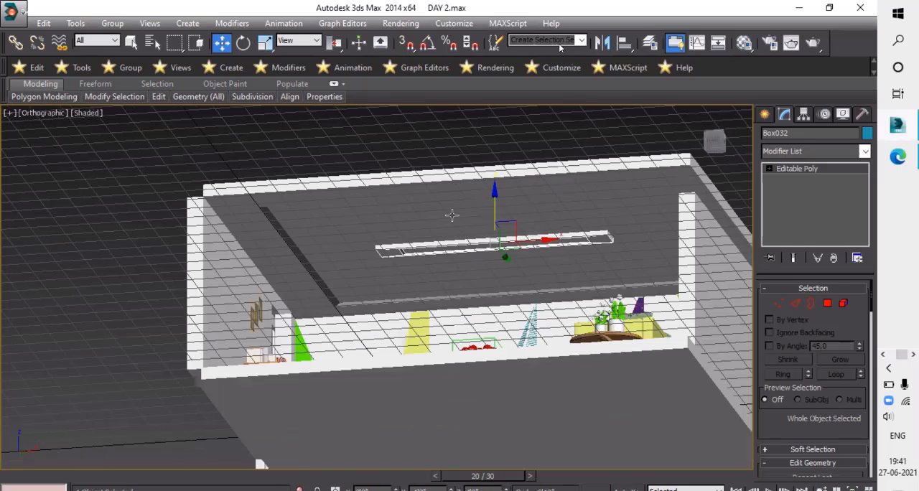
{"action": "left_click", "coordinate": [452, 215]}
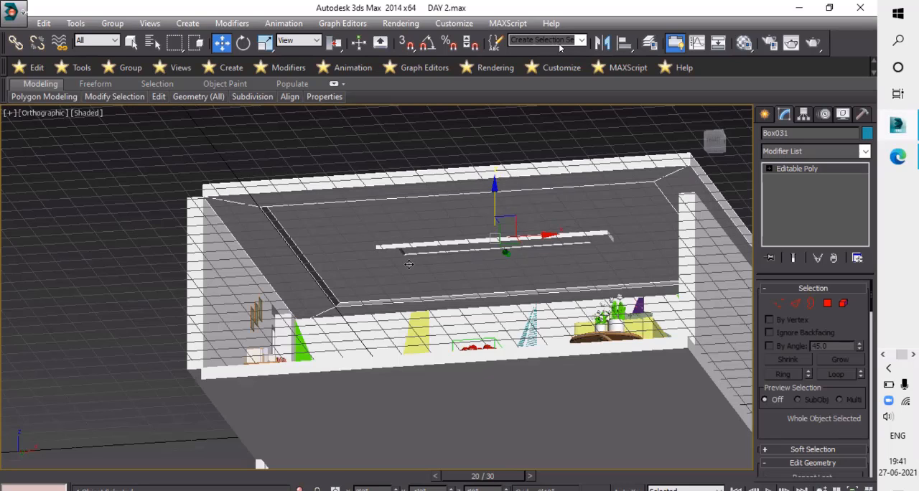
{"action": "scroll", "coordinate": [433, 255], "scroll_direction": "up", "scroll_amount": 2}
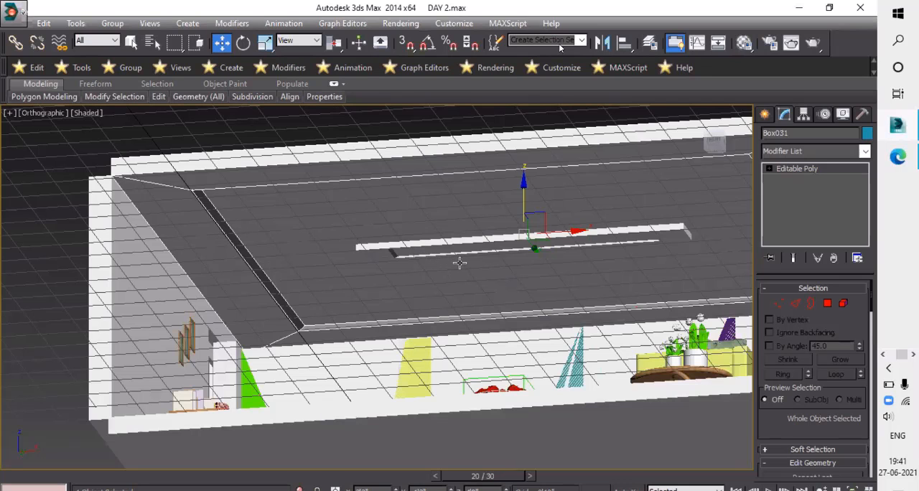
{"action": "scroll", "coordinate": [460, 263], "scroll_direction": "up", "scroll_amount": 2}
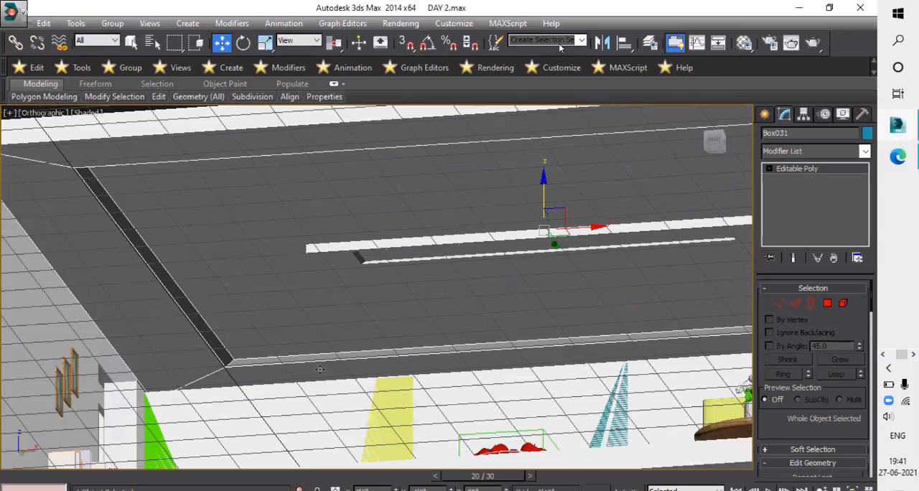
{"action": "scroll", "coordinate": [319, 370], "scroll_direction": "down", "scroll_amount": 3}
{"action": "scroll", "coordinate": [343, 212], "scroll_direction": "up", "scroll_amount": 2}
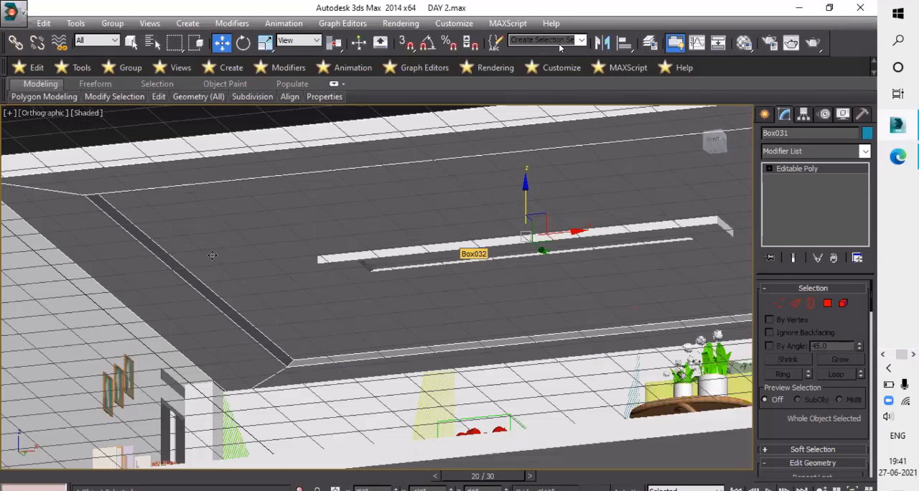
{"action": "scroll", "coordinate": [216, 251], "scroll_direction": "up", "scroll_amount": 2}
{"action": "left_click", "coordinate": [260, 224]}
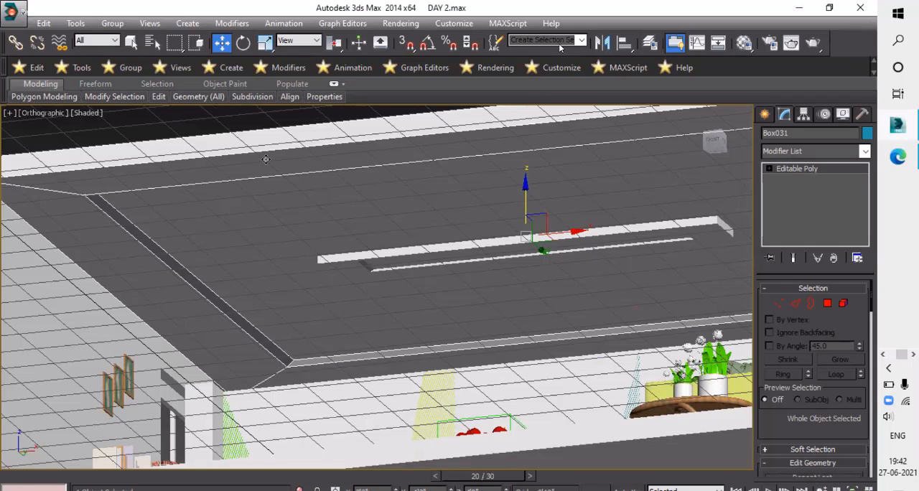
{"action": "right_click", "coordinate": [264, 161]}
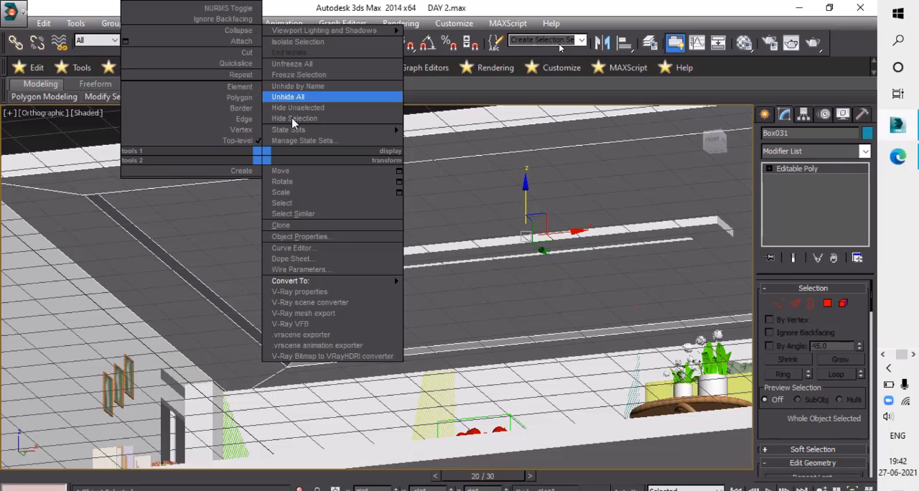
{"action": "left_click", "coordinate": [292, 118]}
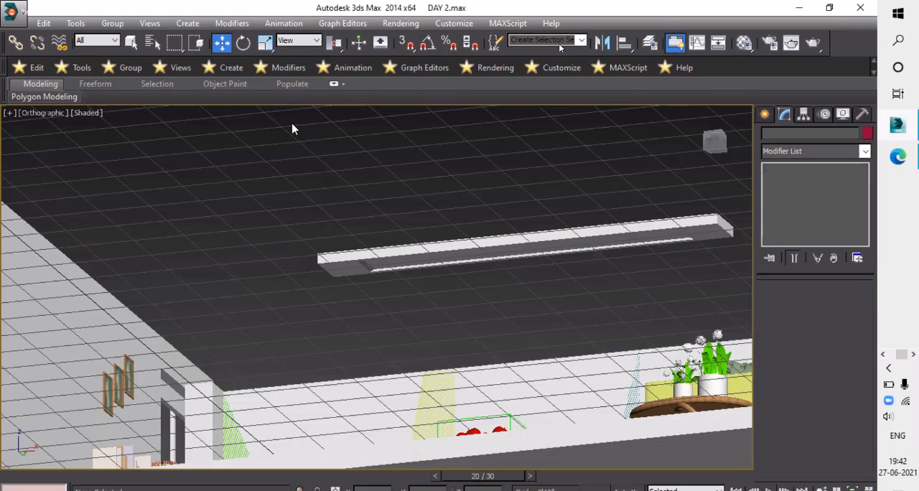
- Select the beam and, in the top view, scale it narrower and longer along the room's width
{"action": "key", "text": "t"}
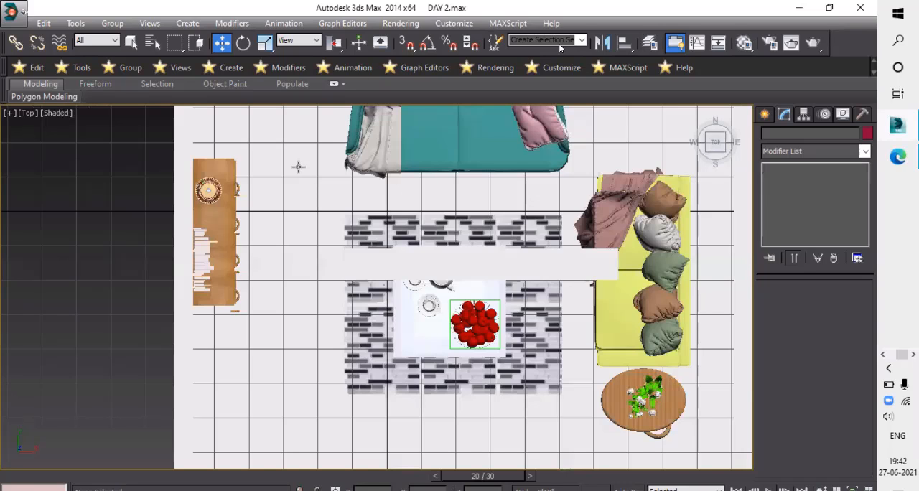
{"action": "scroll", "coordinate": [298, 167], "scroll_direction": "down", "scroll_amount": 3}
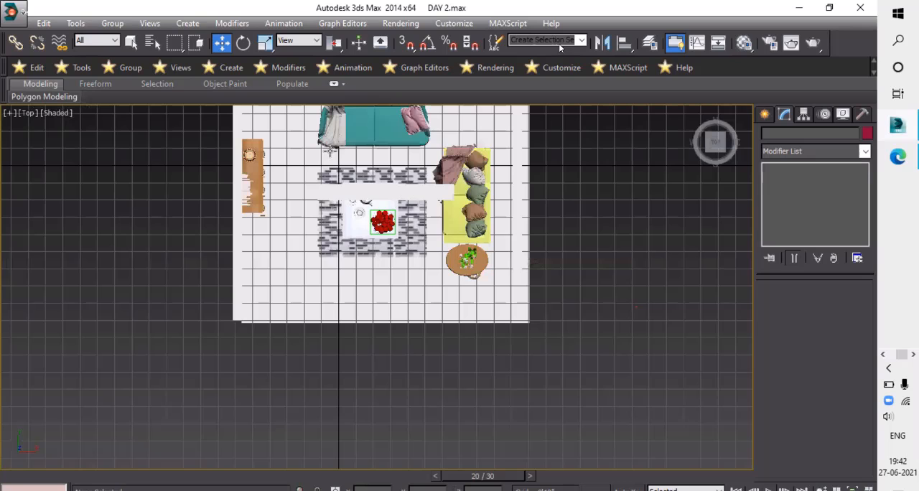
{"action": "middle_click_drag", "start_coordinate": [479, 203], "coordinate": [517, 220], "text": "alt"}
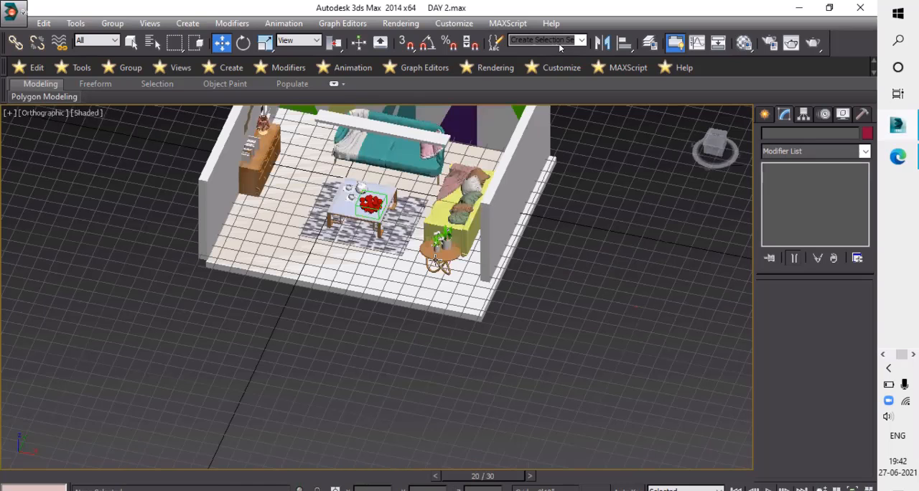
{"action": "middle_click_drag", "start_coordinate": [388, 296], "coordinate": [389, 288], "text": "alt"}
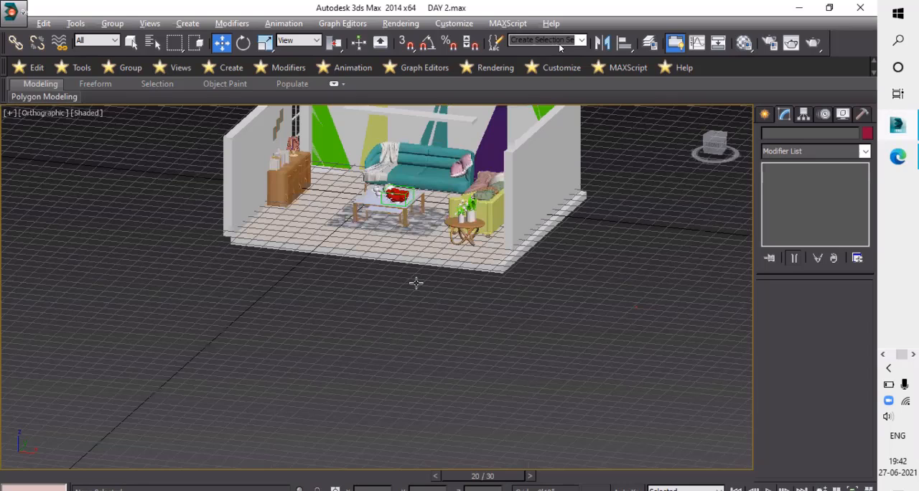
{"action": "scroll", "coordinate": [416, 283], "scroll_direction": "up", "scroll_amount": 3}
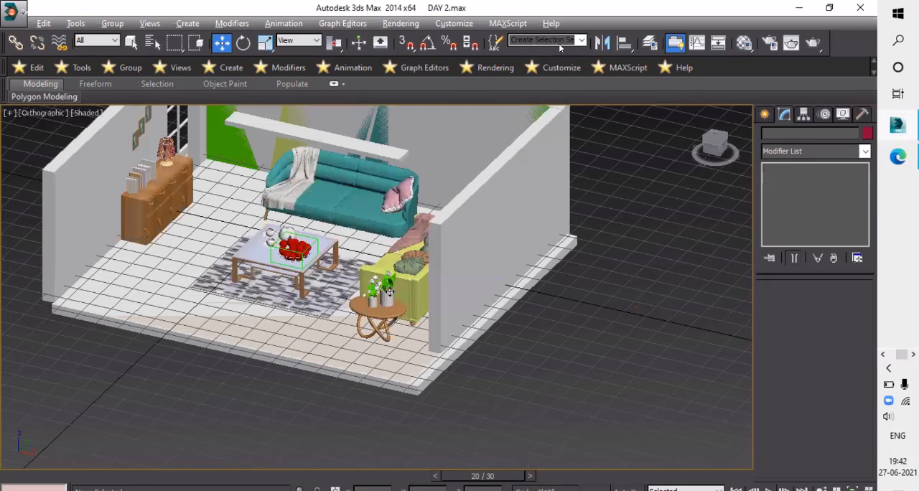
{"action": "middle_click_drag", "start_coordinate": [378, 230], "coordinate": [384, 191], "text": "alt"}
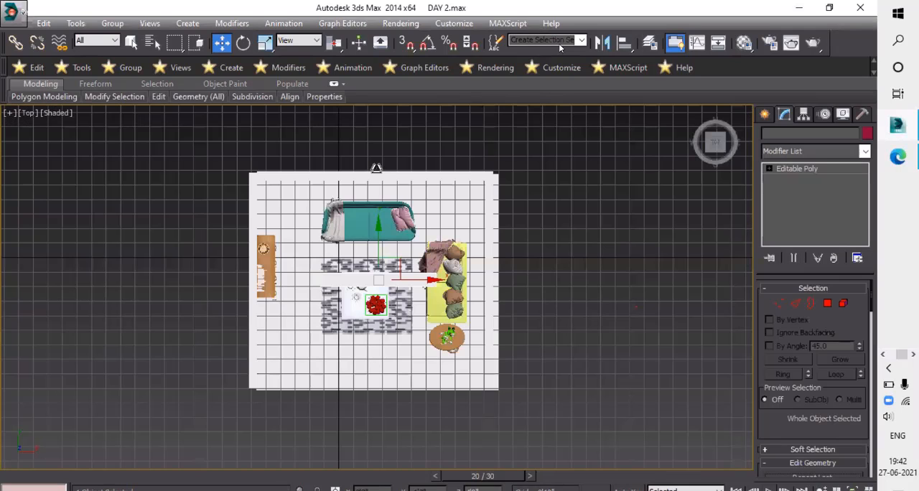
{"action": "left_click", "coordinate": [376, 168]}
{"action": "key", "text": "t"}
{"action": "key", "text": "z"}
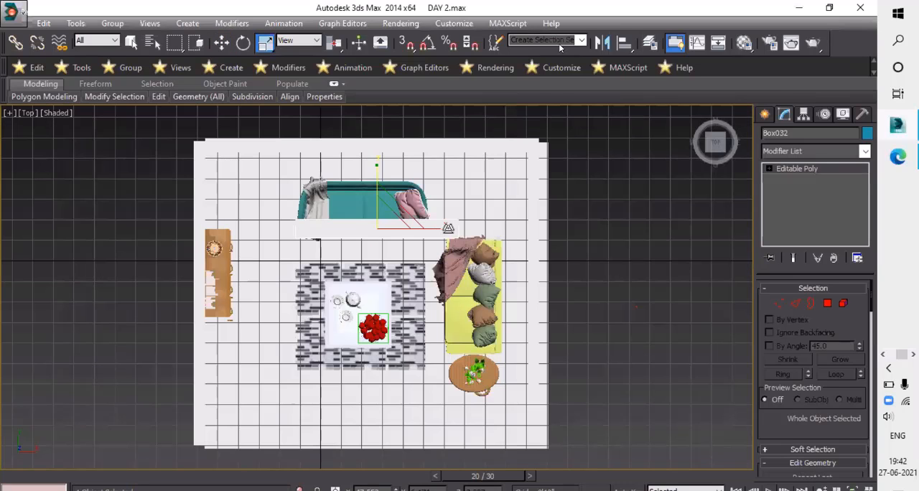
{"action": "key", "text": "r"}
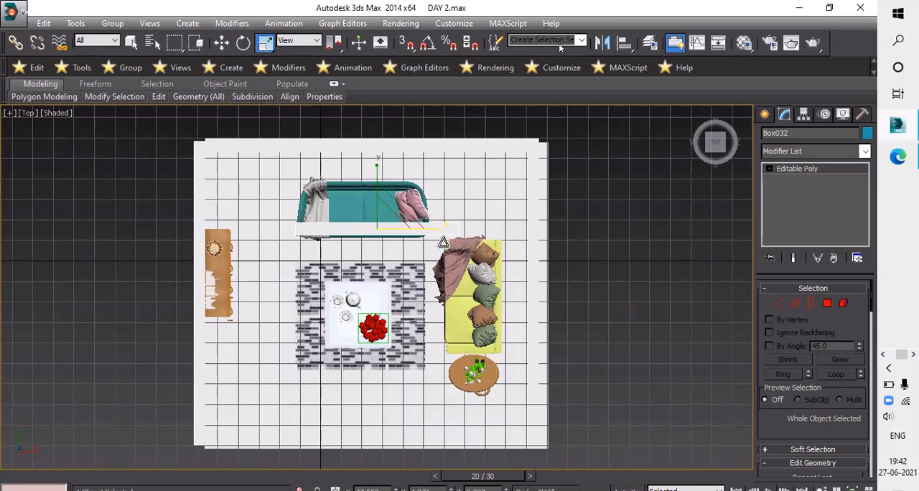
- Move the beam so it is centred across the room's width, above the front edge of the teal sofa
{"action": "key", "text": "w"}
{"action": "mouse_move", "coordinate": [424, 228]}
{"action": "left_mouse_down"}
{"action": "mouse_move", "coordinate": [425, 238]}
{"action": "mouse_move", "coordinate": [429, 220]}
{"action": "mouse_move", "coordinate": [420, 222]}
{"action": "left_mouse_up"}
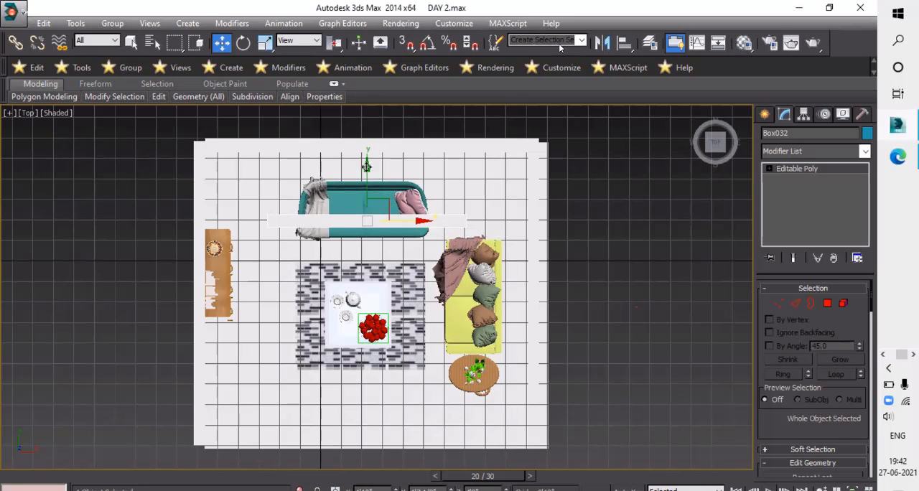
{"action": "mouse_move", "coordinate": [367, 167]}
{"action": "left_mouse_down"}
{"action": "mouse_move", "coordinate": [366, 176]}
{"action": "mouse_move", "coordinate": [366, 168]}
{"action": "left_mouse_up"}
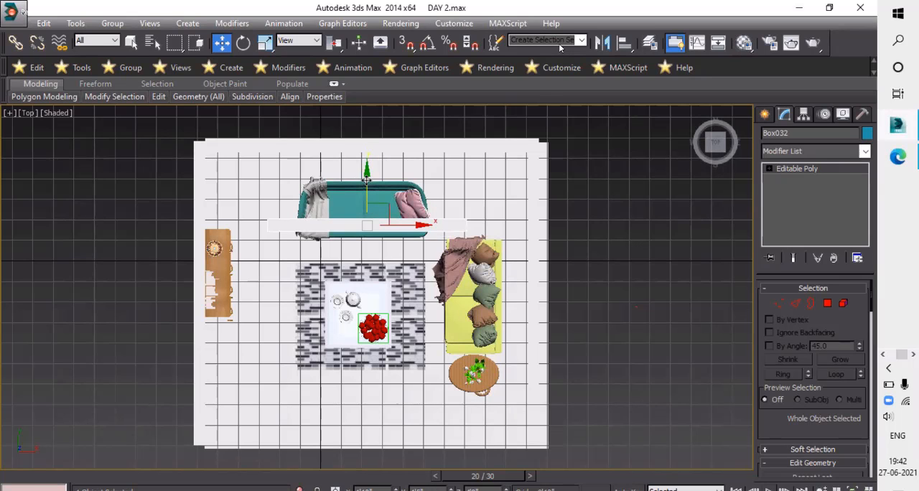
- Copy the beam parallel to itself toward the room's open side, above the rug's front edge
{"action": "left_click", "coordinate": [357, 303]}
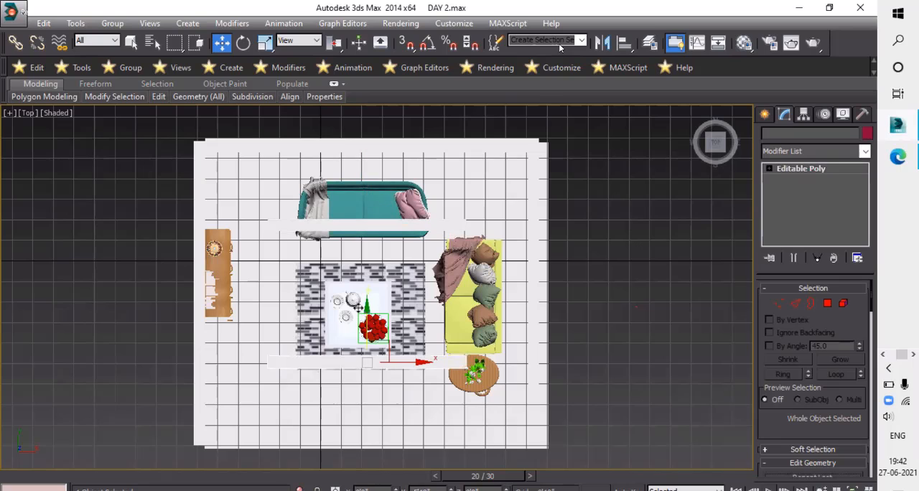
{"action": "left_click_drag", "start_coordinate": [357, 304], "coordinate": [357, 303], "text": "shift"}
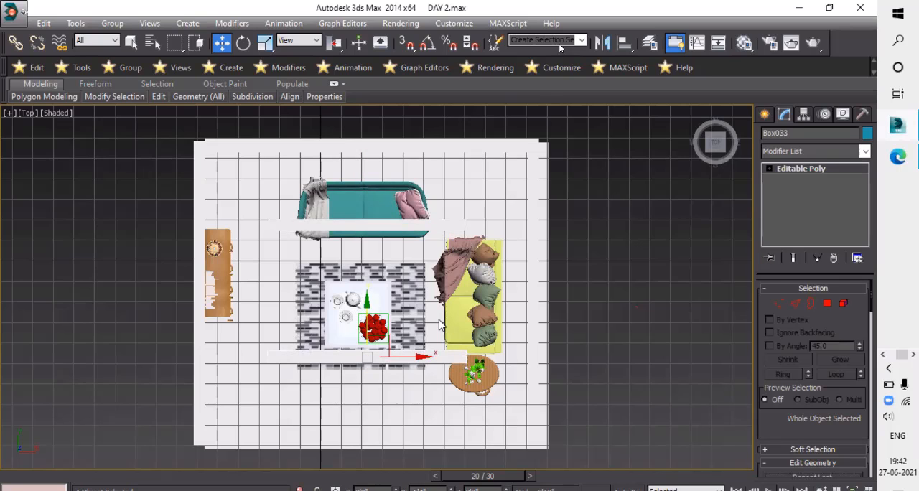
{"action": "key", "text": "Return"}
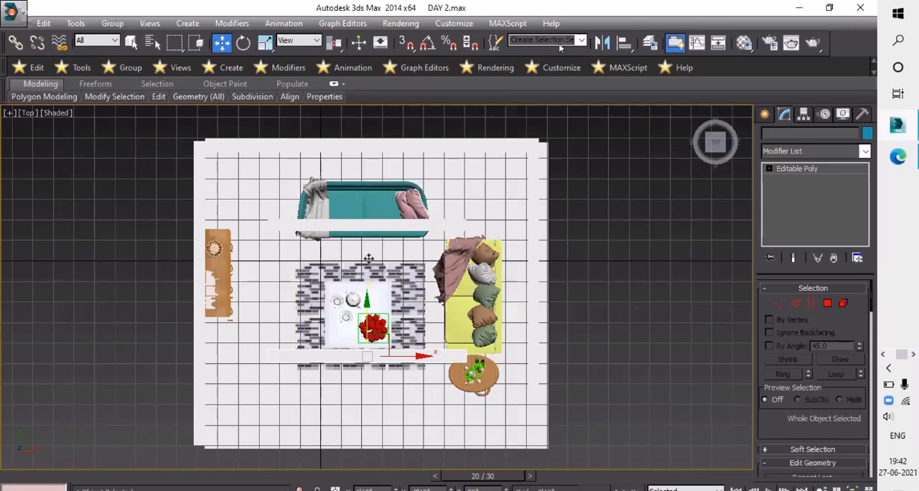
- Copy the beam between the two parallel ceiling beams and rotate the copy 90 degrees with angle snap on
{"action": "left_click_drag", "start_coordinate": [369, 258], "coordinate": [368, 257], "text": "shift"}
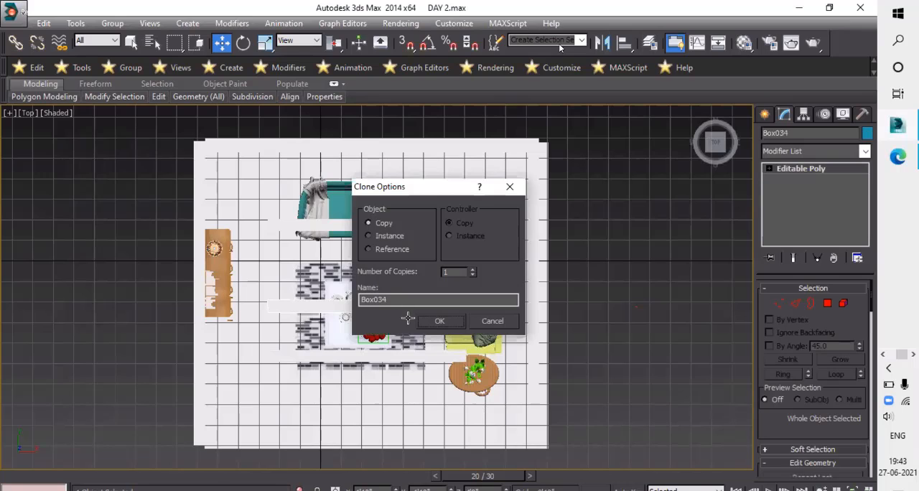
{"action": "key", "text": "Return"}
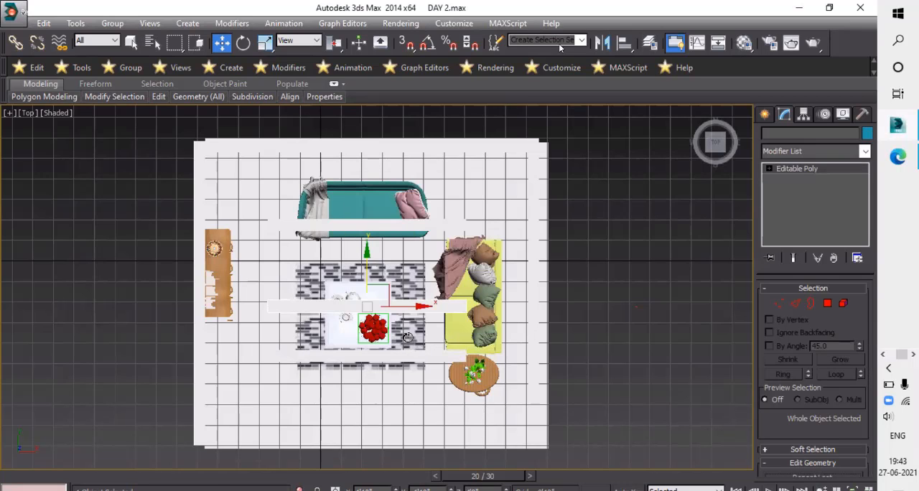
{"action": "key", "text": "e"}
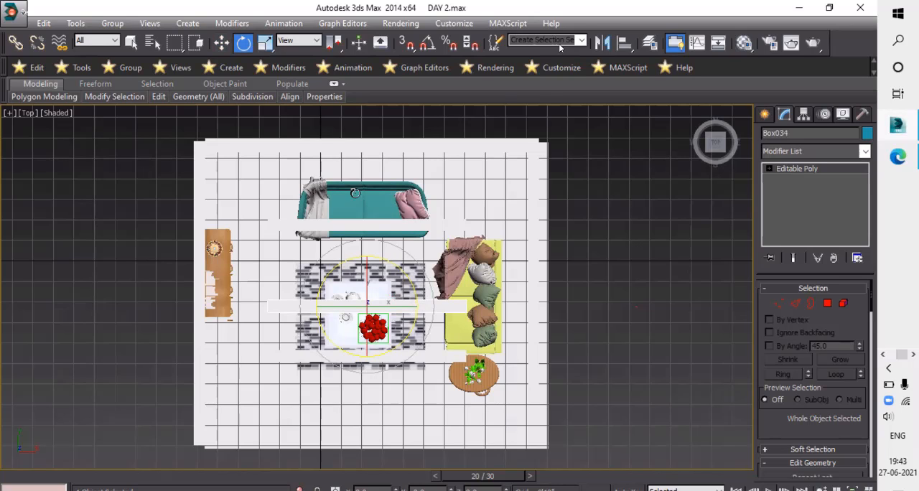
{"action": "left_click_drag", "start_coordinate": [354, 193], "coordinate": [429, 49]}
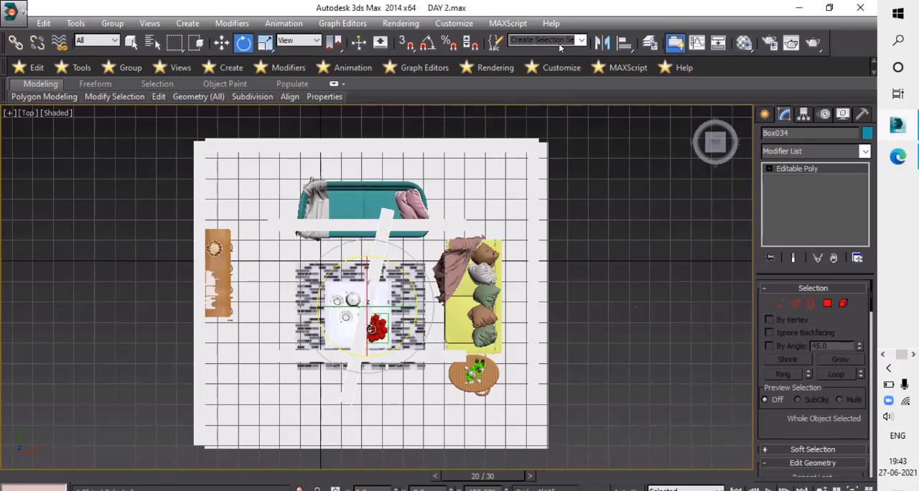
{"action": "key", "text": "ctrl+z"}
{"action": "key", "text": "a"}
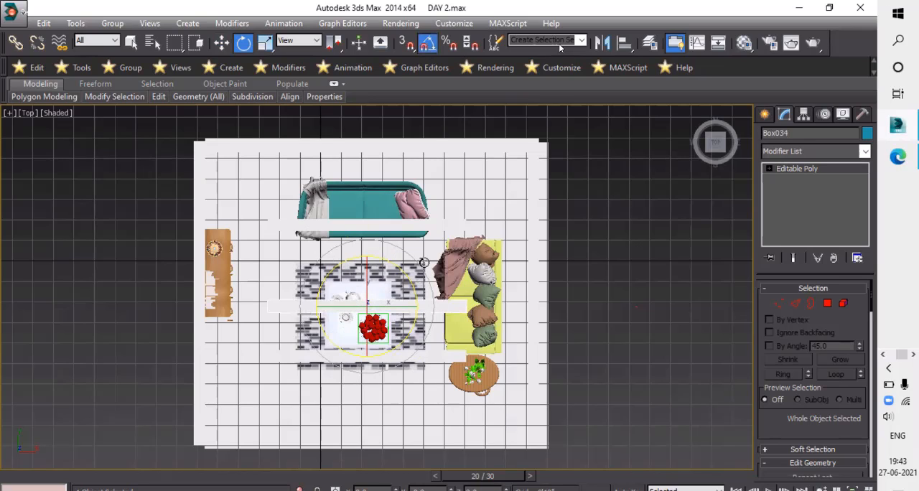
{"action": "left_click_drag", "start_coordinate": [425, 283], "coordinate": [383, 313]}
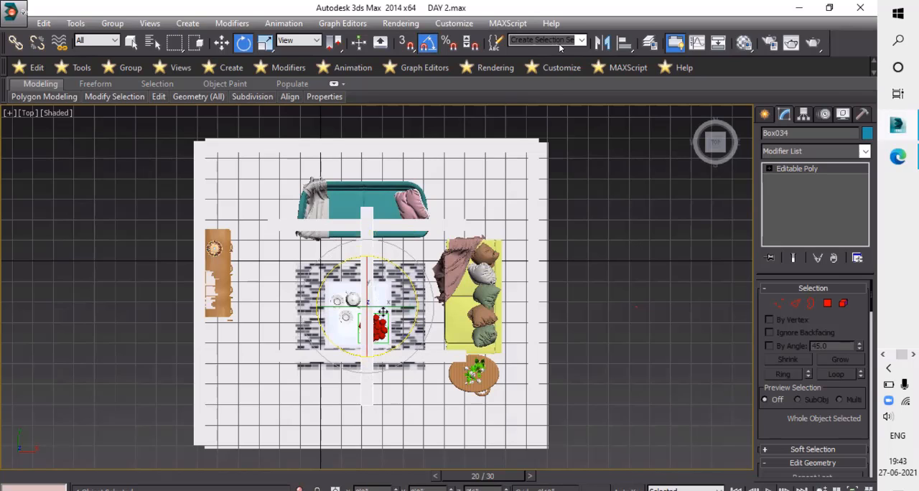
- Move the rotated beam across the two parallel beams, near their ends closest to the wooden sideboard
{"action": "key", "text": "w"}
{"action": "left_click", "coordinate": [383, 313]}
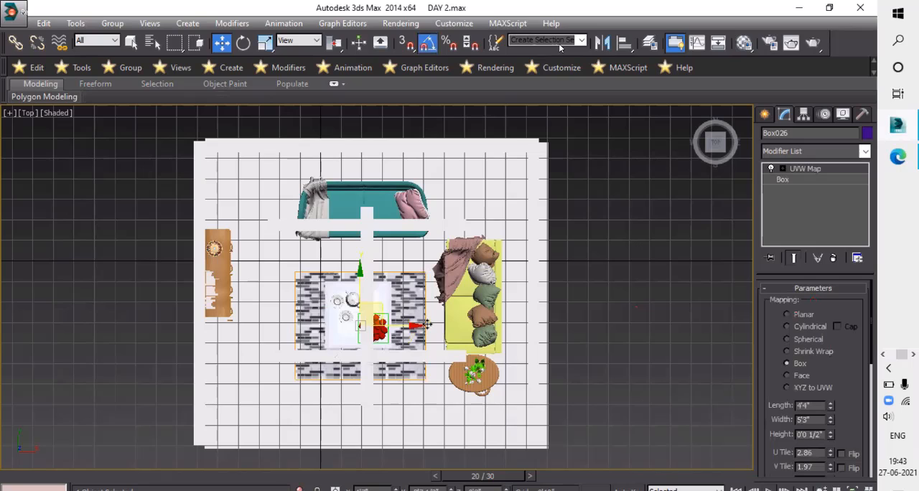
{"action": "left_click", "coordinate": [367, 305]}
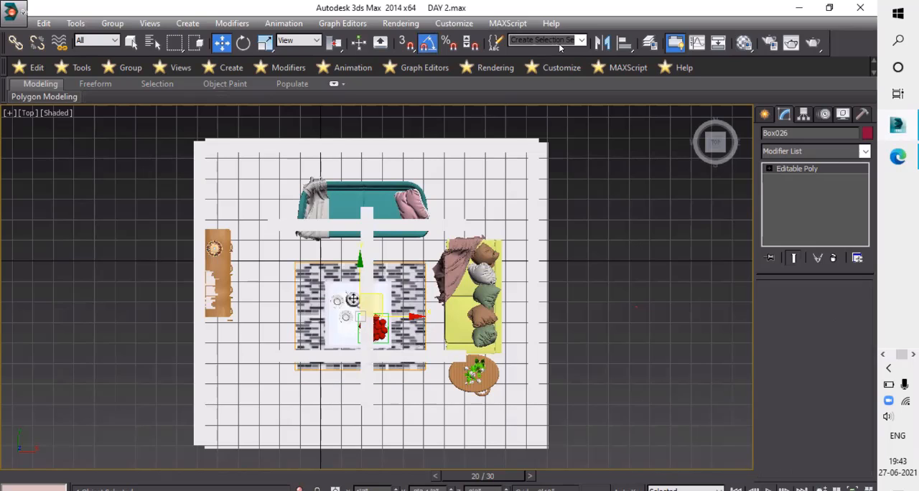
{"action": "left_click_drag", "start_coordinate": [352, 299], "coordinate": [302, 234]}
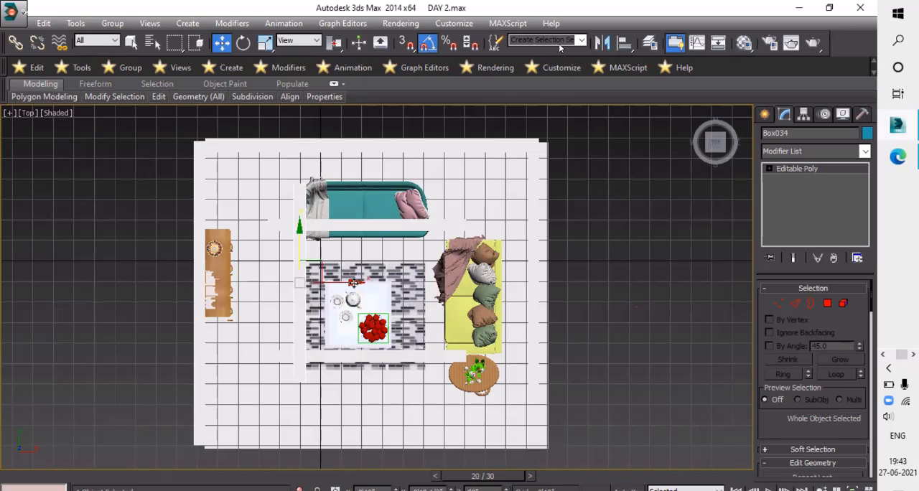
- Copy the crossing beam to the opposite ends of the parallel beams, beside the yellow sofa
{"action": "left_click", "coordinate": [454, 306]}
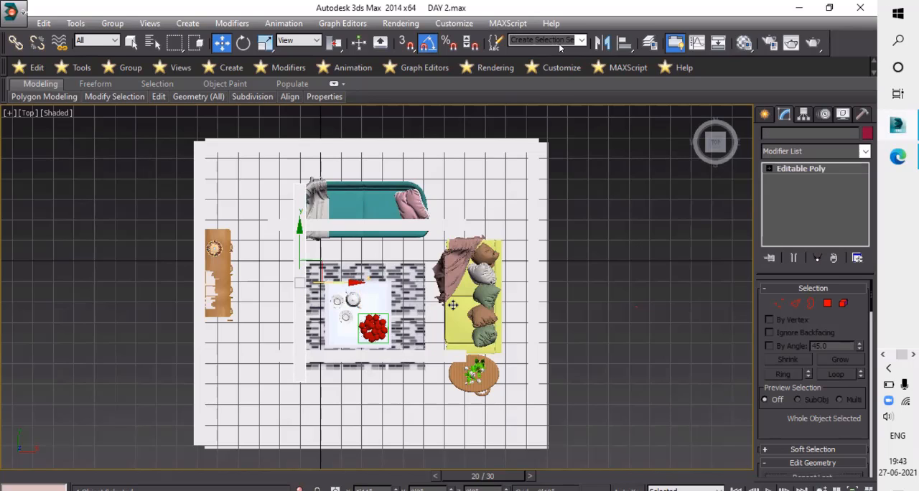
{"action": "left_click_drag", "start_coordinate": [480, 310], "coordinate": [482, 309], "text": "shift"}
{"action": "left_click", "coordinate": [398, 361]}
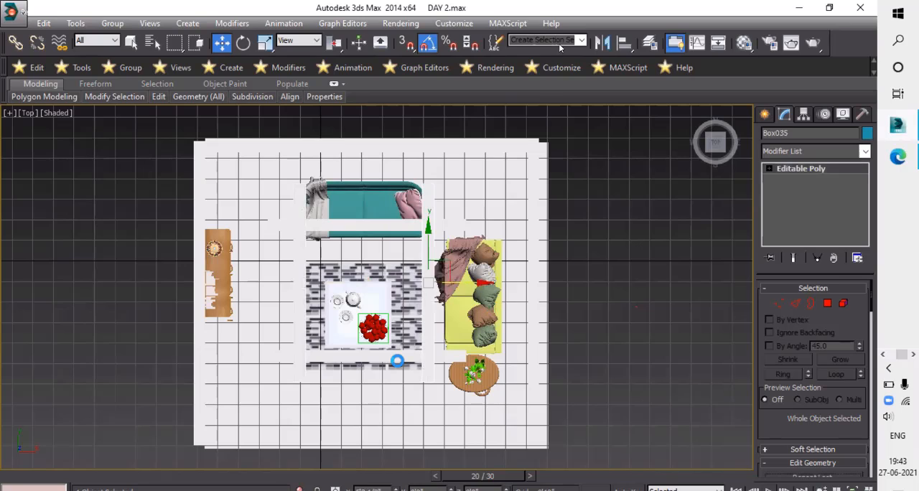
{"action": "key", "text": "ctrl+v"}
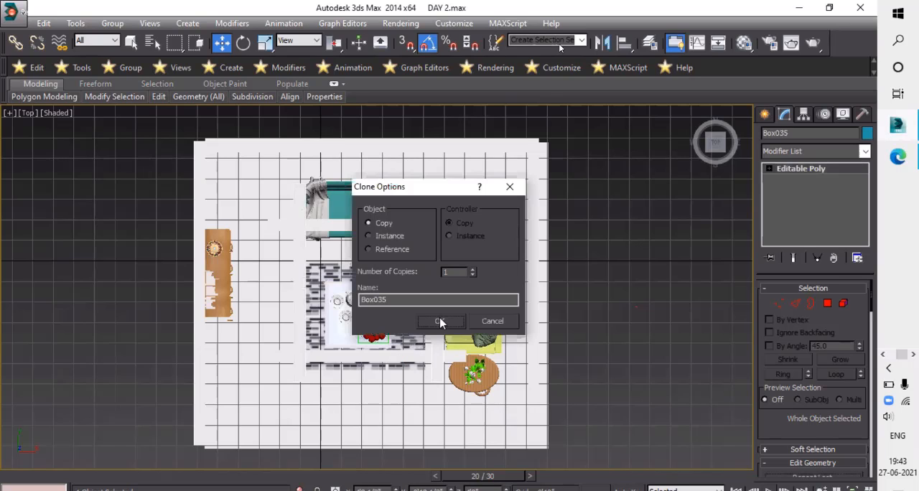
{"action": "left_click", "coordinate": [441, 322]}
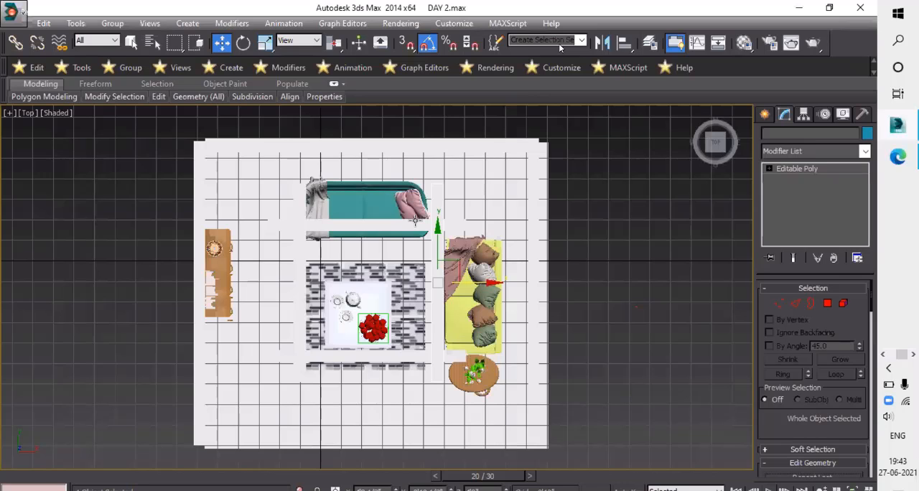
- Copy the crossing beam to midway between the two crossing beams in the orthographic view
{"action": "key", "text": "u"}
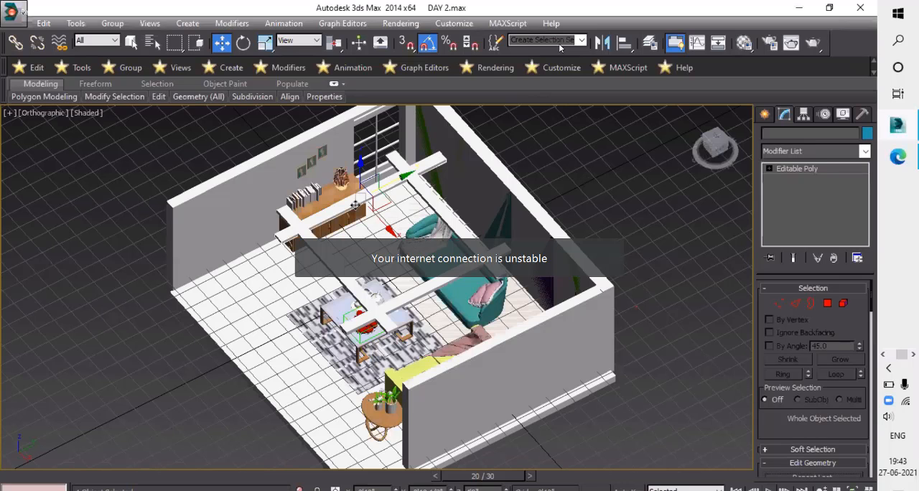
{"action": "left_click", "coordinate": [372, 287]}
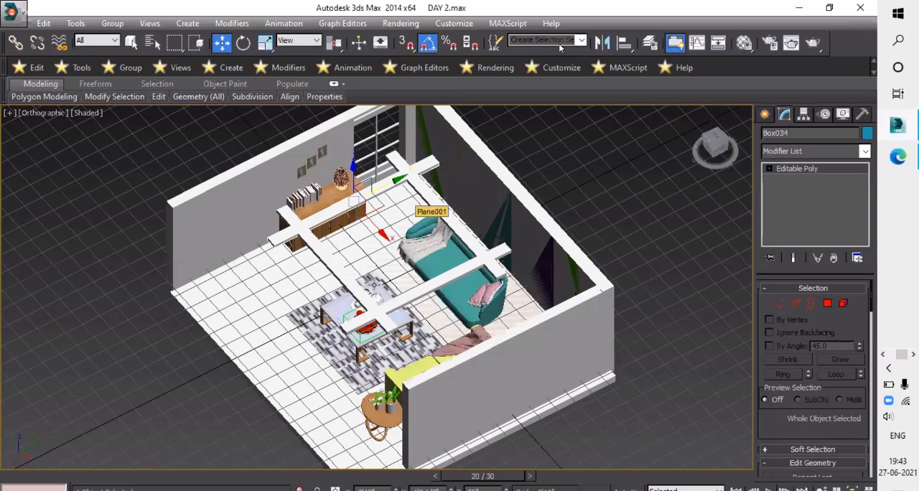
{"action": "scroll", "coordinate": [386, 237], "scroll_direction": "up", "scroll_amount": 4}
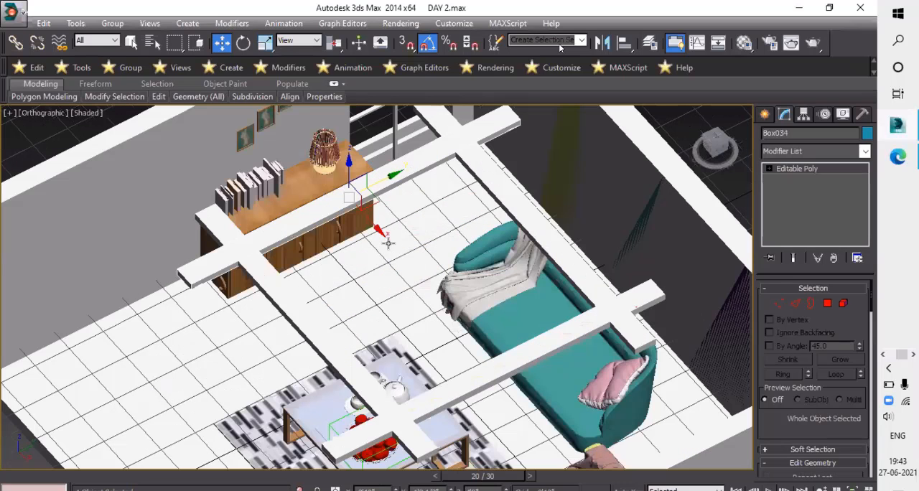
{"action": "scroll", "coordinate": [390, 241], "scroll_direction": "down", "scroll_amount": 4}
{"action": "scroll", "coordinate": [410, 258], "scroll_direction": "up", "scroll_amount": 3}
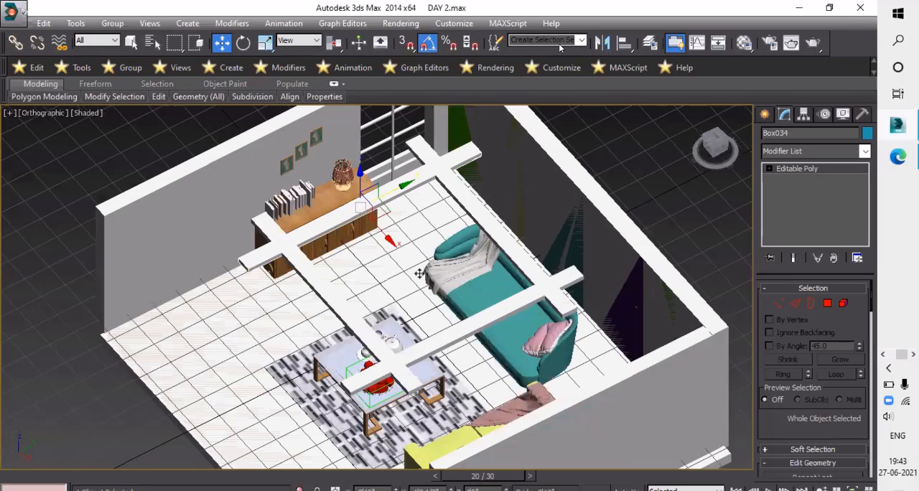
{"action": "middle_click_drag", "start_coordinate": [419, 273], "coordinate": [422, 272], "text": "alt"}
{"action": "mouse_move", "coordinate": [383, 231]}
{"action": "left_mouse_down", "text": "shift"}
{"action": "mouse_move", "coordinate": [701, 176]}
{"action": "mouse_move", "coordinate": [403, 337]}
{"action": "left_mouse_up", "text": "shift"}
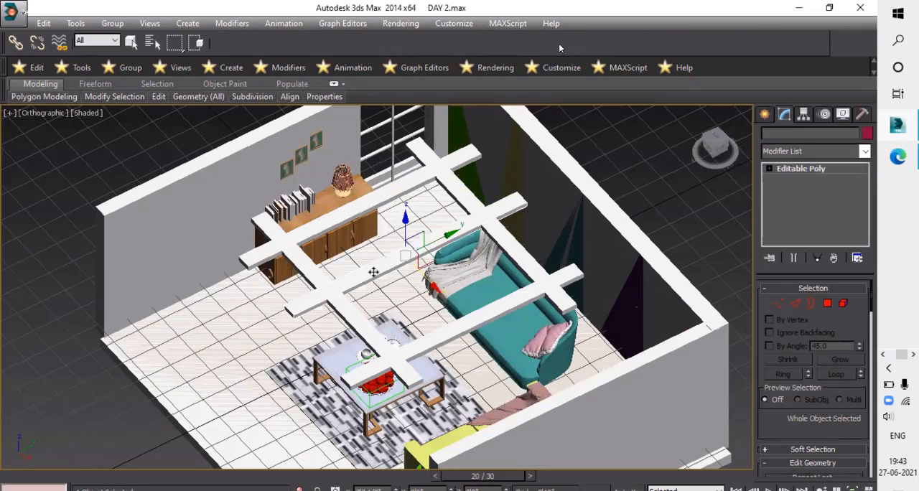
{"action": "mouse_move", "coordinate": [374, 272]}
{"action": "left_mouse_down", "text": "shift"}
{"action": "mouse_move", "coordinate": [229, 285]}
{"action": "mouse_move", "coordinate": [143, 341]}
{"action": "mouse_move", "coordinate": [69, 317]}
{"action": "left_mouse_up", "text": "shift"}
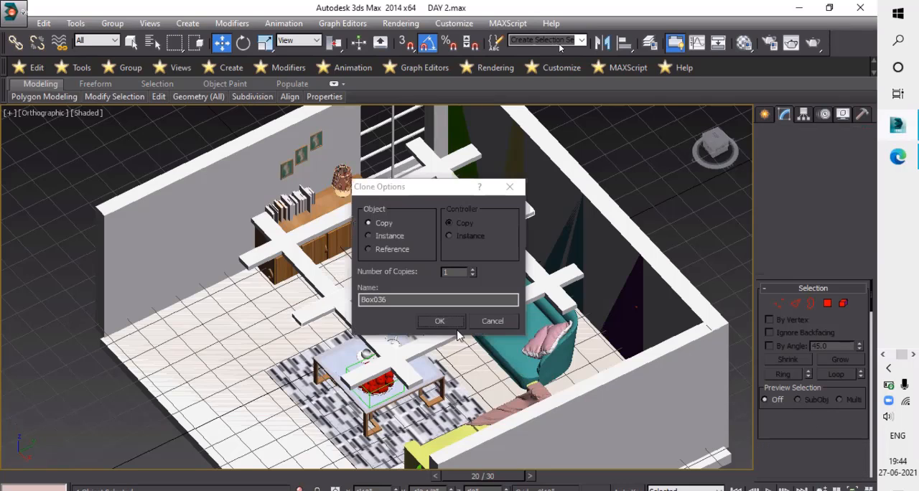
{"action": "left_click", "coordinate": [444, 323]}
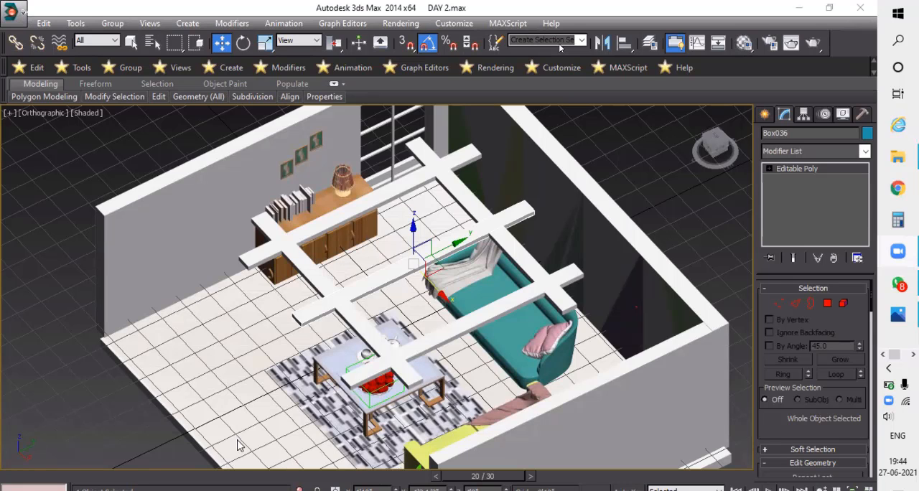
{"action": "left_click", "coordinate": [167, 361]}
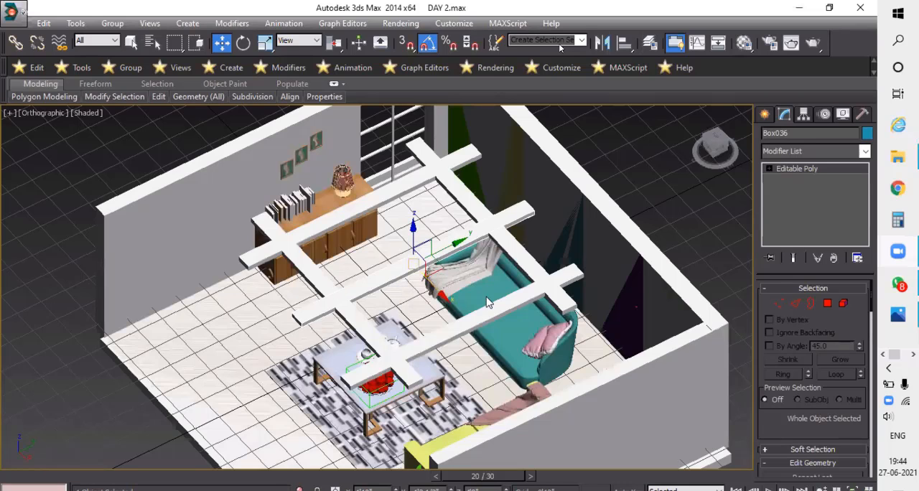
{"action": "scroll", "coordinate": [474, 311], "scroll_direction": "down", "scroll_amount": 4}
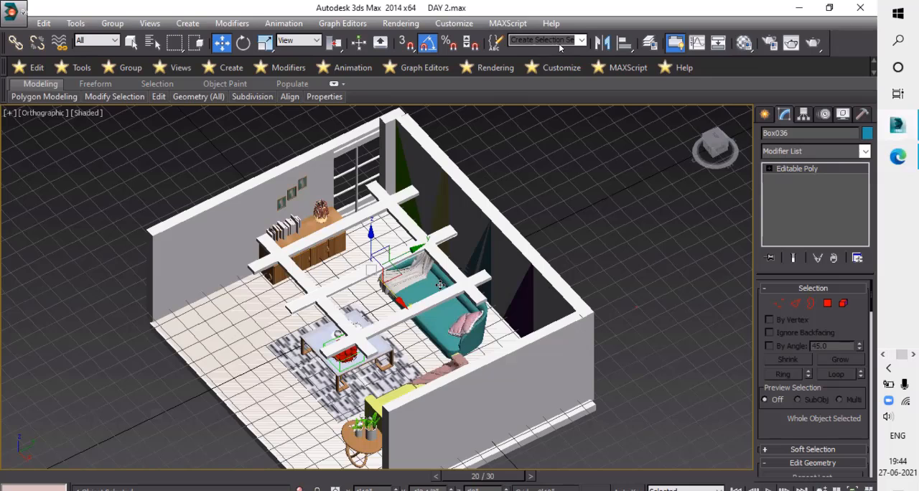
{"action": "scroll", "coordinate": [440, 285], "scroll_direction": "down", "scroll_amount": 2}
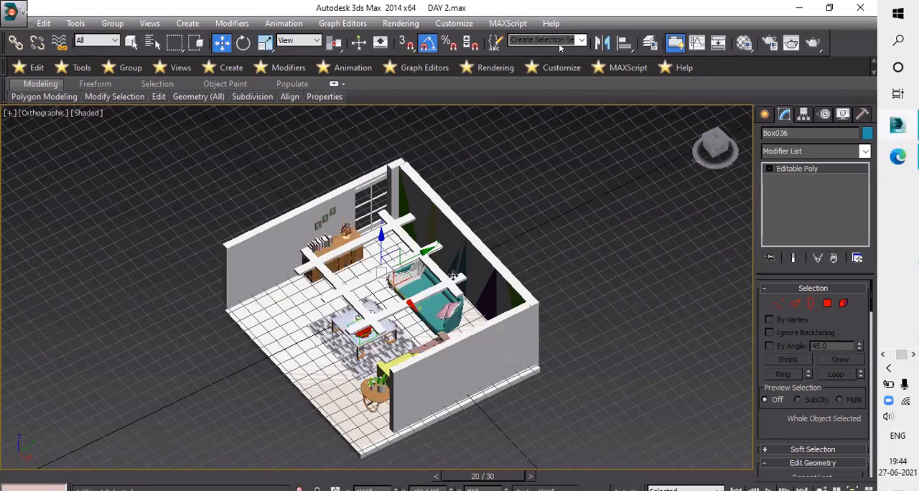
{"action": "scroll", "coordinate": [485, 294], "scroll_direction": "up", "scroll_amount": 5}
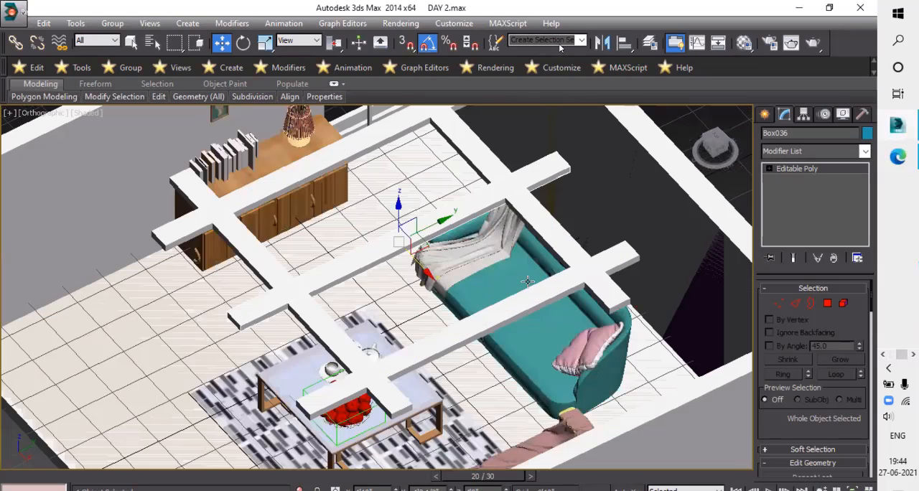
- In the top view, scale the middle beam copy shorter and much wider into a nearly square panel inside the beam frame
{"action": "key", "text": "t"}
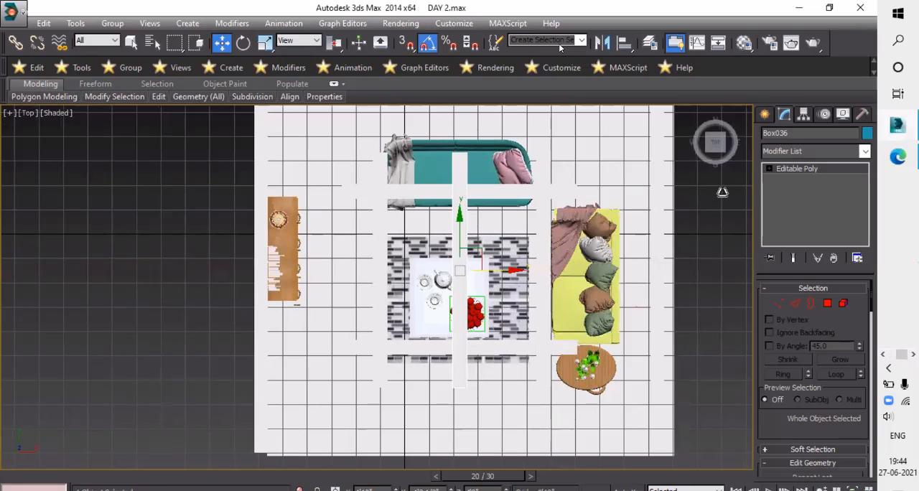
{"action": "key", "text": "r"}
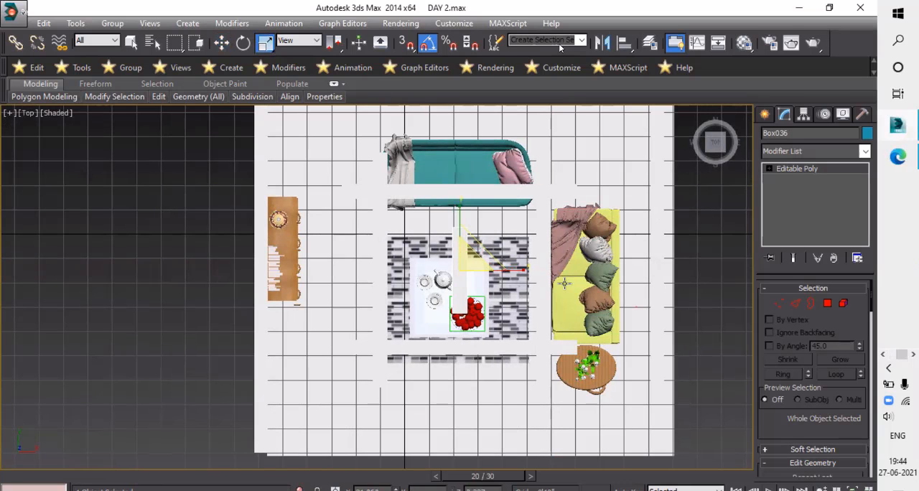
{"action": "left_click_drag", "start_coordinate": [510, 262], "coordinate": [522, 274]}
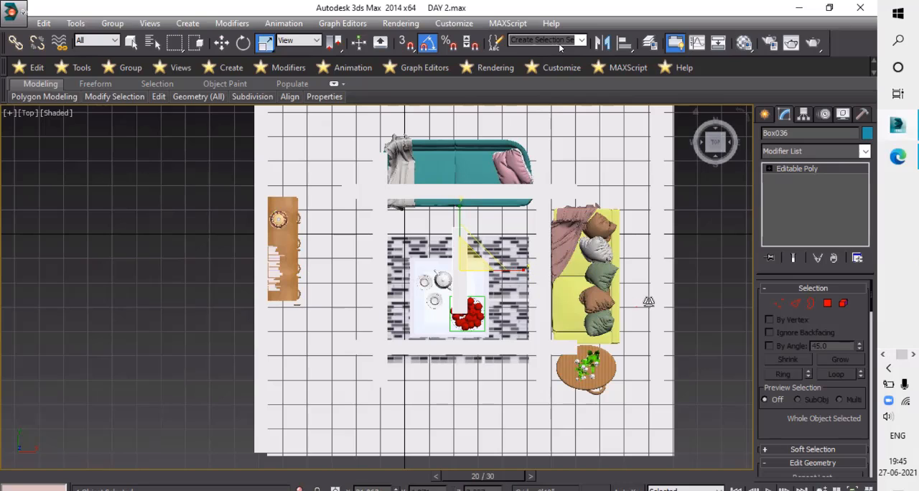
{"action": "left_click_drag", "start_coordinate": [787, 207], "coordinate": [818, 192]}
{"action": "left_click_drag", "start_coordinate": [417, 204], "coordinate": [462, 213]}
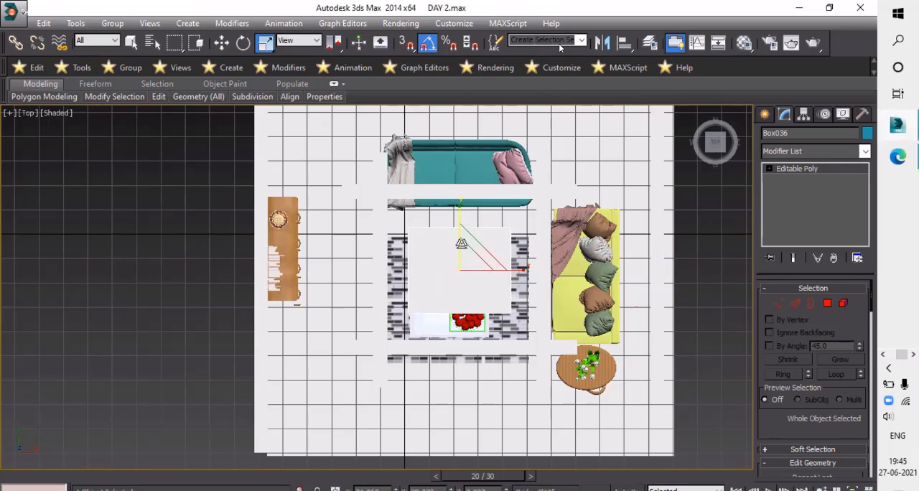
{"action": "left_click_drag", "start_coordinate": [409, 302], "coordinate": [406, 124]}
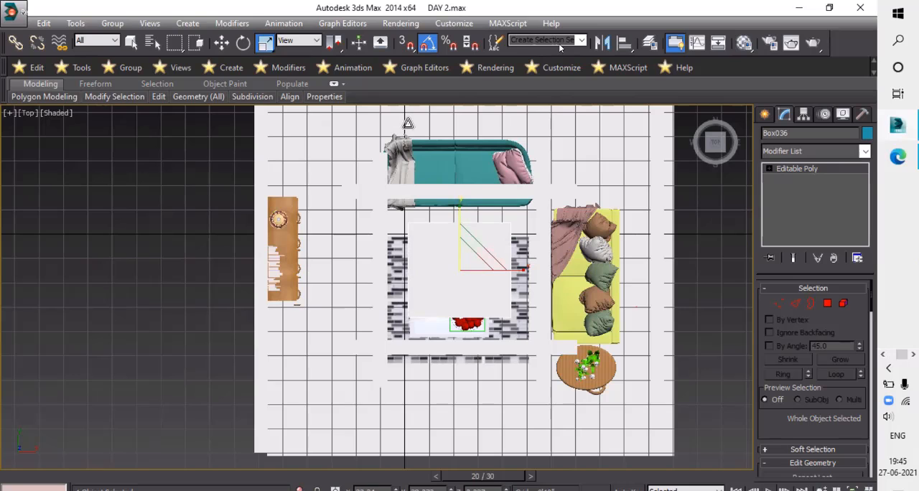
- Assign the brown material Cylinder028_mso to the inset underside face of the central ceiling panel
{"action": "key", "text": "p"}
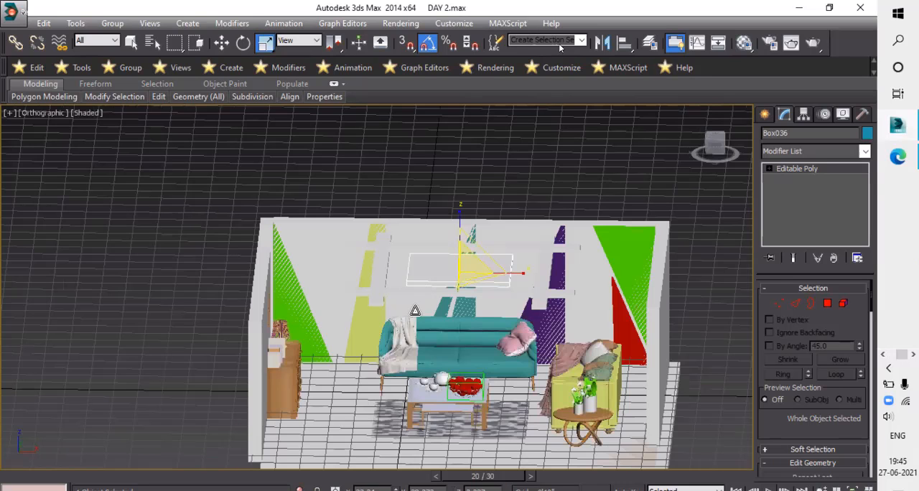
{"action": "key", "text": "u"}
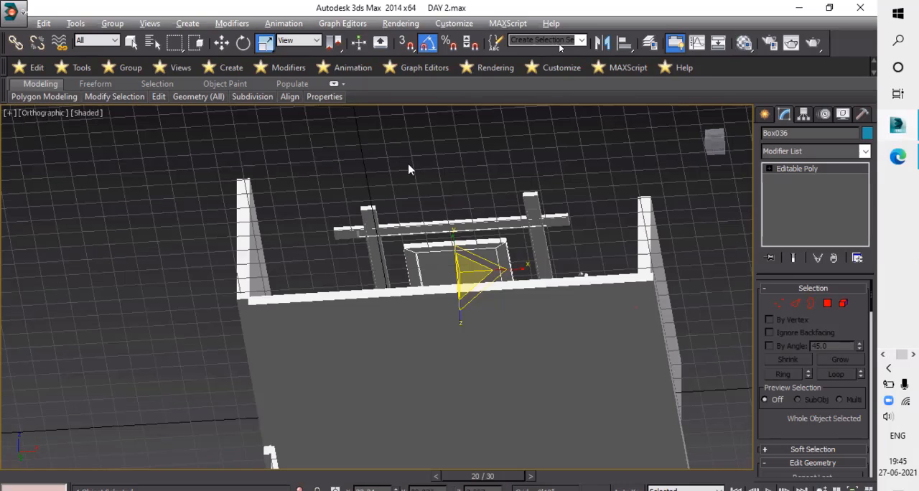
{"action": "middle_click_drag", "start_coordinate": [465, 255], "coordinate": [519, 278], "text": "alt"}
{"action": "scroll", "coordinate": [520, 277], "scroll_direction": "up", "scroll_amount": 5}
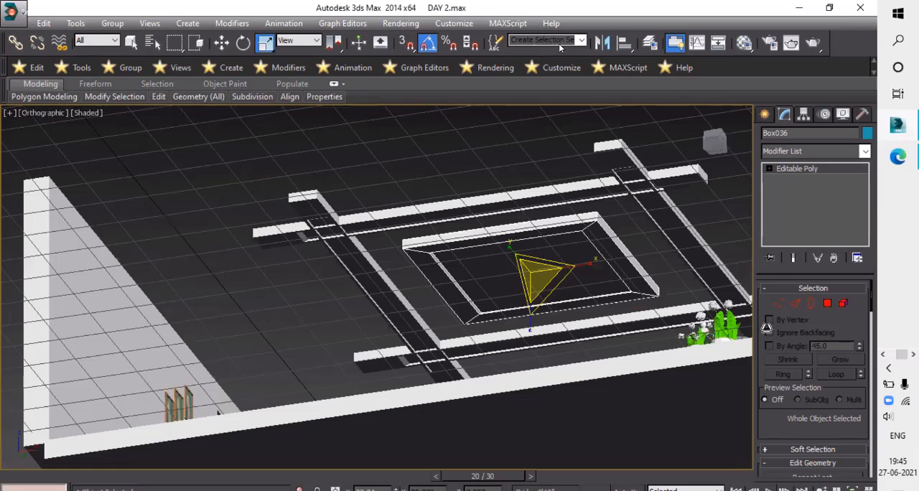
{"action": "left_click", "coordinate": [836, 305]}
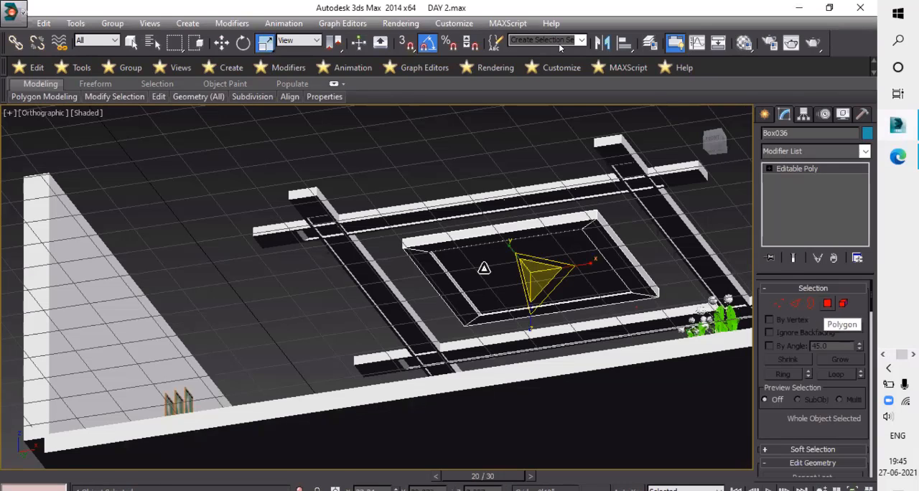
{"action": "left_click", "coordinate": [485, 268]}
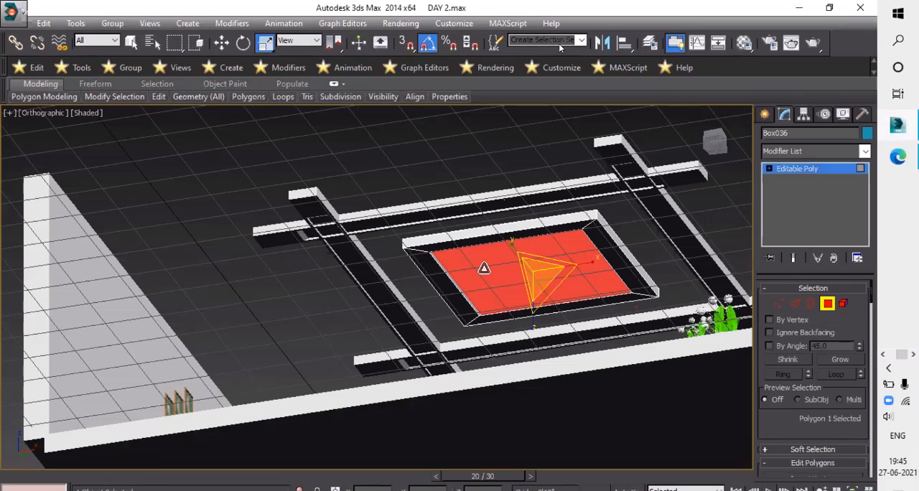
{"action": "key", "text": "w"}
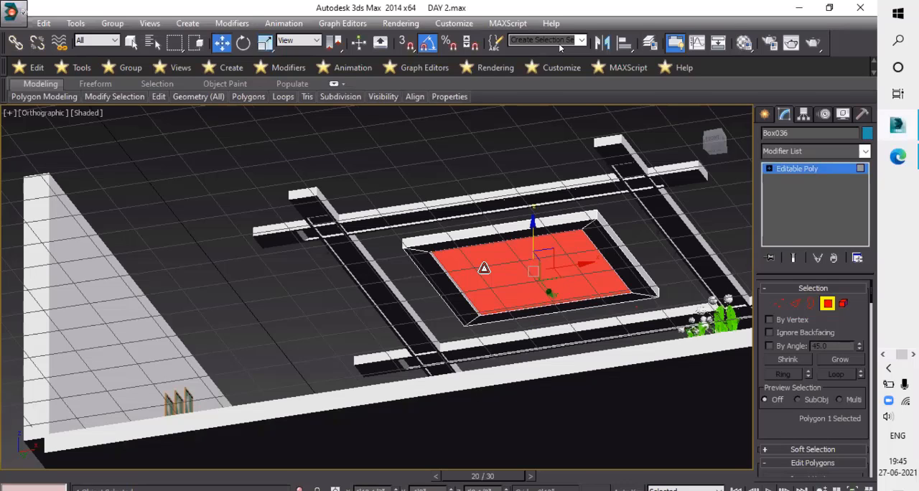
{"action": "key", "text": "m"}
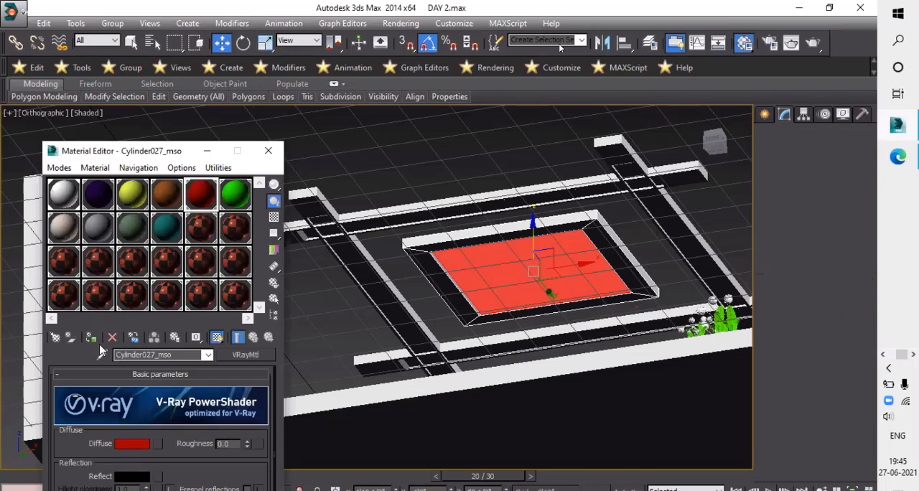
{"action": "left_click", "coordinate": [92, 339]}
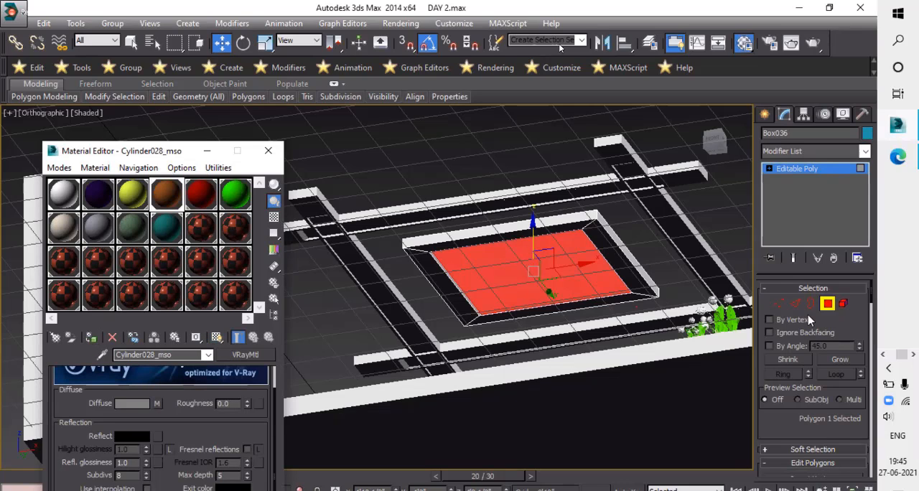
{"action": "left_click", "coordinate": [600, 201]}
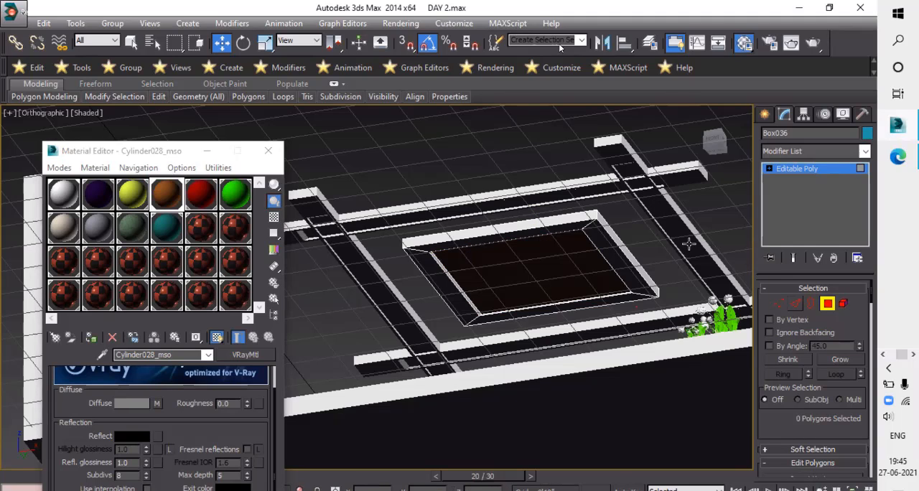
{"action": "key", "text": "4"}
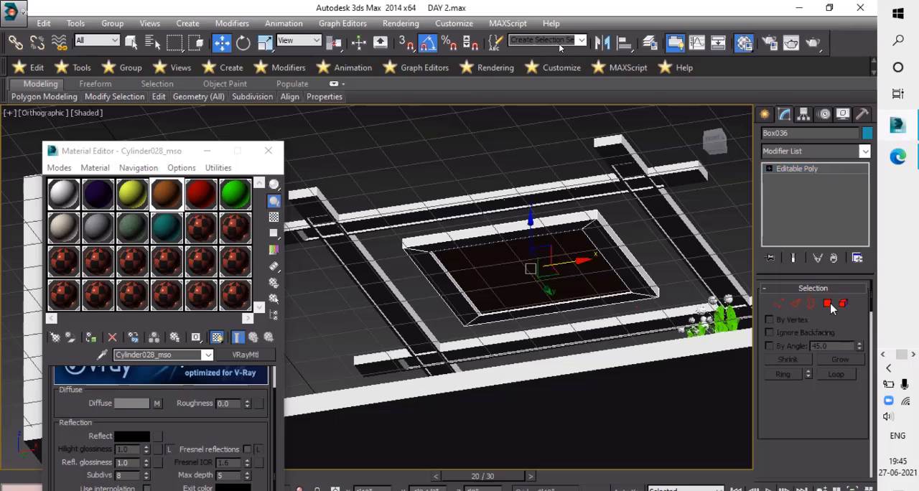
- Assign Cylinder028_mso to the inset underside face of the crossing beam nearest the yellow sofa
{"action": "left_click", "coordinate": [694, 255]}
{"action": "key", "text": "4"}
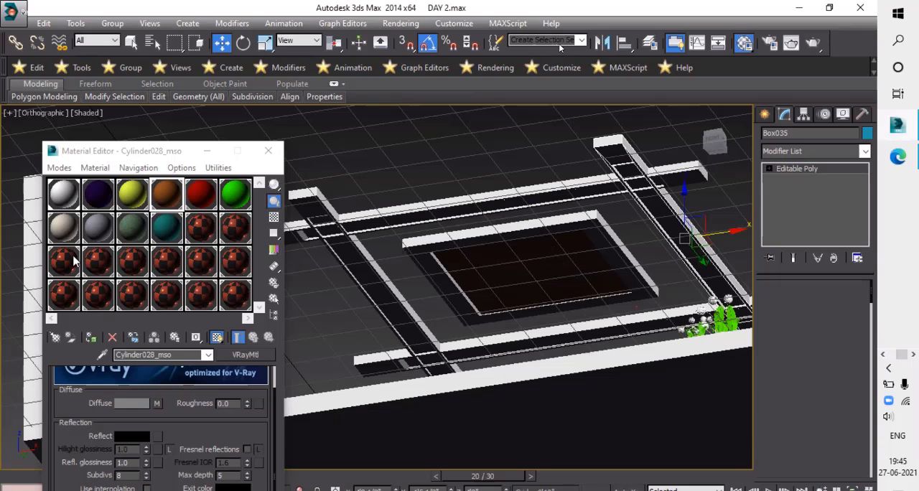
{"action": "left_click", "coordinate": [92, 339]}
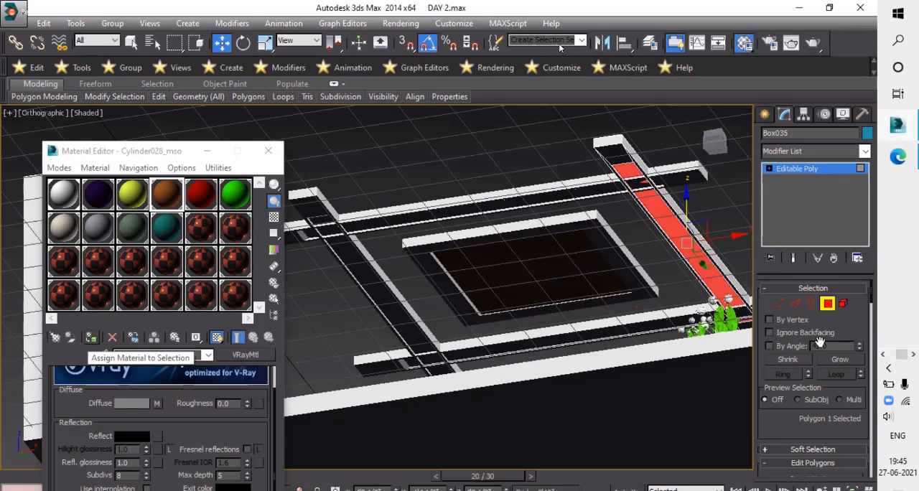
{"action": "left_click", "coordinate": [831, 301]}
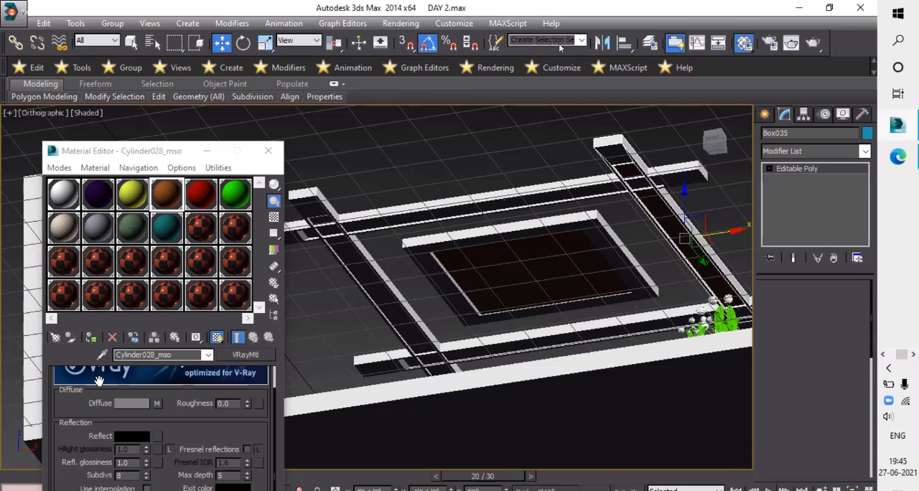
- Apply Cylinder028_mso to only the inset underside face of the crossing beam nearest the wooden sideboard
{"action": "left_click", "coordinate": [89, 338]}
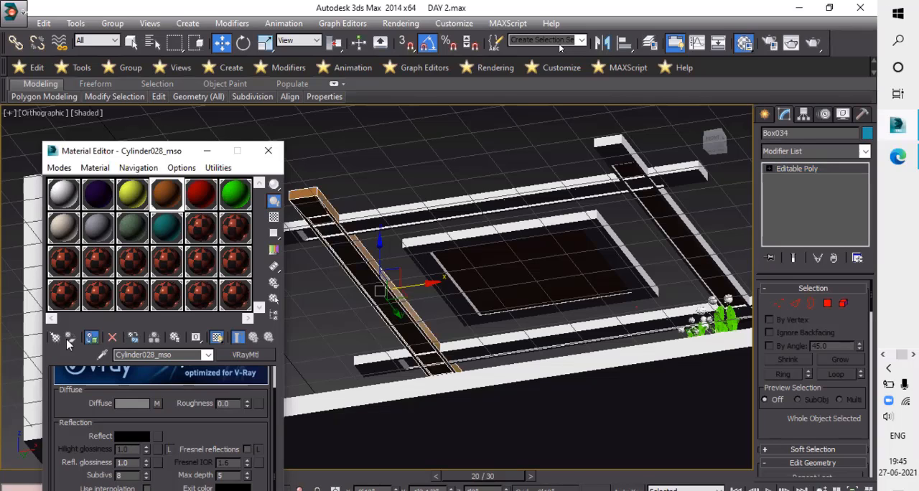
{"action": "left_click", "coordinate": [90, 339]}
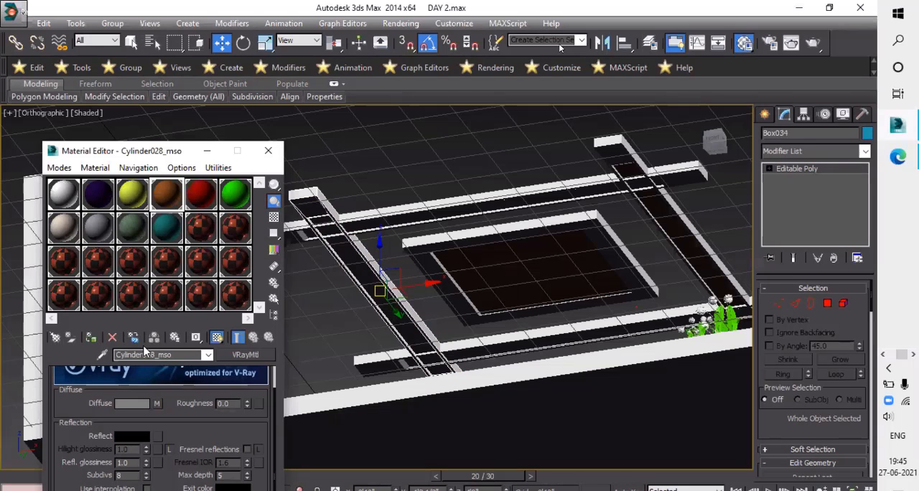
{"action": "key", "text": "4"}
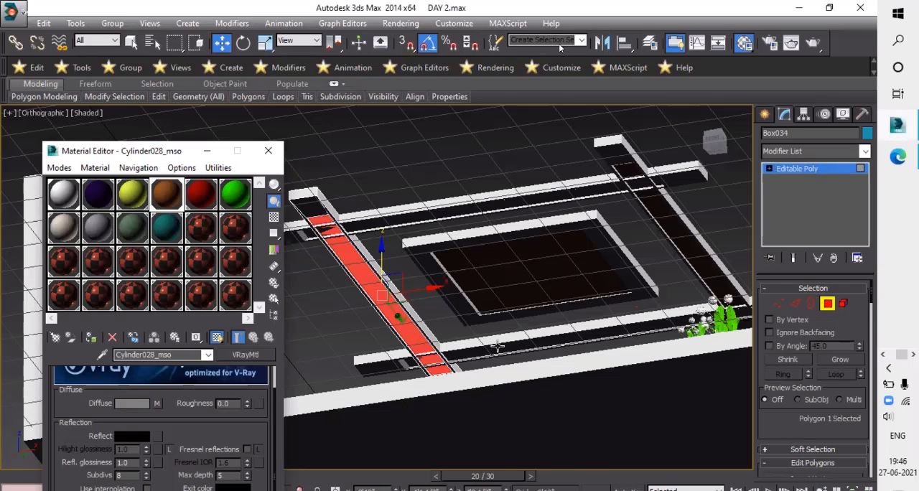
{"action": "left_click", "coordinate": [830, 303]}
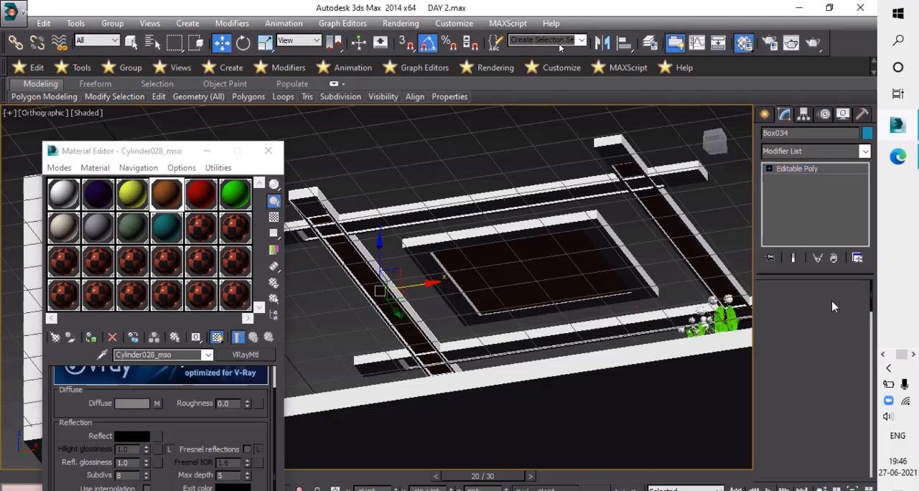
- Assign Cylinder028_mso to the inset underside faces of the two parallel ceiling beams
{"action": "left_click", "coordinate": [519, 359]}
{"action": "key", "text": "4"}
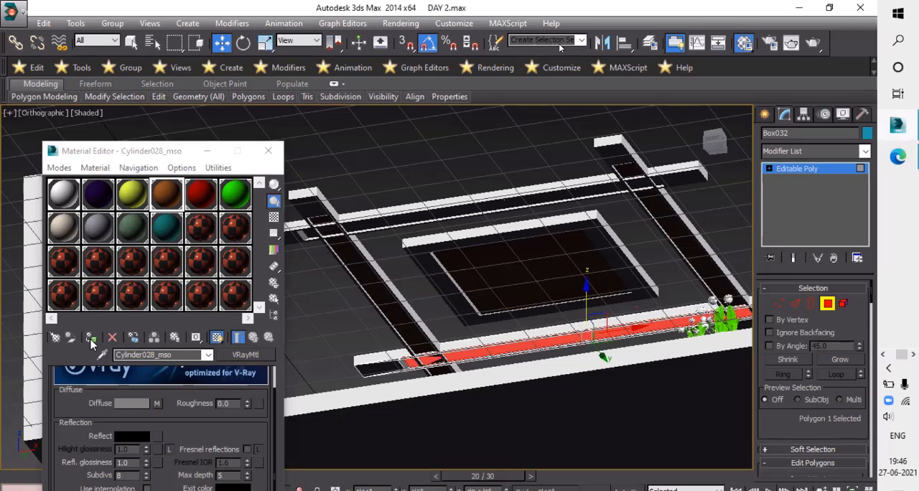
{"action": "left_click", "coordinate": [91, 338]}
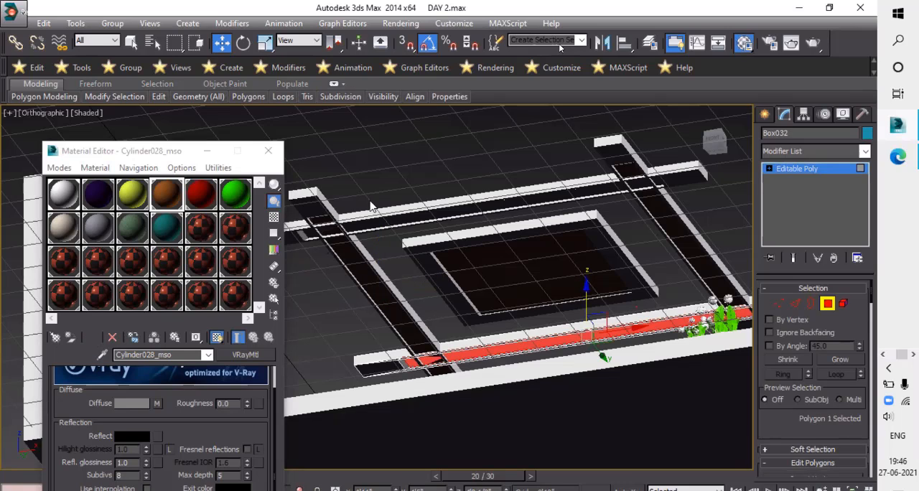
{"action": "left_click", "coordinate": [827, 302]}
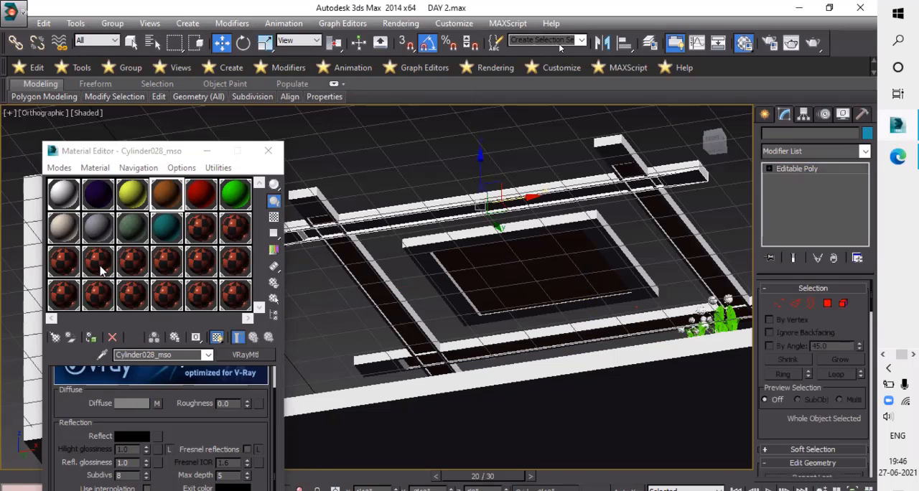
{"action": "key", "text": "4"}
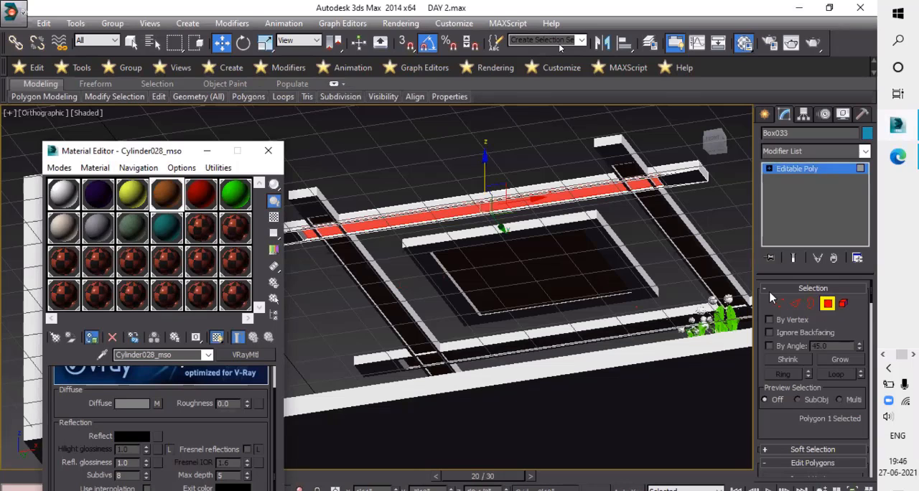
{"action": "key", "text": "4"}
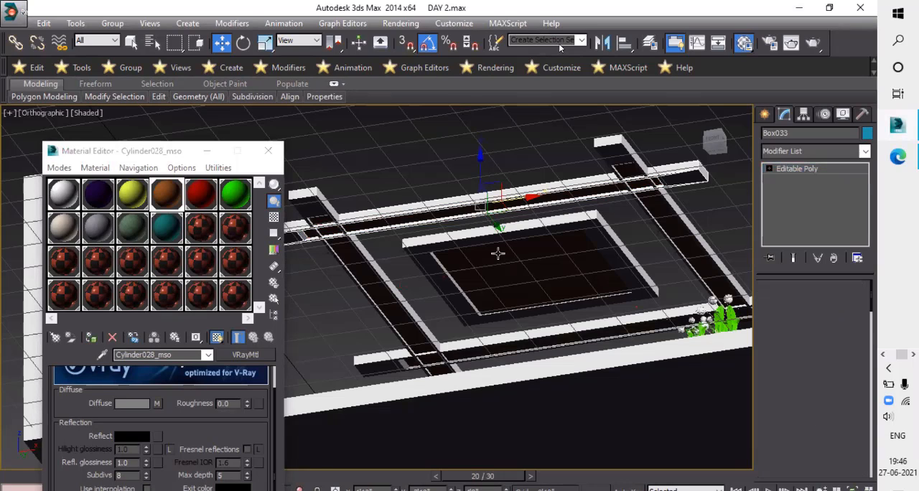
- Unhide all hidden objects in the scene, bringing back the room's roof slab
{"action": "middle_click_drag", "start_coordinate": [503, 231], "coordinate": [522, 252]}
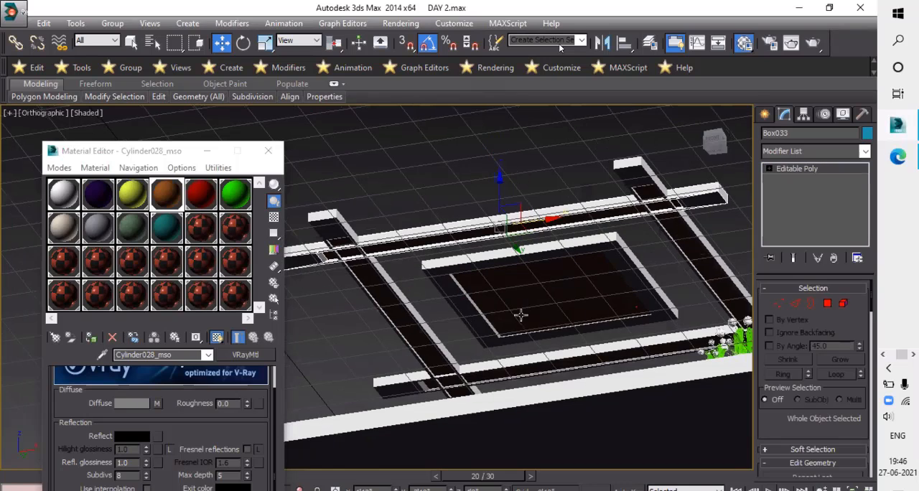
{"action": "middle_click_drag", "start_coordinate": [527, 330], "coordinate": [525, 286], "text": "alt"}
{"action": "middle_click_drag", "start_coordinate": [544, 256], "coordinate": [506, 281], "text": "alt"}
{"action": "scroll", "coordinate": [506, 271], "scroll_direction": "down", "scroll_amount": 5}
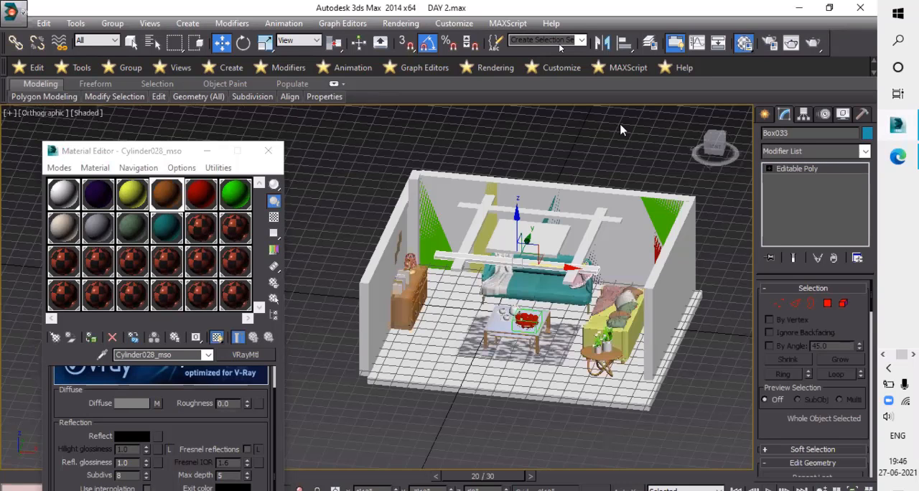
{"action": "scroll", "coordinate": [591, 113], "scroll_direction": "down", "scroll_amount": 2}
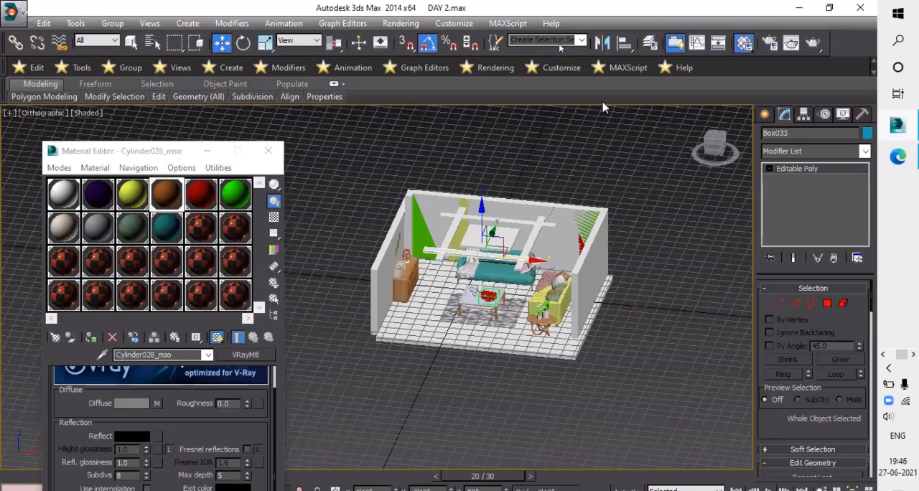
{"action": "right_click", "coordinate": [607, 110]}
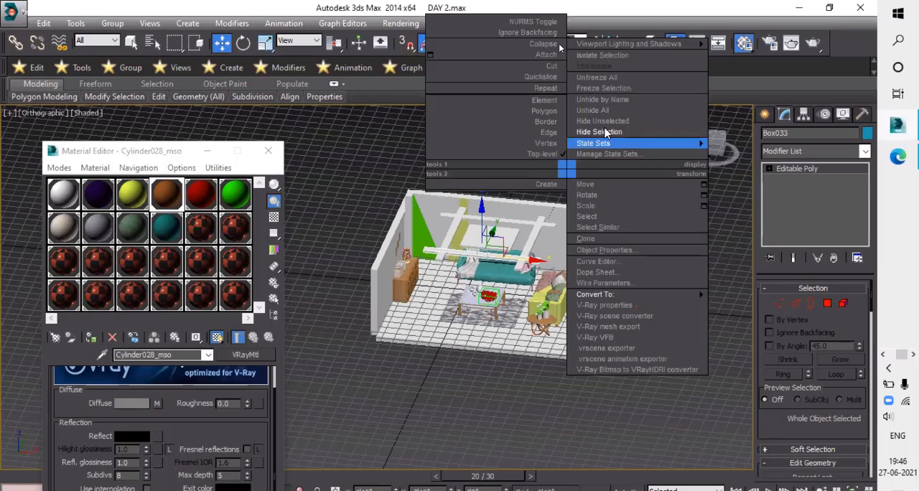
{"action": "left_click", "coordinate": [598, 113]}
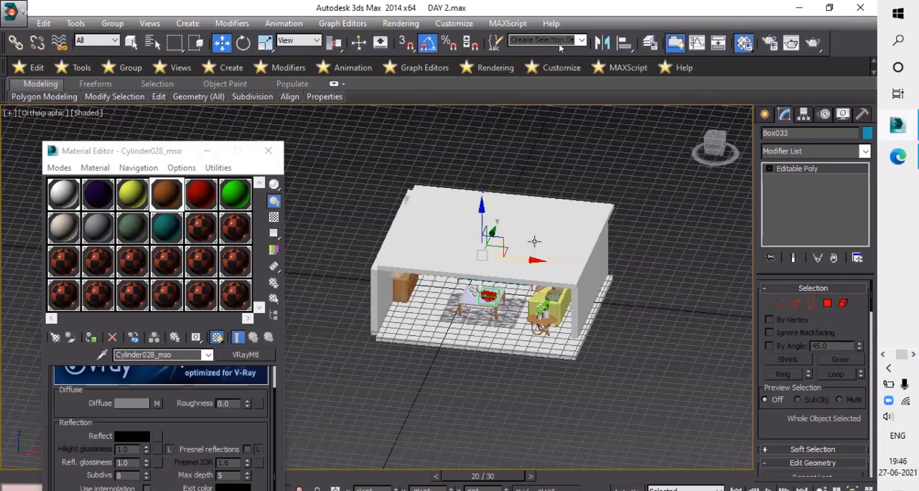
- Clear the selection and examine the false ceiling's beams and central panel beneath the roof slab from below and the front
{"action": "scroll", "coordinate": [501, 173], "scroll_direction": "up", "scroll_amount": 3}
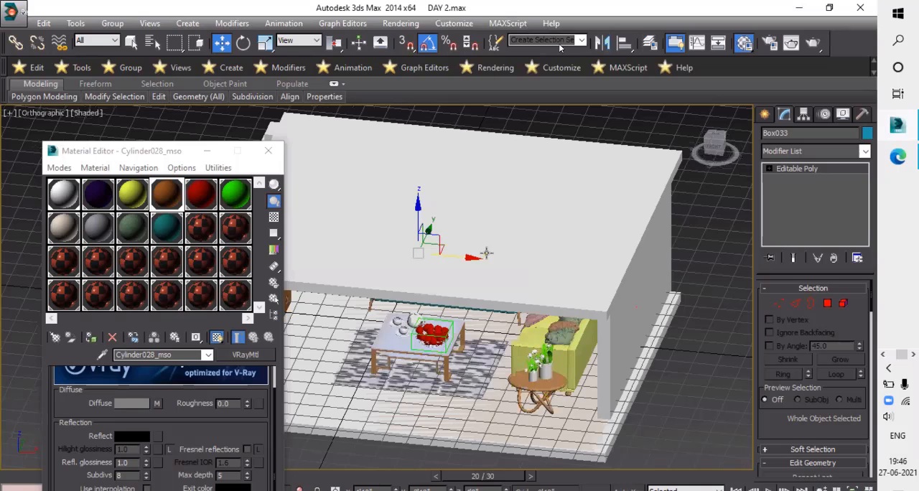
{"action": "scroll", "coordinate": [485, 255], "scroll_direction": "down", "scroll_amount": 5}
{"action": "scroll", "coordinate": [467, 284], "scroll_direction": "up", "scroll_amount": 10}
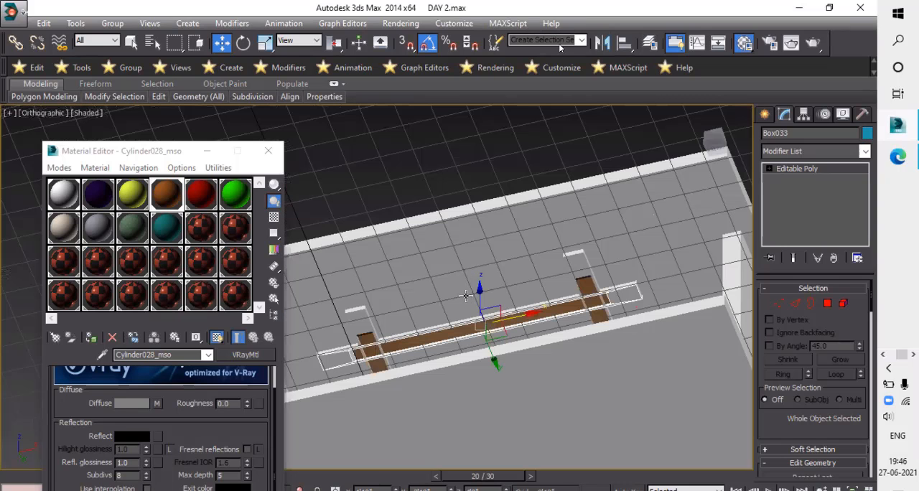
{"action": "middle_click_drag", "start_coordinate": [465, 296], "coordinate": [515, 342], "text": "alt"}
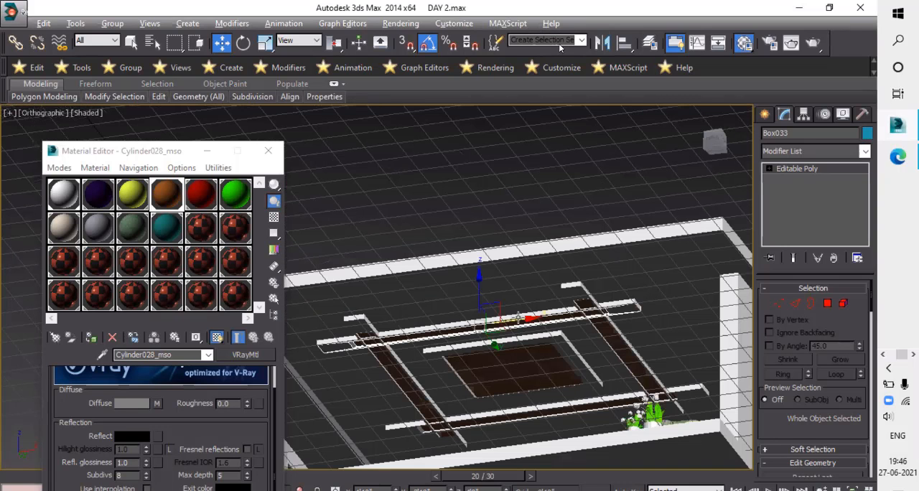
{"action": "scroll", "coordinate": [517, 318], "scroll_direction": "down", "scroll_amount": 2}
{"action": "scroll", "coordinate": [842, 308], "scroll_direction": "up", "scroll_amount": 2}
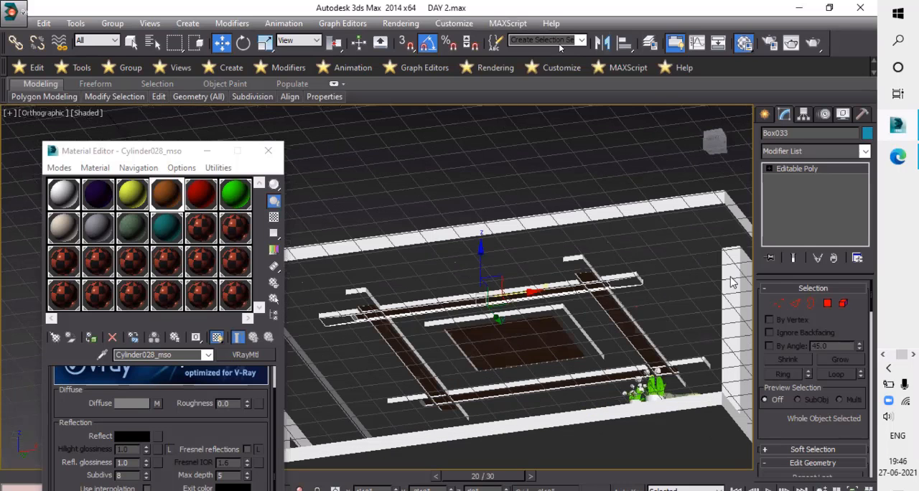
{"action": "scroll", "coordinate": [517, 183], "scroll_direction": "down", "scroll_amount": 2}
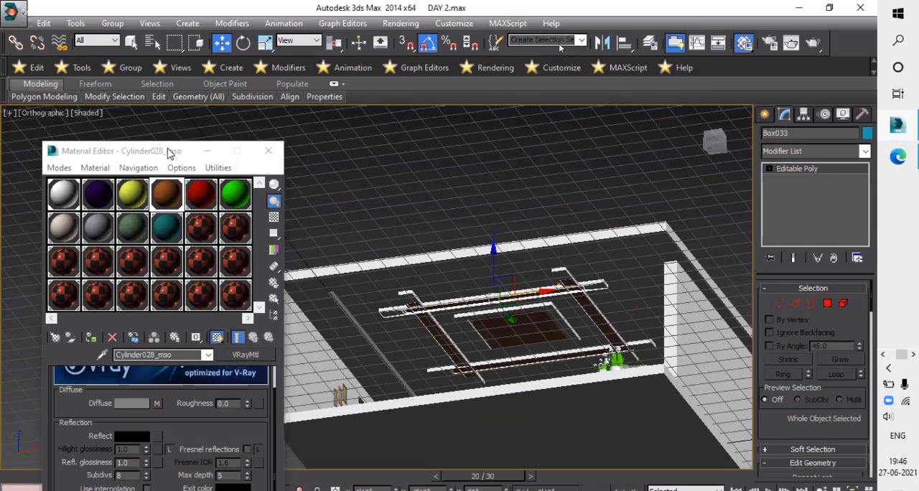
{"action": "left_click", "coordinate": [381, 354]}
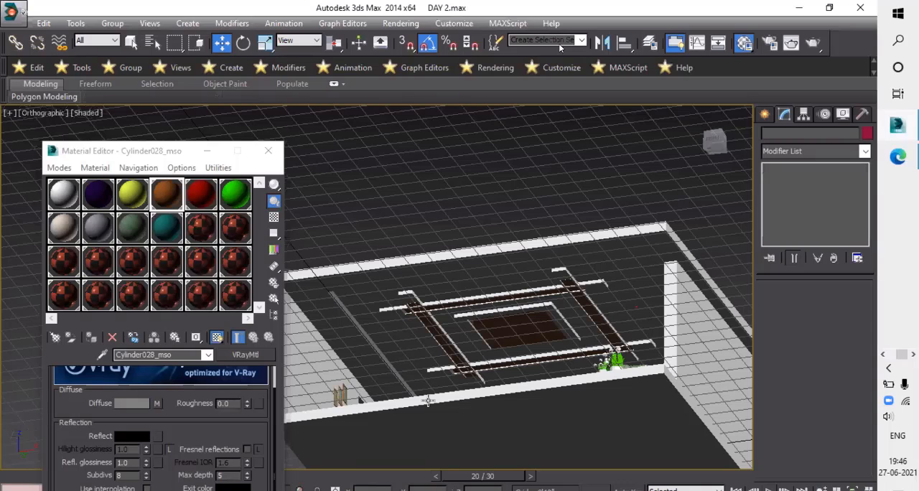
{"action": "scroll", "coordinate": [428, 401], "scroll_direction": "up", "scroll_amount": 3}
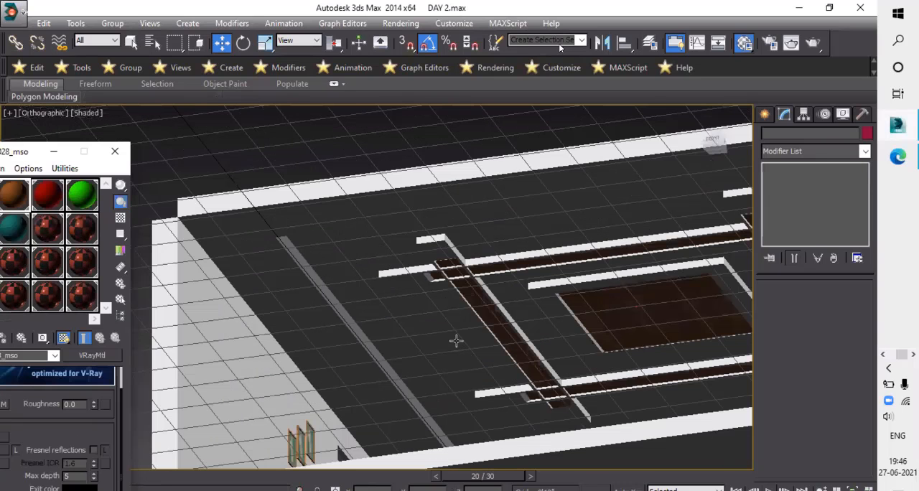
{"action": "scroll", "coordinate": [461, 342], "scroll_direction": "down", "scroll_amount": 4}
{"action": "middle_click_drag", "start_coordinate": [444, 332], "coordinate": [436, 334], "text": "alt"}
{"action": "scroll", "coordinate": [437, 334], "scroll_direction": "up", "scroll_amount": 3}
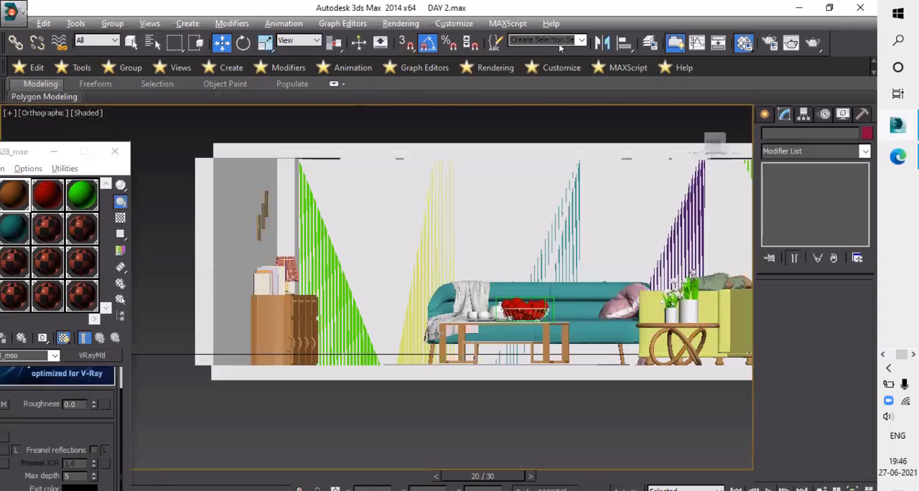
- Examine the furnished room and its false ceiling from the front, below and above with the roof slab in place
{"action": "middle_click_drag", "start_coordinate": [461, 303], "coordinate": [479, 352], "text": "alt"}
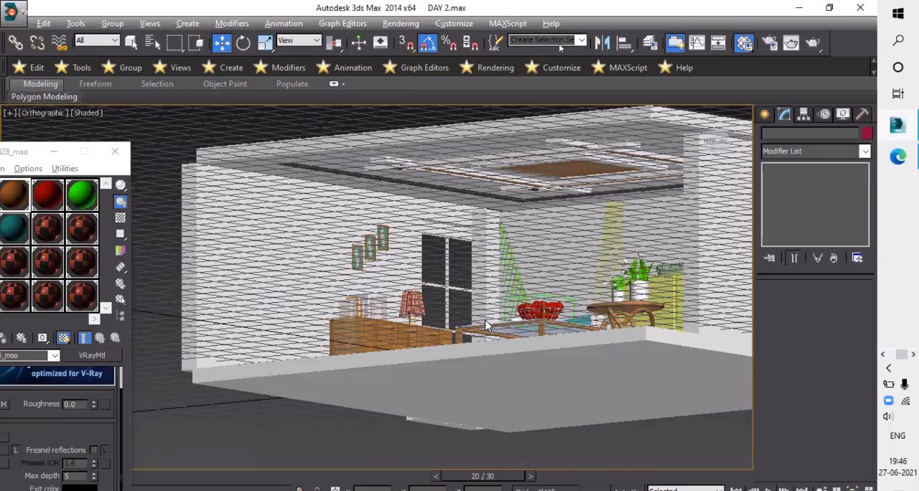
{"action": "scroll", "coordinate": [485, 325], "scroll_direction": "up", "scroll_amount": 5}
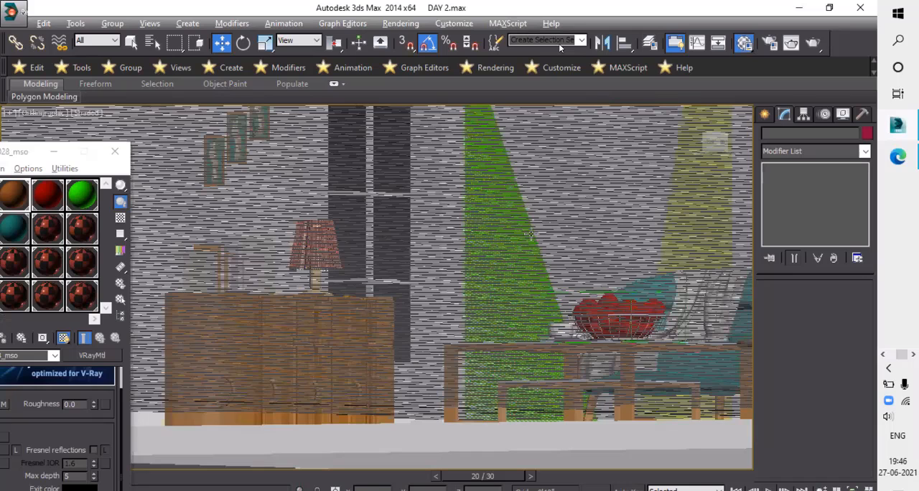
{"action": "key", "text": "u"}
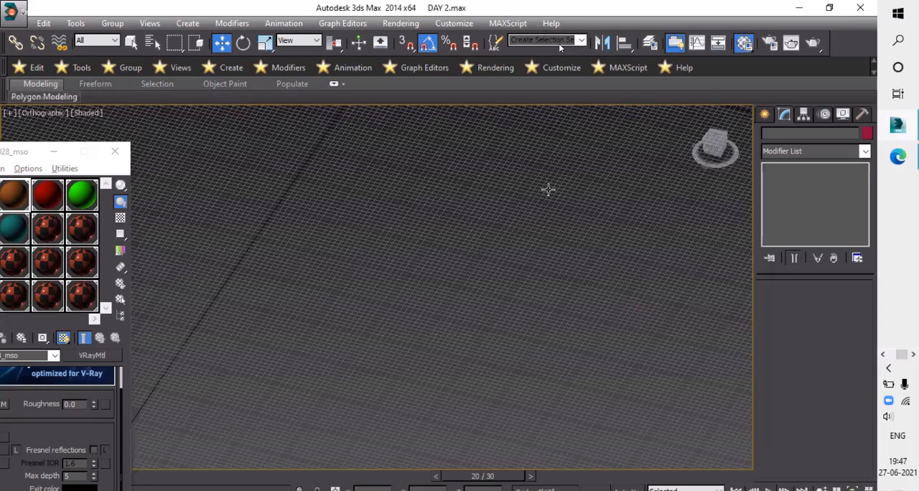
{"action": "key", "text": "z"}
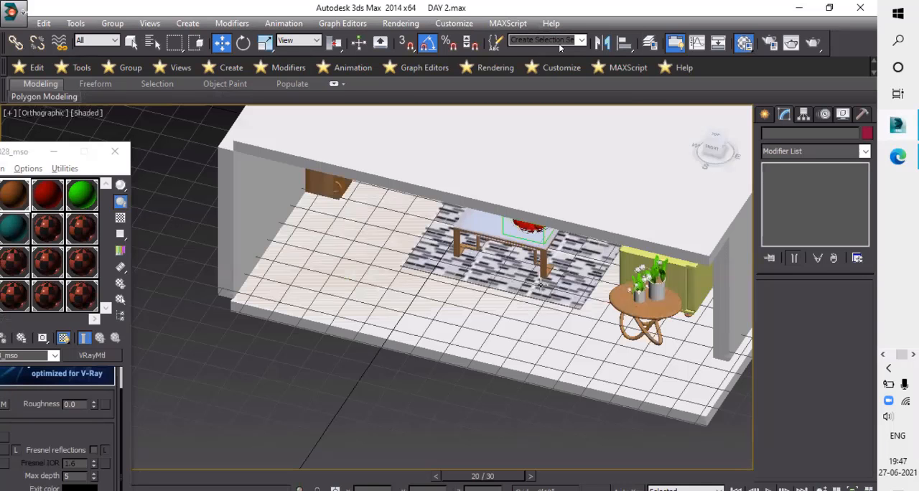
{"action": "middle_click_drag", "start_coordinate": [530, 292], "coordinate": [518, 288], "text": "alt"}
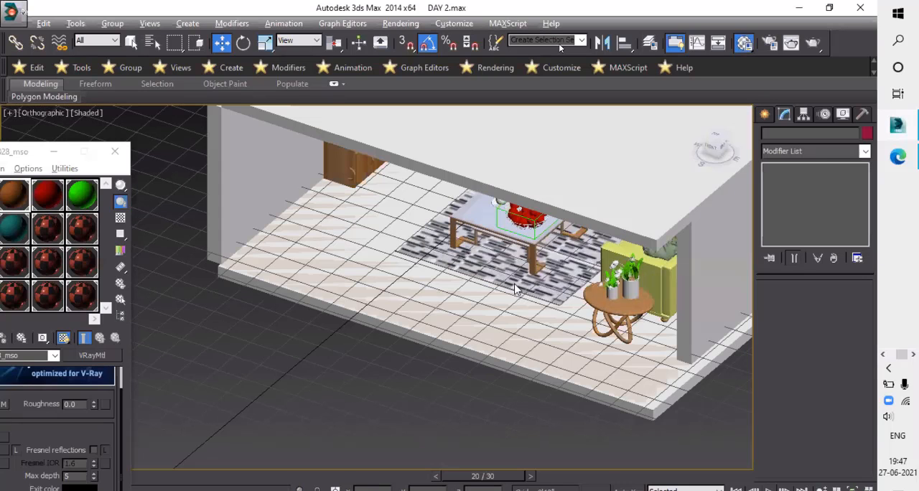
{"action": "middle_click_drag", "start_coordinate": [541, 231], "coordinate": [453, 426], "text": "alt"}
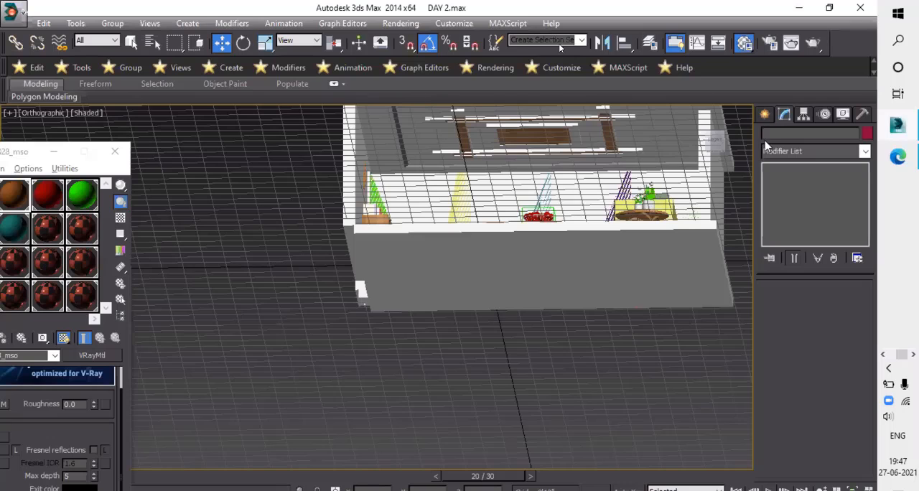
{"action": "key", "text": "shift+z"}
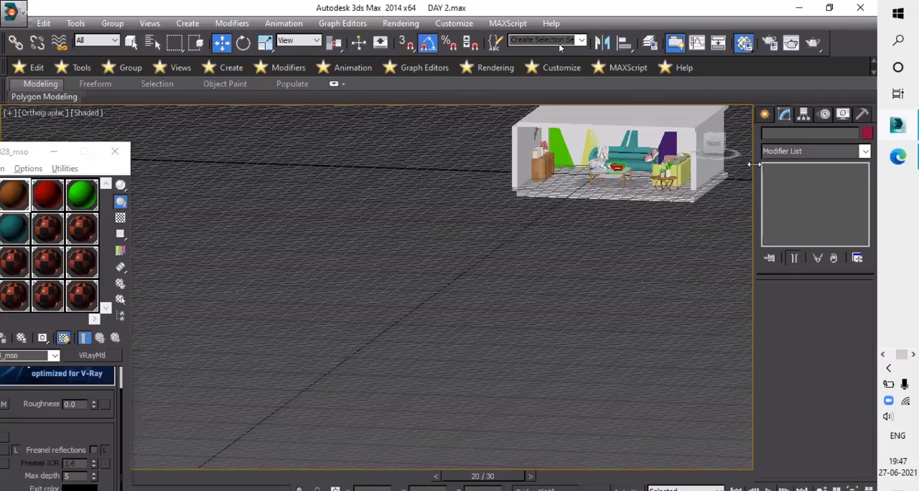
{"action": "key", "text": "shift+z"}
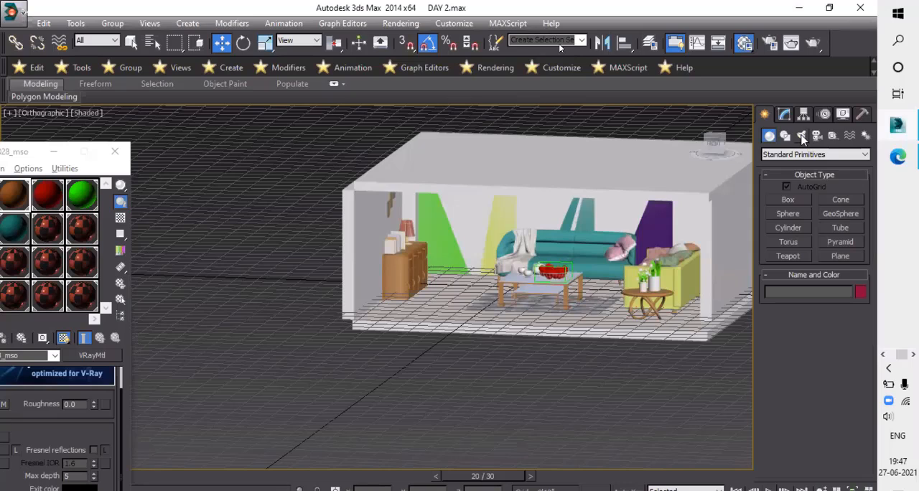
- Create a VRaySun in the front view, placed above and outside the sideboard side of the room with its target inside the room
{"action": "left_click", "coordinate": [802, 137]}
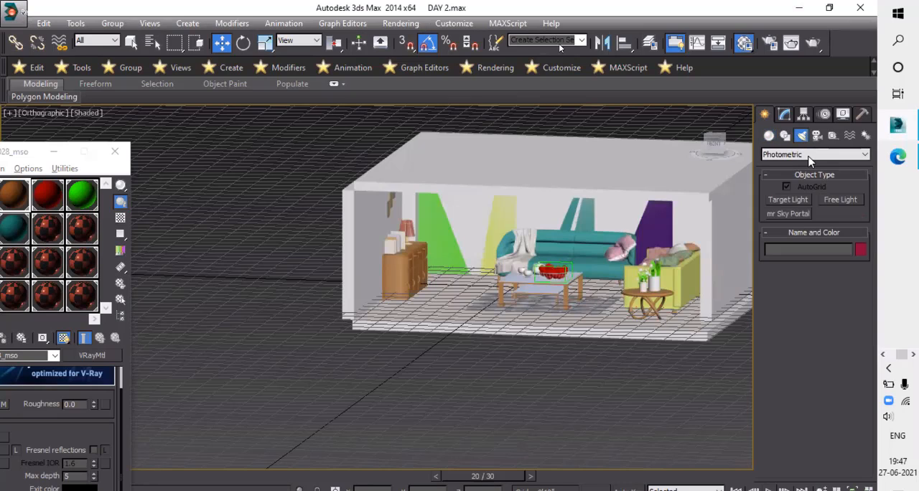
{"action": "left_click", "coordinate": [798, 155]}
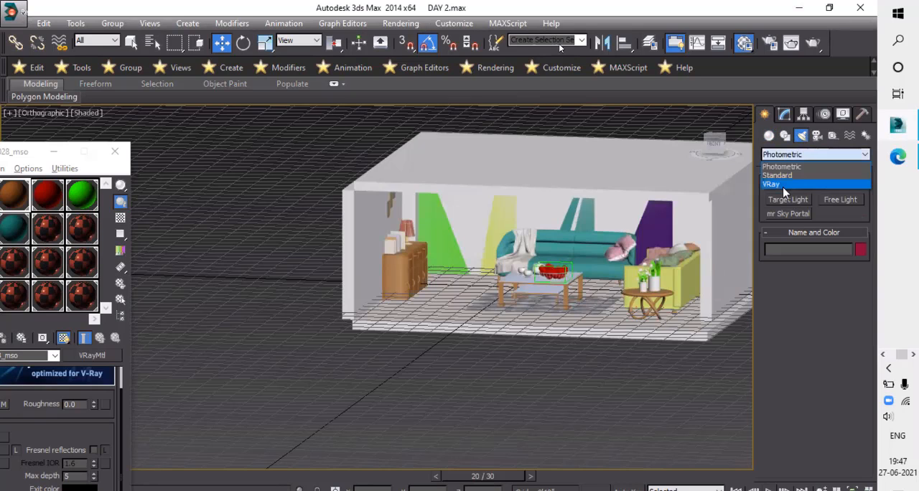
{"action": "left_click", "coordinate": [785, 185]}
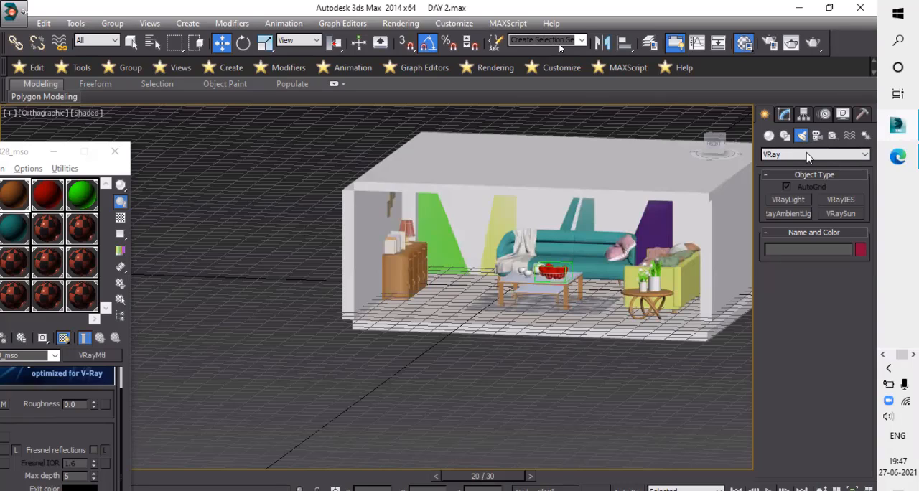
{"action": "left_click", "coordinate": [807, 154]}
{"action": "left_click", "coordinate": [798, 183]}
{"action": "left_click", "coordinate": [842, 219]}
{"action": "left_click_drag", "start_coordinate": [361, 216], "coordinate": [428, 248]}
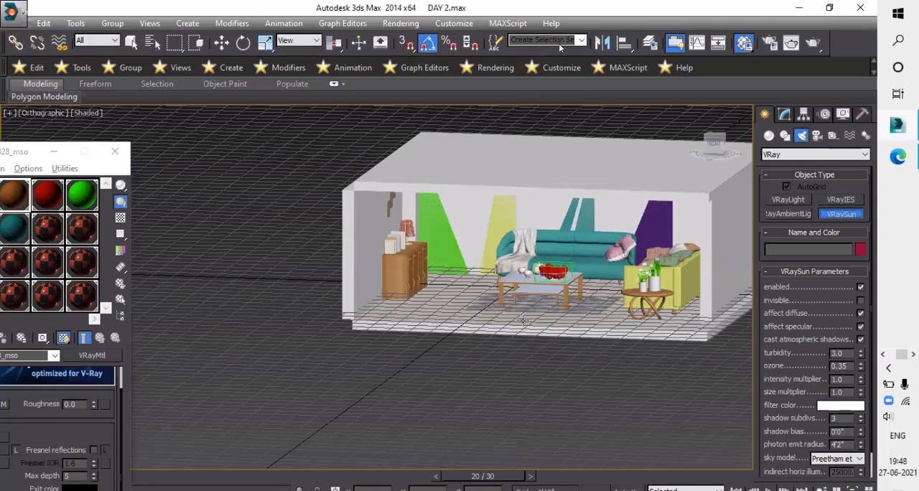
{"action": "key", "text": "f"}
{"action": "scroll", "coordinate": [505, 276], "scroll_direction": "down", "scroll_amount": 1}
{"action": "middle_click_drag", "start_coordinate": [600, 238], "coordinate": [597, 239]}
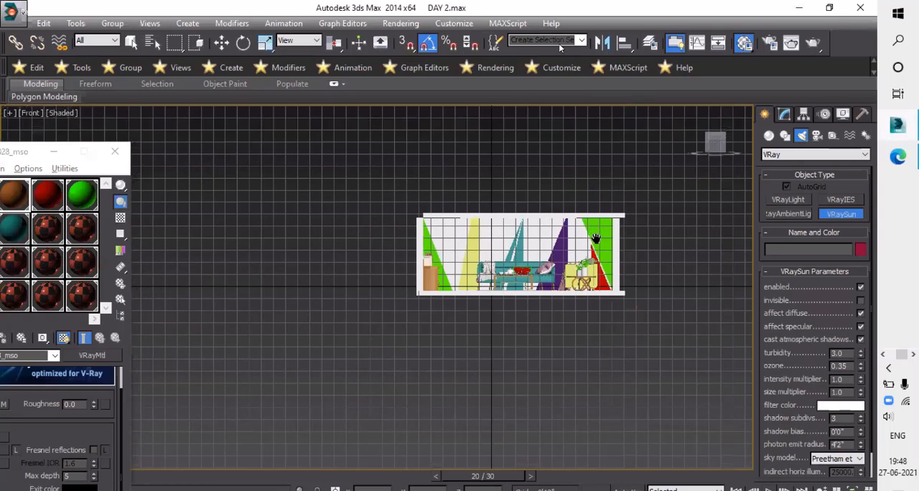
{"action": "scroll", "coordinate": [719, 219], "scroll_direction": "down", "scroll_amount": 2}
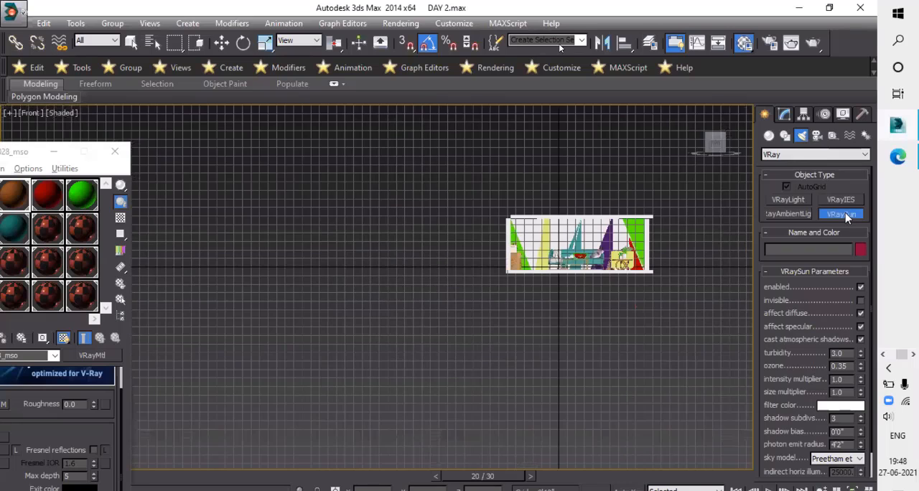
{"action": "middle_click_drag", "start_coordinate": [637, 307], "coordinate": [609, 316]}
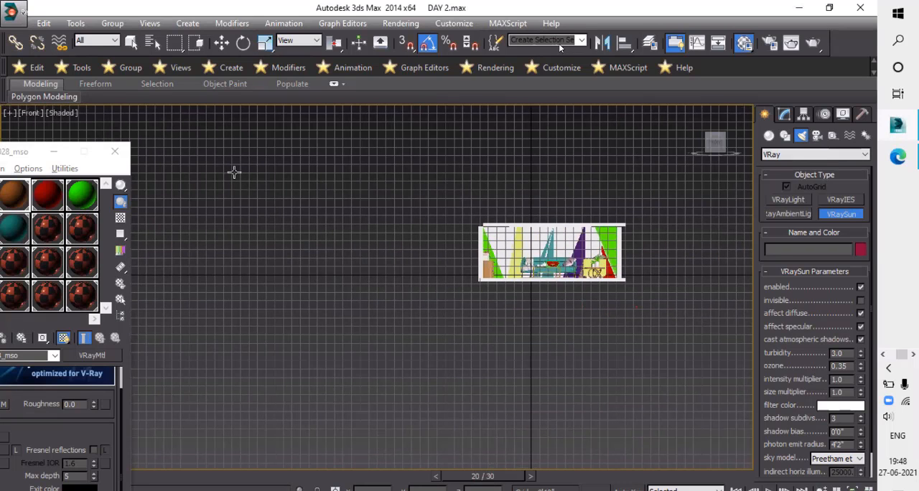
{"action": "left_click_drag", "start_coordinate": [234, 172], "coordinate": [415, 254]}
{"action": "left_click_drag", "start_coordinate": [475, 246], "coordinate": [553, 270]}
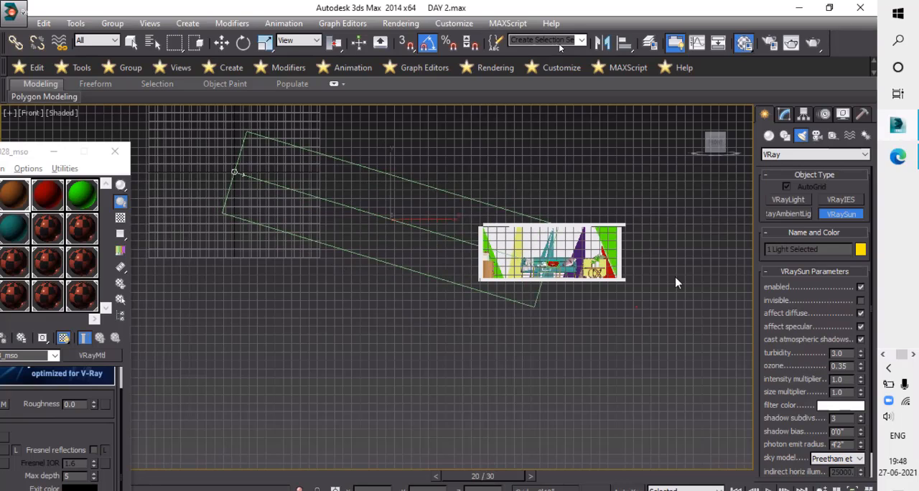
{"action": "left_click", "coordinate": [677, 278]}
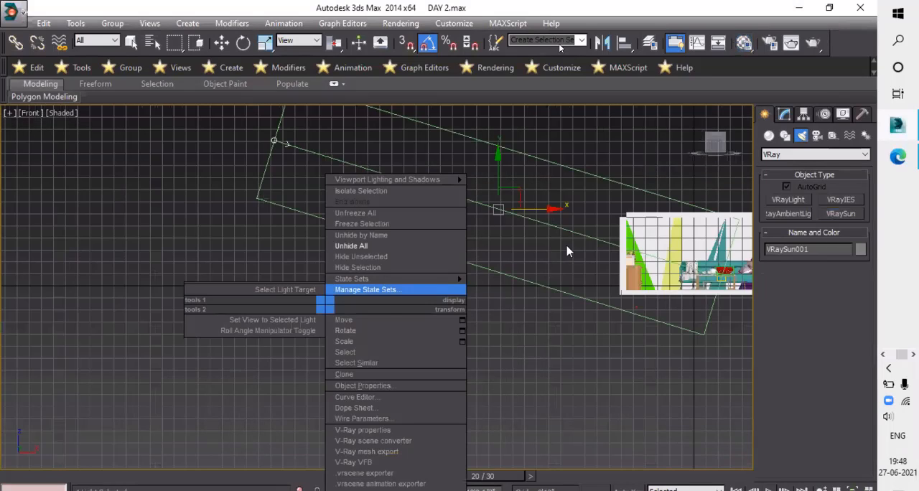
{"action": "left_click", "coordinate": [569, 248]}
- Move the VRaySun's target along the Y axis to line the light up with the window opening
{"action": "scroll", "coordinate": [620, 309], "scroll_direction": "down", "scroll_amount": 4}
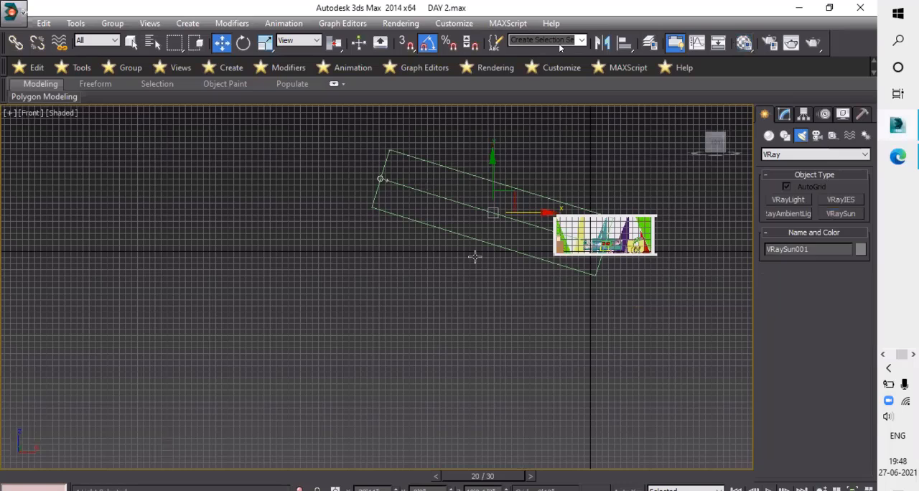
{"action": "middle_click_drag", "start_coordinate": [550, 269], "coordinate": [566, 280], "text": "alt"}
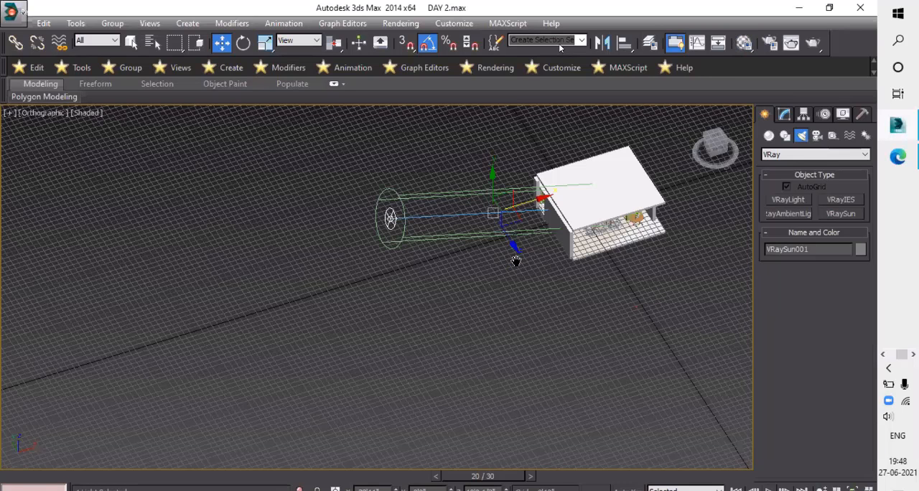
{"action": "middle_click_drag", "start_coordinate": [536, 294], "coordinate": [448, 286], "text": "alt"}
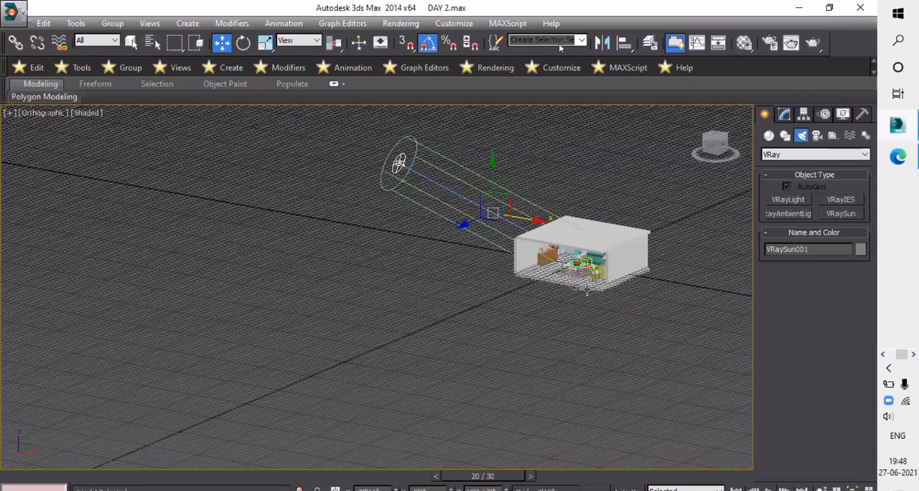
{"action": "scroll", "coordinate": [587, 290], "scroll_direction": "up", "scroll_amount": 6}
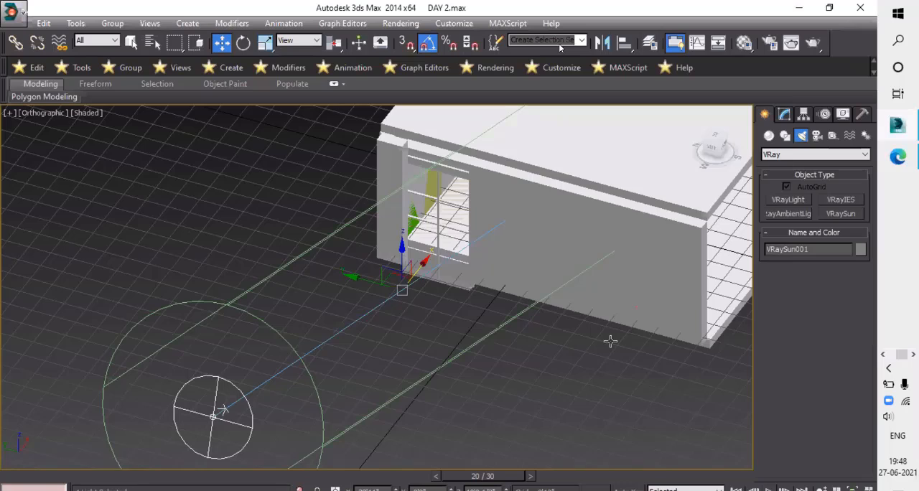
{"action": "middle_click_drag", "start_coordinate": [611, 390], "coordinate": [524, 394], "text": "alt"}
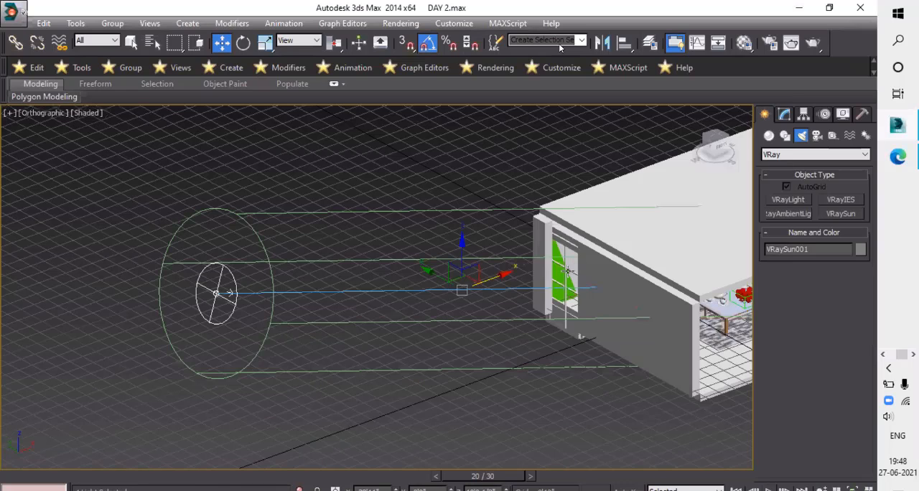
{"action": "middle_click_drag", "start_coordinate": [568, 272], "coordinate": [434, 217], "text": "alt"}
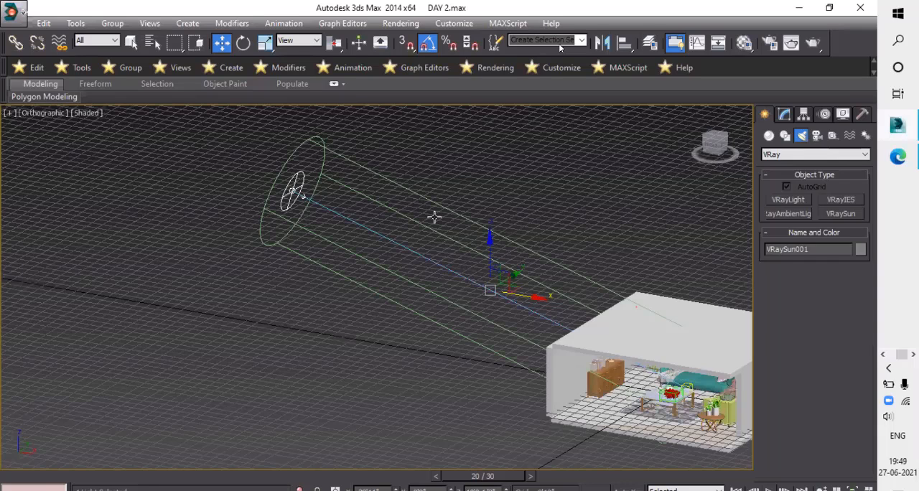
{"action": "middle_click_drag", "start_coordinate": [611, 360], "coordinate": [445, 273]}
{"action": "scroll", "coordinate": [474, 282], "scroll_direction": "up", "scroll_amount": 4}
{"action": "middle_click_drag", "start_coordinate": [611, 298], "coordinate": [555, 286], "text": "alt"}
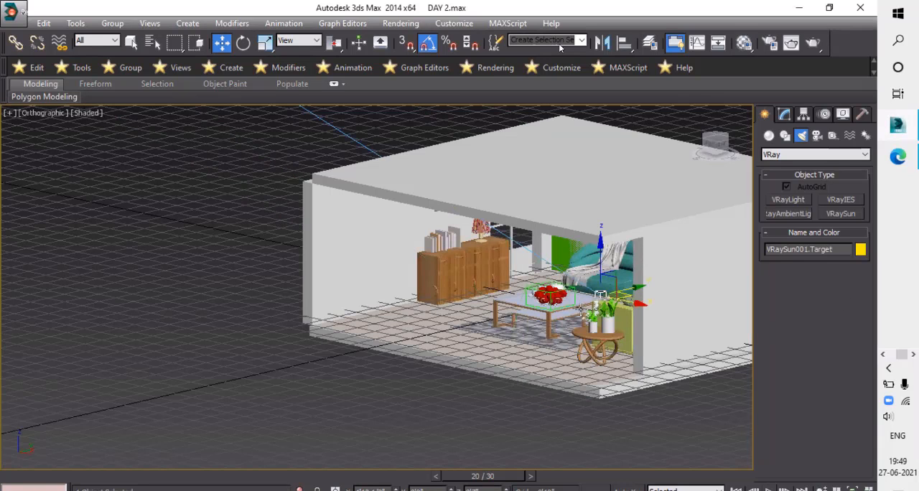
{"action": "middle_click_drag", "start_coordinate": [552, 294], "coordinate": [550, 295], "text": "alt"}
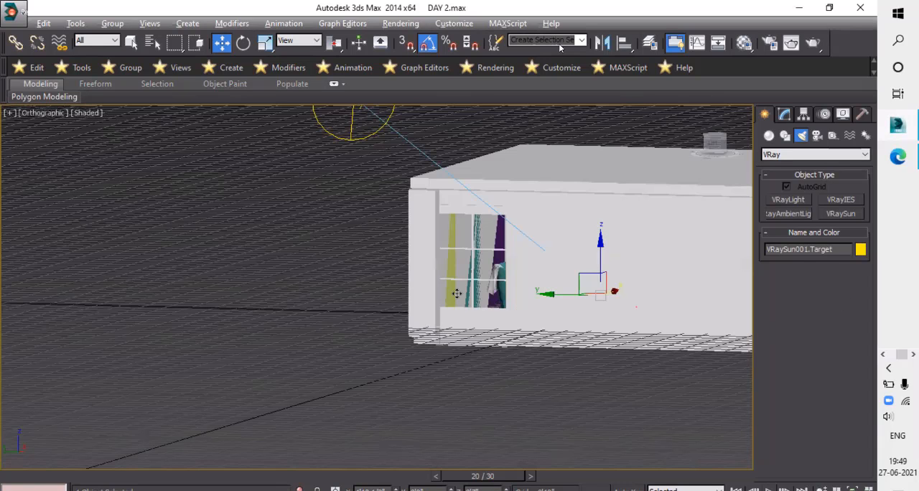
{"action": "middle_click_drag", "start_coordinate": [445, 303], "coordinate": [460, 304], "text": "alt"}
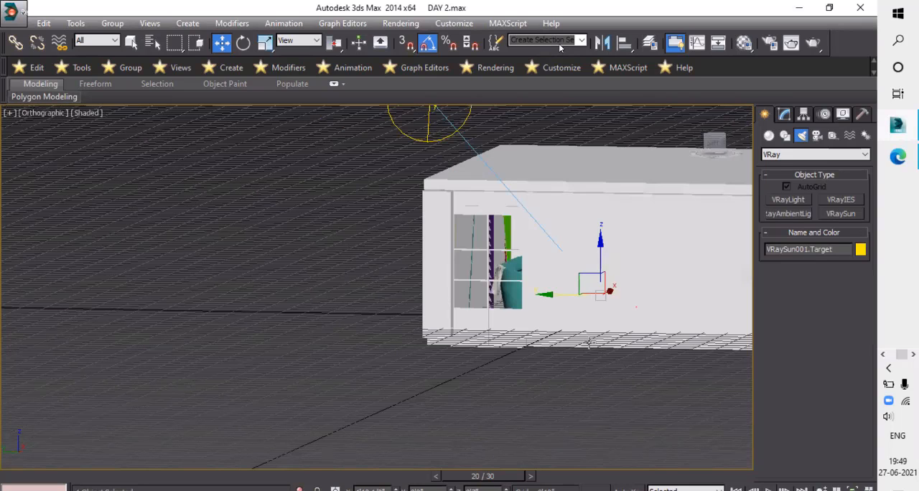
{"action": "left_click_drag", "start_coordinate": [566, 293], "coordinate": [459, 345]}
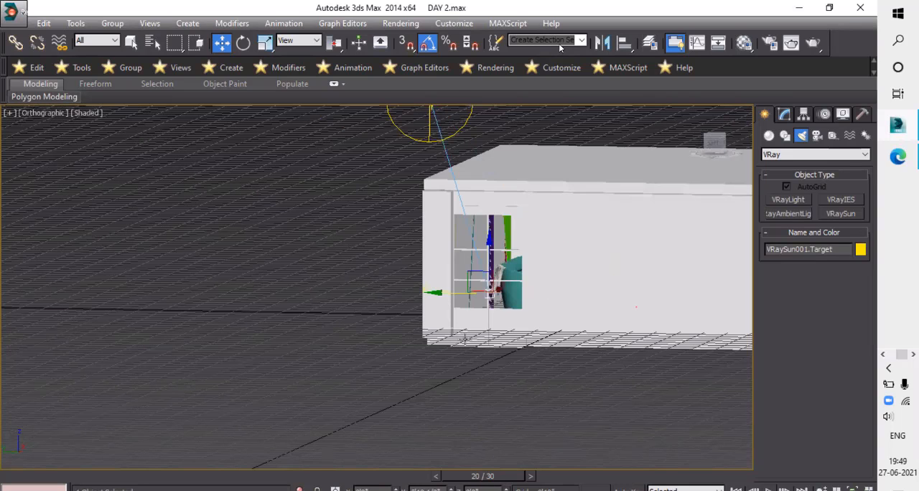
- Shift the VRaySun's target further along the Y axis toward the teal sofa and check the light's path through the room
{"action": "middle_click_drag", "start_coordinate": [524, 285], "coordinate": [498, 310], "text": "alt"}
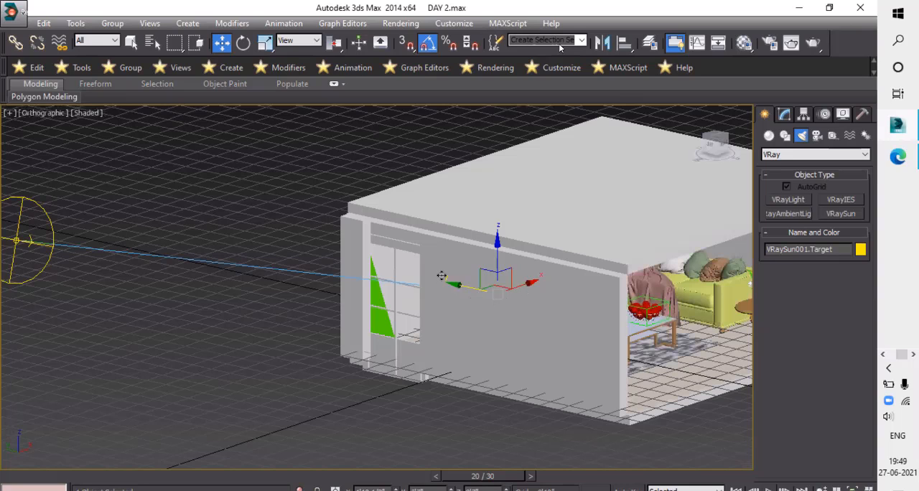
{"action": "scroll", "coordinate": [442, 277], "scroll_direction": "down", "scroll_amount": 3}
{"action": "middle_click_drag", "start_coordinate": [441, 286], "coordinate": [374, 287], "text": "alt"}
{"action": "left_click_drag", "start_coordinate": [495, 294], "coordinate": [443, 313]}
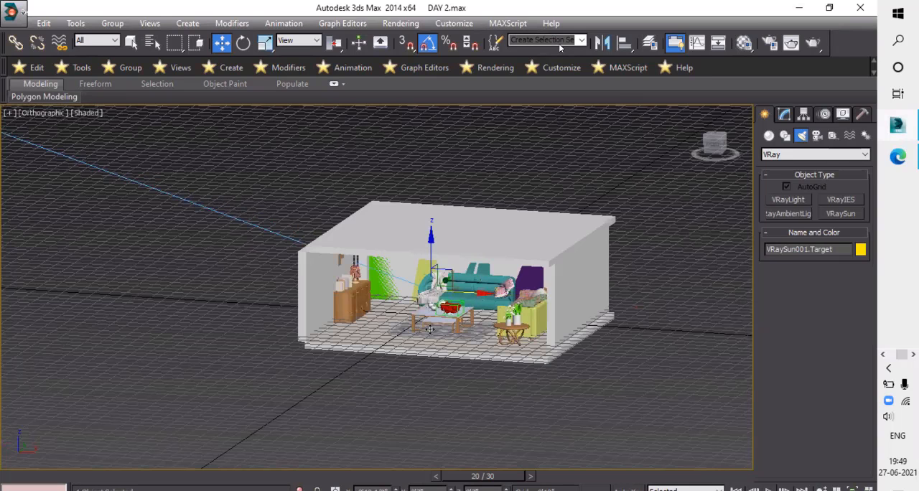
{"action": "key", "text": "z"}
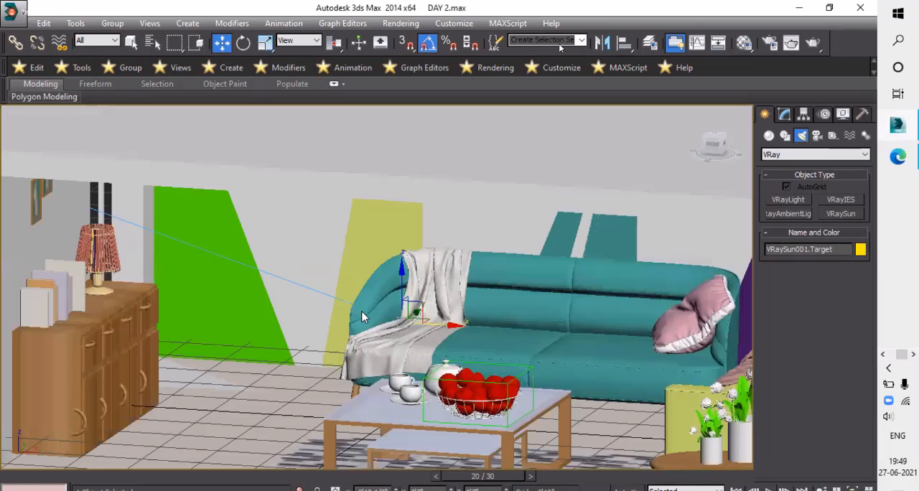
{"action": "key", "text": "shift+z"}
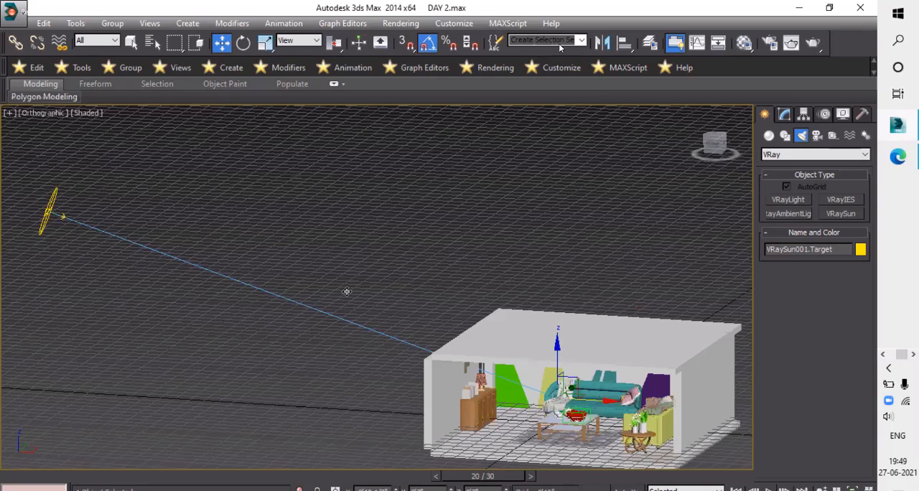
{"action": "scroll", "coordinate": [343, 290], "scroll_direction": "down", "scroll_amount": 6}
- Move the VRaySun much farther away from the room along the X axis in the front view, keeping its target inside
{"action": "left_click", "coordinate": [346, 291]}
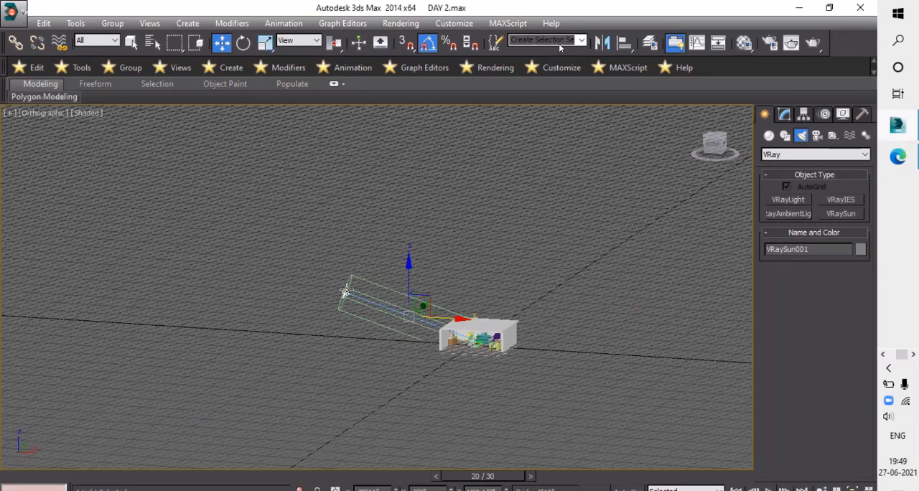
{"action": "left_click", "coordinate": [366, 296]}
{"action": "key", "text": "ctrl+z"}
{"action": "scroll", "coordinate": [536, 355], "scroll_direction": "down", "scroll_amount": 3}
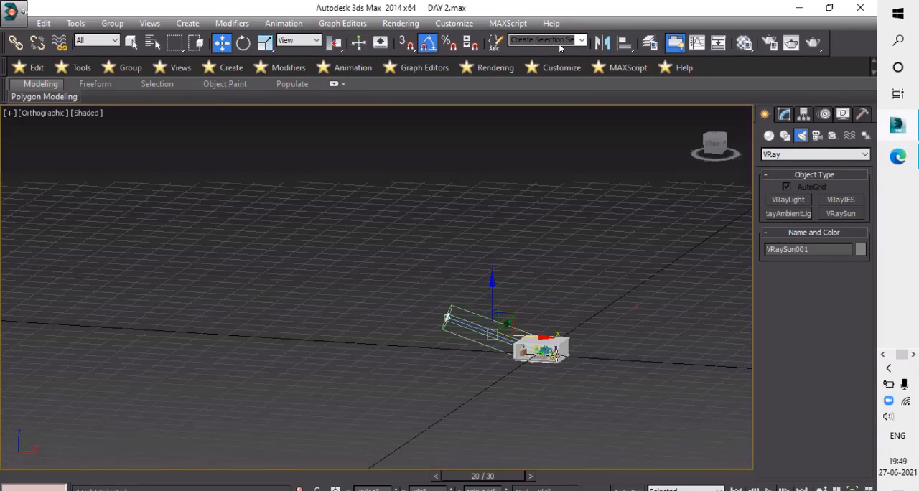
{"action": "key", "text": "f"}
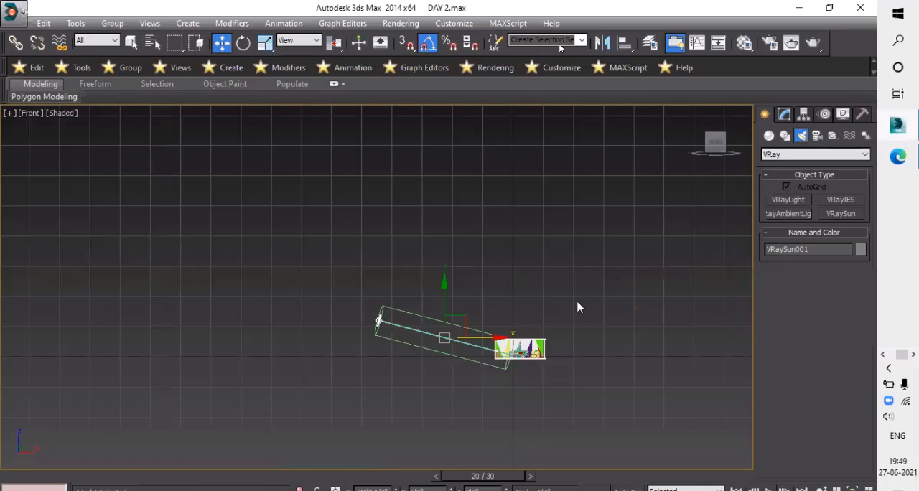
{"action": "scroll", "coordinate": [577, 304], "scroll_direction": "down", "scroll_amount": 3}
{"action": "key", "text": "z"}
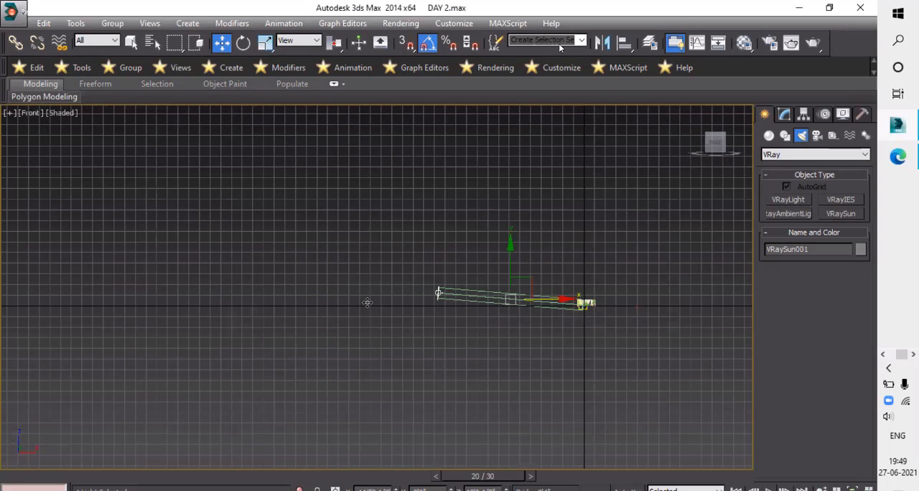
{"action": "left_click_drag", "start_coordinate": [241, 288], "coordinate": [201, 289]}
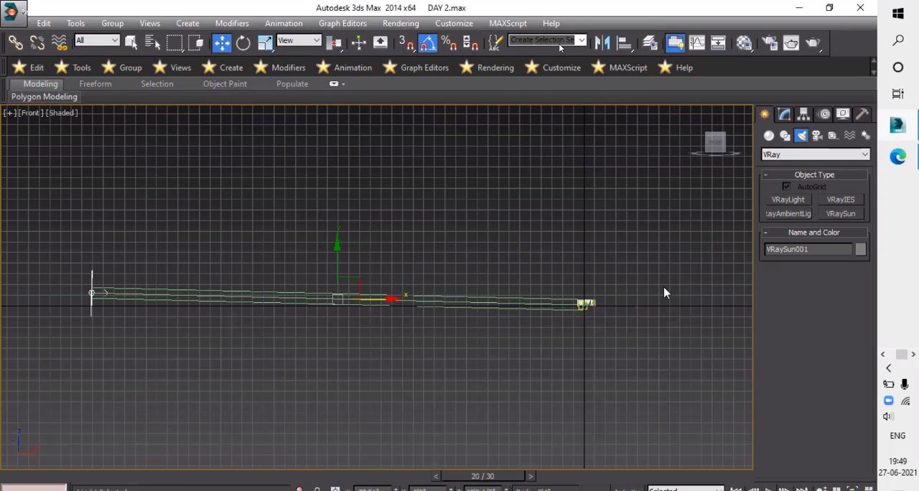
{"action": "middle_click_drag", "start_coordinate": [415, 313], "coordinate": [605, 295]}
{"action": "scroll", "coordinate": [604, 296], "scroll_direction": "down", "scroll_amount": 2}
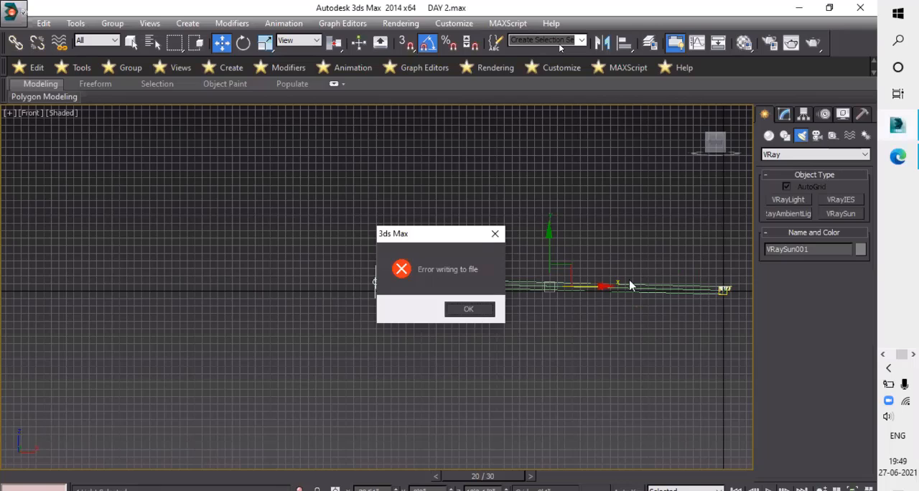
{"action": "key", "text": "Return"}
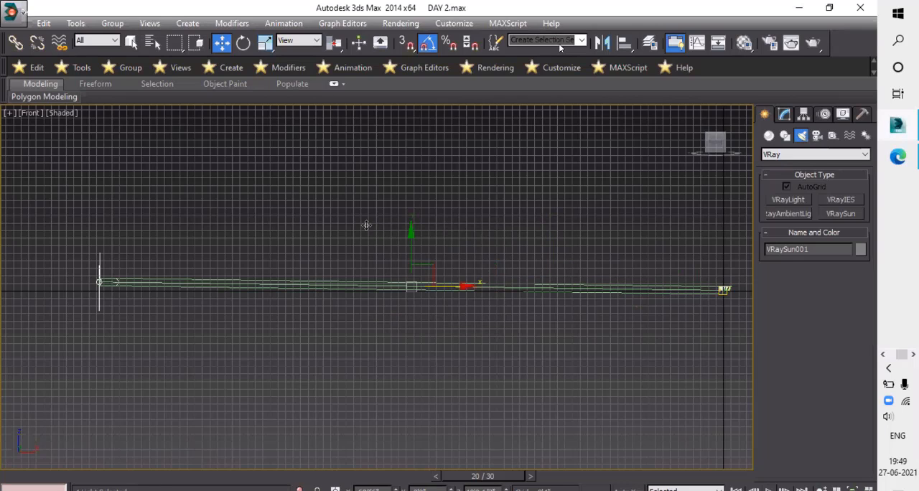
- Raise the VRaySun high above the ground and pull it farther outward so its light falls diagonally toward the room
{"action": "scroll", "coordinate": [353, 280], "scroll_direction": "down", "scroll_amount": 6}
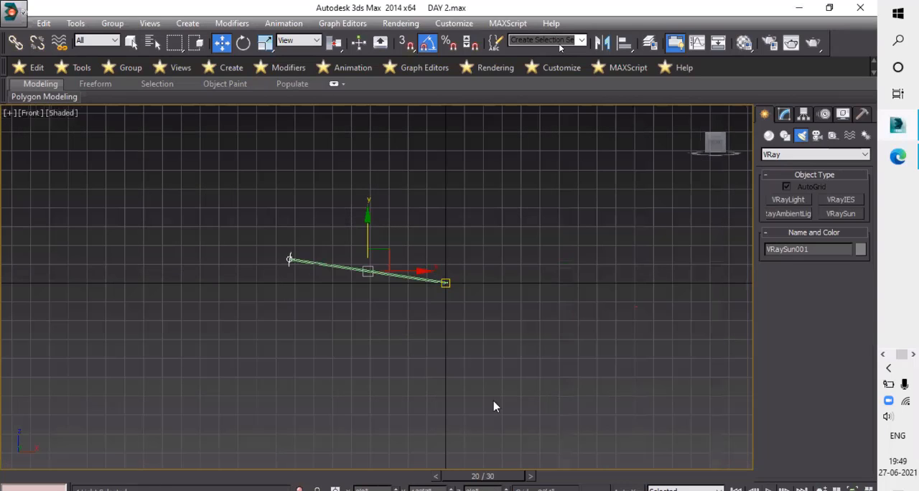
{"action": "left_click_drag", "start_coordinate": [441, 308], "coordinate": [428, 288]}
{"action": "middle_click_drag", "start_coordinate": [428, 288], "coordinate": [488, 391]}
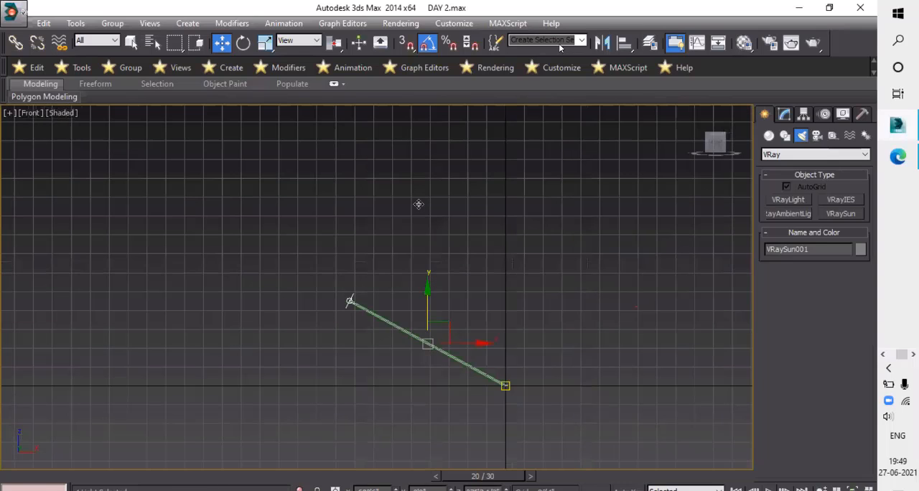
{"action": "left_click_drag", "start_coordinate": [481, 286], "coordinate": [193, 227]}
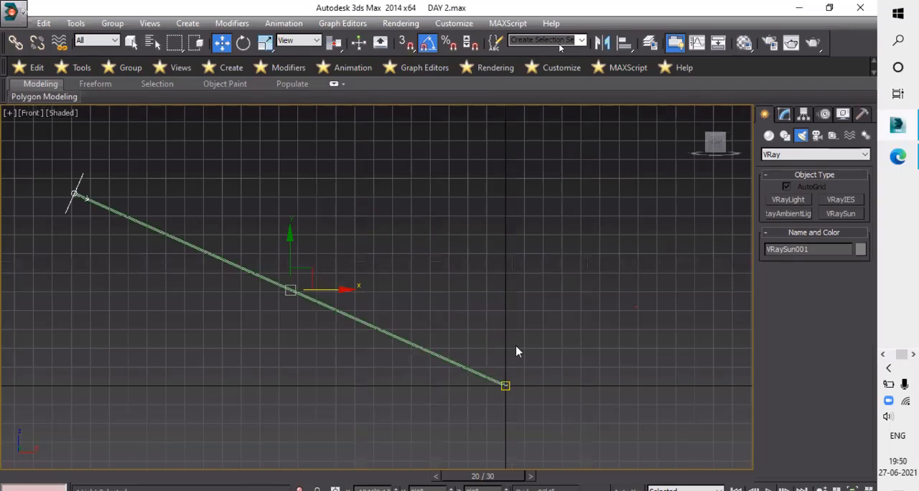
{"action": "scroll", "coordinate": [365, 312], "scroll_direction": "down", "scroll_amount": 3}
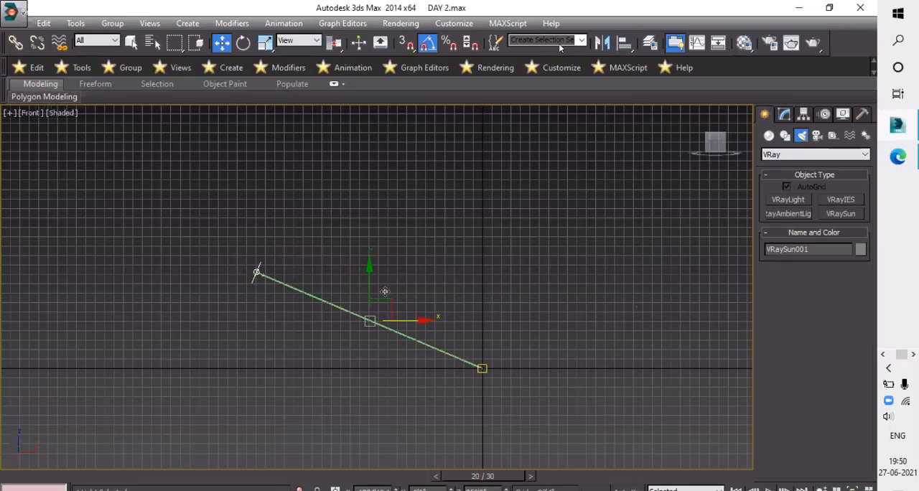
{"action": "left_click_drag", "start_coordinate": [391, 287], "coordinate": [369, 208]}
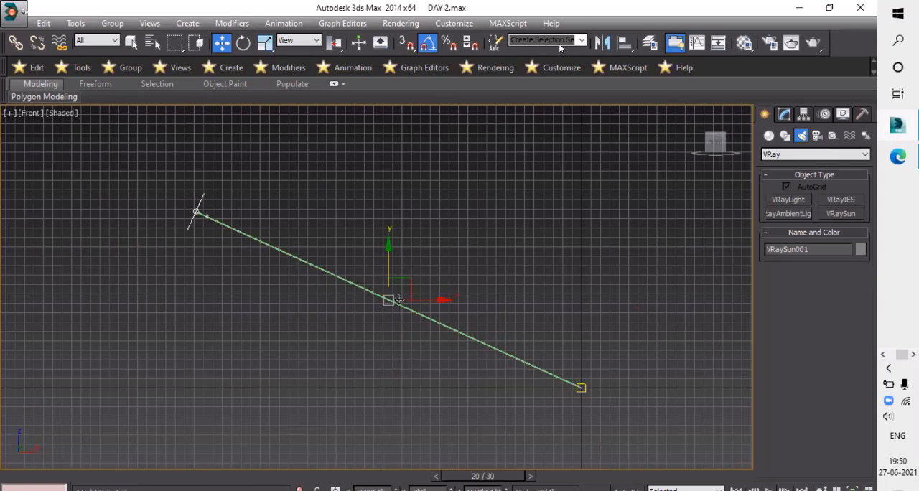
- Move the VRaySun even farther out and higher to steepen its light direction to about 45 degrees
{"action": "scroll", "coordinate": [679, 352], "scroll_direction": "down", "scroll_amount": 2}
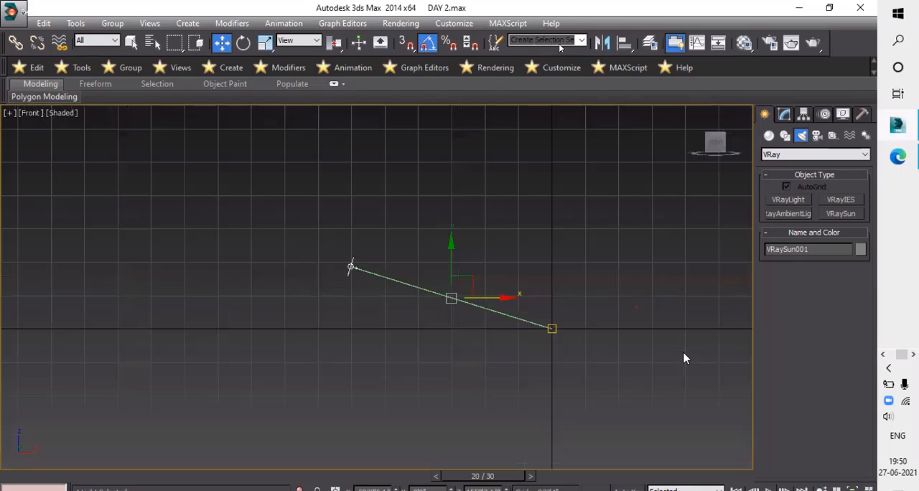
{"action": "left_click_drag", "start_coordinate": [681, 352], "coordinate": [448, 378]}
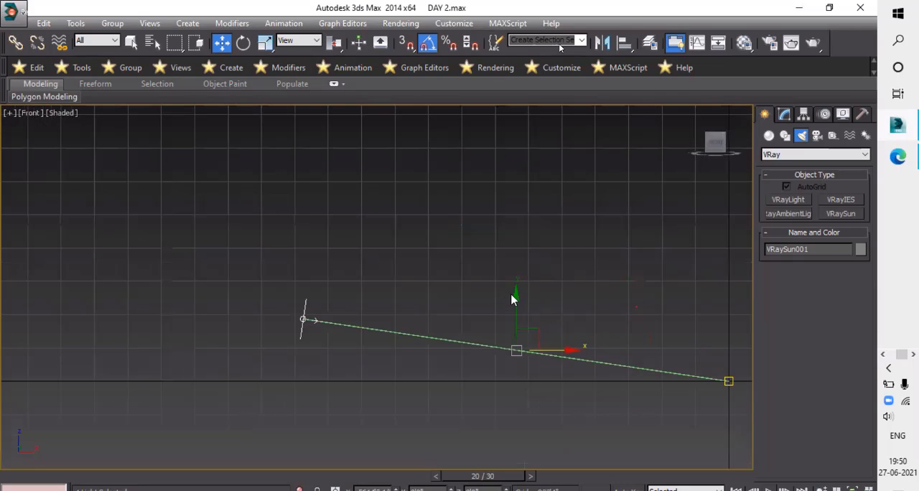
{"action": "left_click_drag", "start_coordinate": [511, 295], "coordinate": [486, 219]}
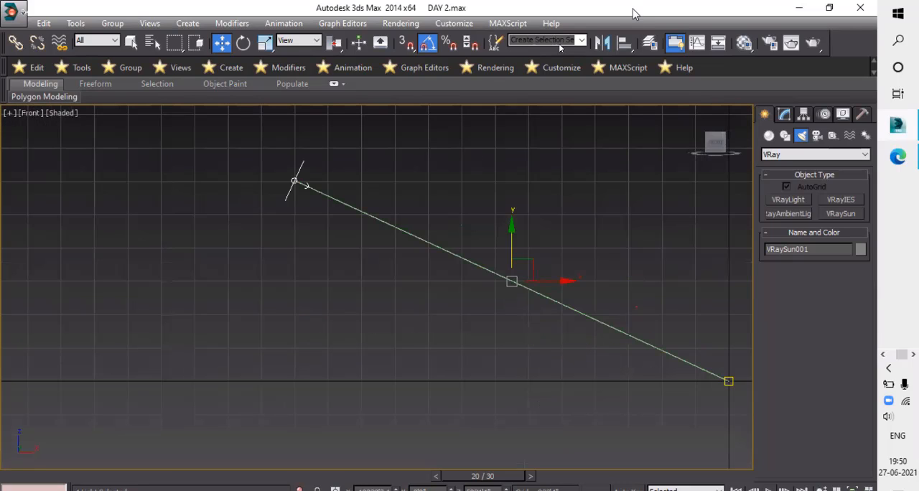
{"action": "middle_click_drag", "start_coordinate": [538, 299], "coordinate": [621, 490]}
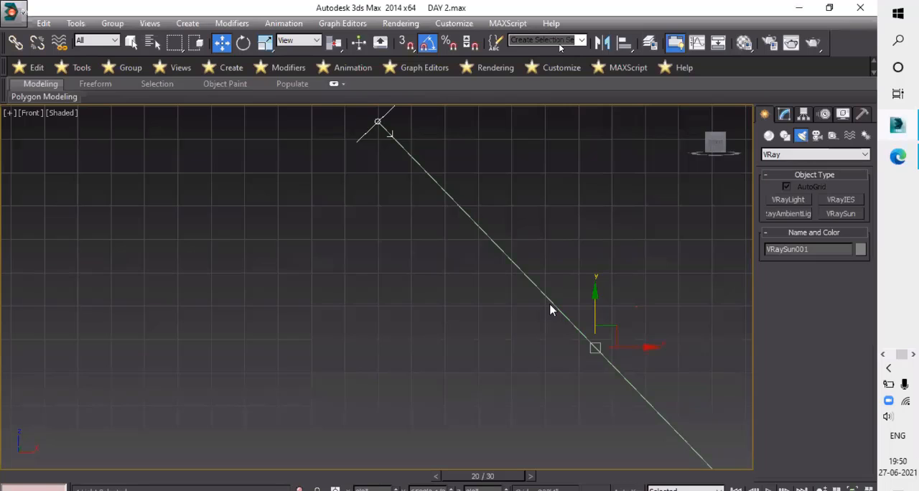
{"action": "scroll", "coordinate": [530, 350], "scroll_direction": "down", "scroll_amount": 5}
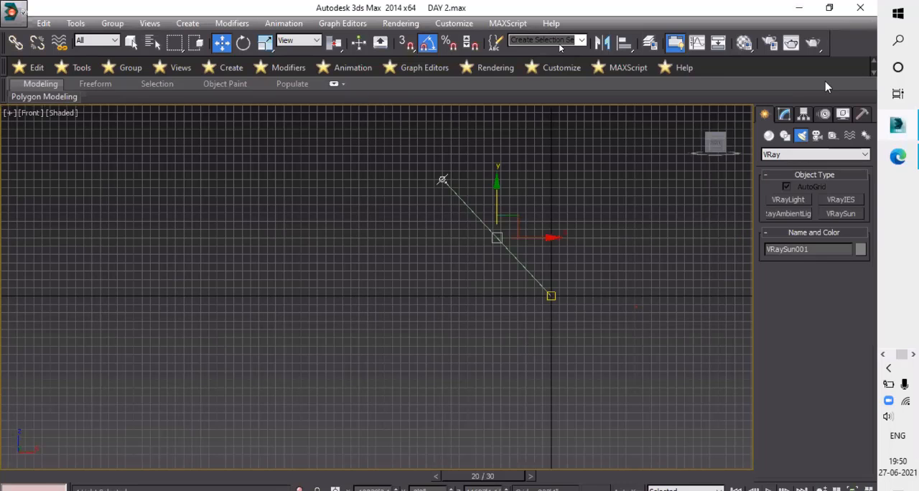
- Adjust the VRaySun's light parameters and deselect it
{"action": "left_click", "coordinate": [785, 115]}
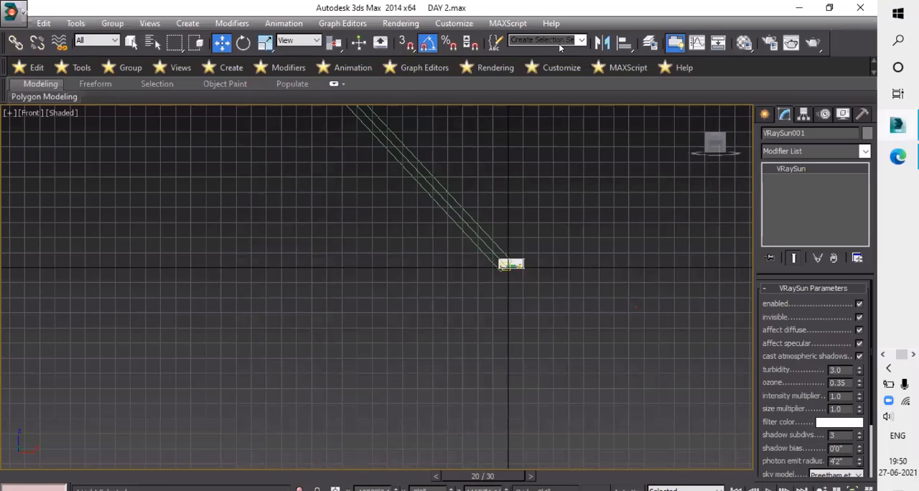
{"action": "type", "text": "0."}
{"action": "key", "text": "Return"}
{"action": "type", "text": "7"}
{"action": "key", "text": "Return"}
{"action": "left_click", "coordinate": [514, 292]}
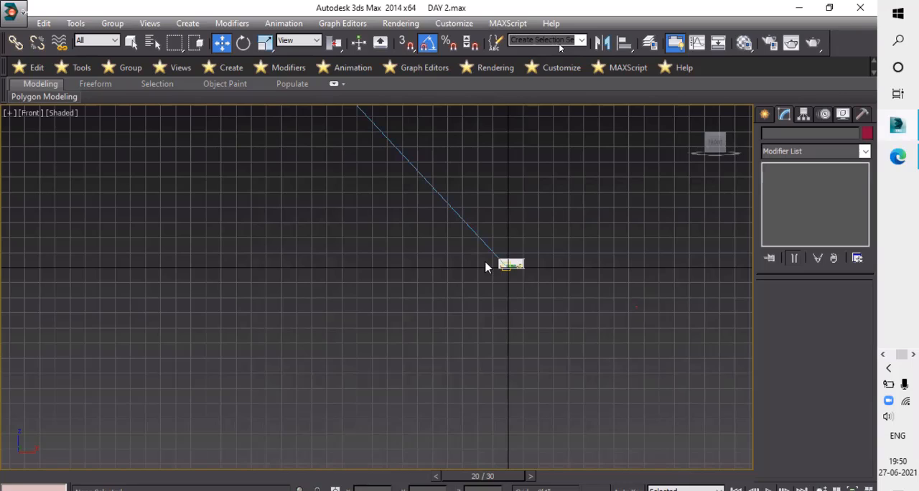
- Examine the furnished room and the path of the sun's light from the front and from several angled views
{"action": "left_click", "coordinate": [523, 280]}
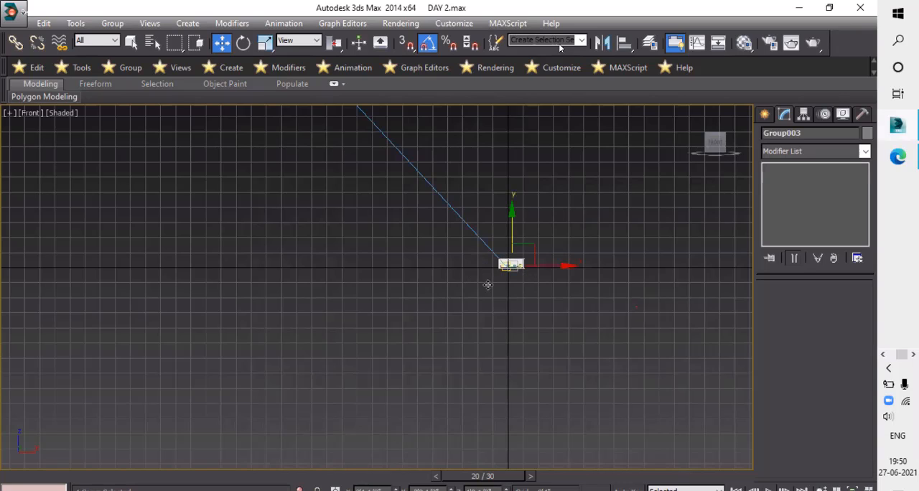
{"action": "key", "text": "z"}
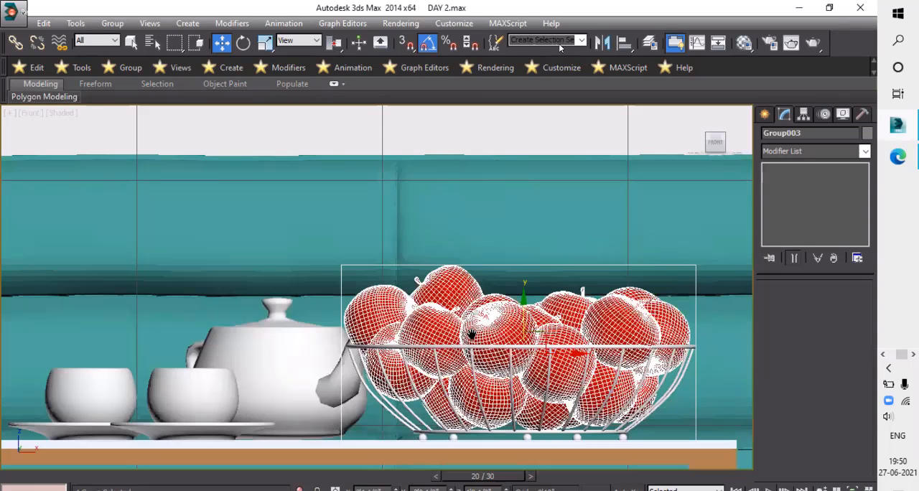
{"action": "scroll", "coordinate": [471, 334], "scroll_direction": "down", "scroll_amount": 7}
{"action": "scroll", "coordinate": [494, 362], "scroll_direction": "down", "scroll_amount": 4}
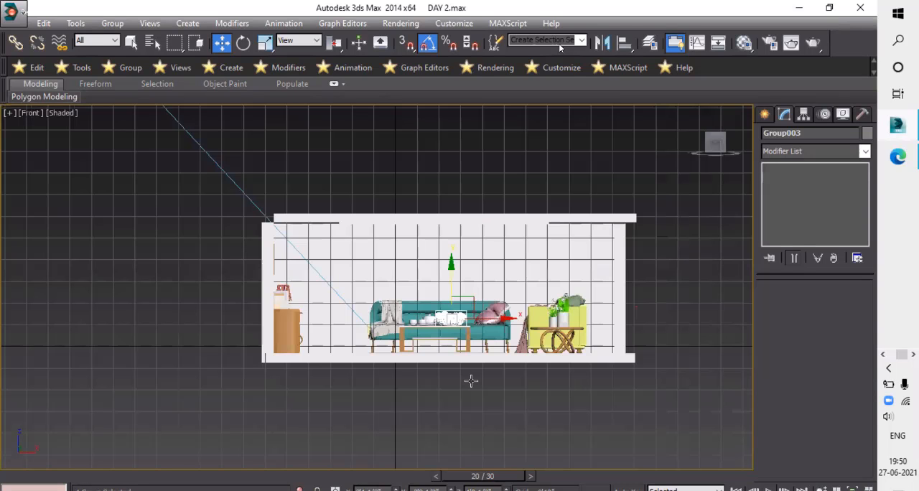
{"action": "middle_click_drag", "start_coordinate": [370, 432], "coordinate": [238, 400], "text": "alt"}
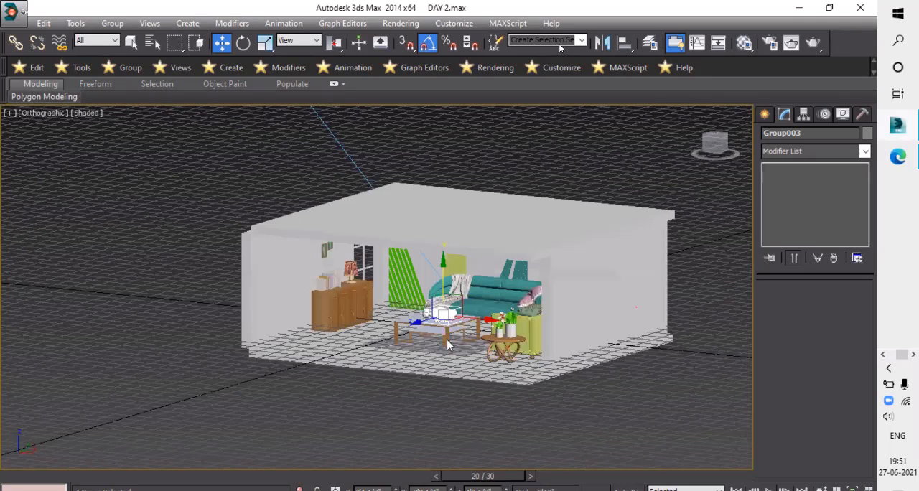
{"action": "middle_click_drag", "start_coordinate": [462, 321], "coordinate": [463, 315], "text": "alt"}
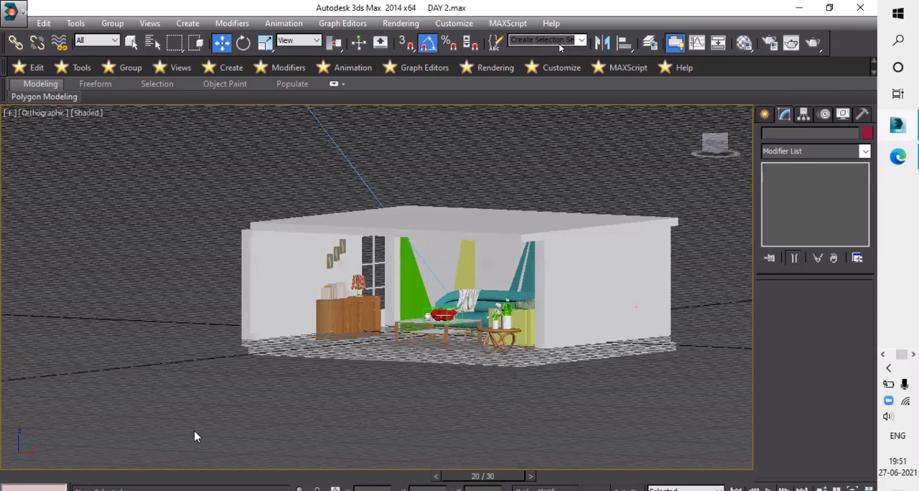
{"action": "key", "text": "Return"}
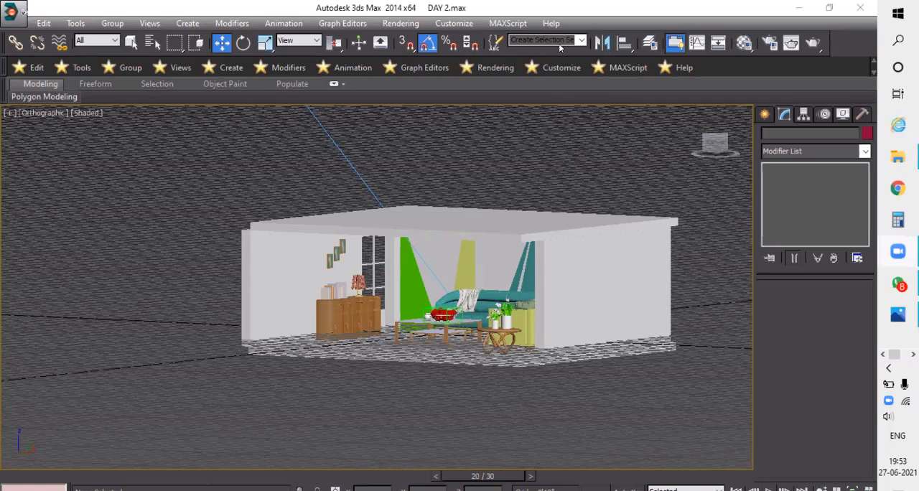
{"action": "left_click", "coordinate": [181, 398]}
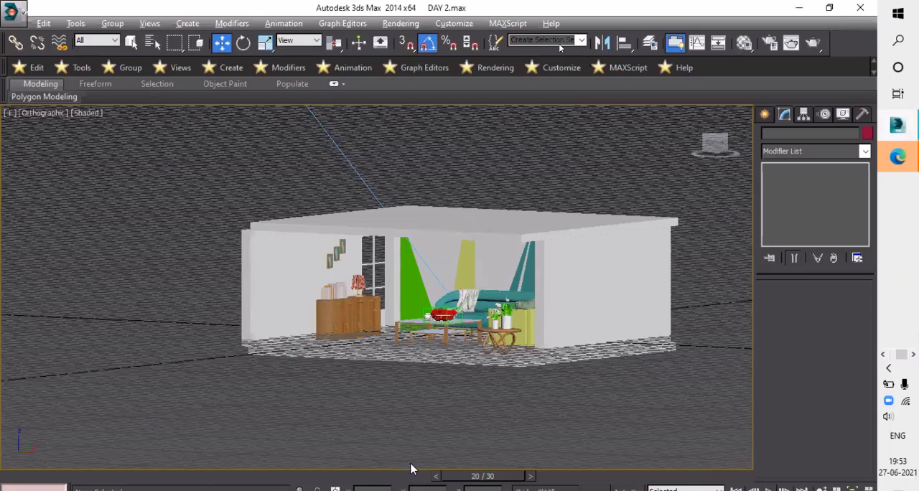
{"action": "middle_click_drag", "start_coordinate": [390, 281], "coordinate": [428, 279], "text": "alt"}
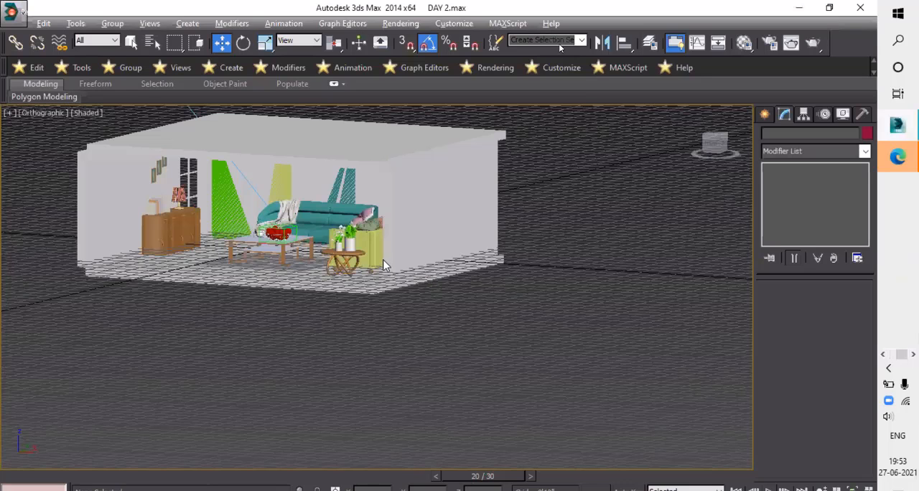
{"action": "scroll", "coordinate": [484, 323], "scroll_direction": "down", "scroll_amount": 3}
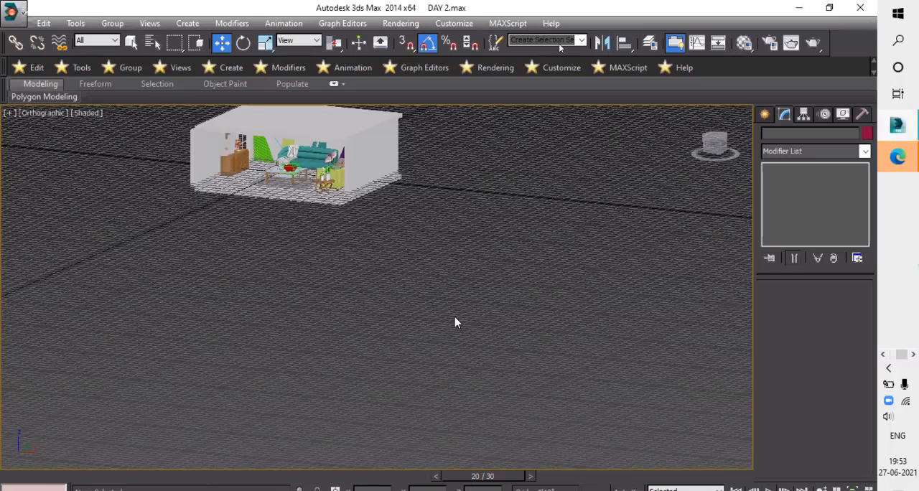
{"action": "middle_click_drag", "start_coordinate": [455, 318], "coordinate": [424, 326], "text": "alt"}
{"action": "scroll", "coordinate": [431, 317], "scroll_direction": "up", "scroll_amount": 2}
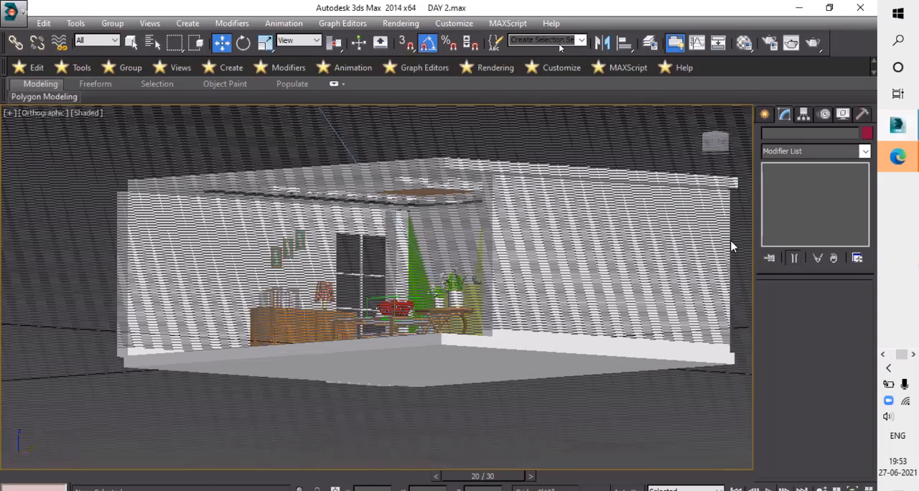
{"action": "scroll", "coordinate": [731, 246], "scroll_direction": "up", "scroll_amount": 5}
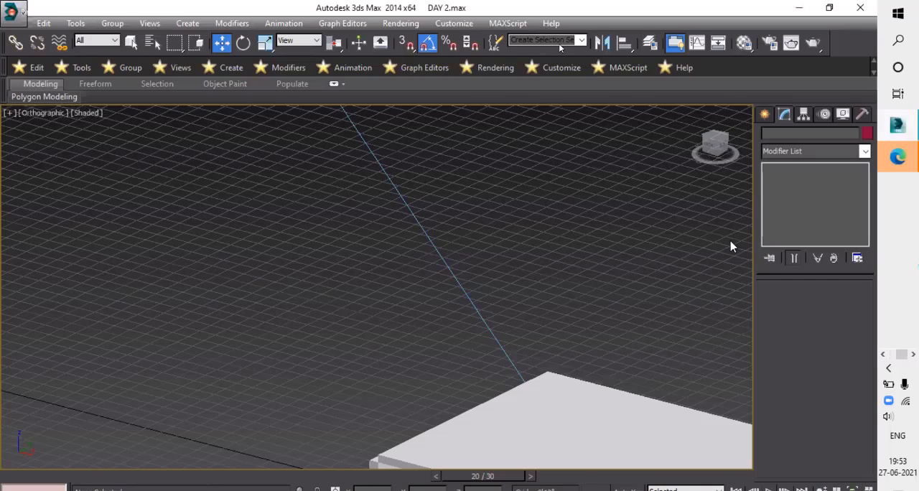
- Open the camera creation options, look at the VRay camera types and return to the Standard cameras
{"action": "left_click", "coordinate": [765, 114]}
{"action": "left_click", "coordinate": [817, 135]}
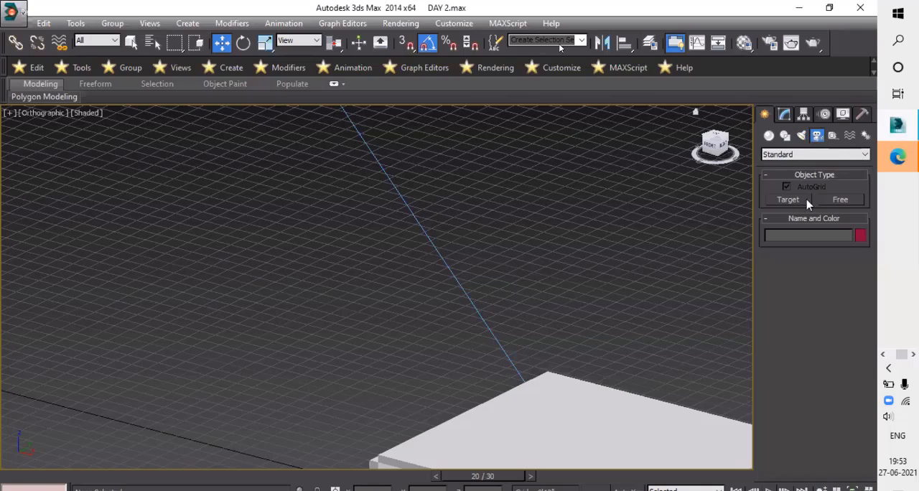
{"action": "left_click", "coordinate": [820, 156]}
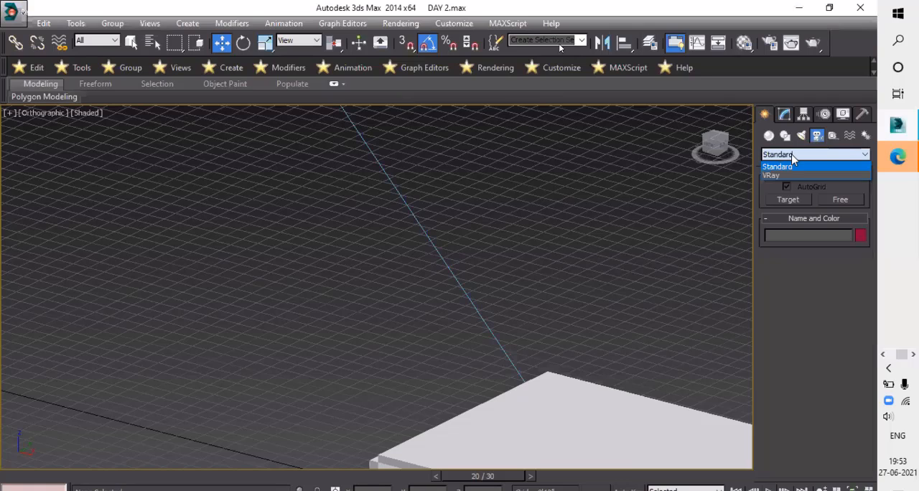
{"action": "left_click", "coordinate": [770, 261]}
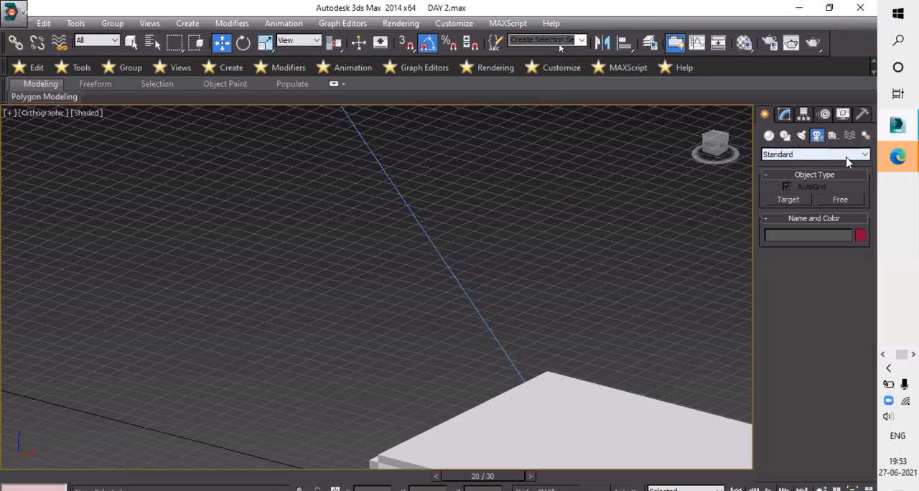
{"action": "left_click", "coordinate": [847, 161]}
{"action": "left_click", "coordinate": [779, 178]}
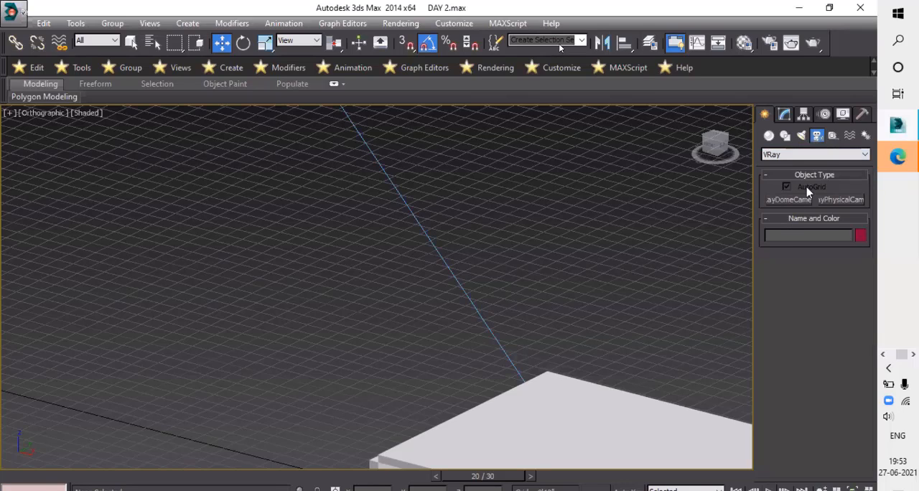
{"action": "left_click", "coordinate": [793, 154]}
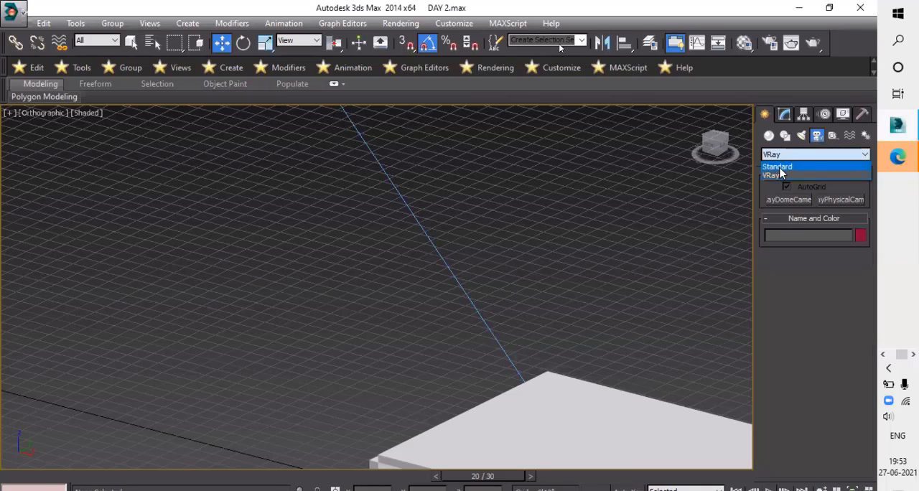
{"action": "left_click", "coordinate": [780, 168]}
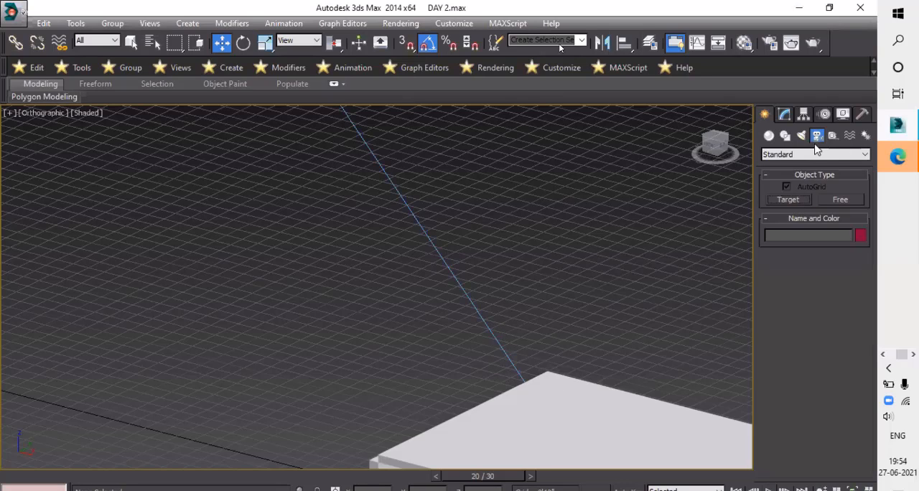
- Create a standard target camera from above, placed outside the room's open front and aimed through it past the back wall
{"action": "left_click", "coordinate": [788, 199]}
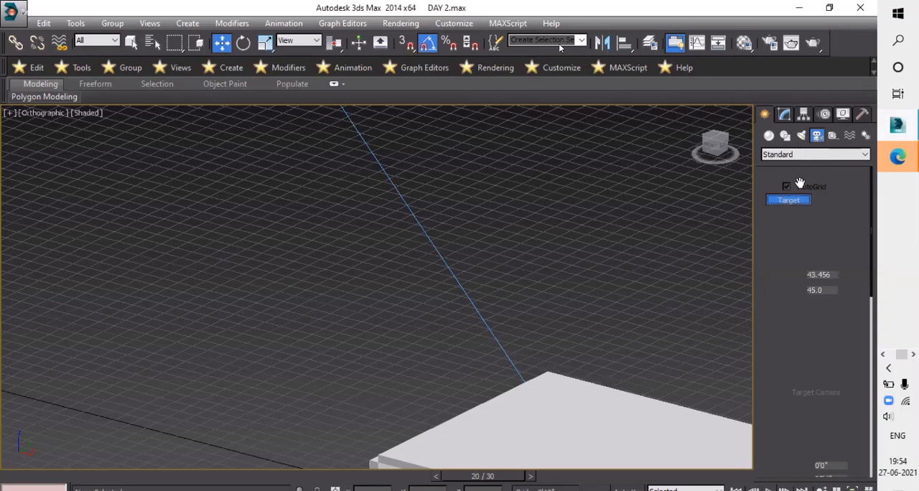
{"action": "scroll", "coordinate": [716, 446], "scroll_direction": "down", "scroll_amount": 2}
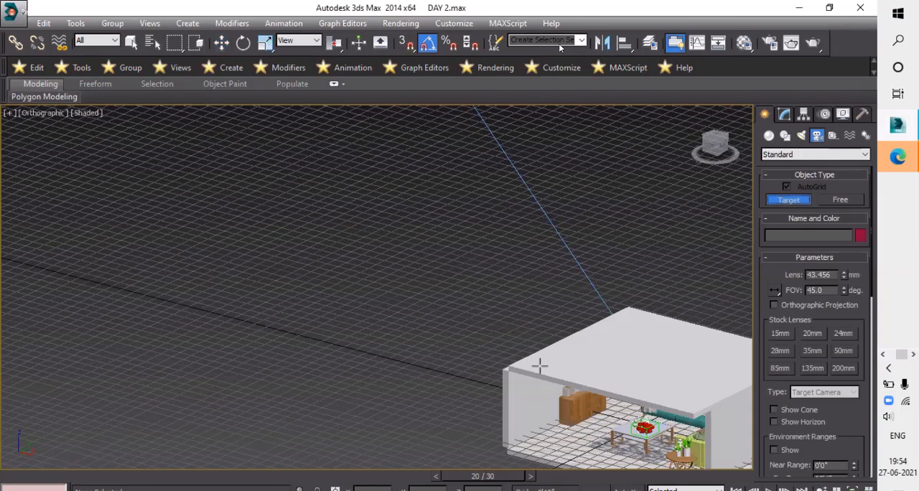
{"action": "scroll", "coordinate": [566, 379], "scroll_direction": "down", "scroll_amount": 2}
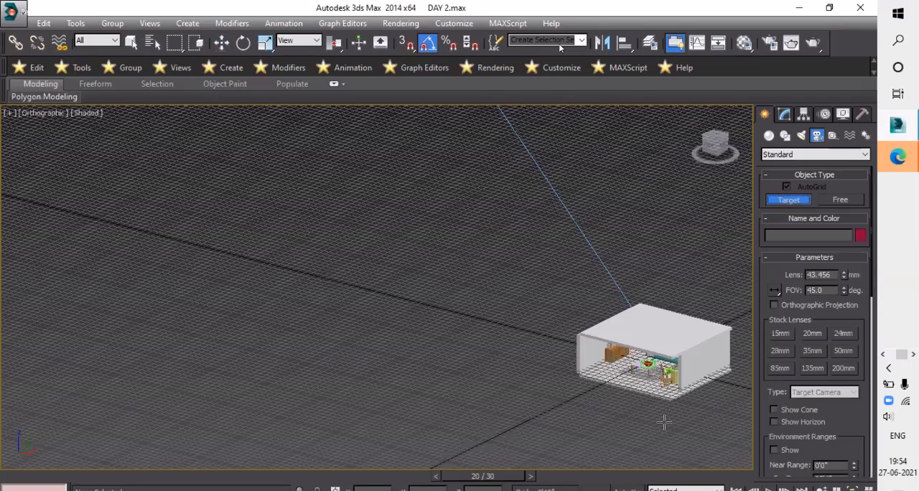
{"action": "scroll", "coordinate": [567, 398], "scroll_direction": "down", "scroll_amount": 2}
{"action": "key", "text": "t"}
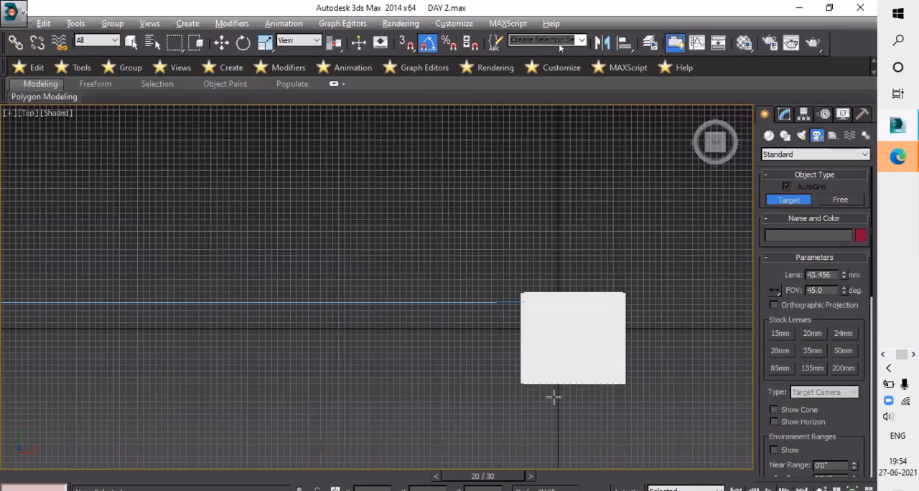
{"action": "middle_click_drag", "start_coordinate": [589, 365], "coordinate": [509, 283], "text": "alt"}
{"action": "key", "text": "shift+z"}
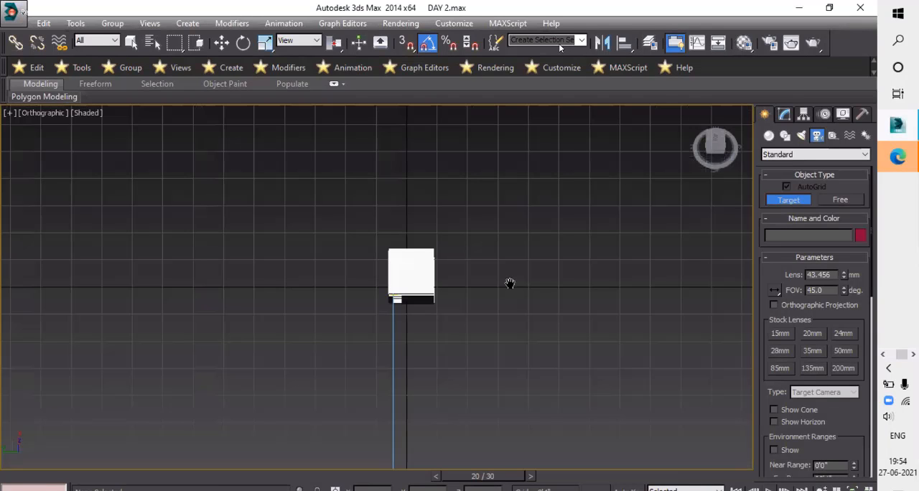
{"action": "scroll", "coordinate": [552, 284], "scroll_direction": "up", "scroll_amount": 2}
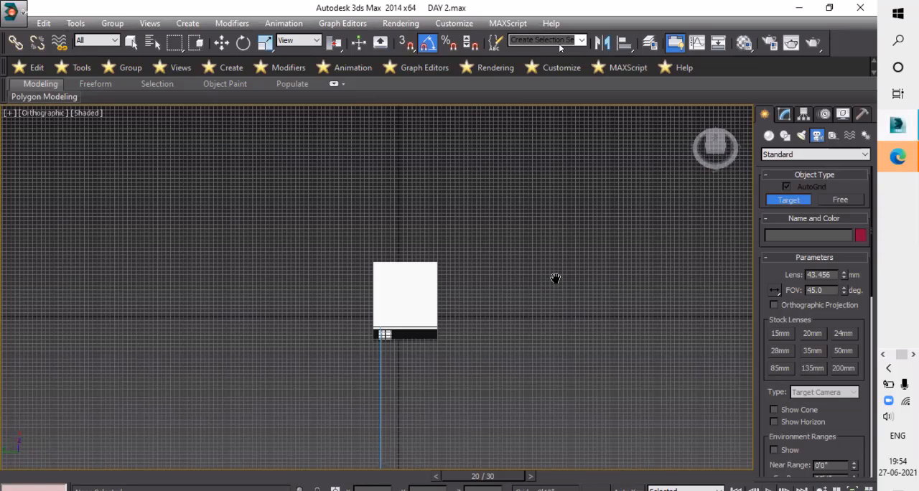
{"action": "left_click_drag", "start_coordinate": [551, 306], "coordinate": [359, 333]}
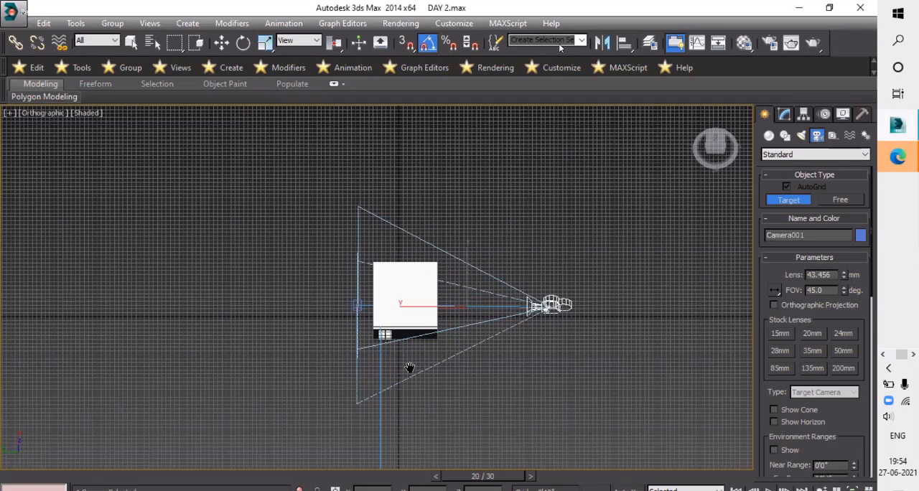
- End camera creation with the Move tool, check the camera's placement before the room's open front, and deselect it
{"action": "scroll", "coordinate": [468, 372], "scroll_direction": "down", "scroll_amount": 3}
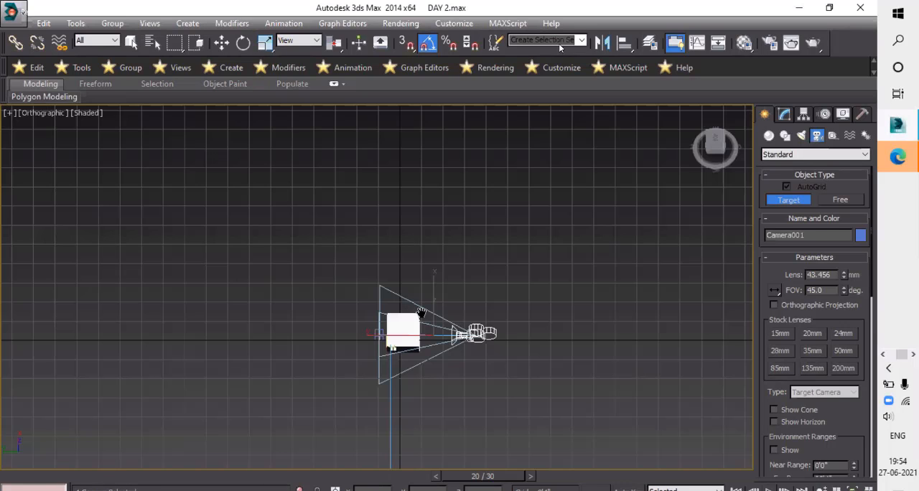
{"action": "middle_click_drag", "start_coordinate": [468, 373], "coordinate": [507, 344], "text": "alt"}
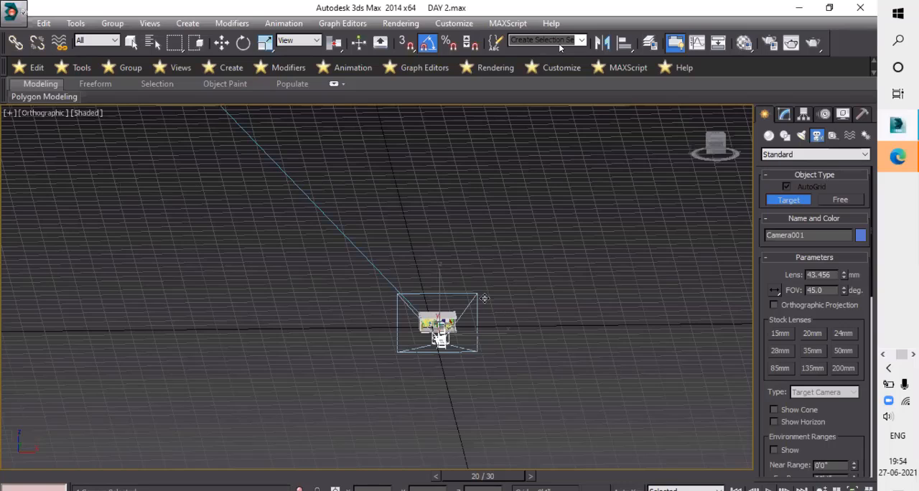
{"action": "scroll", "coordinate": [488, 304], "scroll_direction": "up", "scroll_amount": 5}
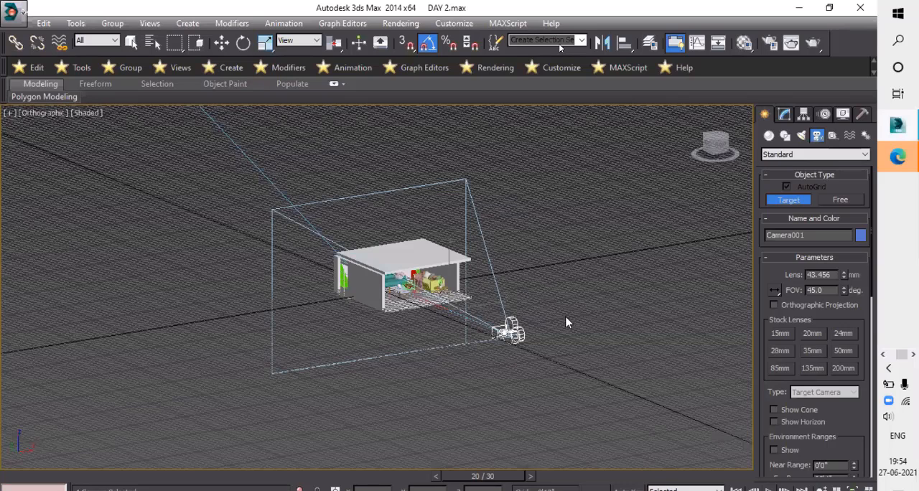
{"action": "key", "text": "w"}
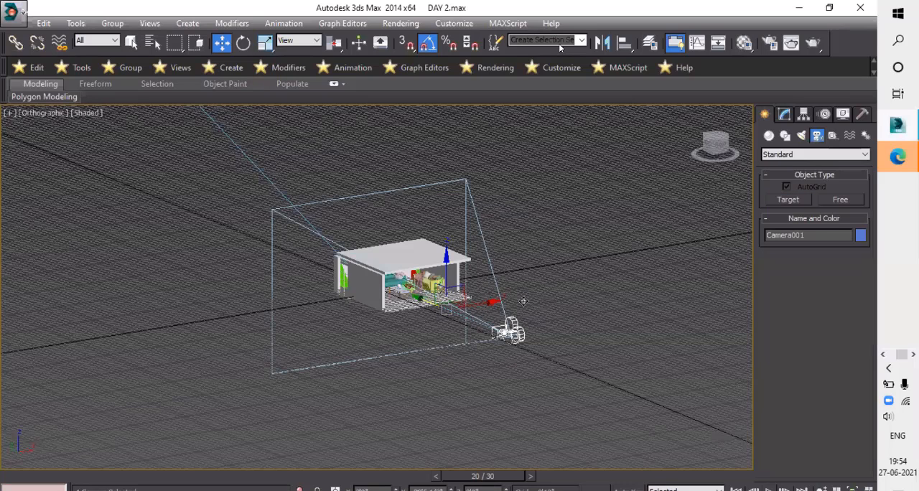
{"action": "middle_click_drag", "start_coordinate": [563, 302], "coordinate": [540, 333], "text": "alt"}
{"action": "scroll", "coordinate": [539, 333], "scroll_direction": "up", "scroll_amount": 5}
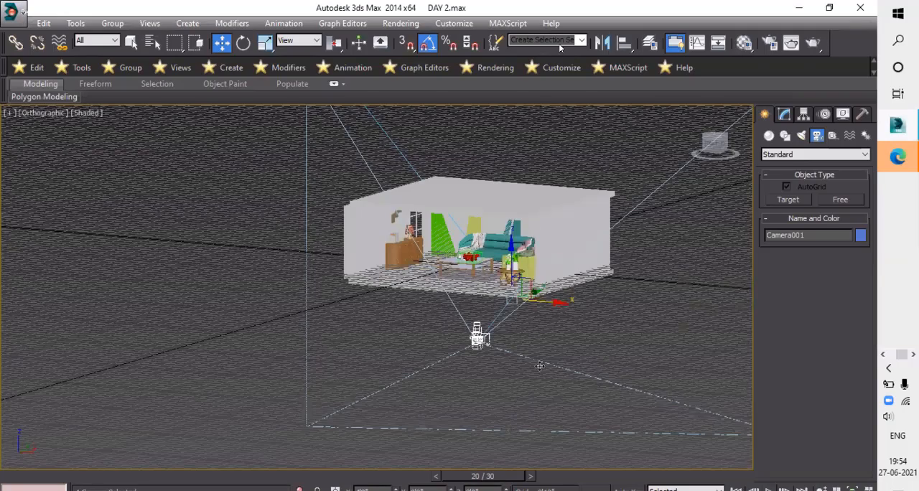
{"action": "scroll", "coordinate": [557, 360], "scroll_direction": "down", "scroll_amount": 5}
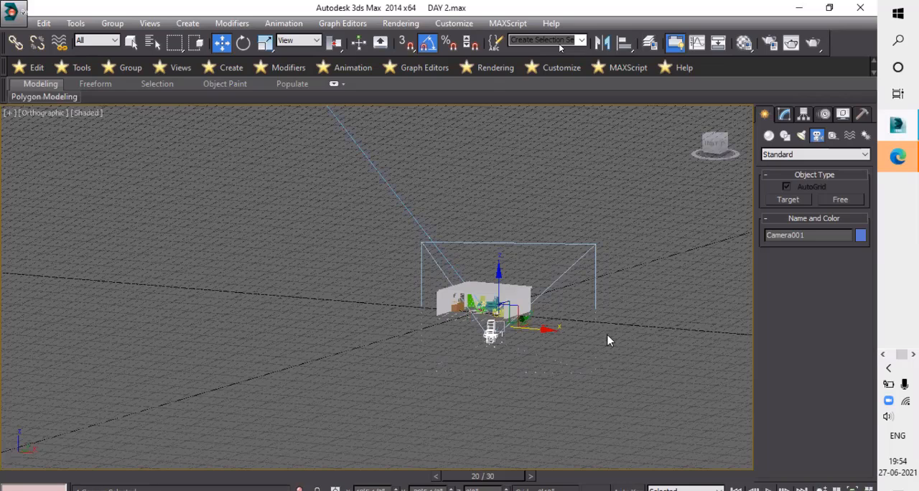
{"action": "middle_click_drag", "start_coordinate": [488, 280], "coordinate": [607, 296], "text": "alt"}
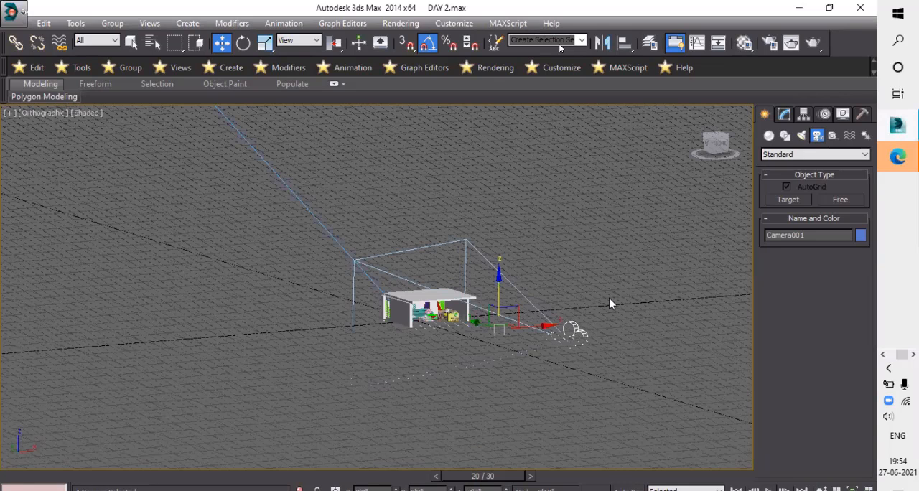
{"action": "left_click", "coordinate": [637, 294]}
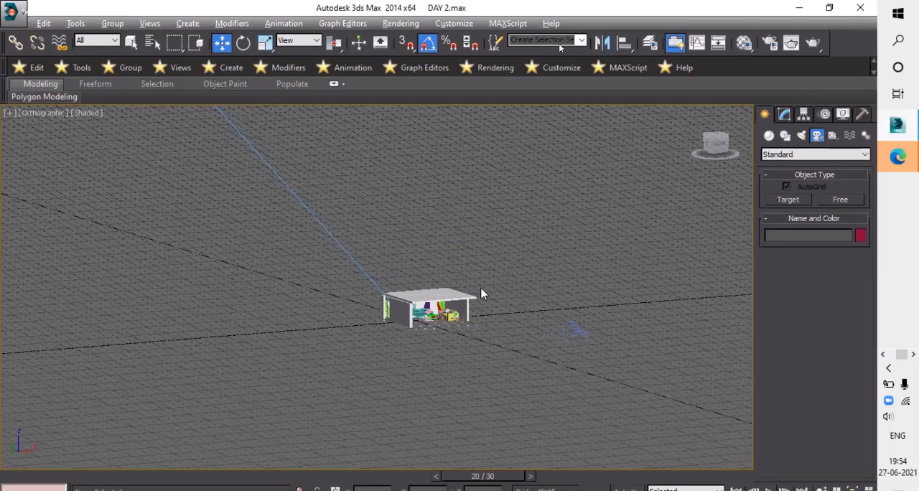
- Examine the camera's height and distance relative to the room from low side views and an elevated front view
{"action": "middle_click_drag", "start_coordinate": [493, 263], "coordinate": [322, 261], "text": "alt"}
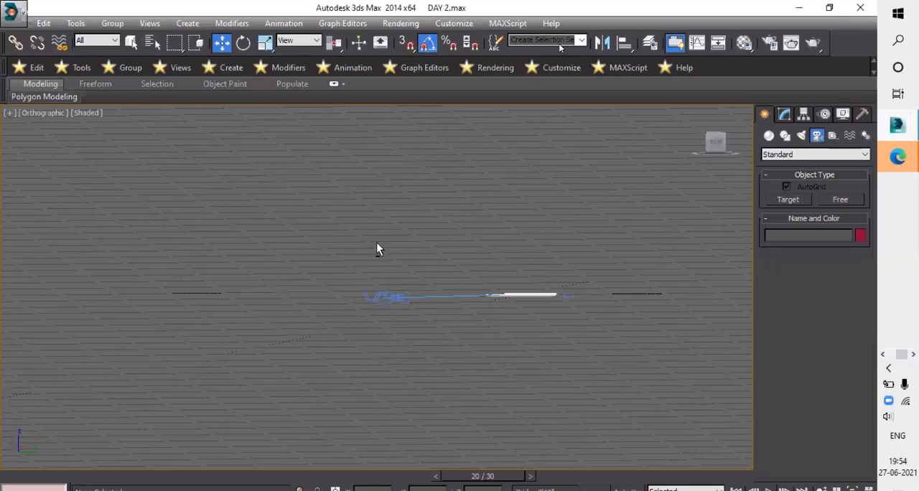
{"action": "middle_click_drag", "start_coordinate": [376, 242], "coordinate": [374, 255], "text": "alt"}
{"action": "scroll", "coordinate": [410, 325], "scroll_direction": "up", "scroll_amount": 7}
{"action": "middle_click_drag", "start_coordinate": [393, 340], "coordinate": [385, 287], "text": "alt"}
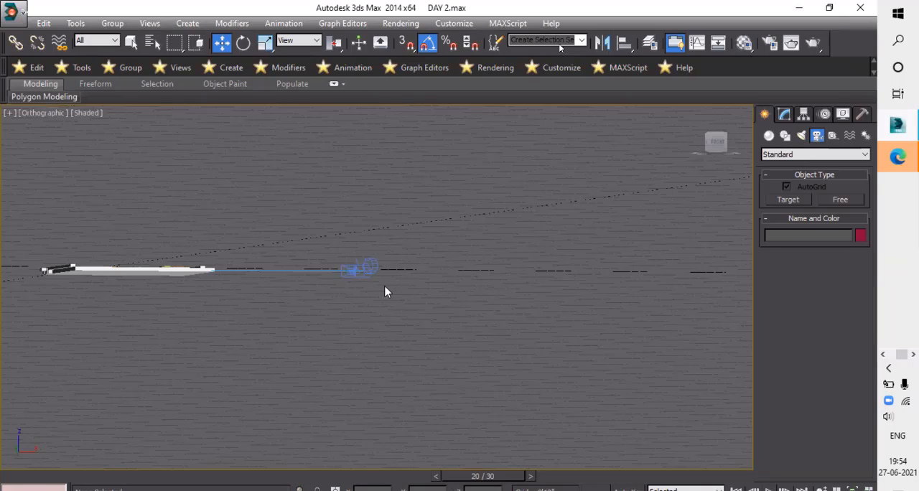
{"action": "middle_click_drag", "start_coordinate": [437, 311], "coordinate": [441, 374], "text": "alt"}
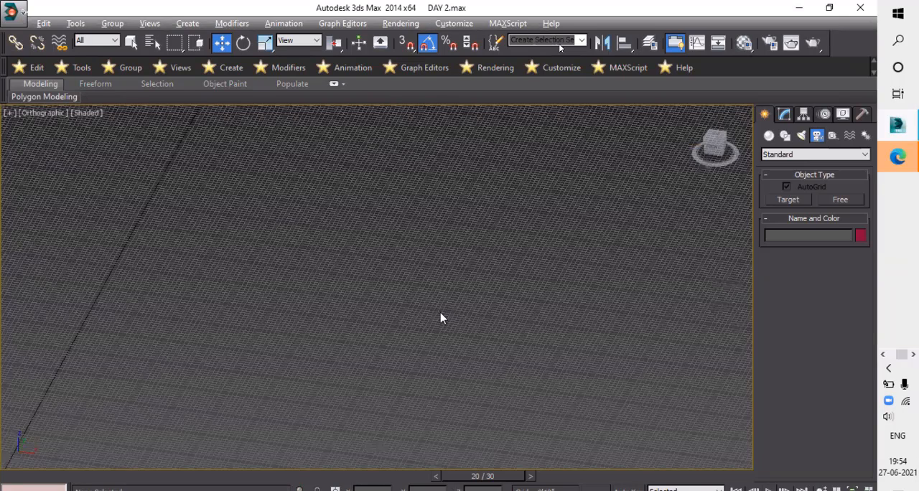
{"action": "scroll", "coordinate": [442, 282], "scroll_direction": "down", "scroll_amount": 6}
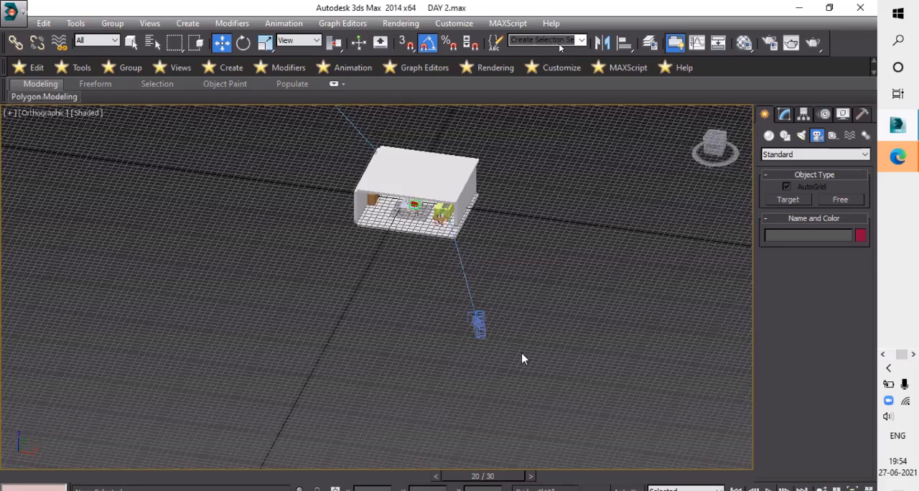
{"action": "middle_click_drag", "start_coordinate": [522, 353], "coordinate": [523, 353], "text": "alt"}
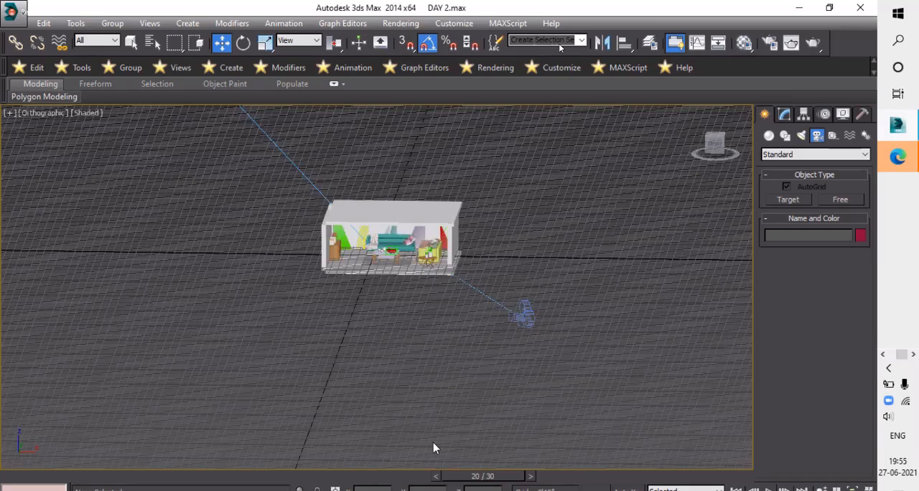
- Look through Camera001 and orbit and pan it to frame the furnished room at an angle through its open front
{"action": "key", "text": "c"}
{"action": "middle_click_drag", "start_coordinate": [445, 294], "coordinate": [544, 365]}
{"action": "middle_click_drag", "start_coordinate": [511, 264], "coordinate": [483, 413]}
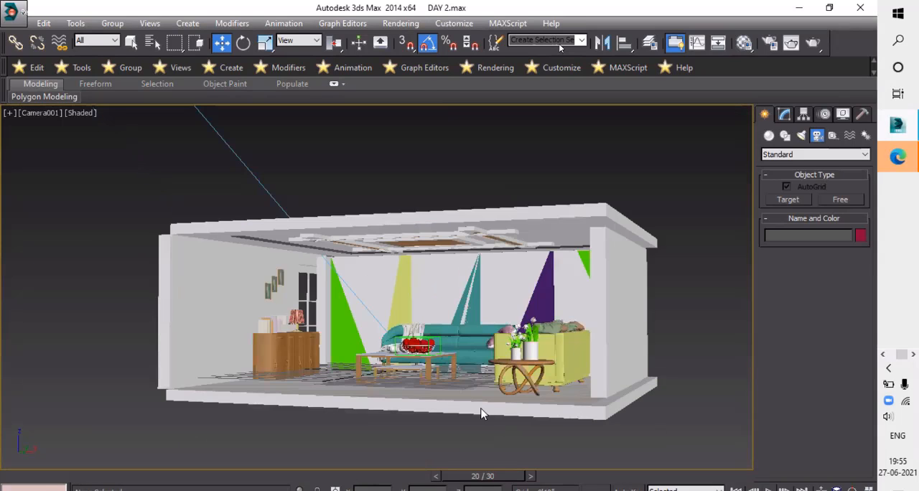
{"action": "middle_click_drag", "start_coordinate": [443, 320], "coordinate": [517, 280]}
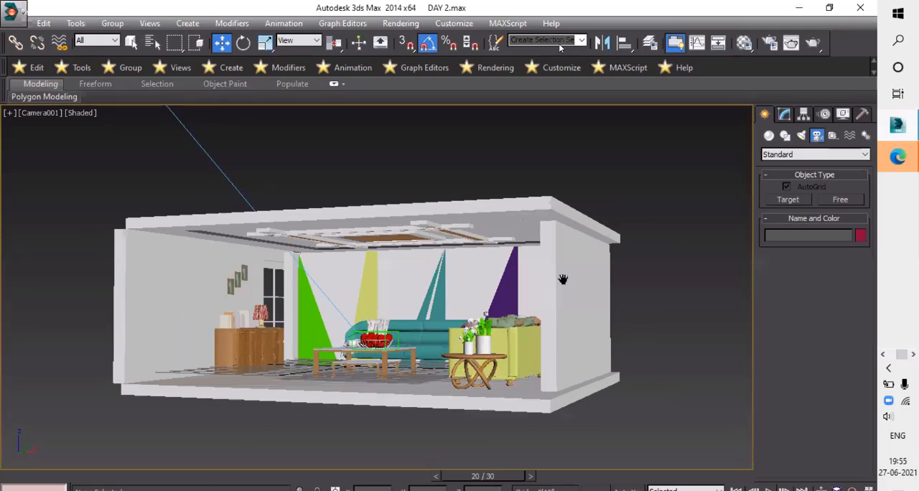
{"action": "middle_click_drag", "start_coordinate": [671, 404], "coordinate": [582, 250]}
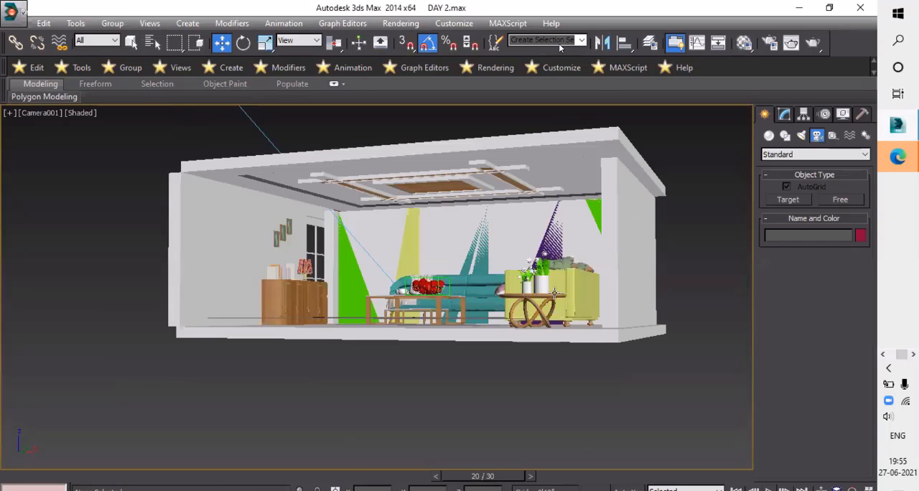
{"action": "middle_click_drag", "start_coordinate": [555, 293], "coordinate": [536, 317]}
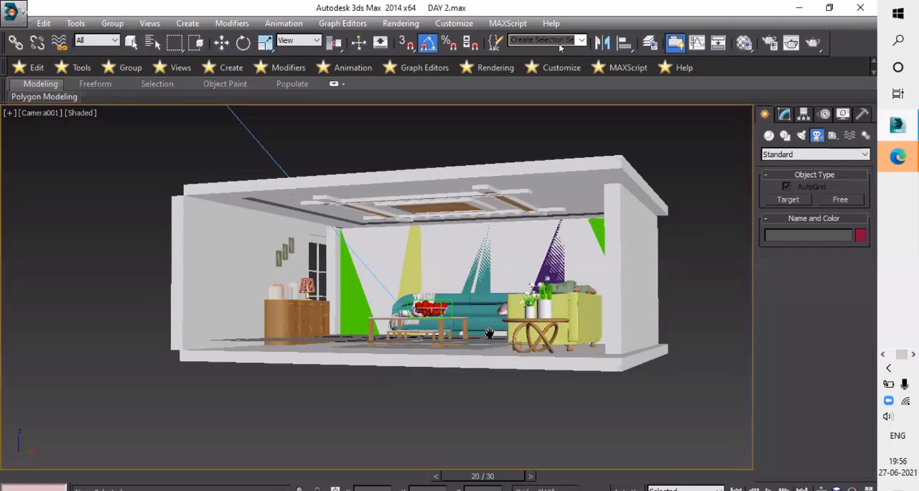
{"action": "middle_click_drag", "start_coordinate": [439, 307], "coordinate": [462, 326]}
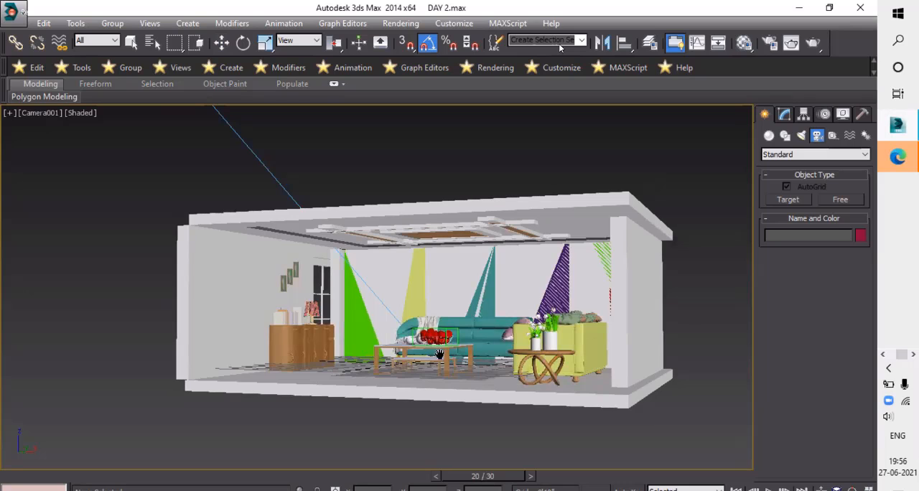
{"action": "middle_click_drag", "start_coordinate": [521, 259], "coordinate": [740, 474]}
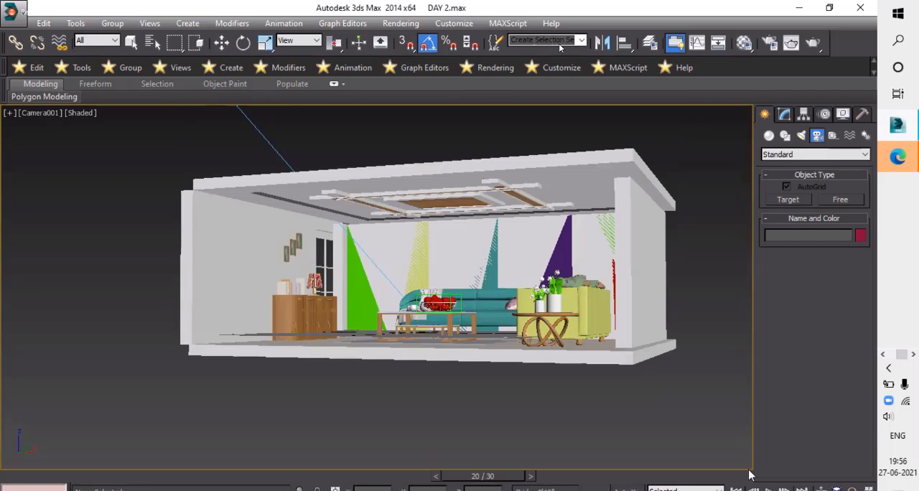
- Tighten the Camera001 framing so the room's interior fills most of the view
{"action": "scroll", "coordinate": [526, 359], "scroll_direction": "down", "scroll_amount": 3}
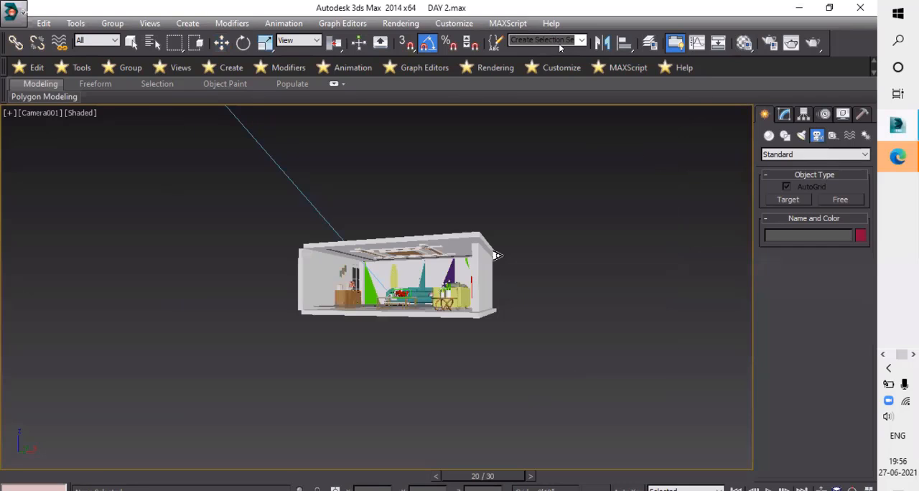
{"action": "scroll", "coordinate": [493, 362], "scroll_direction": "up", "scroll_amount": 5}
{"action": "scroll", "coordinate": [493, 363], "scroll_direction": "down", "scroll_amount": 4}
{"action": "scroll", "coordinate": [480, 316], "scroll_direction": "up", "scroll_amount": 2}
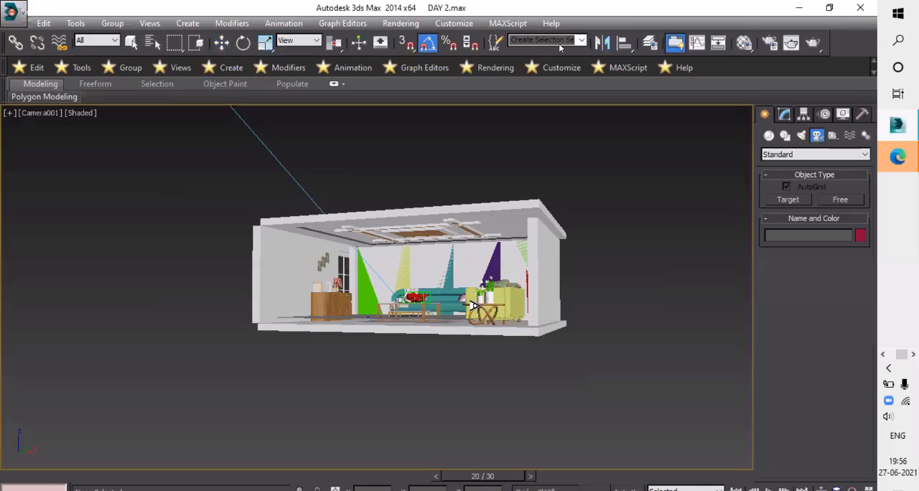
{"action": "scroll", "coordinate": [474, 307], "scroll_direction": "up", "scroll_amount": 3}
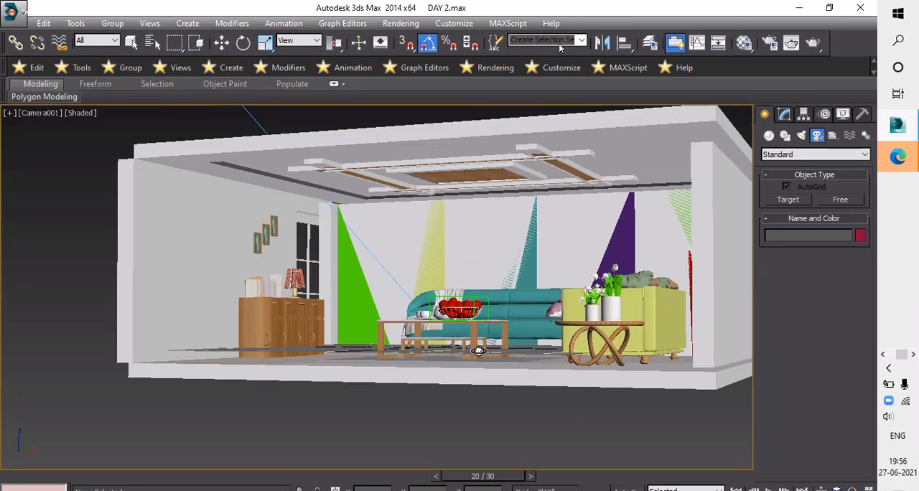
{"action": "middle_click_drag", "start_coordinate": [521, 367], "coordinate": [624, 388], "text": "alt"}
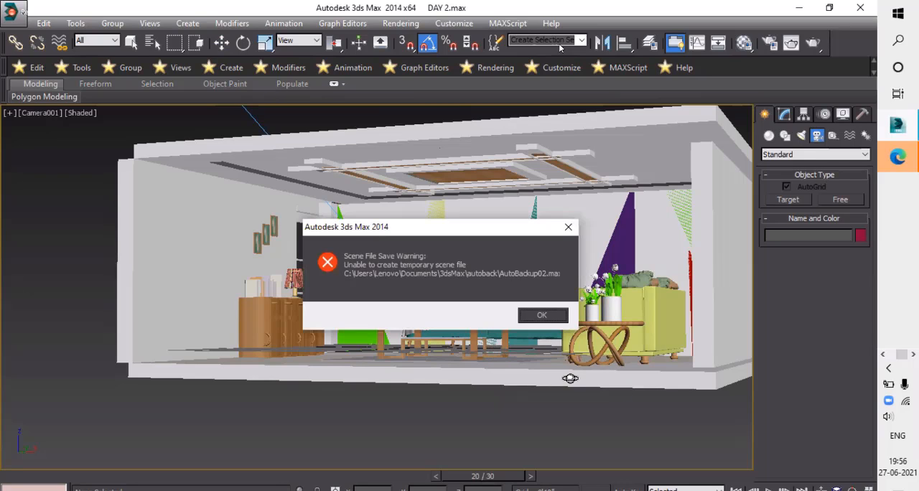
- Dismiss the autobackup warning and bring Camera001 into the room so the sofa, cabinet and tables fill the frame
{"action": "key", "text": "Return"}
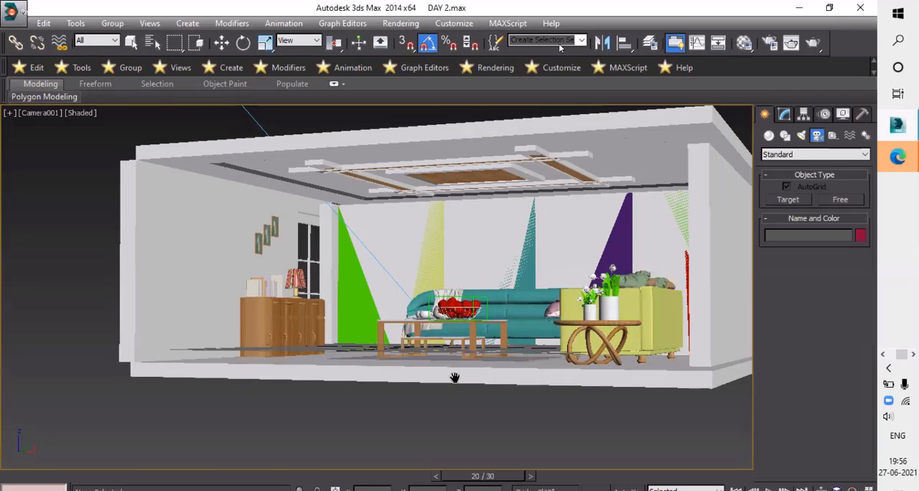
{"action": "scroll", "coordinate": [455, 376], "scroll_direction": "up", "scroll_amount": 3}
{"action": "scroll", "coordinate": [486, 400], "scroll_direction": "up", "scroll_amount": 2}
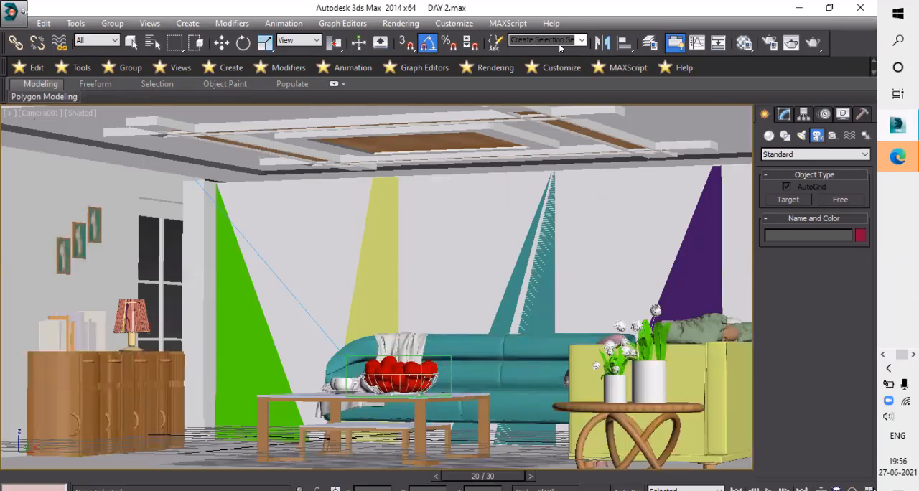
{"action": "mouse_move", "coordinate": [526, 327]}
{"action": "middle_mouse_down", "text": "alt"}
{"action": "mouse_move", "coordinate": [501, 318]}
{"action": "mouse_move", "coordinate": [531, 357]}
{"action": "mouse_move", "coordinate": [519, 327]}
{"action": "middle_mouse_up", "text": "alt"}
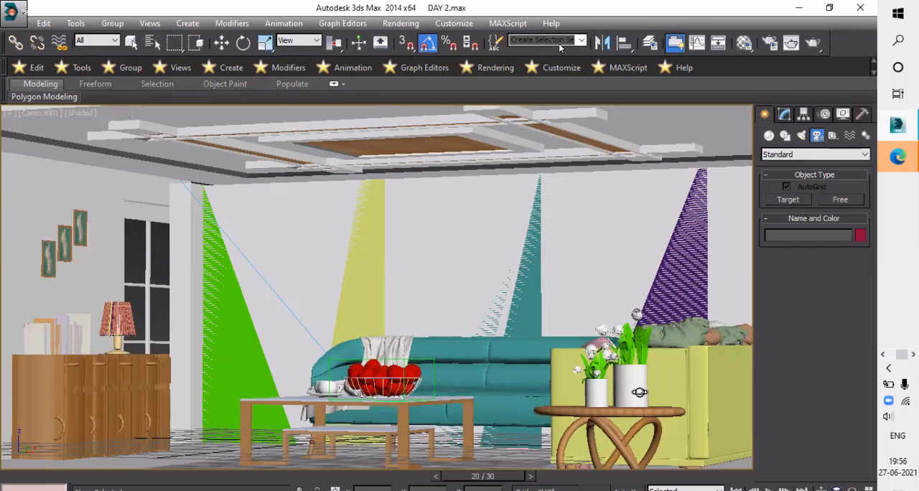
{"action": "left_click_drag", "start_coordinate": [643, 391], "coordinate": [640, 383]}
{"action": "key", "text": "ctrl+z"}
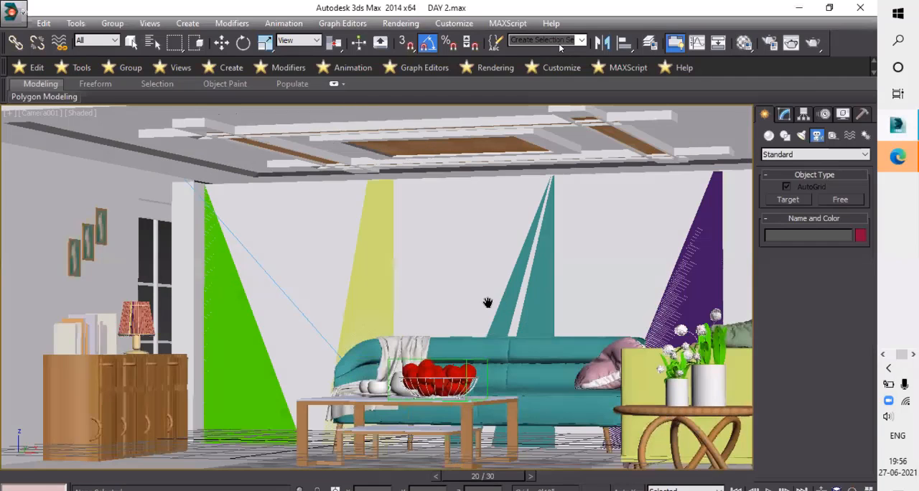
- Shift the Camera001 framing and move closer to the sofa wall, keeping the coffee table and side table in the foreground
{"action": "mouse_move", "coordinate": [477, 306]}
{"action": "middle_mouse_down"}
{"action": "mouse_move", "coordinate": [453, 310]}
{"action": "mouse_move", "coordinate": [466, 317]}
{"action": "mouse_move", "coordinate": [487, 306]}
{"action": "mouse_move", "coordinate": [515, 329]}
{"action": "middle_mouse_up"}
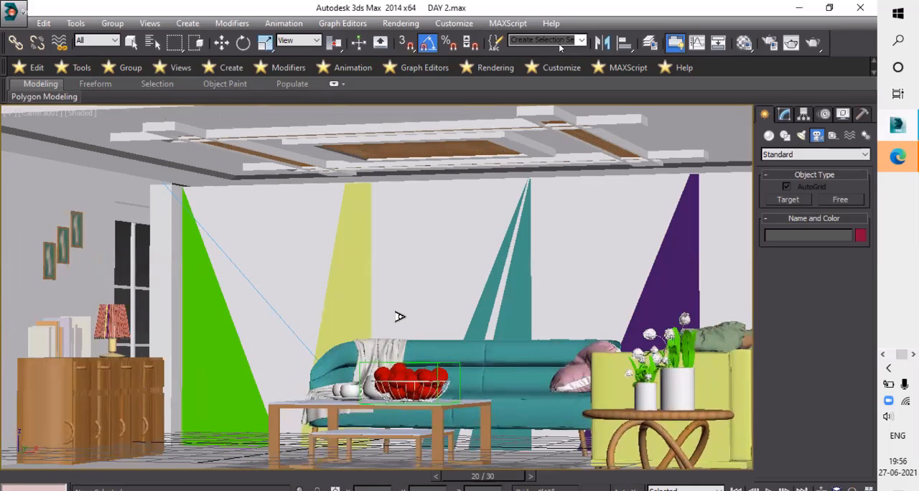
{"action": "scroll", "coordinate": [429, 286], "scroll_direction": "up", "scroll_amount": 3}
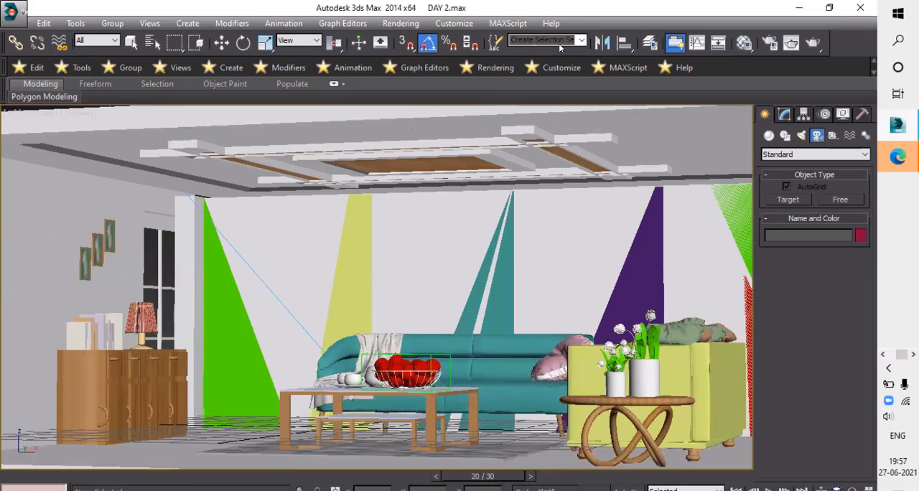
{"action": "scroll", "coordinate": [482, 288], "scroll_direction": "up", "scroll_amount": 2}
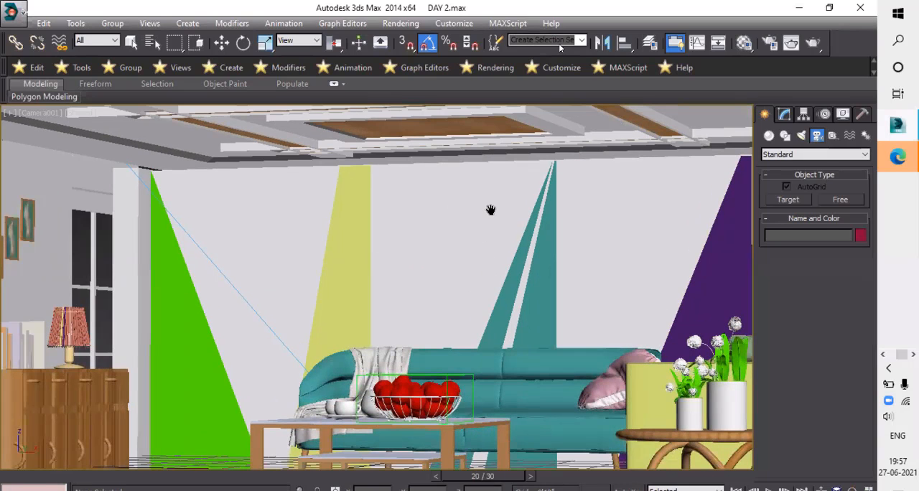
{"action": "middle_click_drag", "start_coordinate": [492, 211], "coordinate": [517, 219]}
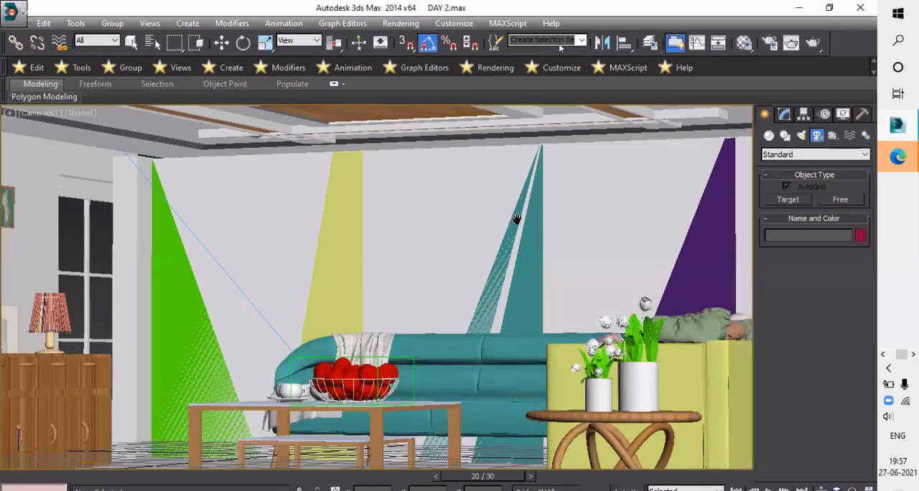
- Switch to sam2.jpg in Photos to compare the camera angle with the reference render, and return to 3ds Max
{"action": "middle_click_drag", "start_coordinate": [888, 378], "coordinate": [902, 361]}
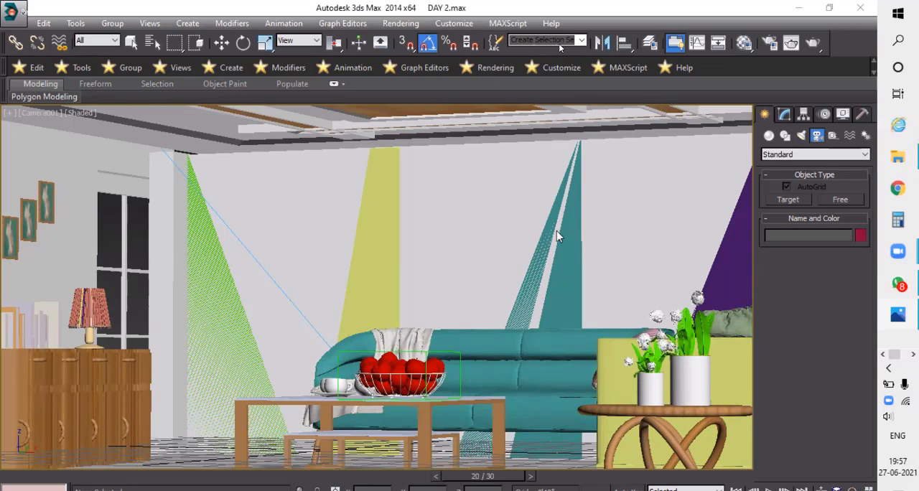
{"action": "key", "text": "alt+Tab"}
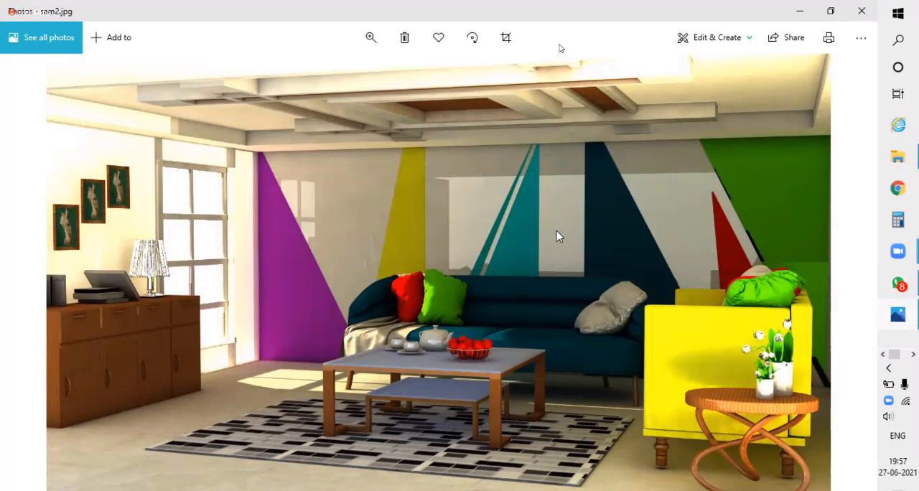
{"action": "left_click", "coordinate": [913, 355]}
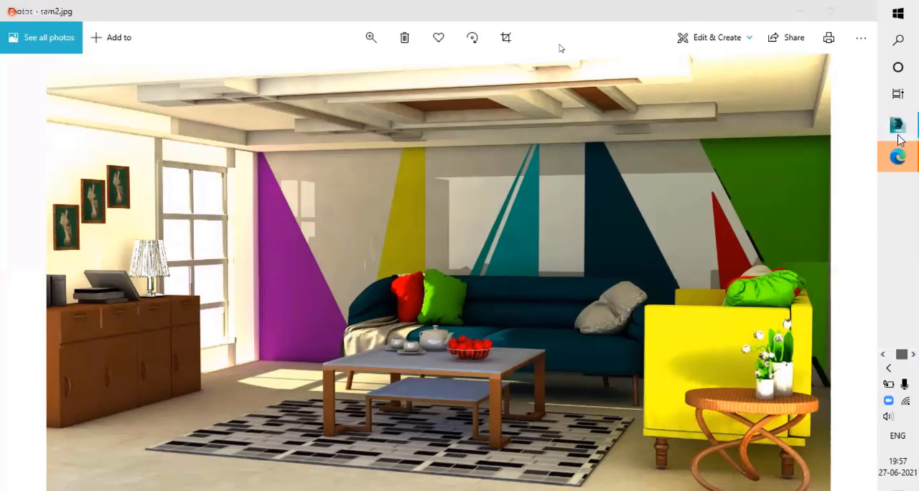
{"action": "left_click", "coordinate": [899, 130]}
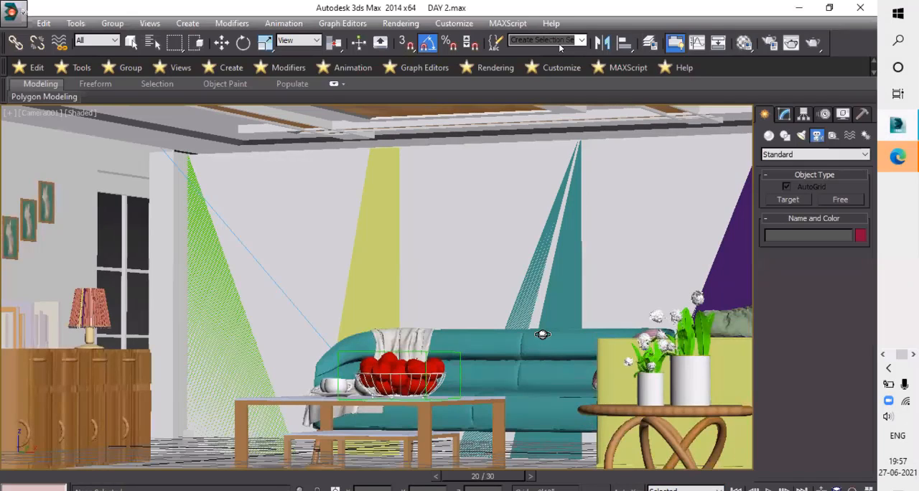
- Orbit and pan Camera001 to a low, more frontal view of the sofa and coffee table, ending with the Move tool
{"action": "key", "text": "ctrl+z"}
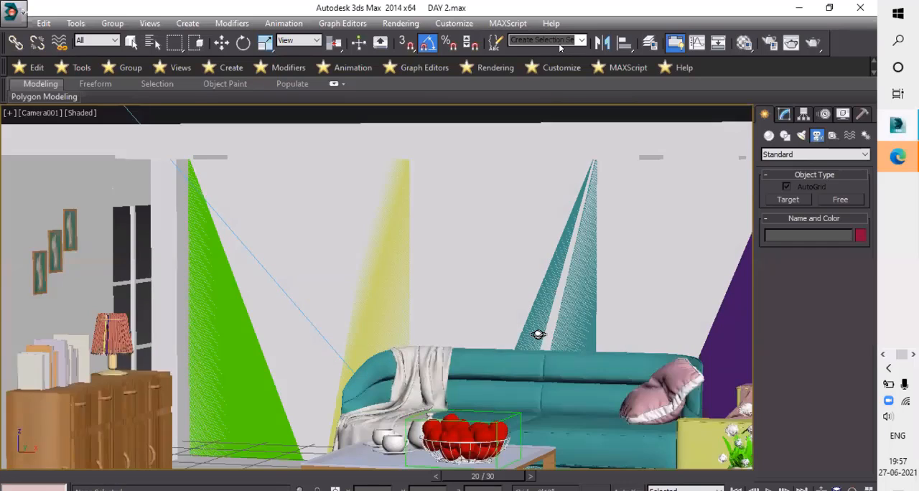
{"action": "key", "text": "ctrl+y"}
{"action": "middle_click_drag", "start_coordinate": [549, 333], "coordinate": [584, 291], "text": "alt"}
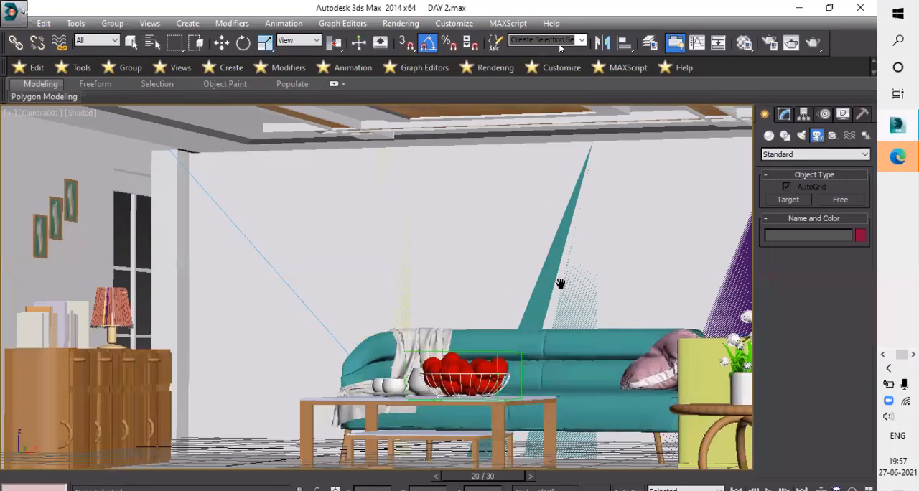
{"action": "middle_click_drag", "start_coordinate": [518, 283], "coordinate": [478, 313]}
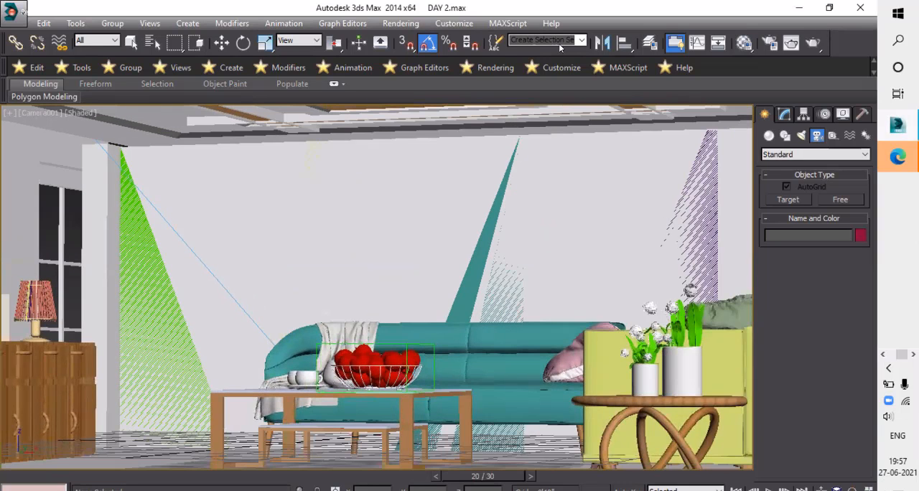
{"action": "mouse_move", "coordinate": [323, 316]}
{"action": "middle_mouse_down", "text": "alt"}
{"action": "mouse_move", "coordinate": [331, 323]}
{"action": "mouse_move", "coordinate": [331, 315]}
{"action": "middle_mouse_up", "text": "alt"}
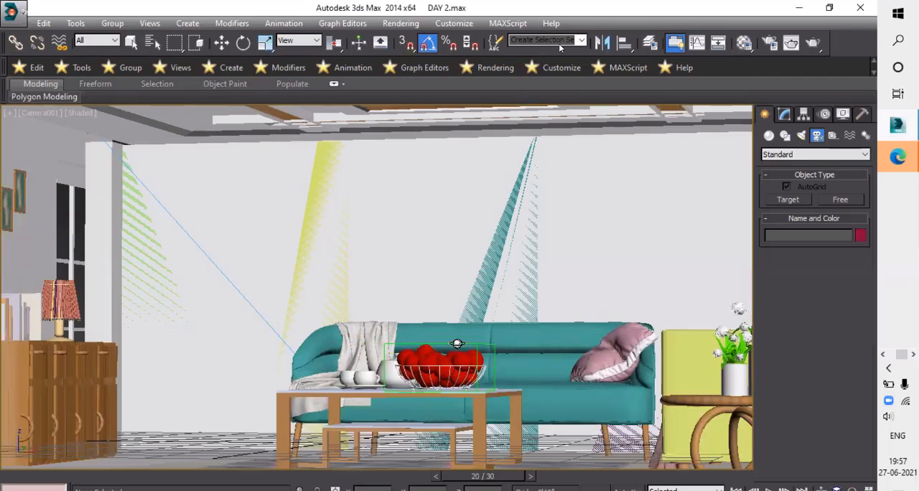
{"action": "key", "text": "w"}
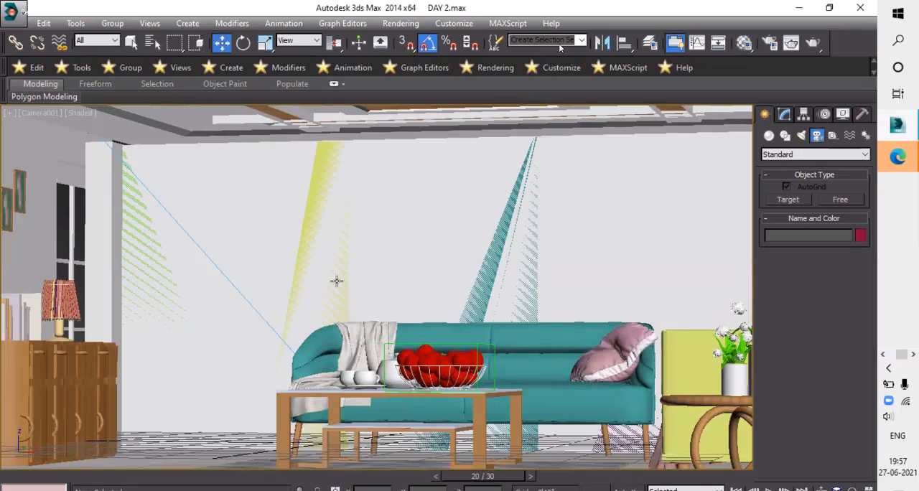
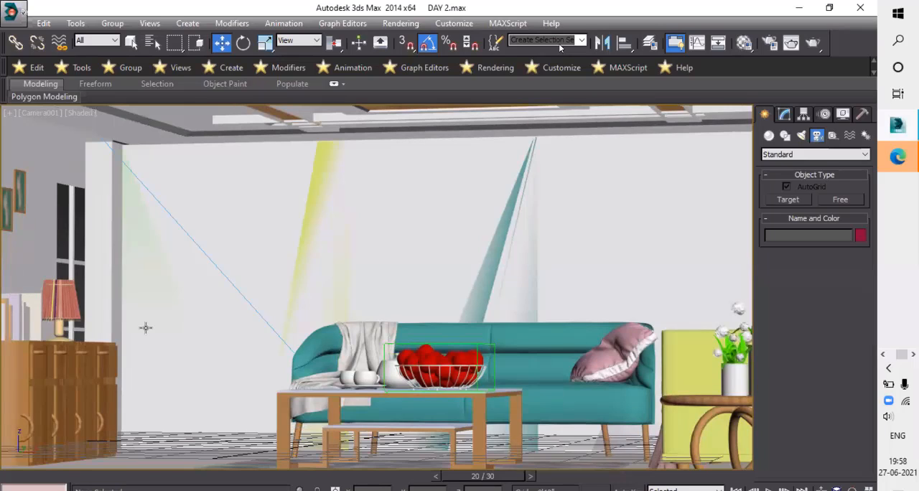
- Switch from the camera to the Perspective view and bring the window in the exterior side wall into close view
{"action": "key", "text": "p"}
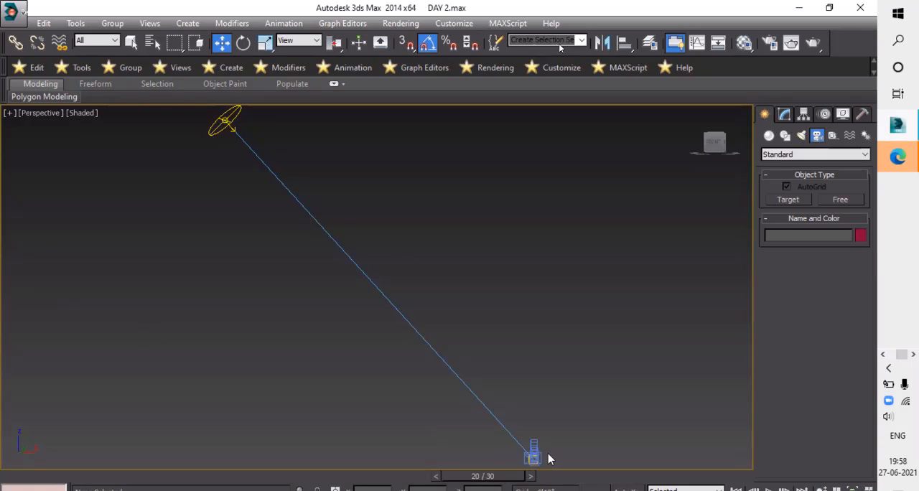
{"action": "scroll", "coordinate": [549, 456], "scroll_direction": "up", "scroll_amount": 1}
{"action": "middle_click_drag", "start_coordinate": [549, 455], "coordinate": [431, 286]}
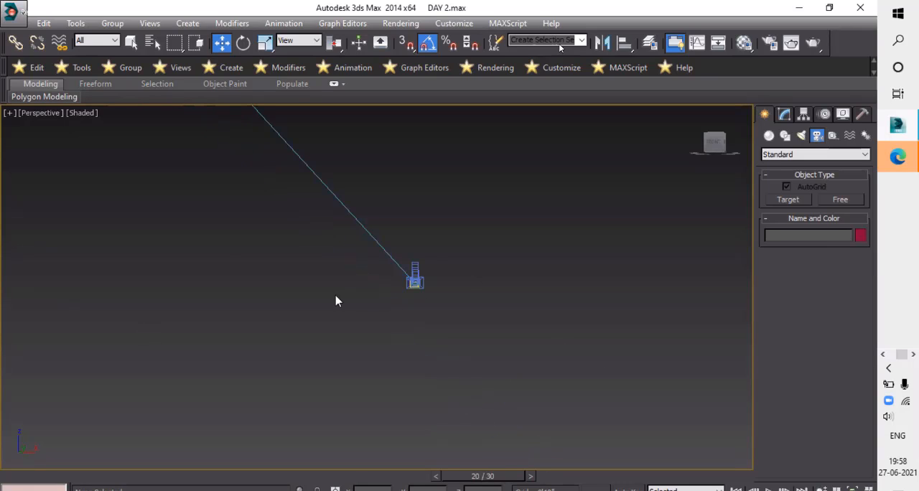
{"action": "middle_click_drag", "start_coordinate": [336, 296], "coordinate": [219, 257]}
{"action": "scroll", "coordinate": [218, 259], "scroll_direction": "up", "scroll_amount": 1}
{"action": "scroll", "coordinate": [296, 277], "scroll_direction": "down", "scroll_amount": 1}
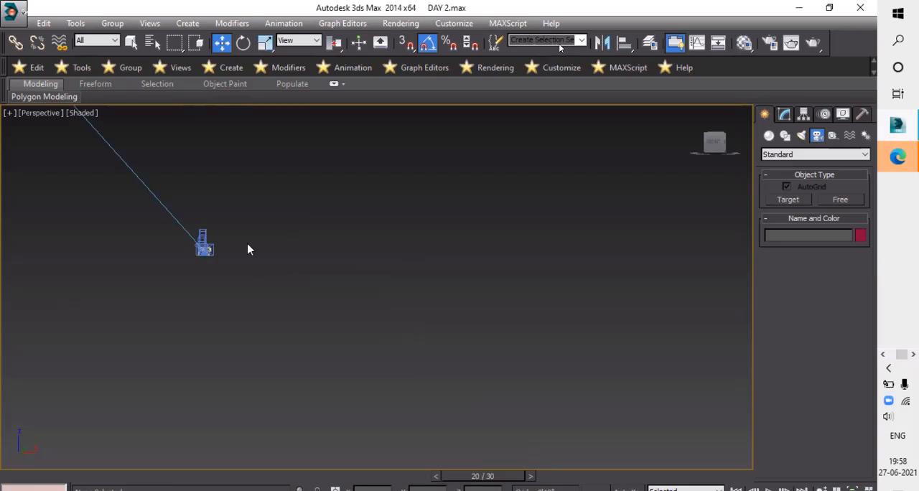
{"action": "middle_click_drag", "start_coordinate": [338, 437], "coordinate": [695, 156]}
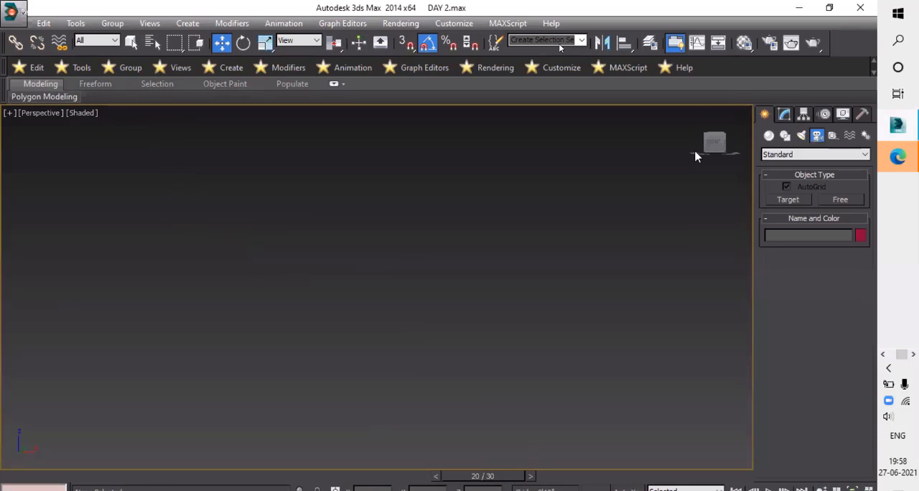
{"action": "scroll", "coordinate": [698, 115], "scroll_direction": "down", "scroll_amount": 1}
{"action": "left_click", "coordinate": [697, 113]}
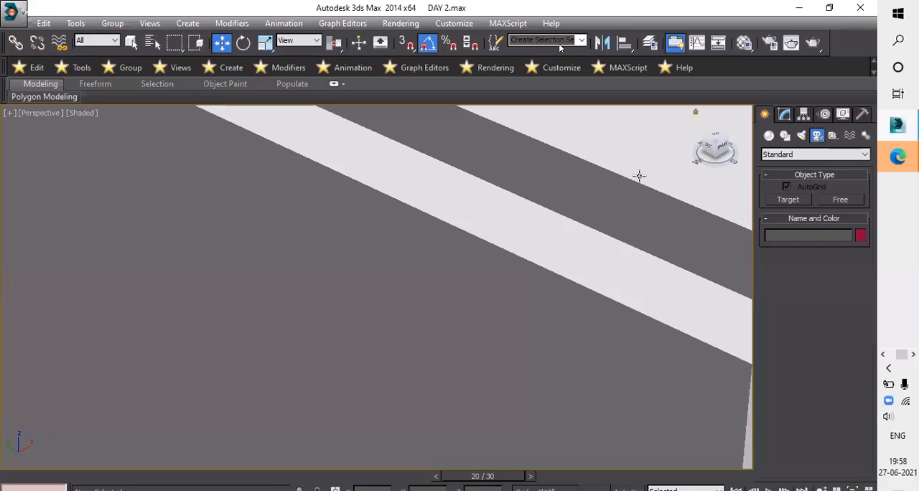
{"action": "scroll", "coordinate": [611, 278], "scroll_direction": "down", "scroll_amount": 5}
{"action": "scroll", "coordinate": [490, 360], "scroll_direction": "up", "scroll_amount": 3}
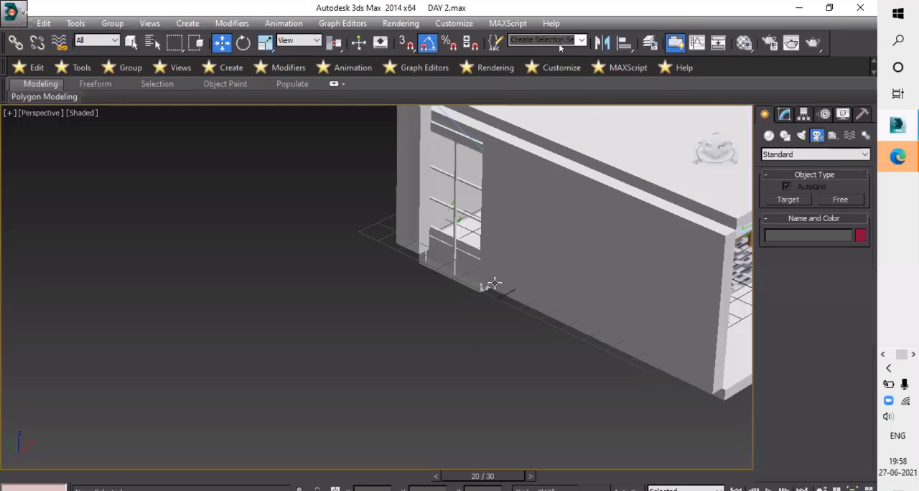
{"action": "scroll", "coordinate": [494, 275], "scroll_direction": "up", "scroll_amount": 3}
{"action": "scroll", "coordinate": [517, 297], "scroll_direction": "up", "scroll_amount": 2}
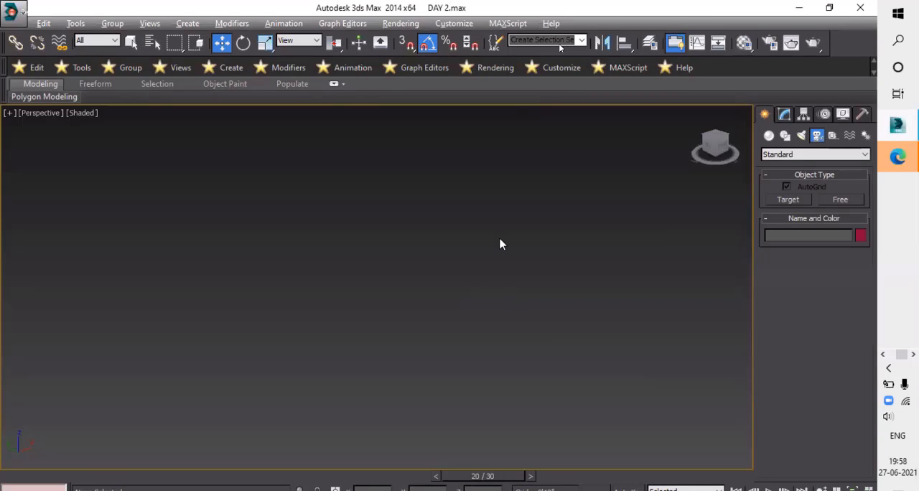
{"action": "scroll", "coordinate": [517, 211], "scroll_direction": "down", "scroll_amount": 5}
{"action": "middle_click_drag", "start_coordinate": [517, 211], "coordinate": [446, 294]}
{"action": "scroll", "coordinate": [446, 293], "scroll_direction": "up", "scroll_amount": 4}
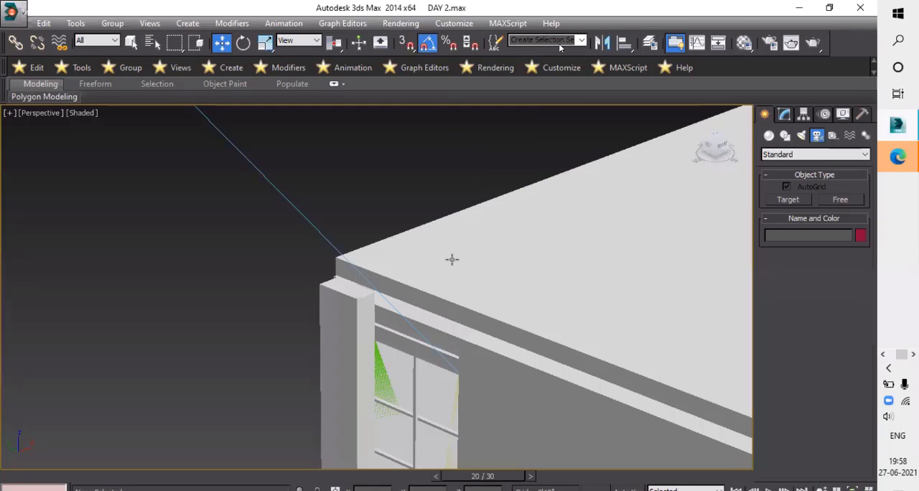
{"action": "middle_click_drag", "start_coordinate": [453, 259], "coordinate": [480, 229]}
{"action": "middle_click_drag", "start_coordinate": [261, 259], "coordinate": [256, 181]}
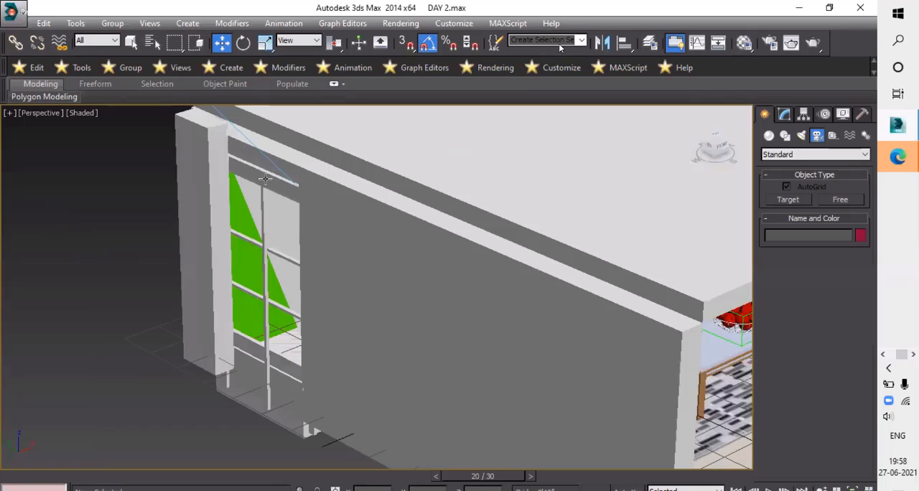
- Select the box above the window, check its modifier stack and leave the Mesh Select vertex level
{"action": "left_click", "coordinate": [316, 208]}
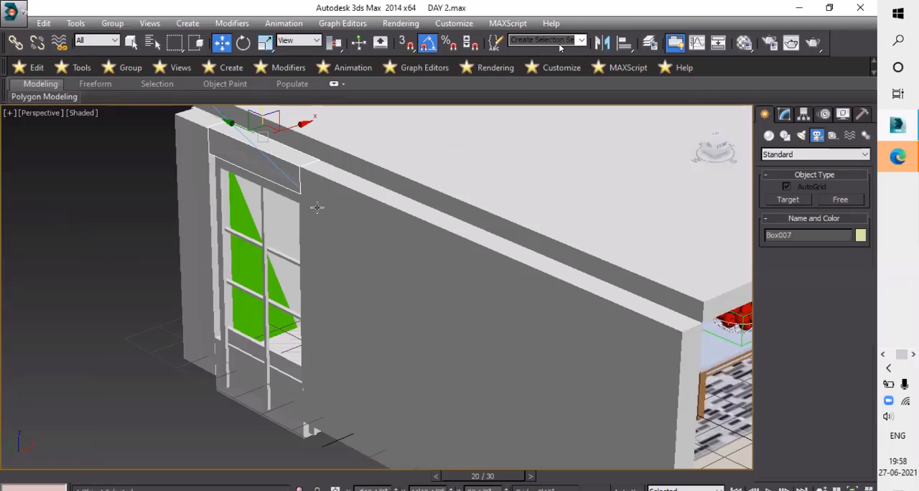
{"action": "middle_click_drag", "start_coordinate": [323, 188], "coordinate": [312, 189], "text": "alt"}
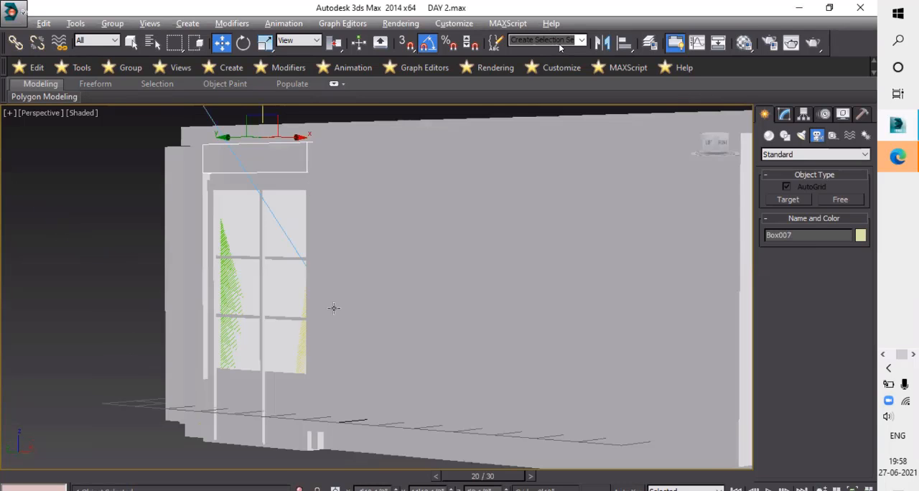
{"action": "middle_click_drag", "start_coordinate": [334, 308], "coordinate": [580, 486], "text": "alt"}
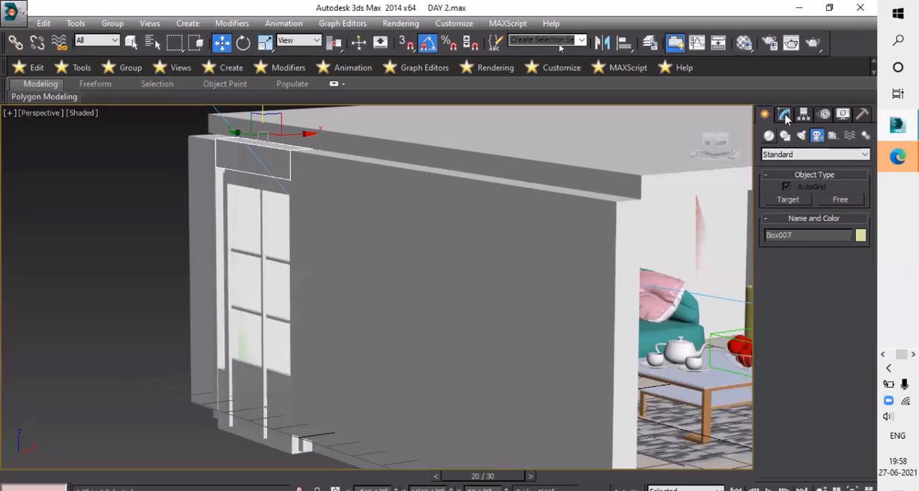
{"action": "left_click", "coordinate": [785, 115]}
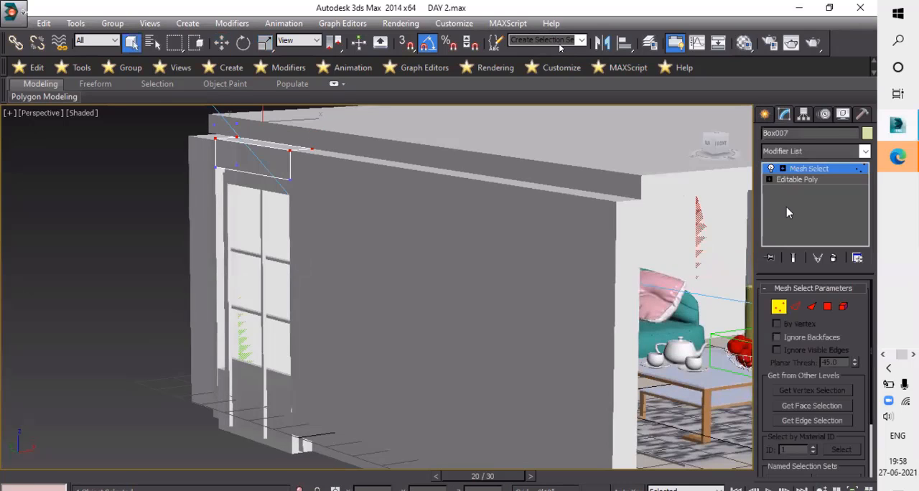
{"action": "left_click", "coordinate": [833, 168]}
{"action": "left_click", "coordinate": [765, 115]}
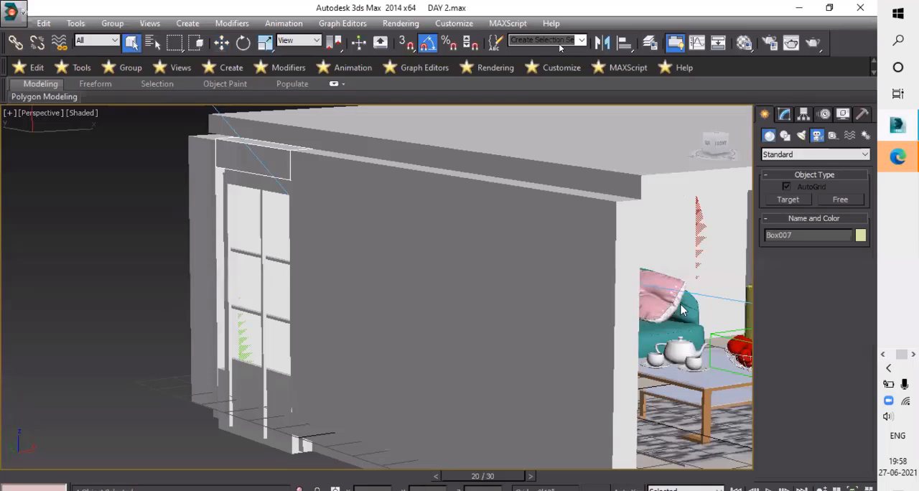
- Draw a flat box over the window opening using 3D snap and AutoGrid, about 3'5" by 2'6 1/2" with zero height
{"action": "left_click", "coordinate": [770, 136]}
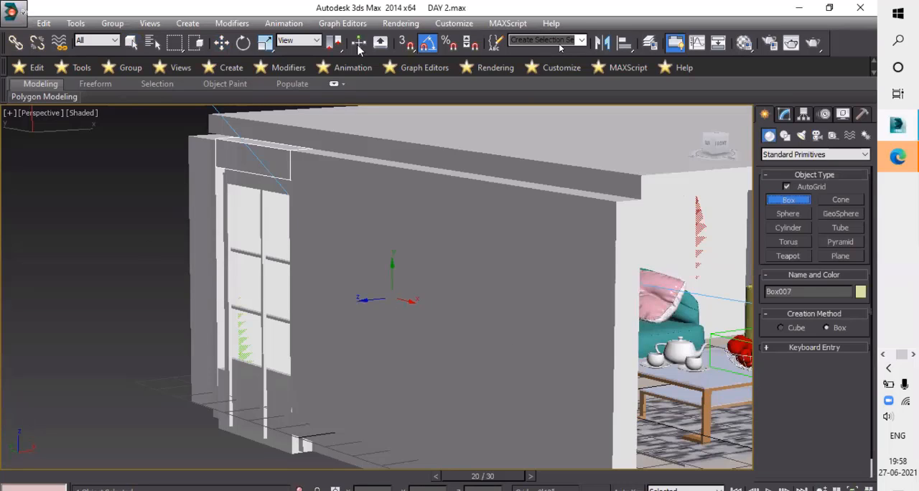
{"action": "left_click", "coordinate": [408, 44]}
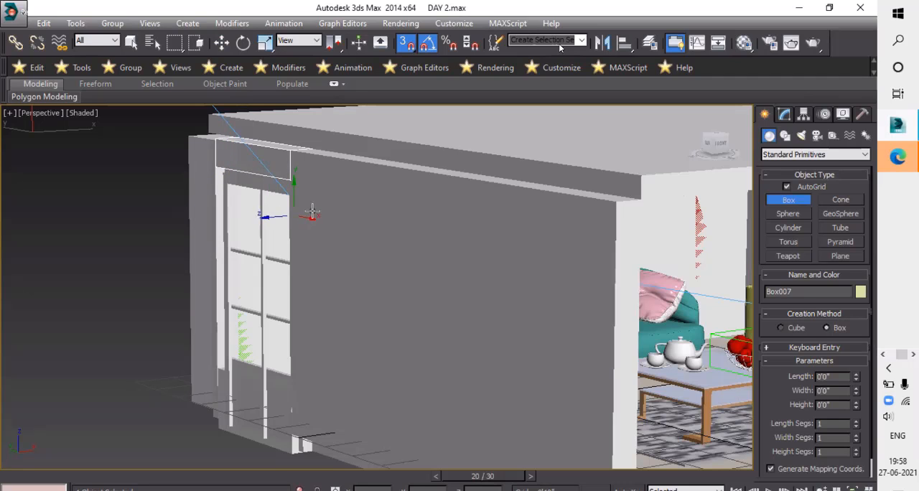
{"action": "middle_click_drag", "start_coordinate": [312, 211], "coordinate": [244, 197], "text": "alt"}
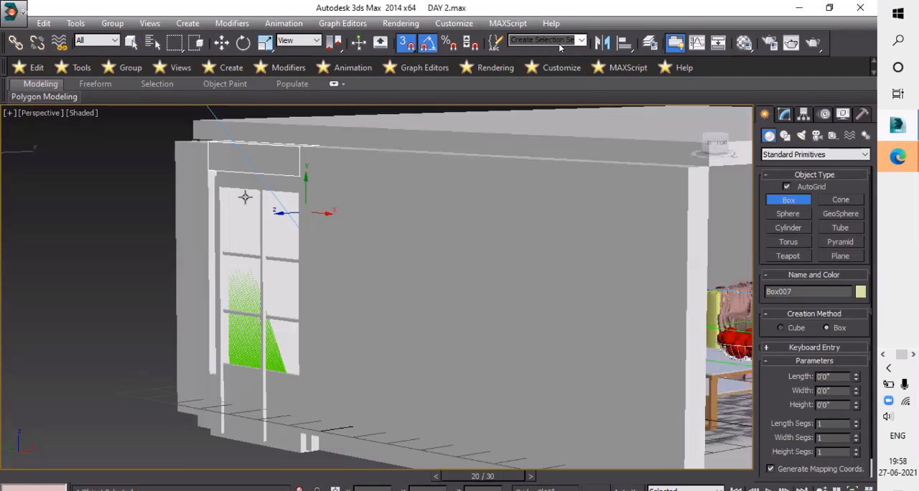
{"action": "scroll", "coordinate": [219, 185], "scroll_direction": "down", "scroll_amount": 3}
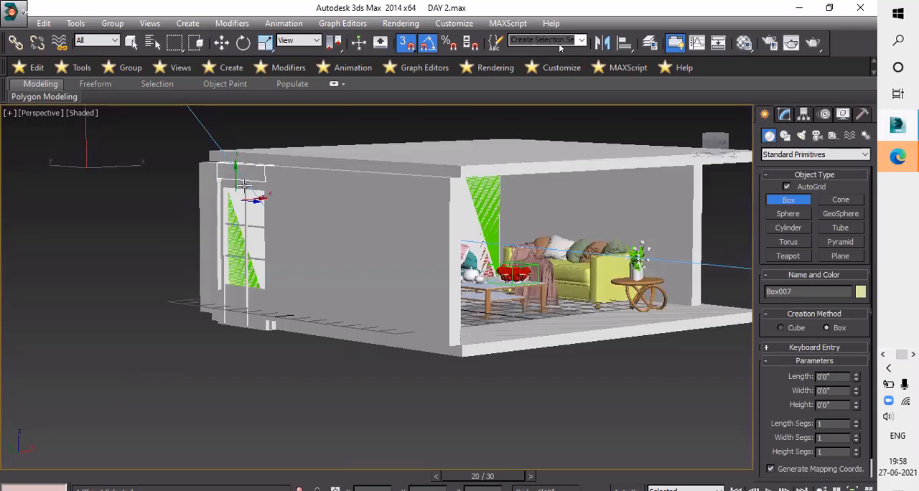
{"action": "scroll", "coordinate": [248, 188], "scroll_direction": "up", "scroll_amount": 5}
{"action": "scroll", "coordinate": [253, 187], "scroll_direction": "down", "scroll_amount": 5}
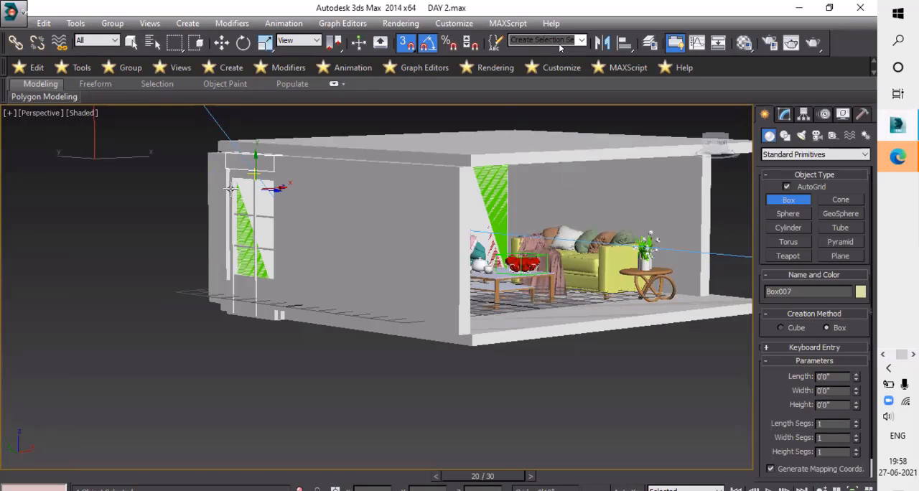
{"action": "middle_click_drag", "start_coordinate": [233, 186], "coordinate": [230, 178], "text": "alt"}
{"action": "left_click_drag", "start_coordinate": [230, 178], "coordinate": [271, 281]}
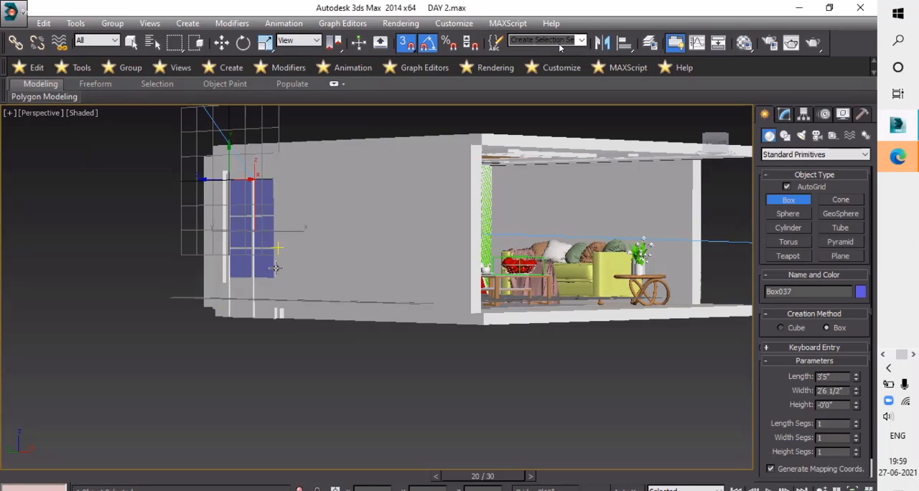
{"action": "left_click", "coordinate": [196, 272]}
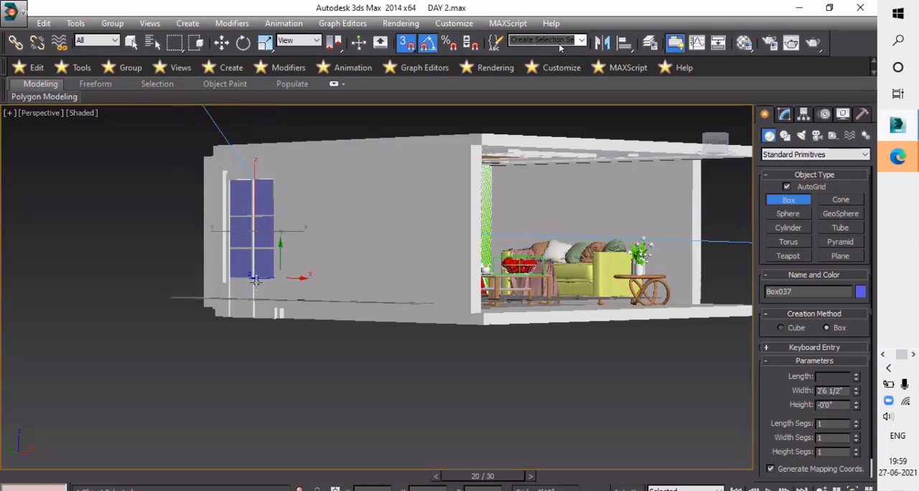
- Convert the flat window box to an Editable Poly, working from inside the room
{"action": "middle_click_drag", "start_coordinate": [254, 281], "coordinate": [231, 266], "text": "alt"}
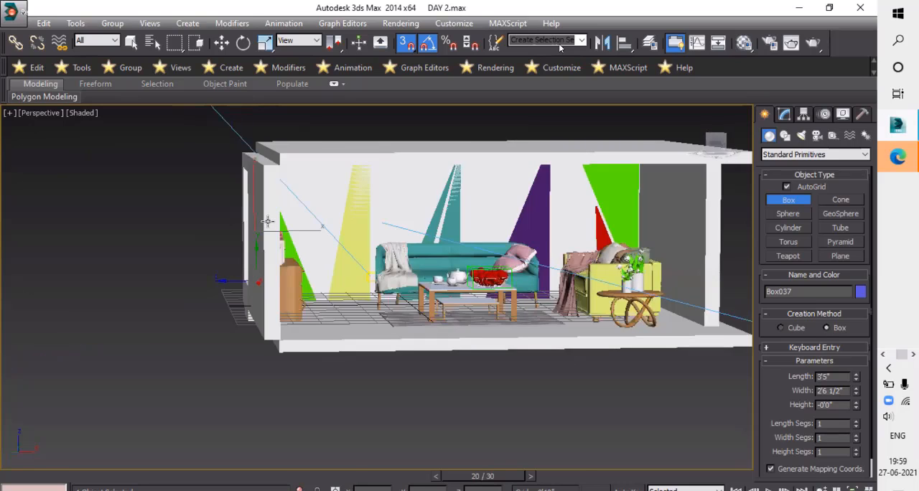
{"action": "middle_click_drag", "start_coordinate": [268, 221], "coordinate": [277, 241], "text": "alt"}
{"action": "key", "text": "alt+q"}
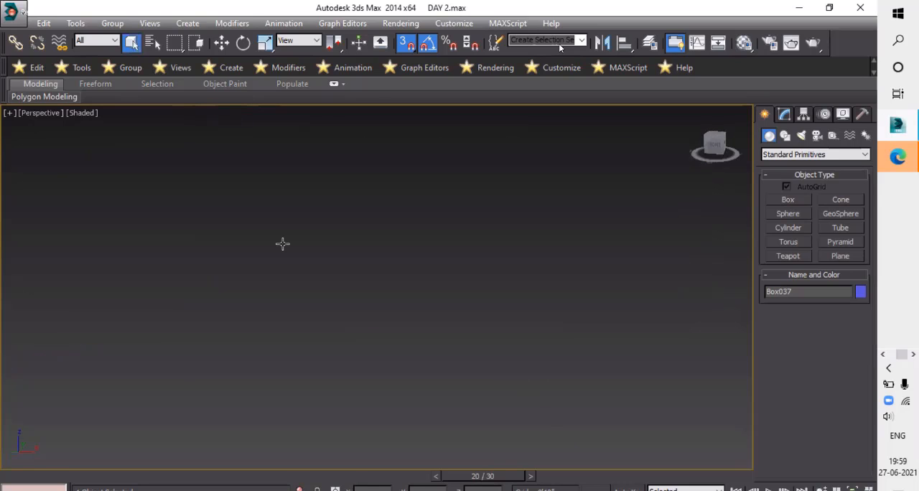
{"action": "key", "text": "alt+q"}
{"action": "key", "text": "alt+q"}
{"action": "key", "text": "alt+q"}
{"action": "middle_click_drag", "start_coordinate": [398, 262], "coordinate": [370, 308], "text": "alt"}
{"action": "scroll", "coordinate": [396, 275], "scroll_direction": "up", "scroll_amount": 5}
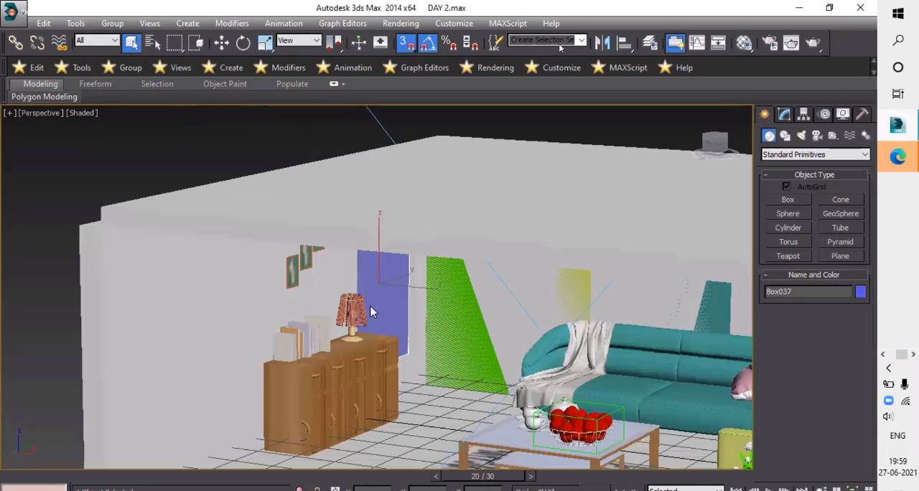
{"action": "right_click", "coordinate": [370, 309]}
{"action": "left_click", "coordinate": [371, 308]}
{"action": "scroll", "coordinate": [384, 385], "scroll_direction": "up", "scroll_amount": 2}
{"action": "right_click", "coordinate": [406, 428]}
{"action": "mouse_move", "coordinate": [407, 429]}
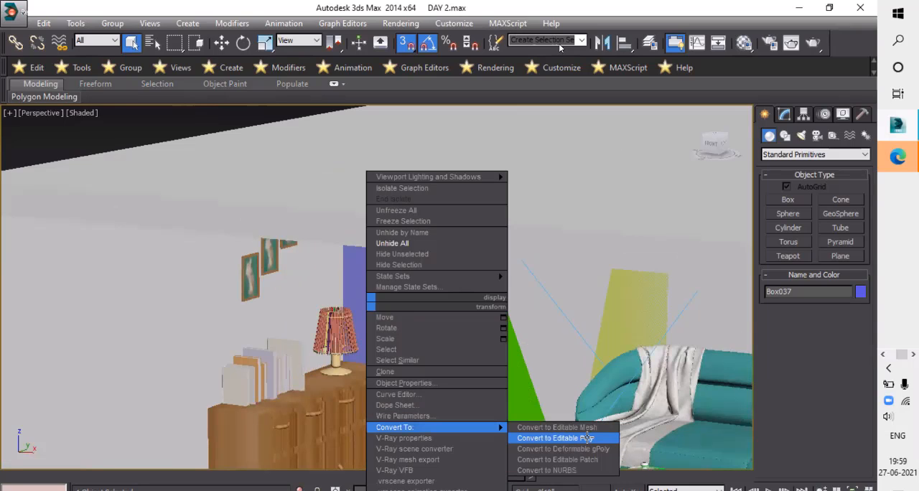
{"action": "left_click", "coordinate": [555, 438]}
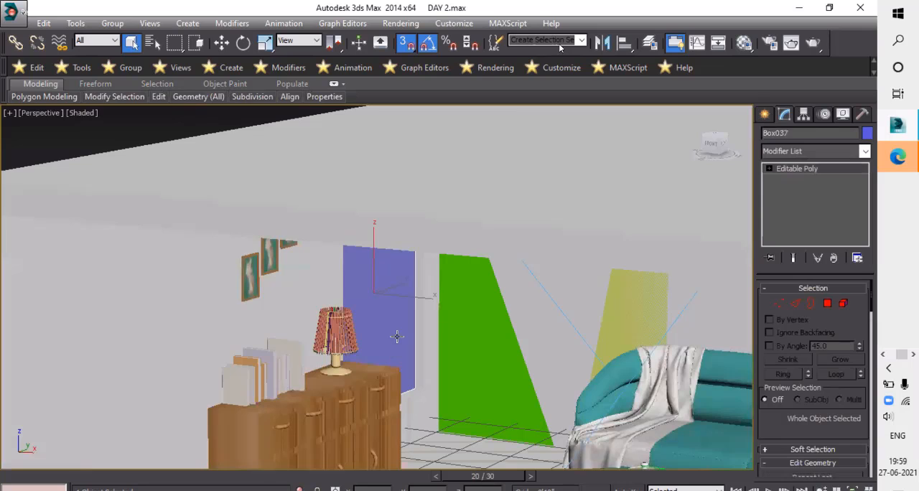
- Turn off 3D snap and move the window pane slightly outward along X, behind the window bars
{"action": "key", "text": "w"}
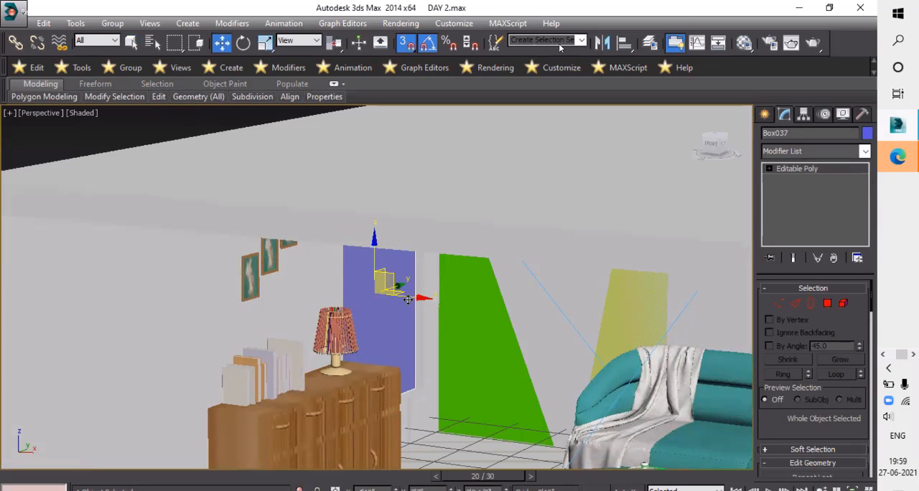
{"action": "left_click", "coordinate": [406, 47]}
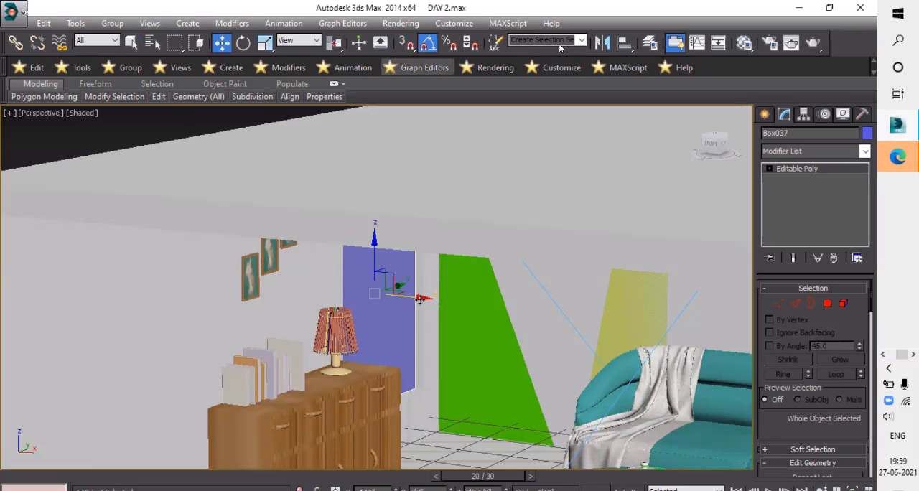
{"action": "left_click_drag", "start_coordinate": [421, 299], "coordinate": [417, 302]}
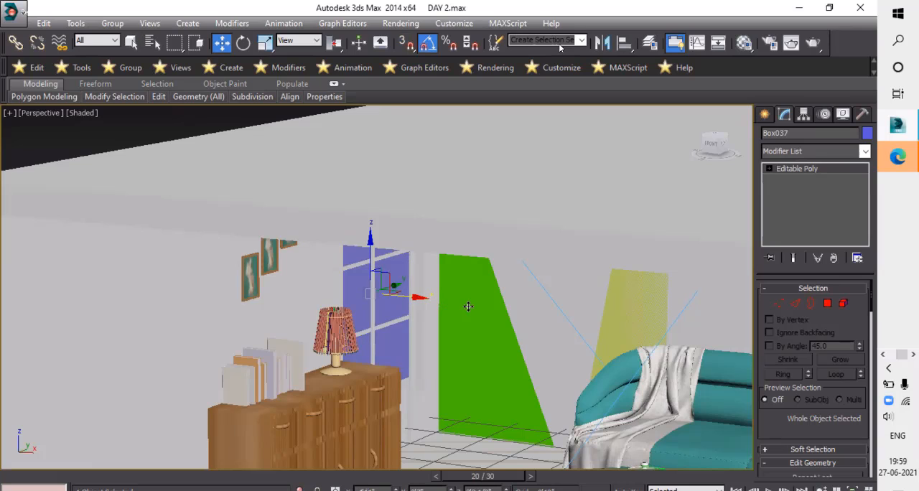
{"action": "middle_click_drag", "start_coordinate": [507, 309], "coordinate": [328, 300], "text": "alt"}
{"action": "middle_click_drag", "start_coordinate": [351, 260], "coordinate": [499, 310], "text": "alt"}
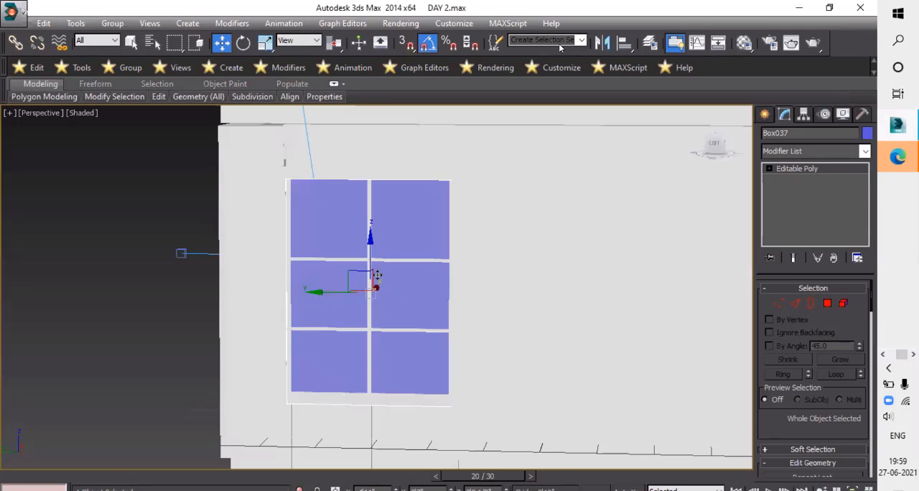
{"action": "key", "text": "shift+z"}
{"action": "key", "text": "shift+z"}
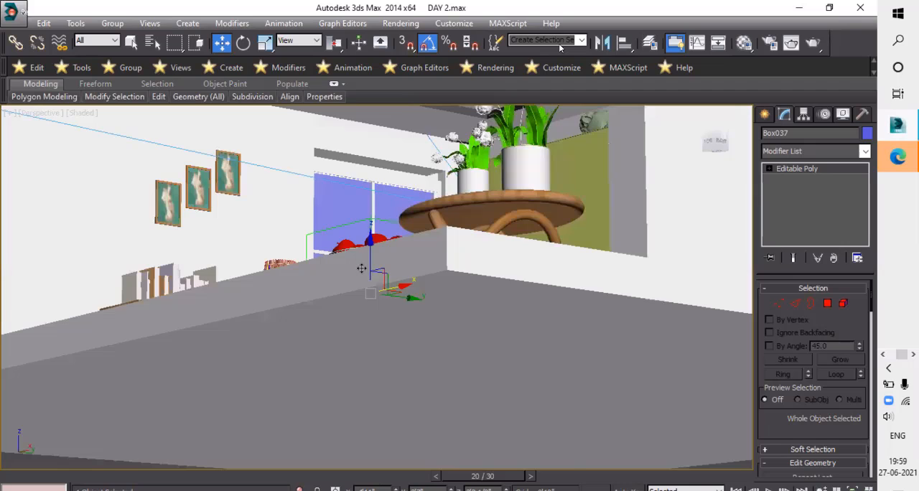
{"action": "key", "text": "shift+y"}
{"action": "key", "text": "shift+z"}
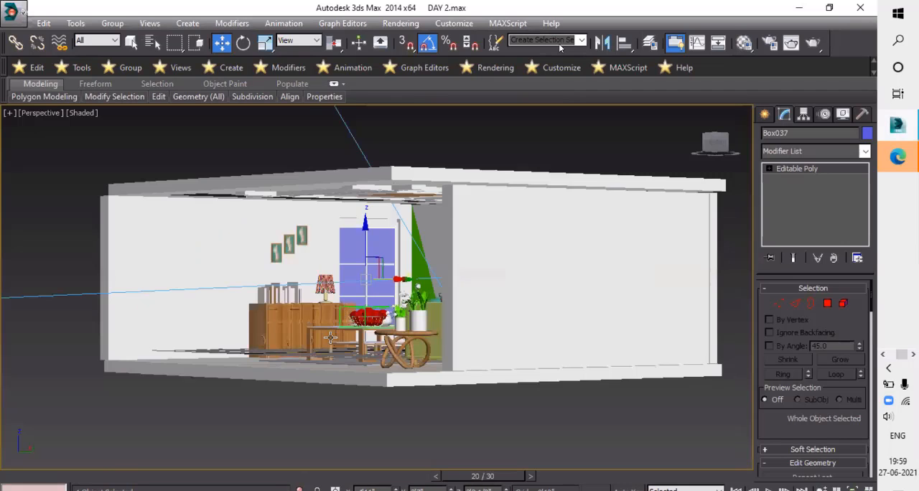
- Change the Cylinder071_mso Multi/Sub-Object material to a VRayMtl for the window pane
{"action": "key", "text": "m"}
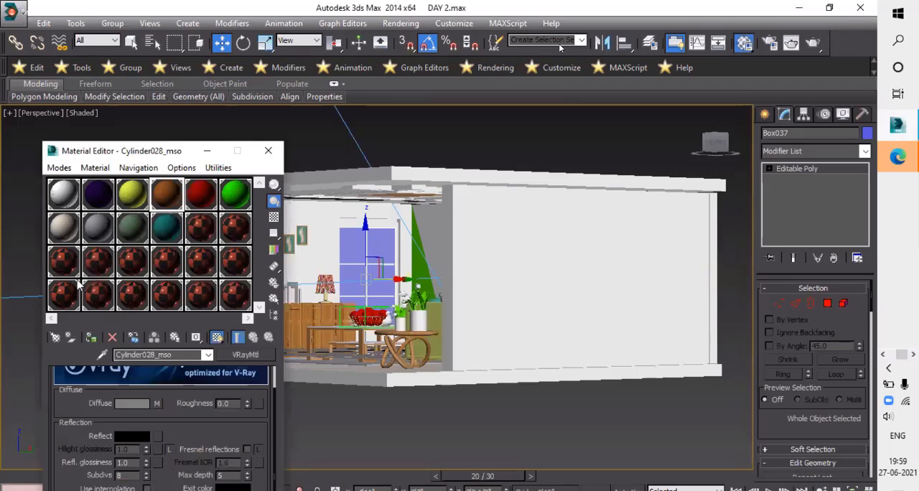
{"action": "left_click", "coordinate": [202, 229]}
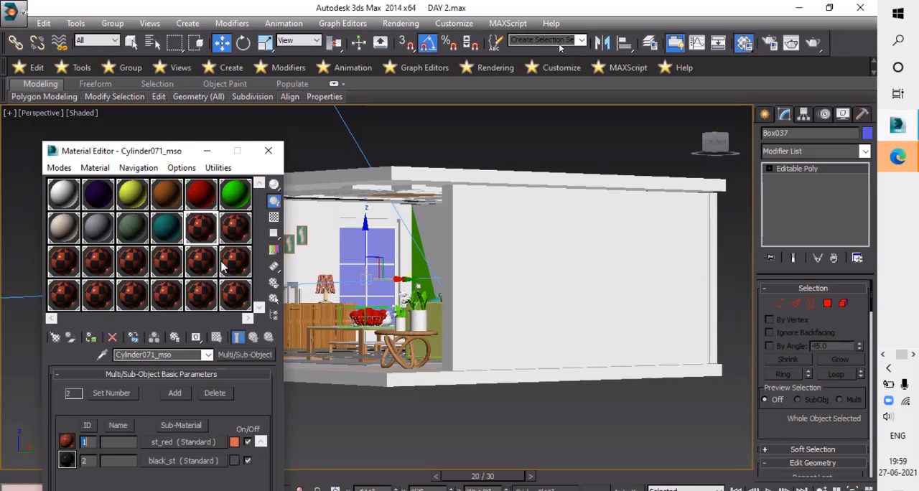
{"action": "left_click", "coordinate": [251, 355]}
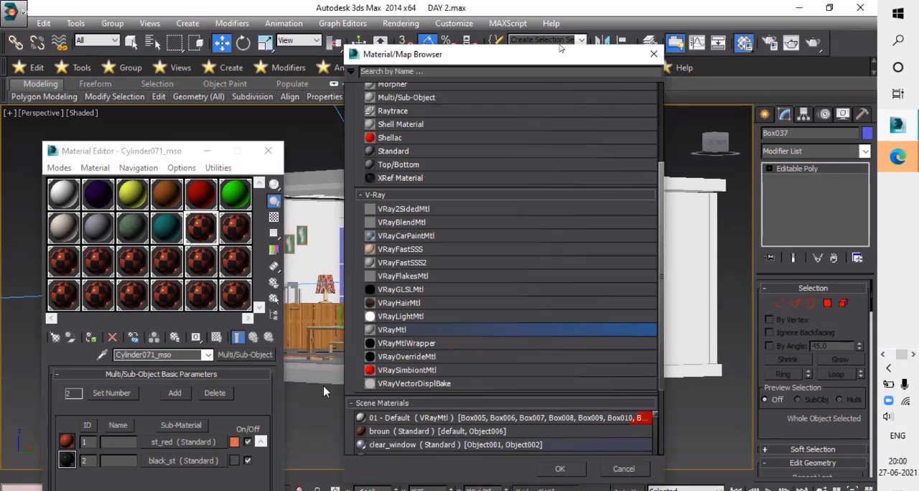
{"action": "left_click", "coordinate": [560, 469]}
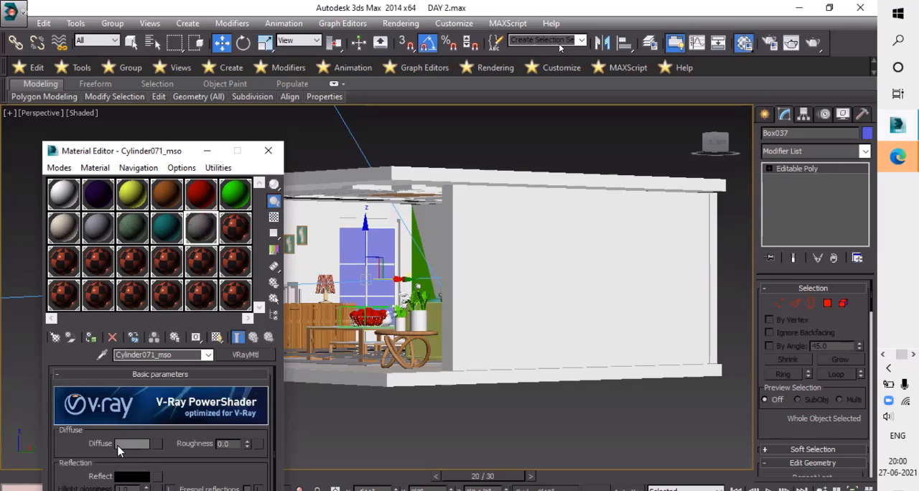
- Set the new material's diffuse colour to pure white and its reflection colour to grey value 216
{"action": "left_click", "coordinate": [131, 444]}
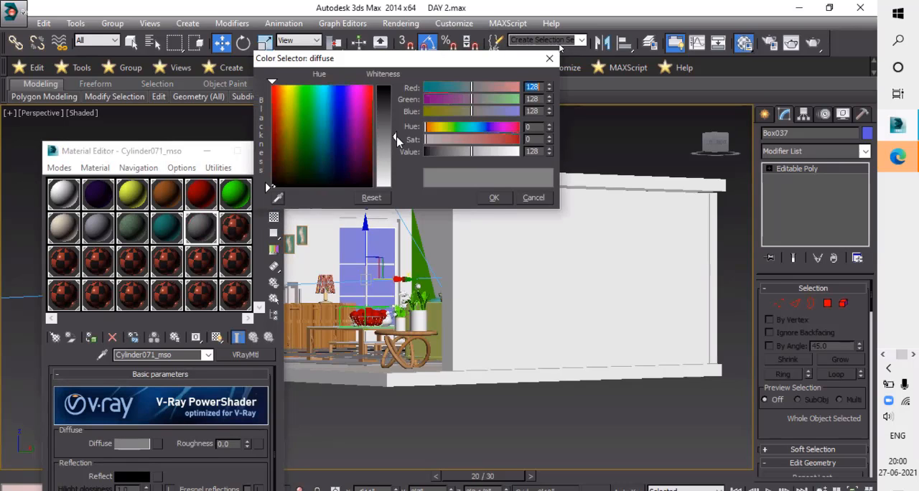
{"action": "left_click", "coordinate": [494, 198]}
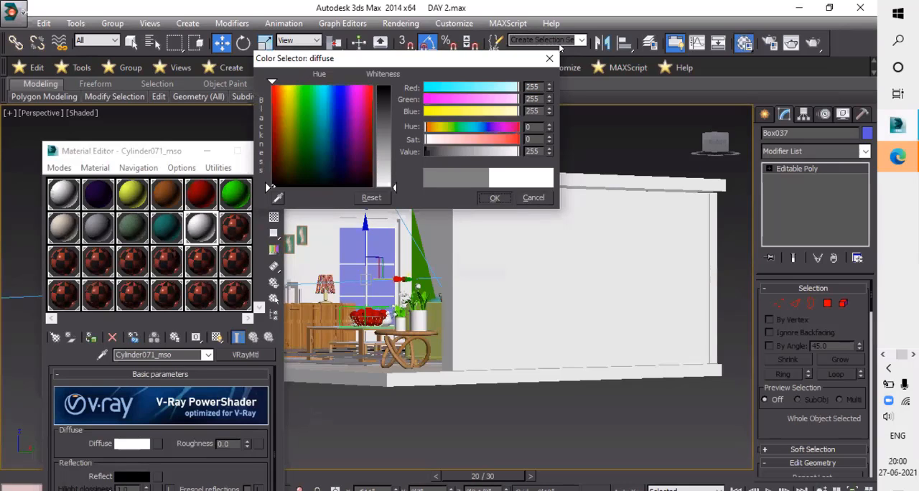
{"action": "left_click", "coordinate": [140, 479]}
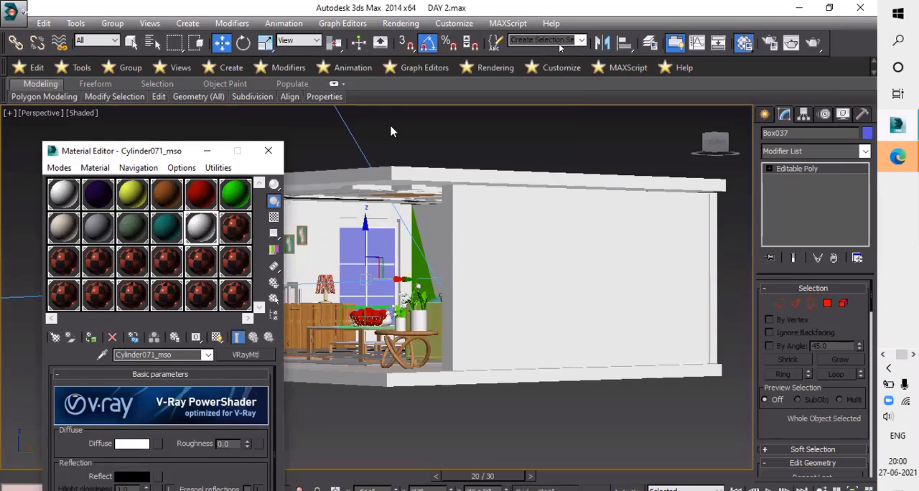
{"action": "left_click_drag", "start_coordinate": [393, 86], "coordinate": [393, 172]}
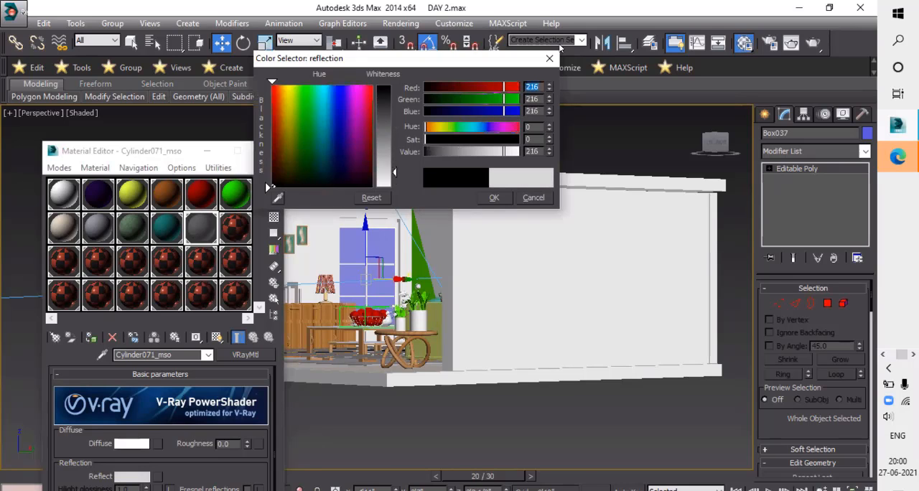
{"action": "left_click", "coordinate": [493, 198]}
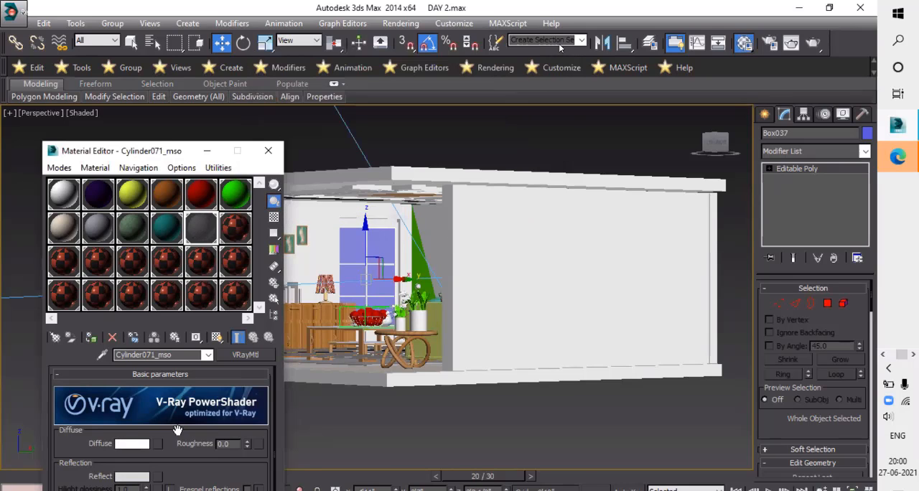
- Set the pane material's refraction colour to light grey with a value of 223
{"action": "scroll", "coordinate": [129, 481], "scroll_direction": "down", "scroll_amount": 3}
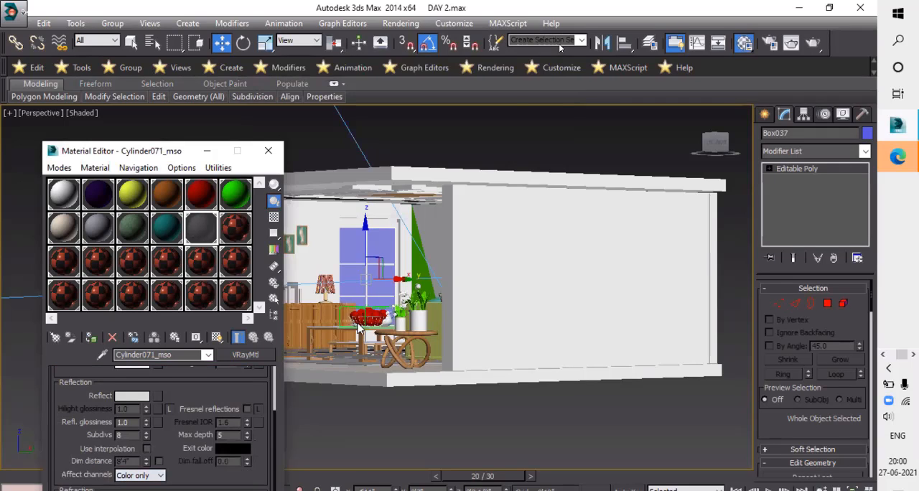
{"action": "left_click", "coordinate": [132, 490]}
{"action": "left_click", "coordinate": [384, 181]}
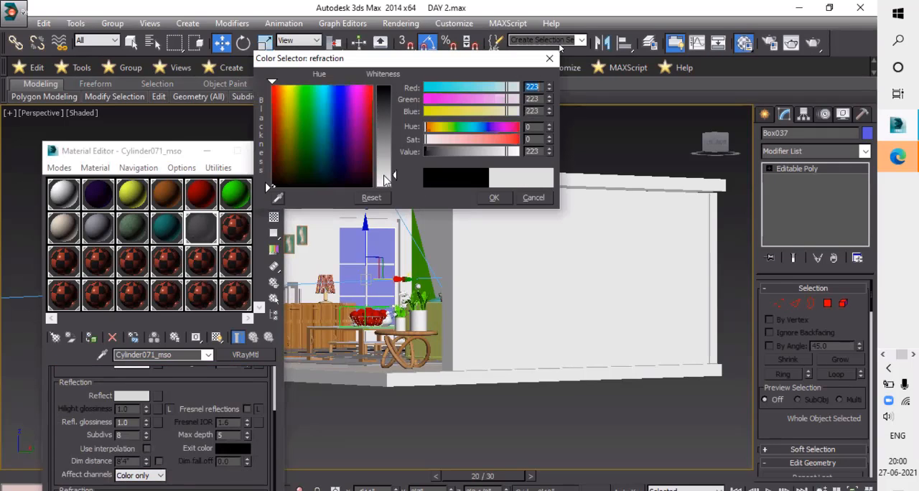
{"action": "left_click", "coordinate": [494, 198]}
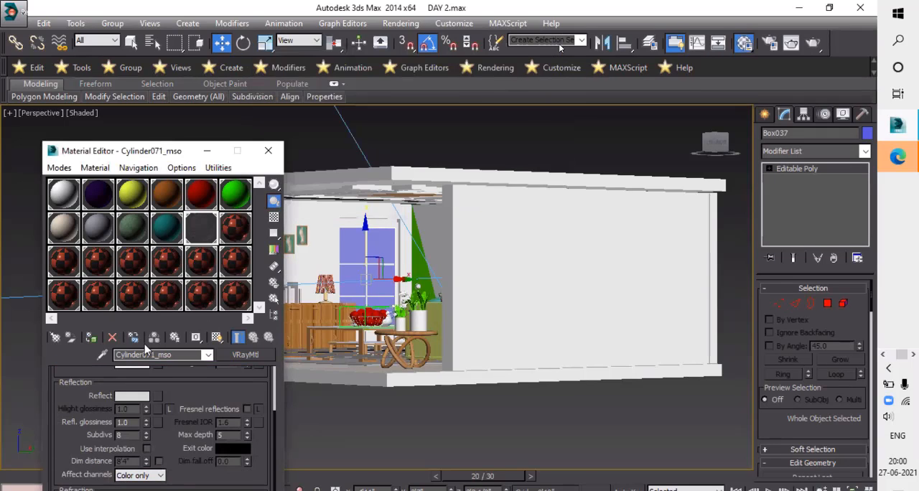
- Assign the glass material to the selected window pane and show it shaded in the viewport
{"action": "left_click", "coordinate": [91, 338]}
{"action": "left_click", "coordinate": [217, 337]}
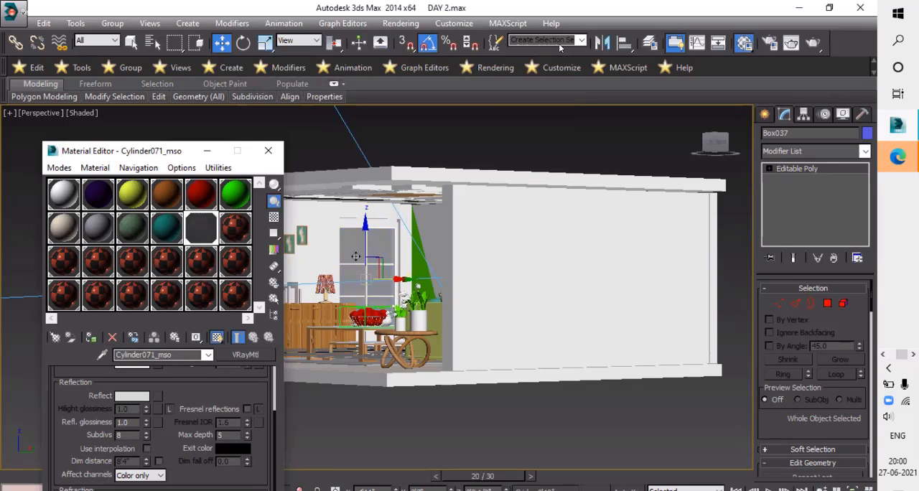
{"action": "scroll", "coordinate": [371, 275], "scroll_direction": "up", "scroll_amount": 5}
{"action": "scroll", "coordinate": [374, 275], "scroll_direction": "down", "scroll_amount": 6}
{"action": "scroll", "coordinate": [375, 273], "scroll_direction": "up", "scroll_amount": 4}
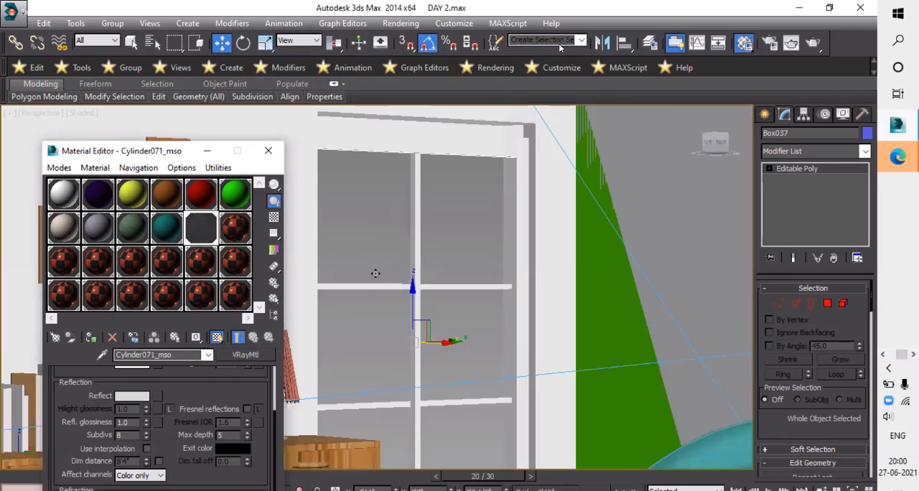
- Raise the pane material's reflection colour to pure white, 255
{"action": "scroll", "coordinate": [143, 451], "scroll_direction": "up", "scroll_amount": 3}
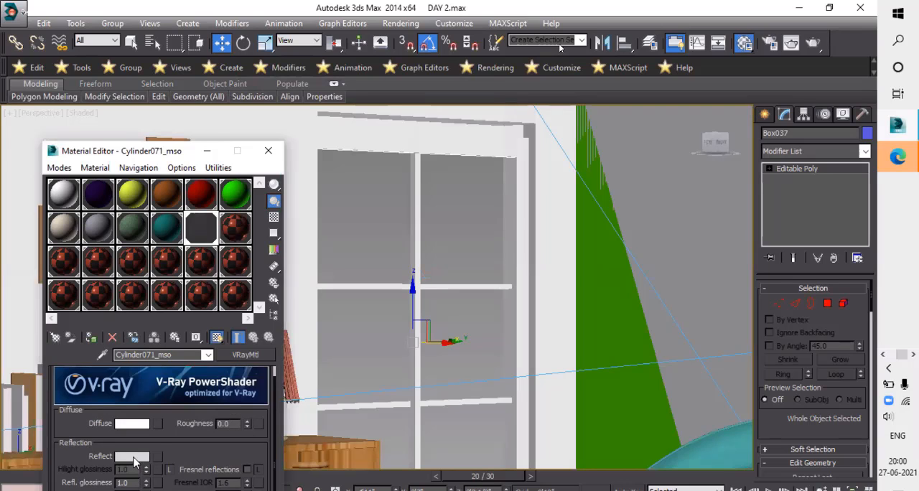
{"action": "left_click", "coordinate": [133, 457]}
{"action": "left_click_drag", "start_coordinate": [388, 181], "coordinate": [388, 188]}
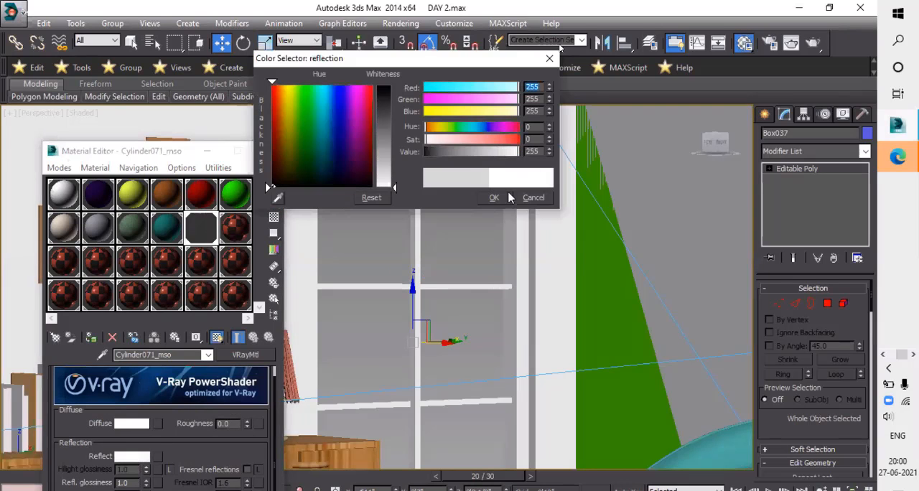
{"action": "left_click", "coordinate": [494, 197]}
- Try a pure white refraction colour on the pane material
{"action": "scroll", "coordinate": [291, 290], "scroll_direction": "down", "scroll_amount": 5}
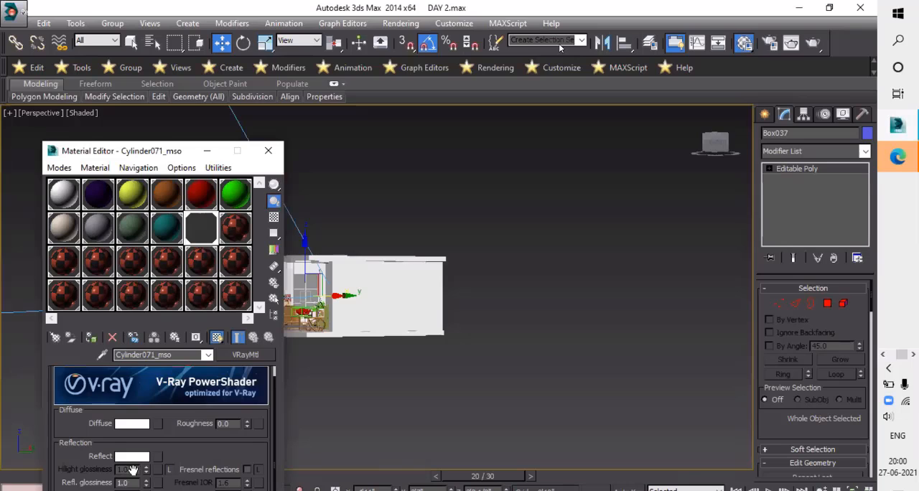
{"action": "scroll", "coordinate": [127, 487], "scroll_direction": "down", "scroll_amount": 3}
{"action": "scroll", "coordinate": [127, 487], "scroll_direction": "down", "scroll_amount": 1}
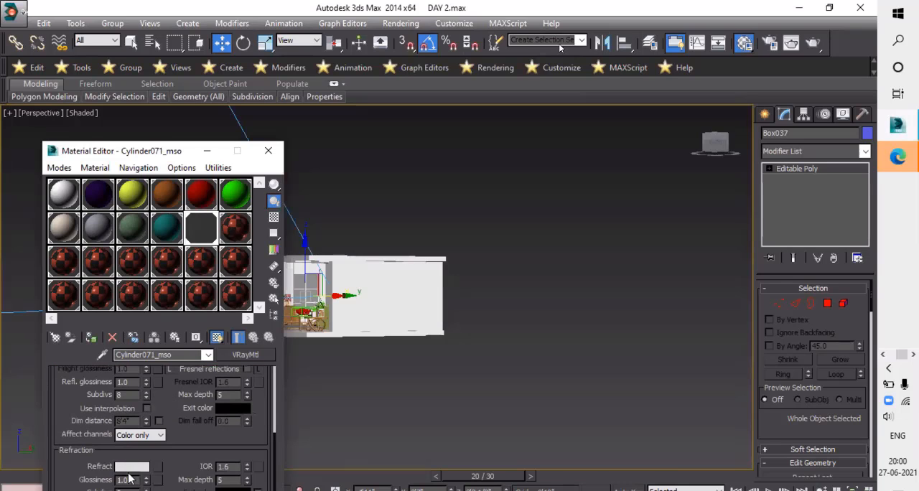
{"action": "left_click", "coordinate": [133, 466]}
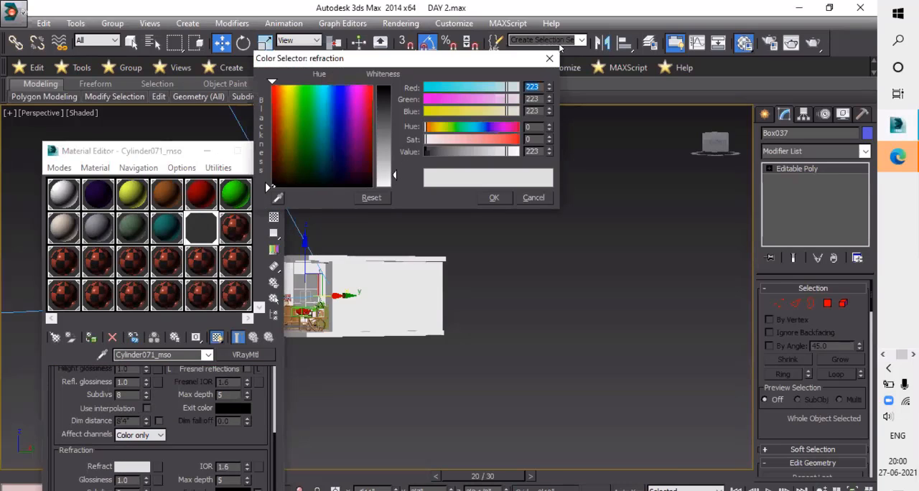
{"action": "left_click_drag", "start_coordinate": [388, 176], "coordinate": [389, 188]}
{"action": "left_click", "coordinate": [493, 198]}
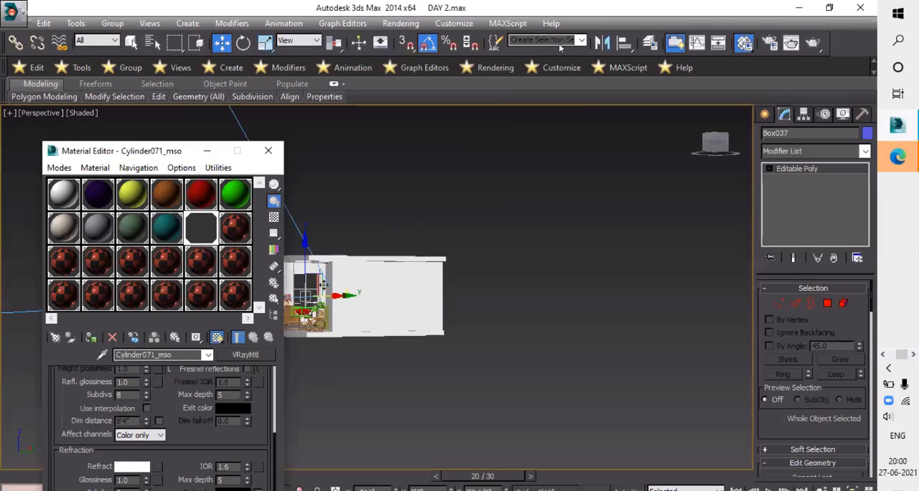
- Check the pane up close and set its material's refraction colour to grey value 223
{"action": "scroll", "coordinate": [406, 284], "scroll_direction": "up", "scroll_amount": 6}
{"action": "scroll", "coordinate": [413, 288], "scroll_direction": "down", "scroll_amount": 8}
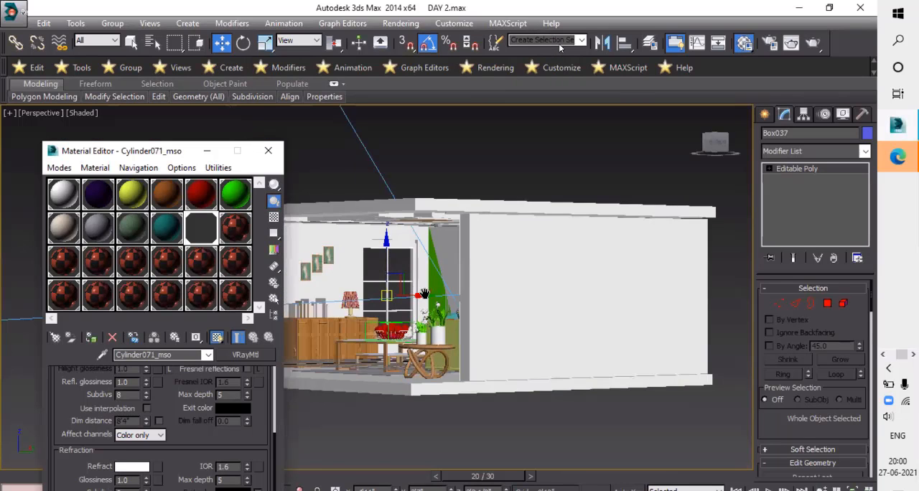
{"action": "scroll", "coordinate": [416, 283], "scroll_direction": "up", "scroll_amount": 5}
{"action": "middle_click_drag", "start_coordinate": [287, 266], "coordinate": [431, 263]}
{"action": "left_click", "coordinate": [133, 468]}
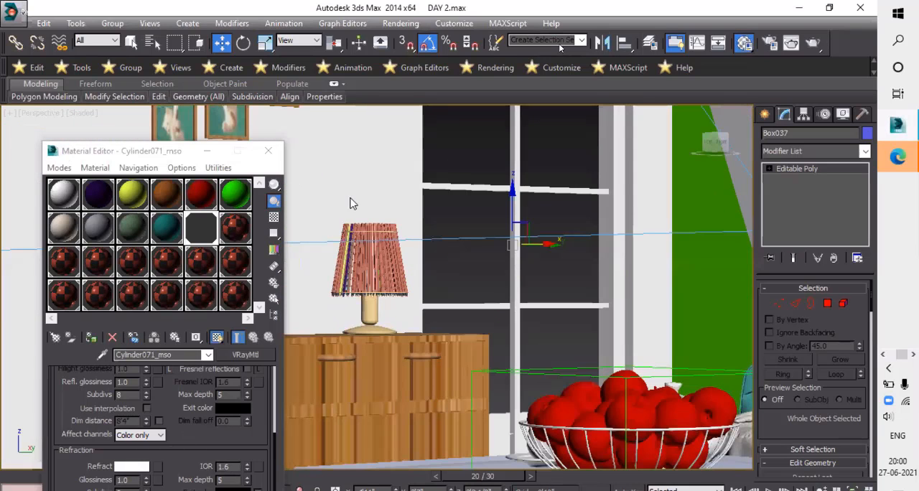
{"action": "left_click", "coordinate": [383, 173]}
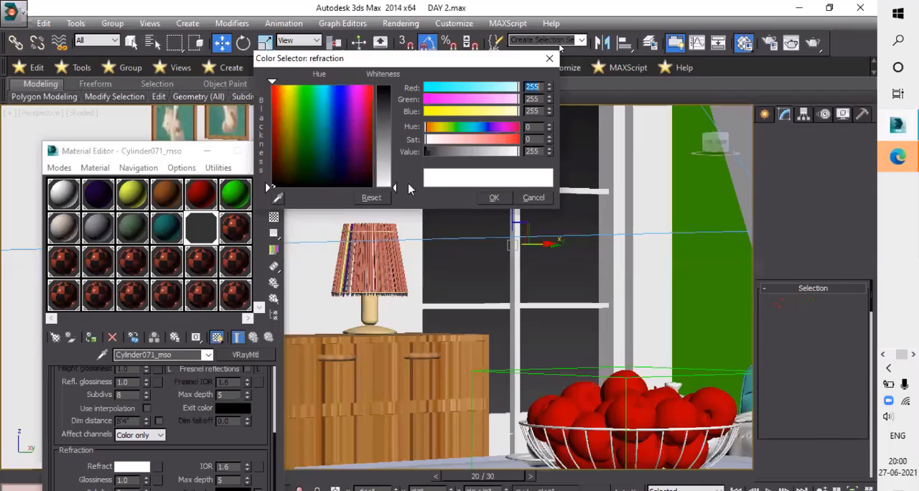
{"action": "left_click", "coordinate": [493, 198]}
- Examine the glass pane in the window from outside the building and from inside the room
{"action": "scroll", "coordinate": [460, 301], "scroll_direction": "down", "scroll_amount": 5}
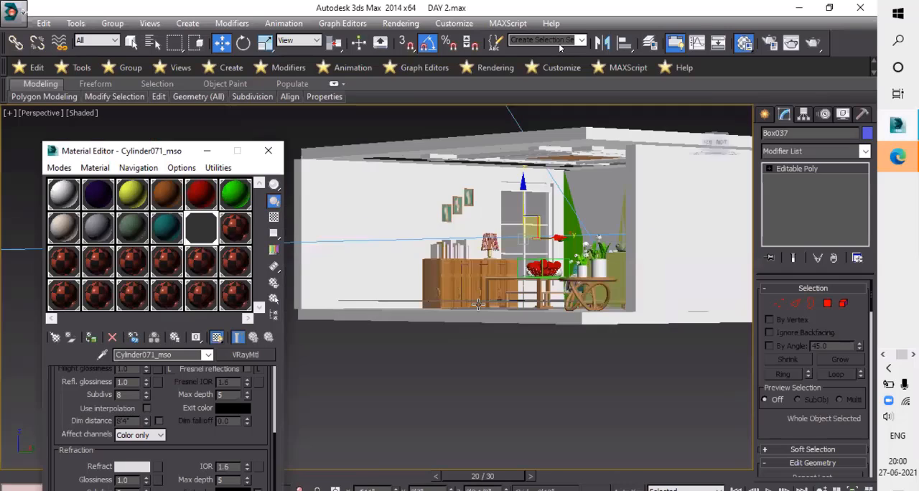
{"action": "middle_click_drag", "start_coordinate": [478, 304], "coordinate": [700, 308], "text": "alt"}
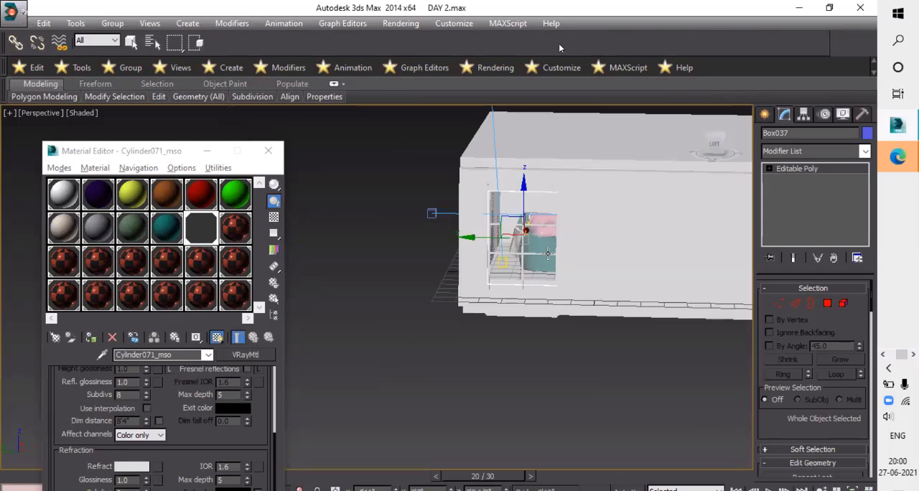
{"action": "scroll", "coordinate": [527, 293], "scroll_direction": "up", "scroll_amount": 6}
{"action": "scroll", "coordinate": [547, 284], "scroll_direction": "down", "scroll_amount": 6}
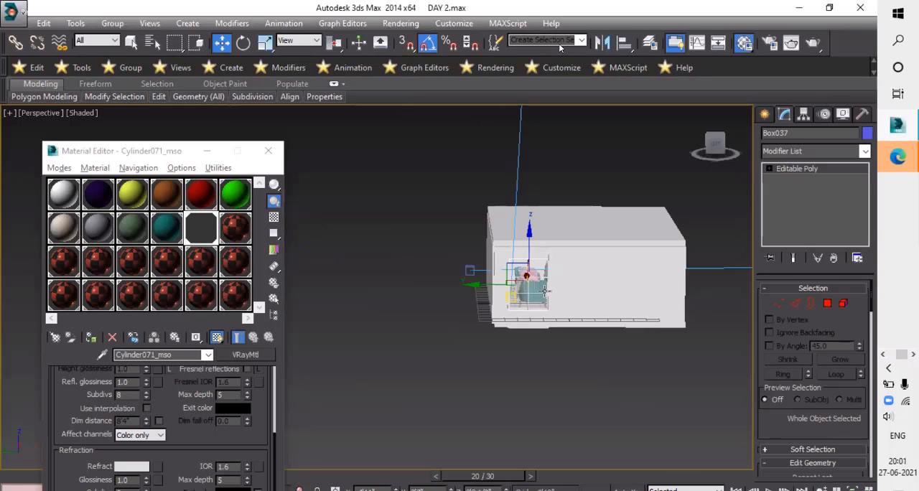
{"action": "scroll", "coordinate": [554, 288], "scroll_direction": "up", "scroll_amount": 5}
{"action": "middle_click_drag", "start_coordinate": [539, 286], "coordinate": [515, 287], "text": "alt"}
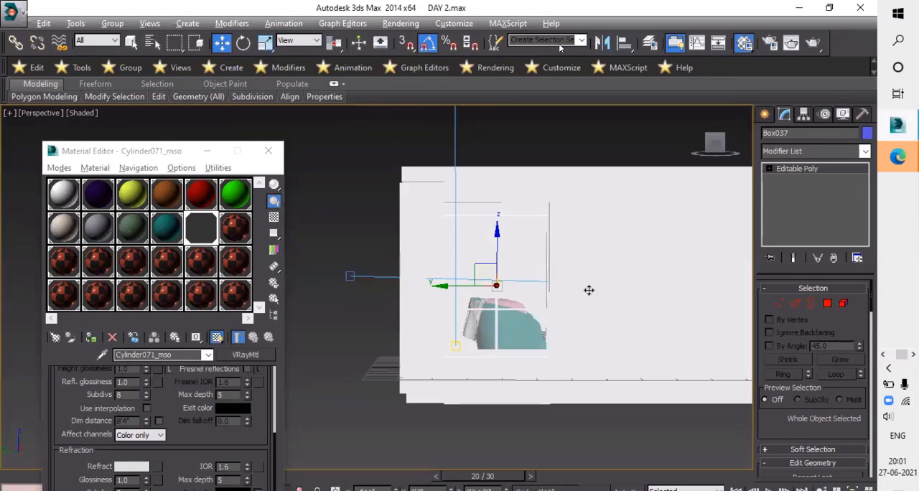
{"action": "middle_click_drag", "start_coordinate": [577, 293], "coordinate": [608, 304], "text": "alt"}
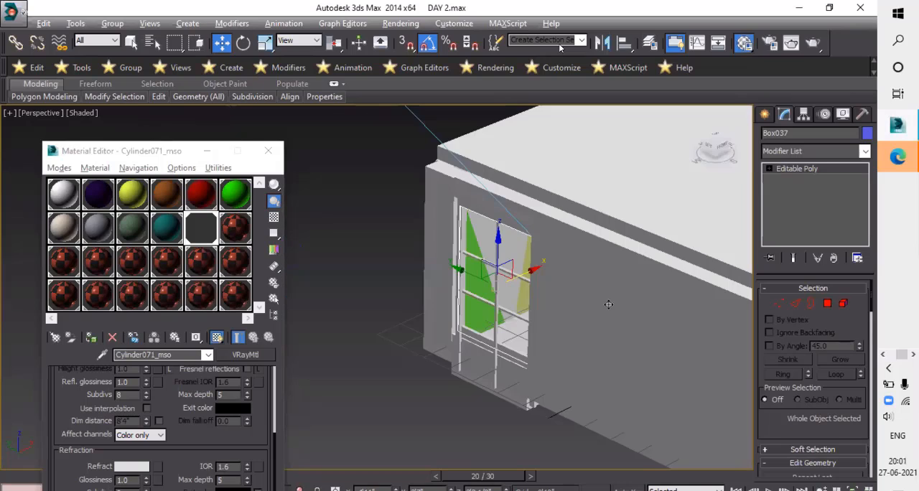
{"action": "middle_click_drag", "start_coordinate": [604, 260], "coordinate": [532, 309], "text": "alt"}
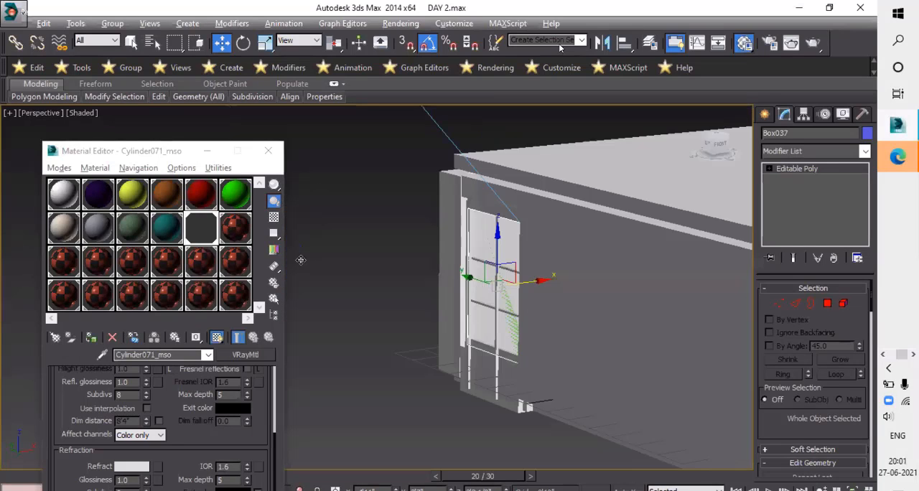
{"action": "middle_click_drag", "start_coordinate": [300, 260], "coordinate": [505, 335], "text": "alt"}
{"action": "middle_click_drag", "start_coordinate": [395, 337], "coordinate": [257, 402], "text": "alt"}
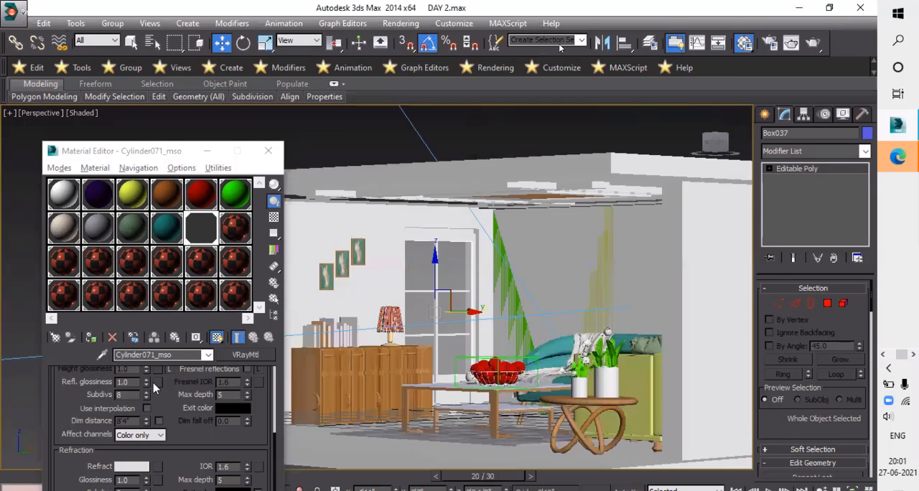
- Try blue and magenta diffuse colours on the pane material, then return the diffuse colour to white, 255
{"action": "left_click", "coordinate": [275, 450]}
{"action": "scroll", "coordinate": [138, 451], "scroll_direction": "up", "scroll_amount": 5}
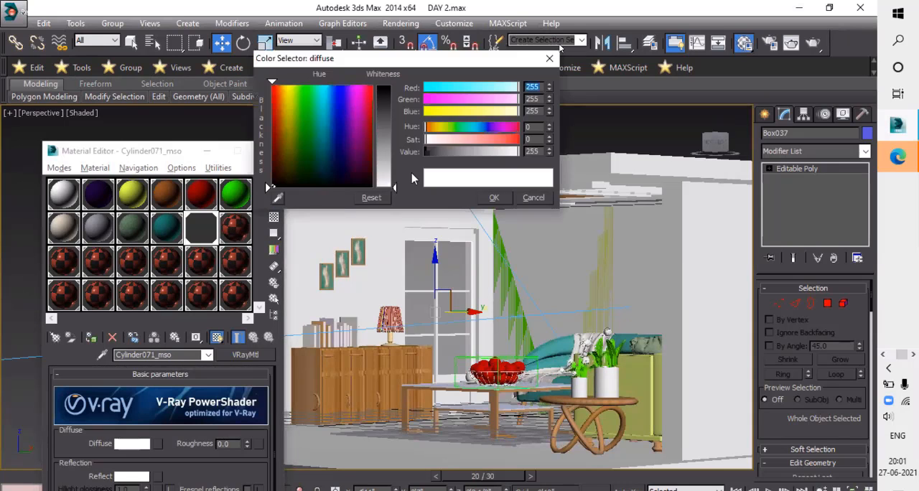
{"action": "left_click", "coordinate": [340, 106]}
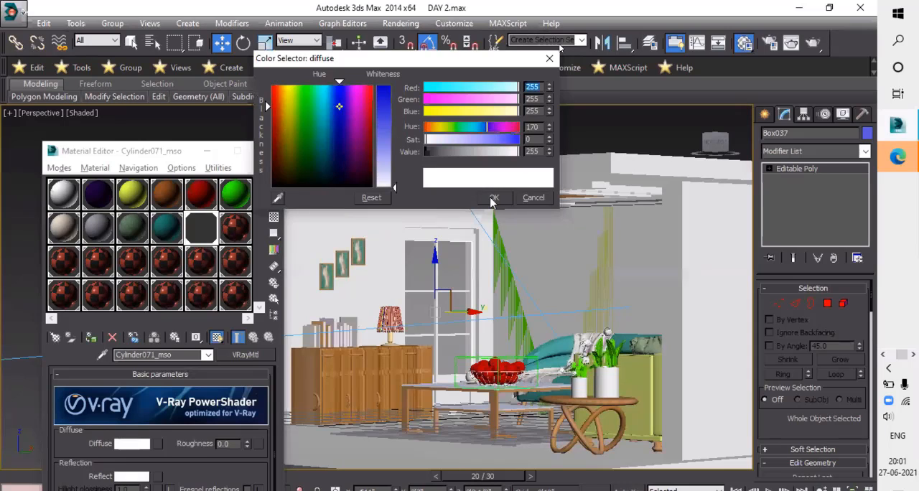
{"action": "left_click", "coordinate": [385, 94]}
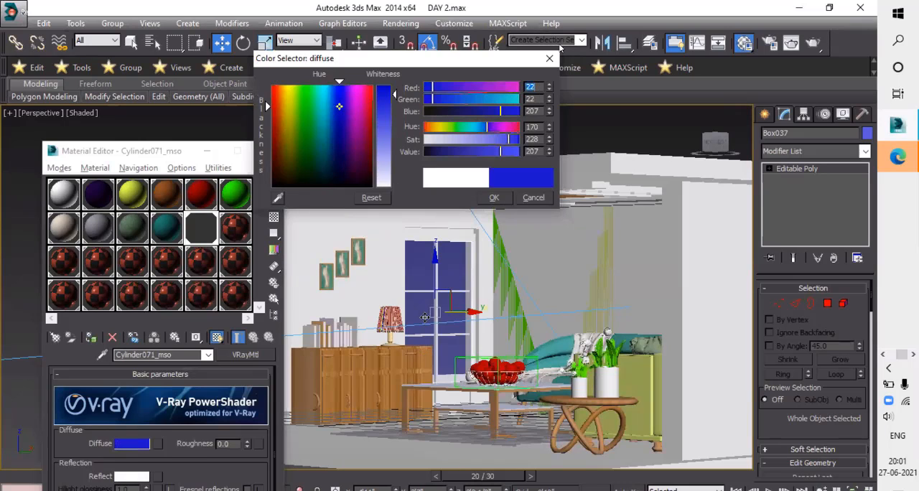
{"action": "left_click", "coordinate": [384, 127]}
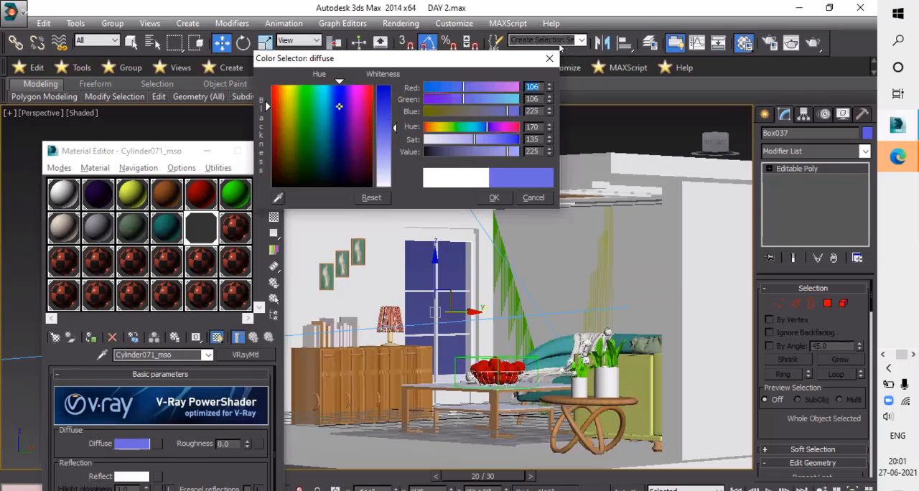
{"action": "left_click", "coordinate": [359, 105]}
{"action": "left_click", "coordinate": [385, 94]}
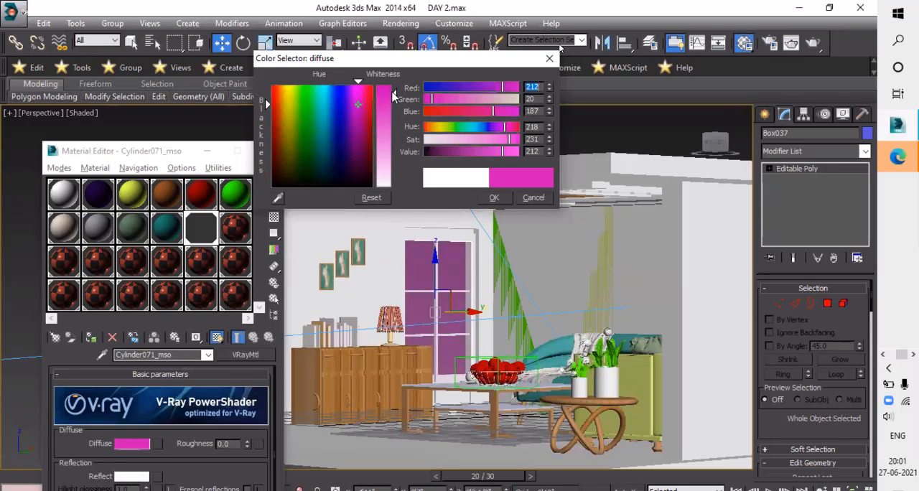
{"action": "left_click", "coordinate": [392, 185]}
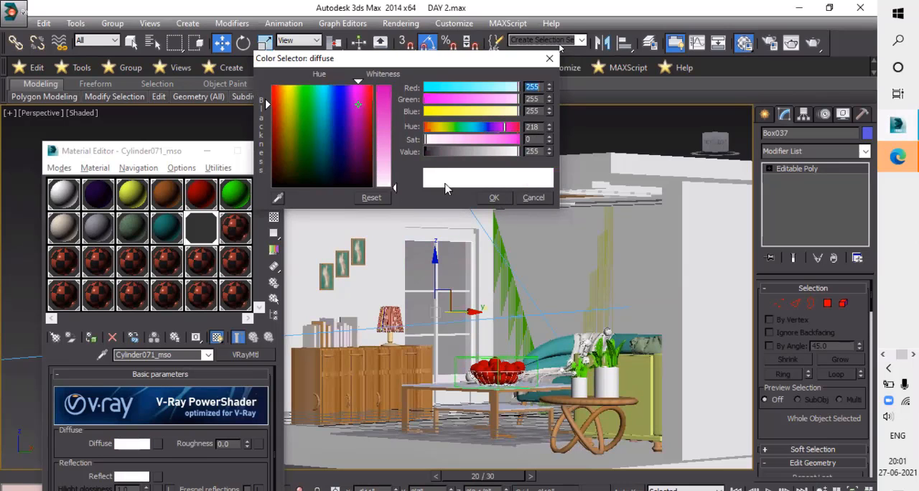
{"action": "left_click", "coordinate": [495, 199]}
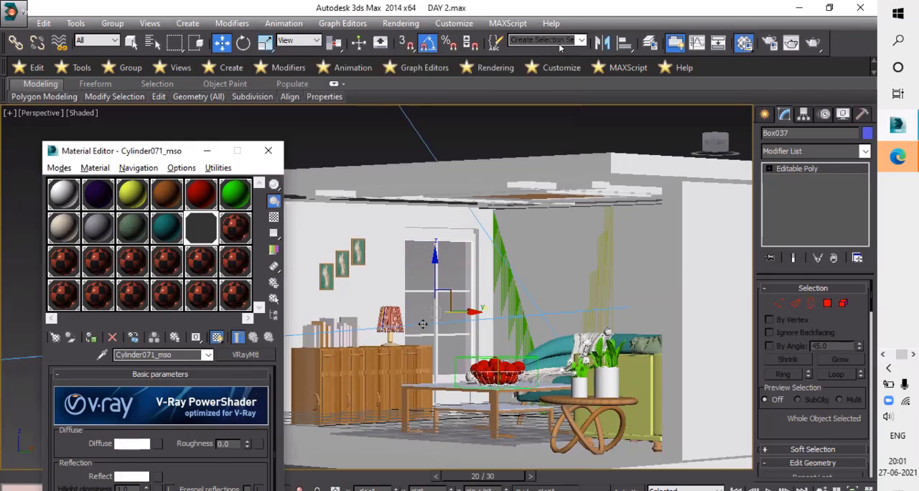
- Close the Material Editor and switch the viewport back to the Camera001 view
{"action": "scroll", "coordinate": [429, 322], "scroll_direction": "down", "scroll_amount": 5}
{"action": "scroll", "coordinate": [427, 310], "scroll_direction": "up", "scroll_amount": 5}
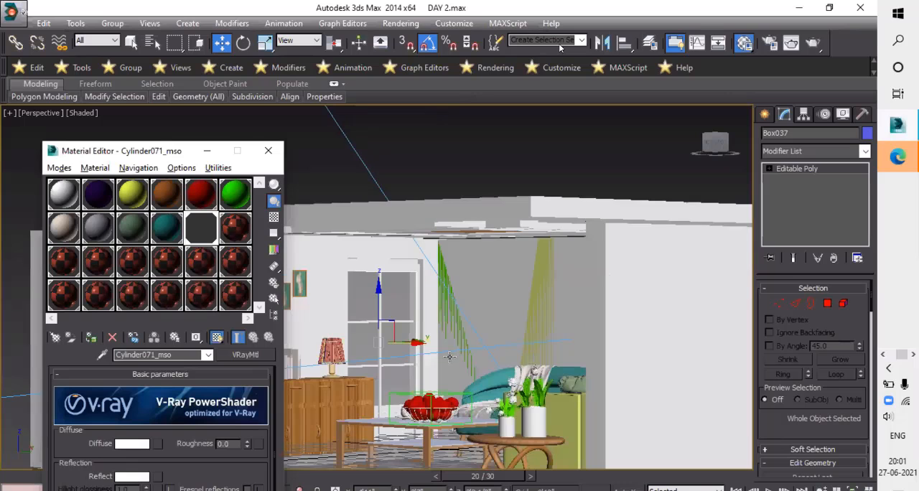
{"action": "scroll", "coordinate": [607, 332], "scroll_direction": "up", "scroll_amount": 2}
{"action": "middle_click_drag", "start_coordinate": [608, 331], "coordinate": [550, 411], "text": "alt"}
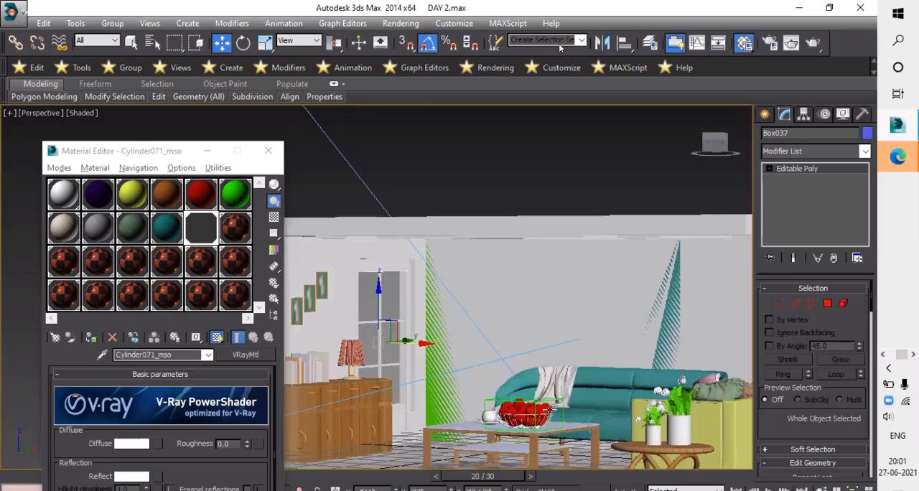
{"action": "left_click", "coordinate": [268, 151]}
{"action": "key", "text": "c"}
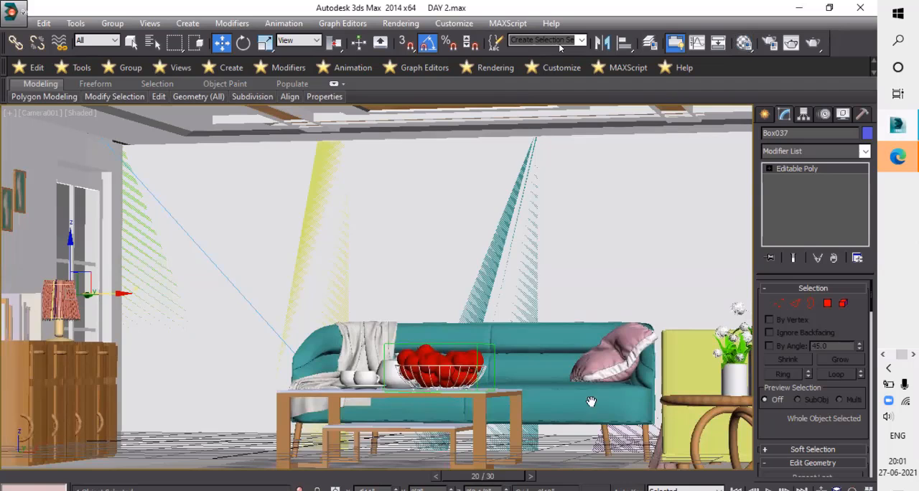
- Select the striped wall behind the sofa and reframe the camera view so the sofa, tables and purple stripe fit
{"action": "key", "text": "m"}
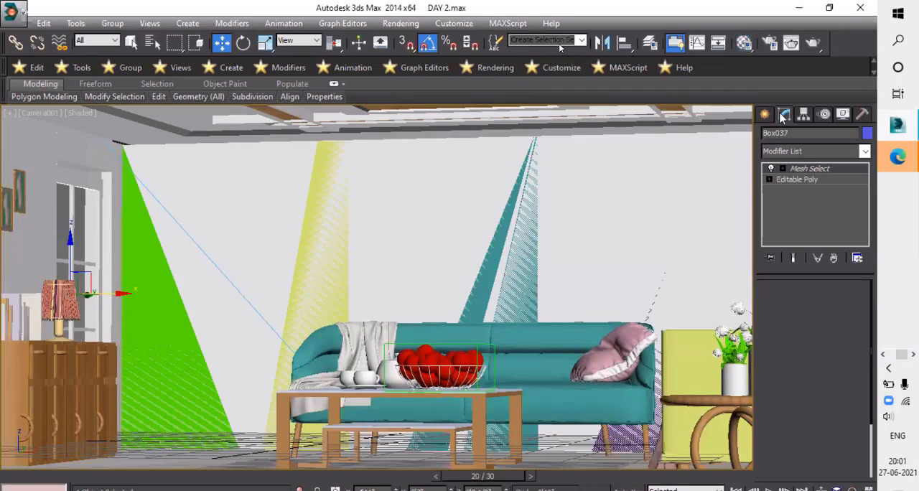
{"action": "left_click", "coordinate": [558, 287]}
{"action": "middle_click_drag", "start_coordinate": [417, 357], "coordinate": [414, 359]}
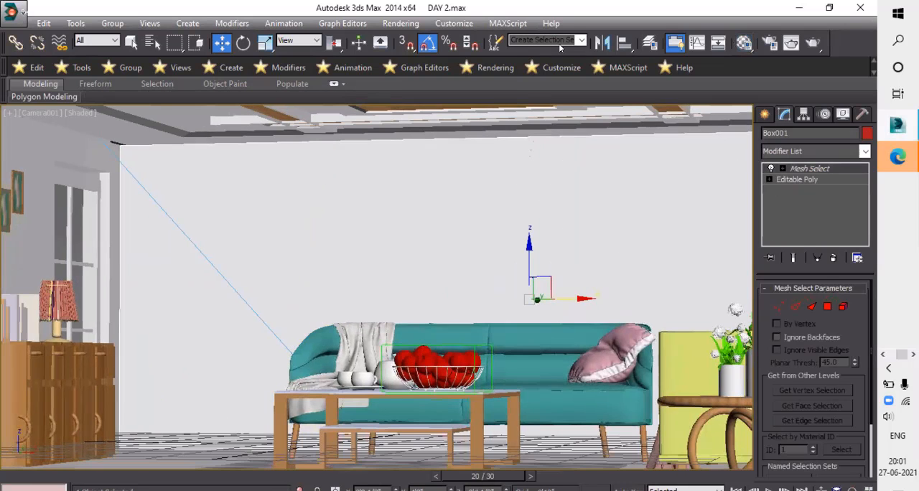
{"action": "middle_click_drag", "start_coordinate": [308, 328], "coordinate": [401, 316], "text": "alt"}
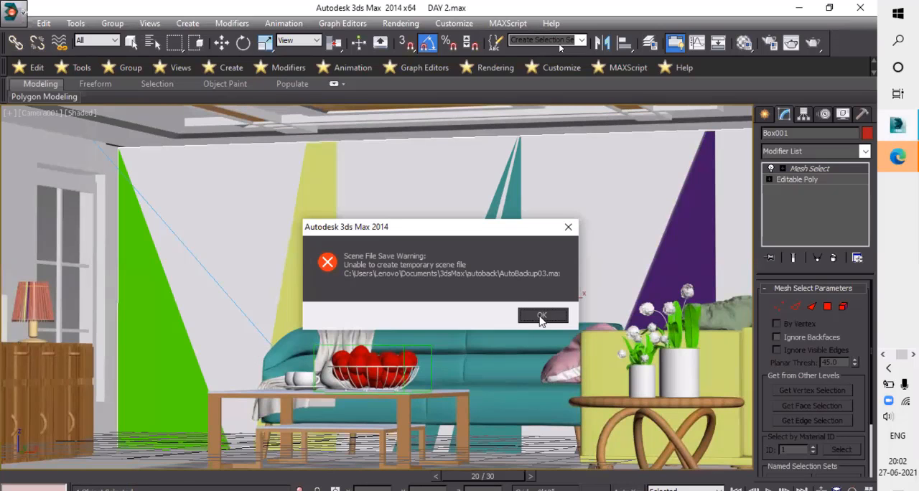
{"action": "left_click", "coordinate": [540, 315]}
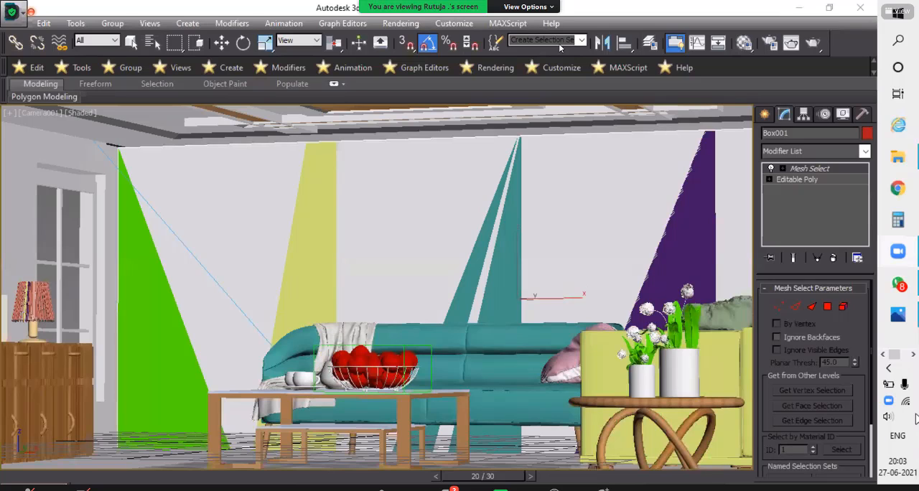
- Look at the reference render sam2.jpg in Photos and return to the 3ds Max scene
{"action": "left_click_drag", "start_coordinate": [895, 356], "coordinate": [893, 357]}
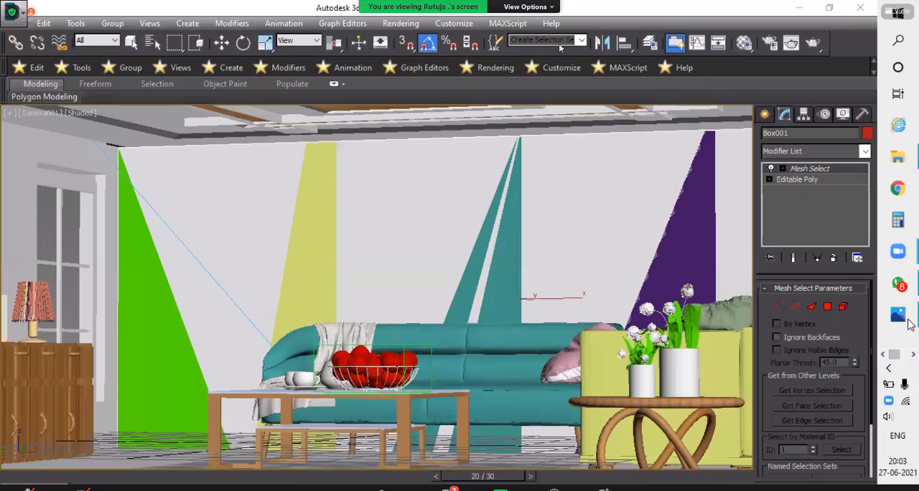
{"action": "key", "text": "alt+Tab"}
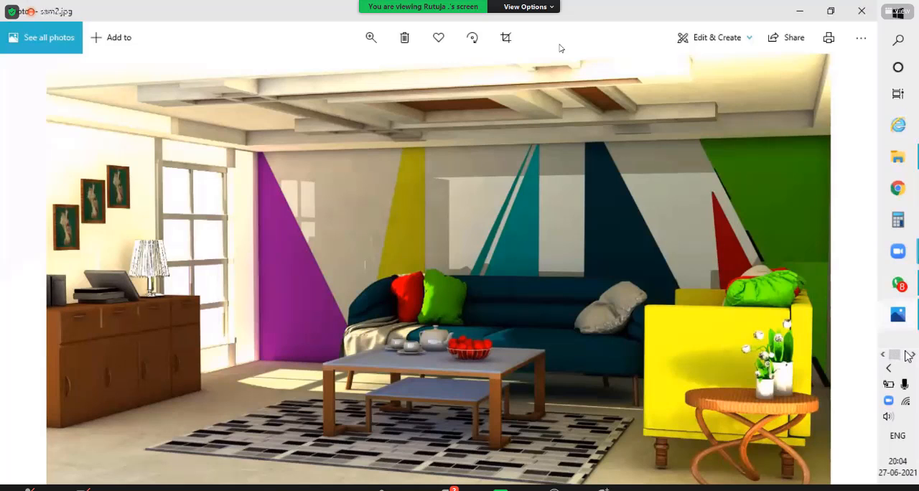
{"action": "left_click", "coordinate": [894, 135]}
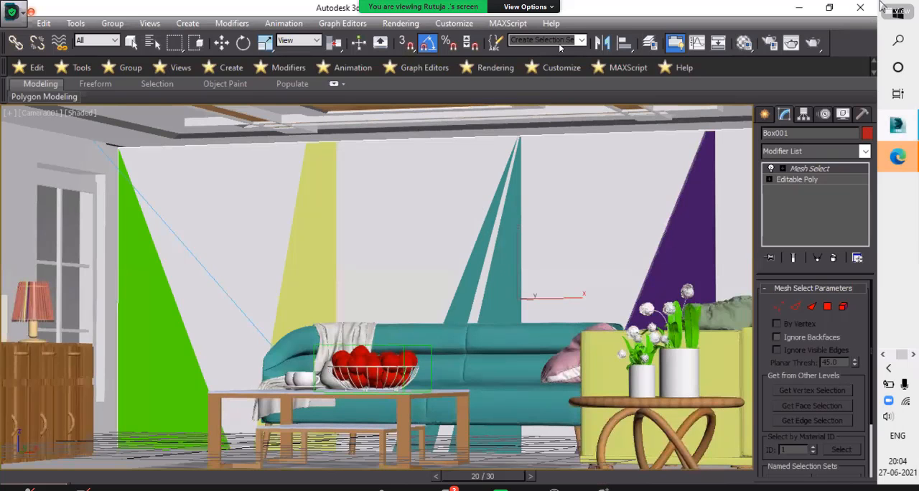
- Open the render setup, keep the View render area and Custom output size, and set the output width to 500
{"action": "left_click", "coordinate": [402, 23]}
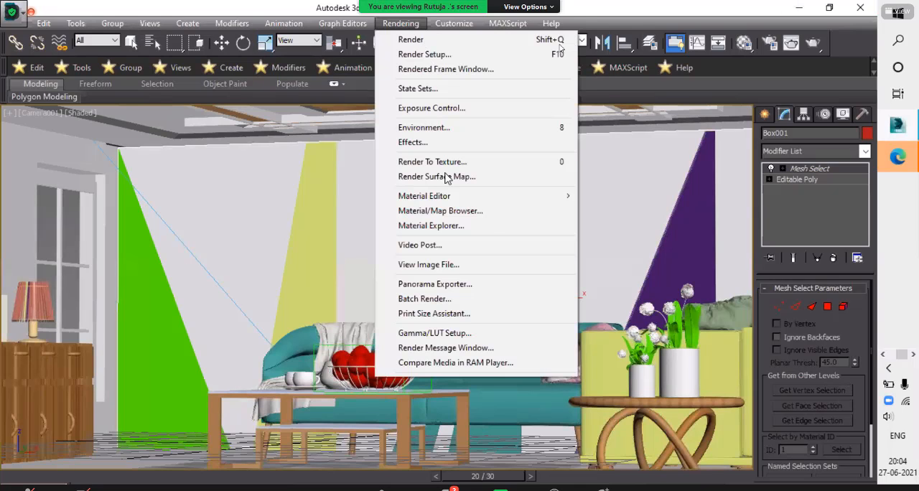
{"action": "left_click", "coordinate": [425, 54]}
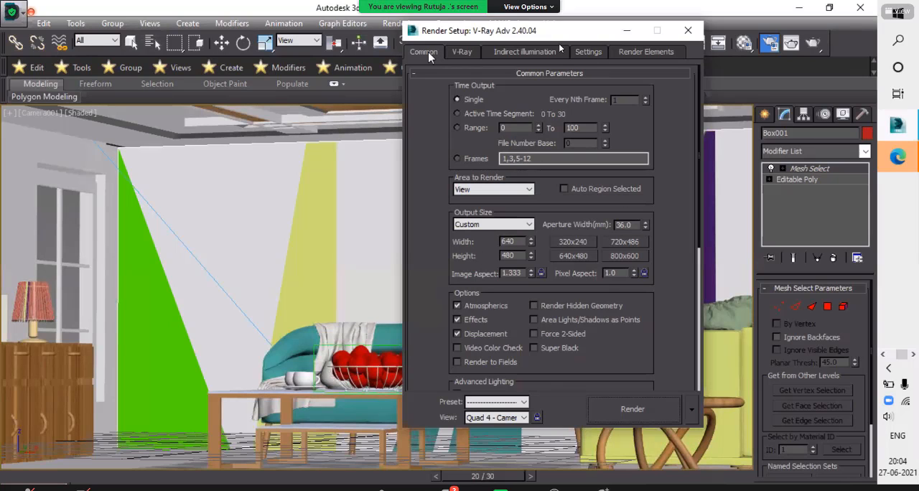
{"action": "left_click", "coordinate": [501, 196]}
{"action": "left_click", "coordinate": [530, 198]}
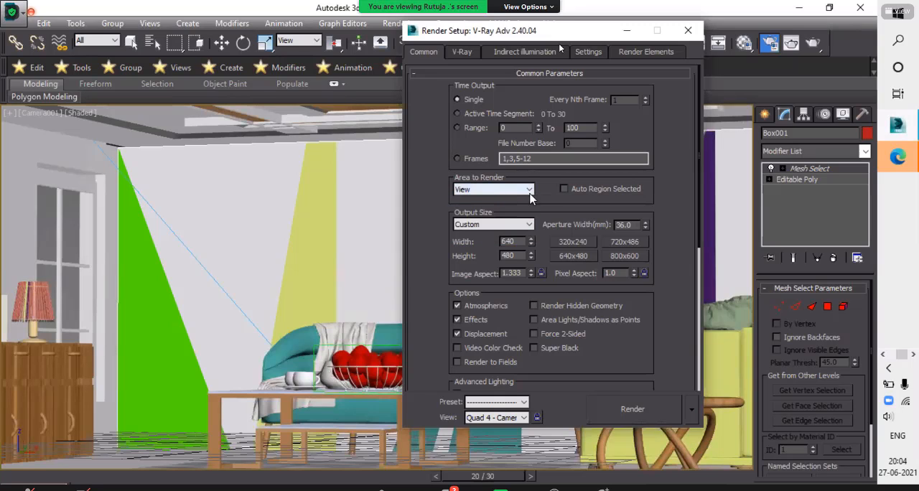
{"action": "left_click", "coordinate": [494, 225]}
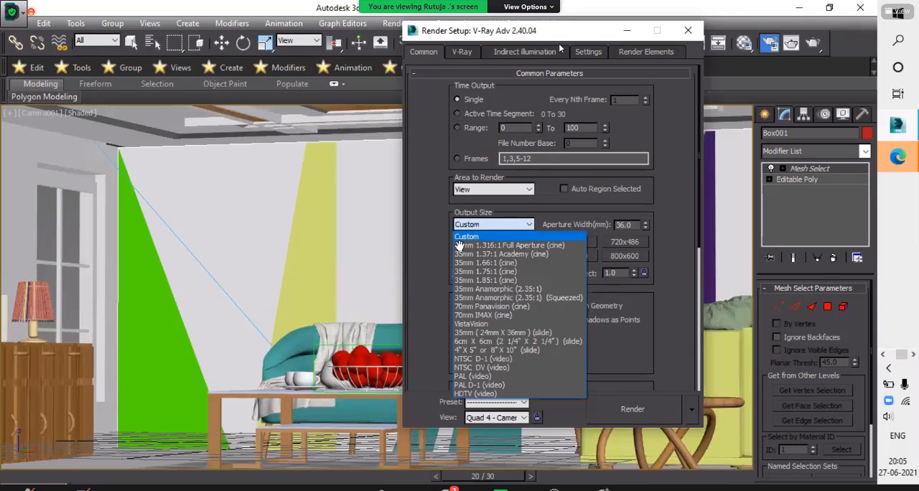
{"action": "left_click", "coordinate": [459, 242]}
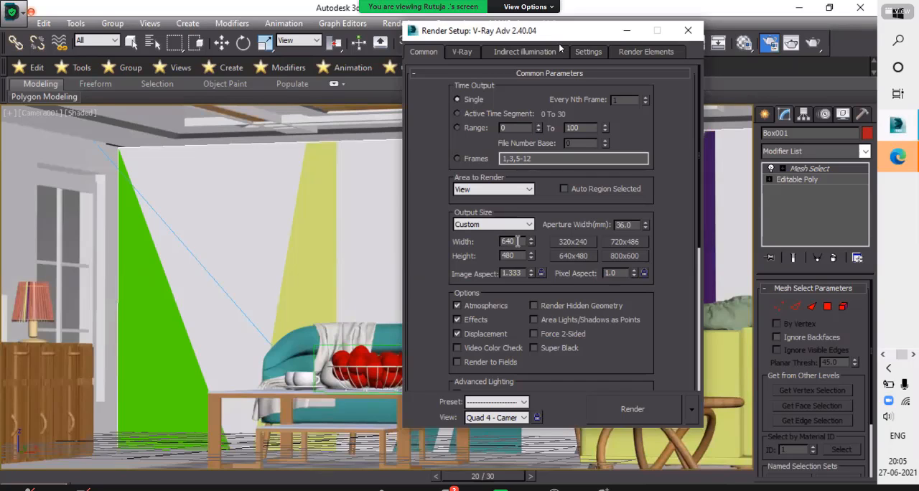
{"action": "left_click_drag", "start_coordinate": [518, 242], "coordinate": [487, 252]}
{"action": "type", "text": "500"}
{"action": "key", "text": "Return"}
- Check the proportions of the reference render sam2.jpg again and return to the render setup
{"action": "left_click", "coordinate": [895, 356]}
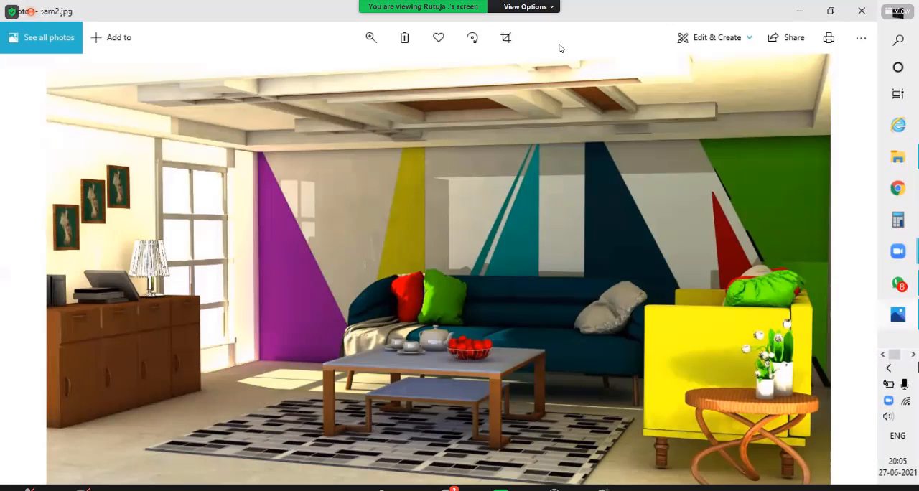
{"action": "left_click", "coordinate": [912, 355]}
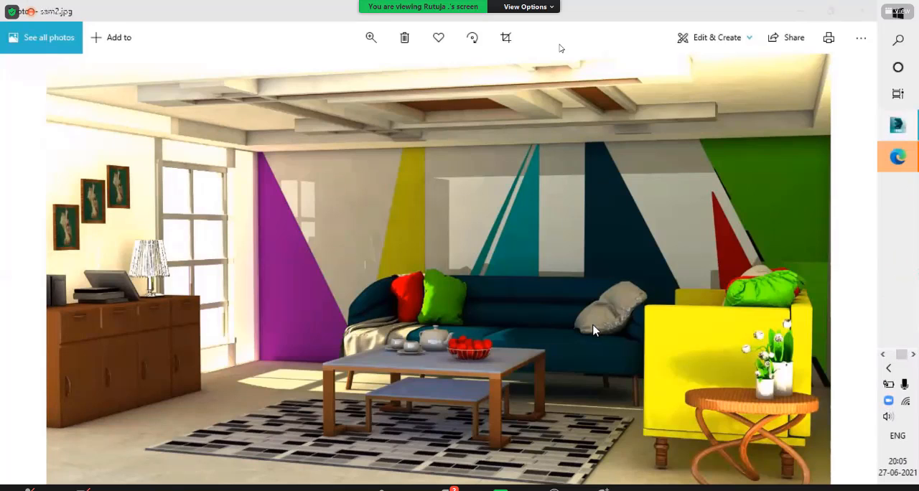
{"action": "key", "text": "alt+Tab"}
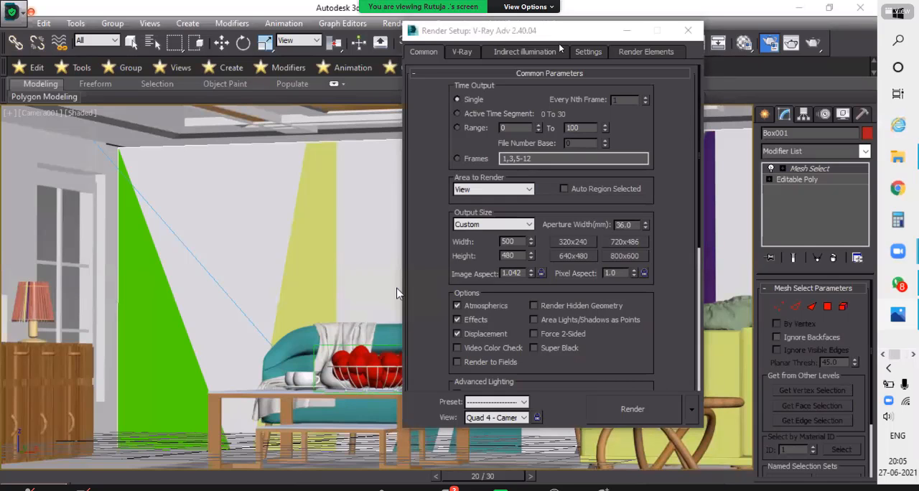
{"action": "key", "text": "alt+Tab"}
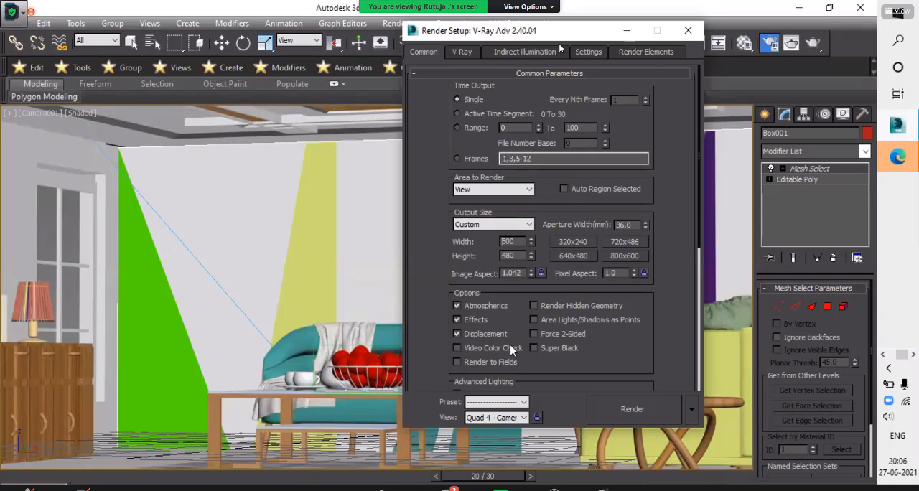
- Keep Adaptive DMC as the V-Ray image sampler and set the antialiasing filter to Mitchell-Netravali
{"action": "scroll", "coordinate": [510, 348], "scroll_direction": "down", "scroll_amount": 3}
{"action": "scroll", "coordinate": [508, 345], "scroll_direction": "down", "scroll_amount": 4}
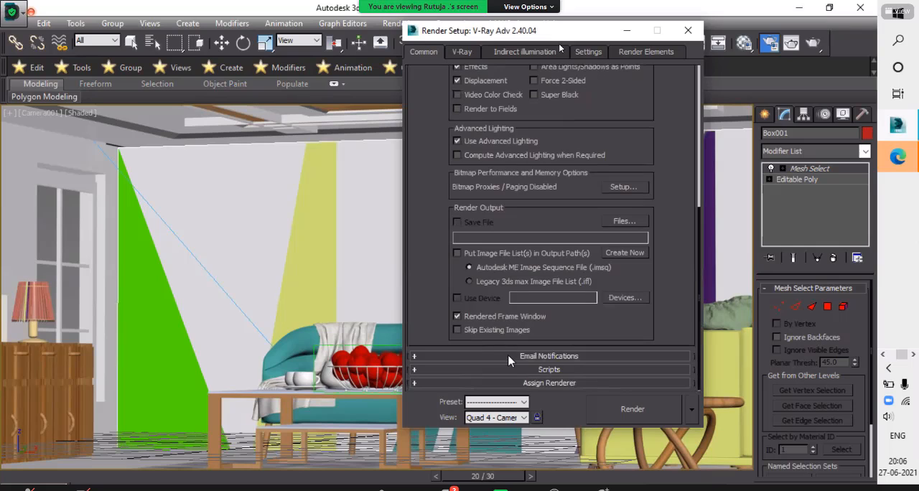
{"action": "left_click", "coordinate": [461, 52]}
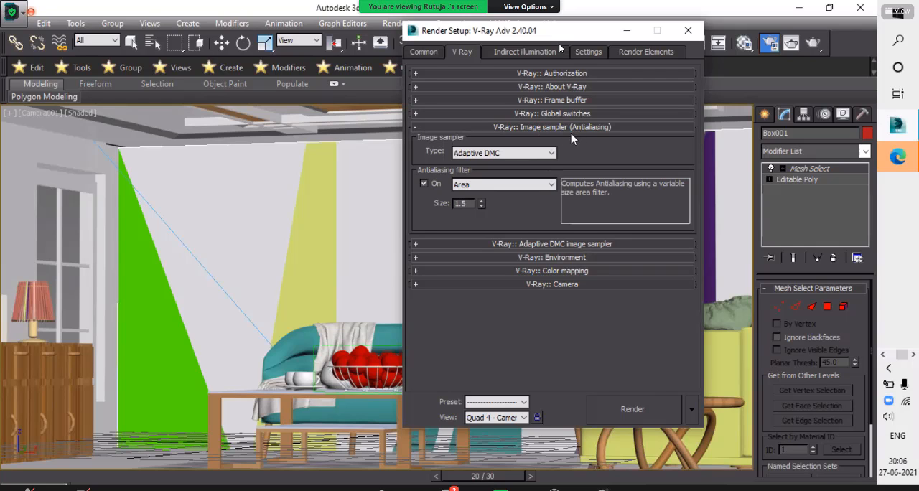
{"action": "left_click", "coordinate": [540, 155]}
{"action": "left_click", "coordinate": [542, 155]}
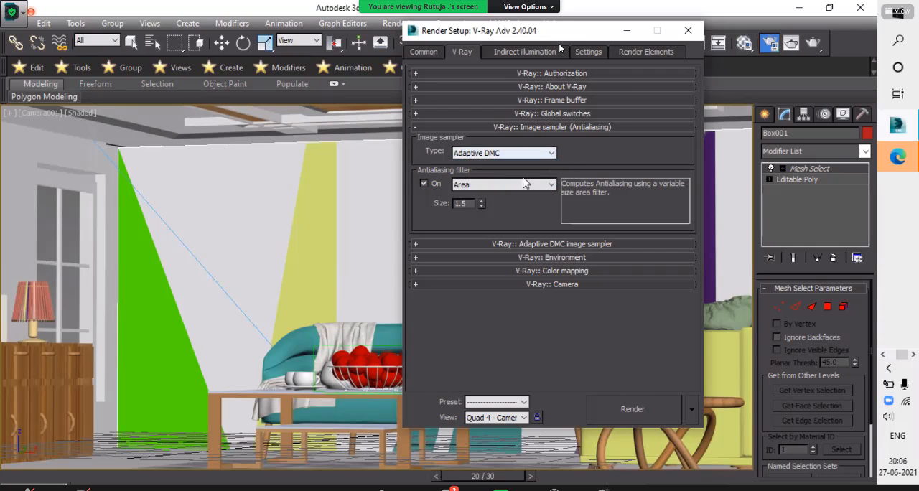
{"action": "left_click", "coordinate": [520, 185]}
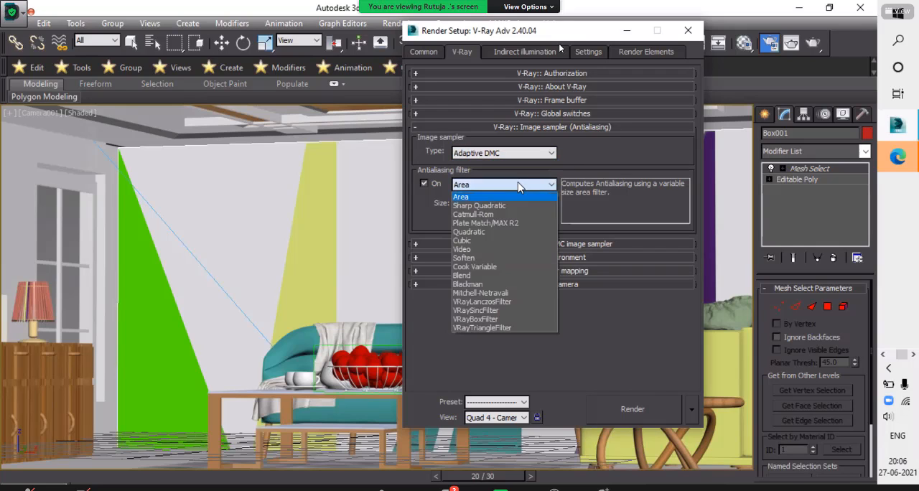
{"action": "left_click", "coordinate": [479, 293]}
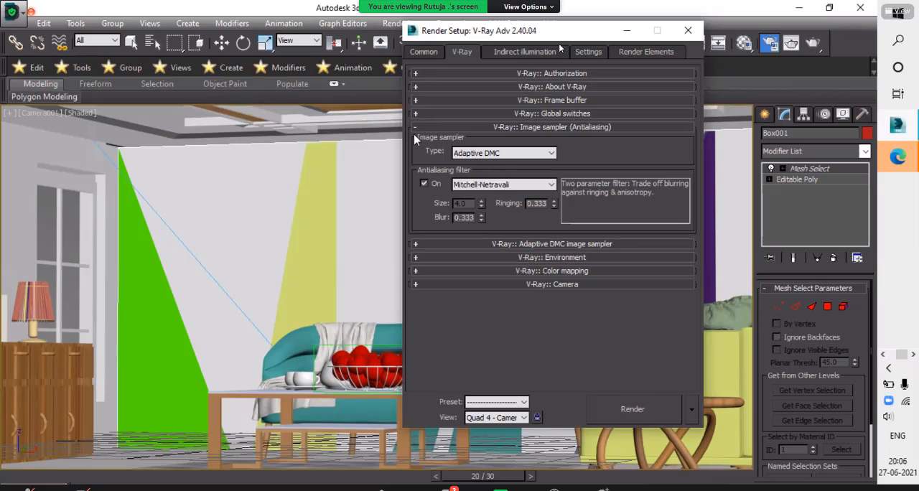
- Turn on the V-Ray GI environment (skylight) override and keep the colour mapping type at Linear multiply
{"action": "left_click", "coordinate": [417, 258]}
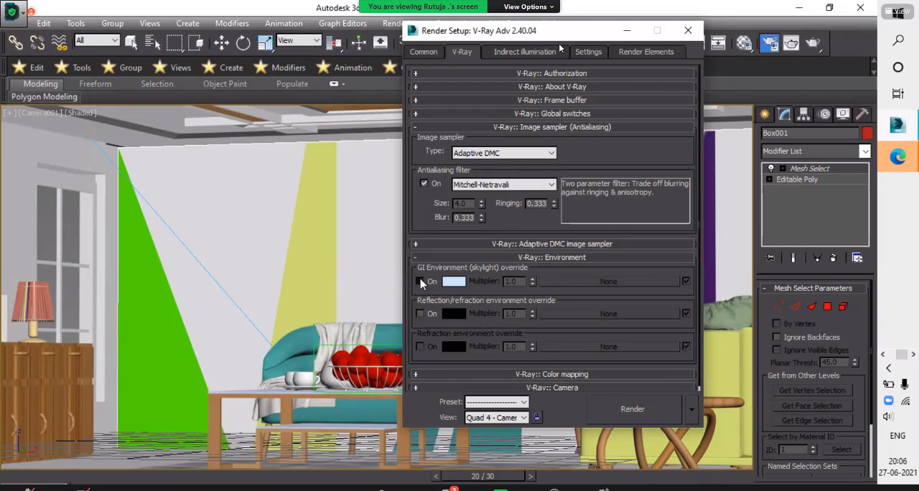
{"action": "left_click", "coordinate": [420, 281]}
{"action": "left_click", "coordinate": [416, 375]}
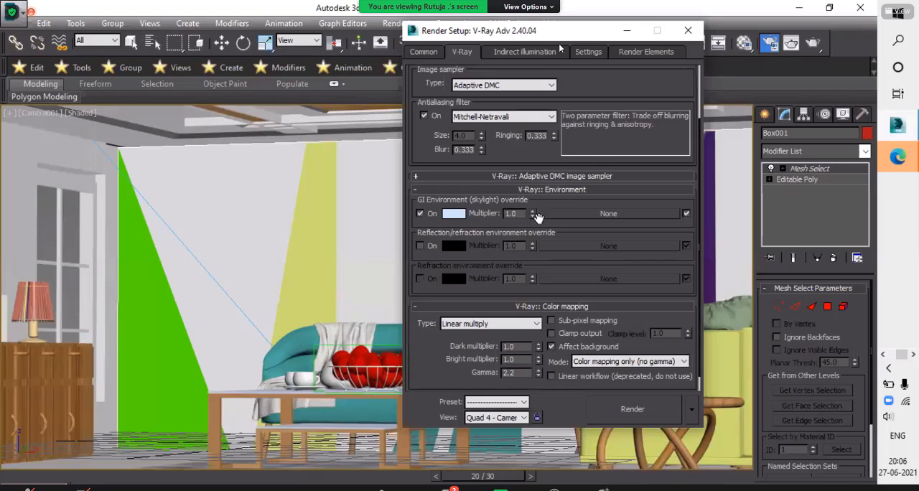
{"action": "left_click", "coordinate": [528, 329]}
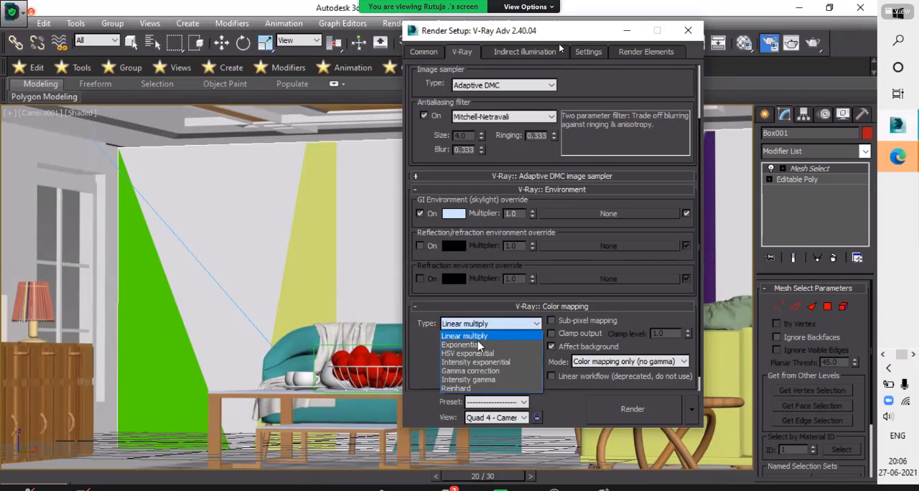
{"action": "left_click", "coordinate": [527, 334]}
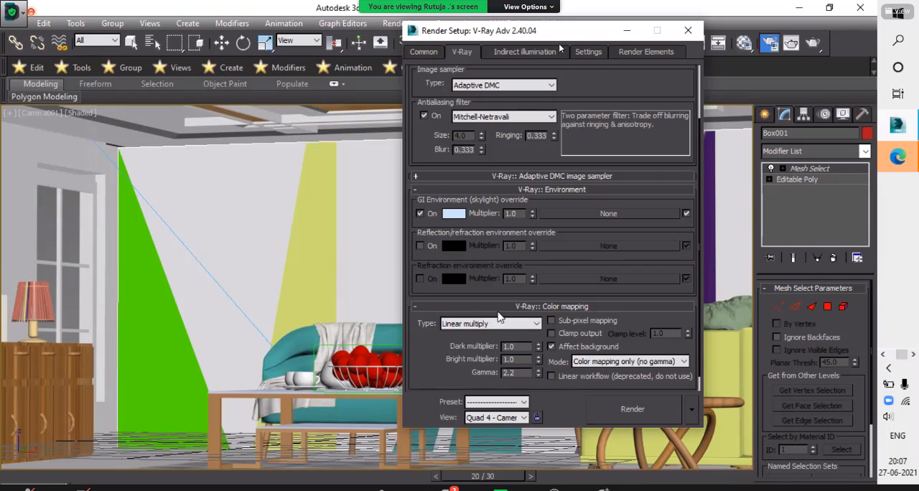
- Set the V-Ray colour mapping type to HSV exponential and turn on indirect illumination (GI)
{"action": "left_click", "coordinate": [494, 324]}
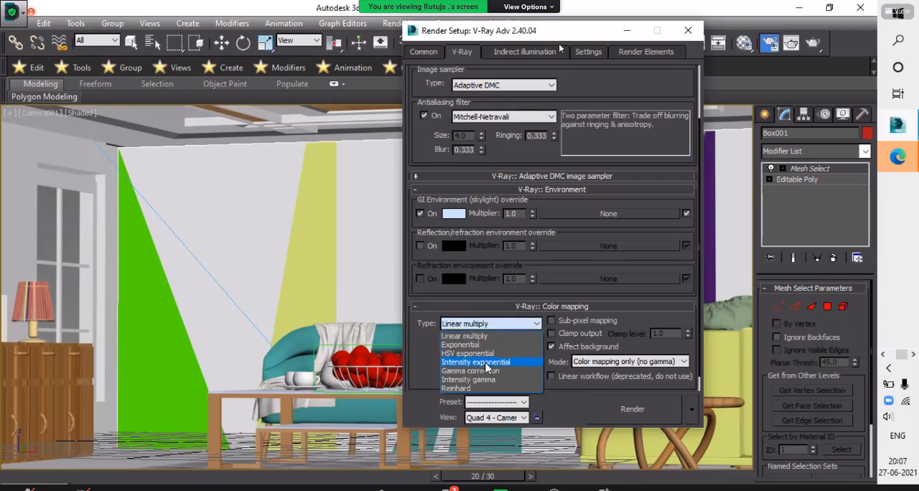
{"action": "left_click", "coordinate": [462, 354]}
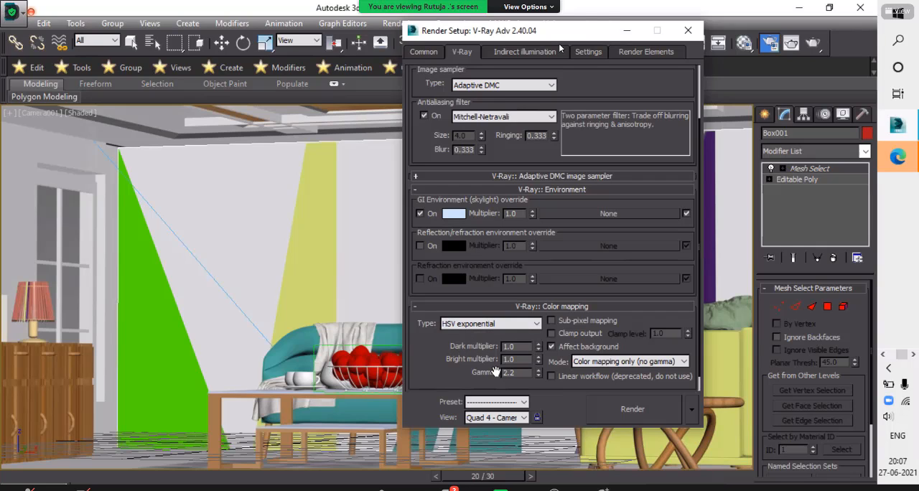
{"action": "left_click", "coordinate": [510, 57]}
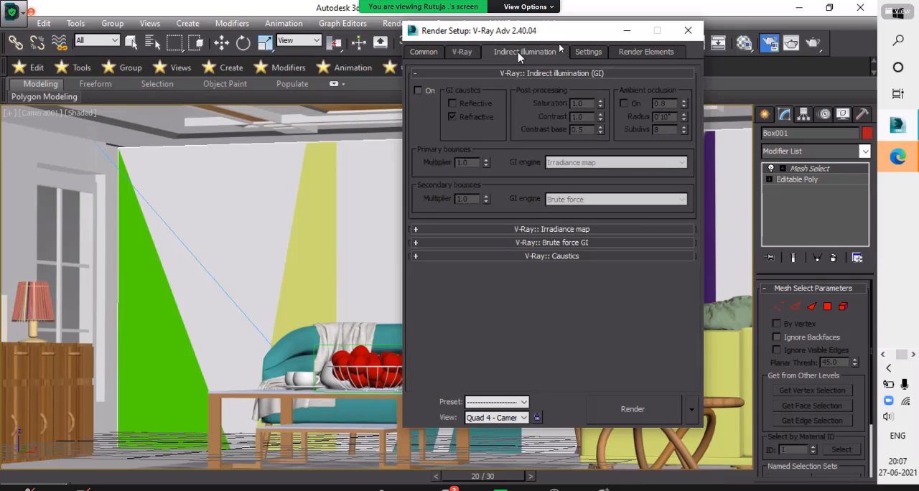
{"action": "left_click", "coordinate": [418, 91]}
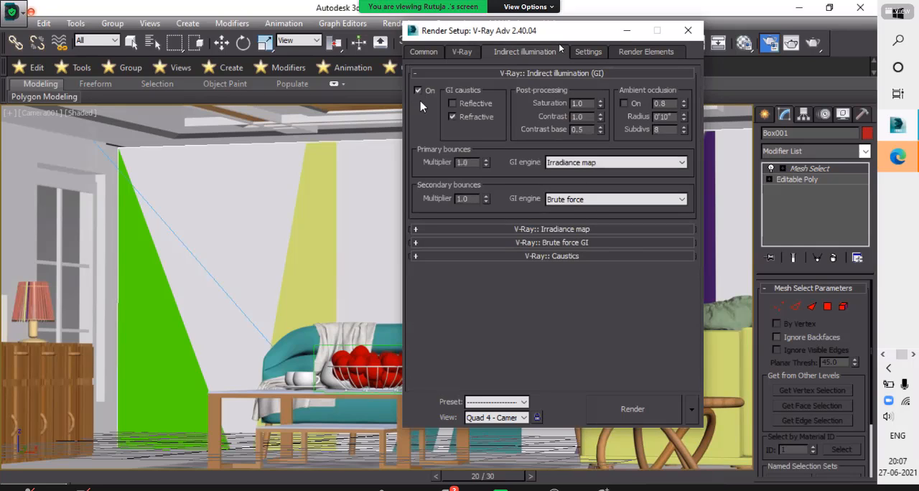
- Open the V-Ray irradiance map settings with the High preset and dismiss the file save errors
{"action": "left_click", "coordinate": [417, 230]}
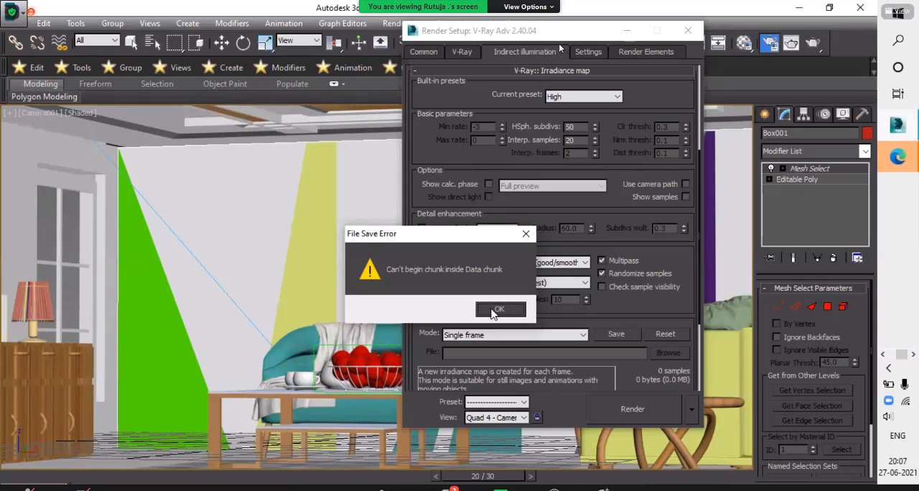
{"action": "left_click", "coordinate": [493, 310]}
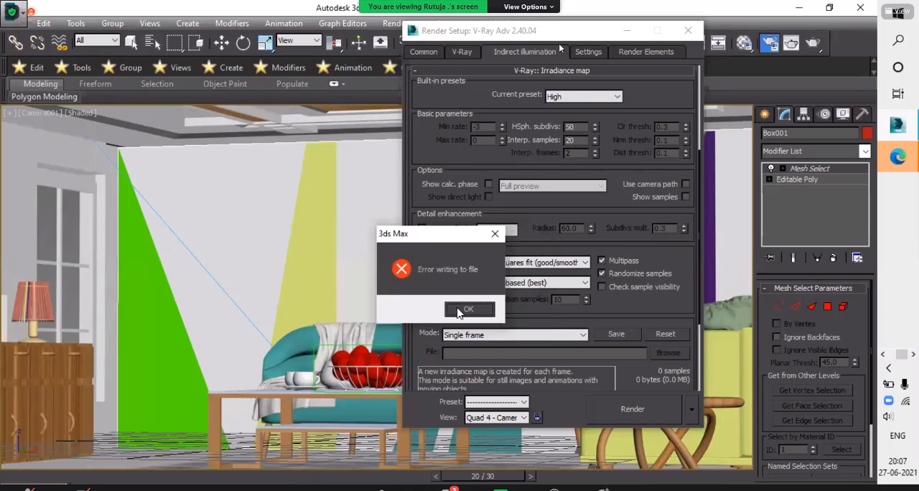
{"action": "left_click", "coordinate": [466, 310]}
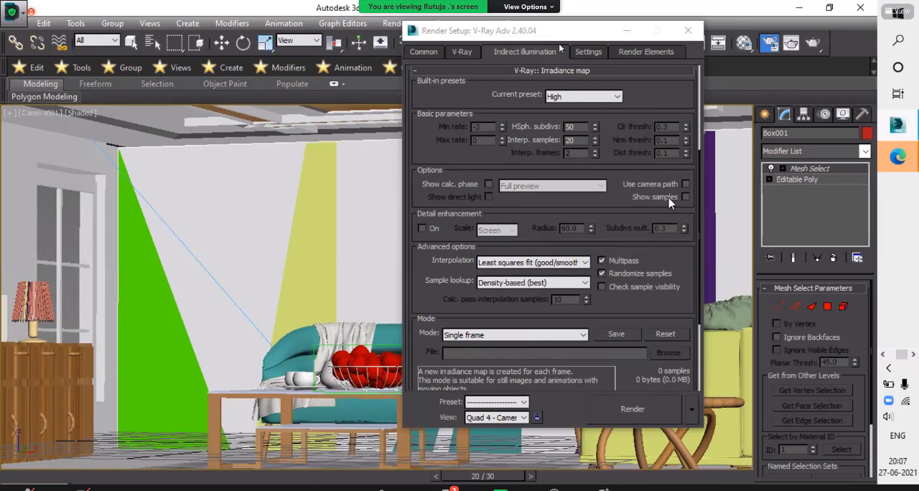
- Set the GI engine for secondary bounces to Light cache, with Irradiance map for primary bounces
{"action": "scroll", "coordinate": [645, 205], "scroll_direction": "up", "scroll_amount": 1}
{"action": "scroll", "coordinate": [645, 204], "scroll_direction": "up", "scroll_amount": 3}
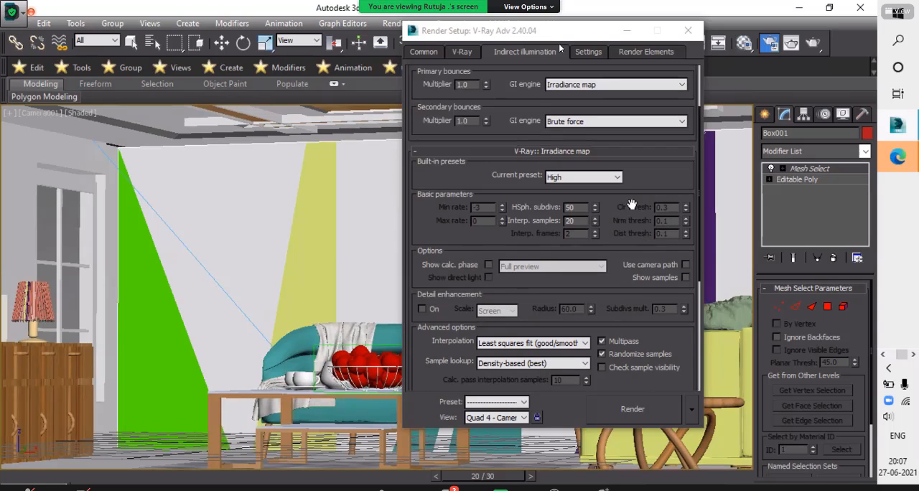
{"action": "scroll", "coordinate": [639, 181], "scroll_direction": "up", "scroll_amount": 1}
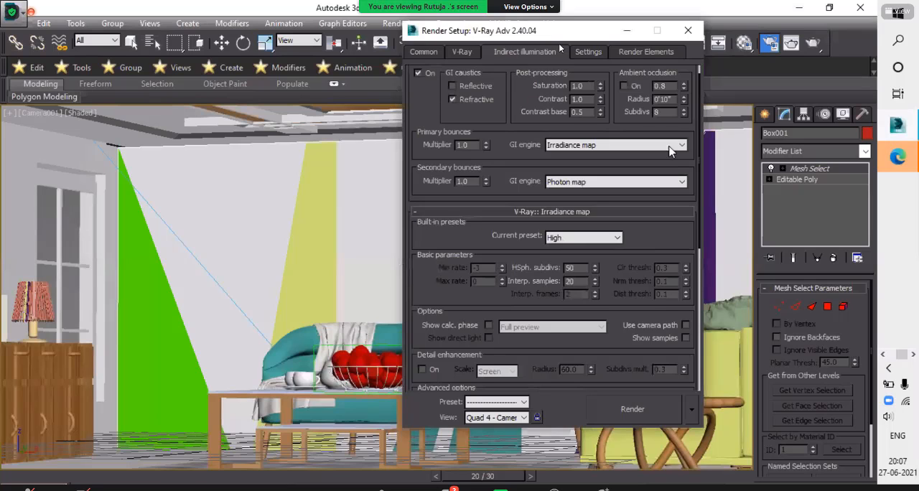
{"action": "scroll", "coordinate": [699, 192], "scroll_direction": "up", "scroll_amount": 1}
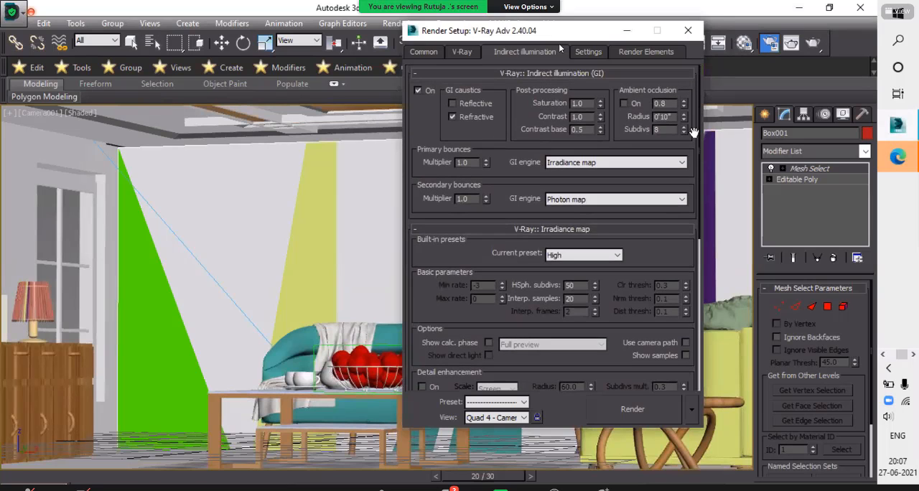
{"action": "left_click", "coordinate": [618, 201]}
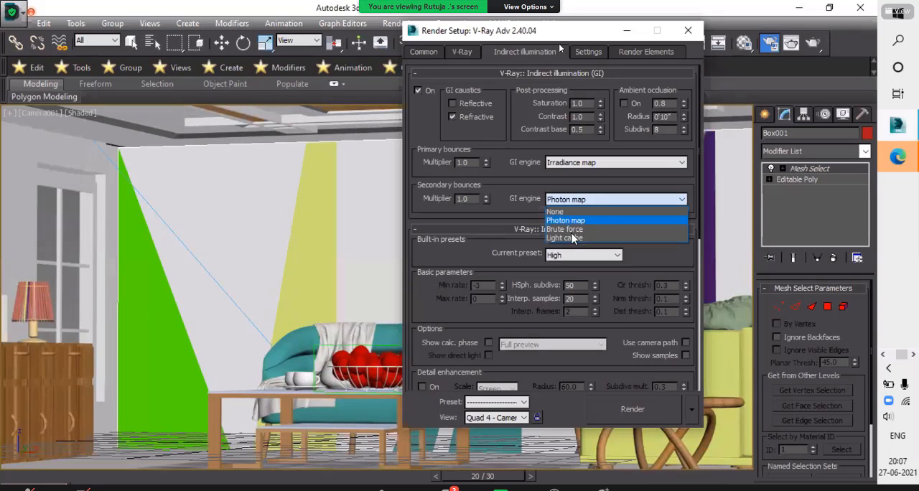
{"action": "left_click", "coordinate": [571, 239]}
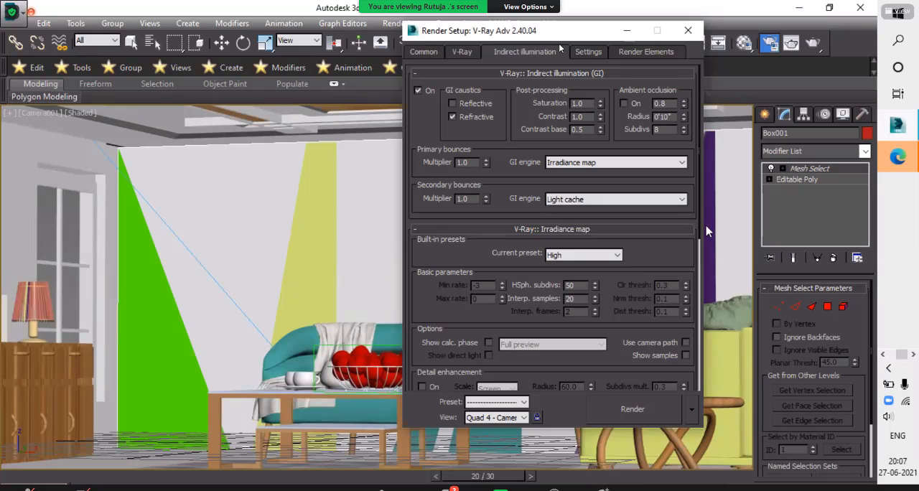
- Open the V-Ray light cache settings and turn on Show calc. phase
{"action": "scroll", "coordinate": [702, 263], "scroll_direction": "down", "scroll_amount": 2}
{"action": "scroll", "coordinate": [701, 263], "scroll_direction": "down", "scroll_amount": 8}
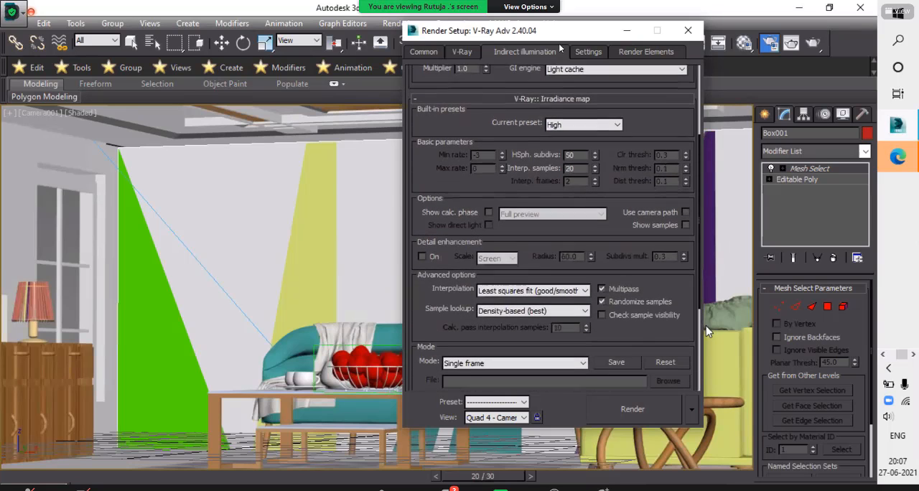
{"action": "left_click_drag", "start_coordinate": [708, 434], "coordinate": [708, 462]}
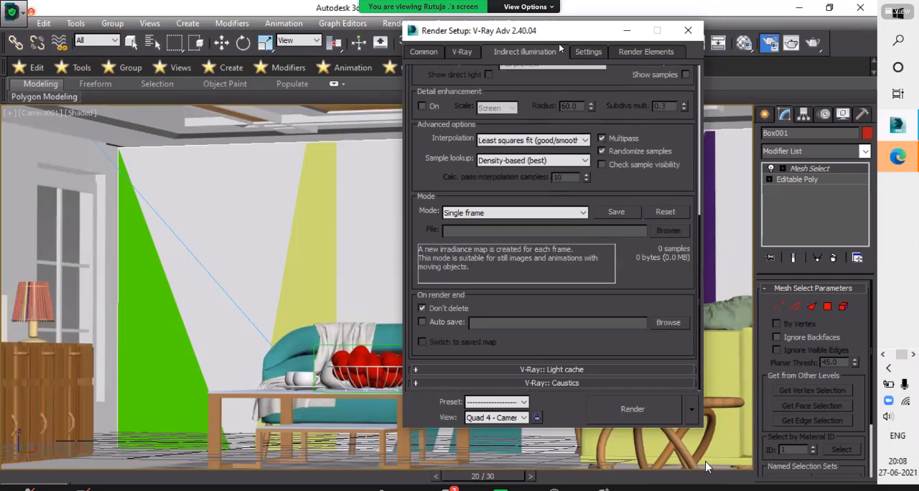
{"action": "left_click", "coordinate": [423, 370]}
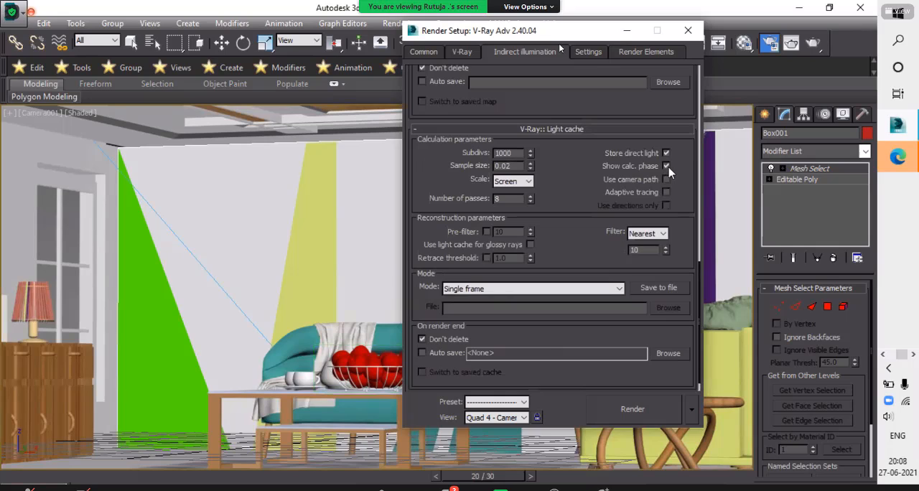
{"action": "left_click", "coordinate": [666, 166]}
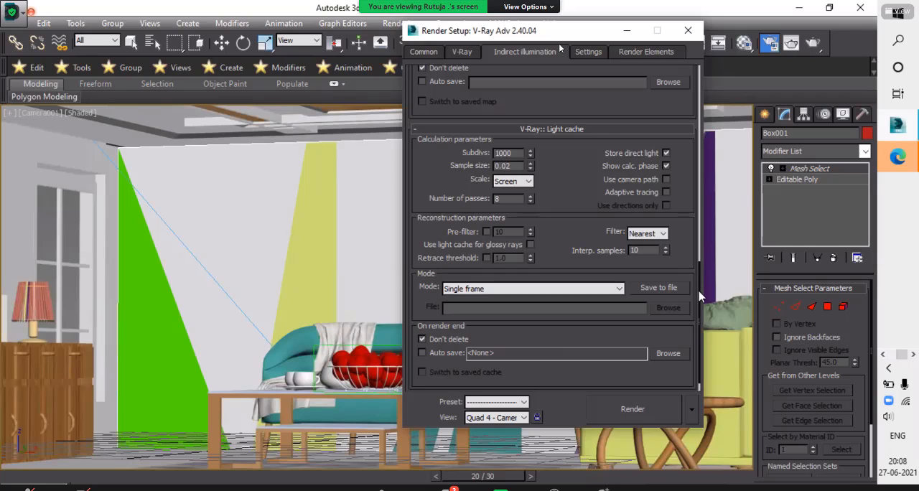
- Open the V-Ray caustics settings and turn caustics on
{"action": "scroll", "coordinate": [703, 337], "scroll_direction": "down", "scroll_amount": 1}
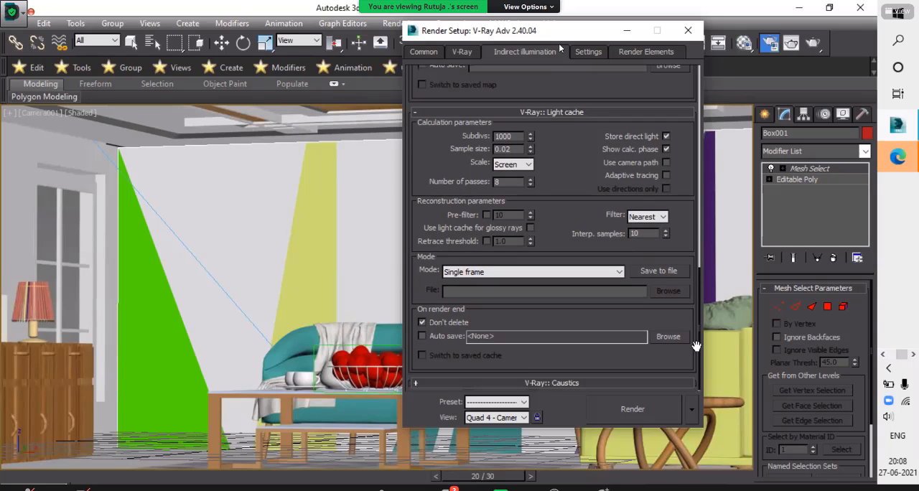
{"action": "left_click", "coordinate": [415, 383]}
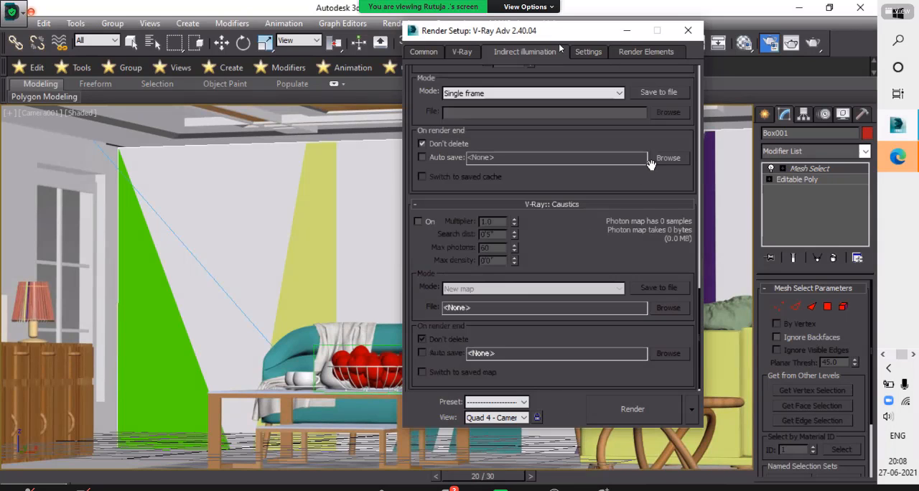
{"action": "scroll", "coordinate": [651, 163], "scroll_direction": "up", "scroll_amount": 5}
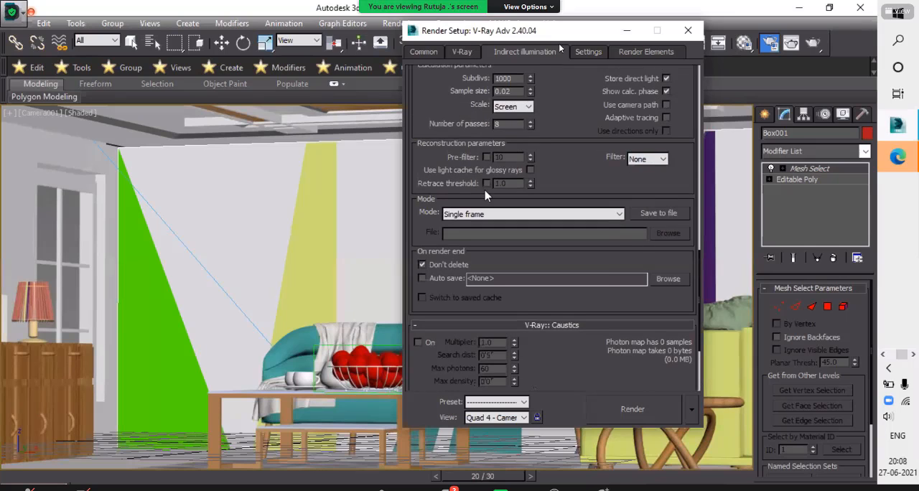
{"action": "scroll", "coordinate": [686, 229], "scroll_direction": "up", "scroll_amount": 7}
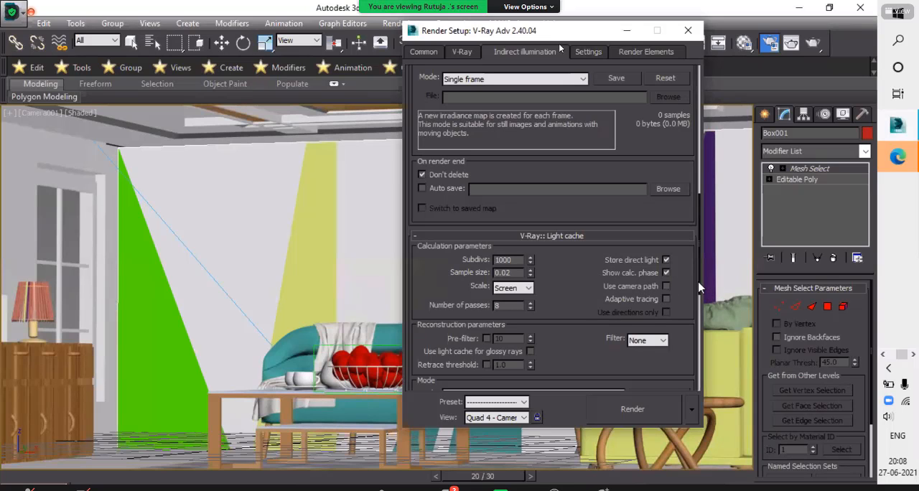
{"action": "scroll", "coordinate": [696, 295], "scroll_direction": "down", "scroll_amount": 2}
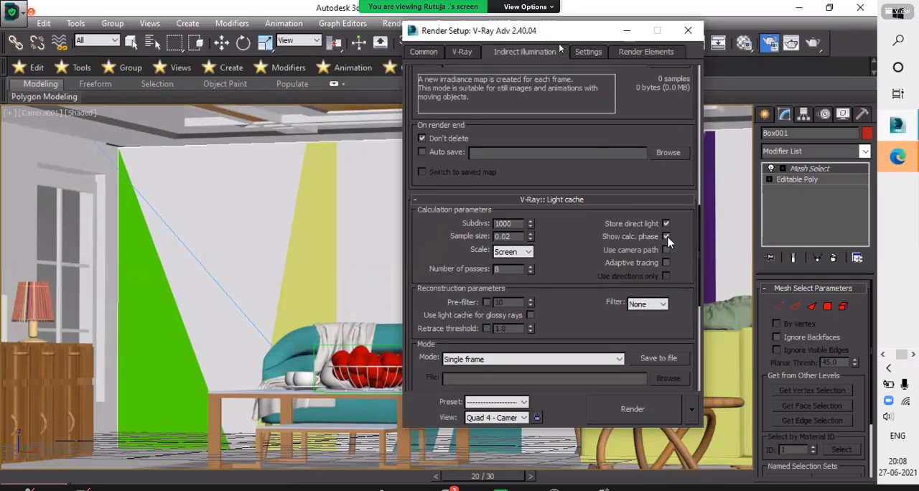
{"action": "left_click_drag", "start_coordinate": [702, 267], "coordinate": [700, 368]}
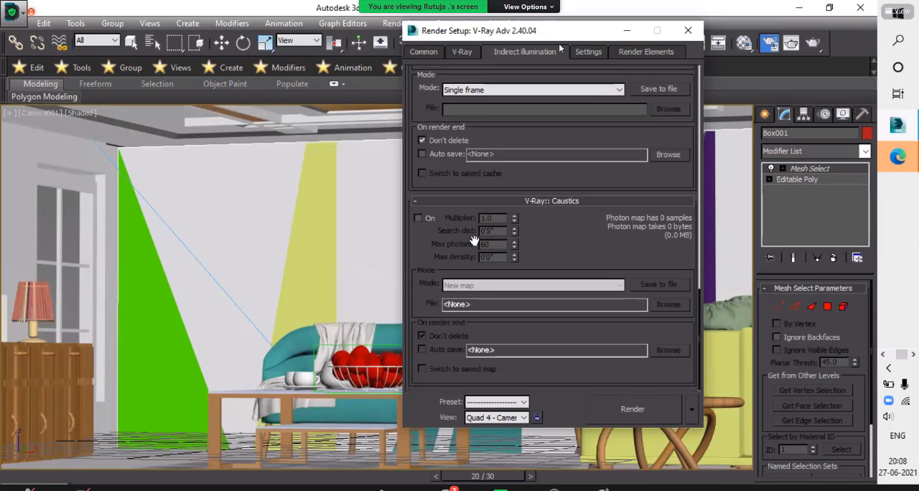
{"action": "left_click", "coordinate": [419, 218]}
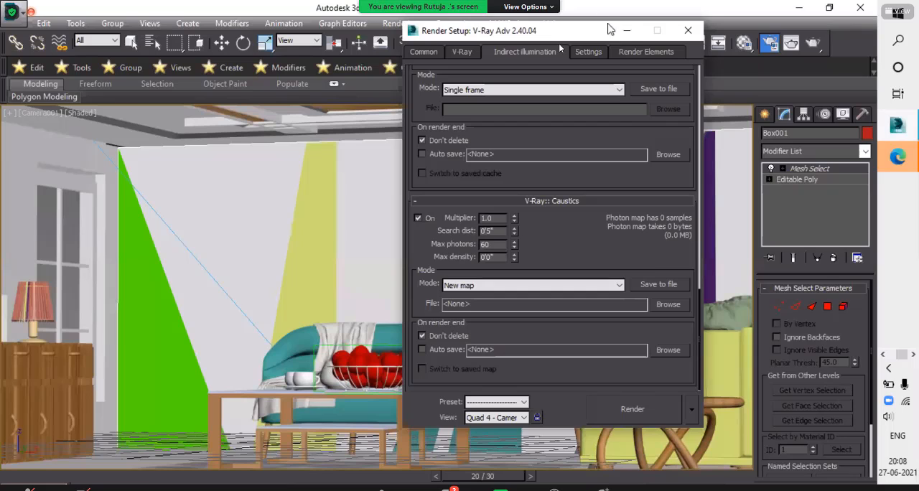
- Set the render output size to the HDTV (video) preset at 1920 x 1080
{"action": "left_click", "coordinate": [418, 54]}
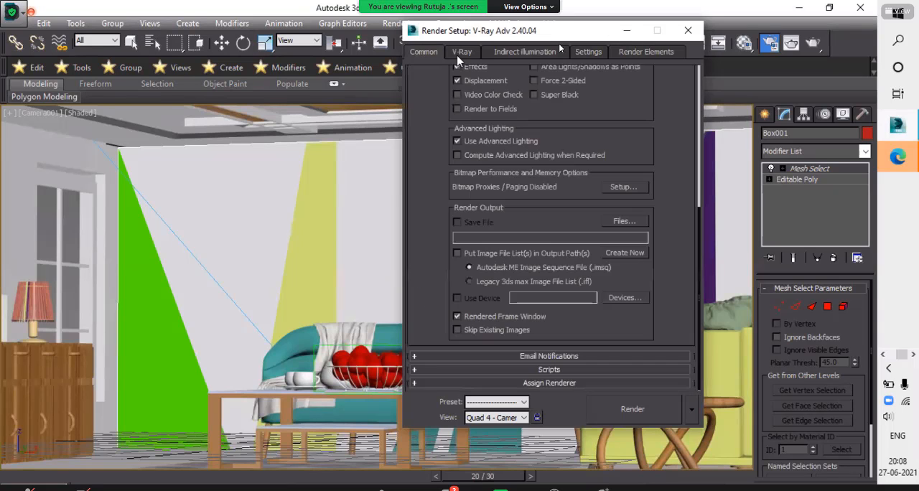
{"action": "left_click", "coordinate": [462, 55]}
{"action": "left_click", "coordinate": [513, 51]}
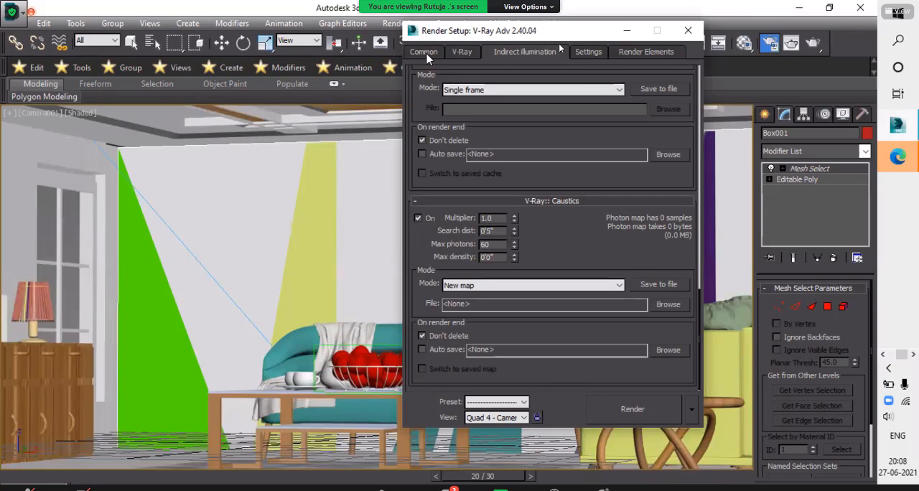
{"action": "left_click", "coordinate": [426, 55]}
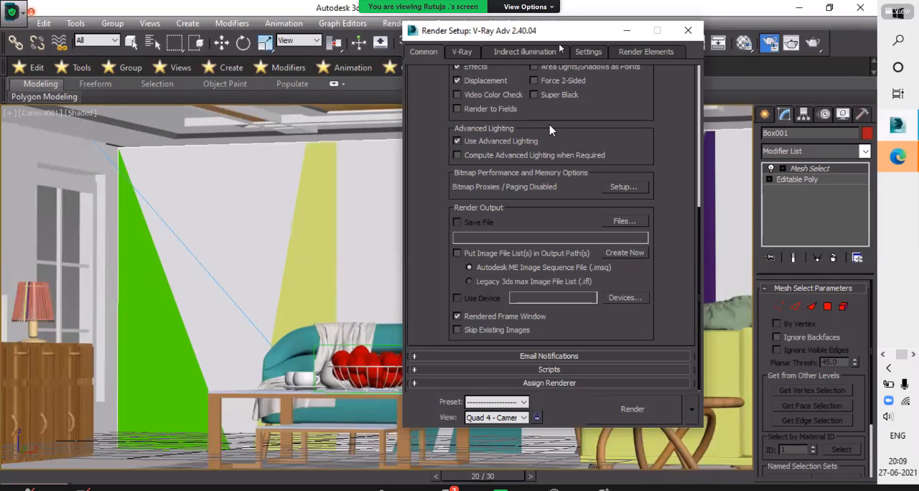
{"action": "scroll", "coordinate": [550, 128], "scroll_direction": "up", "scroll_amount": 4}
{"action": "scroll", "coordinate": [501, 122], "scroll_direction": "up", "scroll_amount": 2}
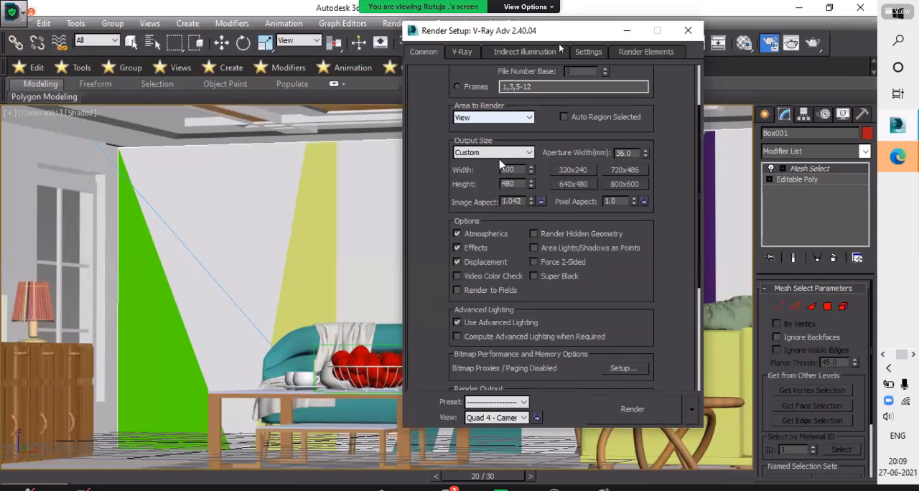
{"action": "left_click", "coordinate": [495, 153]}
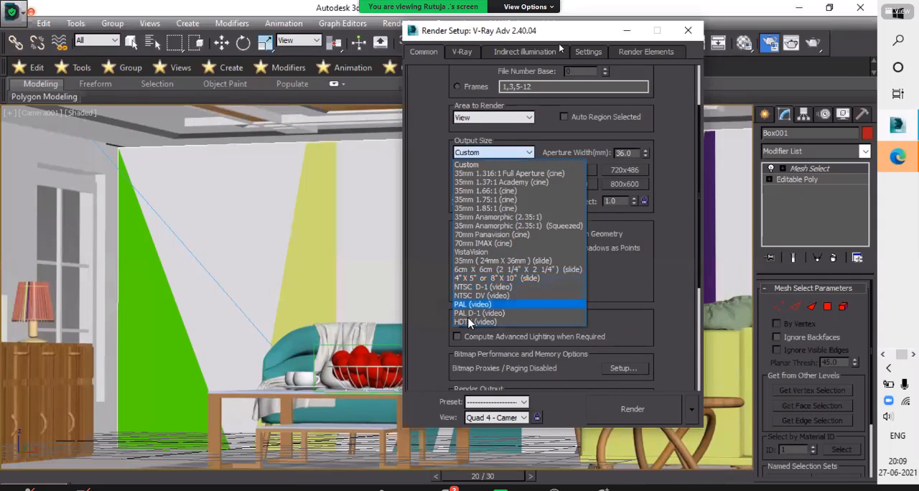
{"action": "left_click", "coordinate": [472, 319]}
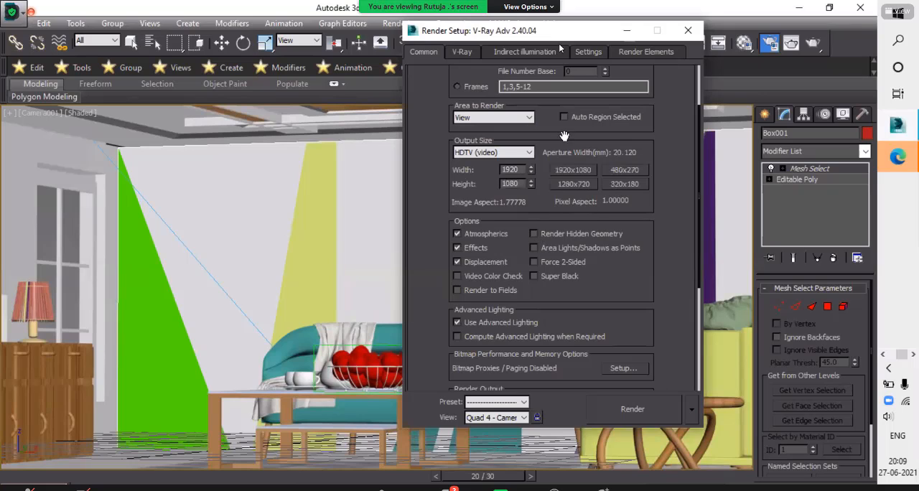
- Recheck the V-Ray antialiasing, colour mapping and GI environment settings, reselecting the Mitchell-Netravali filter
{"action": "left_click", "coordinate": [461, 53]}
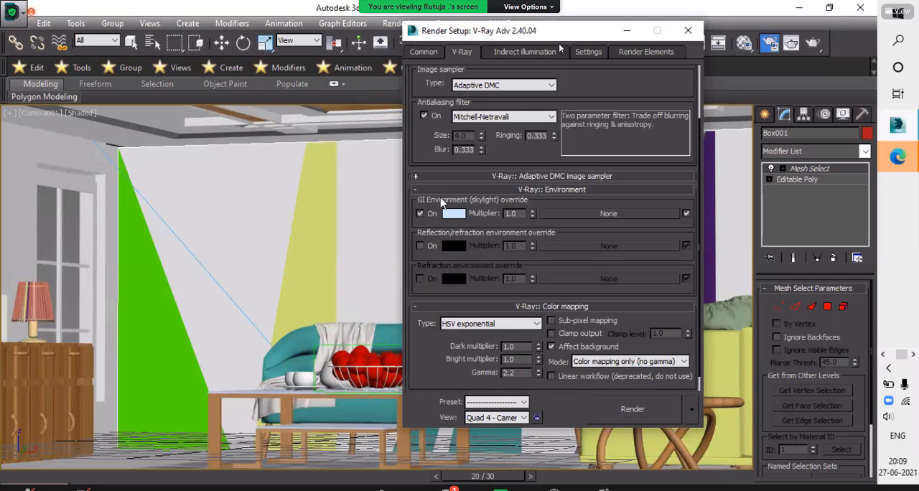
{"action": "scroll", "coordinate": [421, 168], "scroll_direction": "down", "scroll_amount": 1}
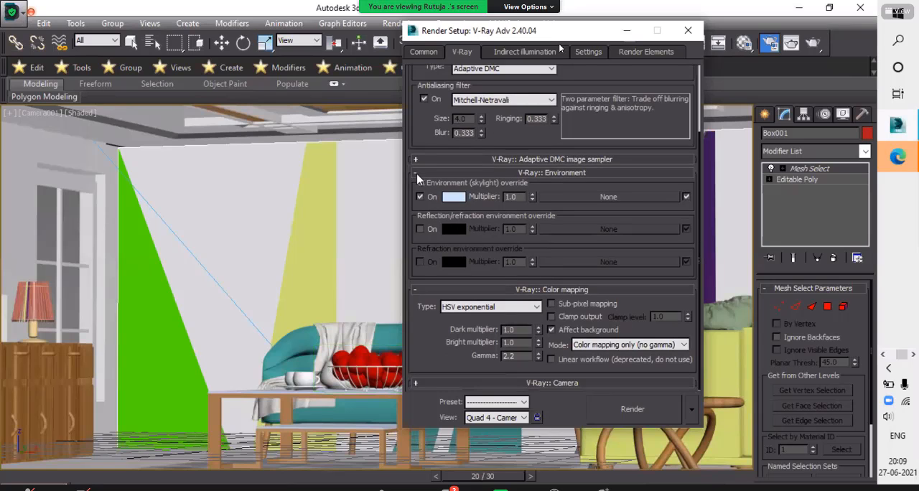
{"action": "left_click", "coordinate": [417, 174]}
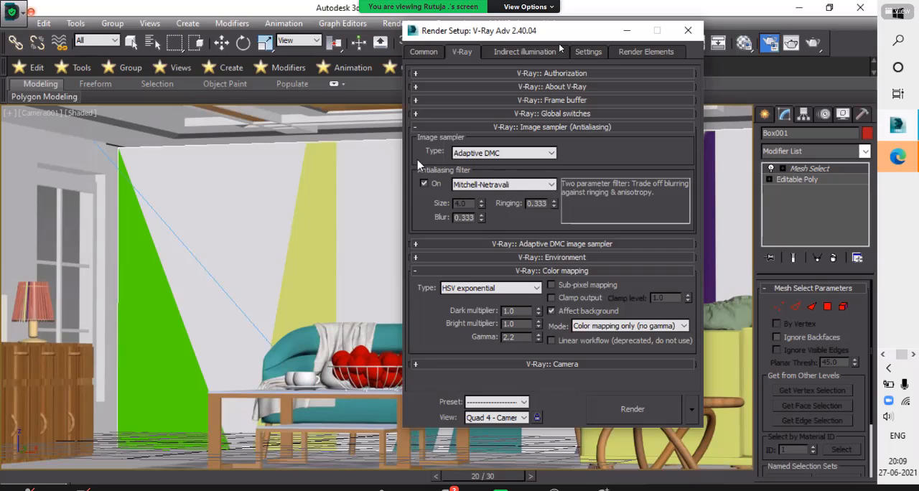
{"action": "left_click", "coordinate": [507, 185]}
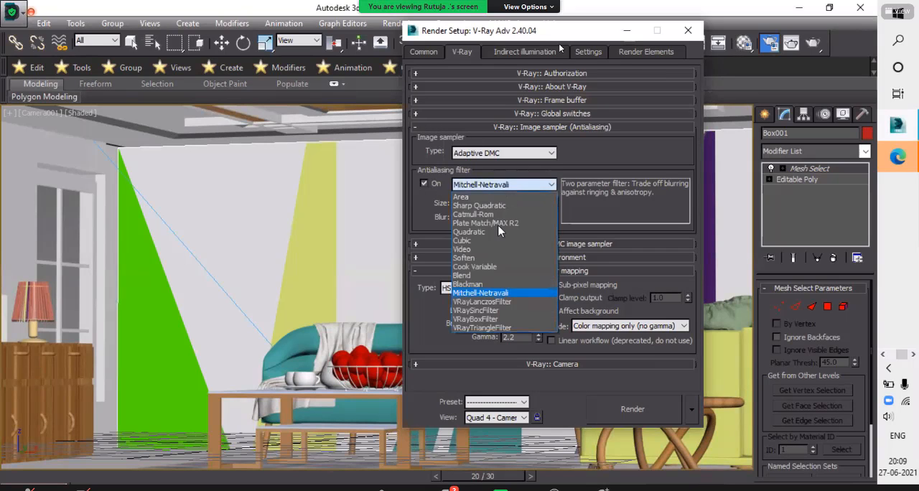
{"action": "left_click", "coordinate": [491, 294]}
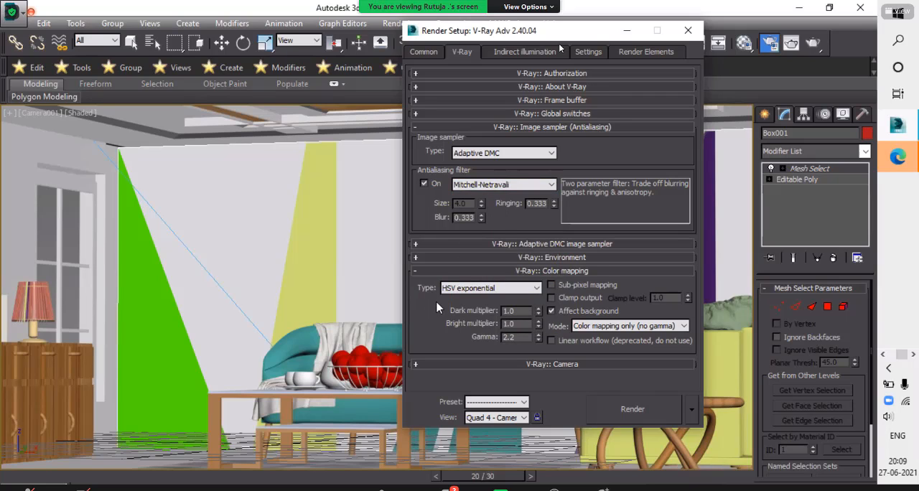
{"action": "left_click", "coordinate": [416, 259]}
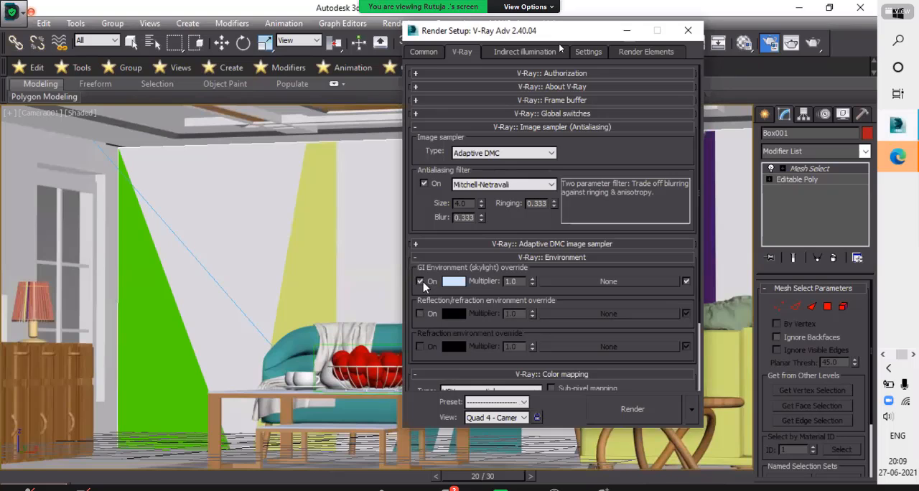
- Collapse the V-Ray environment settings and review the colour mapping settings and their available types
{"action": "left_click", "coordinate": [417, 258]}
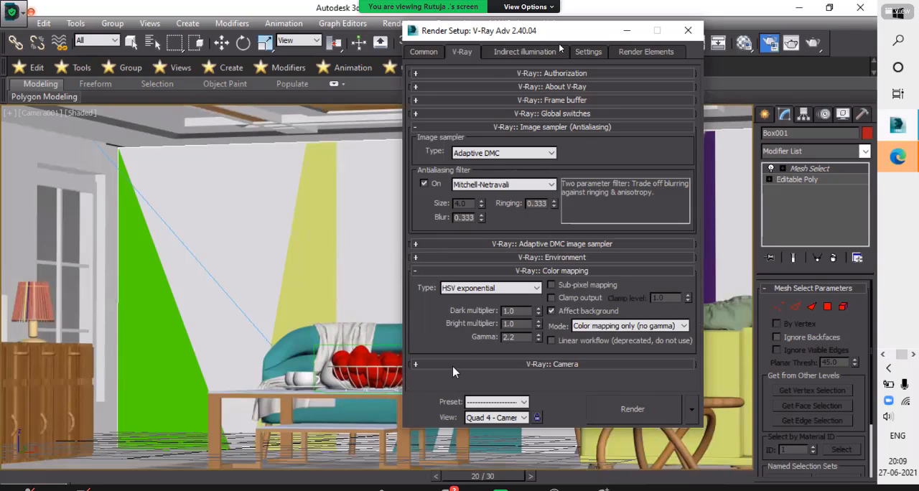
{"action": "left_click", "coordinate": [417, 365]}
{"action": "left_click", "coordinate": [416, 270]}
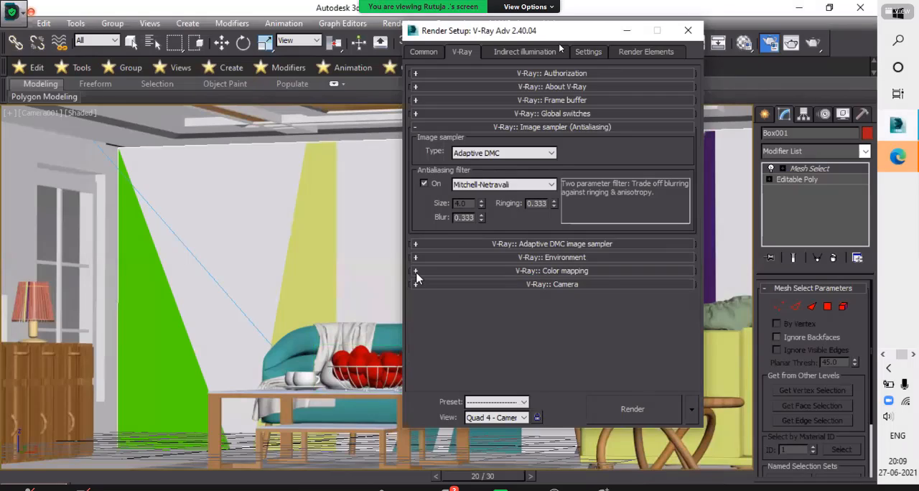
{"action": "left_click", "coordinate": [415, 272]}
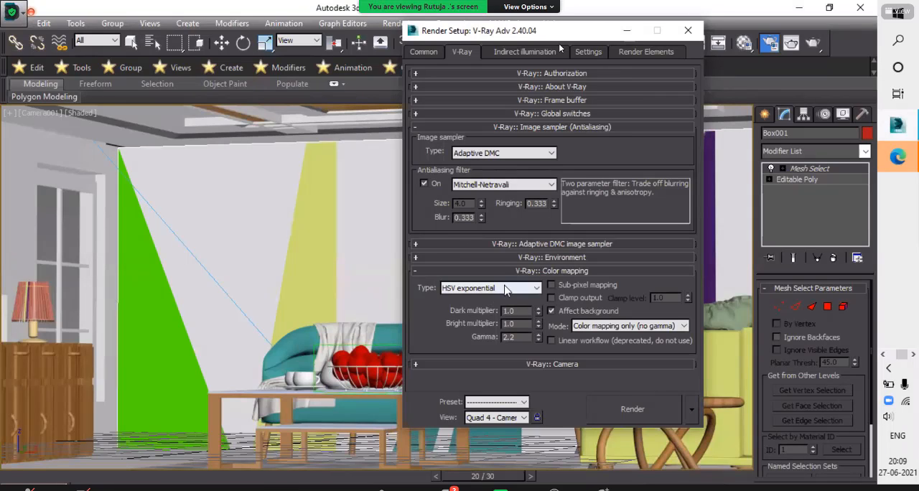
{"action": "left_click", "coordinate": [508, 289]}
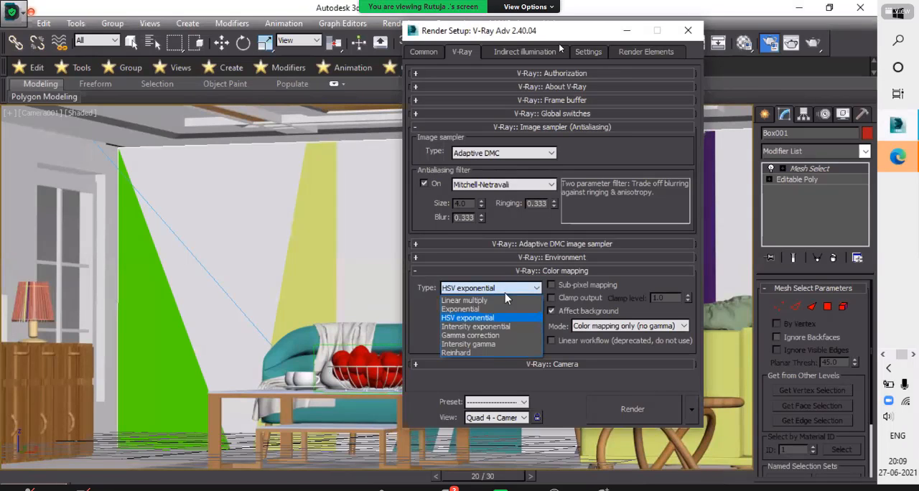
{"action": "left_click", "coordinate": [419, 278]}
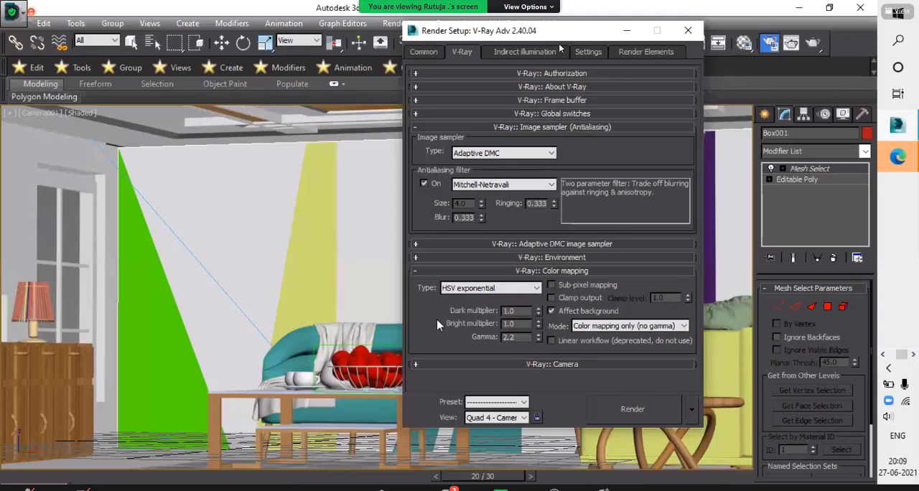
- Review the V-Ray indirect illumination and irradiance map settings, and set the light cache filter to Fixed
{"action": "left_click", "coordinate": [510, 52]}
{"action": "scroll", "coordinate": [481, 172], "scroll_direction": "up", "scroll_amount": 3}
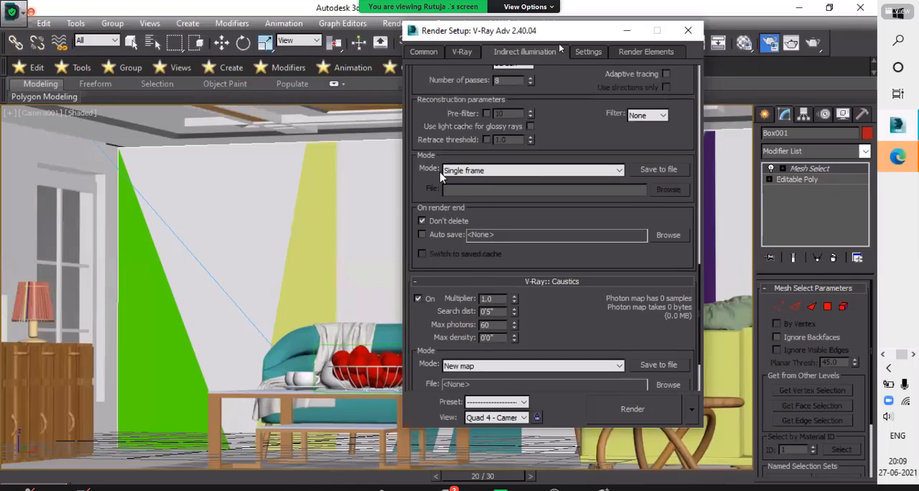
{"action": "scroll", "coordinate": [441, 176], "scroll_direction": "up", "scroll_amount": 6}
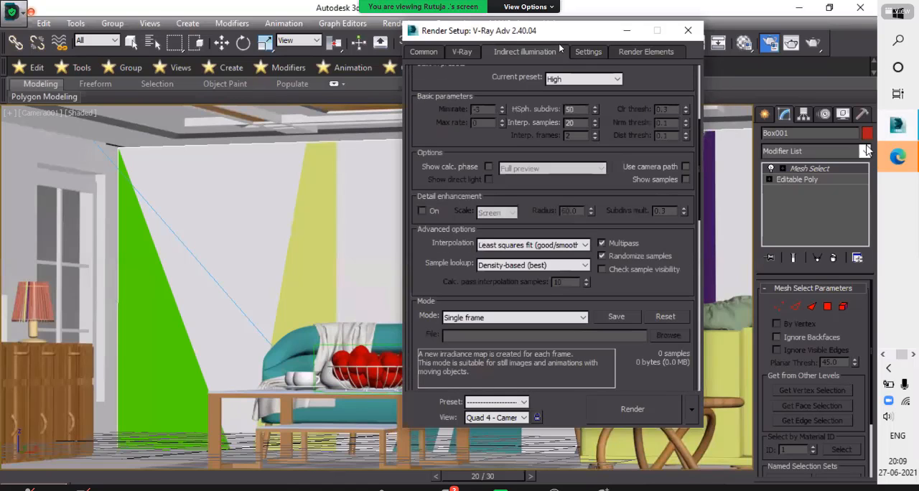
{"action": "left_click_drag", "start_coordinate": [702, 126], "coordinate": [696, 89]}
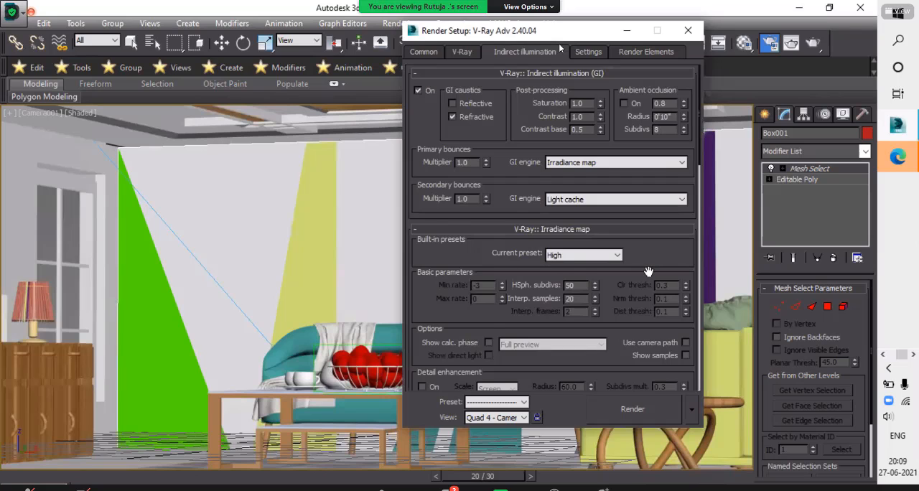
{"action": "scroll", "coordinate": [647, 265], "scroll_direction": "down", "scroll_amount": 3}
{"action": "scroll", "coordinate": [650, 252], "scroll_direction": "down", "scroll_amount": 1}
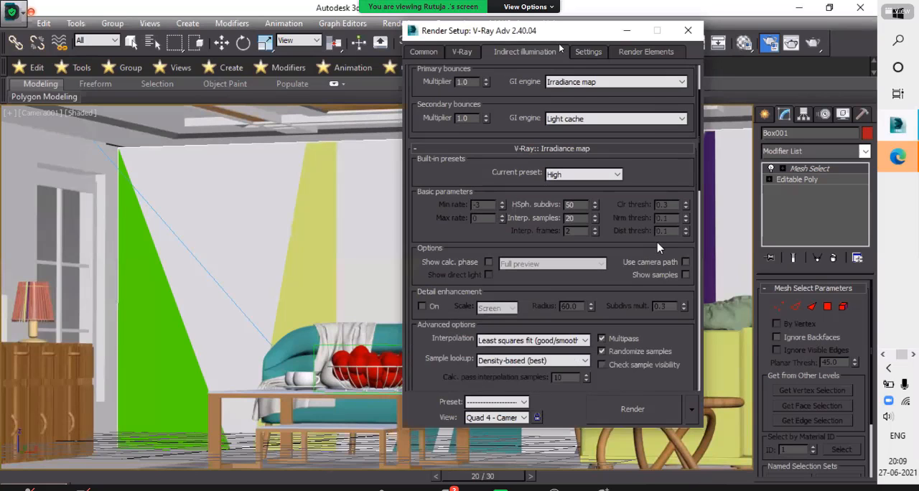
{"action": "scroll", "coordinate": [658, 244], "scroll_direction": "down", "scroll_amount": 7}
{"action": "scroll", "coordinate": [664, 252], "scroll_direction": "down", "scroll_amount": 4}
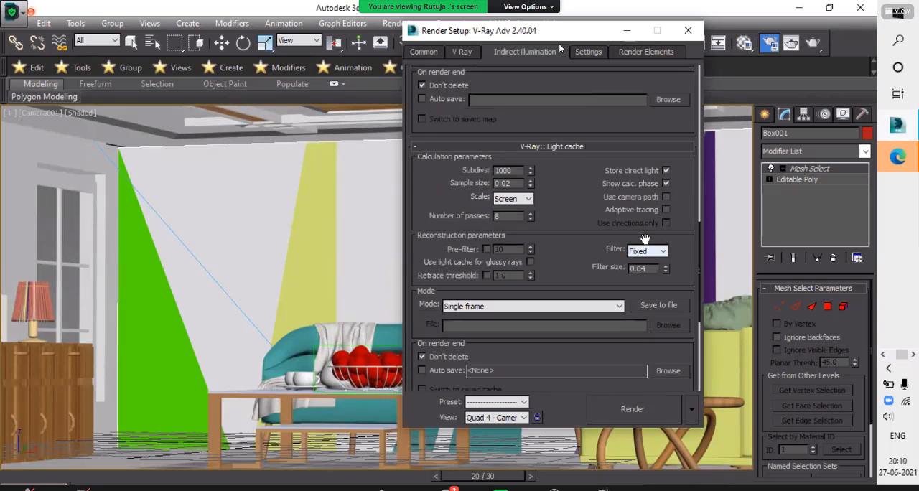
- Collapse the V-Ray light cache and caustics settings while rechecking the irradiance map mode and render-end options
{"action": "left_click", "coordinate": [424, 146]}
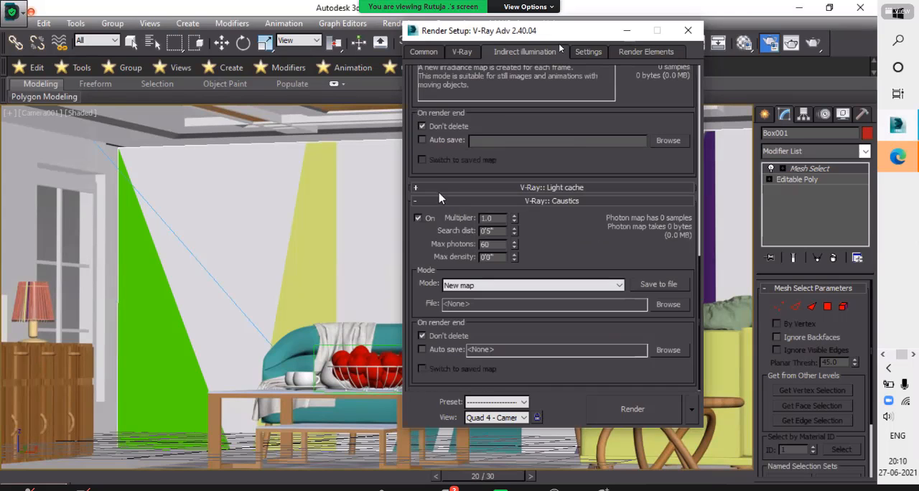
{"action": "scroll", "coordinate": [445, 190], "scroll_direction": "up", "scroll_amount": 4}
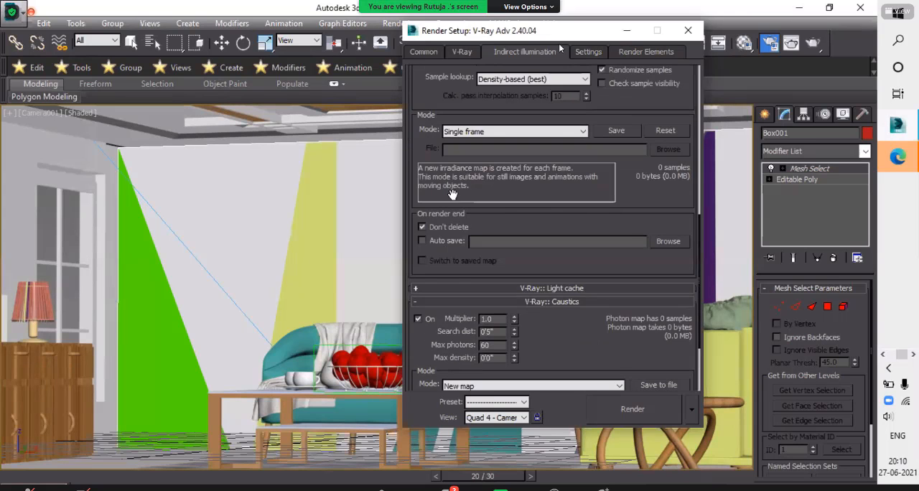
{"action": "scroll", "coordinate": [456, 288], "scroll_direction": "up", "scroll_amount": 2}
{"action": "scroll", "coordinate": [419, 247], "scroll_direction": "down", "scroll_amount": 2}
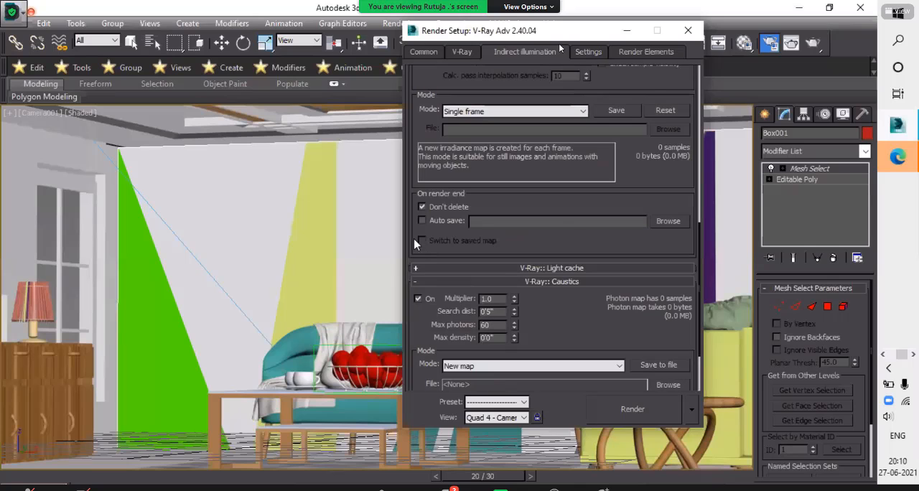
{"action": "scroll", "coordinate": [417, 246], "scroll_direction": "down", "scroll_amount": 2}
{"action": "scroll", "coordinate": [415, 244], "scroll_direction": "up", "scroll_amount": 5}
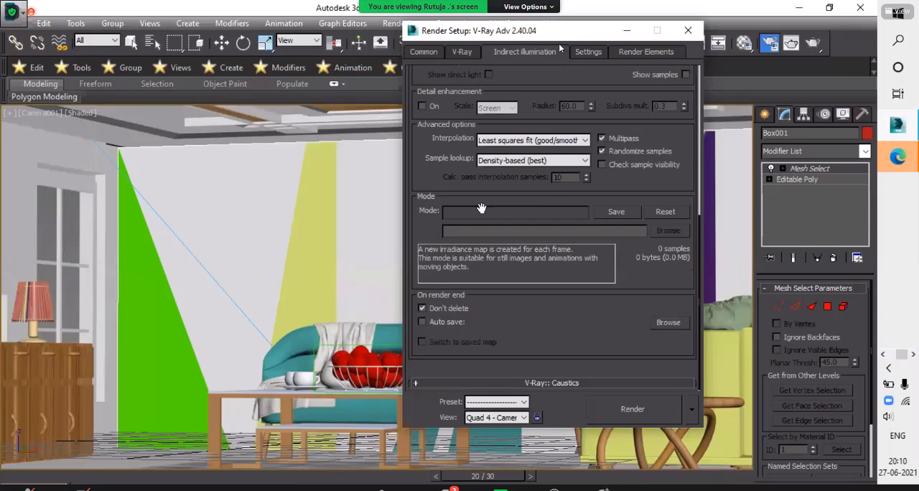
- Set the irradiance map's current preset to Low
{"action": "scroll", "coordinate": [588, 212], "scroll_direction": "up", "scroll_amount": 6}
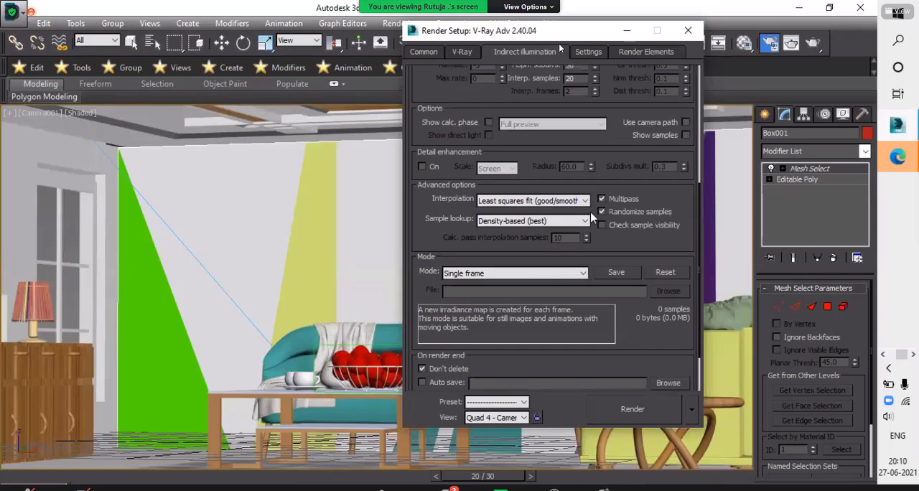
{"action": "scroll", "coordinate": [595, 161], "scroll_direction": "up", "scroll_amount": 4}
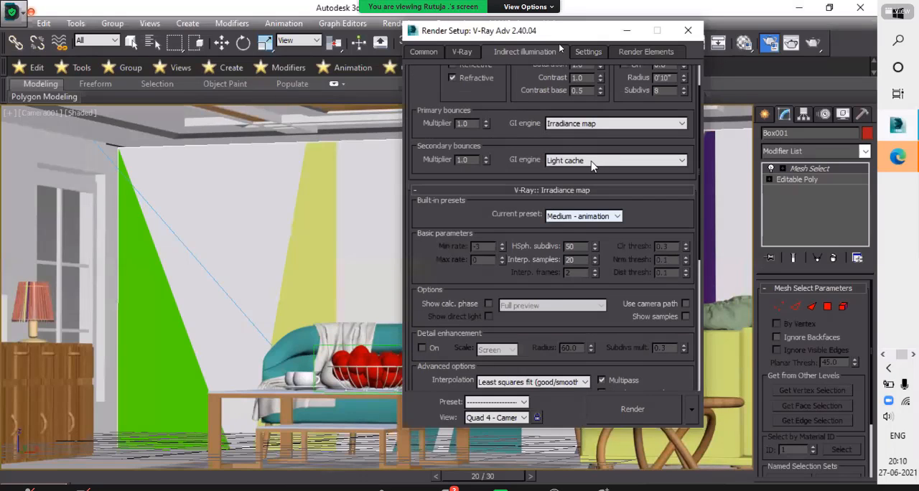
{"action": "left_click", "coordinate": [593, 162]}
{"action": "left_click", "coordinate": [594, 165]}
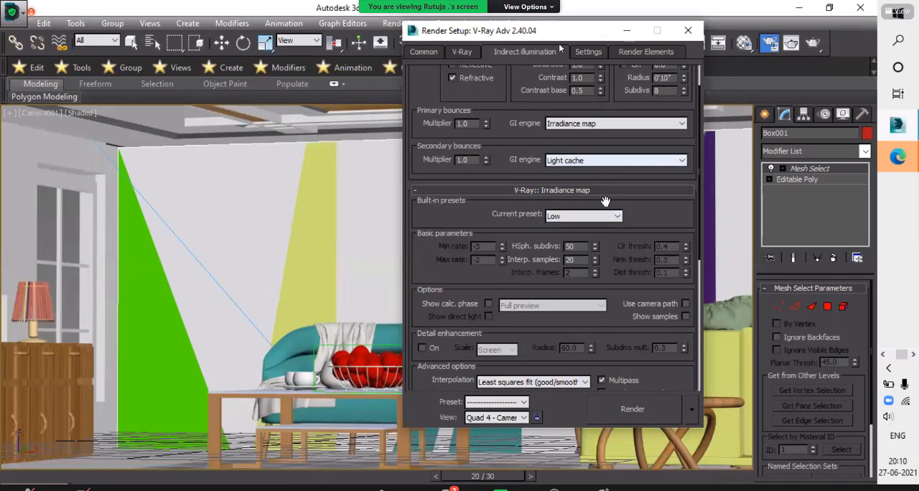
- Reopen the light cache settings for a final check and minimise the Render Setup window
{"action": "scroll", "coordinate": [618, 248], "scroll_direction": "down", "scroll_amount": 4}
{"action": "scroll", "coordinate": [626, 260], "scroll_direction": "down", "scroll_amount": 4}
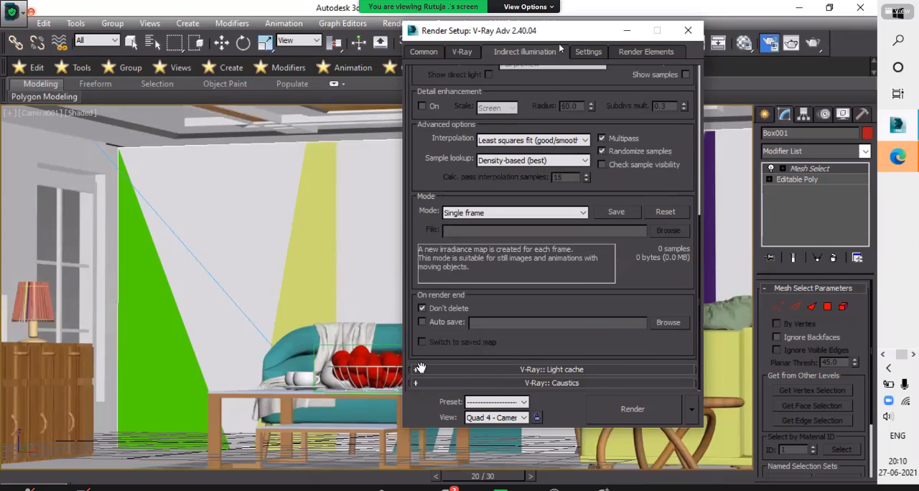
{"action": "left_click", "coordinate": [419, 370]}
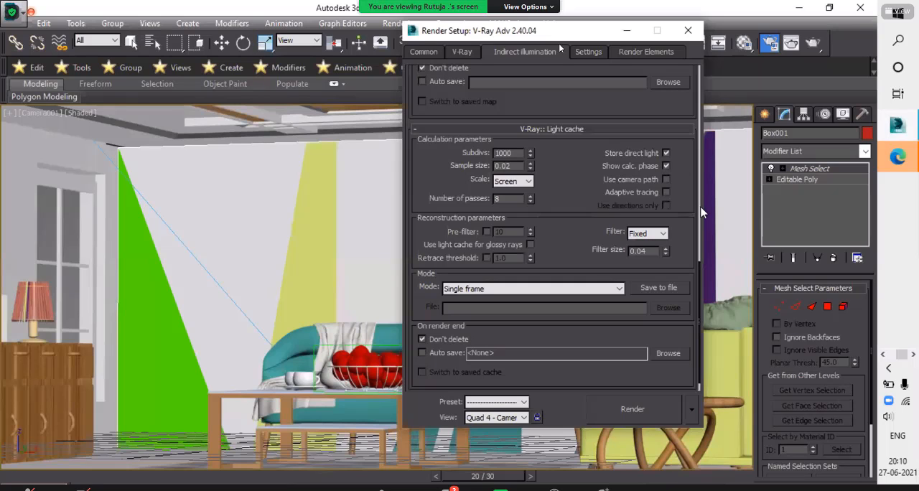
{"action": "scroll", "coordinate": [700, 314], "scroll_direction": "up", "scroll_amount": 5}
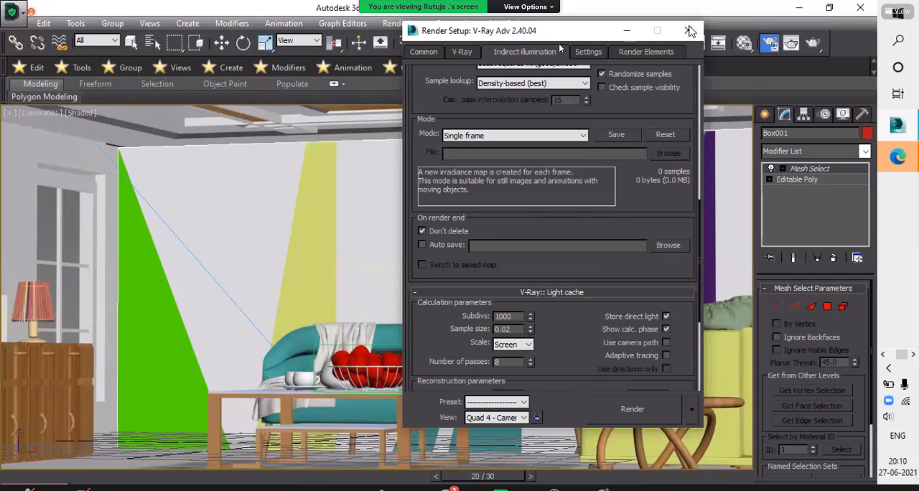
{"action": "left_click", "coordinate": [627, 32]}
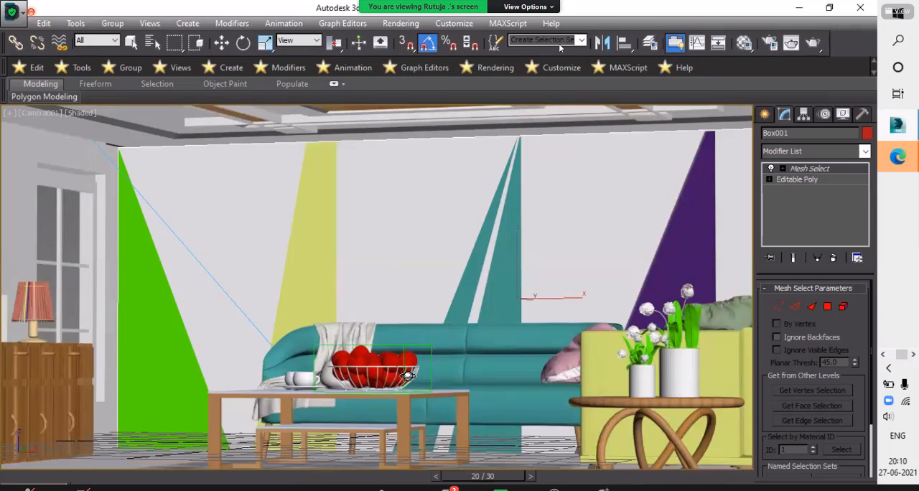
- Render the Camera001 view at 1920 x 1080 and close the V-Ray frame buffer once rendering ends
{"action": "key", "text": "shift+q"}
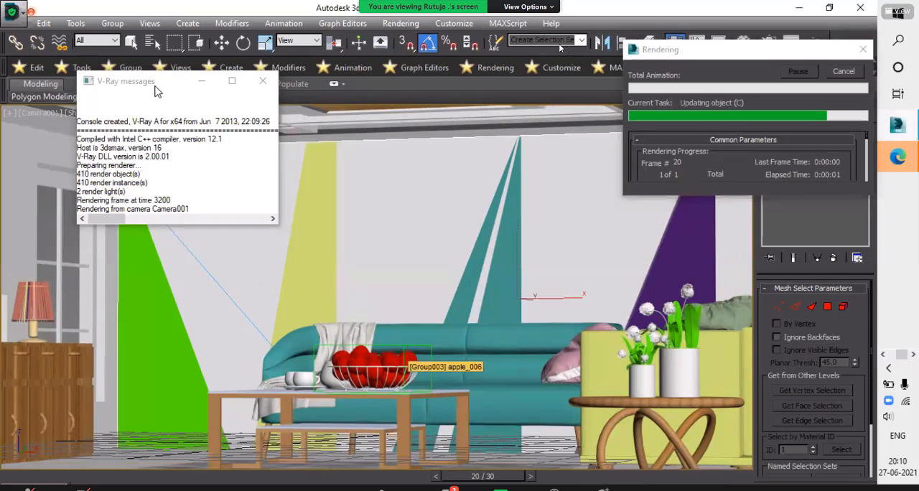
{"action": "left_click_drag", "start_coordinate": [155, 86], "coordinate": [98, 49]}
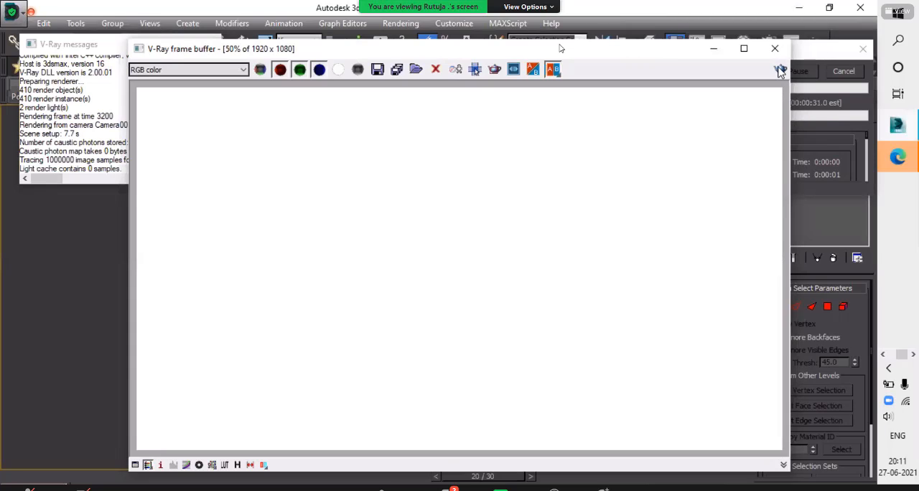
{"action": "left_click", "coordinate": [560, 46]}
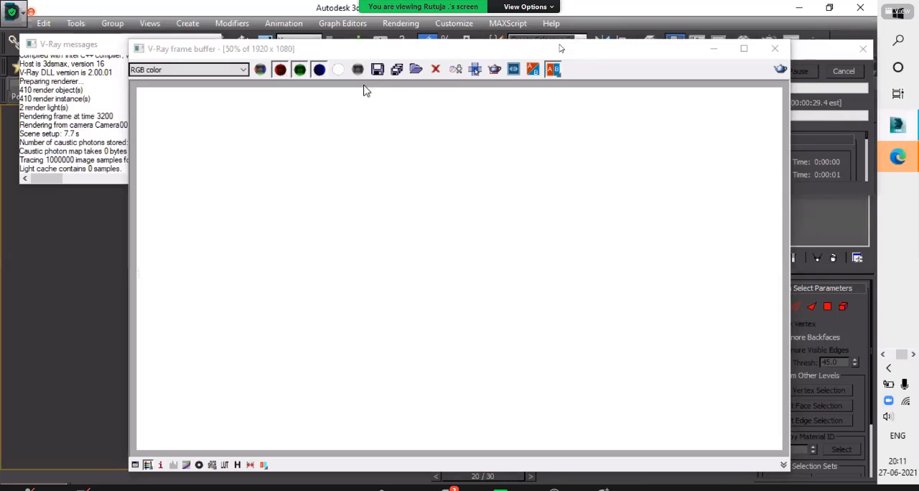
{"action": "left_click_drag", "start_coordinate": [467, 50], "coordinate": [365, 95]}
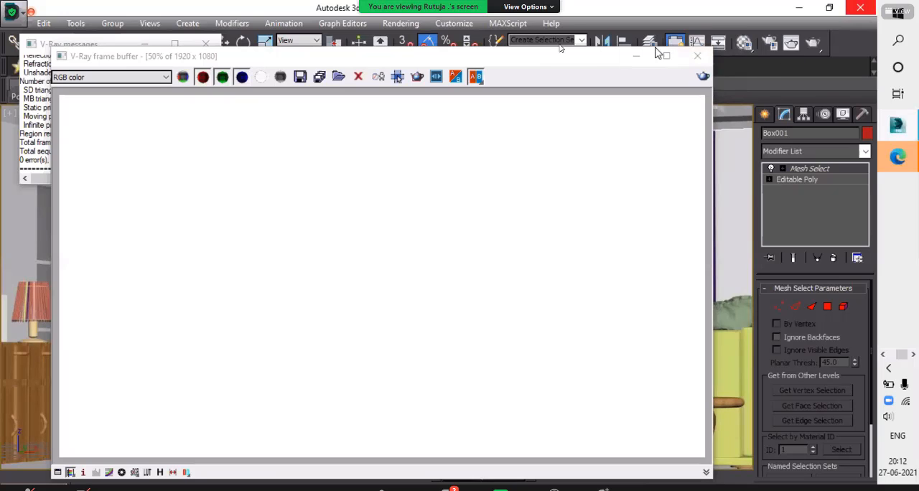
{"action": "left_click", "coordinate": [697, 55]}
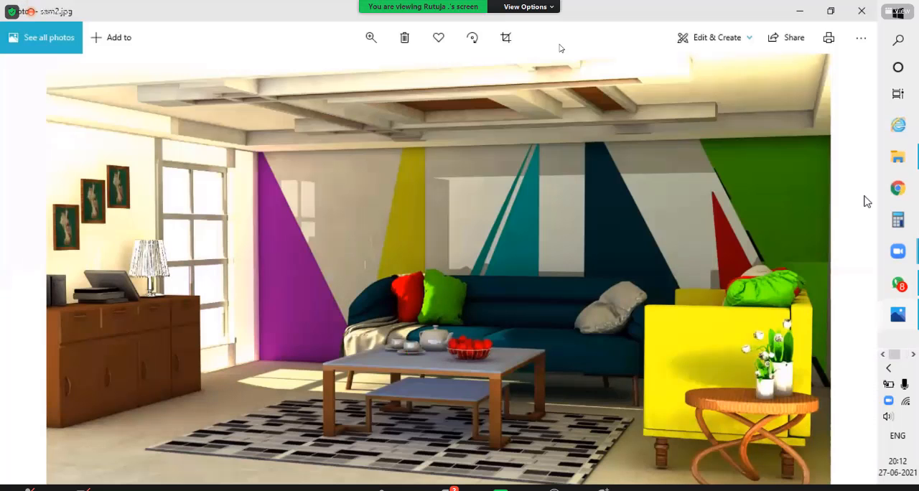
- Compare the living room reference images sample.jpg, sam2.jpg and sam.jpg in Photos, ending on sam2.jpg
{"action": "left_click", "coordinate": [848, 278]}
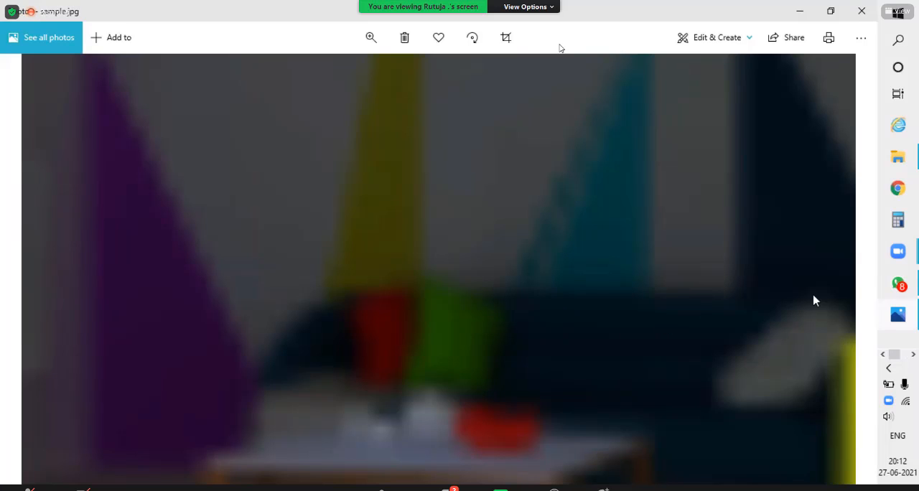
{"action": "left_click", "coordinate": [891, 322]}
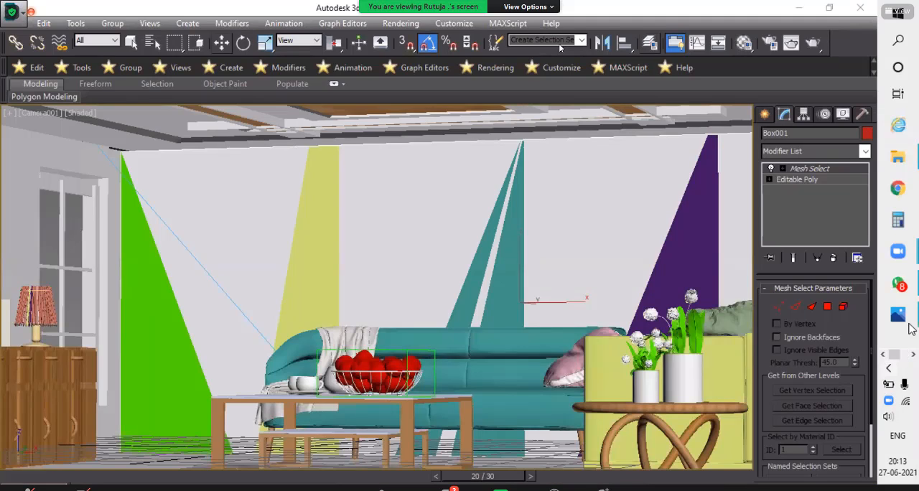
{"action": "left_click", "coordinate": [902, 323]}
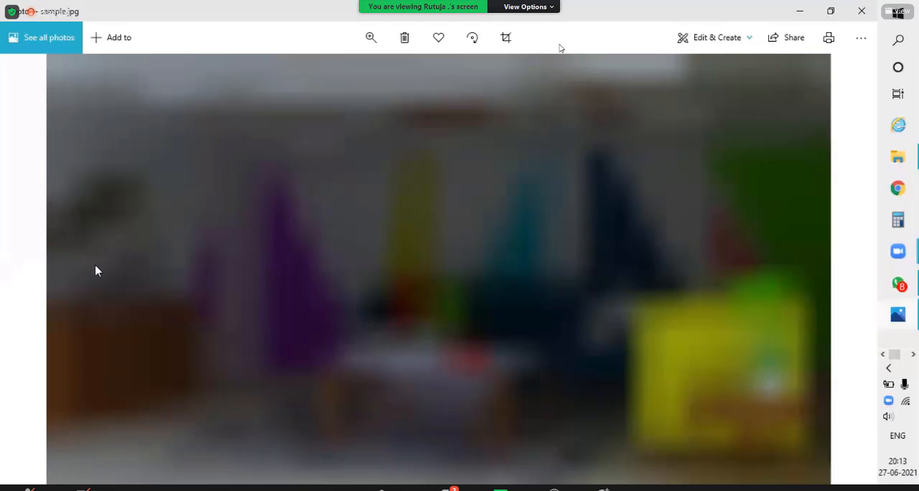
{"action": "left_click", "coordinate": [31, 281]}
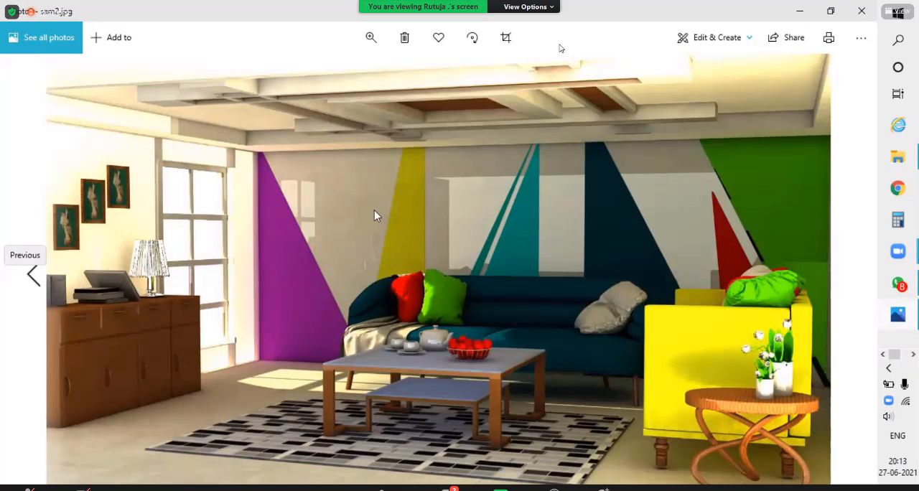
{"action": "left_click", "coordinate": [31, 276]}
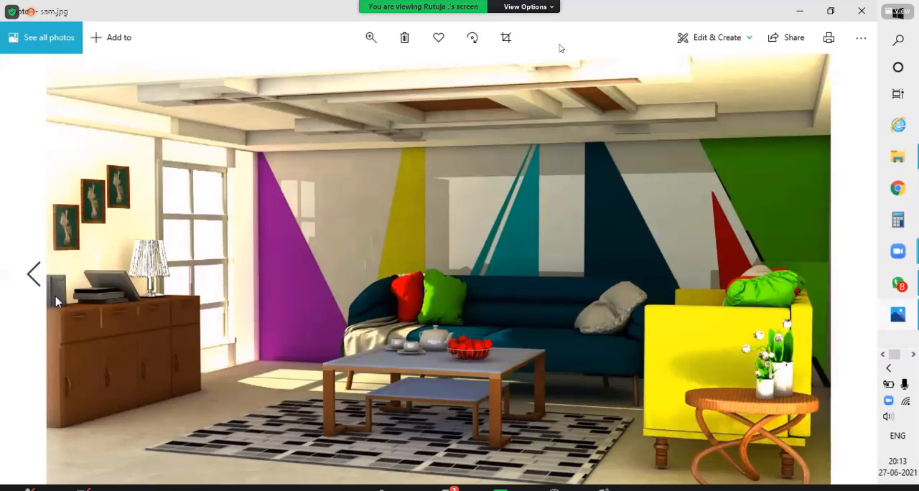
{"action": "key", "text": "Left"}
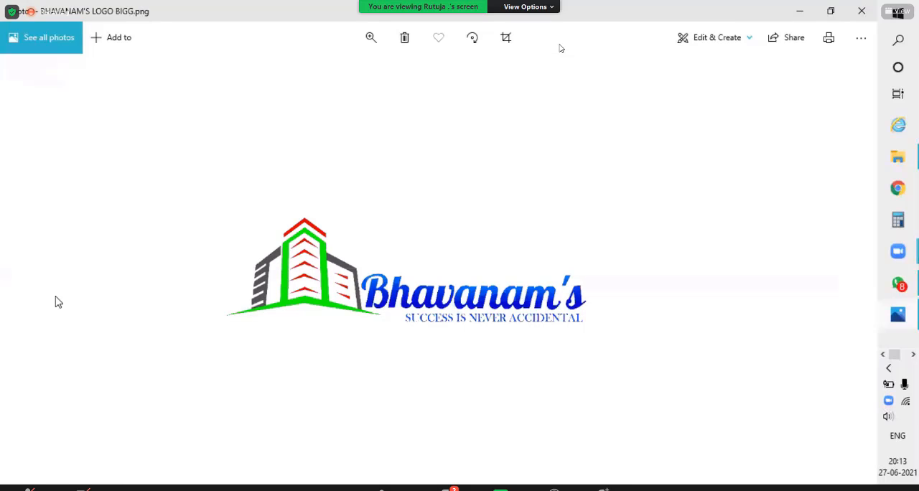
{"action": "left_click", "coordinate": [57, 301]}
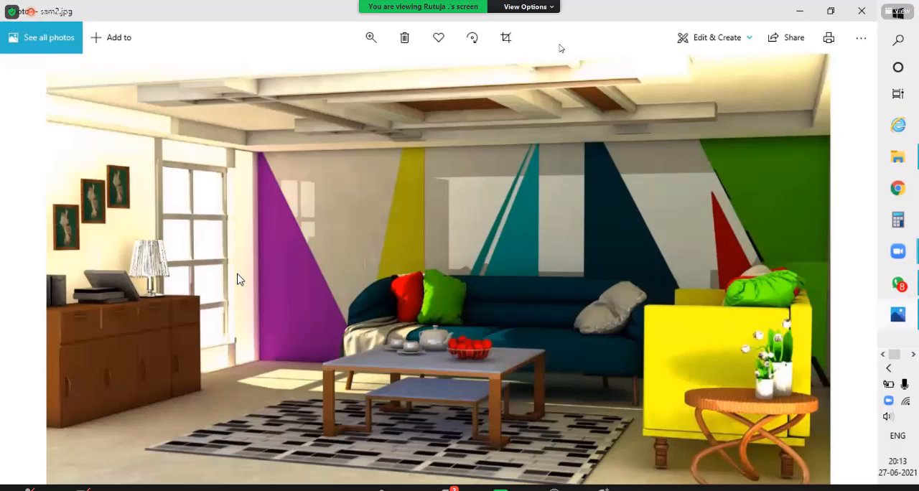
{"action": "key", "text": "Right"}
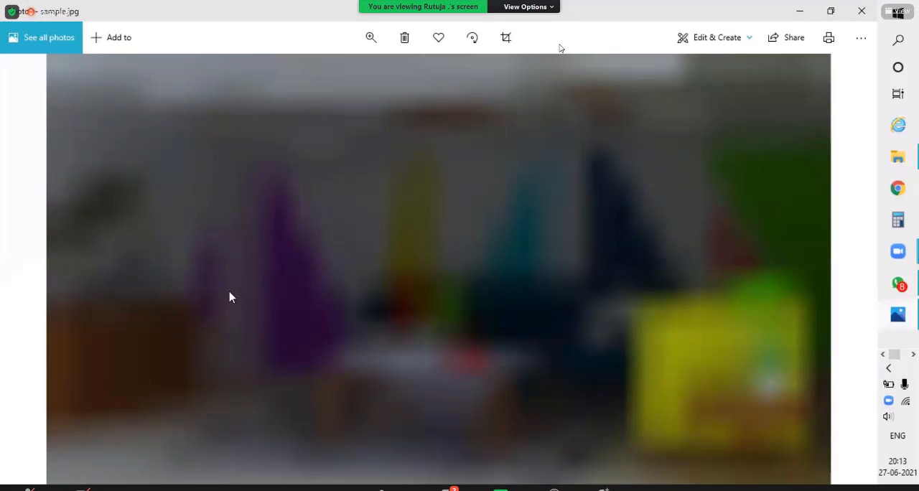
{"action": "key", "text": "Left"}
{"action": "key", "text": "Right"}
{"action": "key", "text": "Left"}
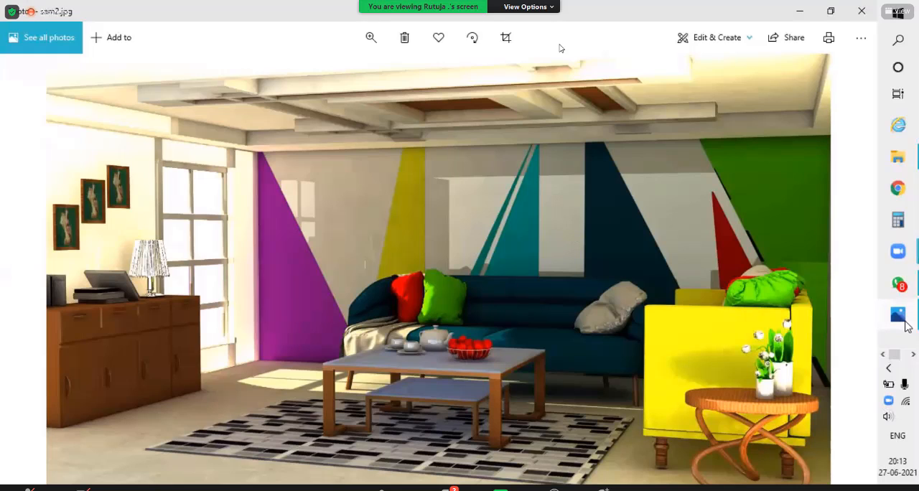
- Switch to 3ds Max to view the Camera001 living room scene, and minimise its window to return to the sam2.jpg reference
{"action": "mouse_move", "coordinate": [915, 252]}
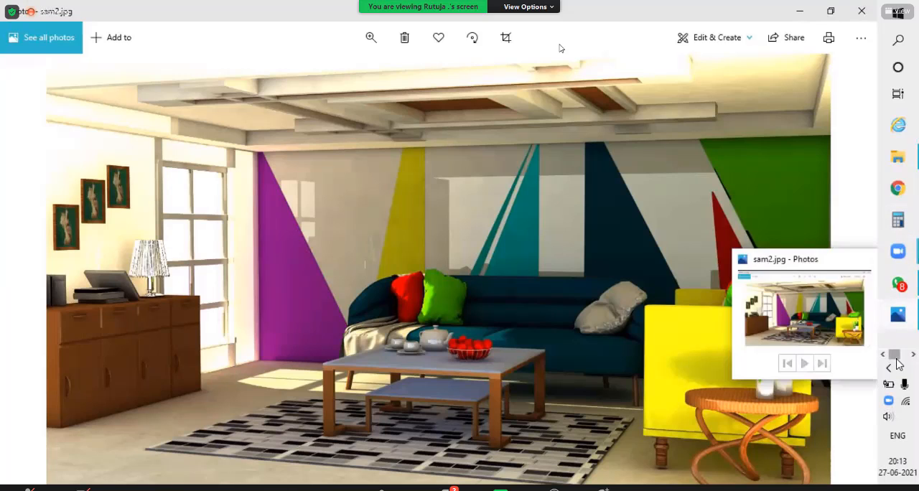
{"action": "scroll", "coordinate": [911, 133], "scroll_direction": "down", "scroll_amount": 1}
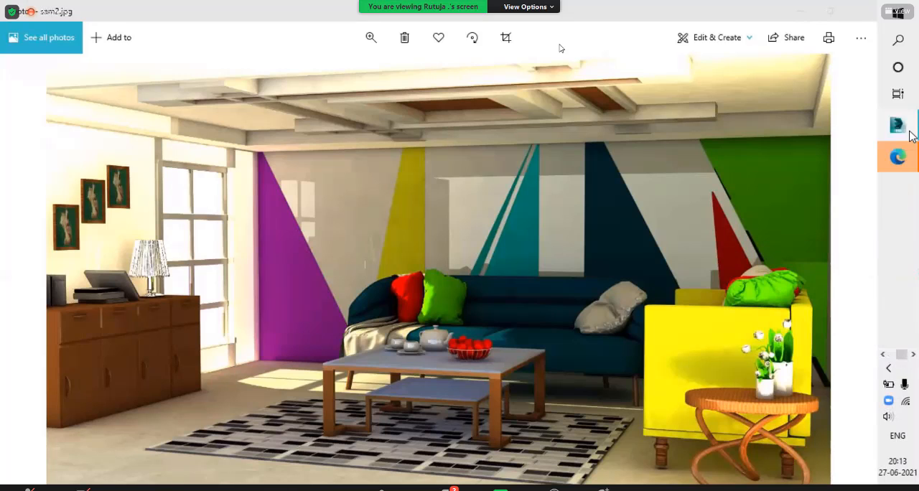
{"action": "left_click", "coordinate": [911, 133]}
{"action": "left_click", "coordinate": [799, 12]}
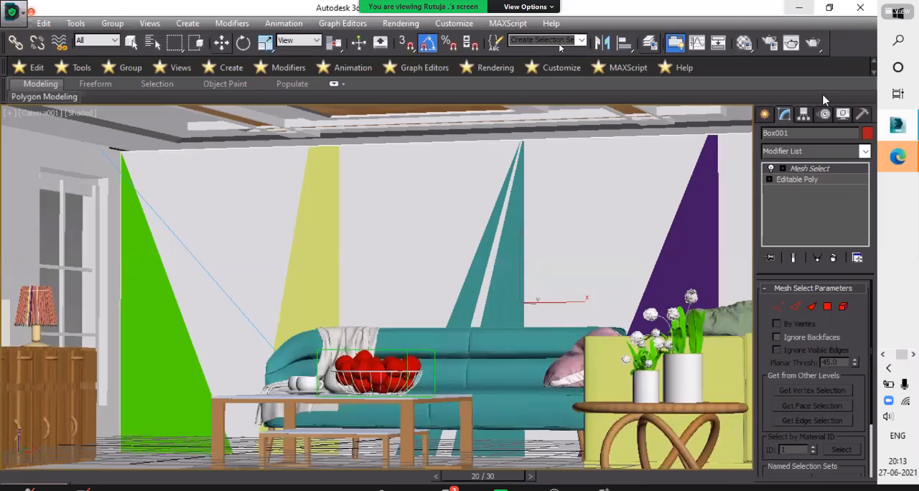
{"action": "left_click", "coordinate": [800, 11]}
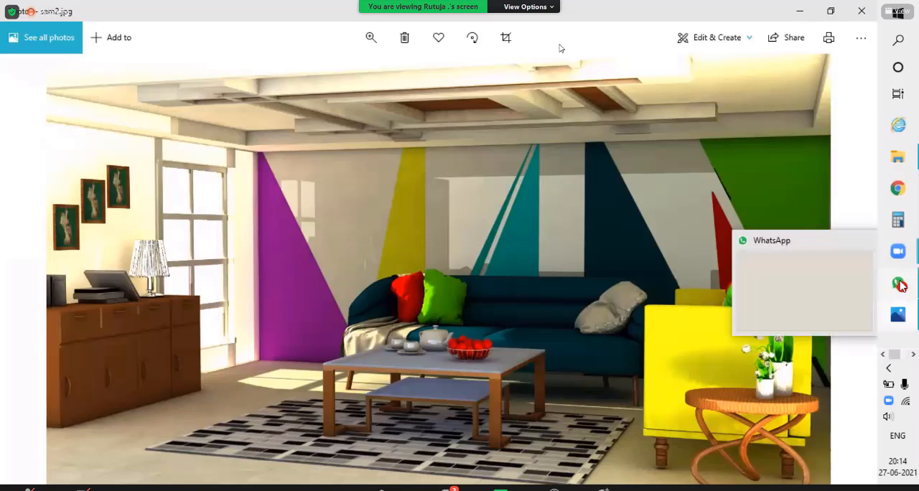
- Switch to WhatsApp and open the individual contact's chat in which sam2.jpg was shared
{"action": "left_click", "coordinate": [900, 285]}
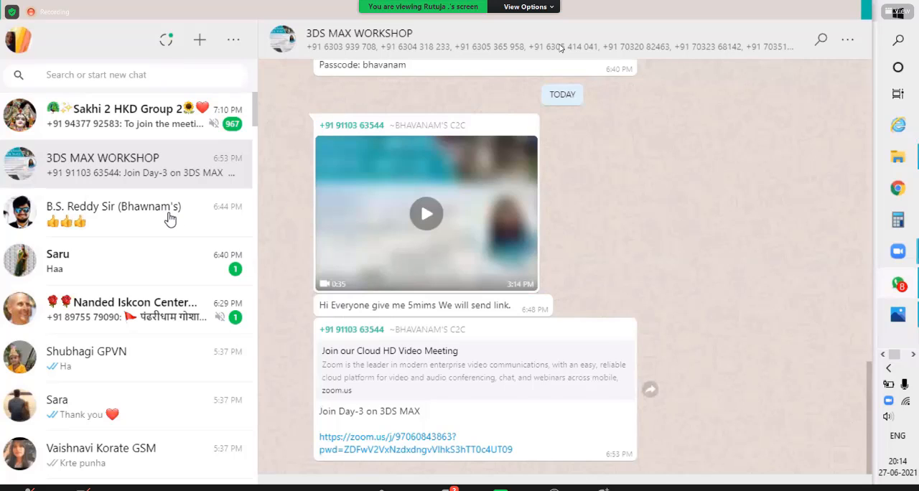
{"action": "left_click", "coordinate": [170, 216]}
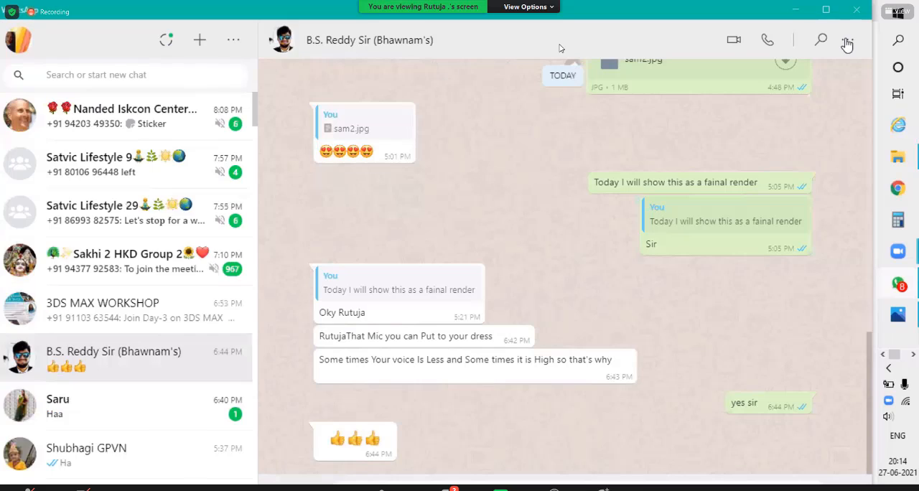
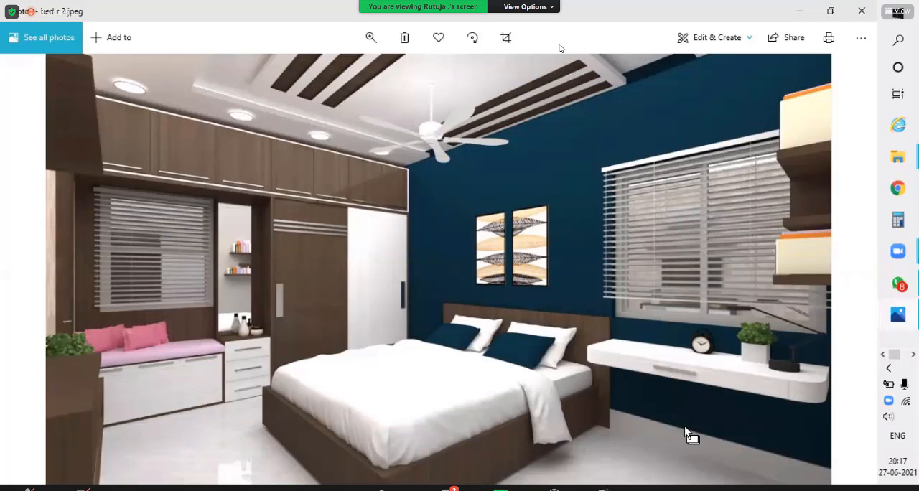
- Bring up the sam2.jpg living-room render from the images already open in Photos
{"action": "mouse_move", "coordinate": [914, 288]}
{"action": "left_click", "coordinate": [910, 358]}
{"action": "left_click", "coordinate": [906, 322]}
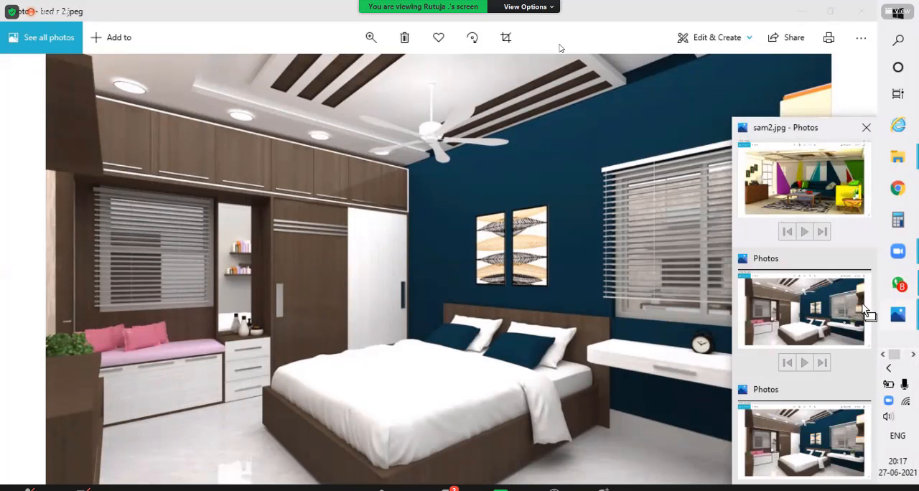
{"action": "left_click", "coordinate": [804, 179]}
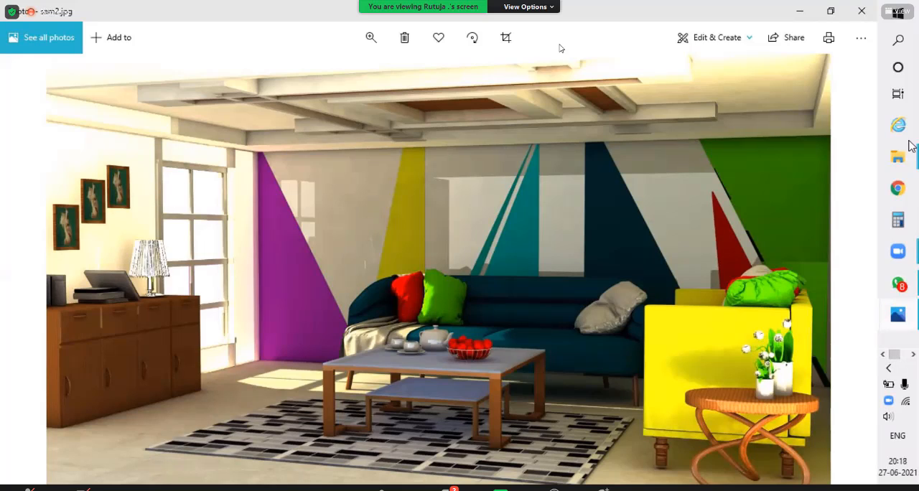
- Switch to 3ds Max, inspect the living-room model in perspective, and view it through Camera001
{"action": "key", "text": "alt+Tab"}
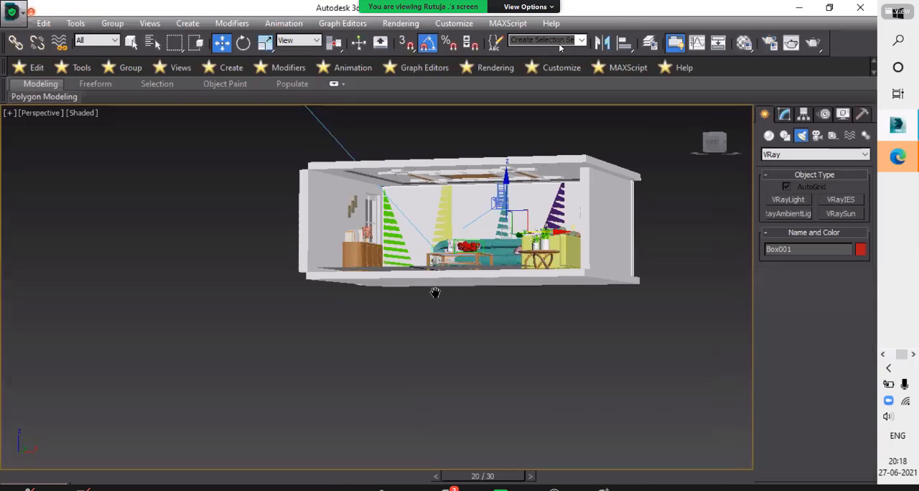
{"action": "middle_click_drag", "start_coordinate": [445, 280], "coordinate": [434, 274], "text": "alt"}
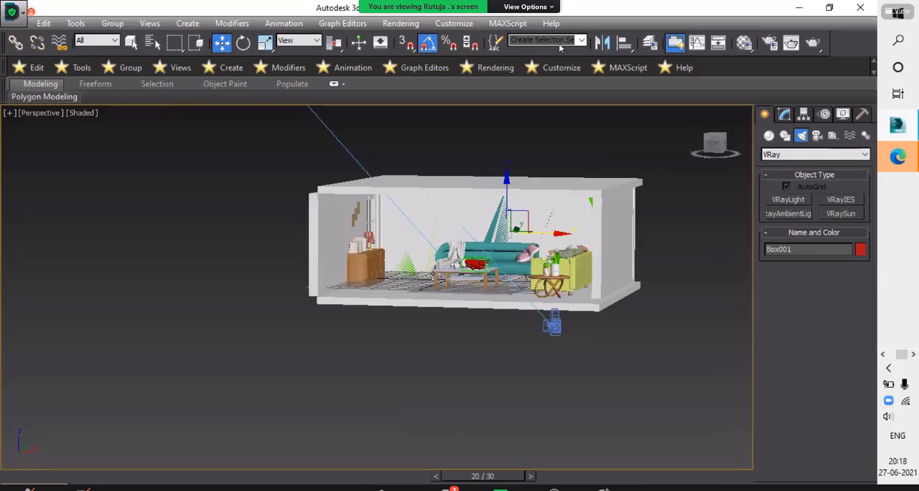
{"action": "scroll", "coordinate": [448, 305], "scroll_direction": "up", "scroll_amount": 5}
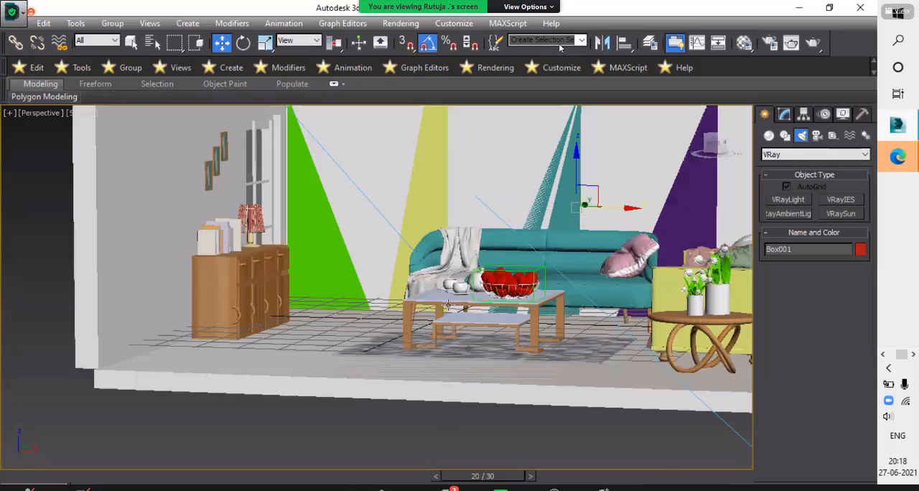
{"action": "scroll", "coordinate": [448, 305], "scroll_direction": "up", "scroll_amount": 2}
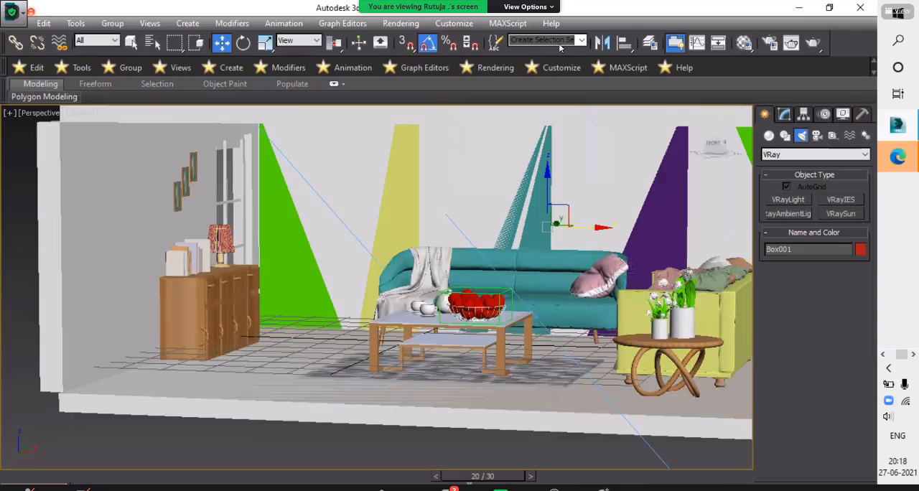
{"action": "middle_click_drag", "start_coordinate": [560, 48], "coordinate": [560, 48], "text": "alt"}
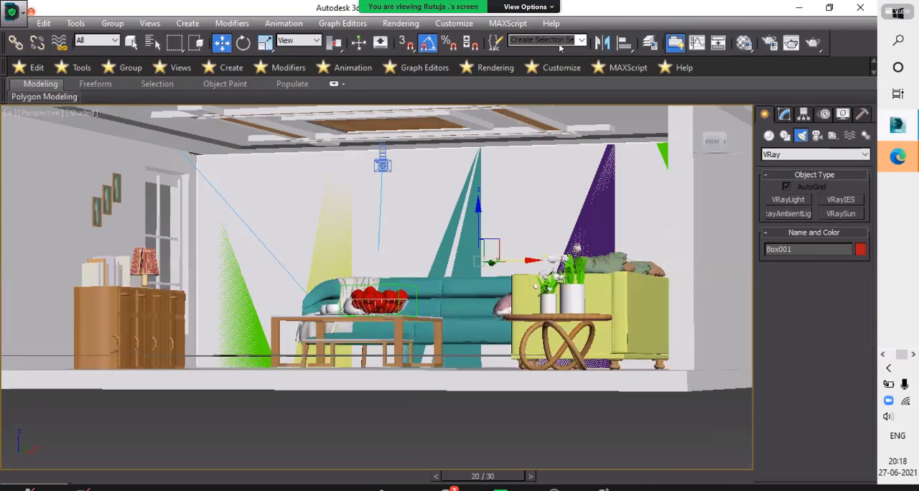
{"action": "key", "text": "c"}
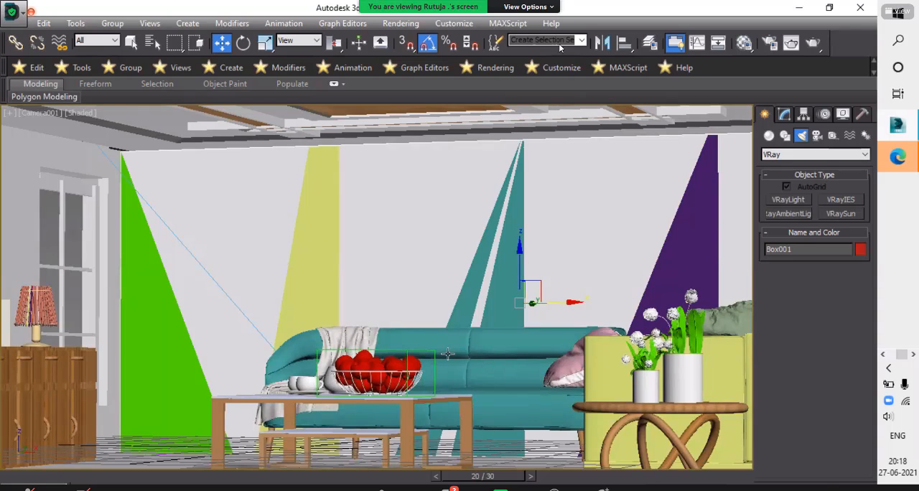
- Undo the last shift of the camera view and dismiss the low disk space warning
{"action": "mouse_move", "coordinate": [447, 354]}
{"action": "middle_mouse_down"}
{"action": "mouse_move", "coordinate": [427, 400]}
{"action": "mouse_move", "coordinate": [485, 483]}
{"action": "middle_mouse_up"}
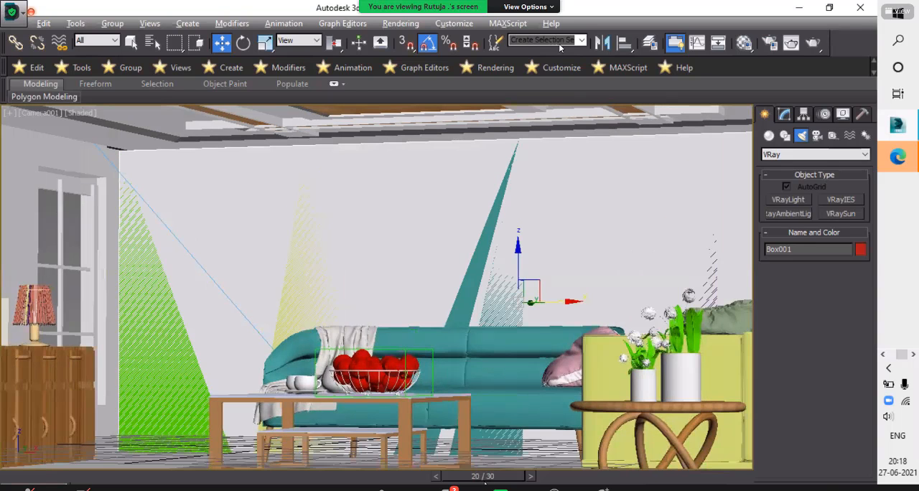
{"action": "key", "text": "ctrl+z"}
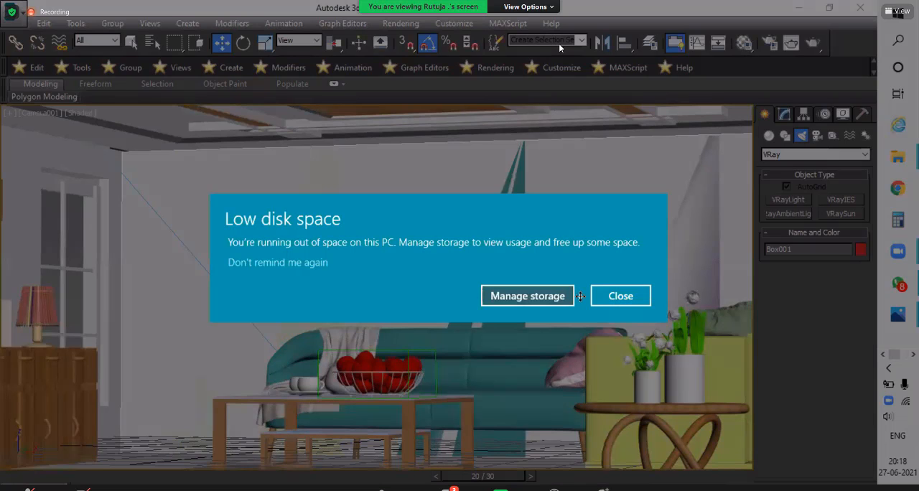
{"action": "left_click", "coordinate": [617, 297]}
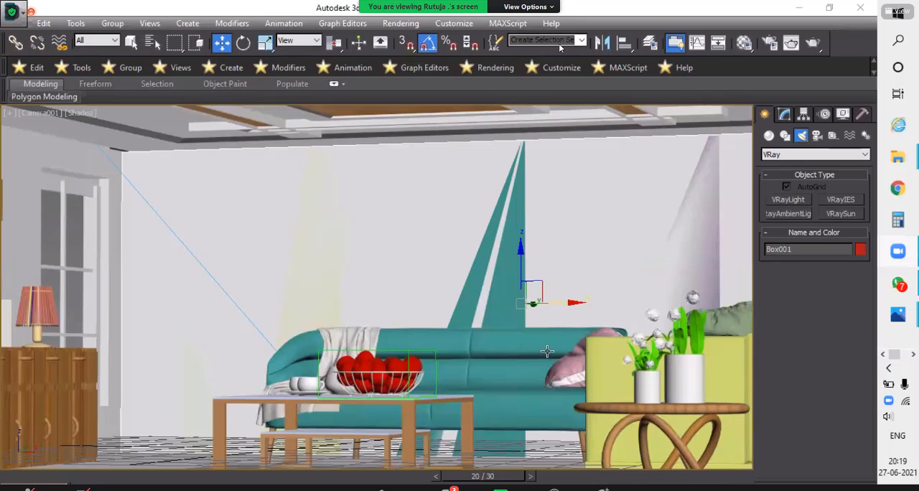
- Inspect the room in the camera view and switch back to the sam2.jpg render in Photos
{"action": "middle_click_drag", "start_coordinate": [485, 279], "coordinate": [471, 284]}
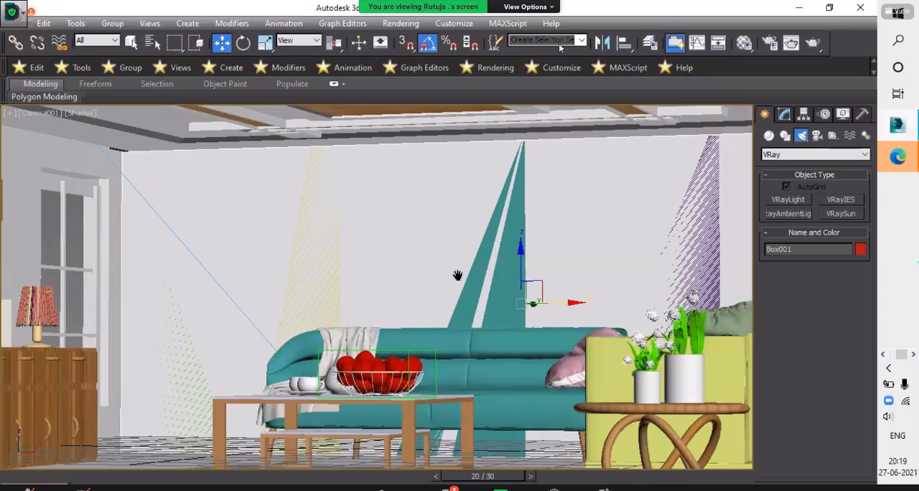
{"action": "middle_click_drag", "start_coordinate": [458, 276], "coordinate": [443, 261]}
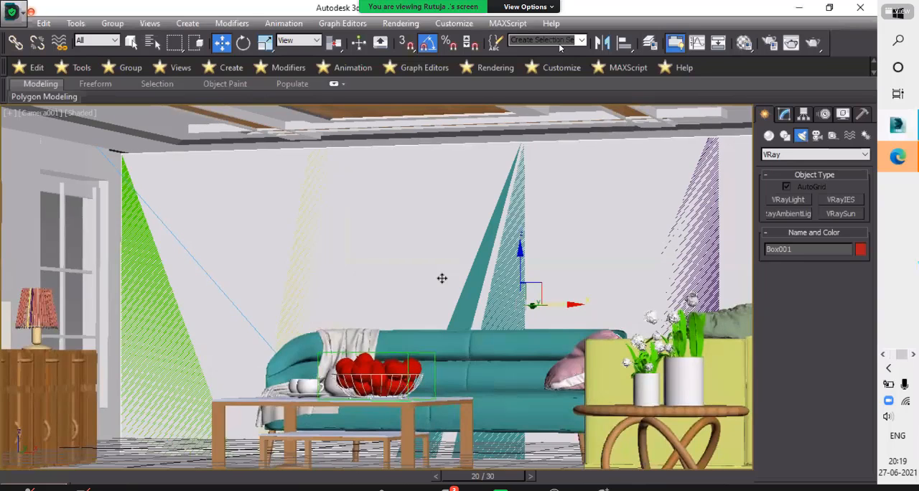
{"action": "middle_click_drag", "start_coordinate": [442, 279], "coordinate": [431, 274]}
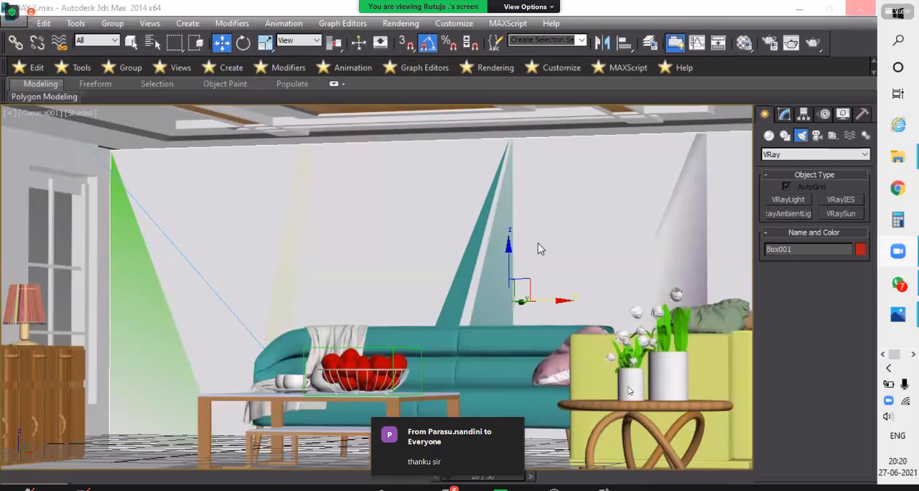
{"action": "key", "text": "alt+Tab"}
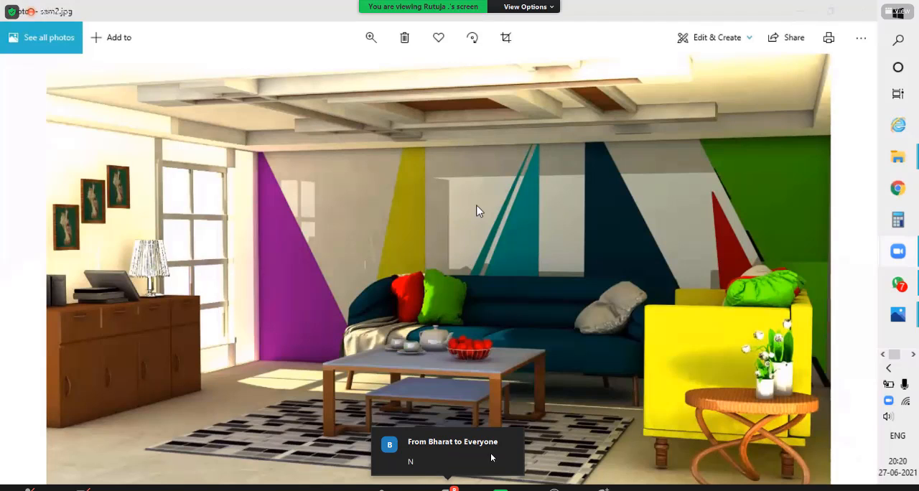
- Check the meeting's participants list, minimize it, and take the Zoom meeting window out of full screen
{"action": "left_click", "coordinate": [388, 489]}
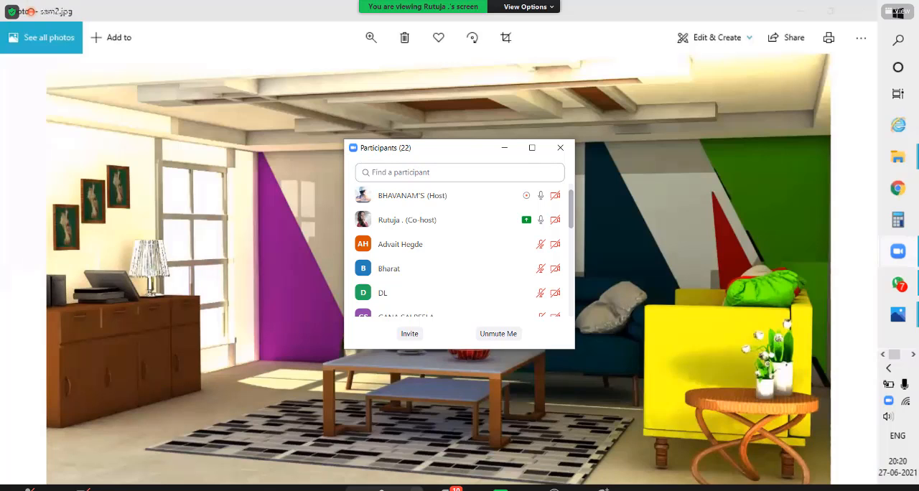
{"action": "left_click", "coordinate": [504, 147]}
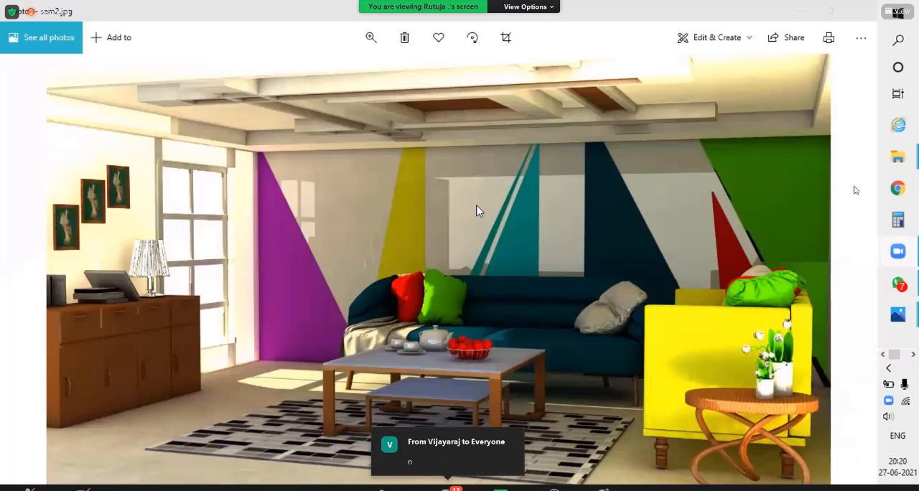
{"action": "left_click", "coordinate": [898, 11]}
{"action": "left_click", "coordinate": [827, 110]}
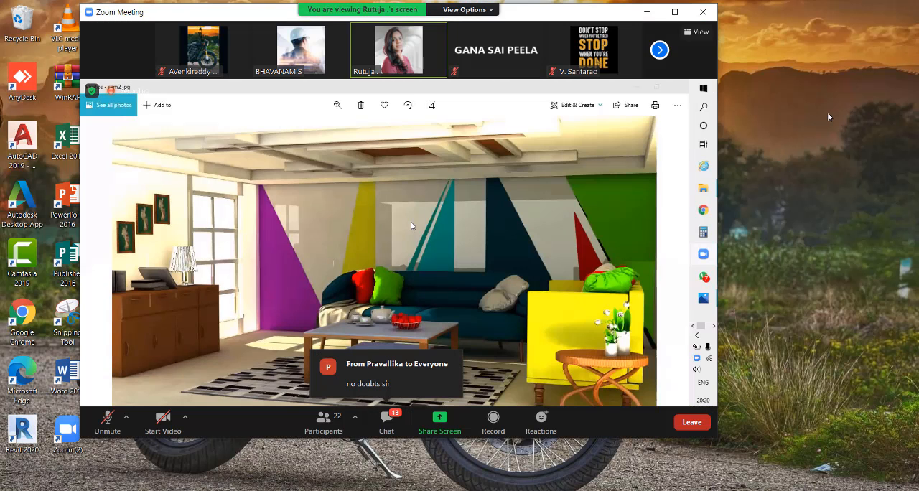